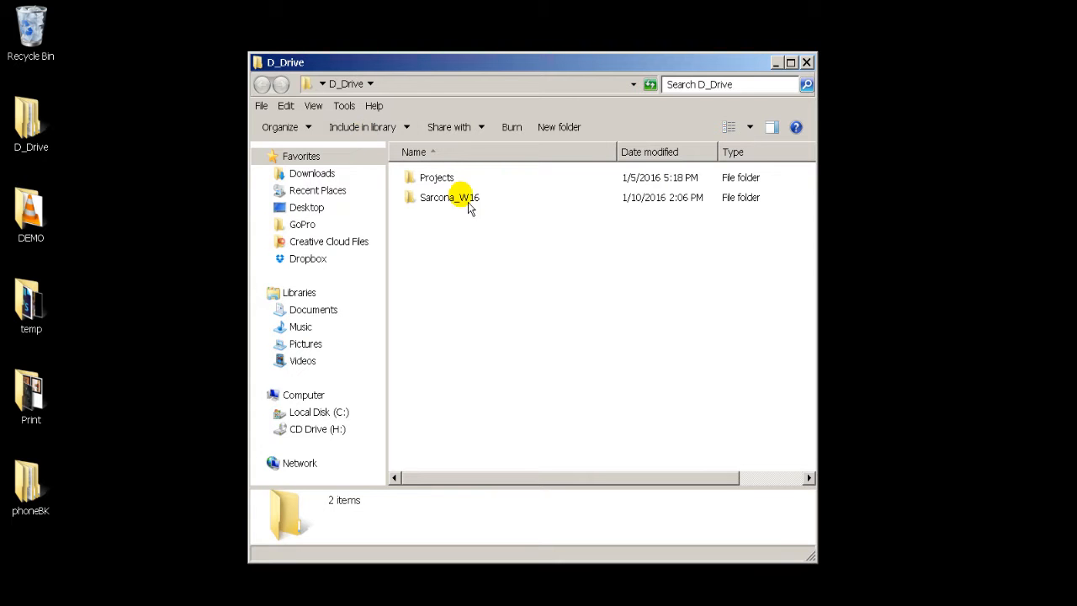
- Open the W16 course folder in D_Drive and its 2560 subfolder, and look at the Source and Work folders
left_click(442, 202)
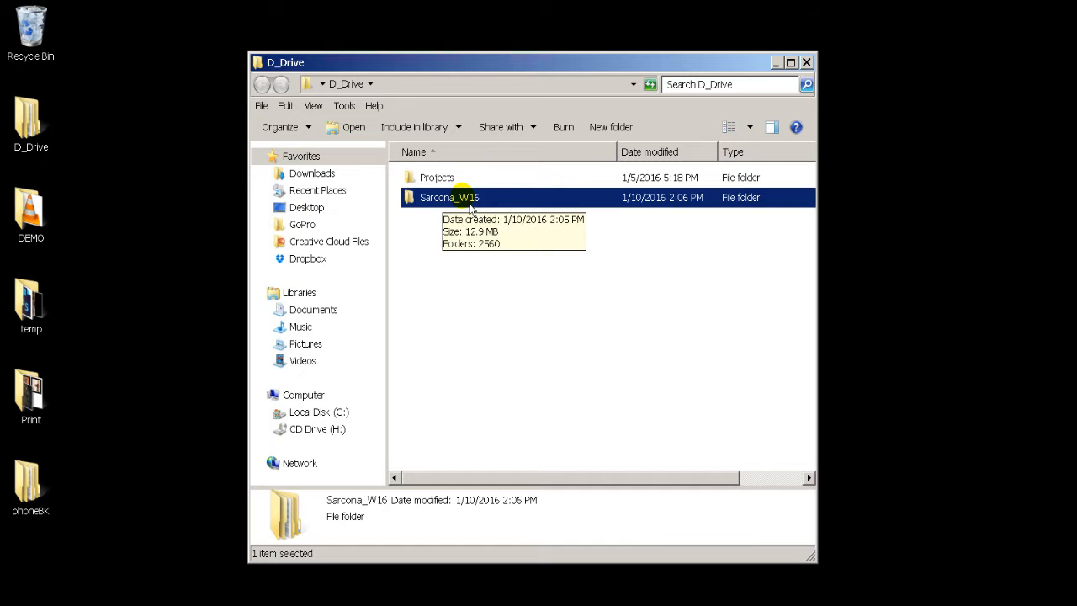
double_click(497, 200)
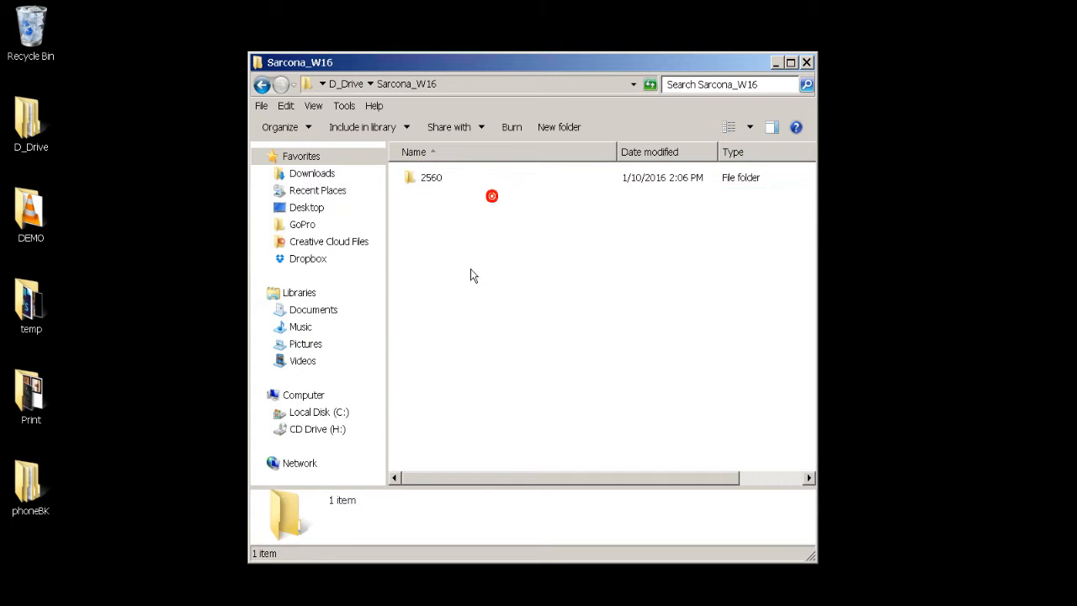
left_click(423, 180)
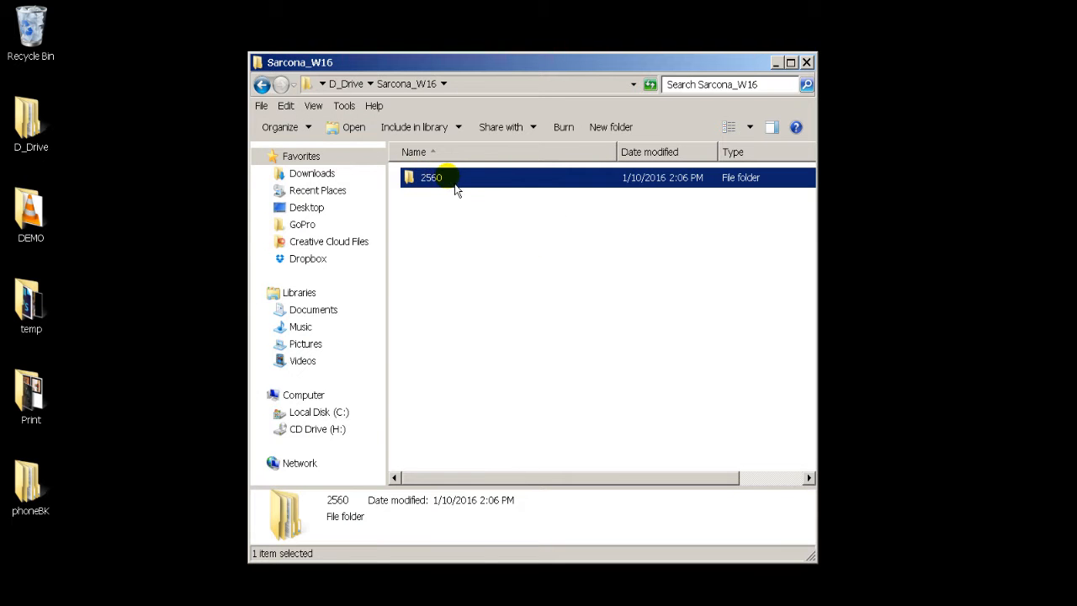
double_click(452, 187)
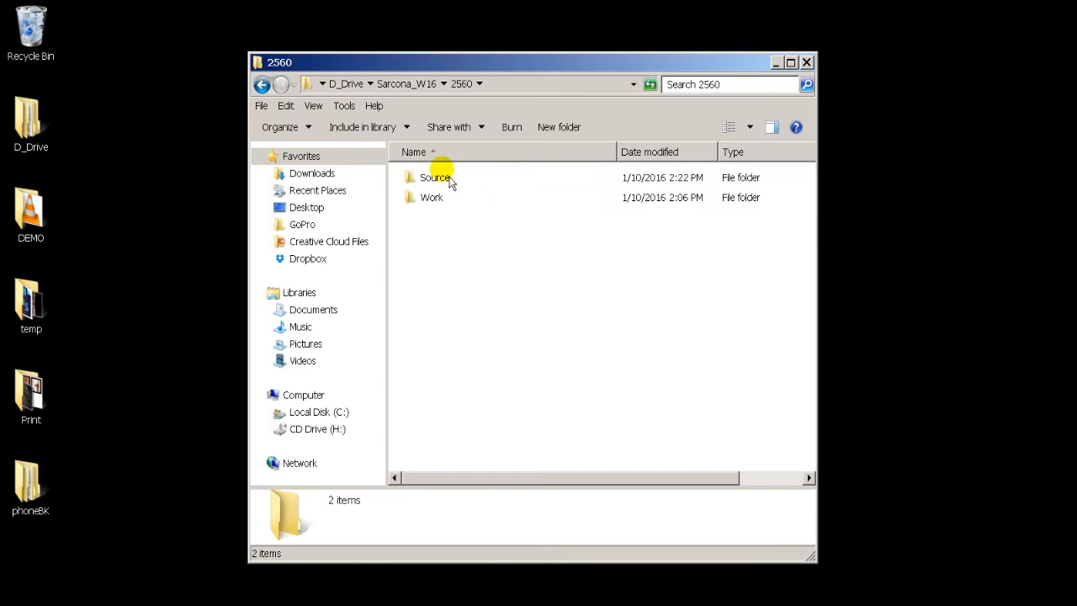
left_click(440, 172)
left_click(443, 202)
left_click(466, 287)
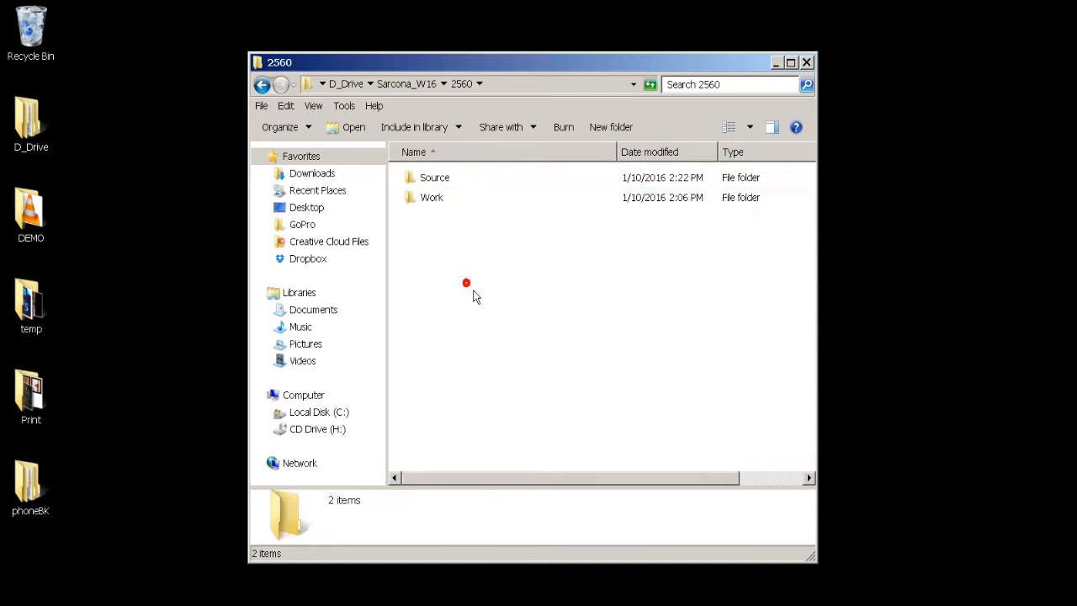
- Open the Work folder and its StillComposite subfolder to examine the Ouput and SourceFolder folders
double_click(431, 198)
left_click(443, 190)
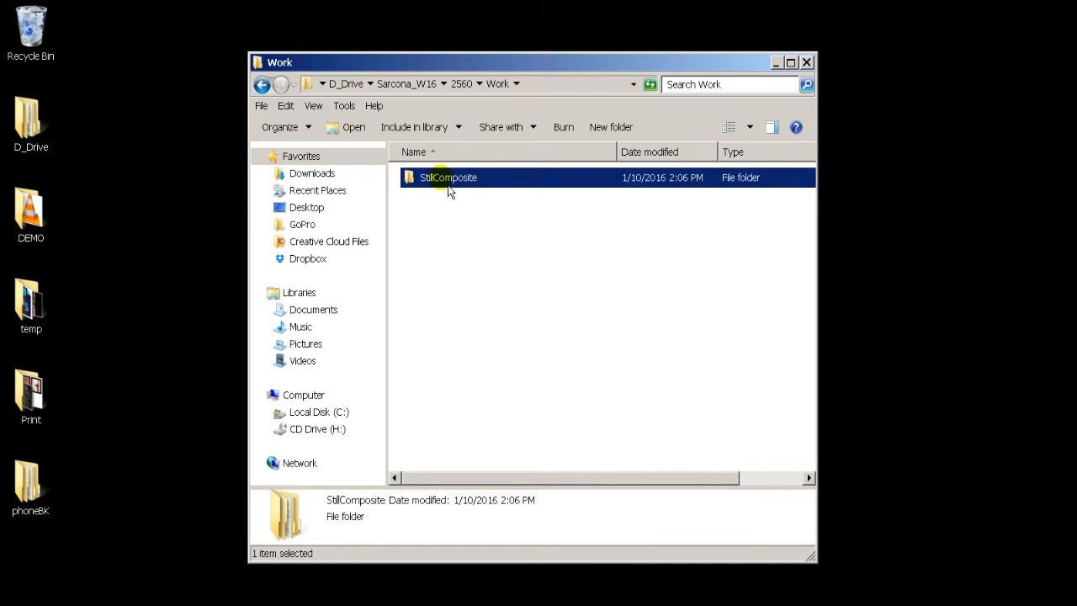
double_click(447, 191)
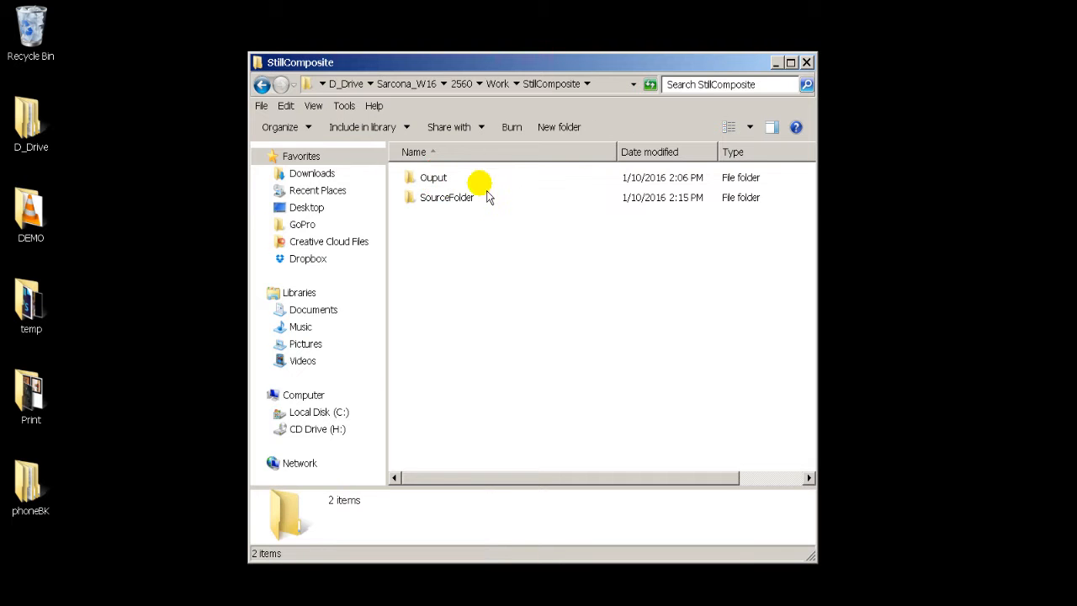
left_click(437, 178)
left_click(444, 198)
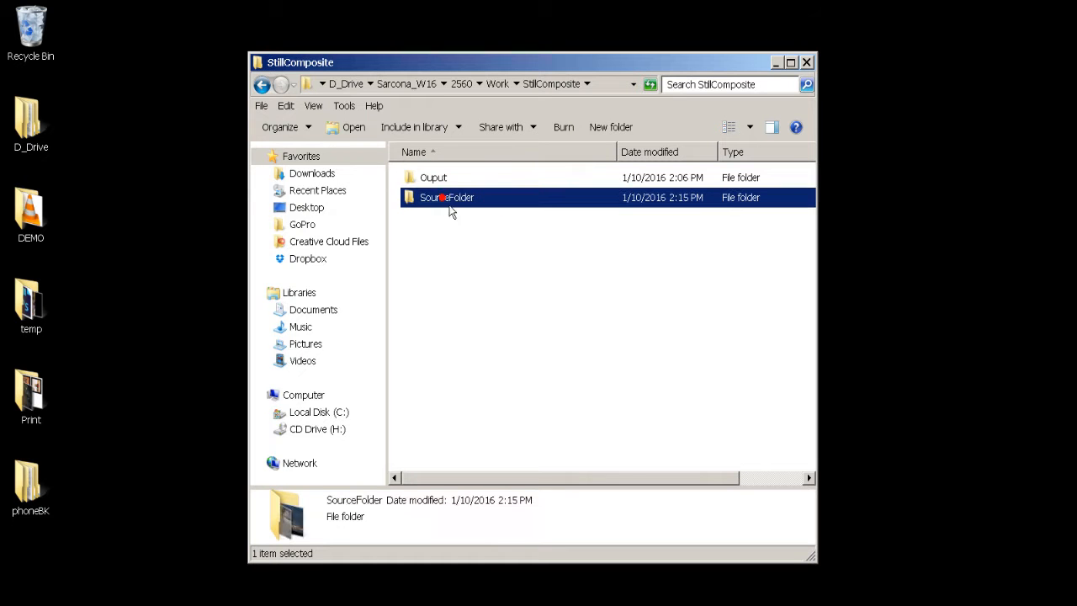
left_click(475, 247)
left_click(446, 199)
left_click(441, 178)
left_click(447, 221)
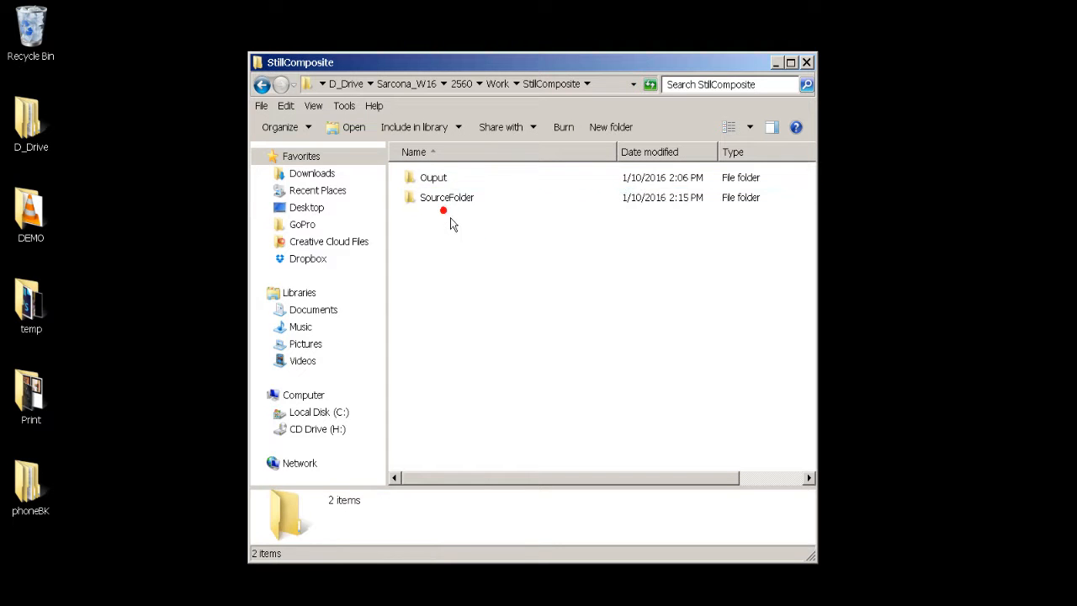
- Open SourceFolder and look over the source images it holds for the still composite
double_click(447, 202)
left_click(454, 215)
left_click(532, 213)
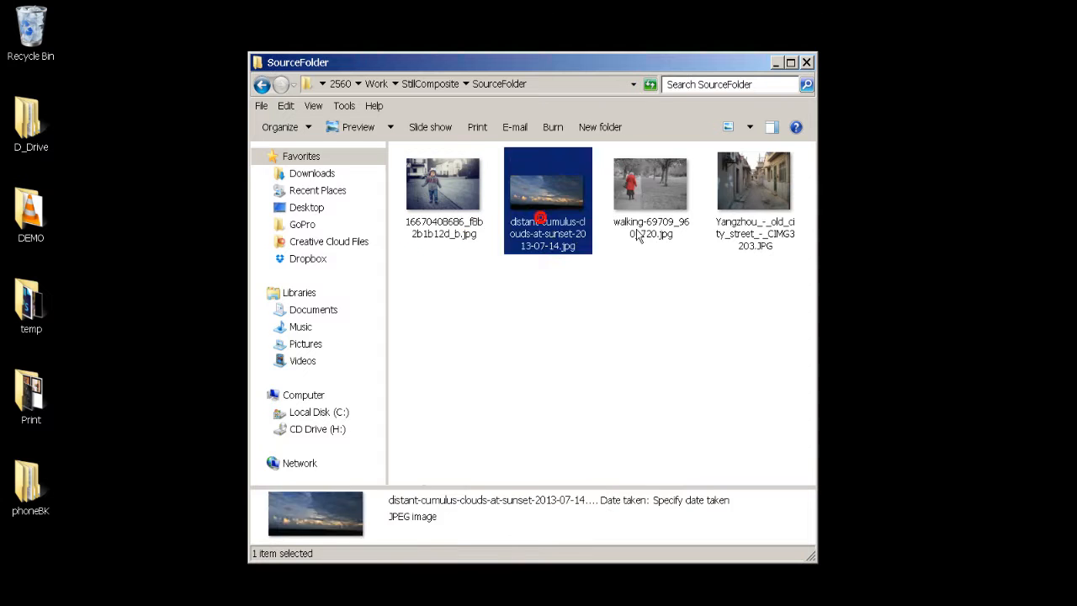
left_click(633, 217)
left_click(768, 219)
left_click(695, 291)
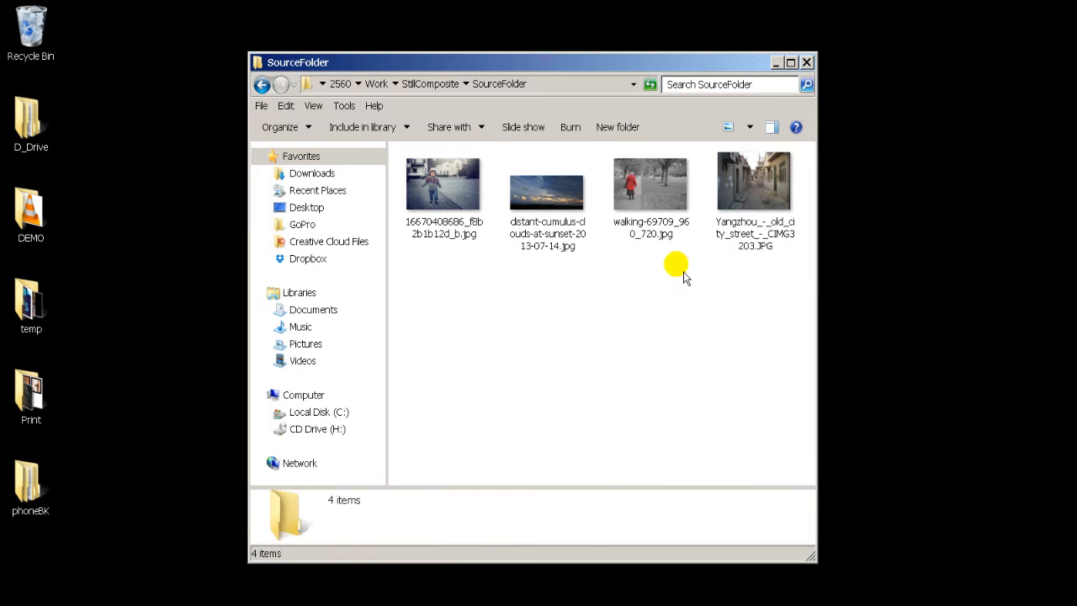
- Preview the Yangzhou old city street image and page back through the other source images, and close the viewer
double_click(750, 185)
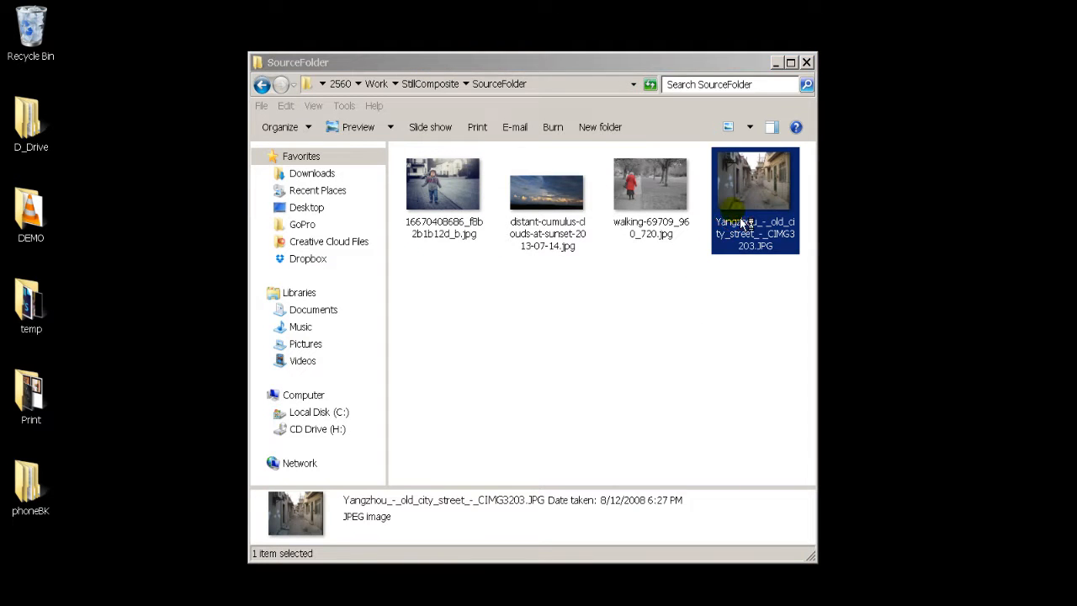
left_click_drag(708, 65, 443, 68)
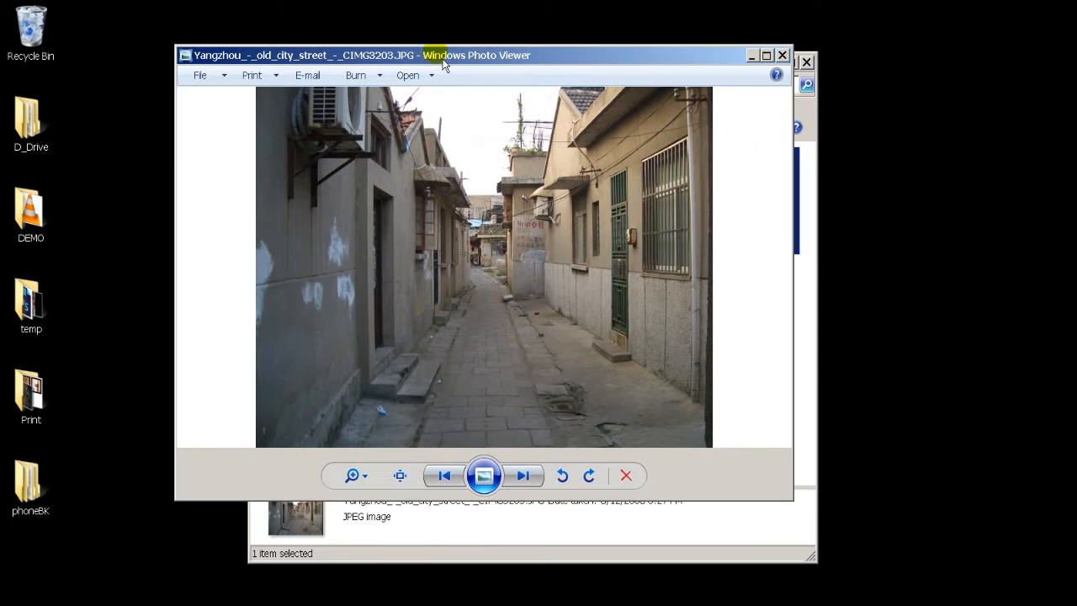
key("Left")
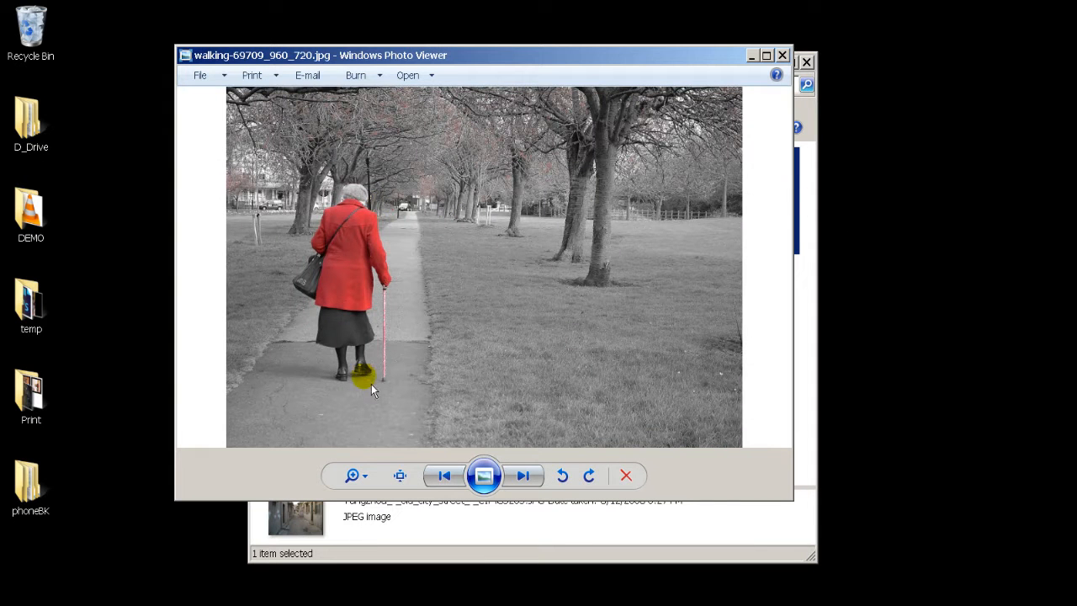
key("Left")
key("Left")
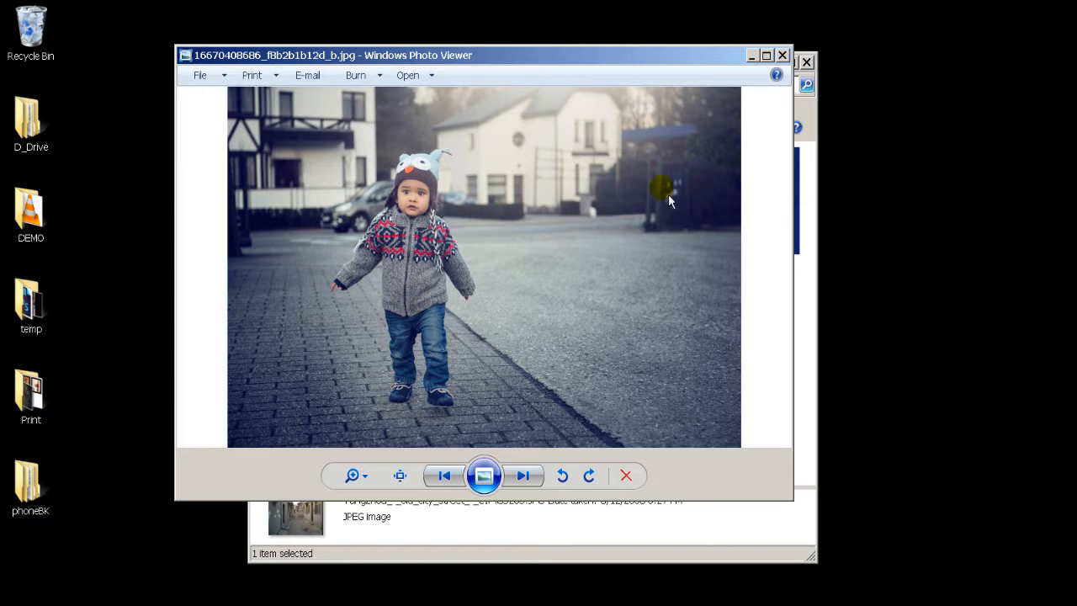
left_click(782, 55)
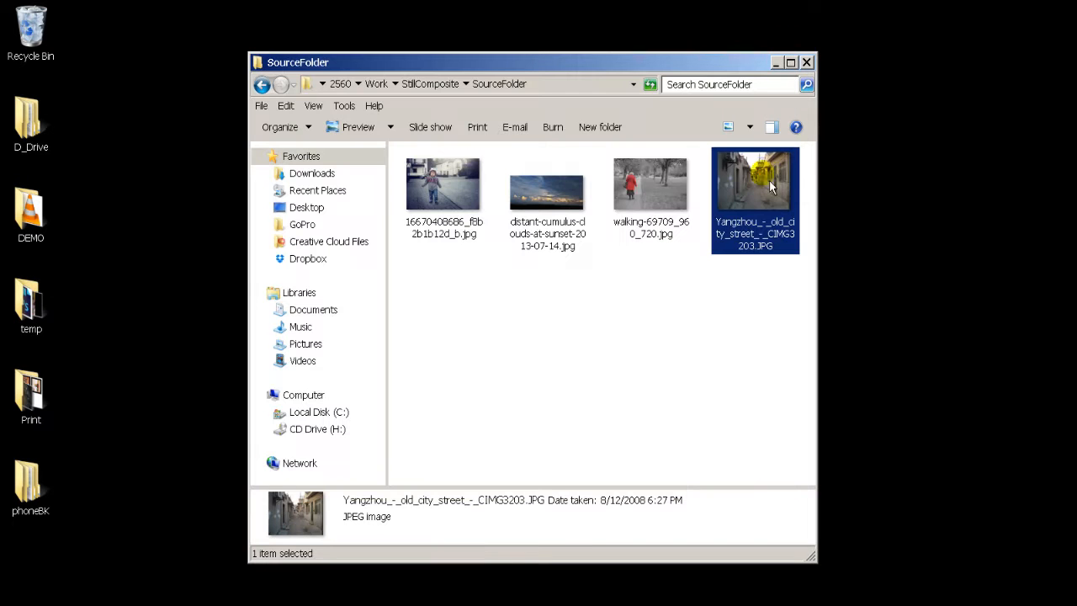
left_click(766, 312)
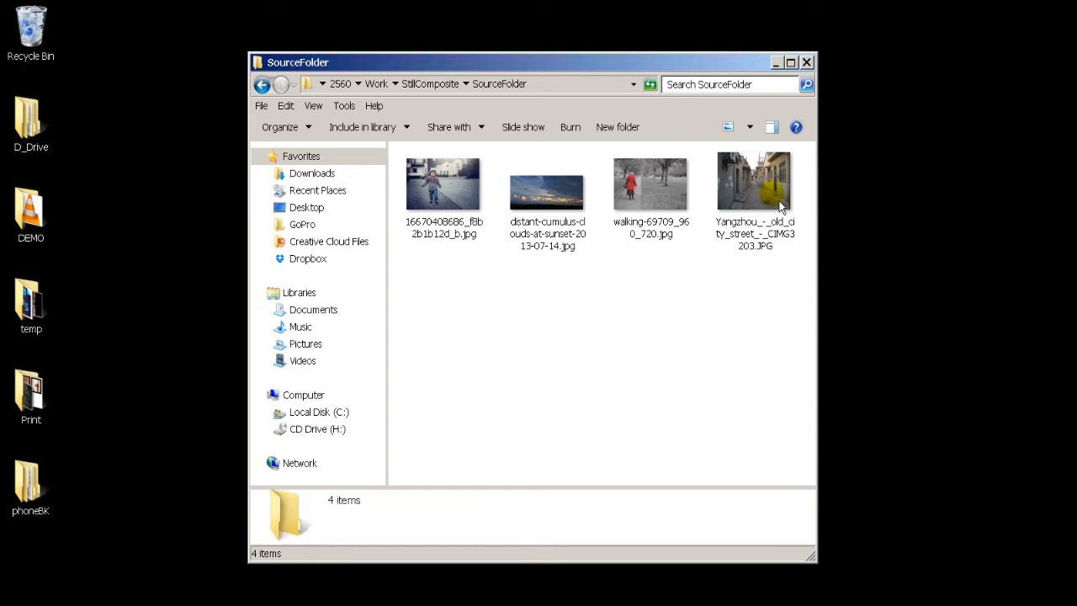
- Return to the 2560 folder and open Old_soccer_ball_FBX inside the Source folder
left_click(377, 84)
left_click(468, 84)
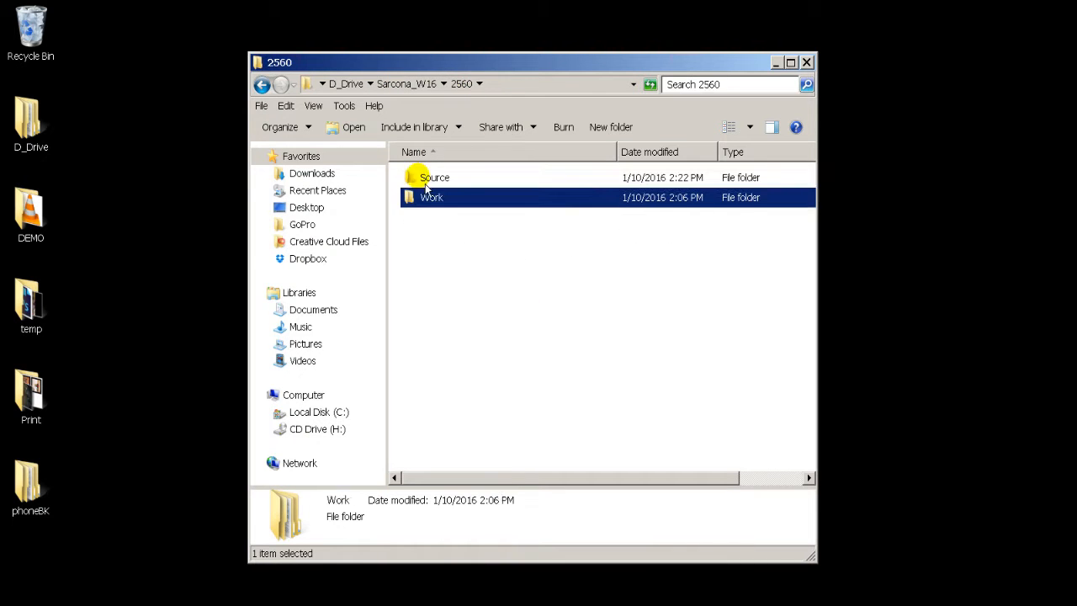
double_click(429, 176)
double_click(430, 178)
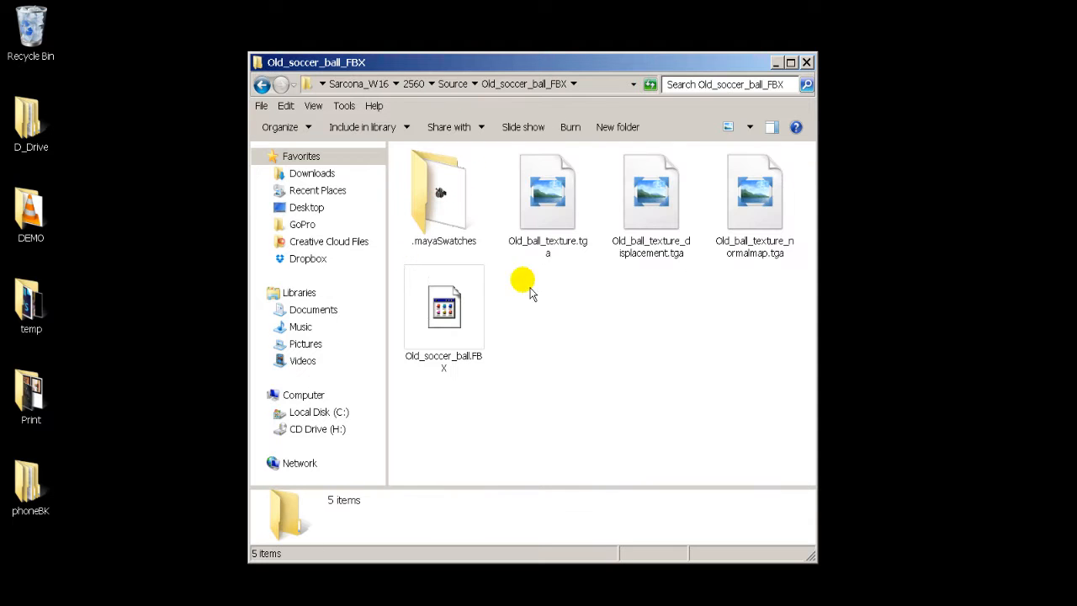
left_click(453, 83)
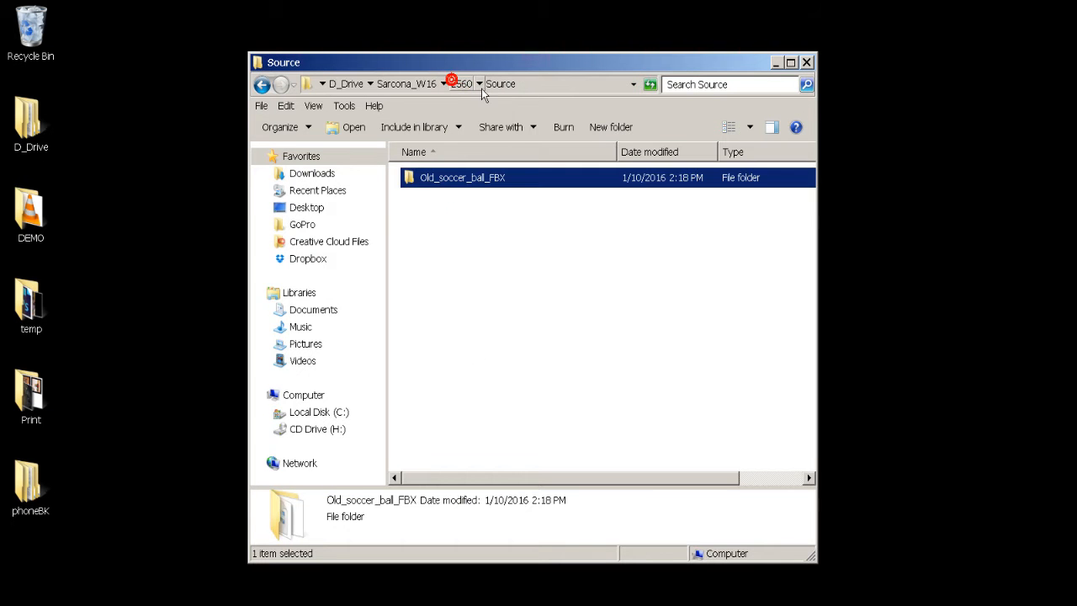
double_click(453, 177)
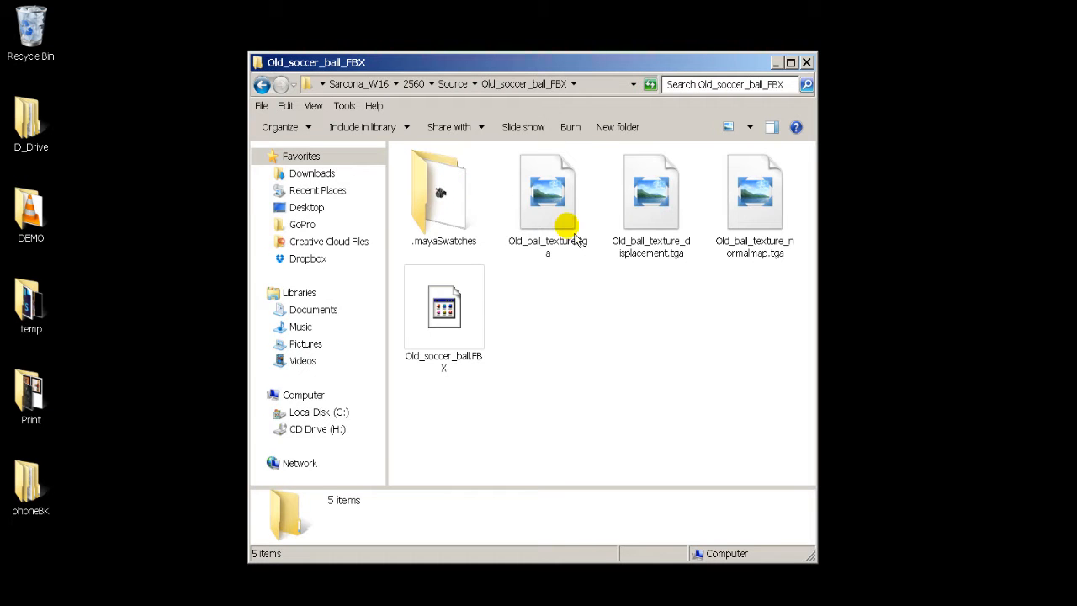
- Look over the soccer ball's texture files and try to preview Old_ball_texture_normalmap.tga
left_click(551, 224)
left_click(638, 228)
left_click(769, 243)
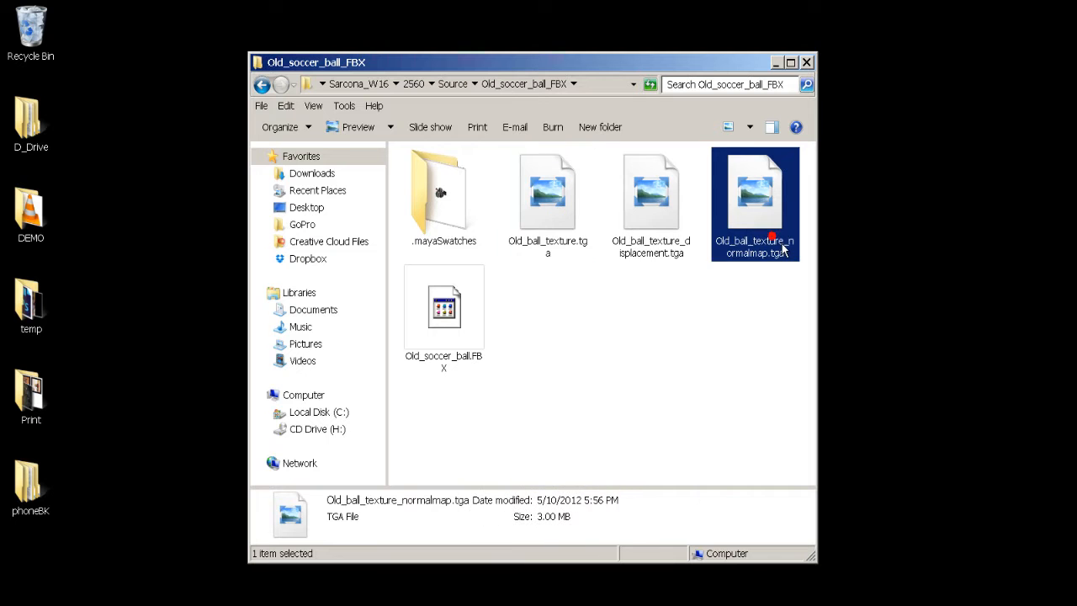
left_click(775, 202)
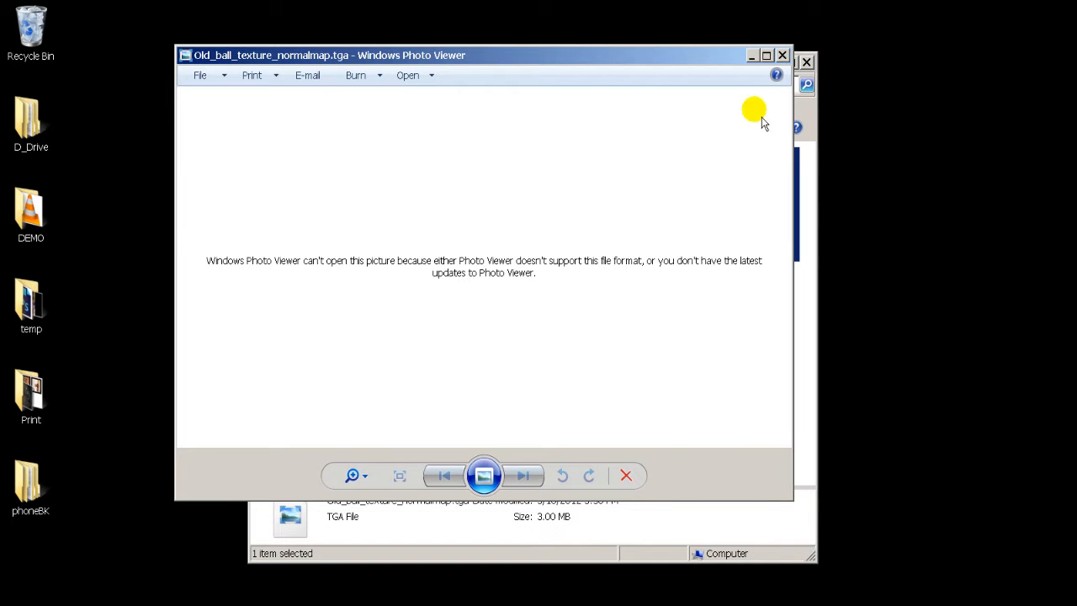
left_click(783, 55)
left_click(689, 210)
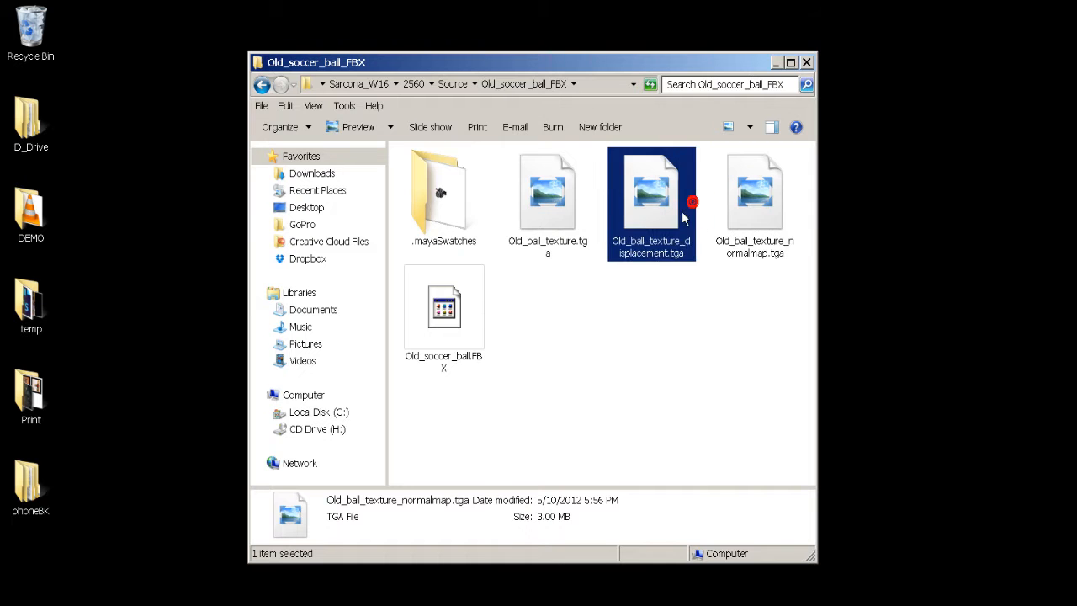
left_click(578, 207)
left_click(586, 348)
- Go back to the Source folder and close the folder window
key("alt+Left")
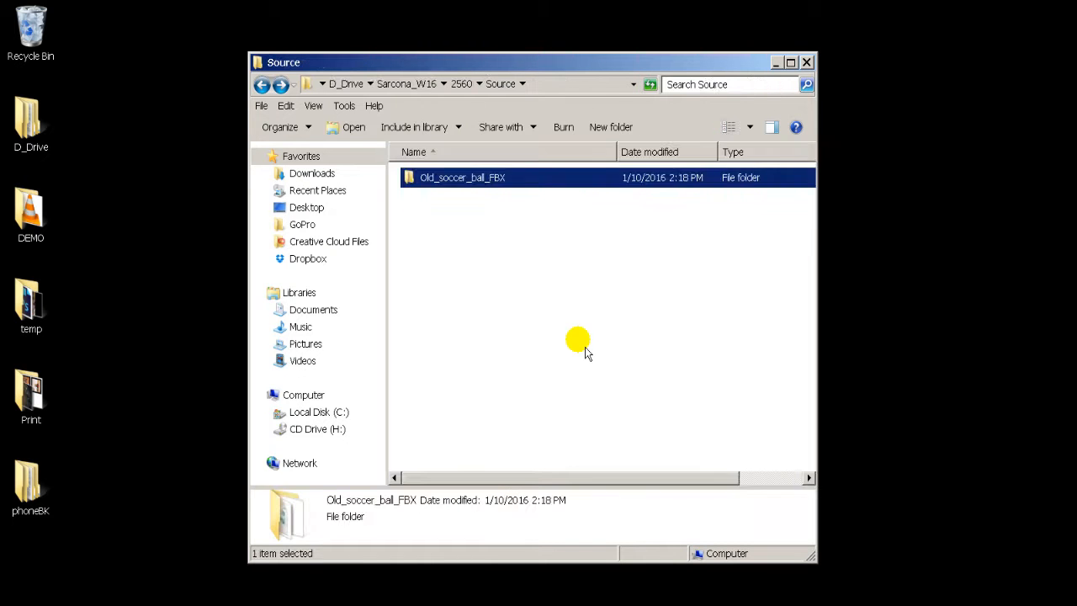
key("alt+Right")
key("alt+Left")
left_click(807, 64)
left_click(488, 291)
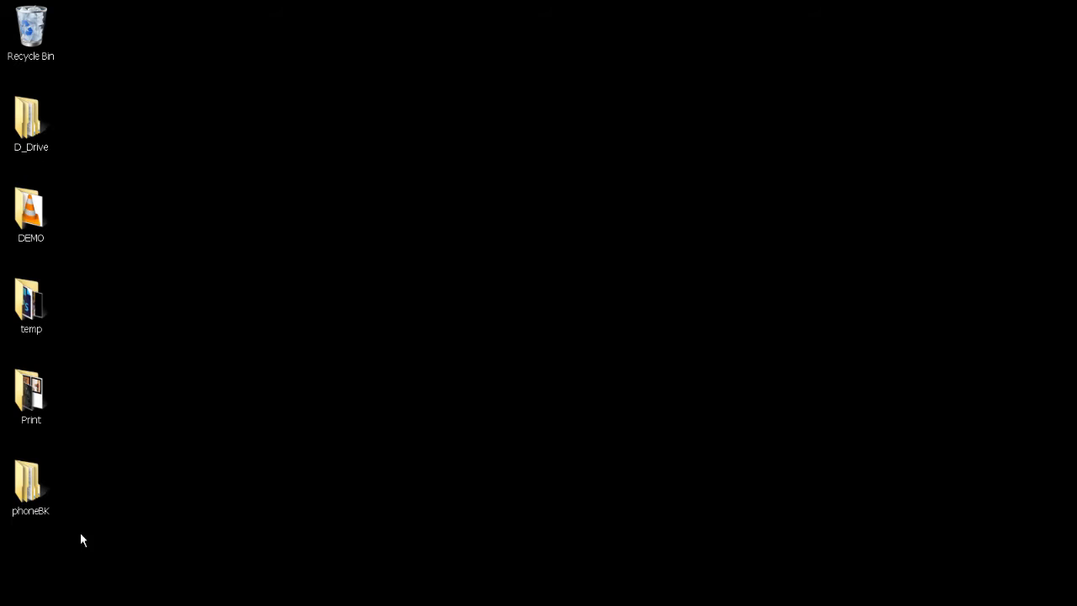
- Launch NukeX 9.0v4 and maximize its main window
key("super")
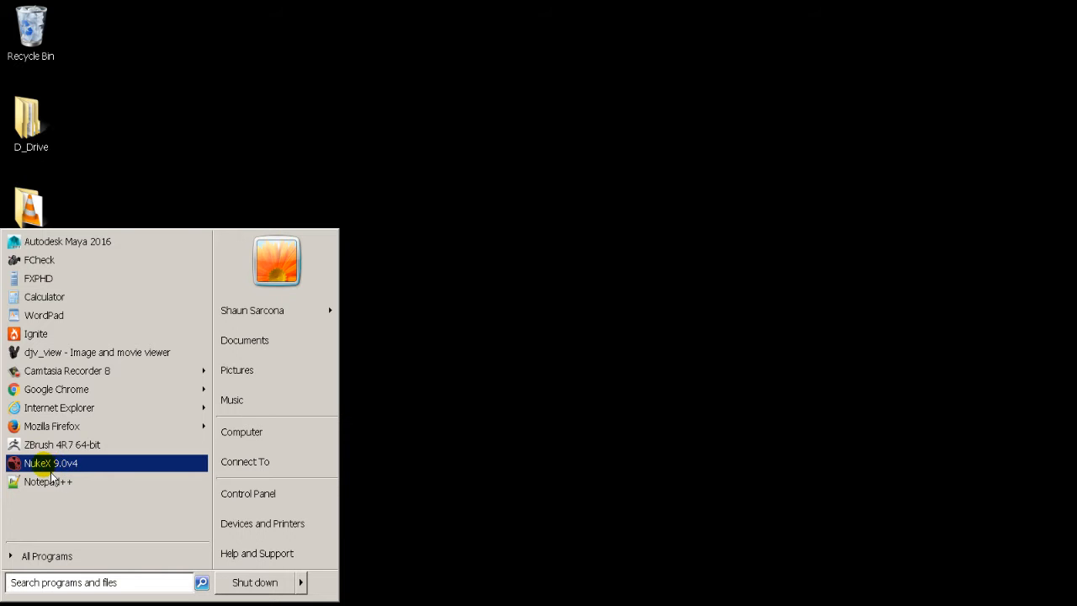
left_click(110, 472)
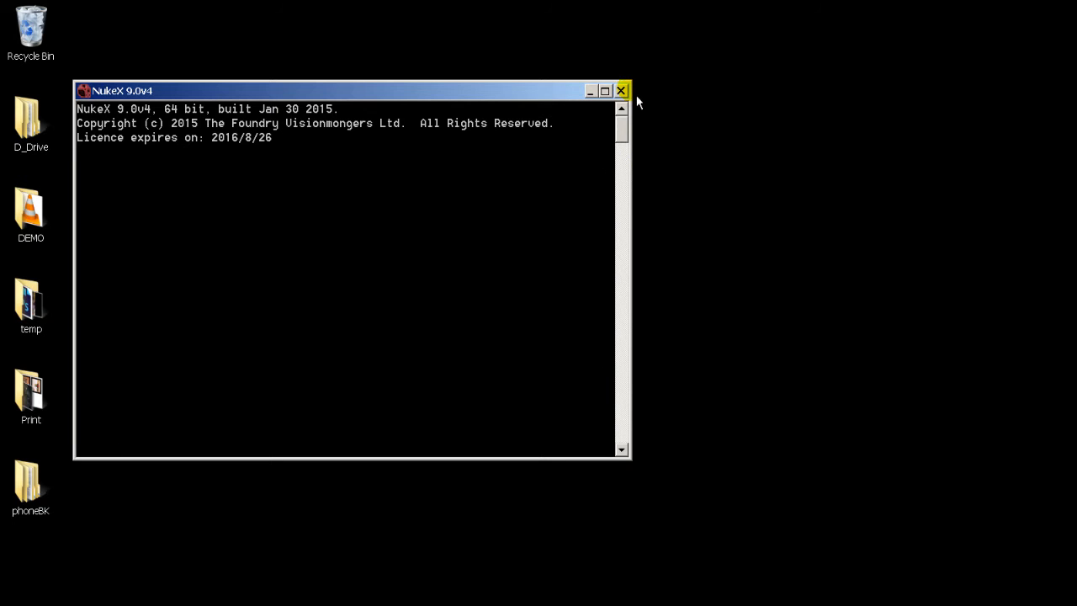
left_click(627, 89)
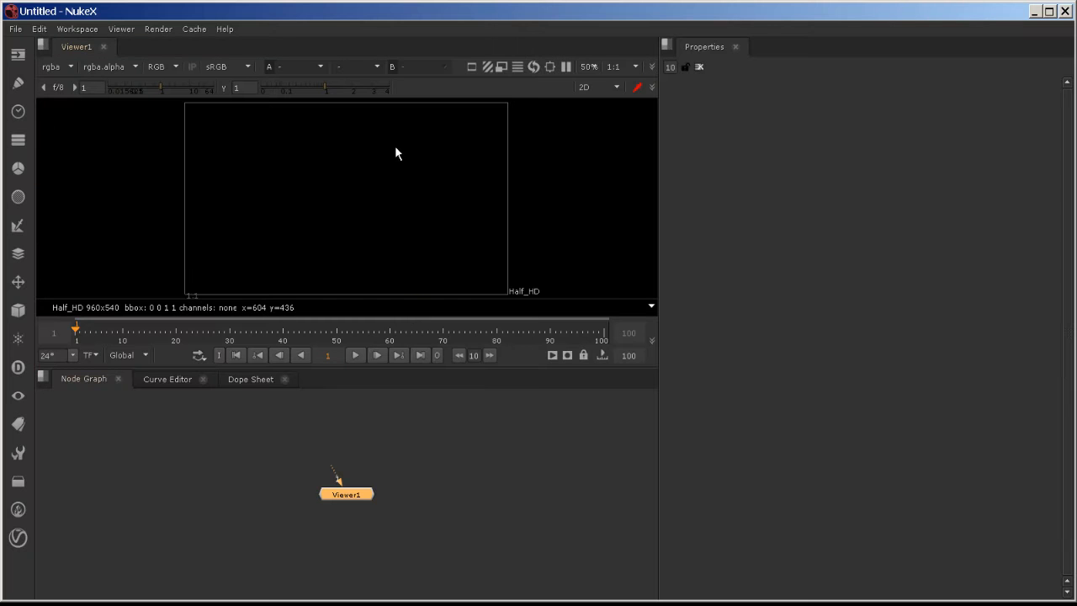
double_click(396, 10)
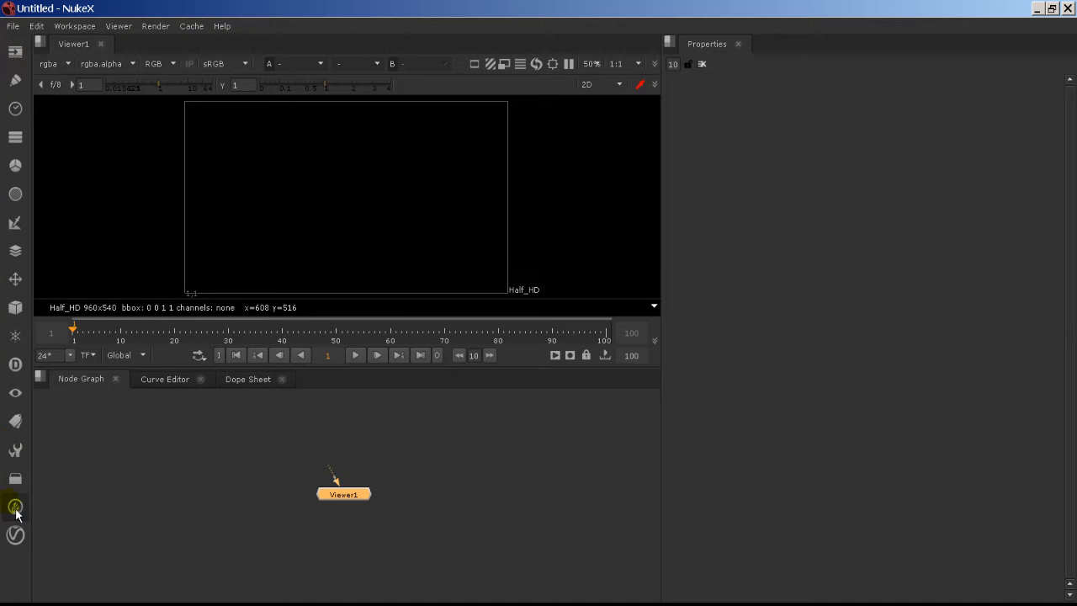
left_click(16, 52)
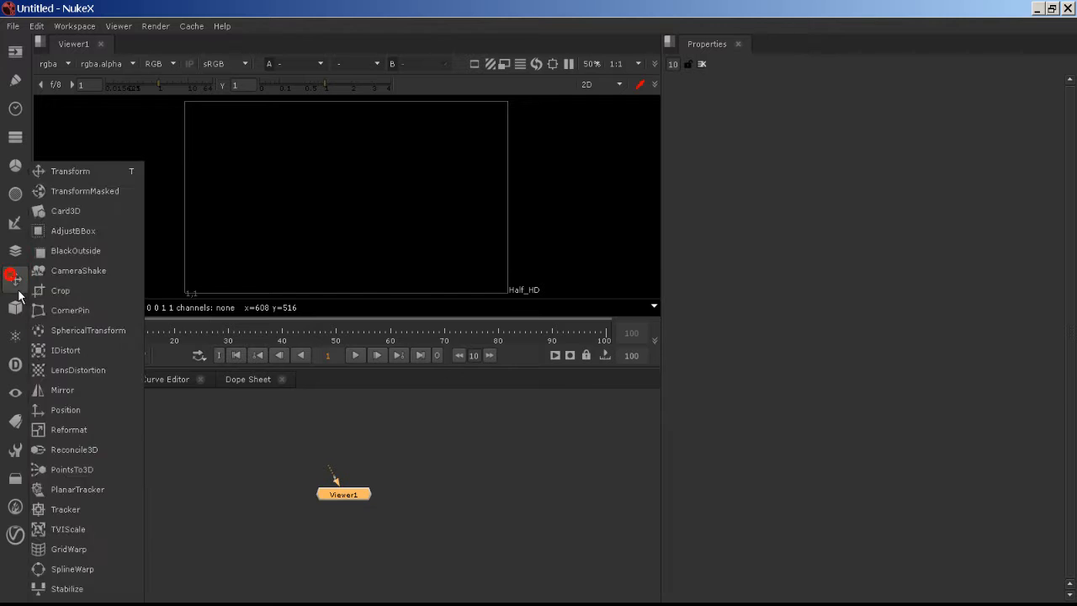
mouse_move(18, 337)
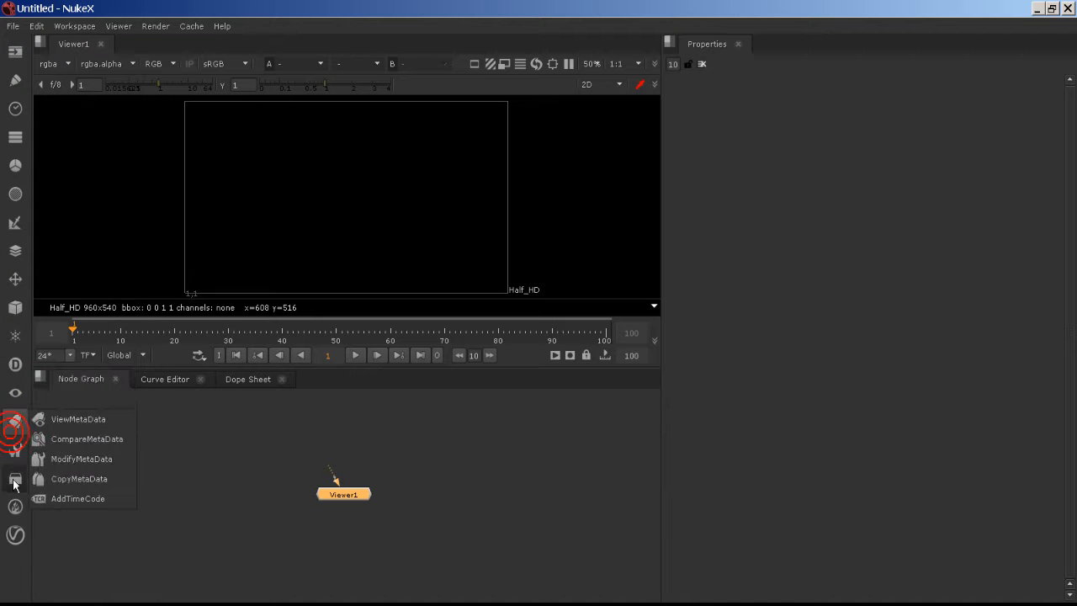
mouse_move(13, 487)
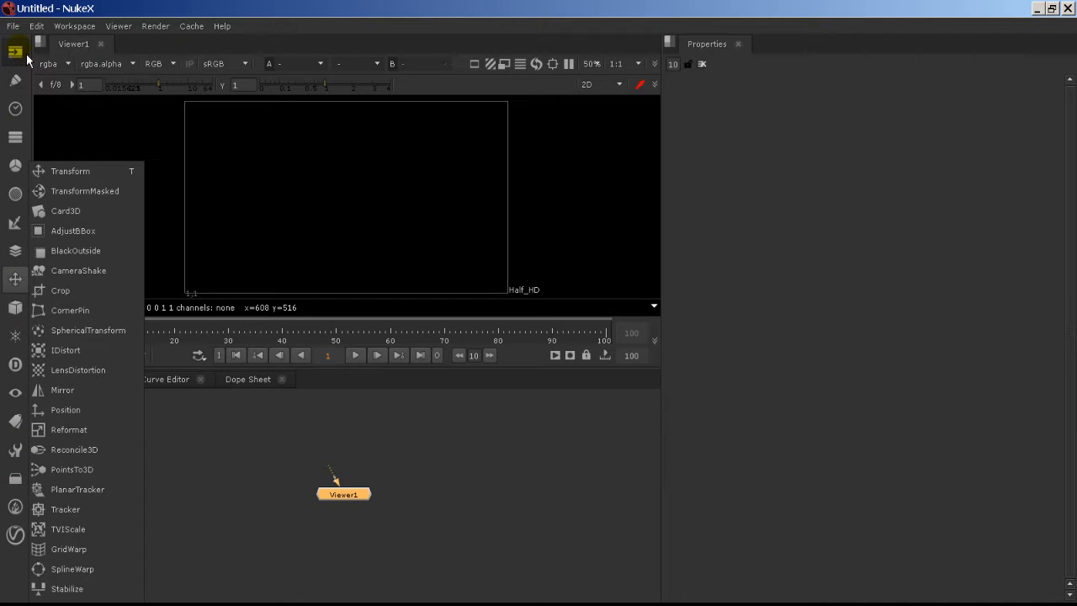
left_click(13, 27)
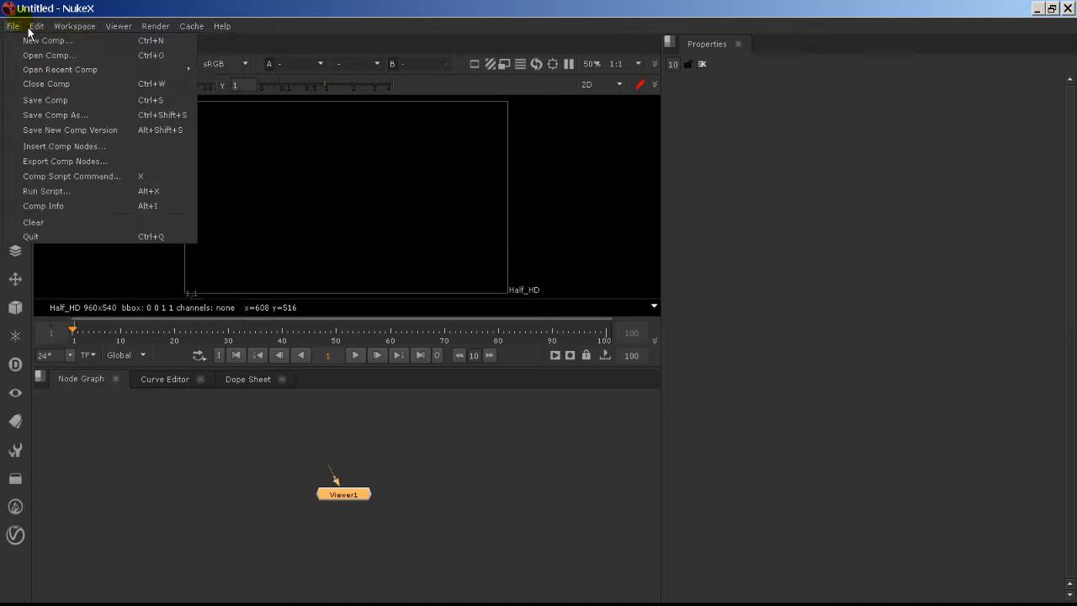
left_click(118, 26)
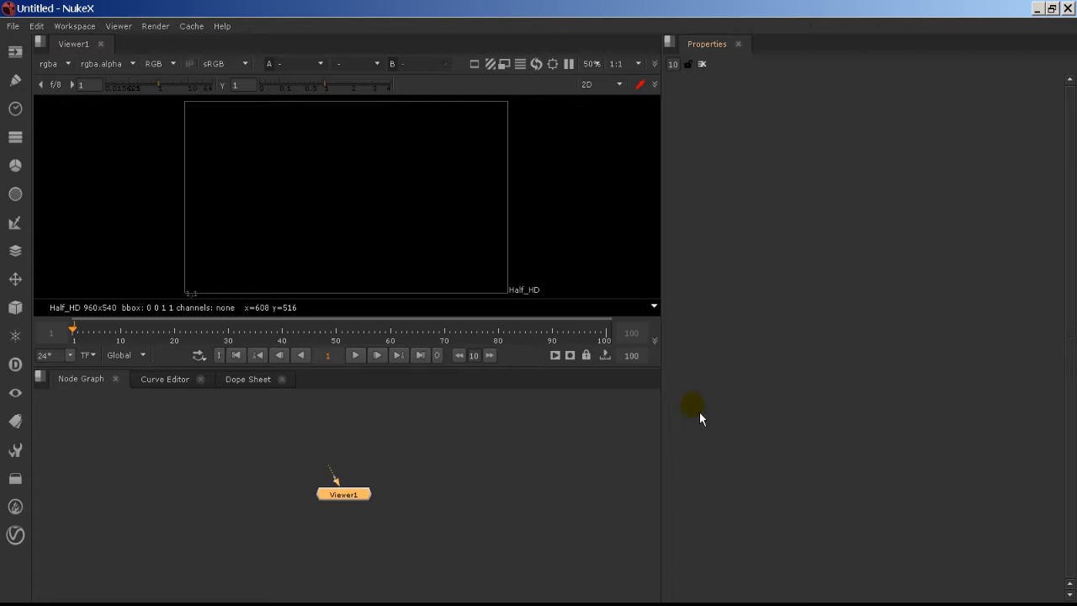
- Reposition the Viewer1 node within the empty area of the Node Graph
left_click(80, 379)
left_click_drag(347, 502, 187, 490)
left_click_drag(395, 499, 208, 526)
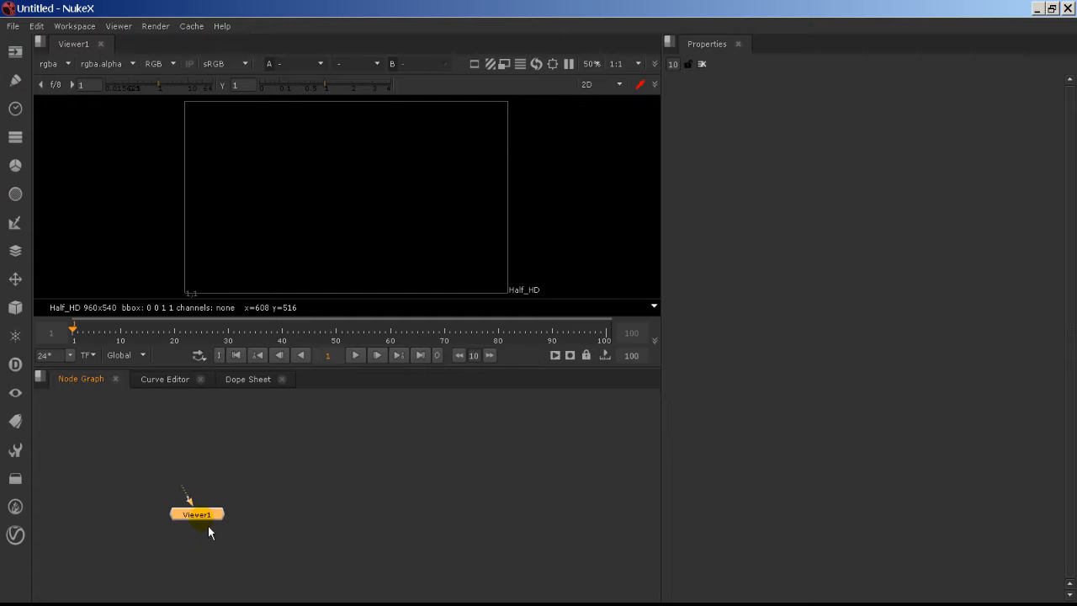
left_click_drag(151, 423, 438, 482)
left_click(266, 517)
left_click(212, 434)
left_click(79, 85)
left_click(761, 161)
left_click_drag(194, 528, 289, 535)
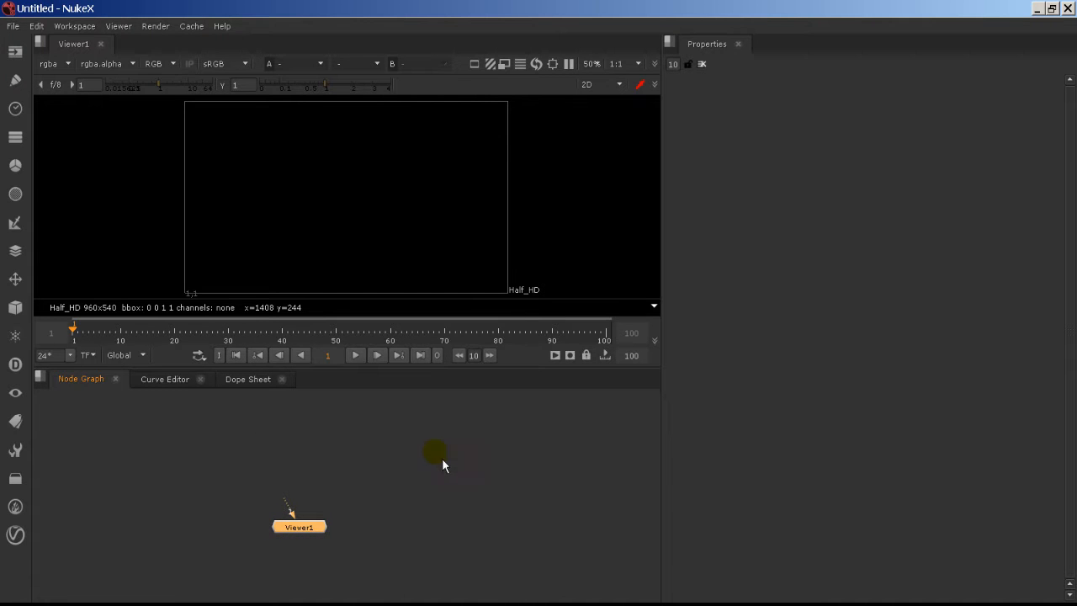
- Try out panning and zooming in both the Node Graph and the viewer
middle_click_drag(493, 457, 599, 427)
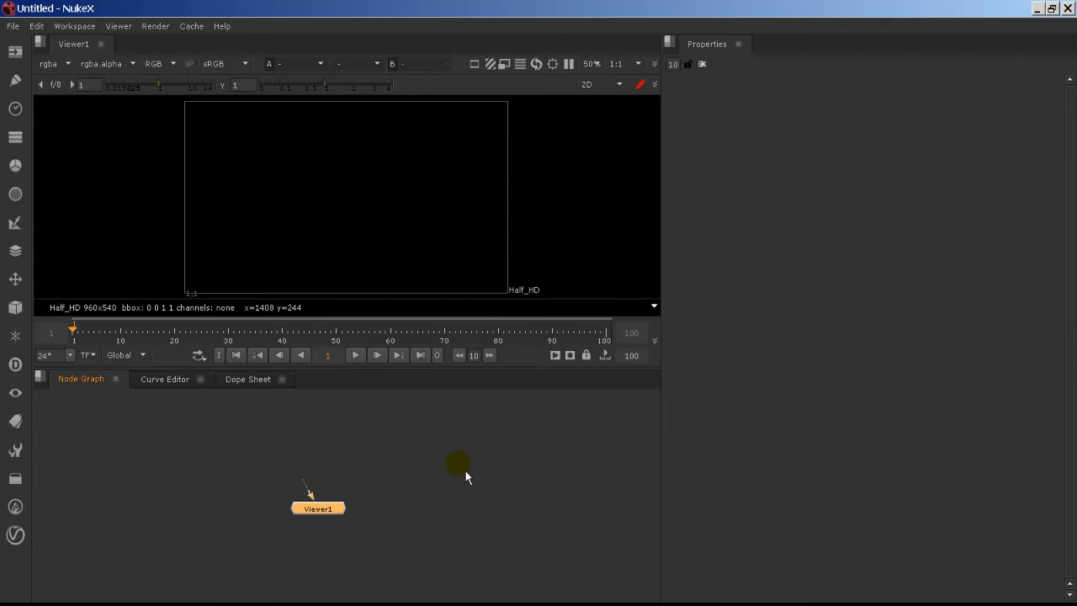
middle_click_drag(455, 493, 154, 439)
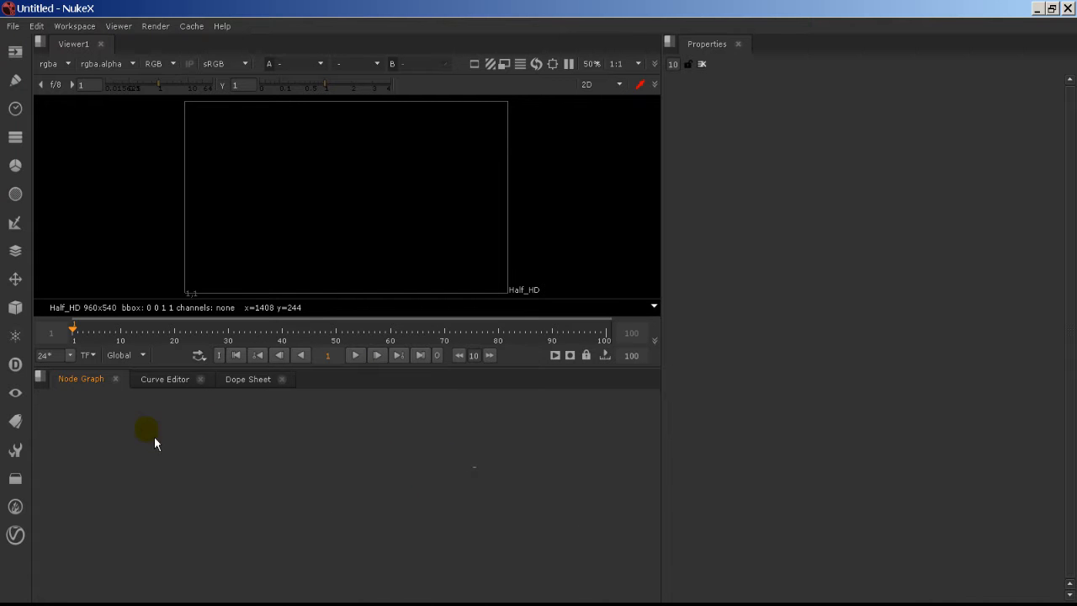
middle_click_drag(313, 441, 252, 453, "alt")
middle_click_drag(382, 455, 405, 453, "alt")
left_click_drag(312, 486, 322, 466, "alt")
middle_click_drag(251, 526, 247, 490)
mouse_move(331, 185)
middle_mouse_down()
mouse_move(376, 184)
mouse_move(359, 165)
mouse_move(300, 195)
mouse_move(311, 185)
mouse_move(543, 175)
mouse_move(308, 178)
mouse_move(406, 199)
mouse_move(292, 205)
middle_mouse_up()
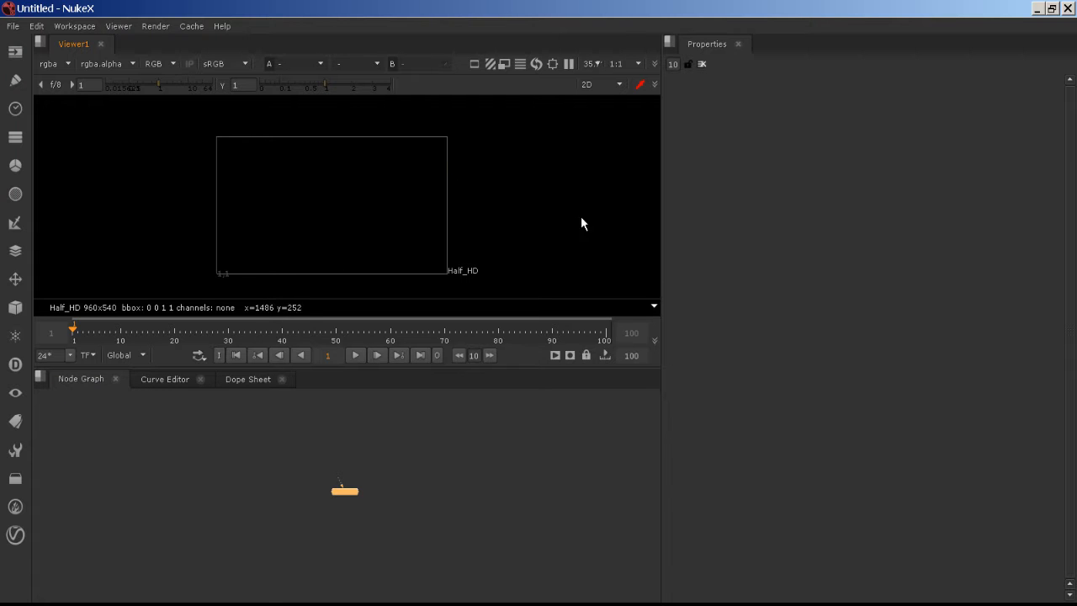
- Bring up the node search list in the Node Graph, look it over and dismiss it without adding a node
left_click(581, 501)
key("Tab")
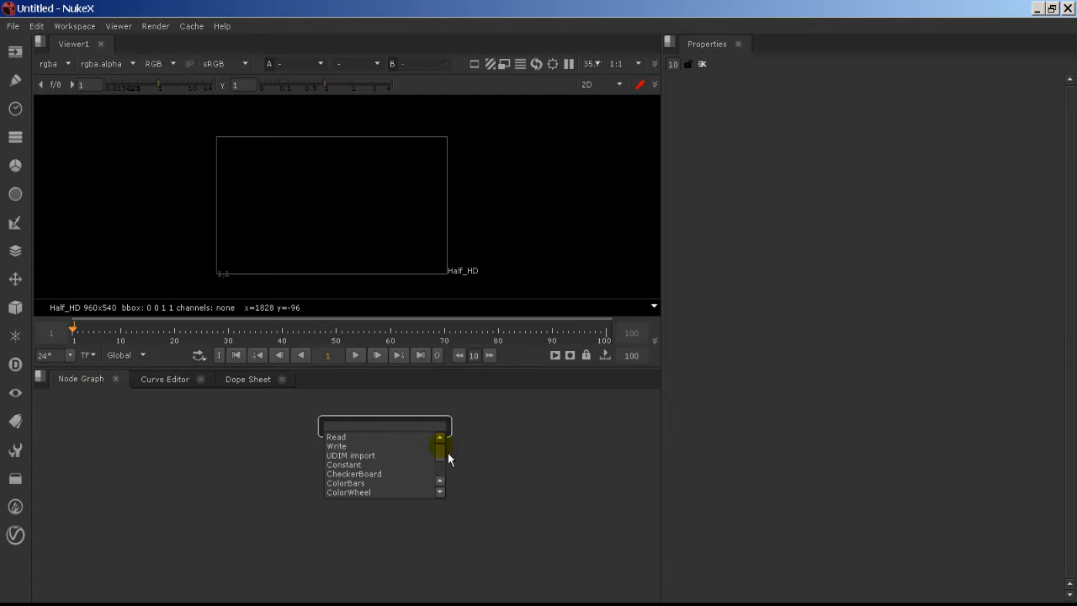
mouse_move(448, 452)
left_mouse_down()
mouse_move(444, 490)
mouse_move(448, 457)
left_mouse_up()
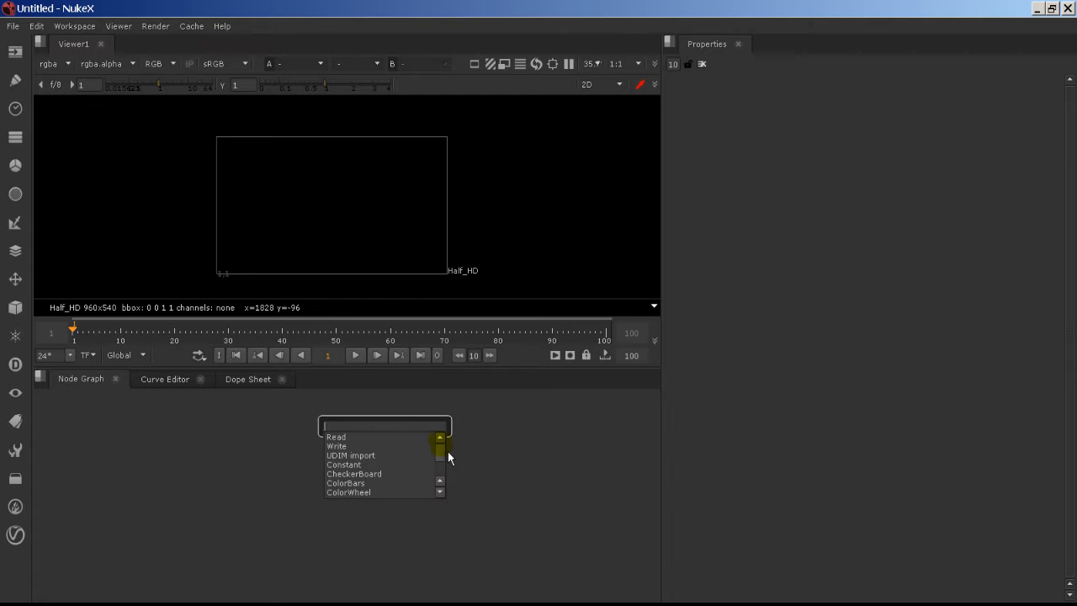
left_click(538, 437)
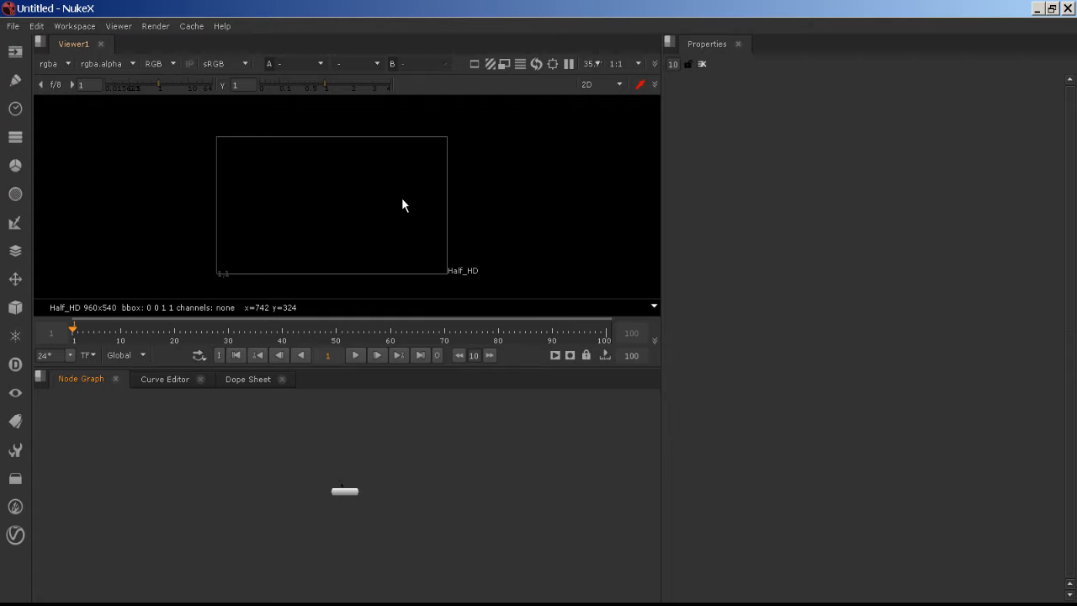
- Switch the viewer to the 3D view, orbit around the grid and return to 2D
key("Tab")
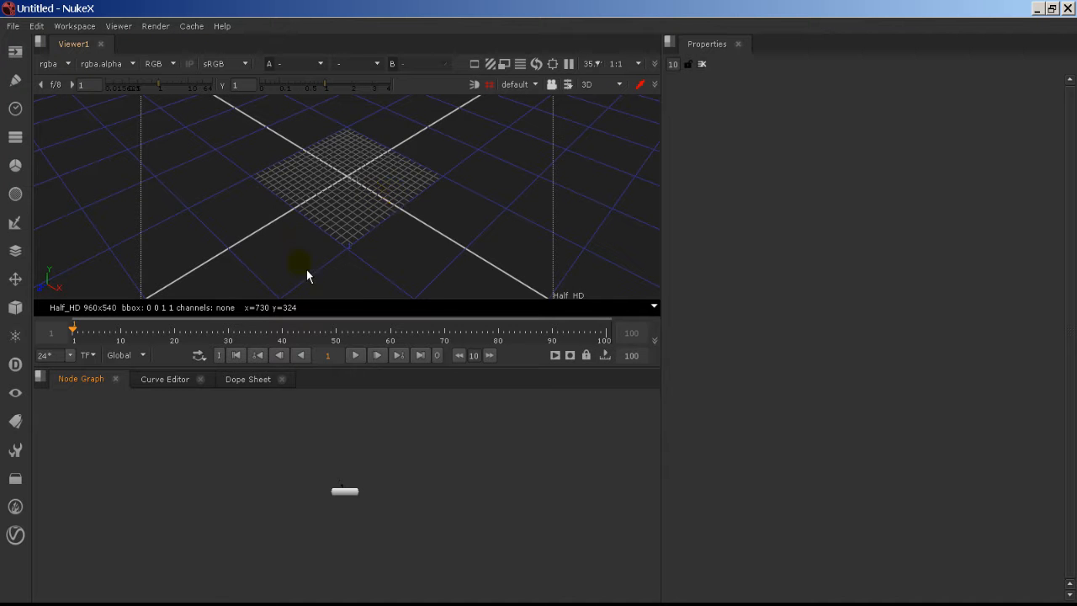
mouse_move(324, 256)
left_mouse_down("ctrl")
mouse_move(348, 229)
mouse_move(369, 143)
mouse_move(636, 193)
mouse_move(334, 196)
mouse_move(353, 135)
mouse_move(351, 238)
mouse_move(361, 146)
mouse_move(151, 120)
mouse_move(365, 132)
left_mouse_up("ctrl")
key("Tab")
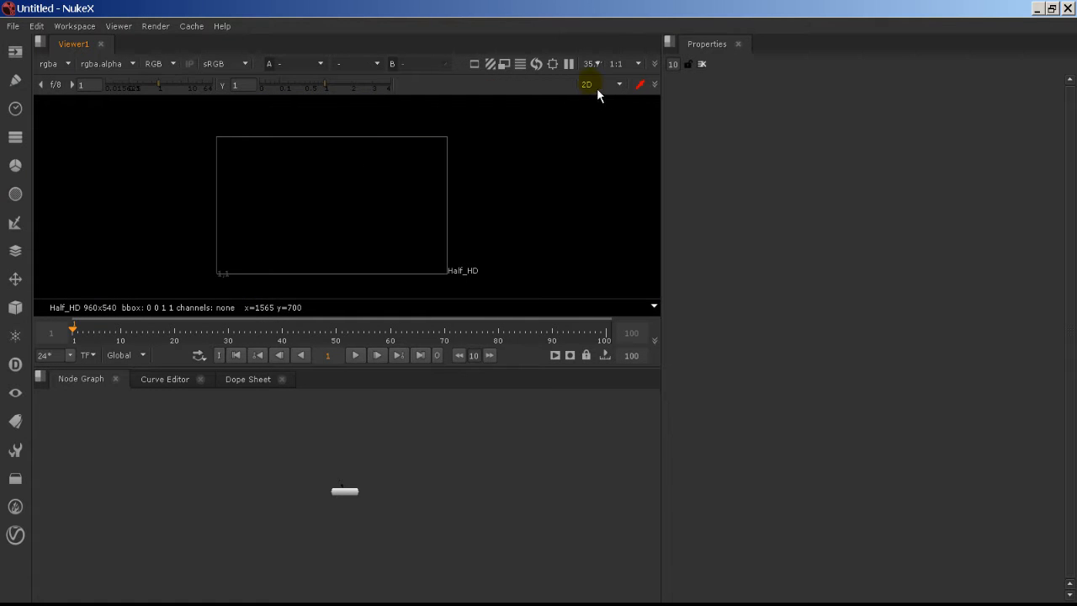
- Toggle the viewer repeatedly between 2D and 3D, check the available view directions, choose 3D and return to 2D
key("Tab")
key("Tab")
key("Tab")
key("Tab")
key("Tab")
key("Tab")
key("Tab")
key("Tab")
left_click(604, 85)
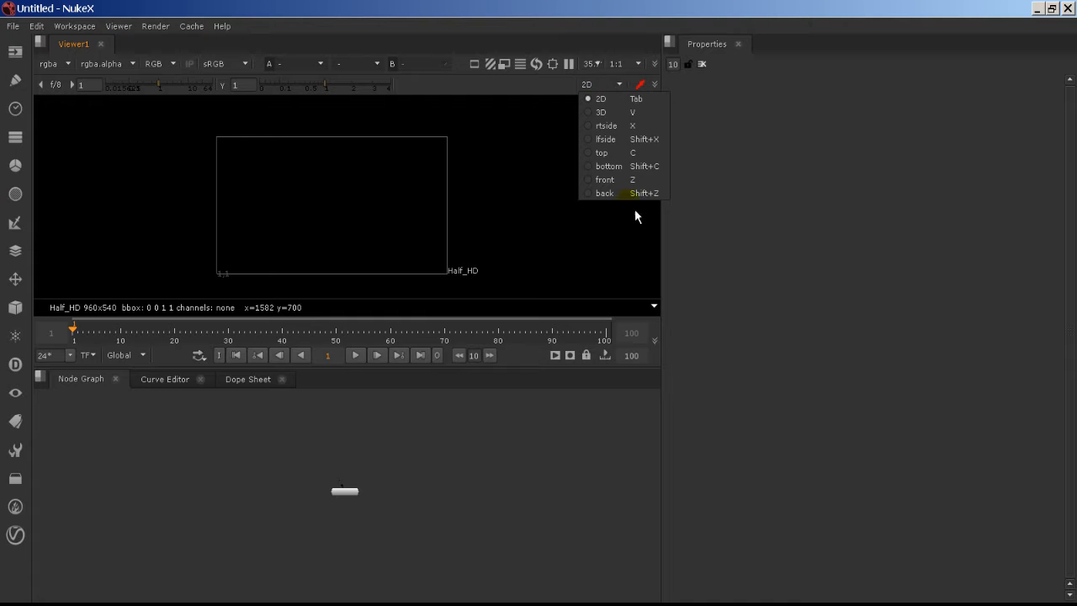
left_click(623, 111)
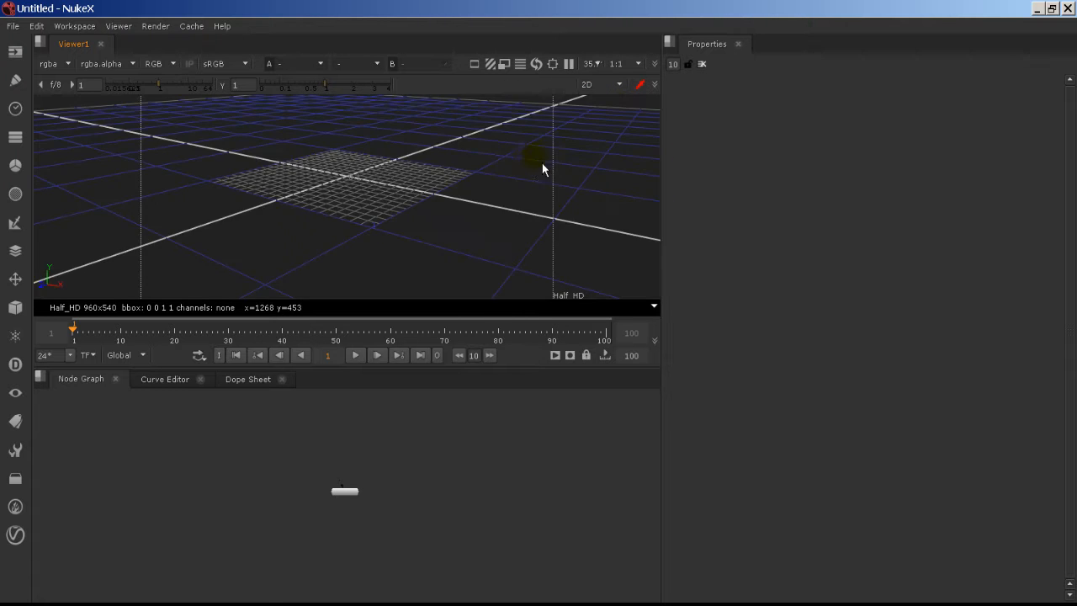
key("Tab")
- Open the viewer's own settings in the Properties panel and check which node they belong to
left_click(437, 482)
scroll(276, 467, "up", 5)
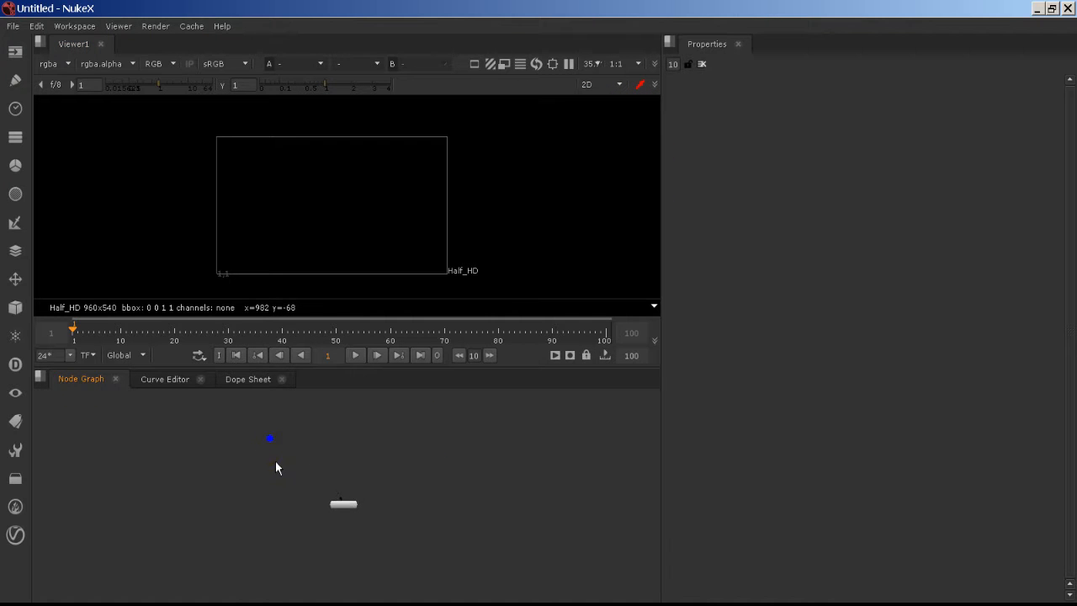
middle_click_drag(361, 469, 320, 475)
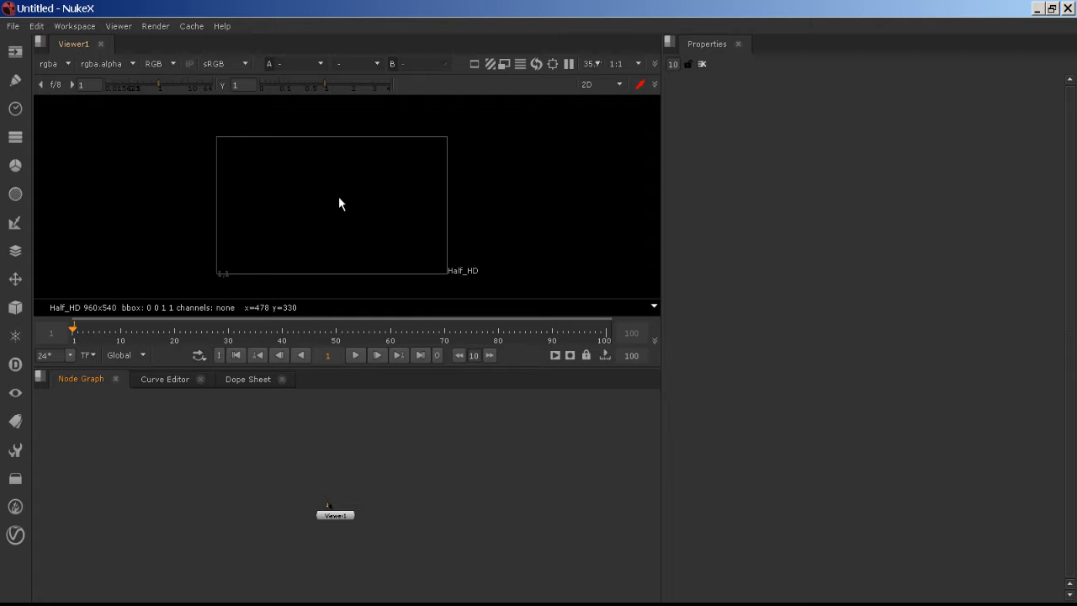
key("s")
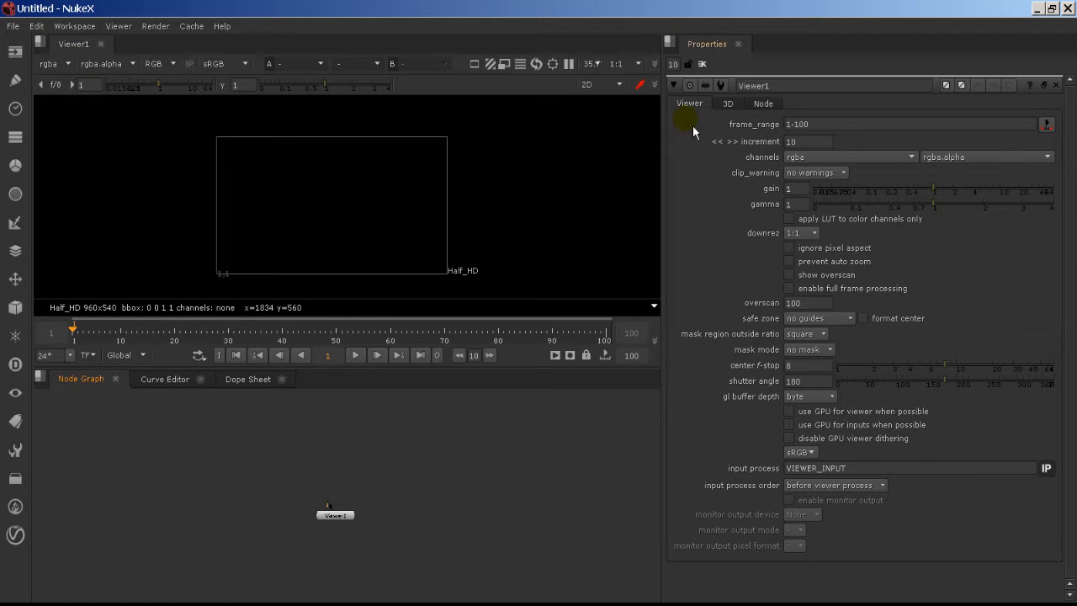
left_click(792, 86)
double_click(796, 87)
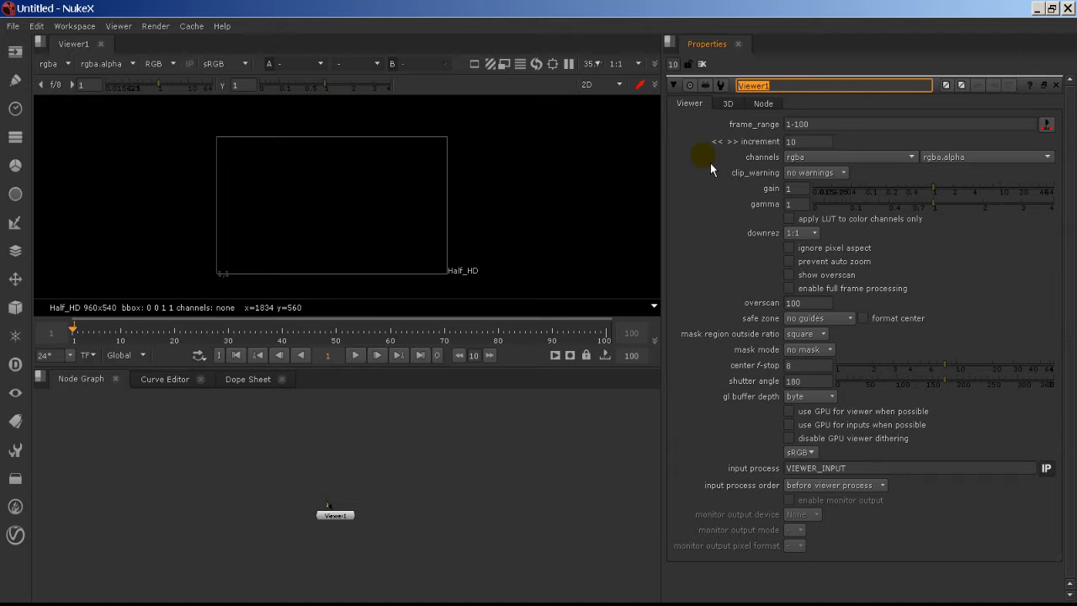
- Open the Project Settings and name the project stillComposite_ followed by the author's surname
left_click(427, 464)
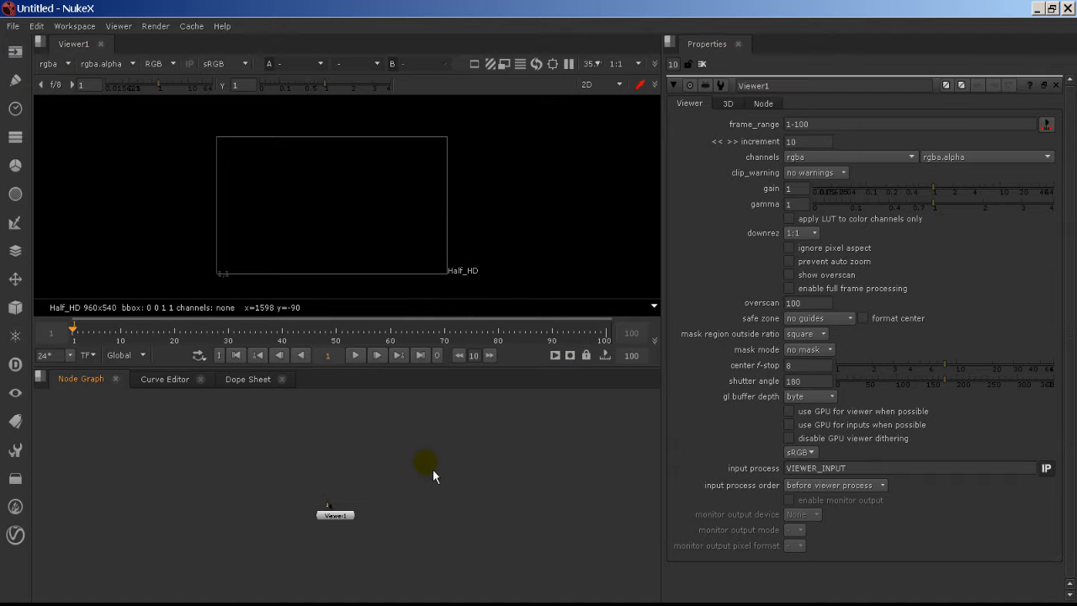
key("s")
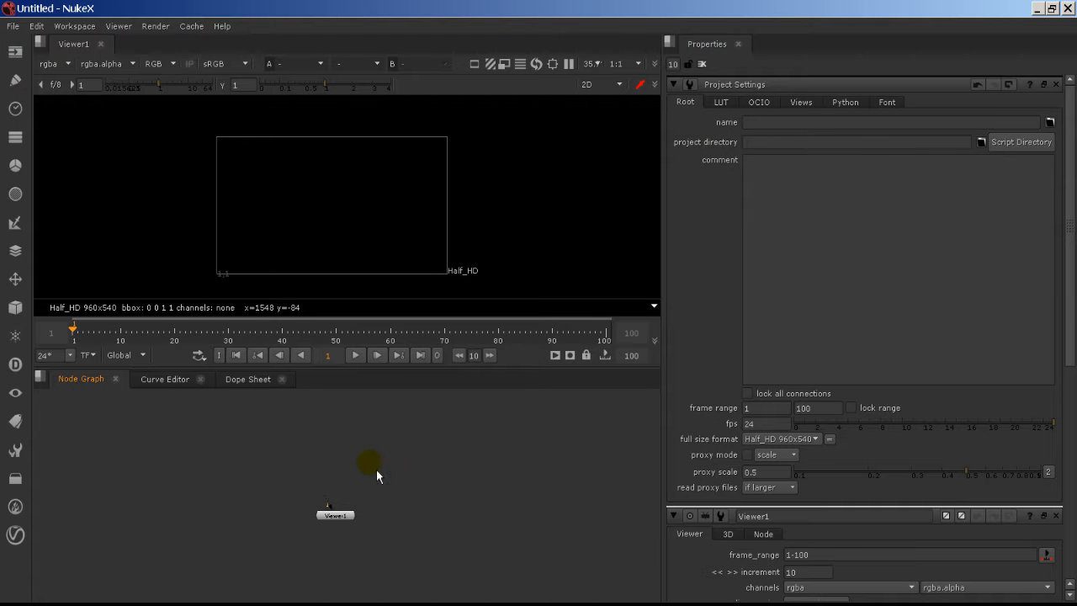
left_click(864, 124)
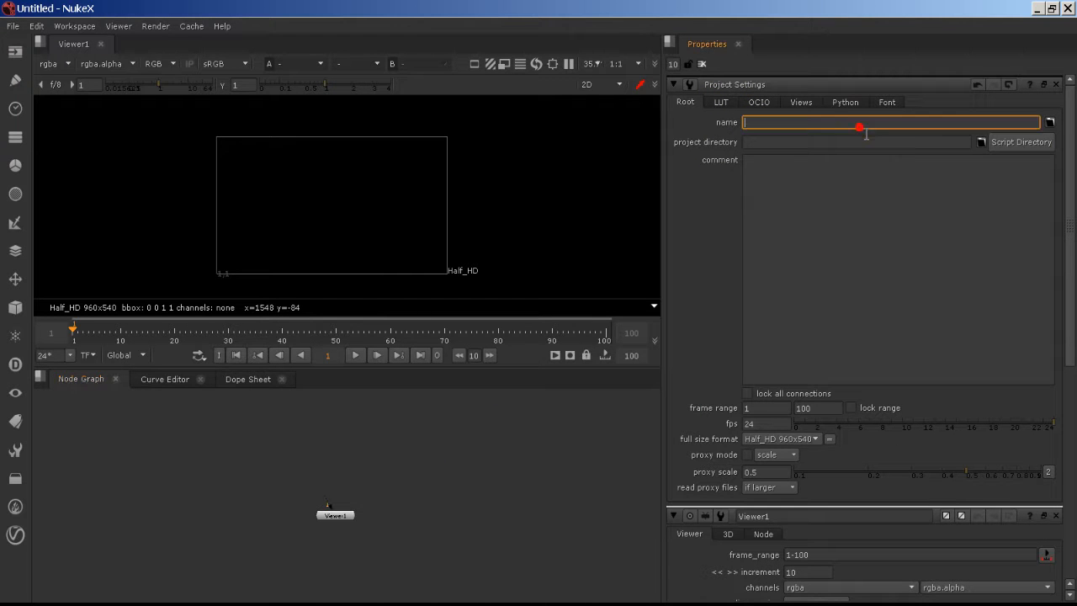
type("stillCOmposite_Sarcona")
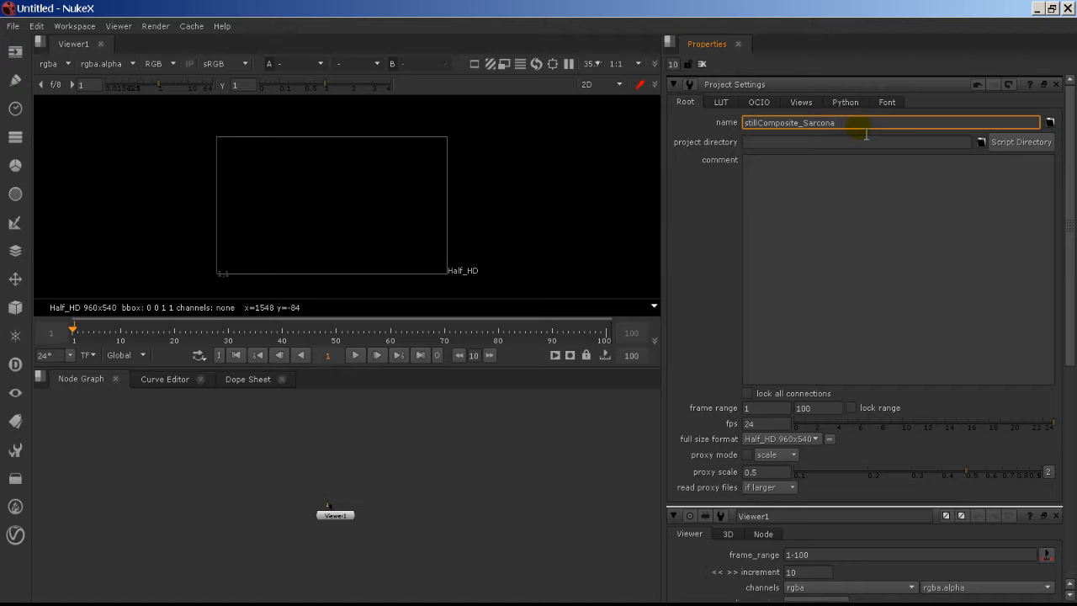
double_click(861, 128)
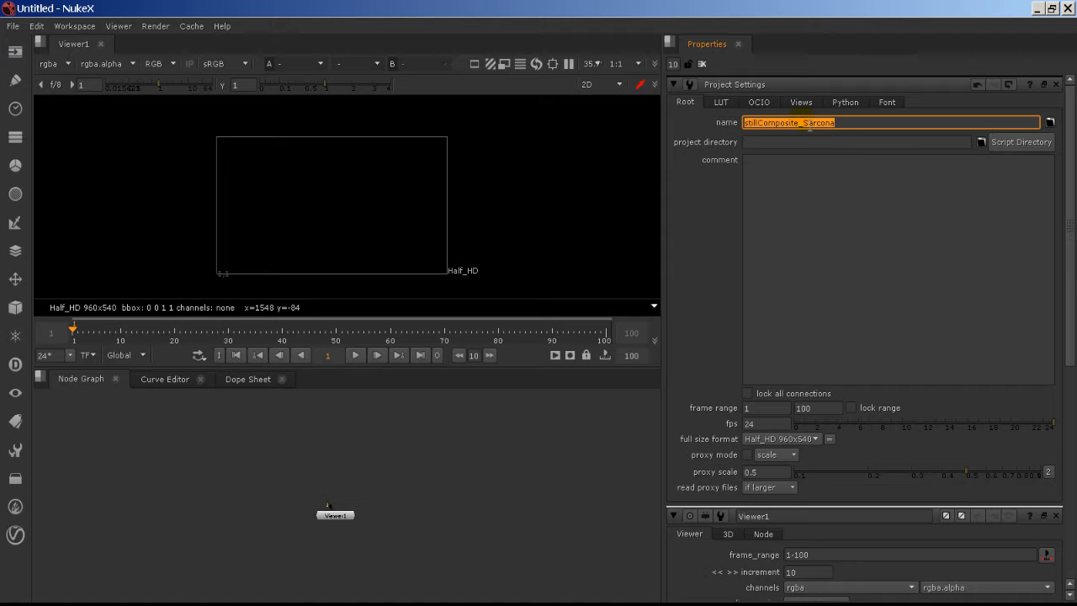
- Browse for the project directory and go up from the Downloads folder to the user's home folder
left_click(989, 148)
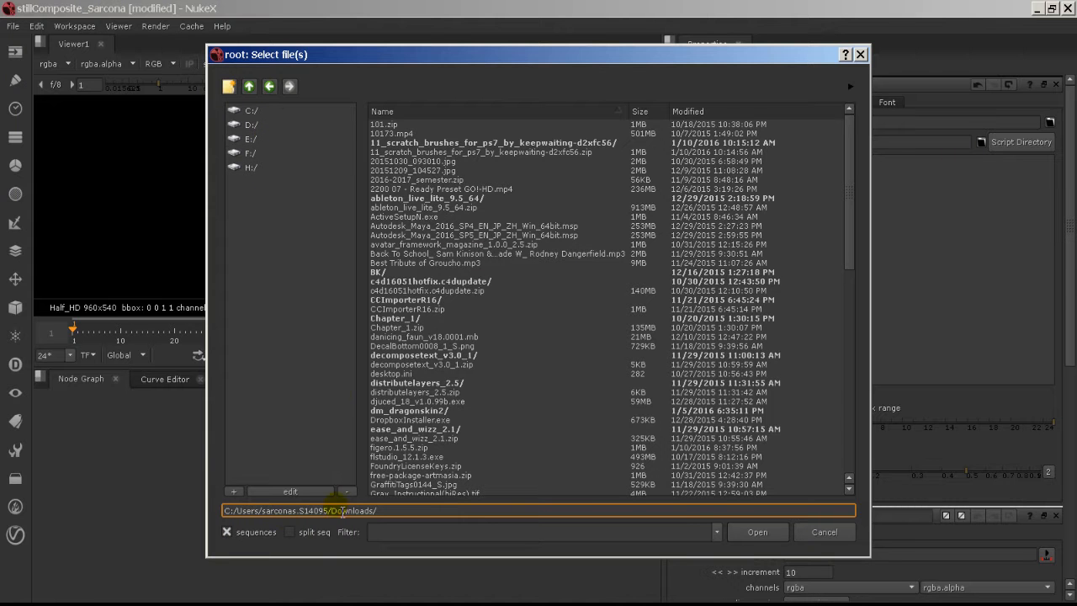
key("BackSpace")
key("BackSpace")
key("BackSpace")
key("BackSpace")
key("BackSpace")
key("BackSpace")
key("BackSpace")
key("BackSpace")
key("BackSpace")
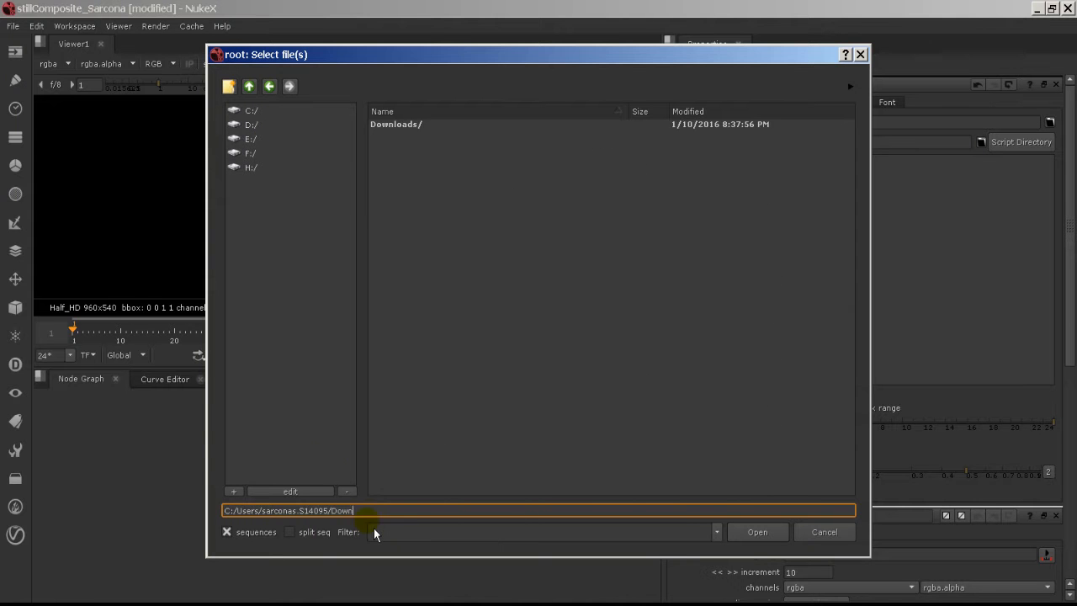
key("BackSpace")
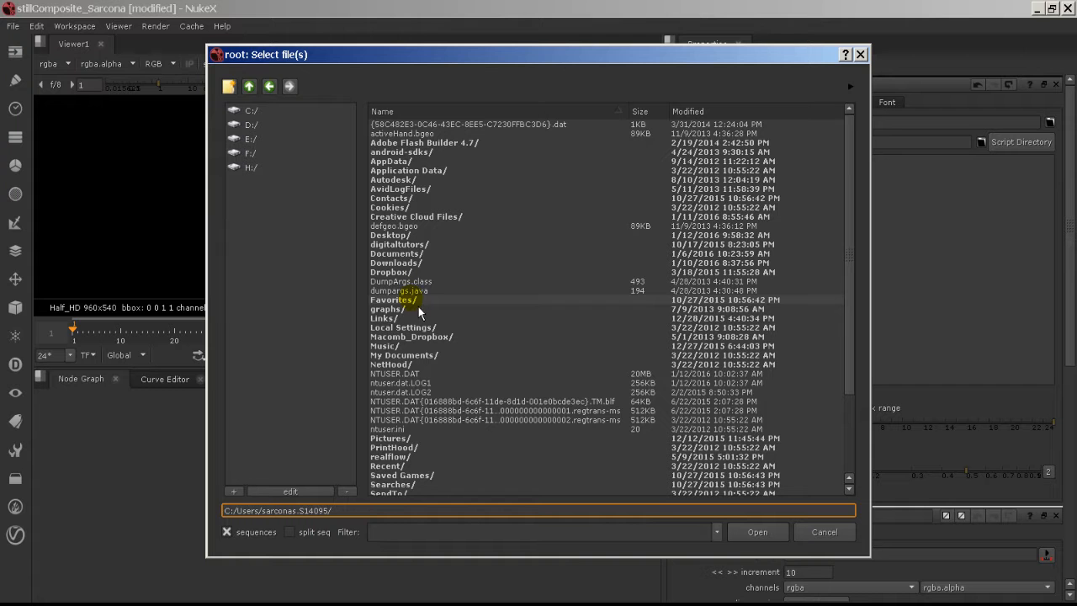
- Set the project directory to the 2560 folder inside the personal W16 folder in Desktop/D_Drive
left_click(409, 239)
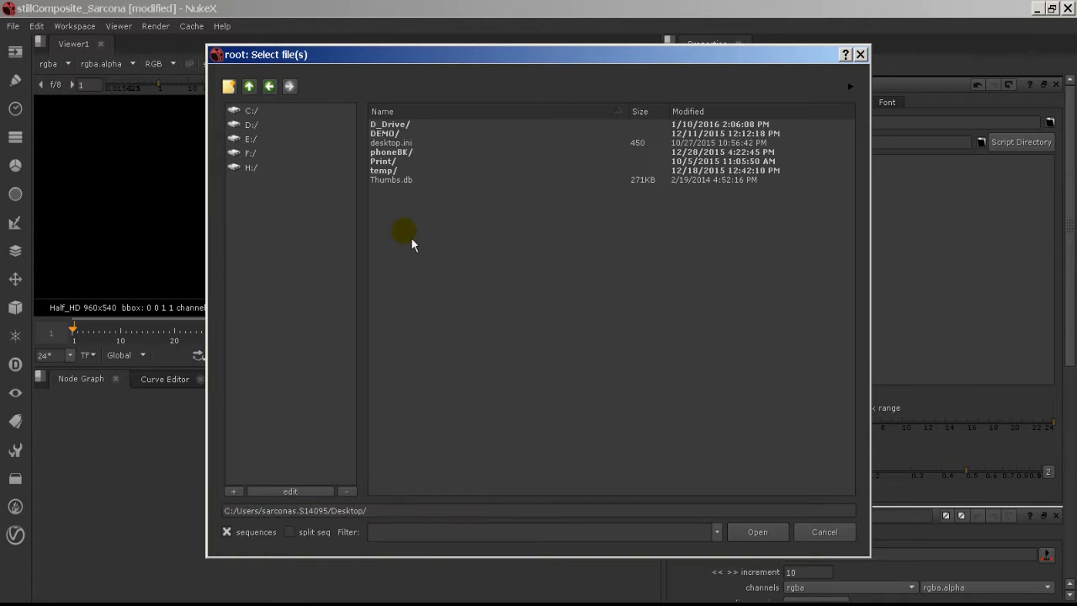
left_click(439, 126)
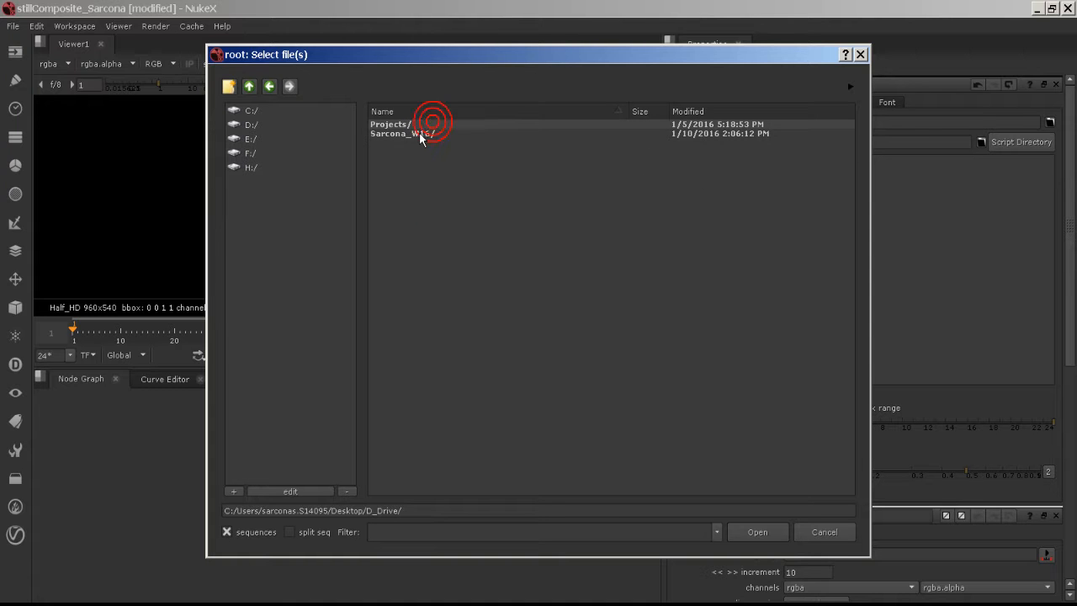
left_click(408, 133)
left_click(406, 135)
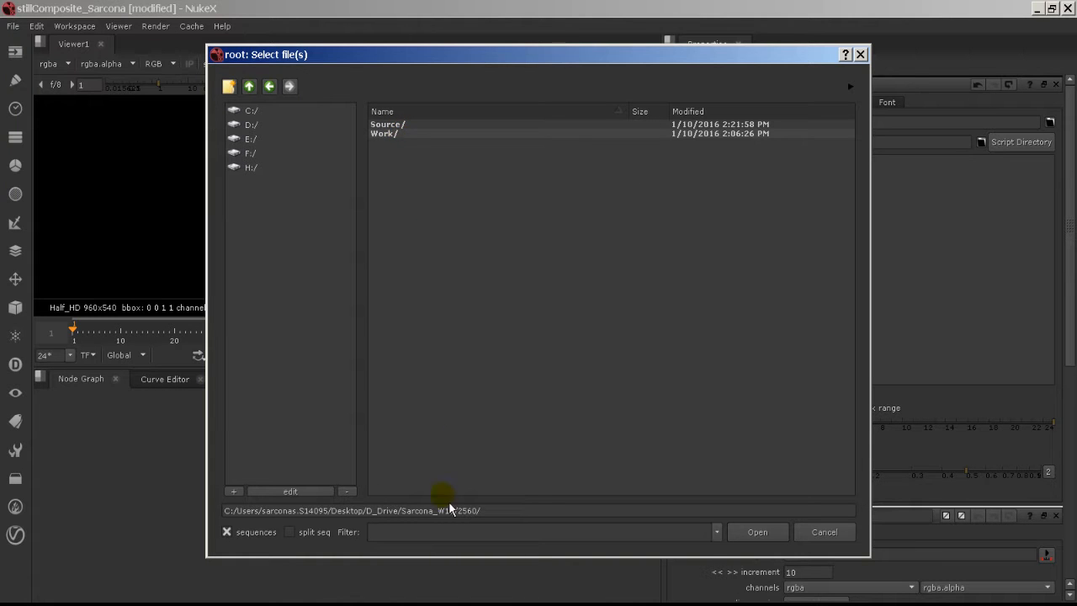
left_click_drag(507, 510, 217, 514)
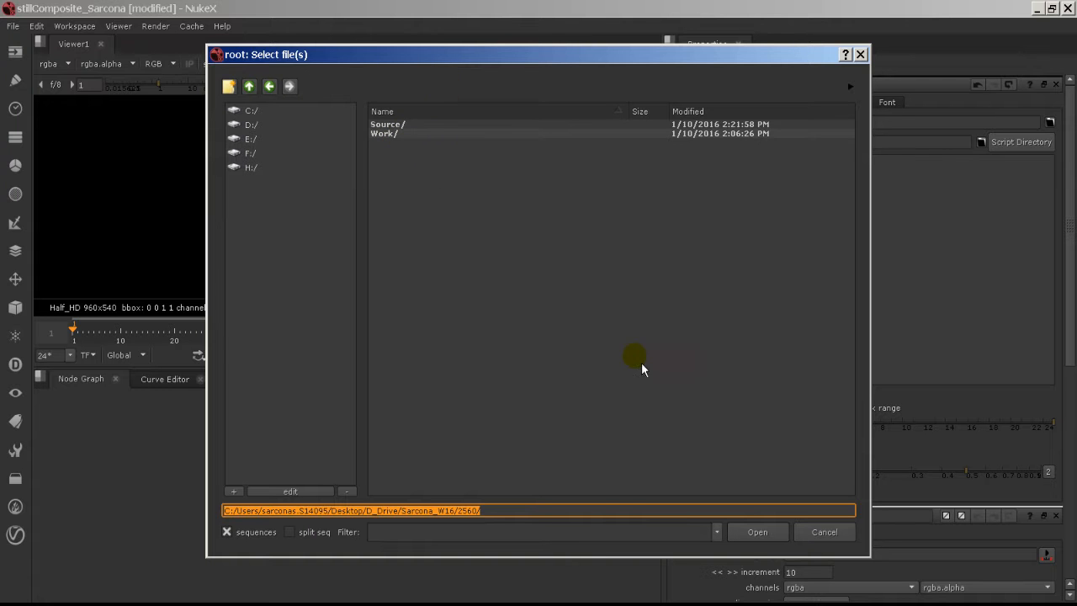
left_click(760, 532)
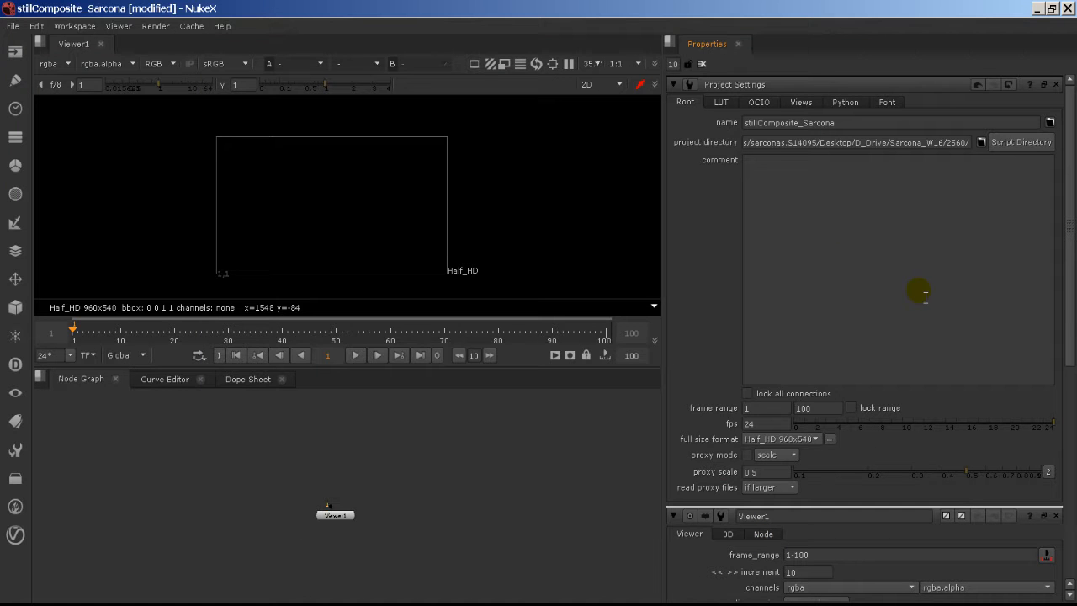
- Check the project directory path and the project name in the Project Settings
left_click_drag(746, 143, 1032, 163)
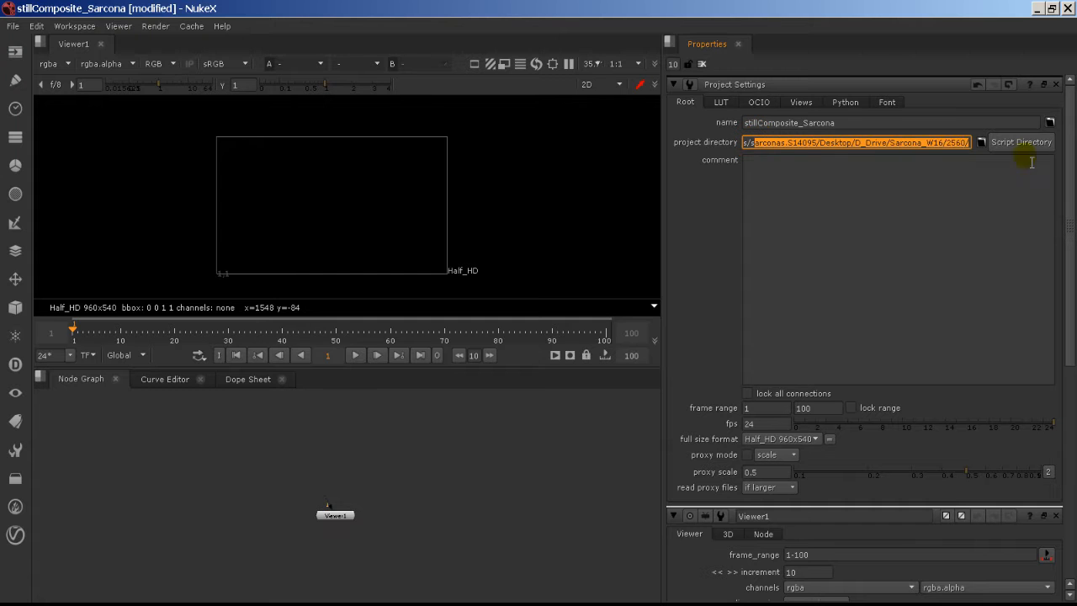
double_click(957, 142)
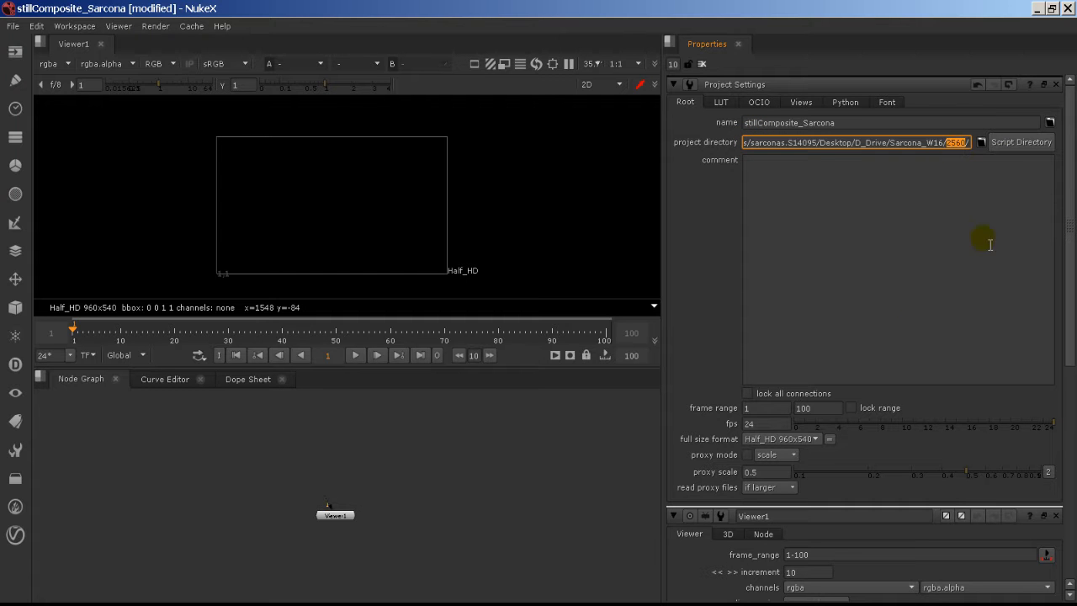
double_click(859, 124)
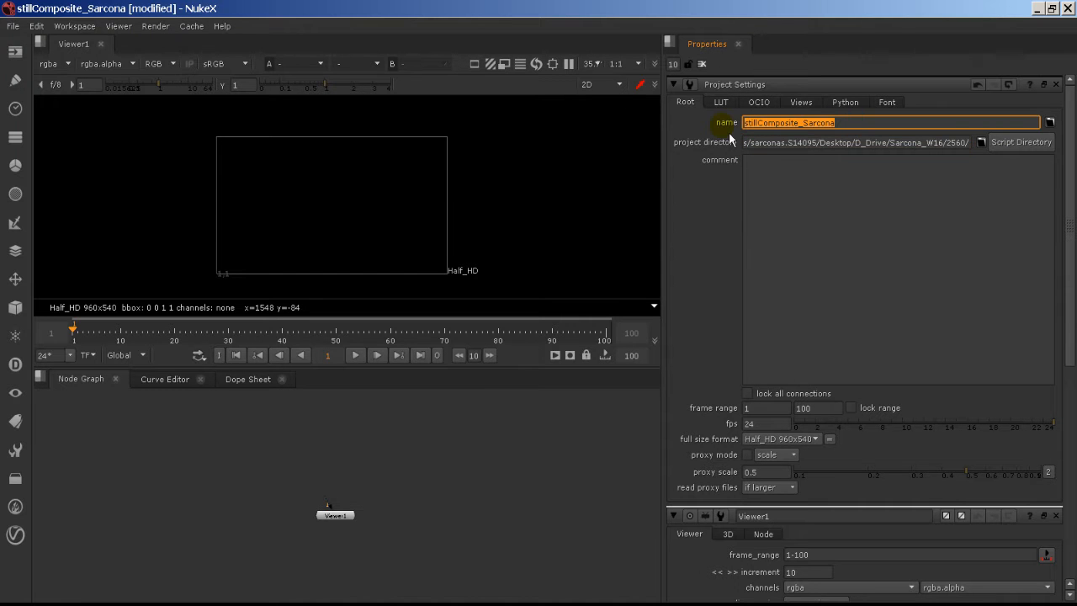
- Set the project's full size format to HD_720 1280x720 and look over the fps and the remaining settings
left_click(778, 439)
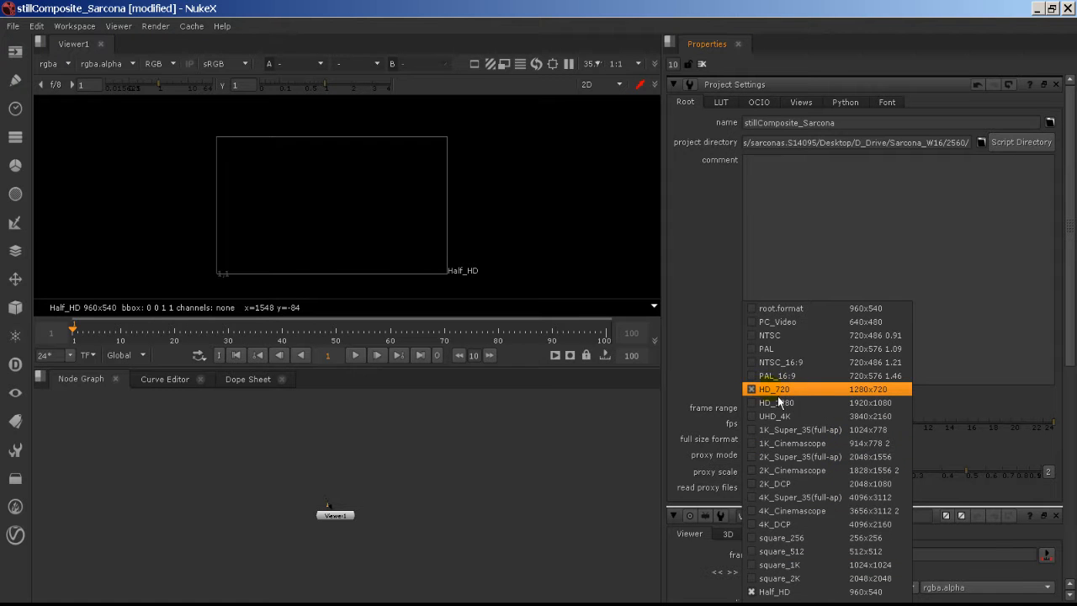
left_click(846, 390)
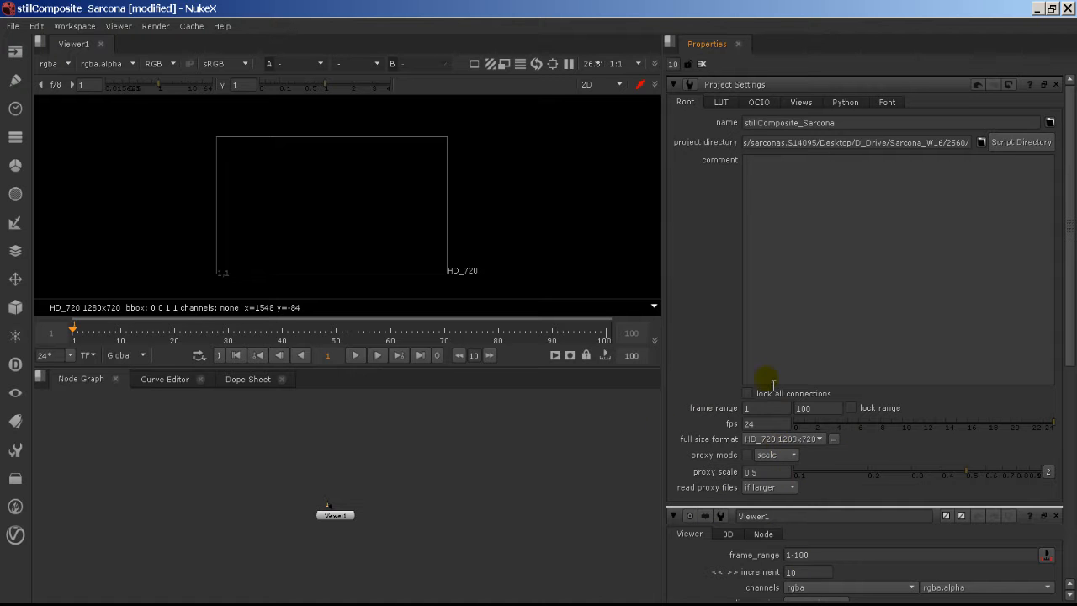
double_click(767, 423)
scroll(705, 439, "down", 2)
scroll(704, 439, "up", 2)
scroll(697, 460, "down", 8)
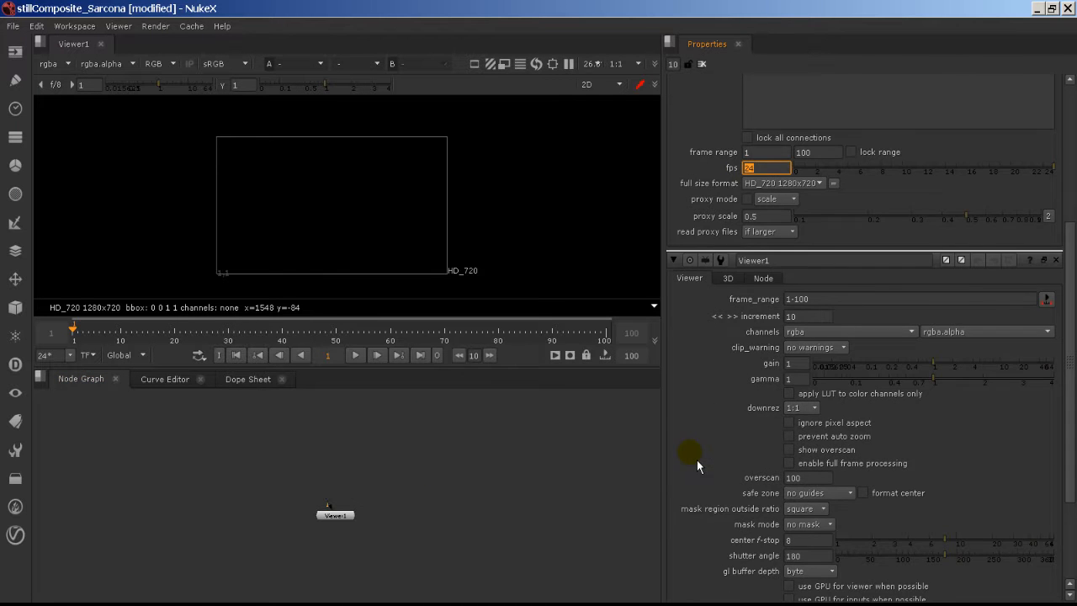
- Look over the remaining Viewer1 settings and save the script
scroll(771, 376, "down", 1)
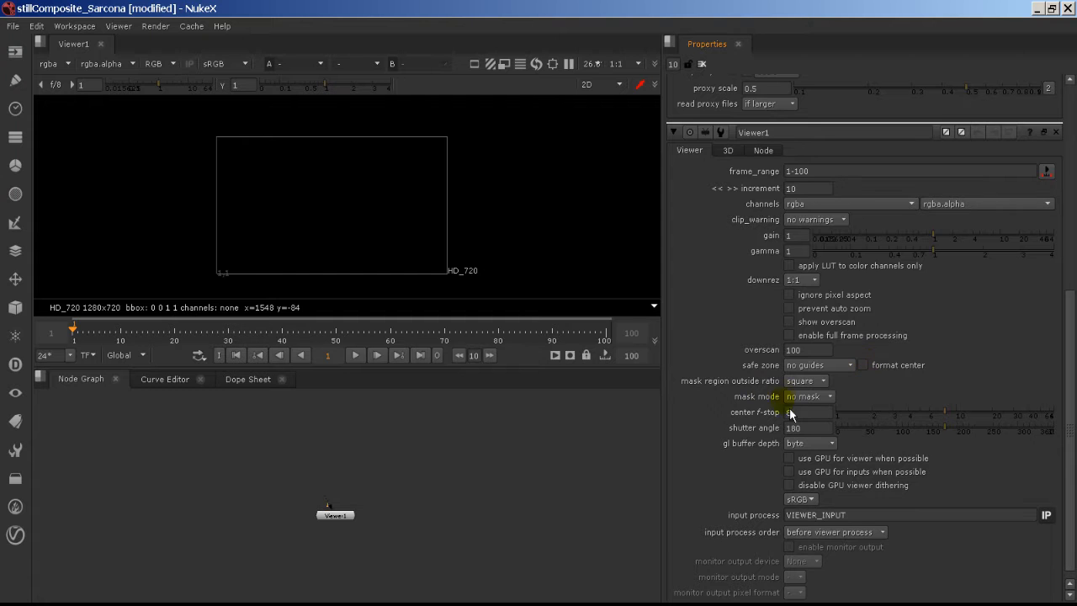
scroll(791, 414, "down", 1)
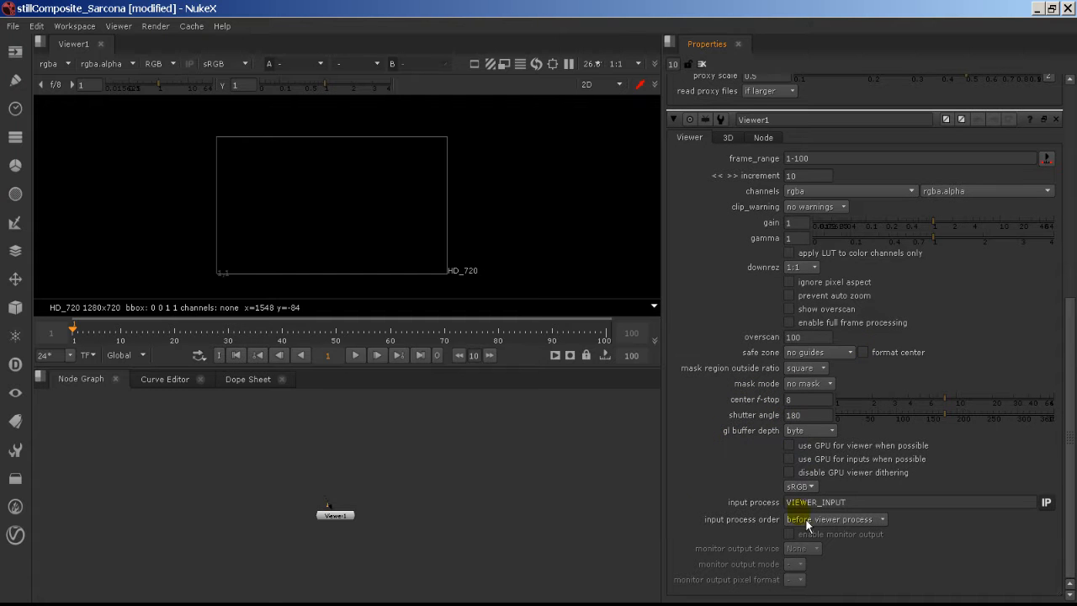
key("ctrl+s")
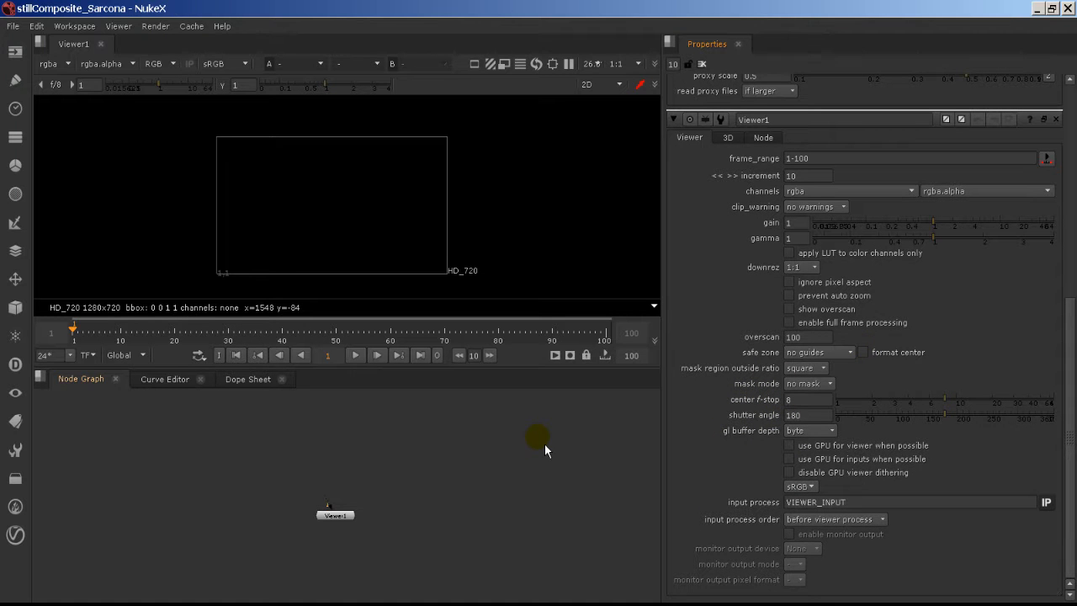
left_click(503, 440)
scroll(581, 489, "up", 3)
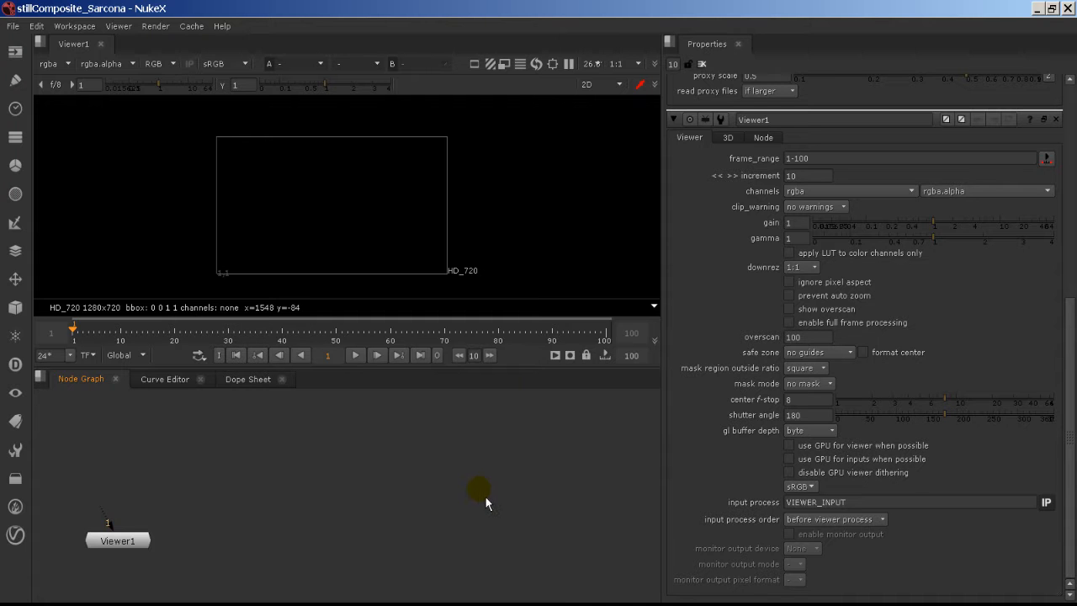
- Save a copy of the comp as StillComp_01 in the 2560/Work/StillComposite folder
left_click(13, 26)
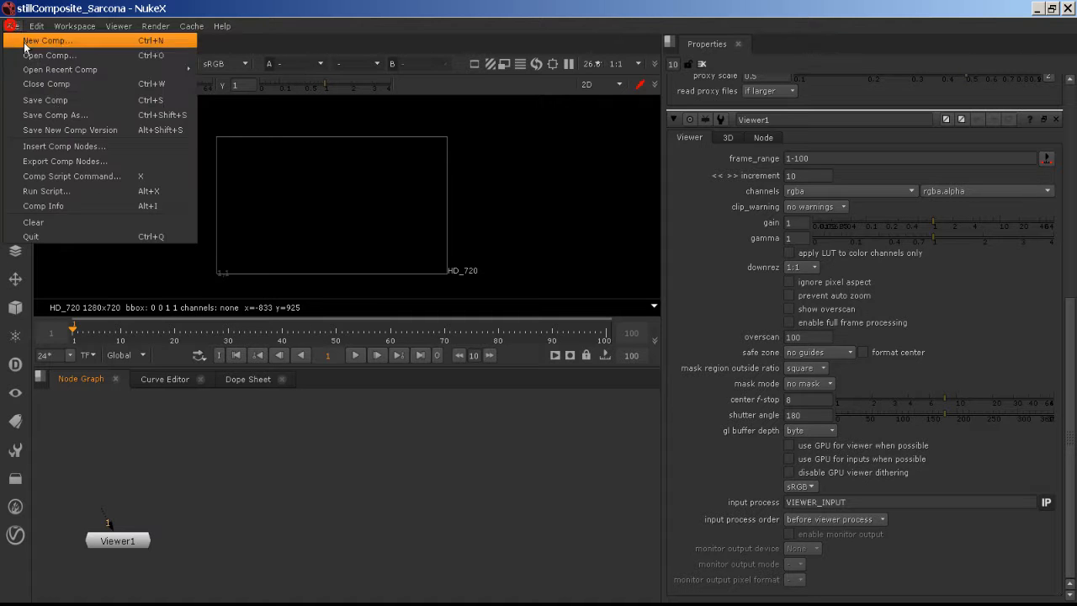
left_click(64, 118)
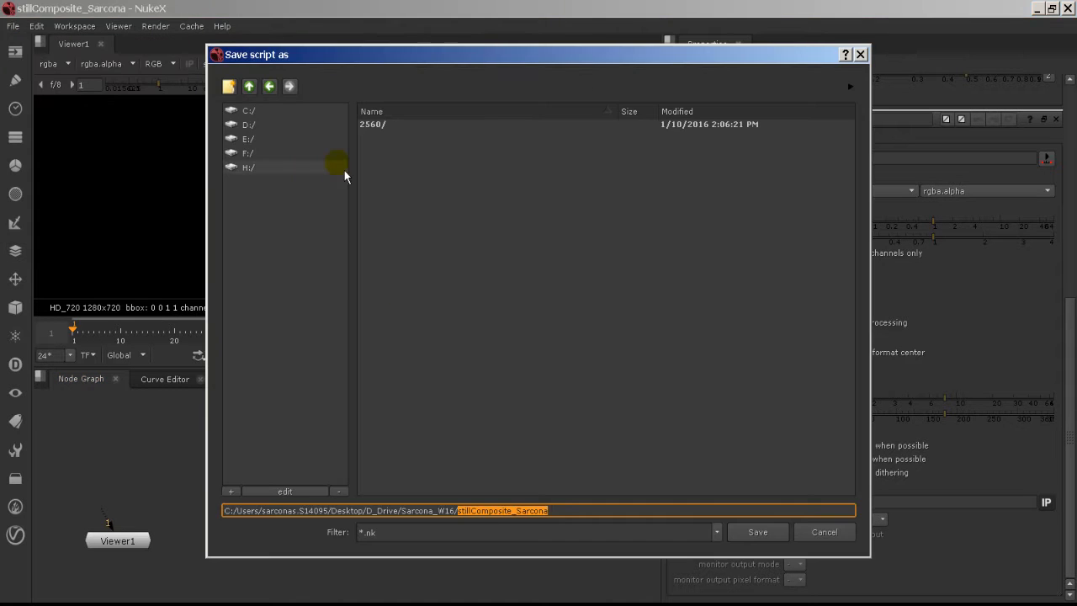
left_click(388, 126)
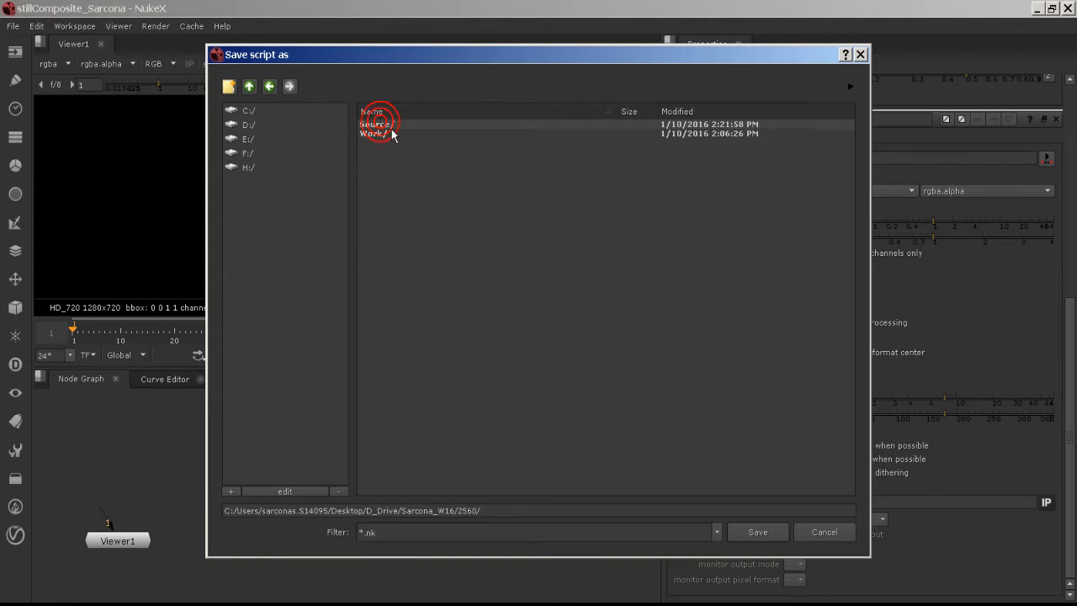
left_click(387, 133)
left_click(384, 132)
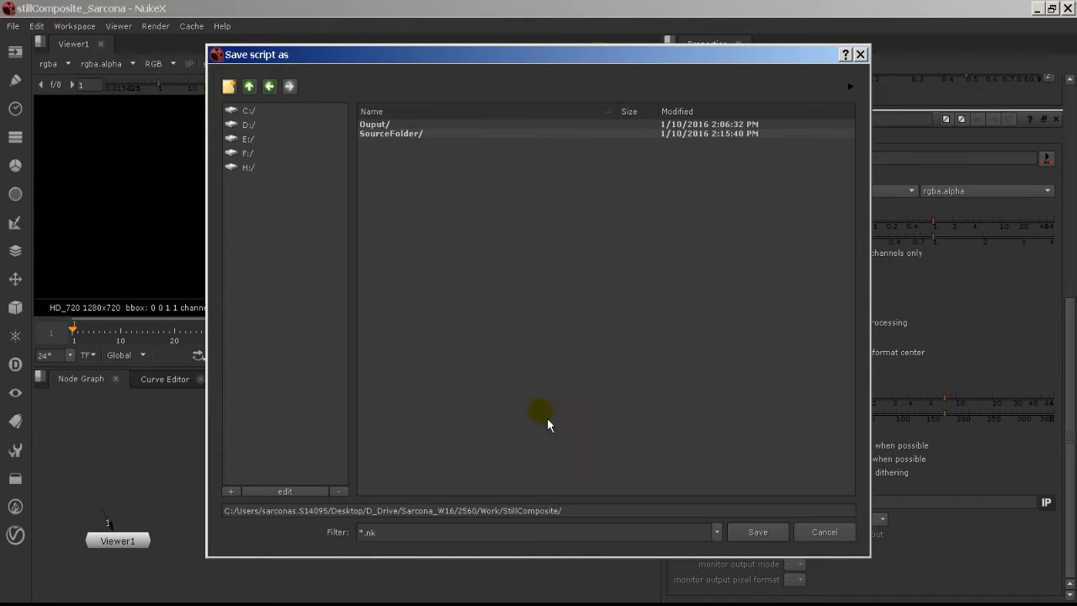
left_click(642, 509)
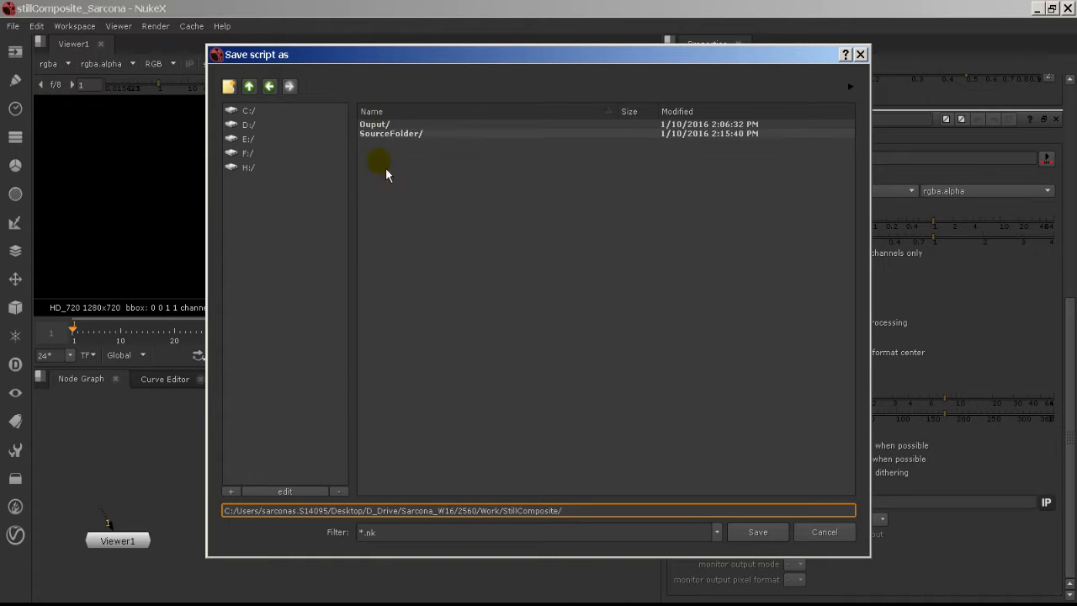
type("S")
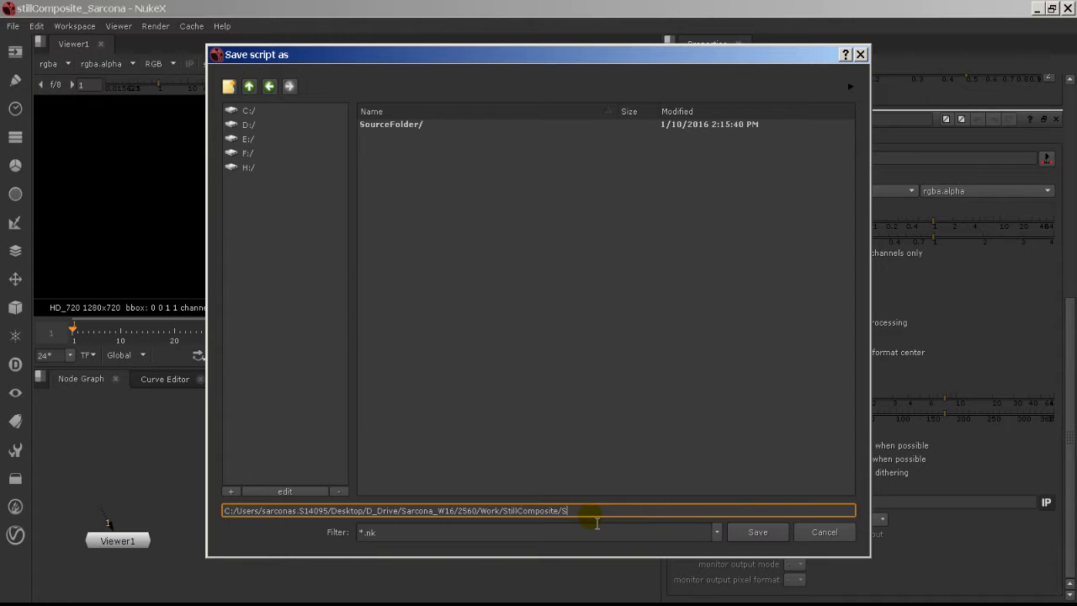
type("tillComp")
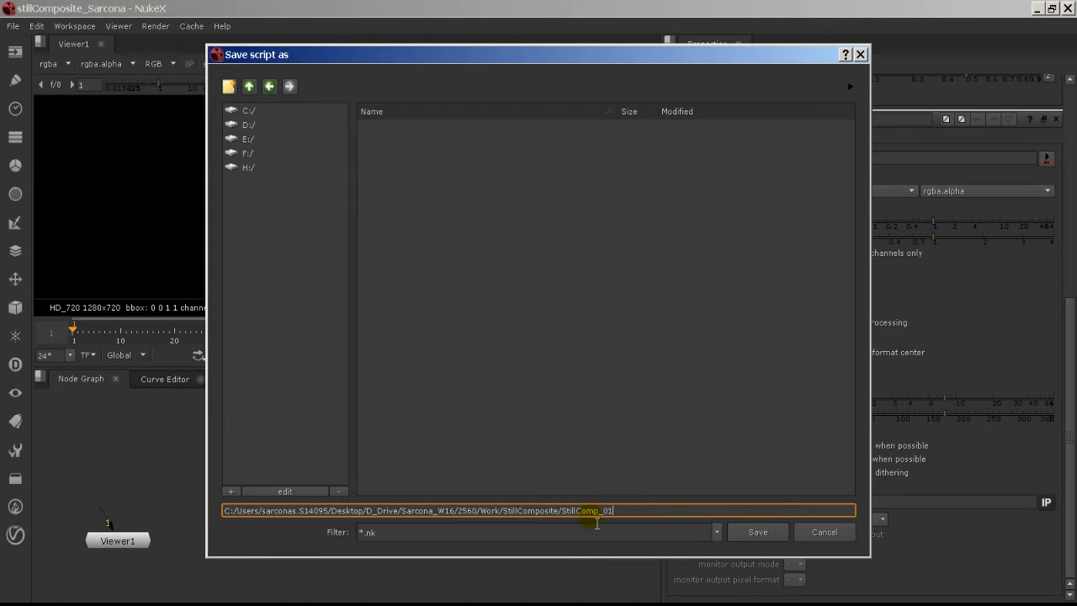
type("_01")
key("Return")
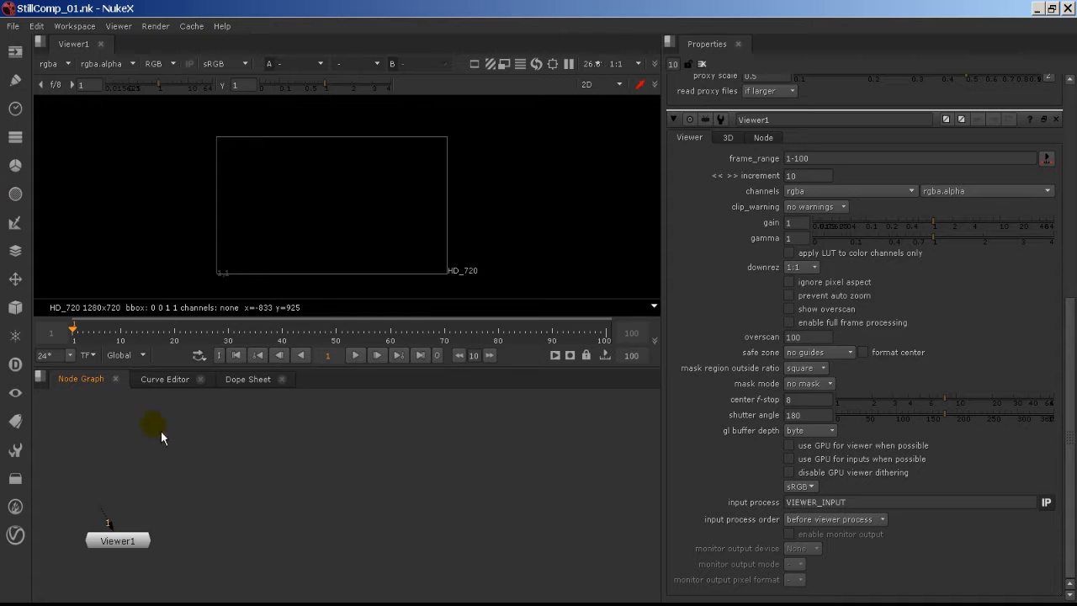
- Close all open node and project settings in Properties at once, leaving it empty
middle_click_drag(162, 432, 448, 482)
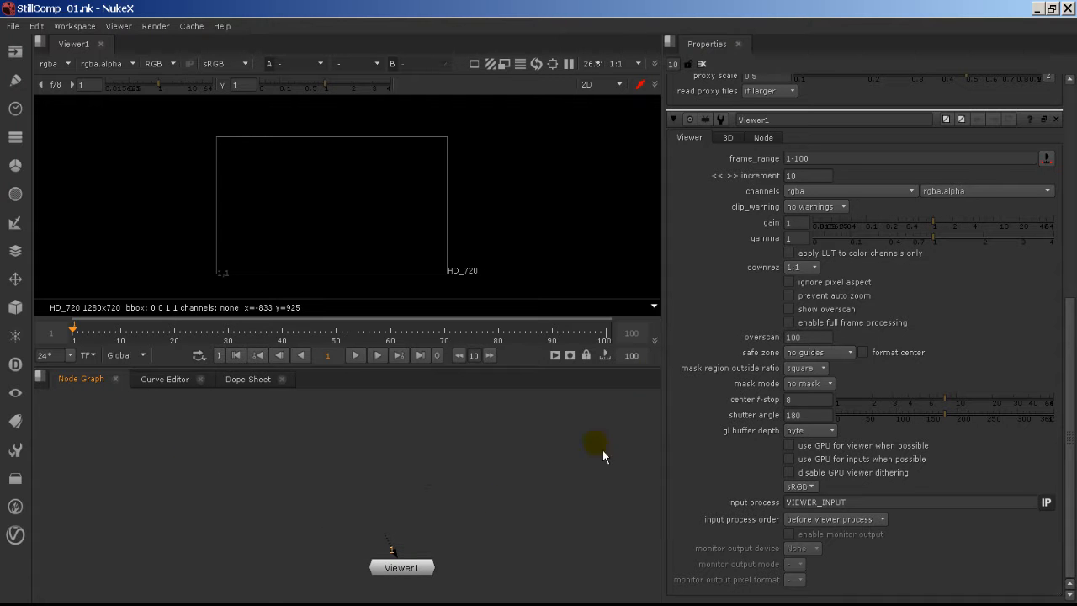
left_click(705, 66)
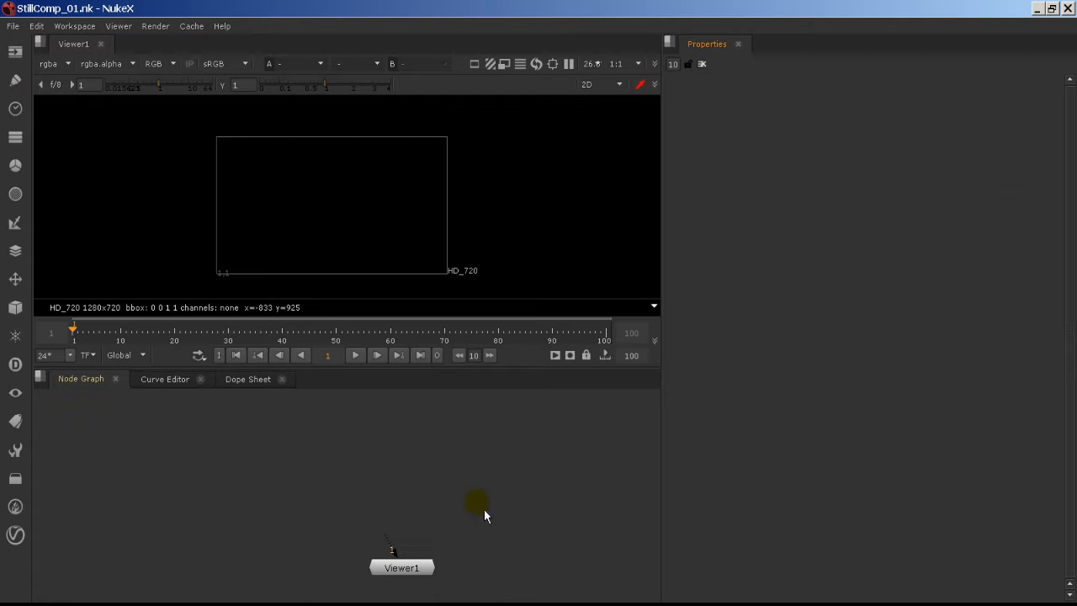
middle_click_drag(484, 510, 311, 537)
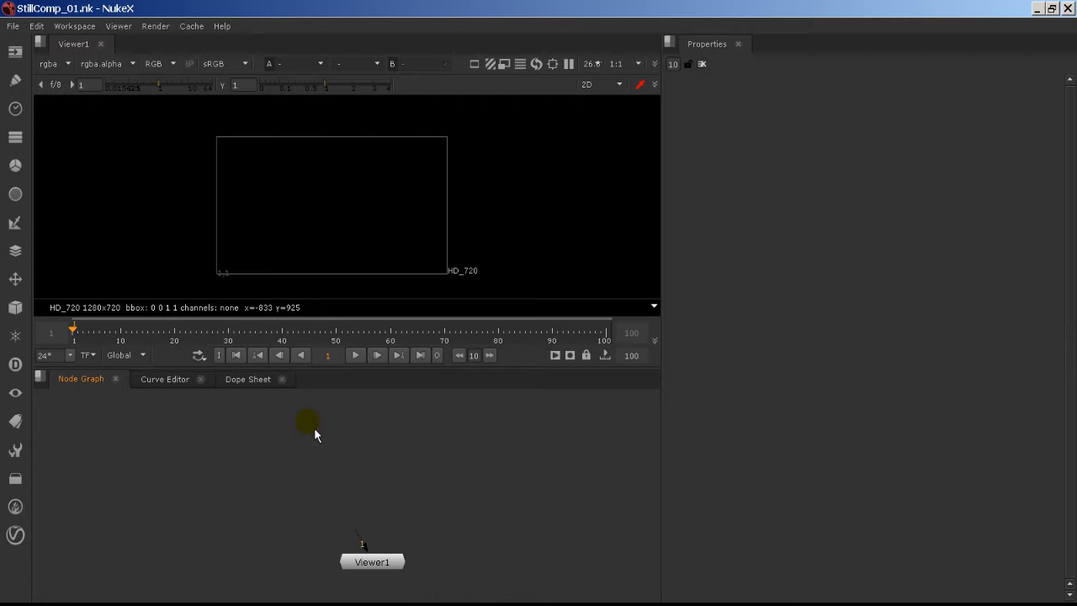
- Switch to Windows Explorer and open 2560/Work/StillComposite/SourceFolder to look at the source images
left_click(202, 603)
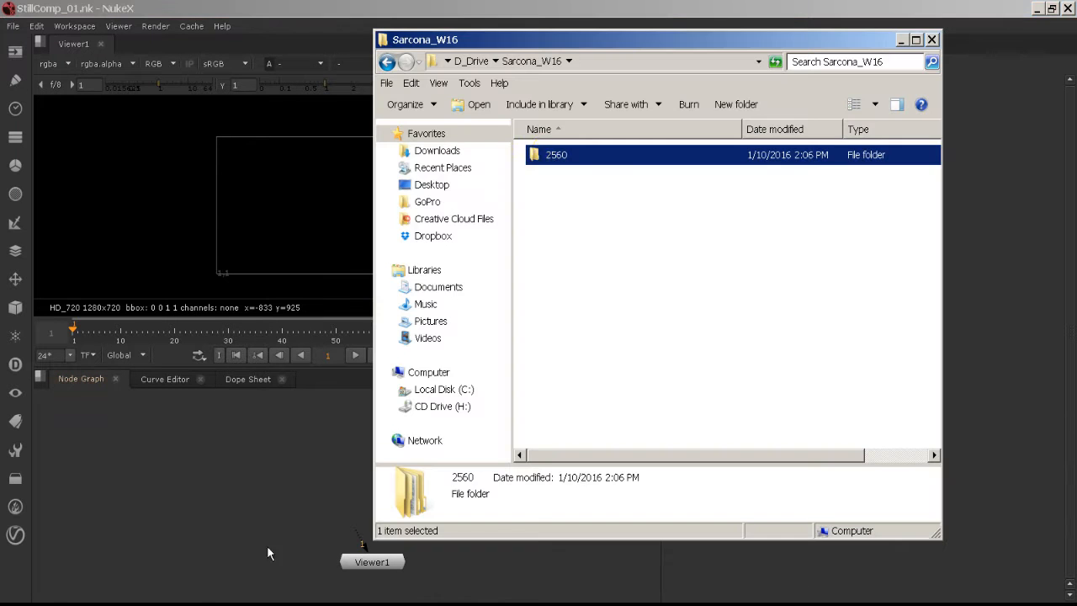
double_click(543, 155)
double_click(561, 172)
double_click(568, 155)
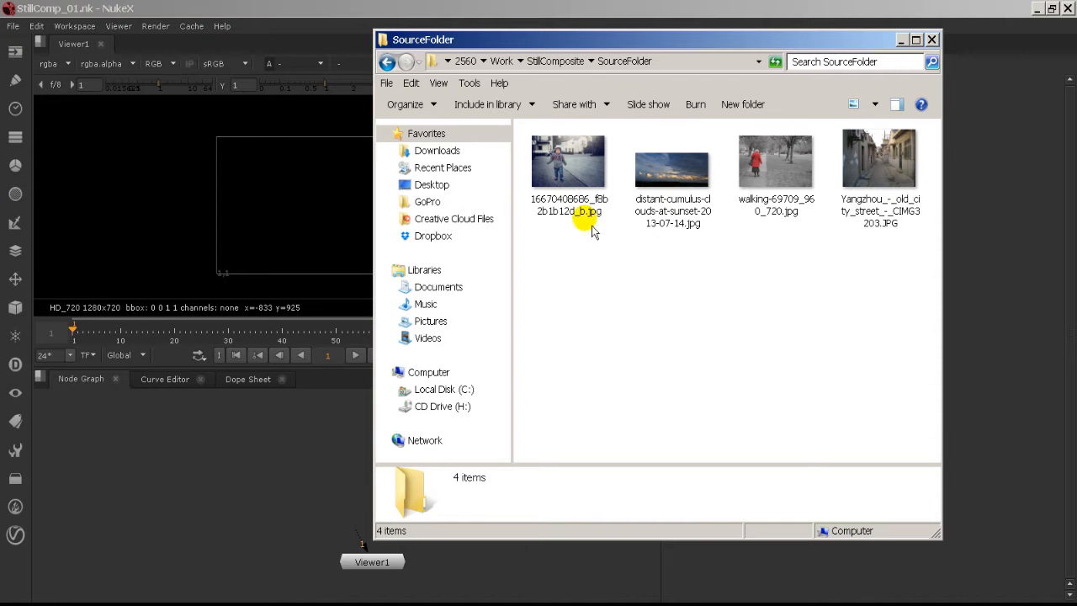
left_click(581, 194)
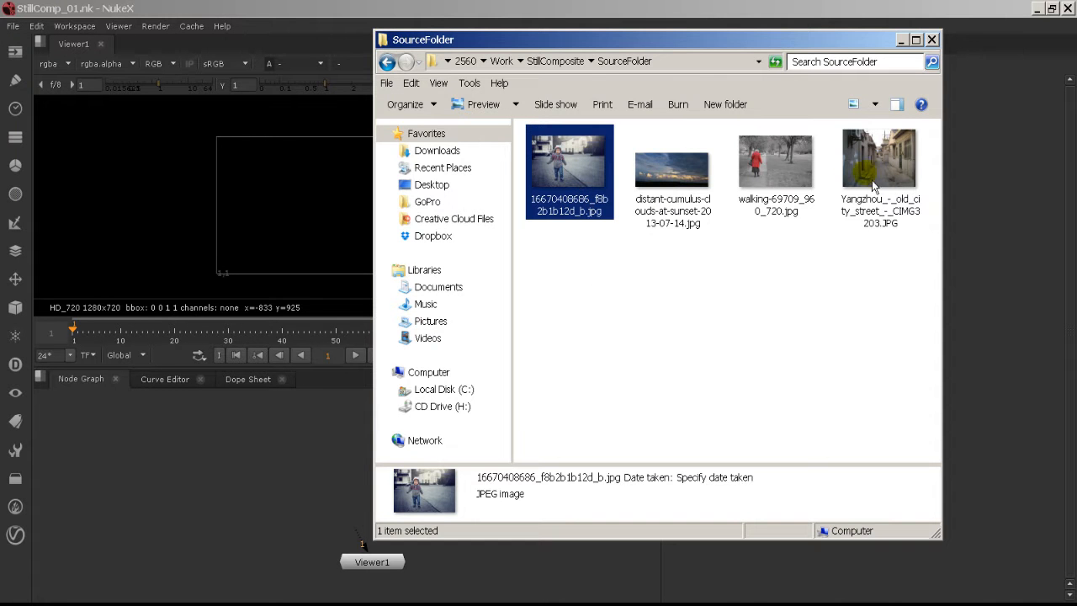
left_click(307, 442)
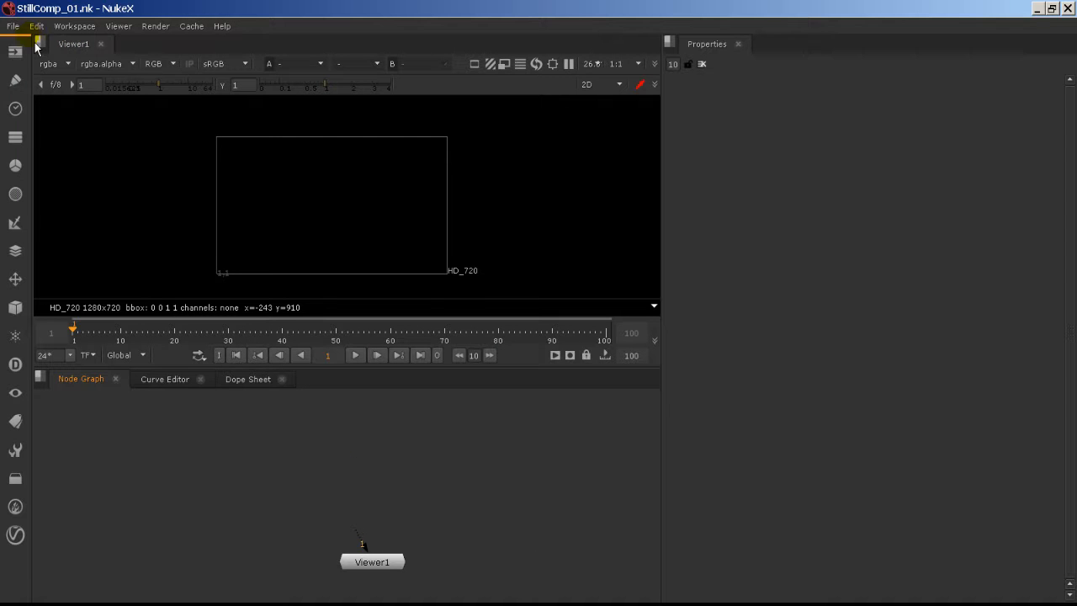
left_click(13, 26)
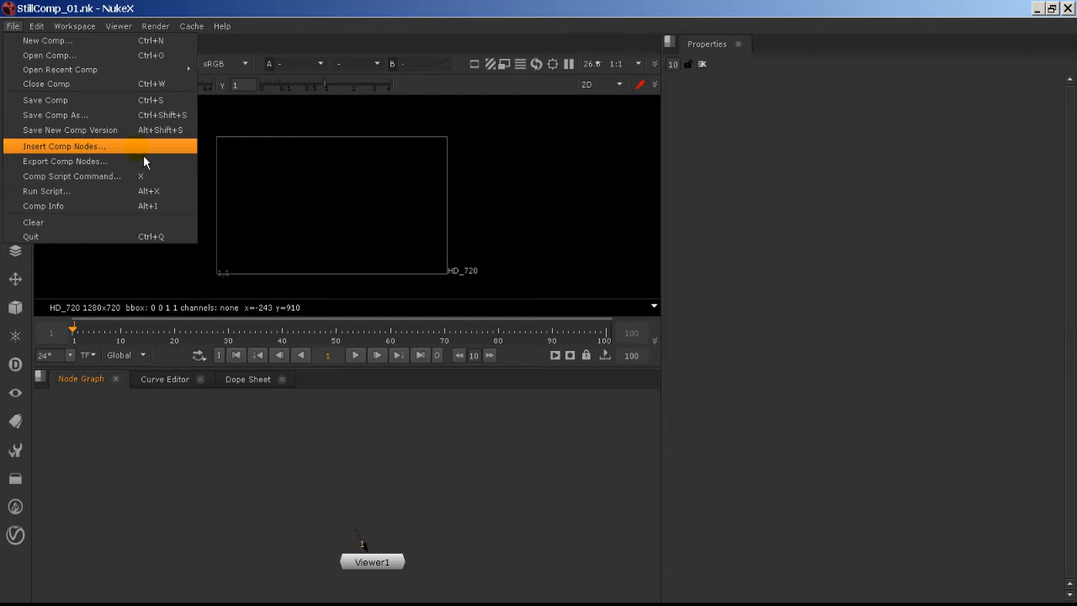
left_click(287, 435)
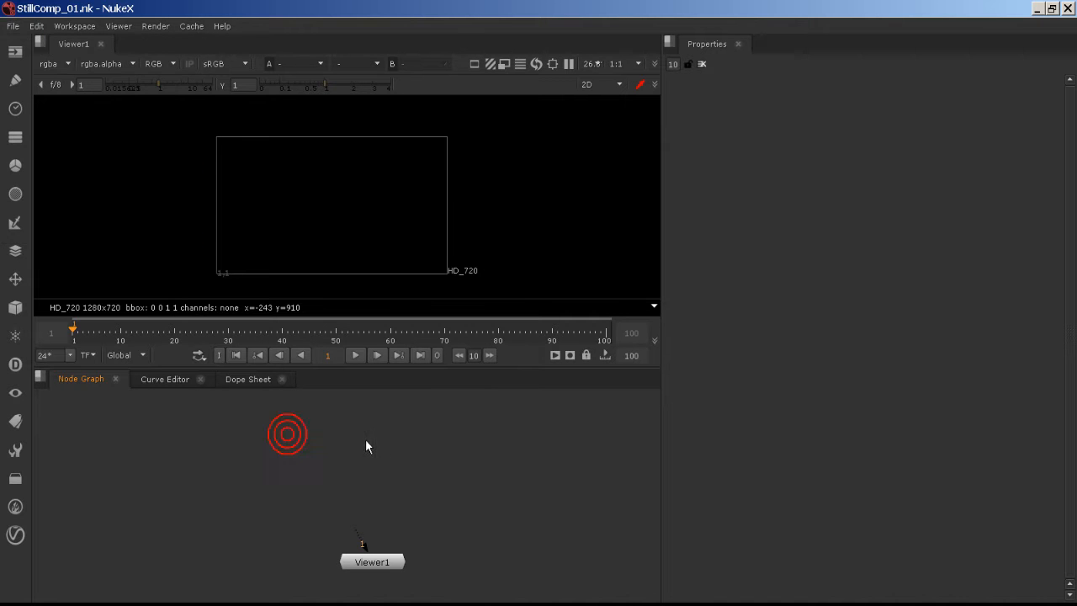
- Bring Yangzhou_-_old_city_street_-_CIMG3203.JPG from the Explorer window into the Node Graph and delete the resulting Read node
key("alt+Tab")
left_click(873, 189)
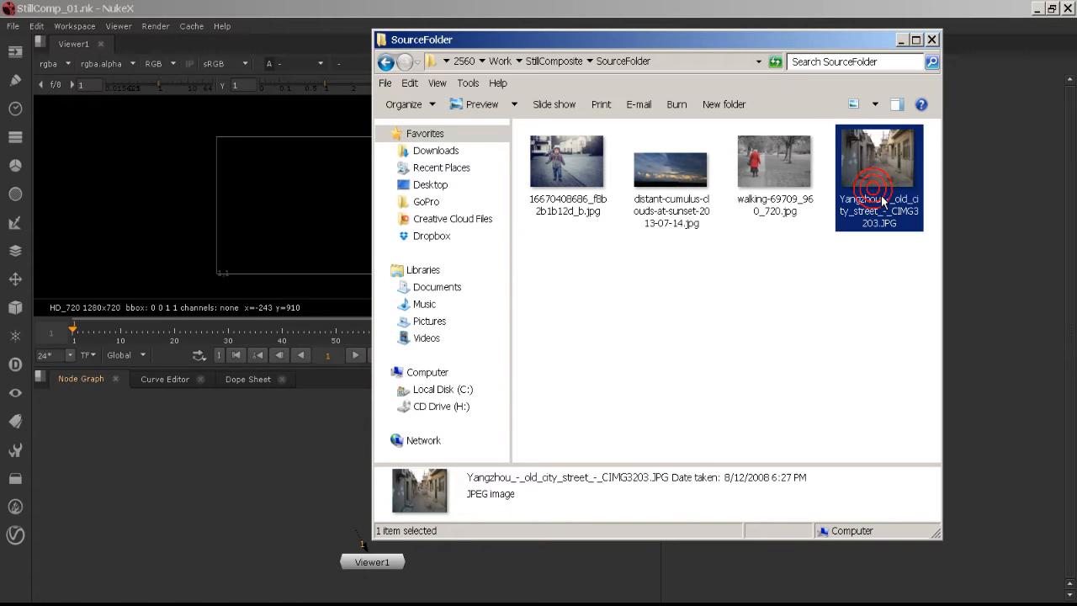
left_click_drag(879, 197, 396, 450)
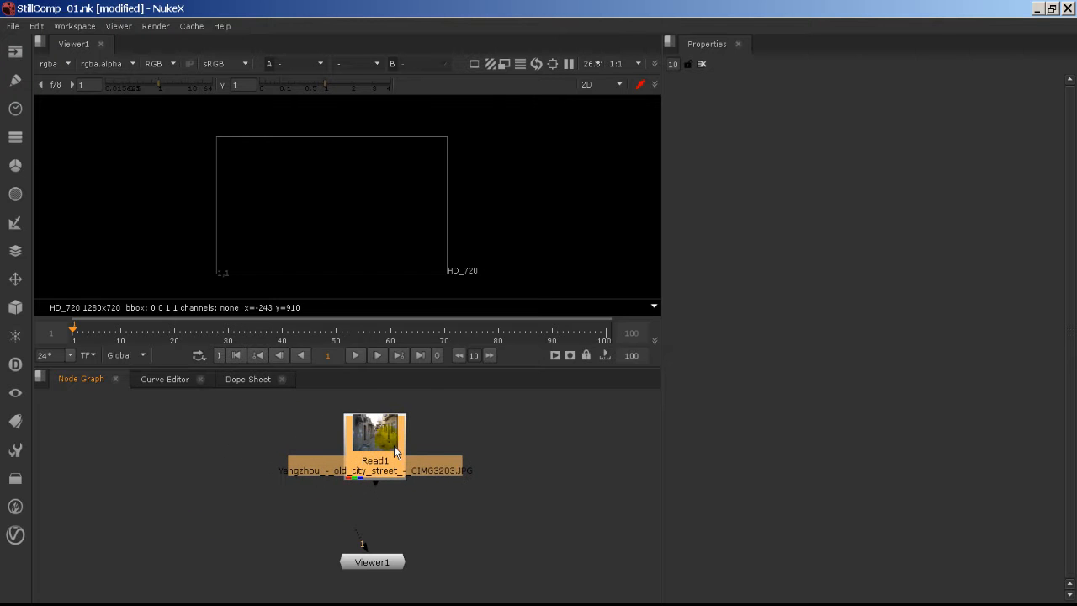
key("Delete")
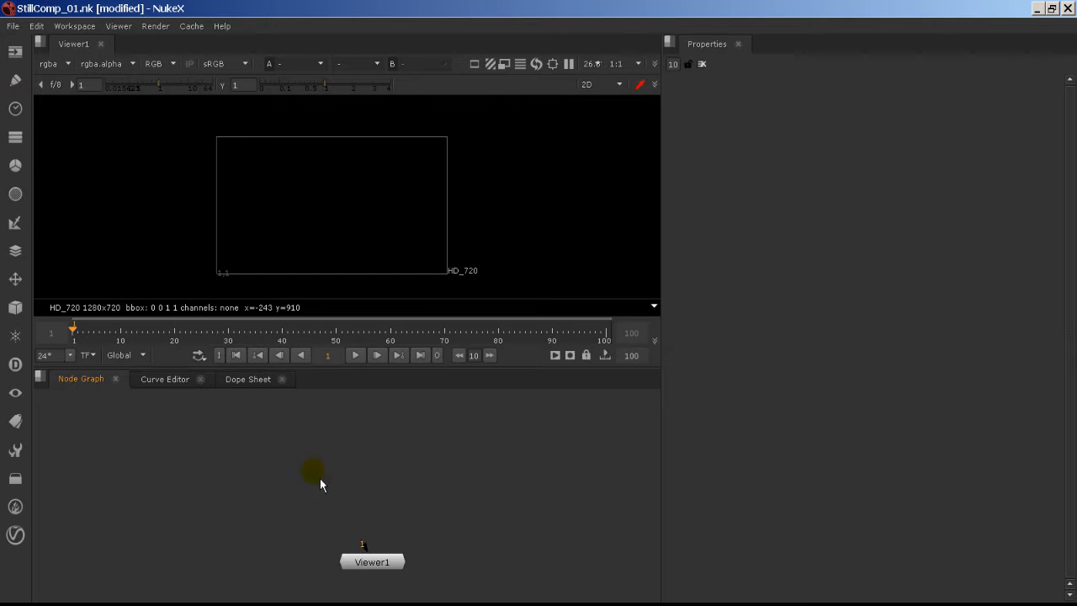
- Move the Viewer1 node slightly down in the Node Graph, and open and cancel the Read file browser
left_click_drag(372, 561, 359, 573)
left_click(310, 461)
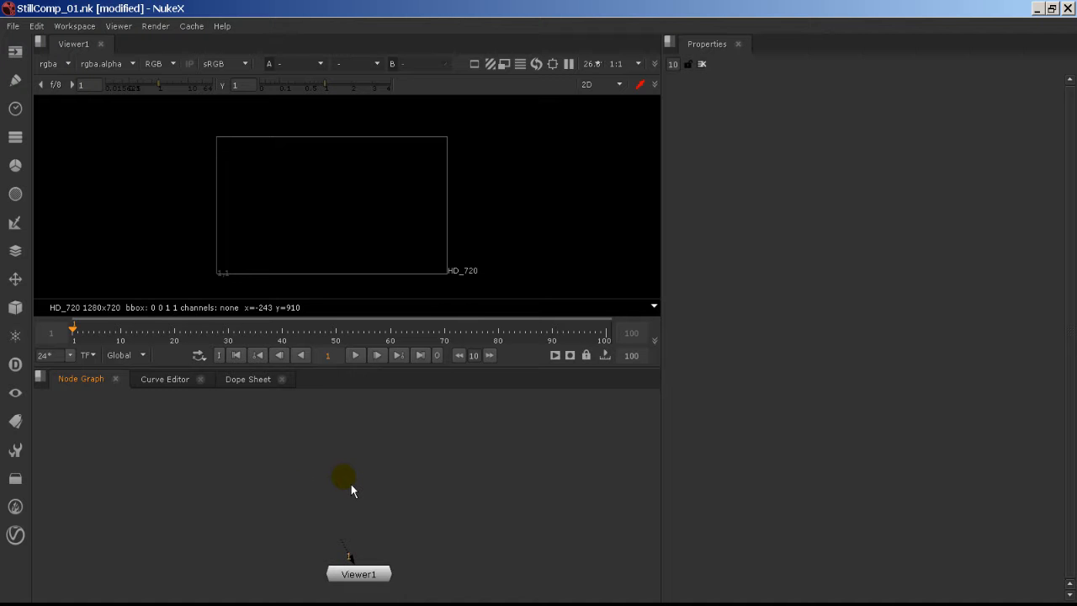
key("r")
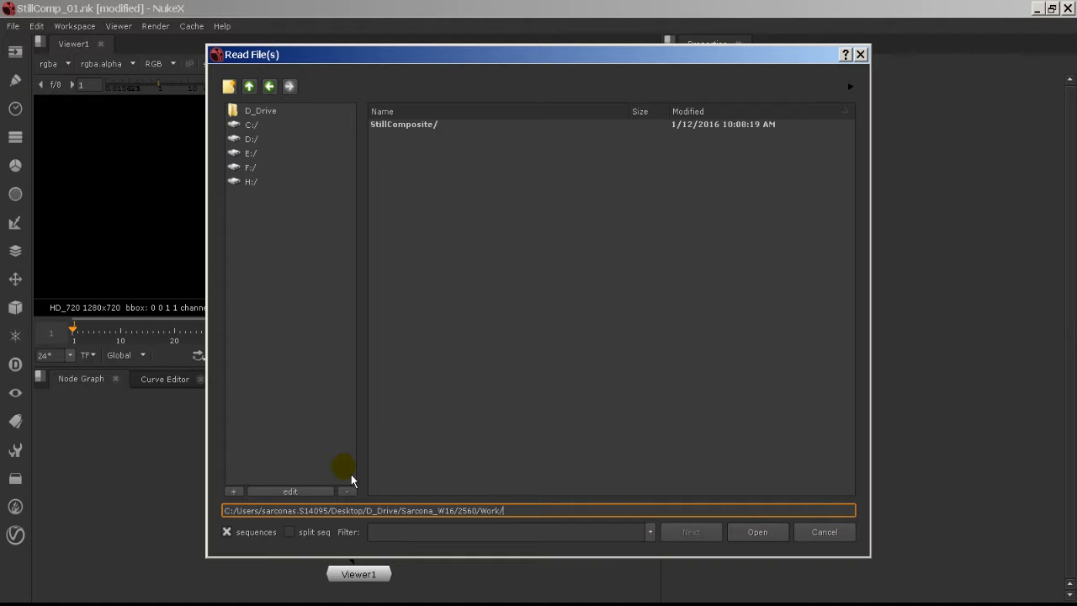
key("Escape")
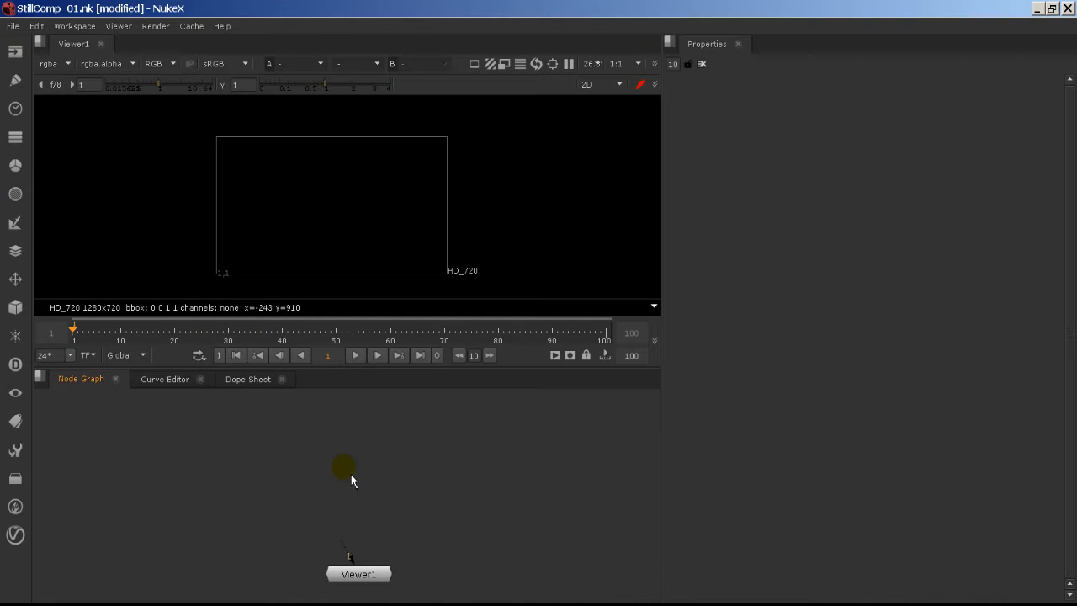
- Create Read nodes for all four images in the StillComposite/SourceFolder folder
left_click(19, 59)
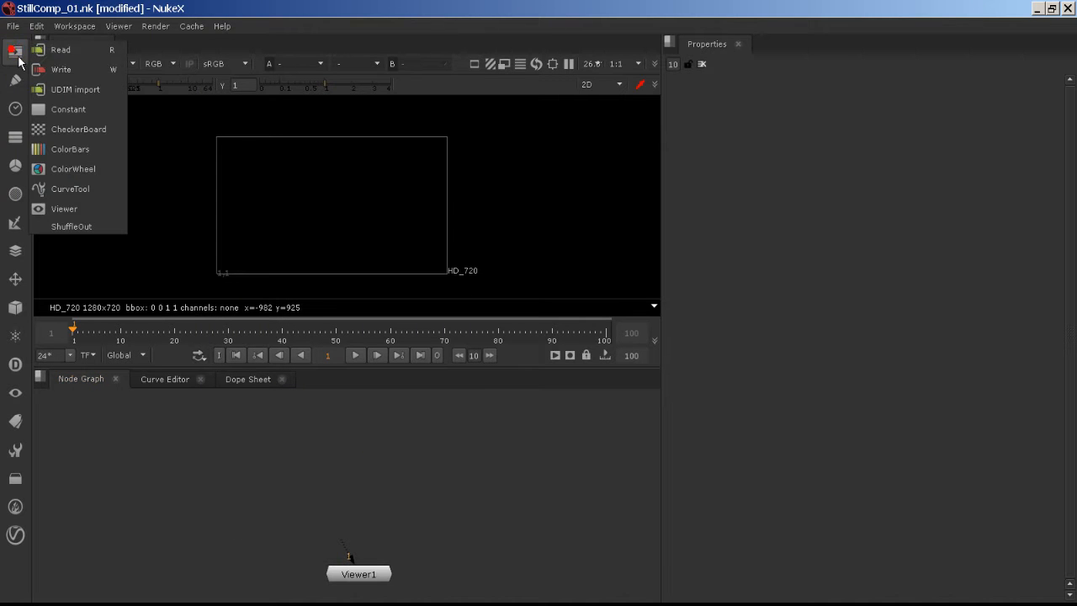
left_click(81, 50)
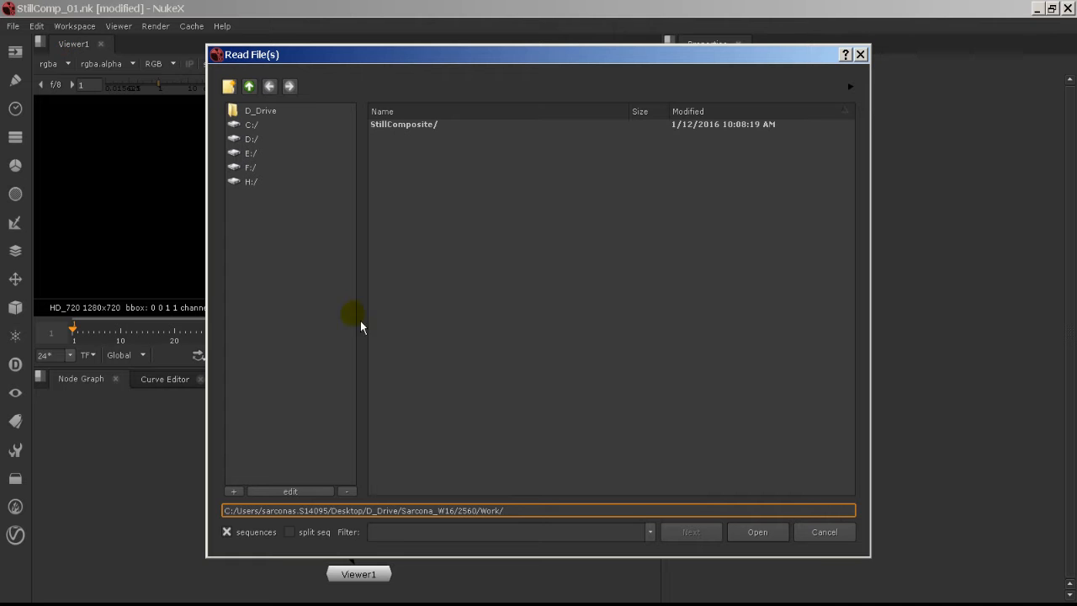
double_click(431, 125)
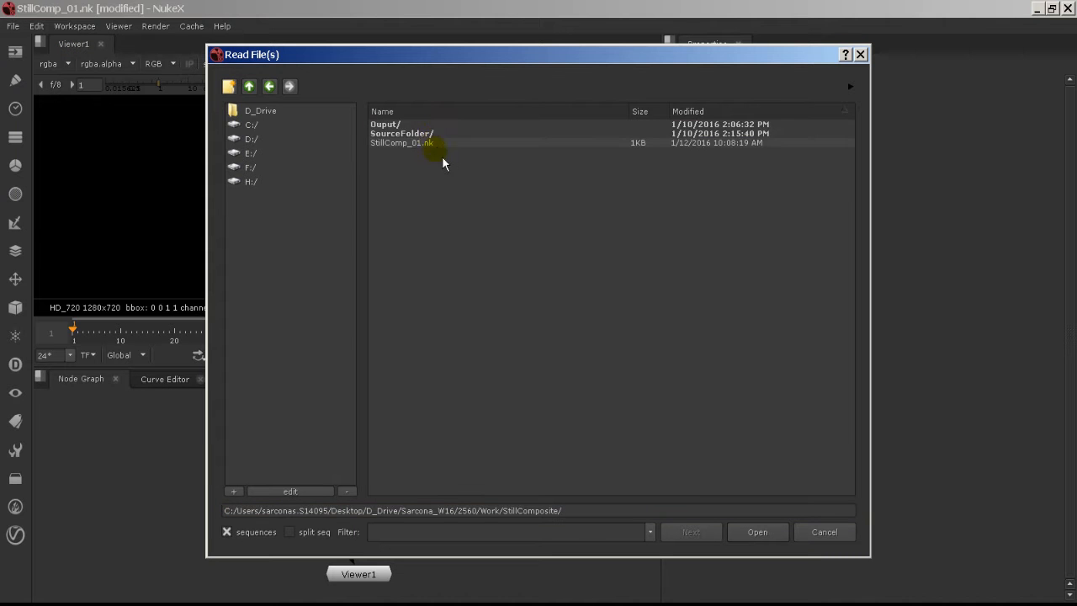
double_click(427, 133)
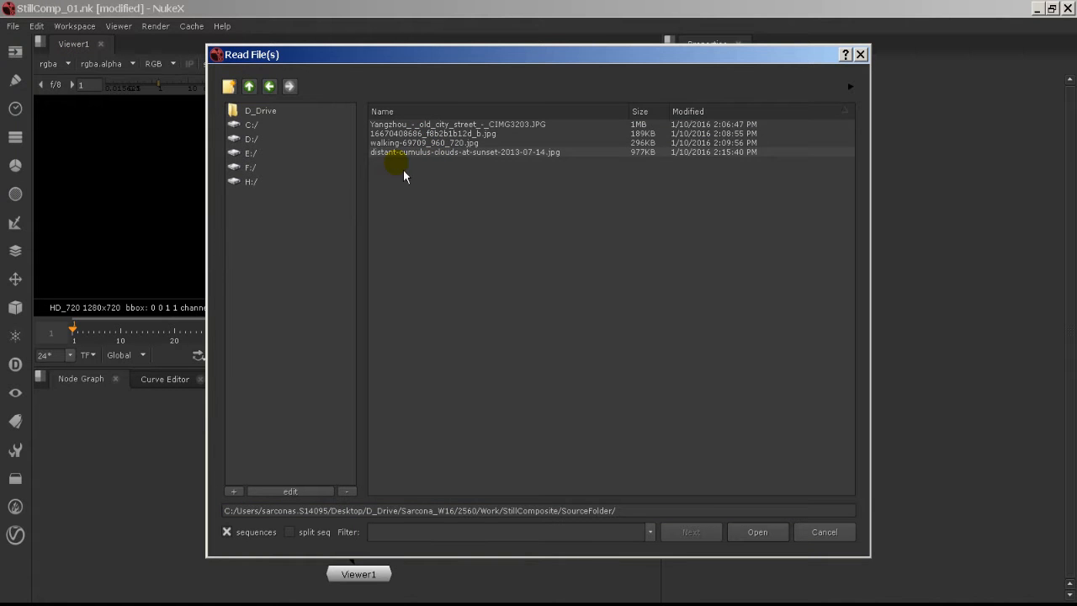
left_click(410, 155)
left_click(409, 125, "shift")
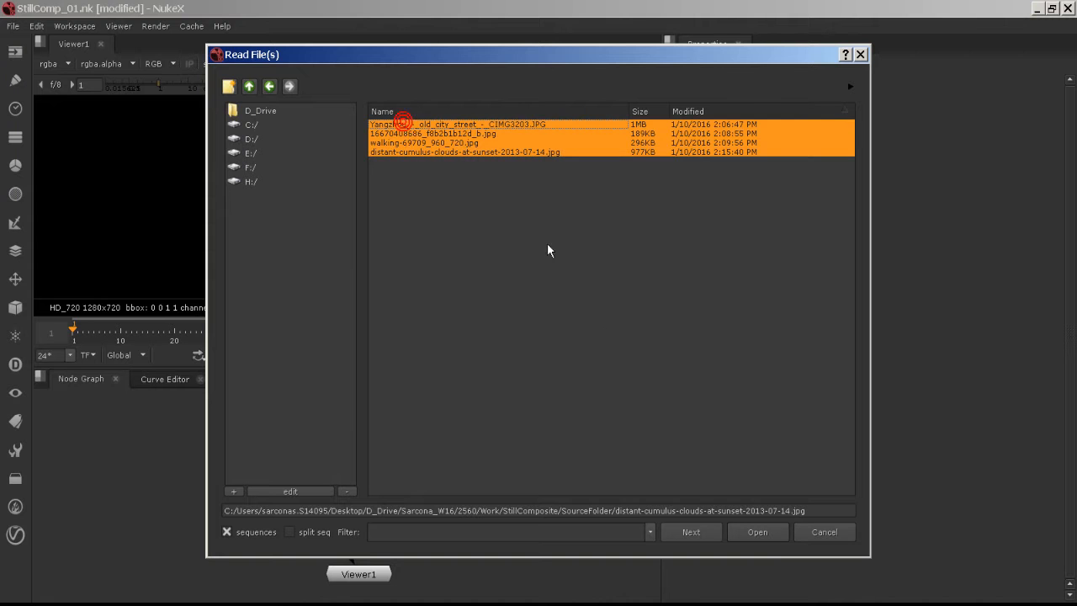
left_click(762, 543)
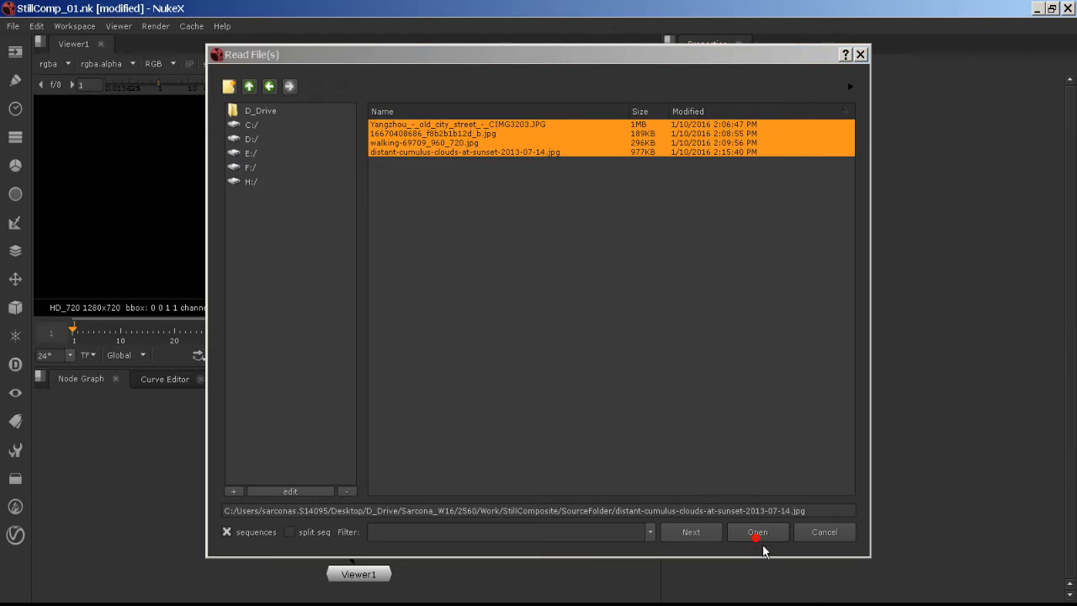
- Spread the four stacked Read nodes apart above Viewer1, with the Yangzhou street image on the far left
left_click_drag(395, 515, 491, 503)
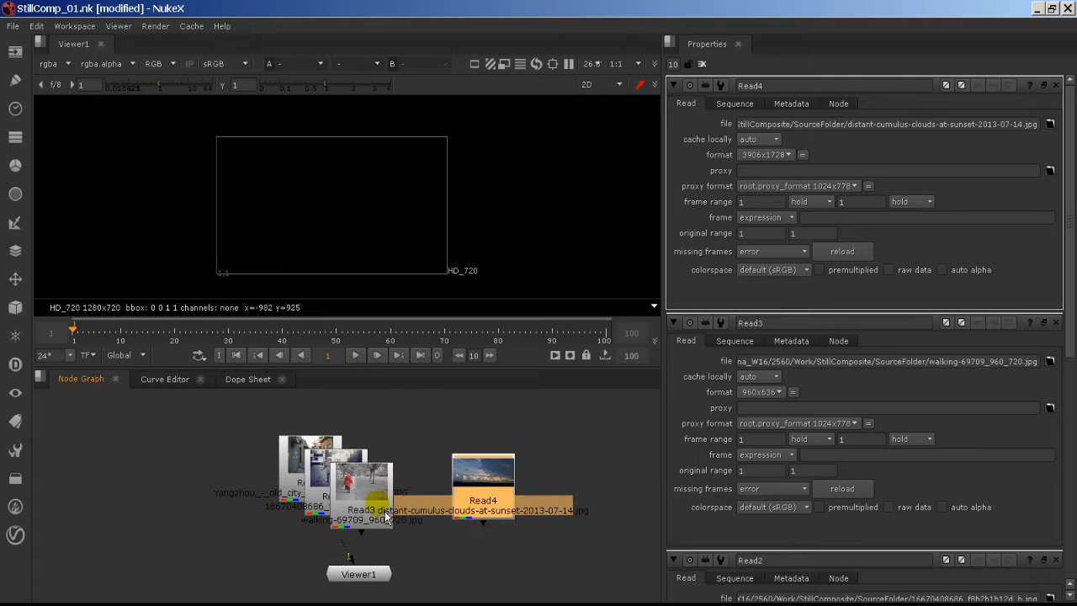
left_click_drag(370, 493, 440, 431)
left_click_drag(343, 481, 387, 454)
left_click_drag(326, 455, 229, 446)
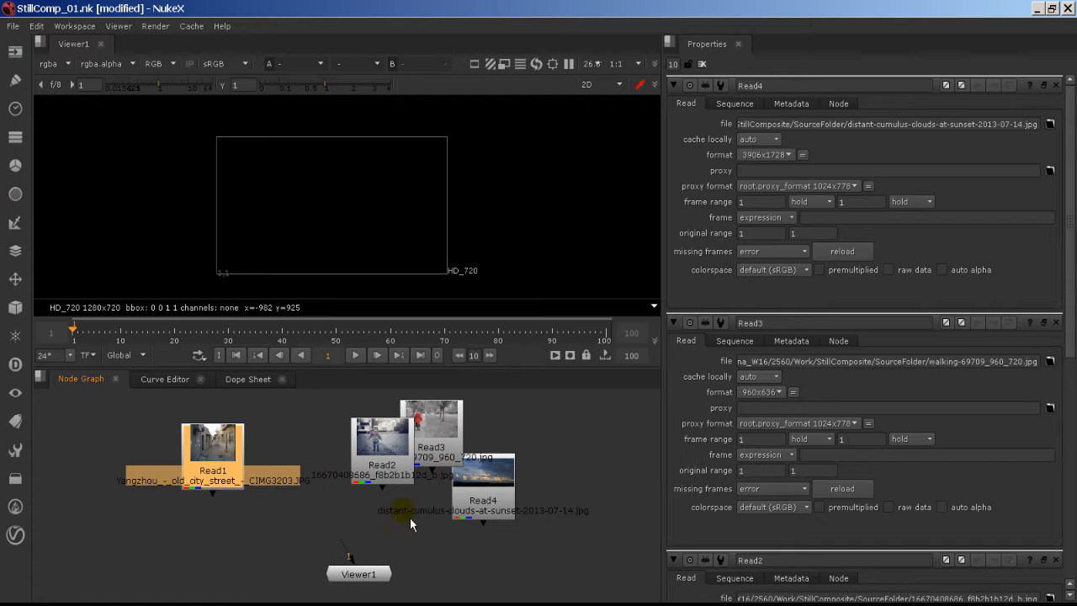
- Reorder the Read nodes into a single row: Yangzhou street, sunset clouds, walking woman in red, and child
left_click_drag(232, 460, 263, 450)
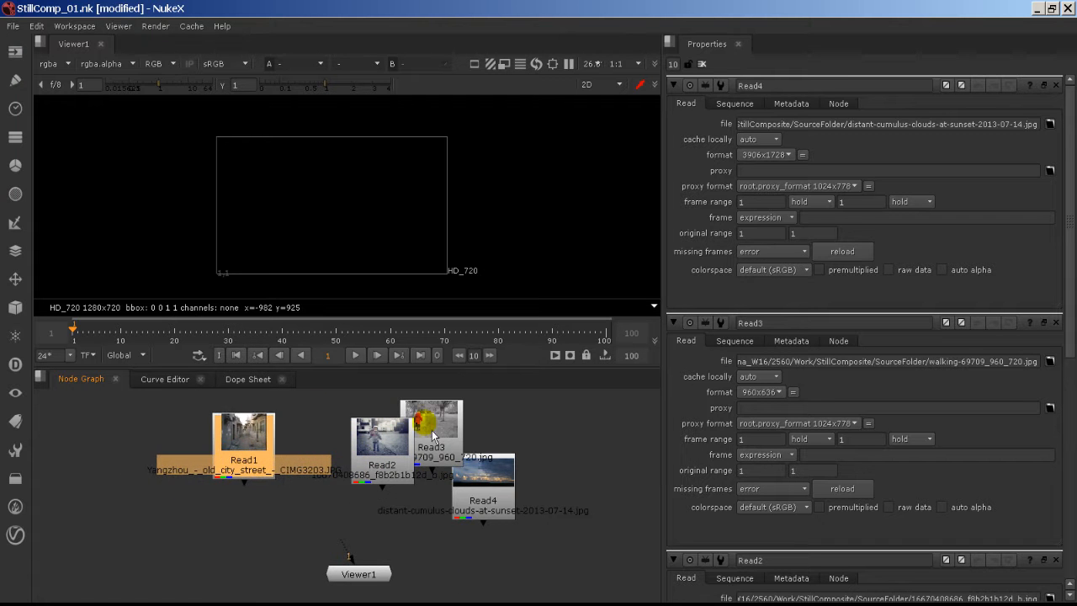
left_click_drag(385, 456, 640, 451)
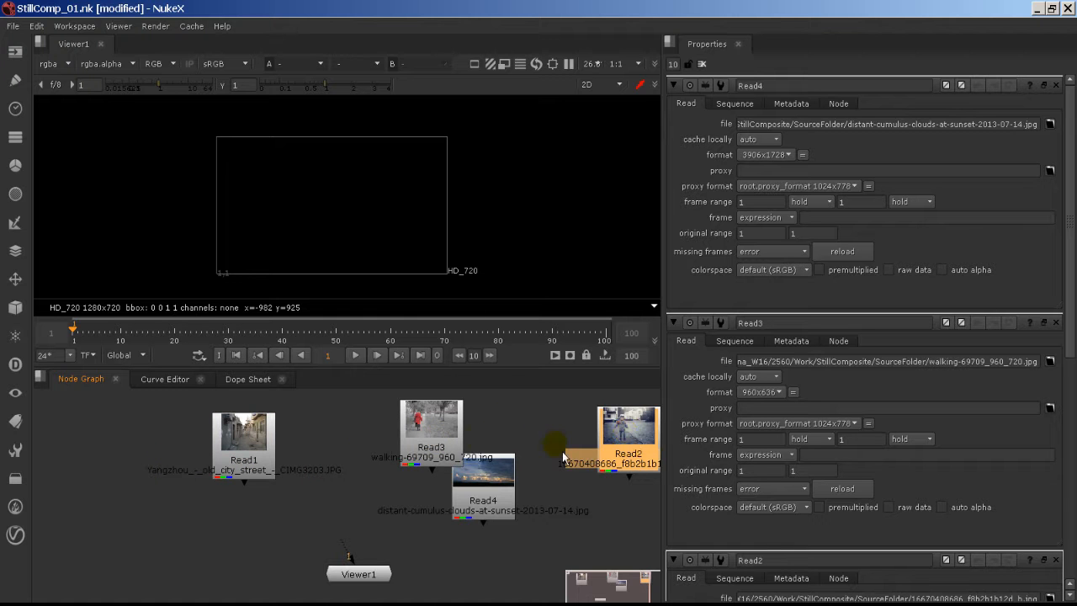
left_click_drag(457, 436, 609, 437)
left_click_drag(517, 488, 434, 446)
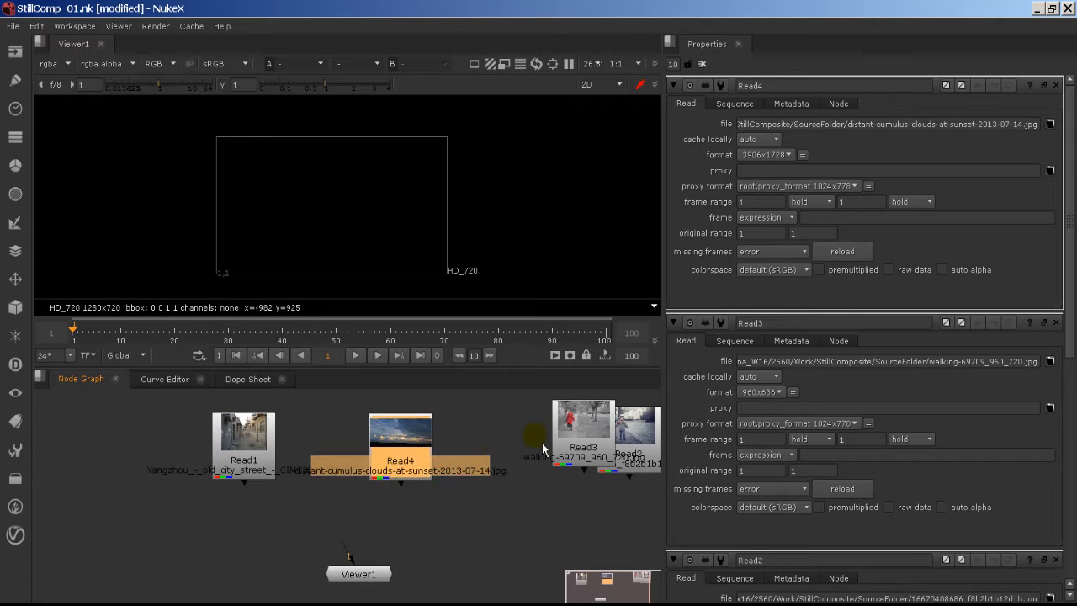
left_click_drag(581, 433, 504, 459)
- Level and space out the four Read nodes in their row and place Viewer1 centrally below them
mouse_move(265, 441)
left_mouse_down()
mouse_move(240, 438)
mouse_move(251, 451)
left_mouse_up()
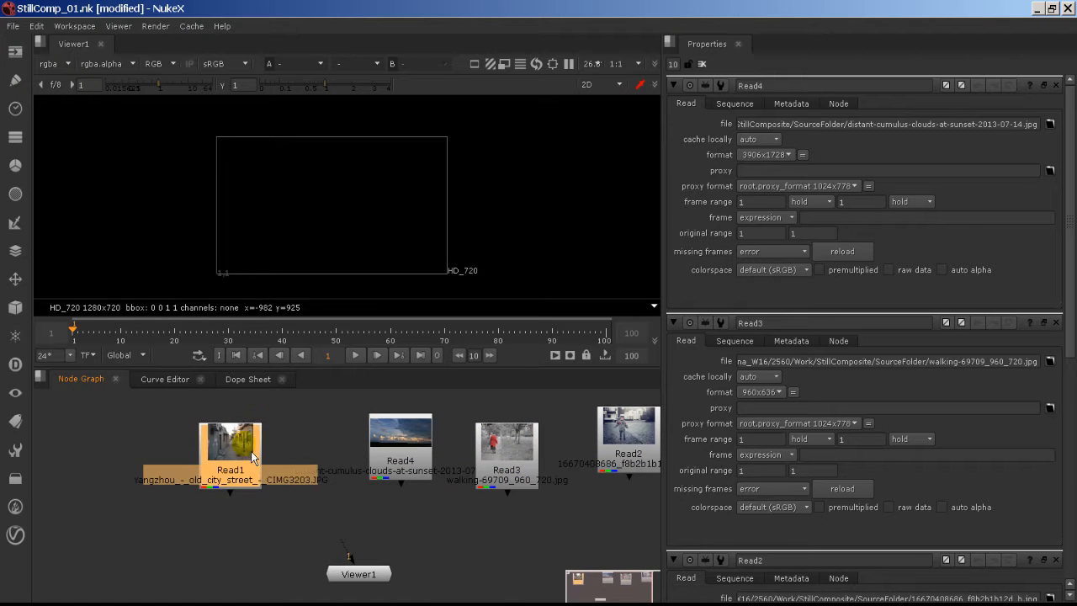
mouse_move(417, 463)
left_mouse_down()
mouse_move(395, 454)
mouse_move(402, 464)
left_mouse_up()
left_click_drag(512, 446, 560, 450)
left_click_drag(634, 435, 641, 447)
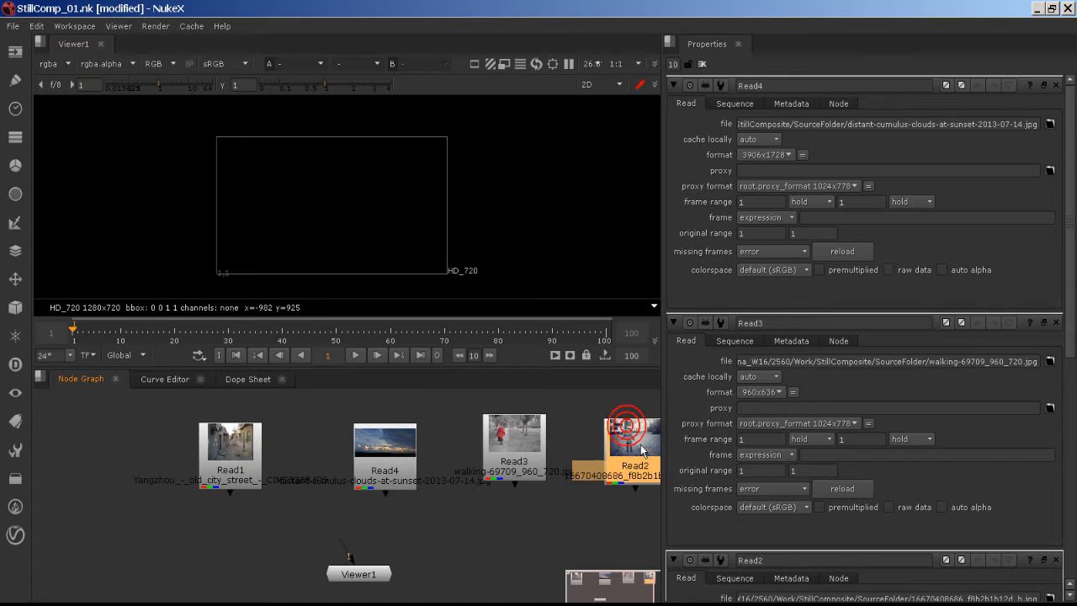
left_click_drag(518, 463, 515, 475)
middle_click_drag(441, 541, 327, 528)
scroll(427, 548, "down", 2)
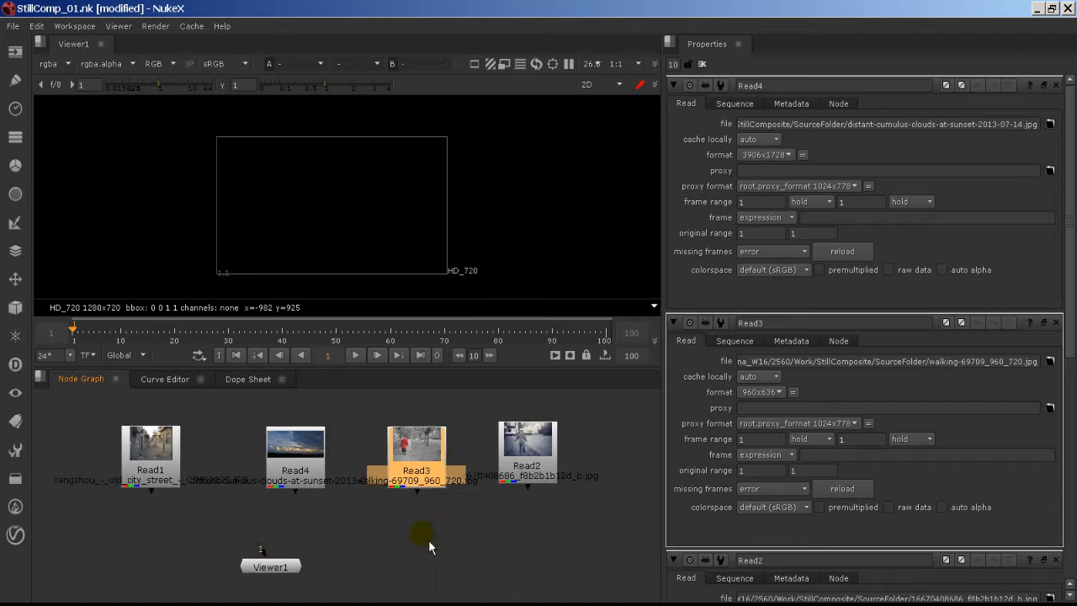
left_click_drag(287, 559, 376, 584)
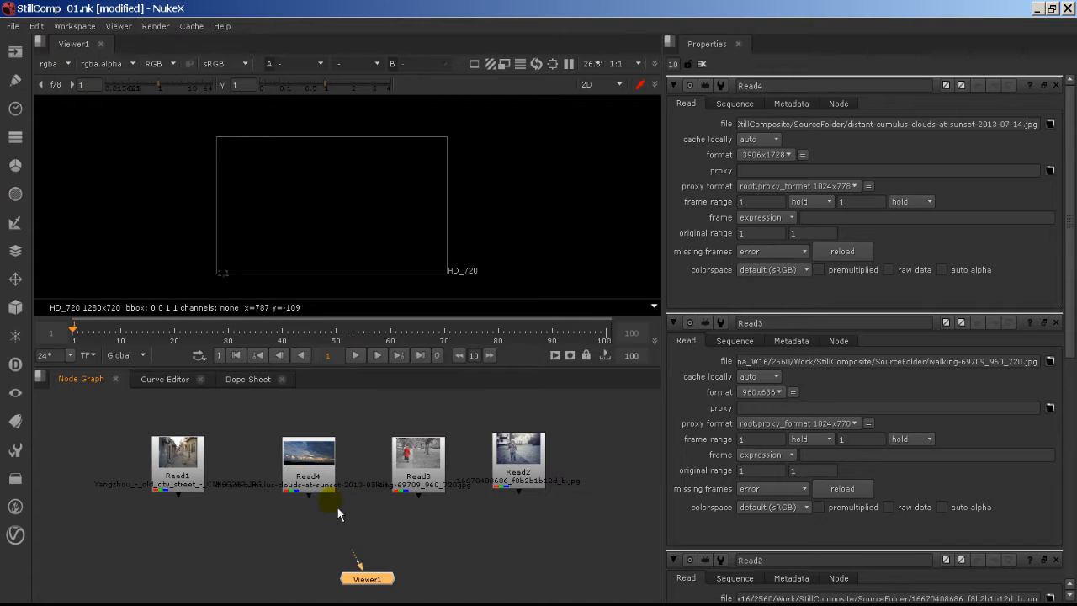
left_click_drag(381, 590, 341, 594)
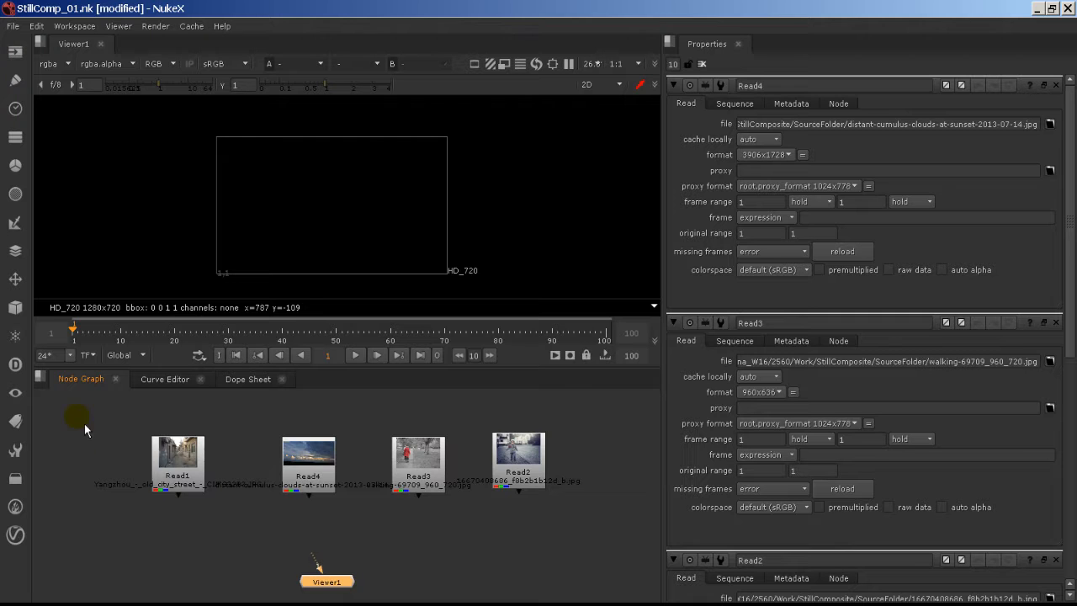
left_click_drag(80, 418, 562, 525)
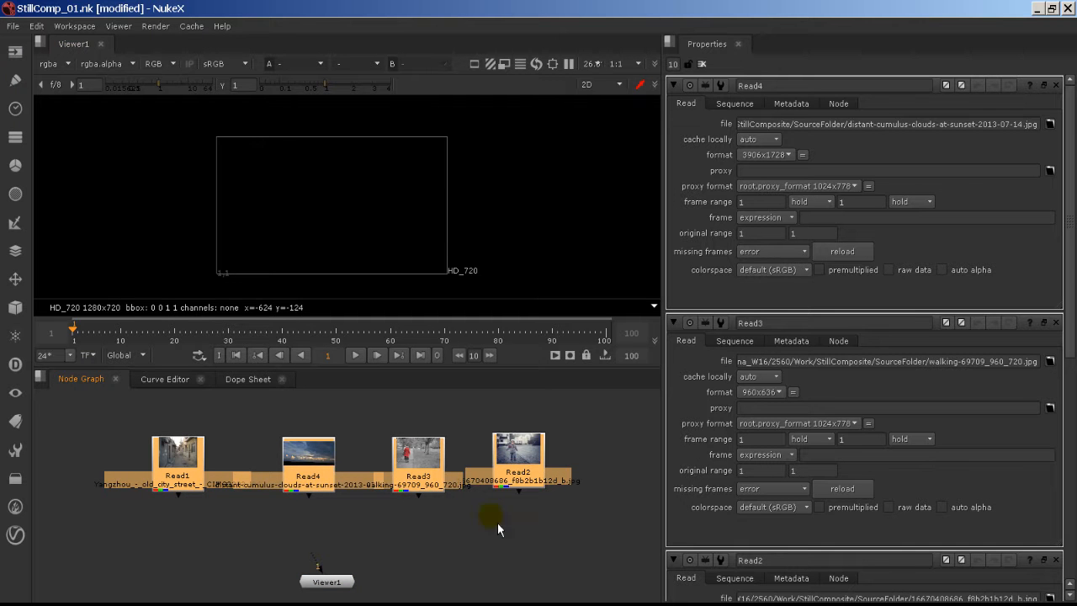
left_click_drag(98, 392, 534, 538)
middle_click_drag(401, 504, 456, 502, "alt")
middle_click_drag(343, 538, 313, 531, "alt")
left_click(338, 582)
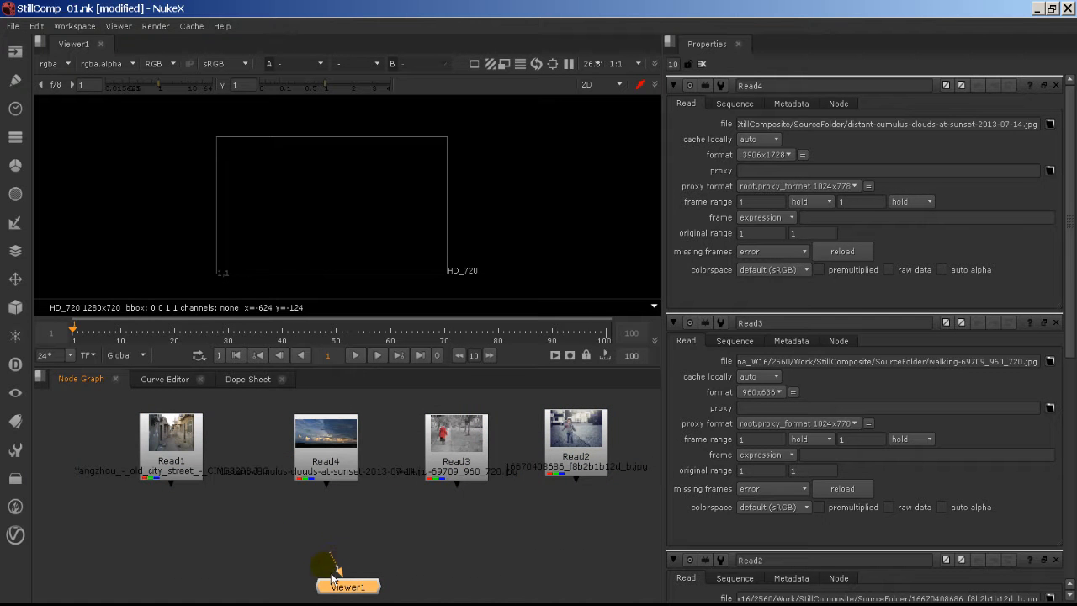
left_click_drag(337, 571, 389, 540)
left_click_drag(176, 549, 482, 581)
left_click(338, 560)
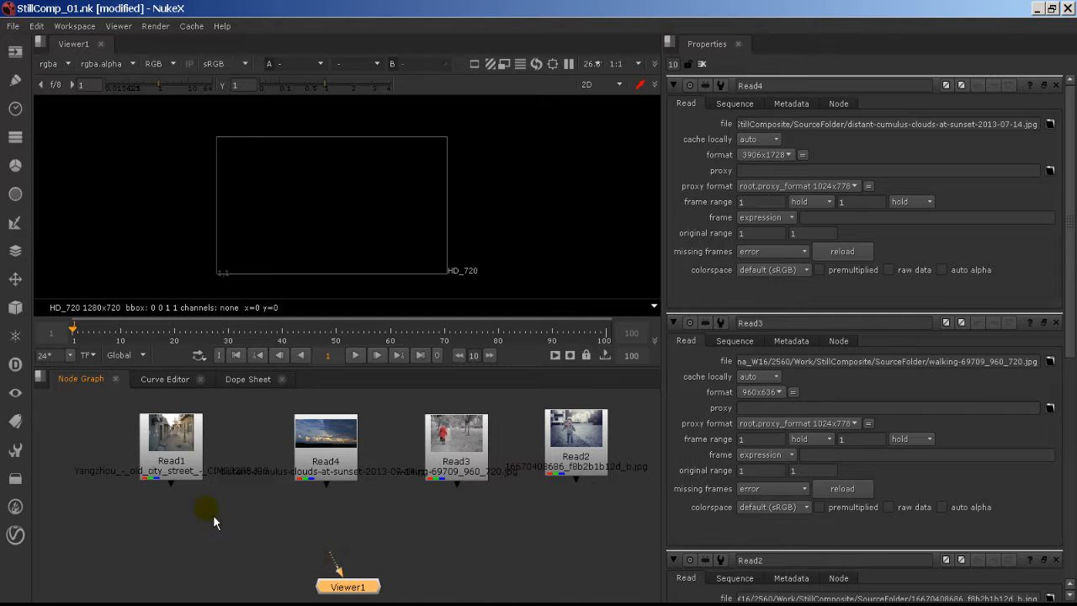
- Connect the Yangzhou street Read node to input 1 of Viewer1 to display the image
left_click(178, 468)
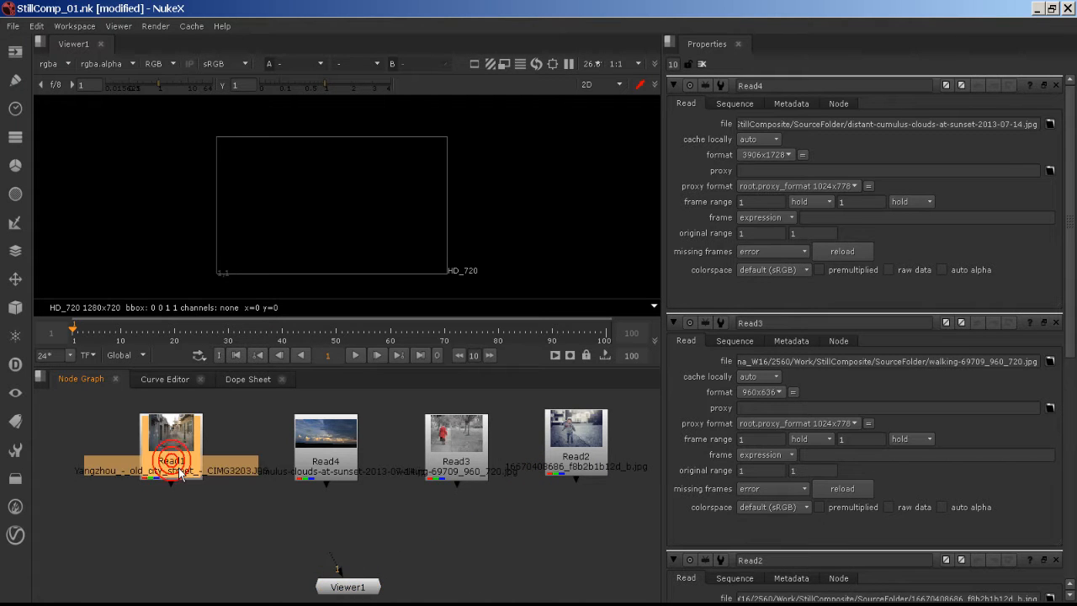
key("1")
left_click(343, 587)
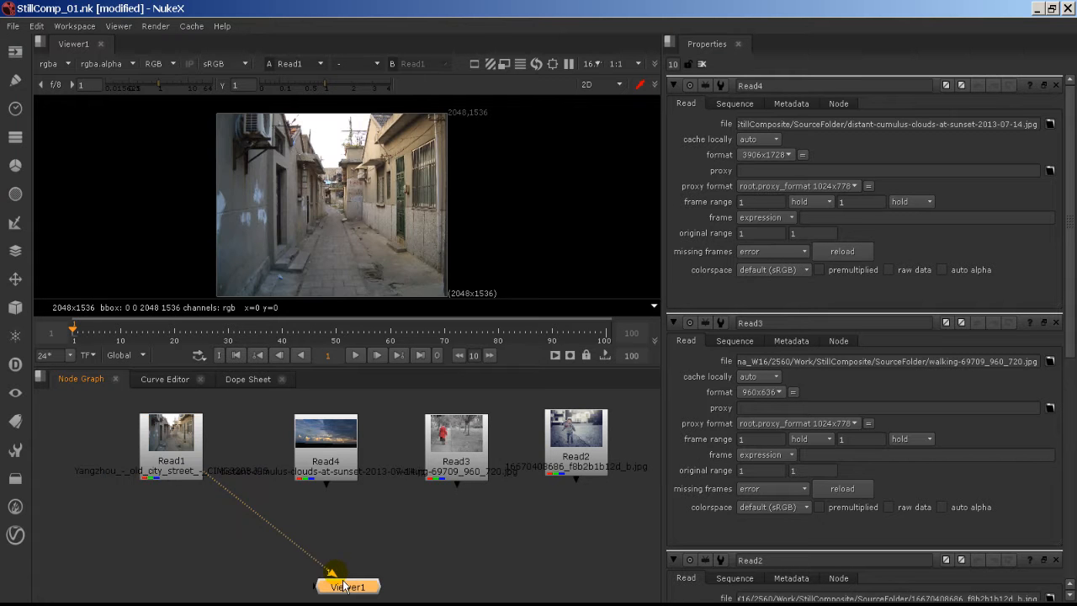
left_click_drag(188, 474, 187, 474)
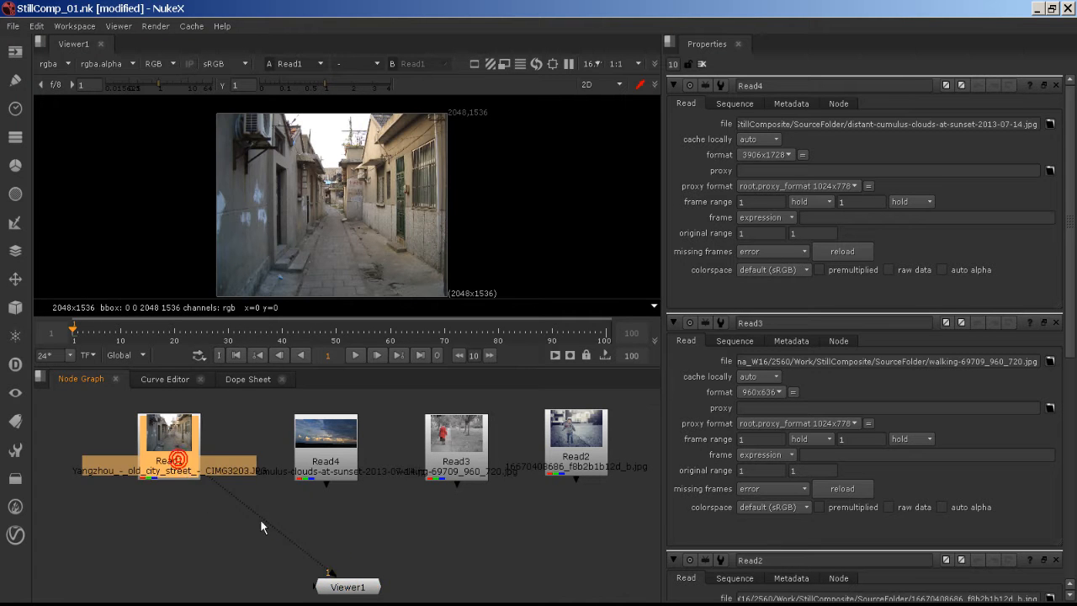
left_click(348, 588)
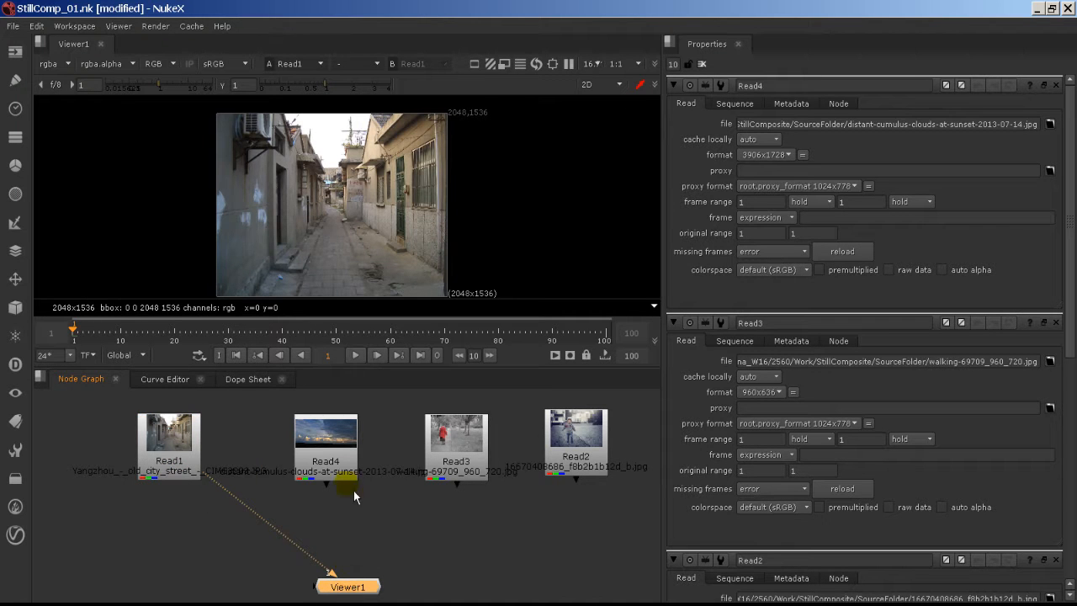
- Show the sunset clouds image in Viewer1, followed by the walking woman image
left_click(349, 457)
key("1")
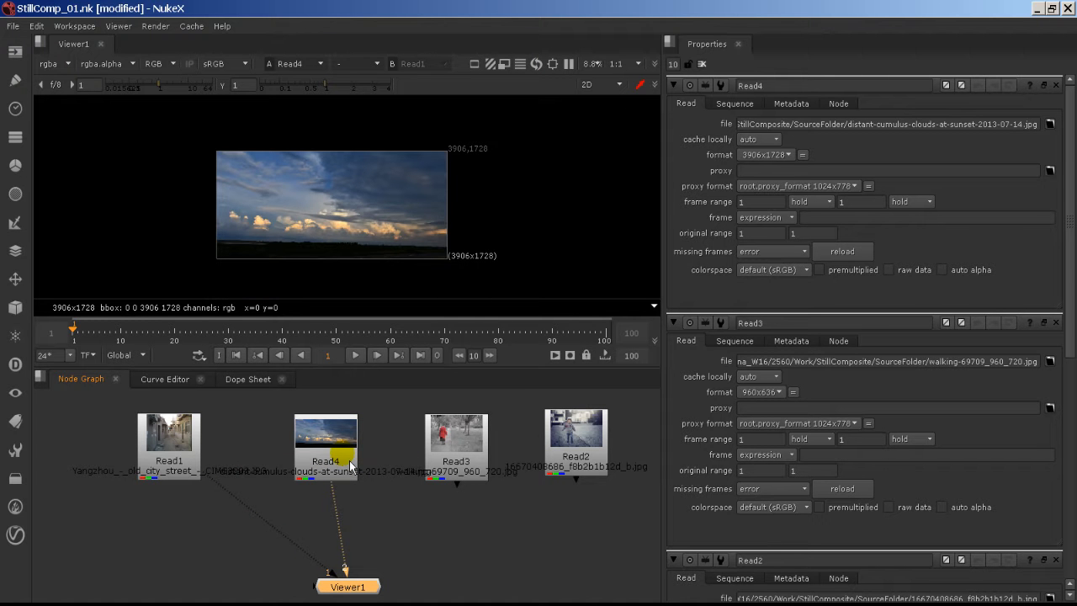
left_click(347, 587)
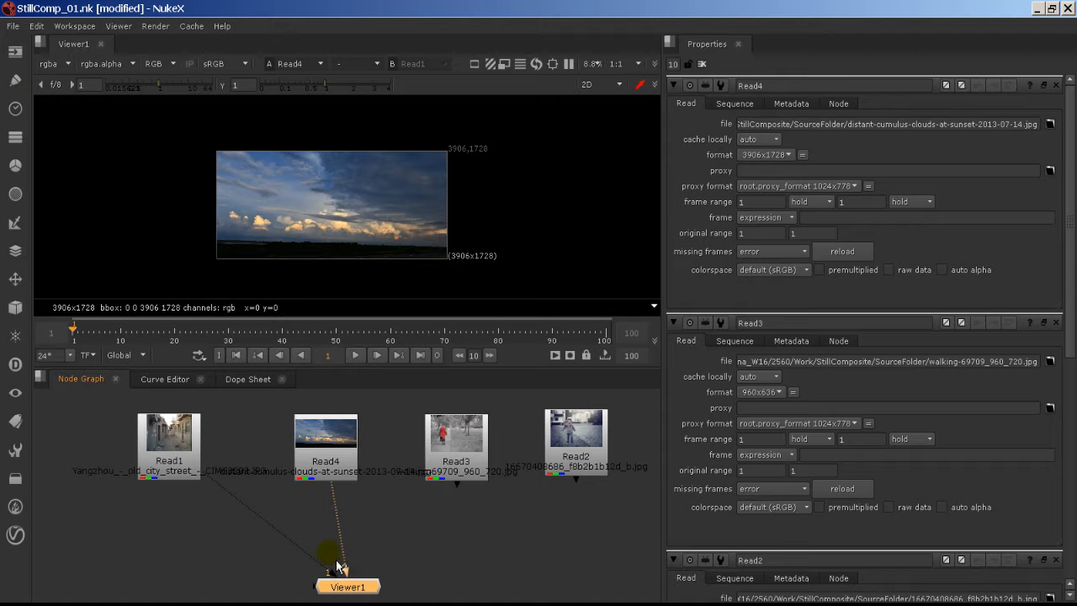
left_click(454, 446)
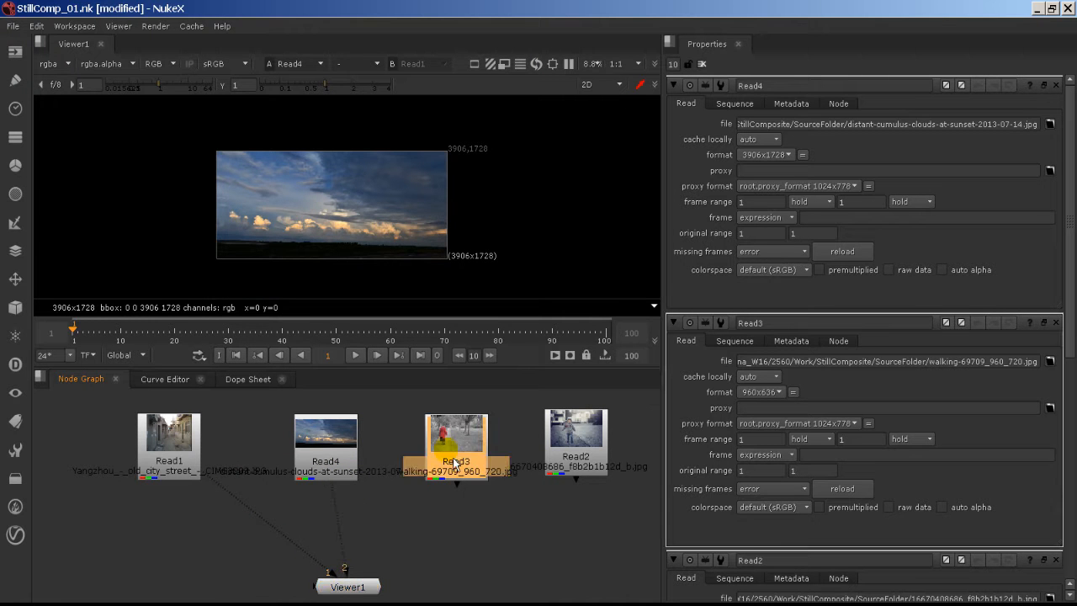
key("1")
left_click(330, 458)
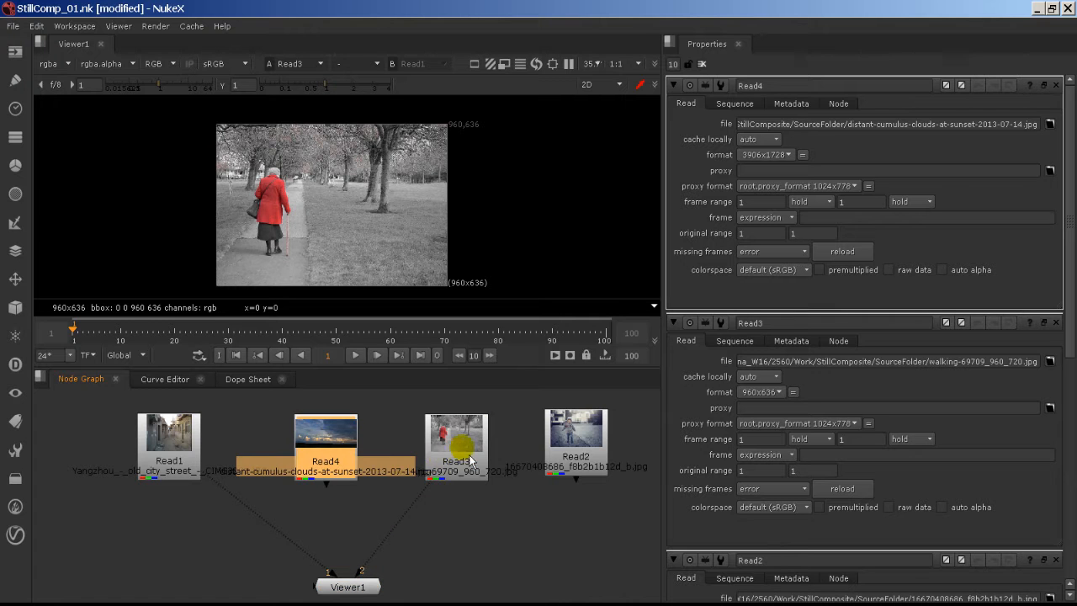
- Connect the clouds, walking woman and child Read nodes to Viewer1 inputs 2, 3 and 4 respectively
left_click(452, 451)
left_click(322, 459)
key("2")
left_click(471, 452)
key("3")
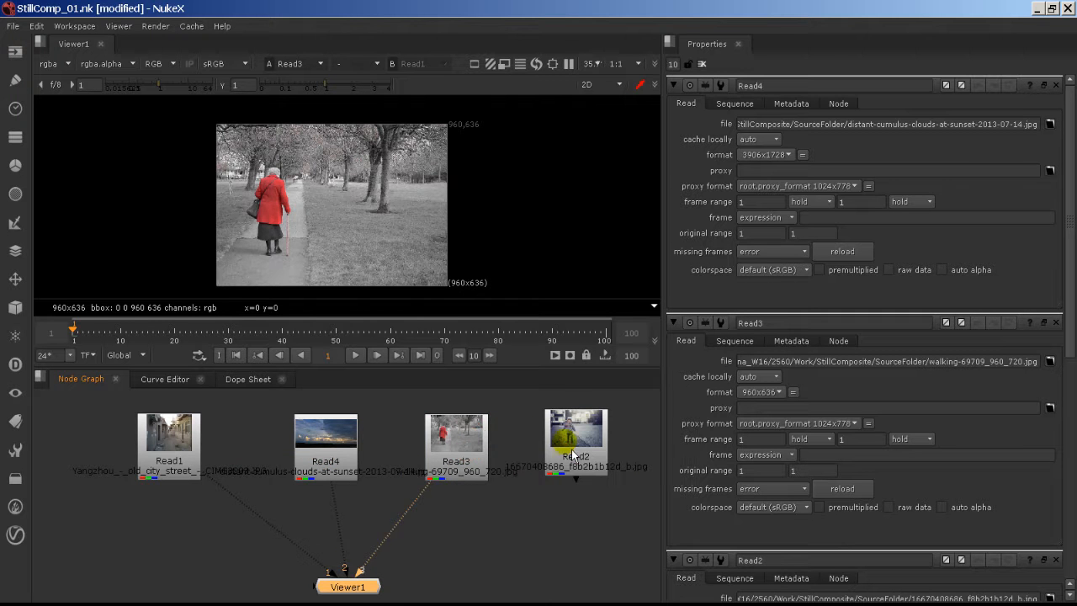
left_click(574, 453)
key("4")
left_click(171, 446)
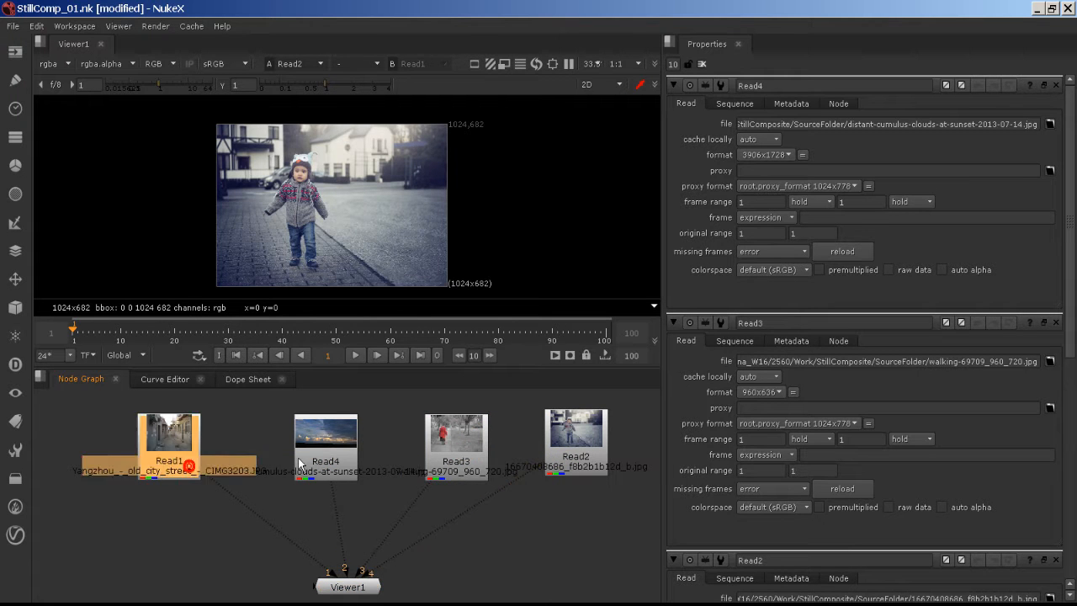
left_click(326, 446)
left_click(456, 446)
left_click(578, 442)
left_click(585, 525)
left_click(577, 442)
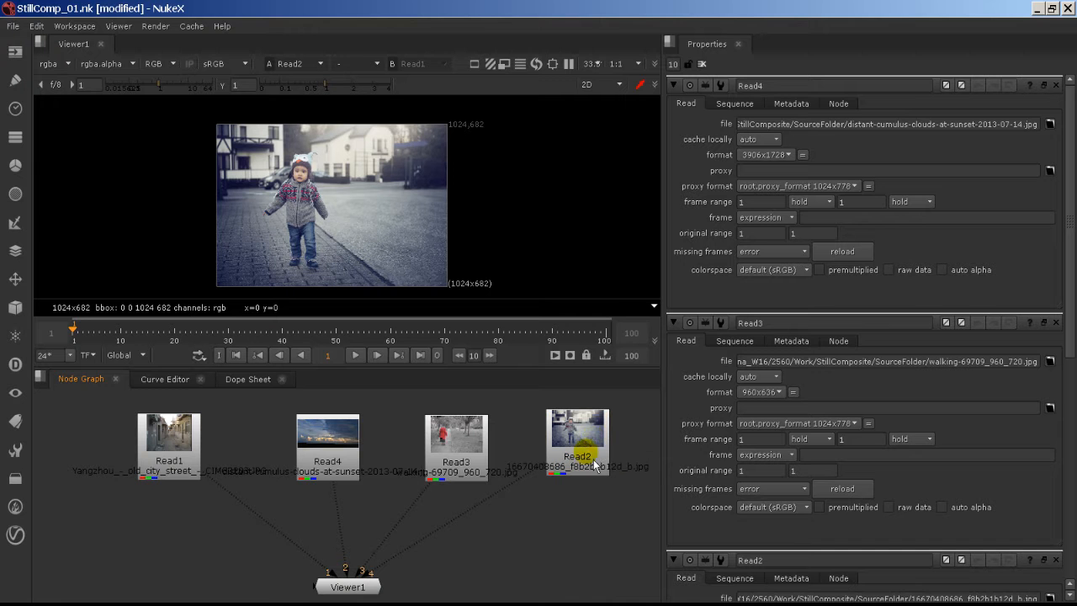
left_click(341, 450)
- Switch Viewer1 repeatedly between inputs 1 to 4 to compare the four source images
left_click(532, 551)
key("1")
key("3")
key("1")
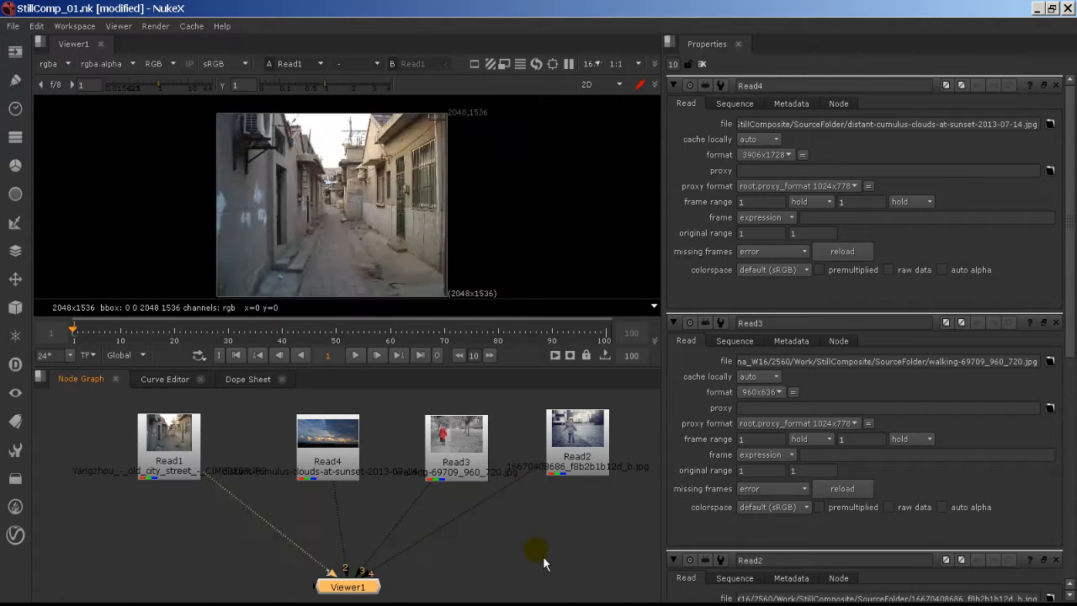
key("3")
key("2")
key("4")
key("3")
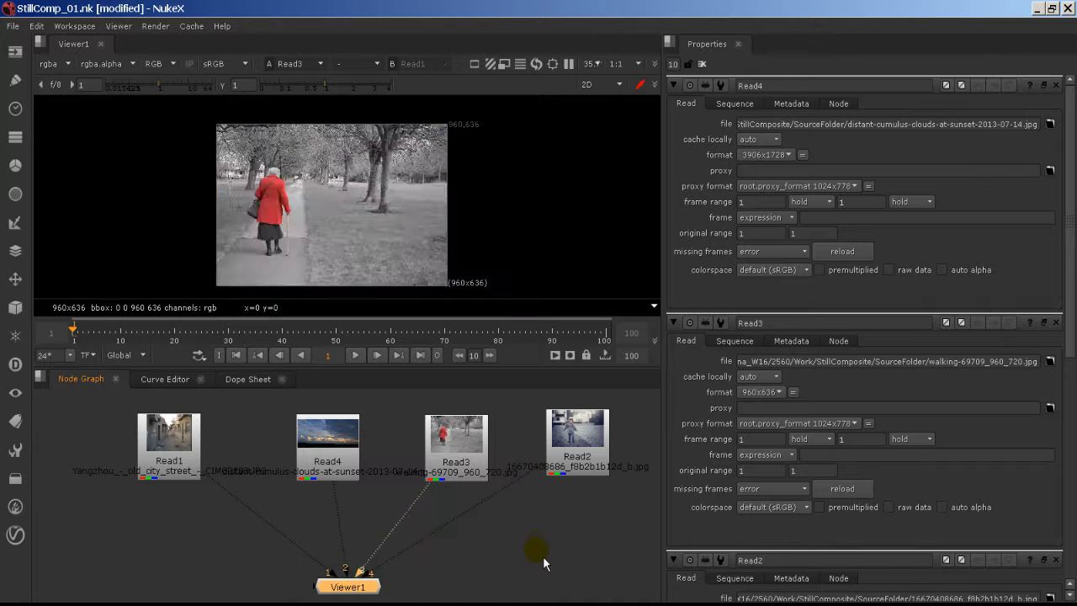
key("1")
key("2")
key("2")
key("3")
key("1")
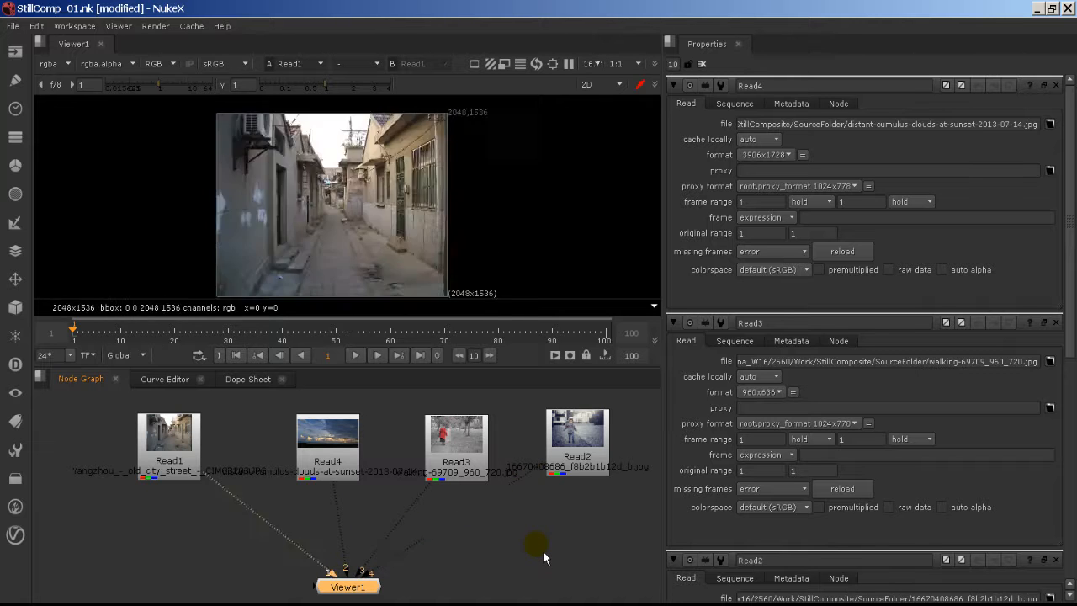
key("2")
key("4")
key("3")
key("2")
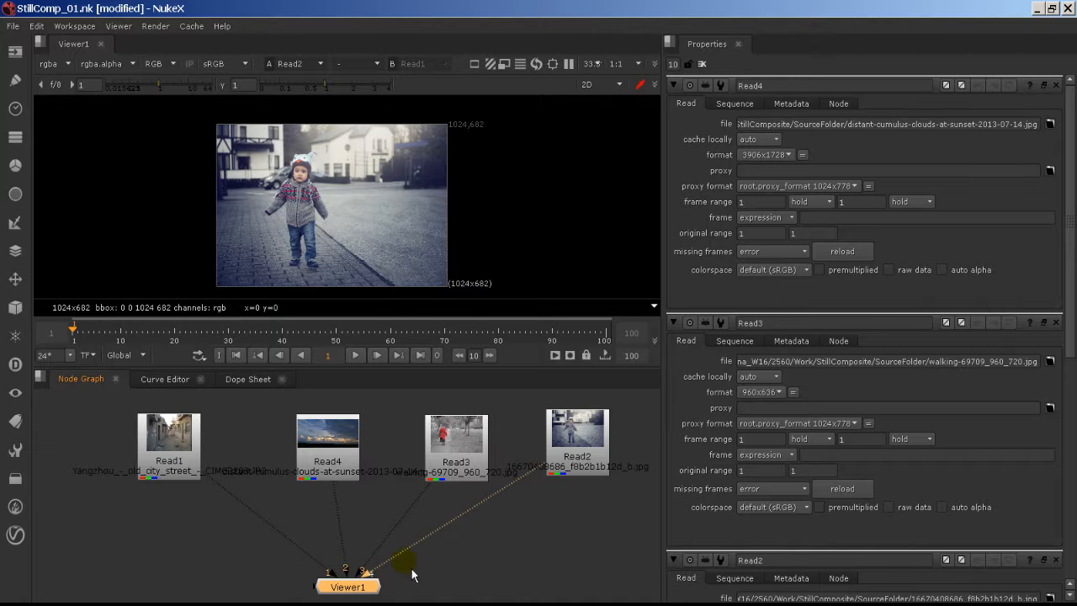
- Disconnect Viewer1's inputs 2 to 4 and display the Yangzhou street image through input 1
left_click_drag(370, 573, 341, 558)
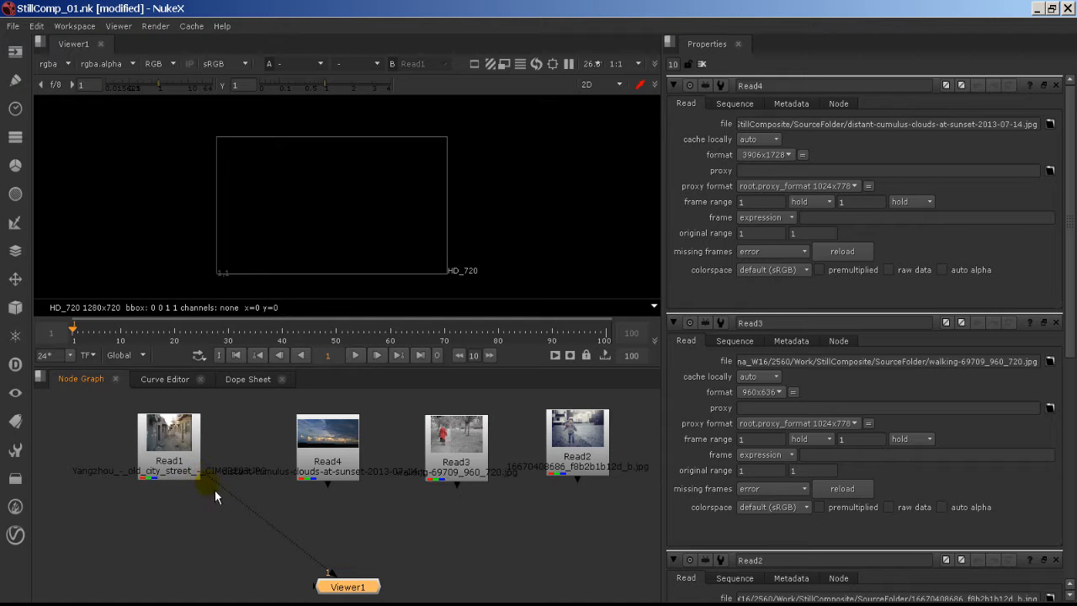
left_click(185, 472)
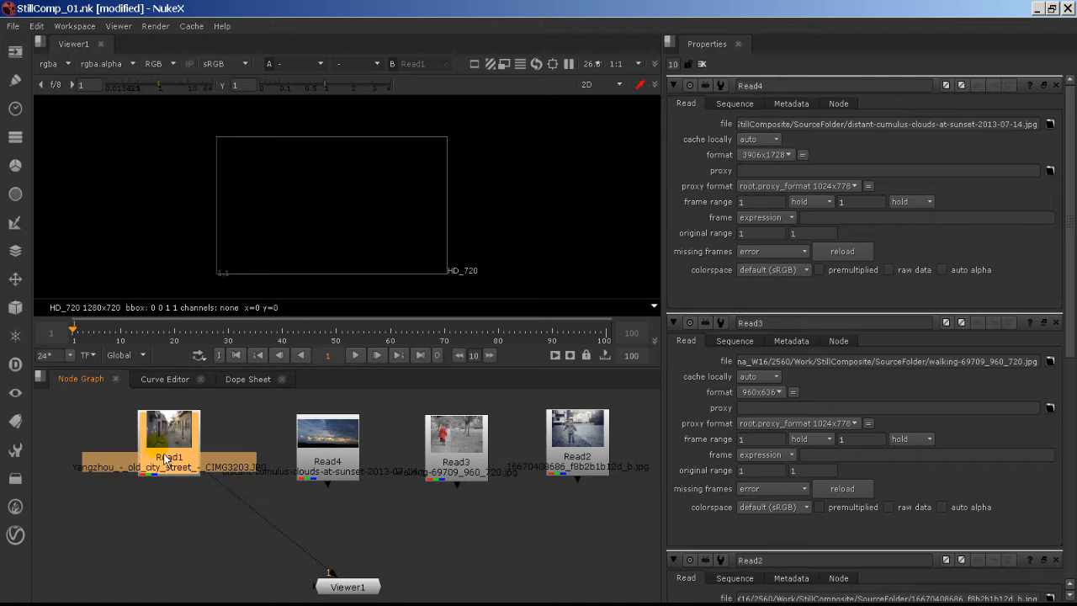
left_click_drag(177, 453, 175, 467)
key("1")
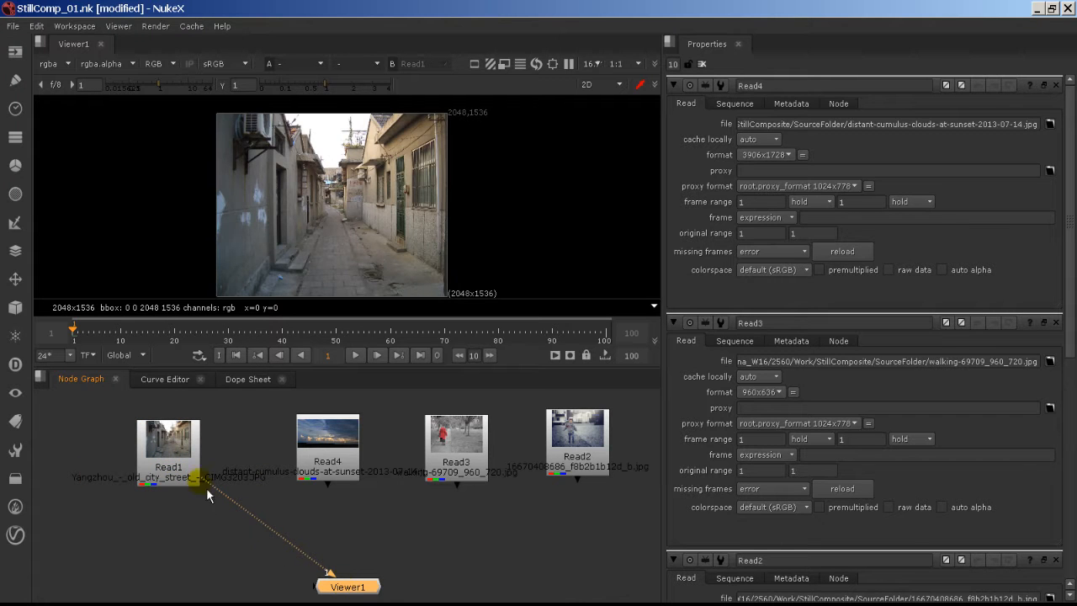
- Connect the child Read node to Viewer1 and disconnect it again
left_click(608, 470)
key("2")
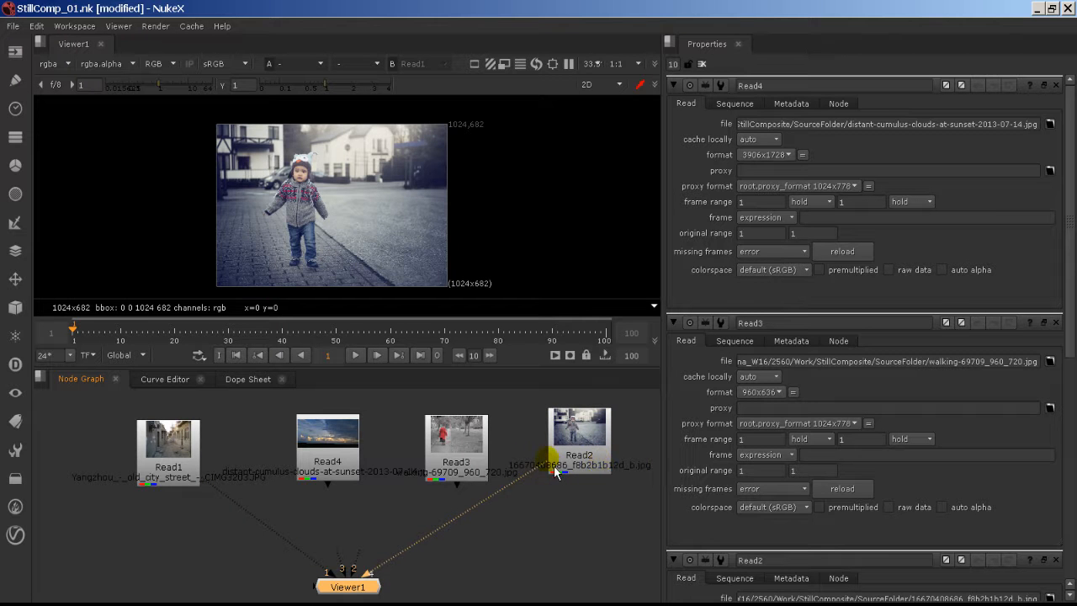
left_click_drag(551, 467, 509, 559)
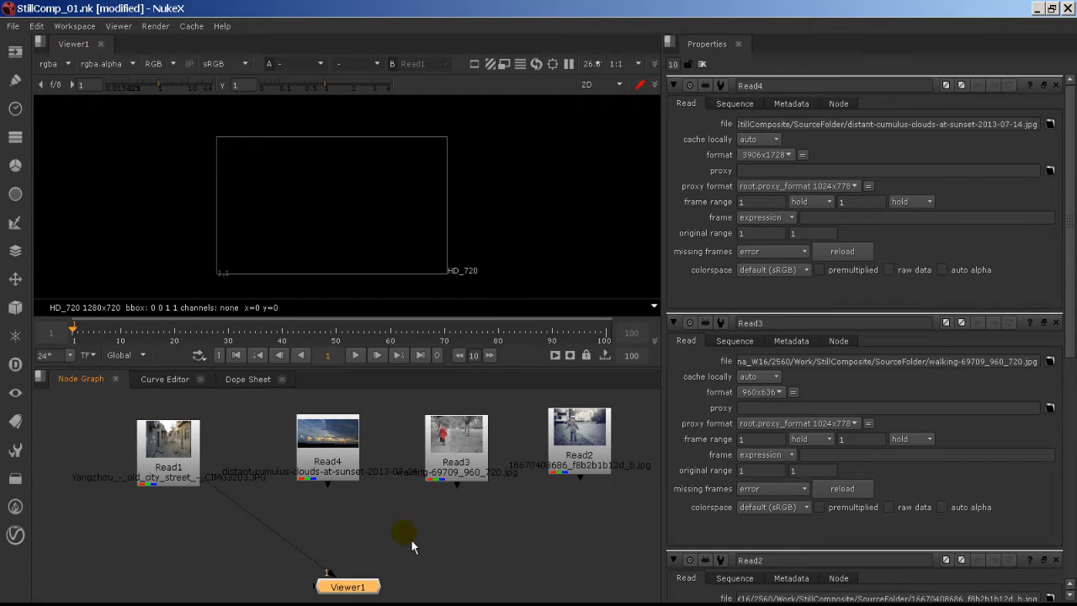
- Display the Yangzhou street image in Viewer1 and examine the resolution label at the image's upper-right corner up close
left_click(175, 480)
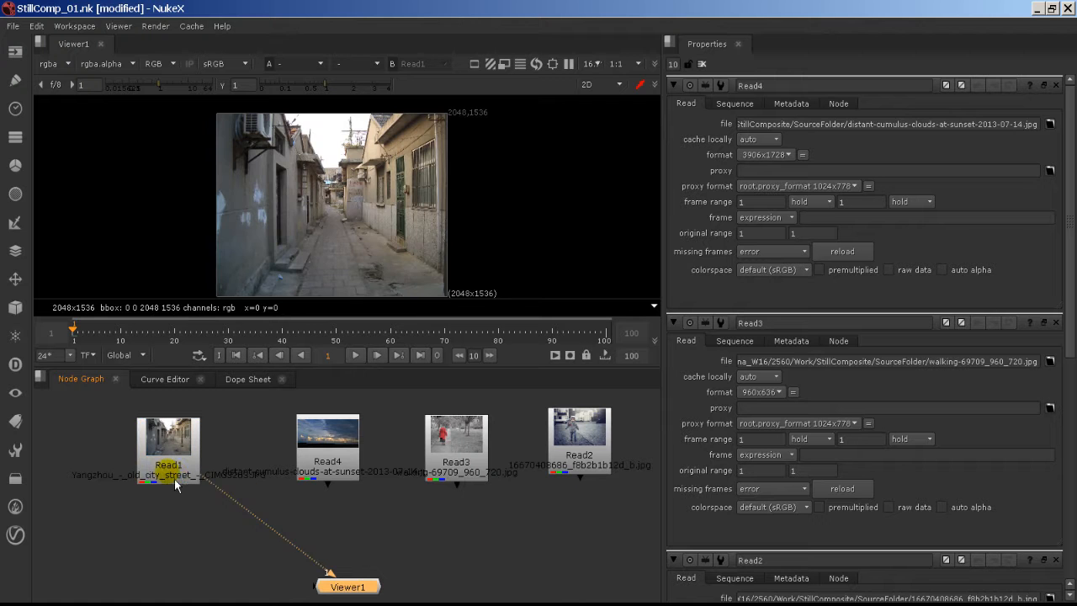
key("1")
left_click(207, 485)
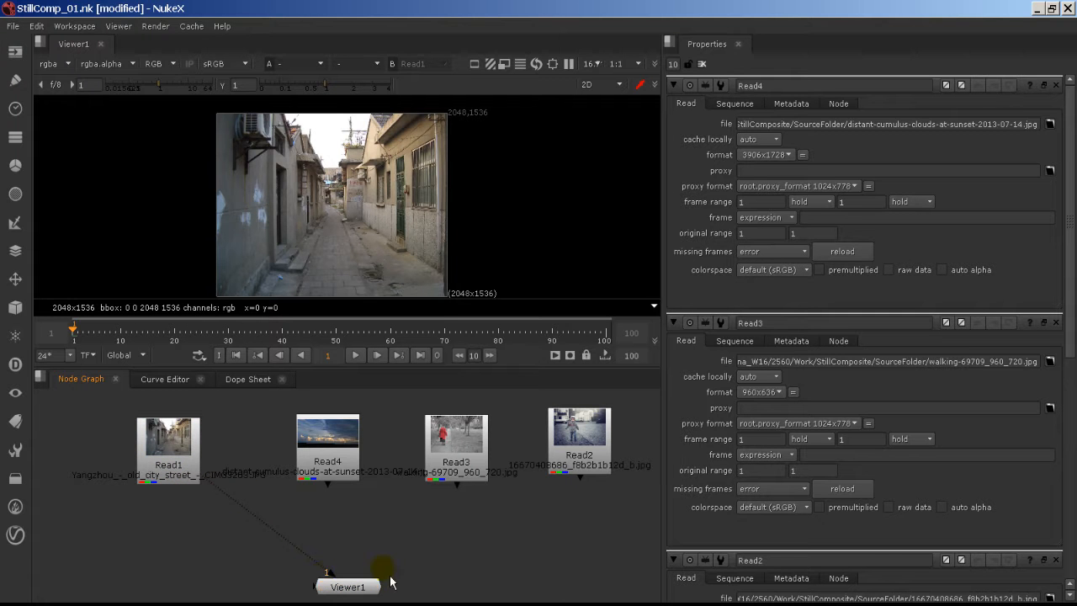
left_click(313, 516)
left_click_drag(174, 467, 179, 463)
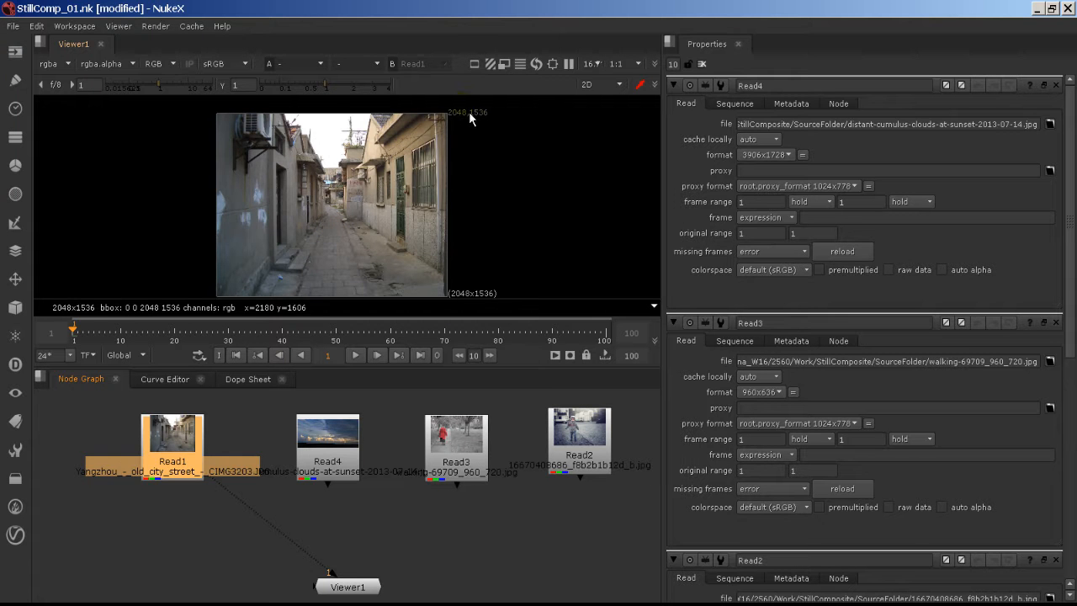
scroll(486, 116, "up", 6)
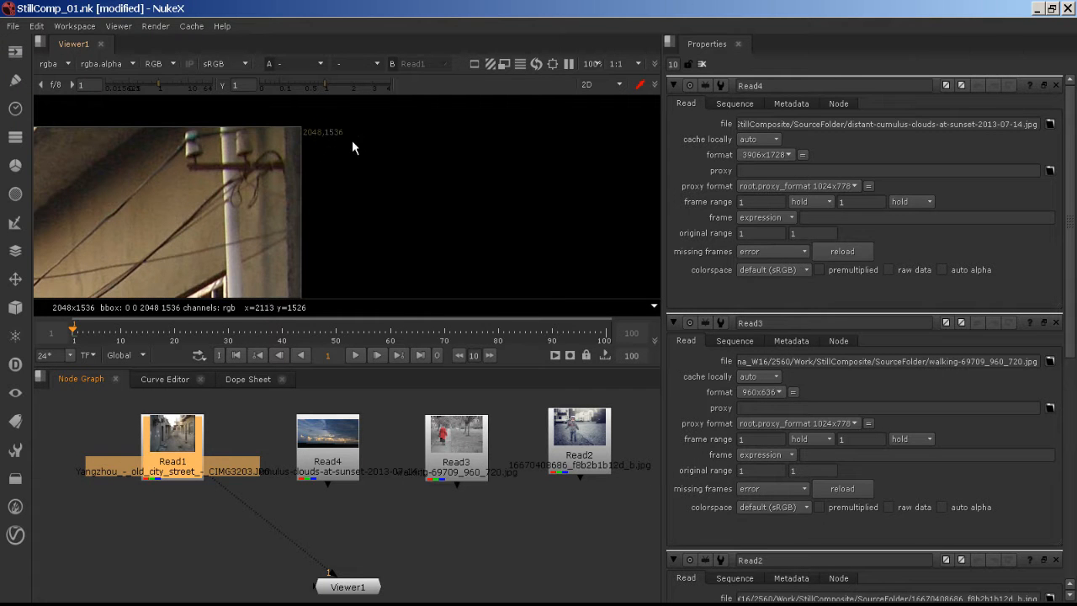
- Add a Crop node below the Yangzhou street Read node and delete it again
scroll(359, 180, "down", 6)
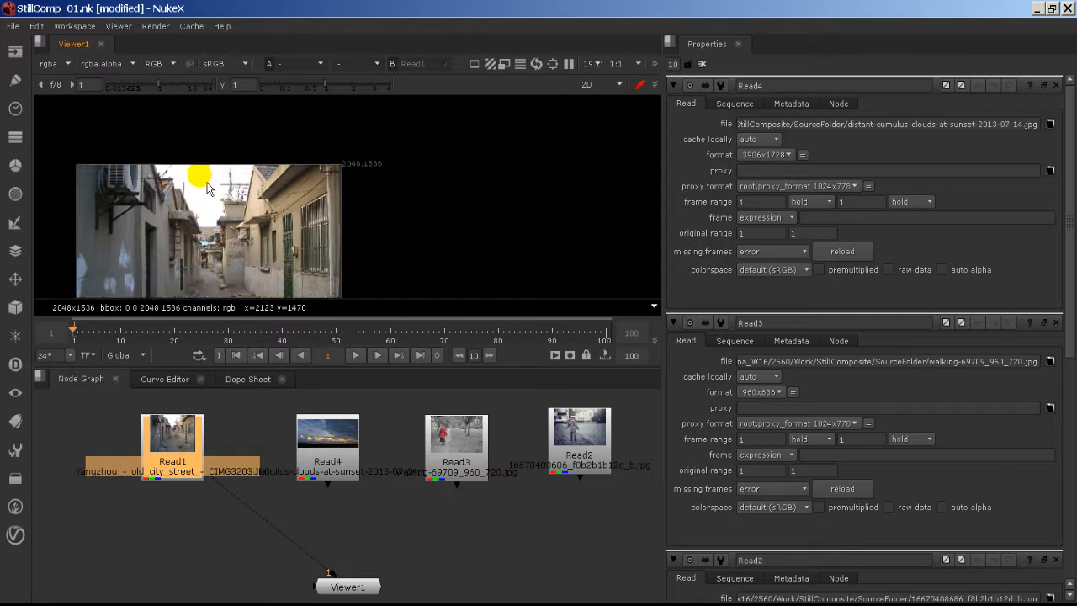
middle_click_drag(210, 202, 336, 205)
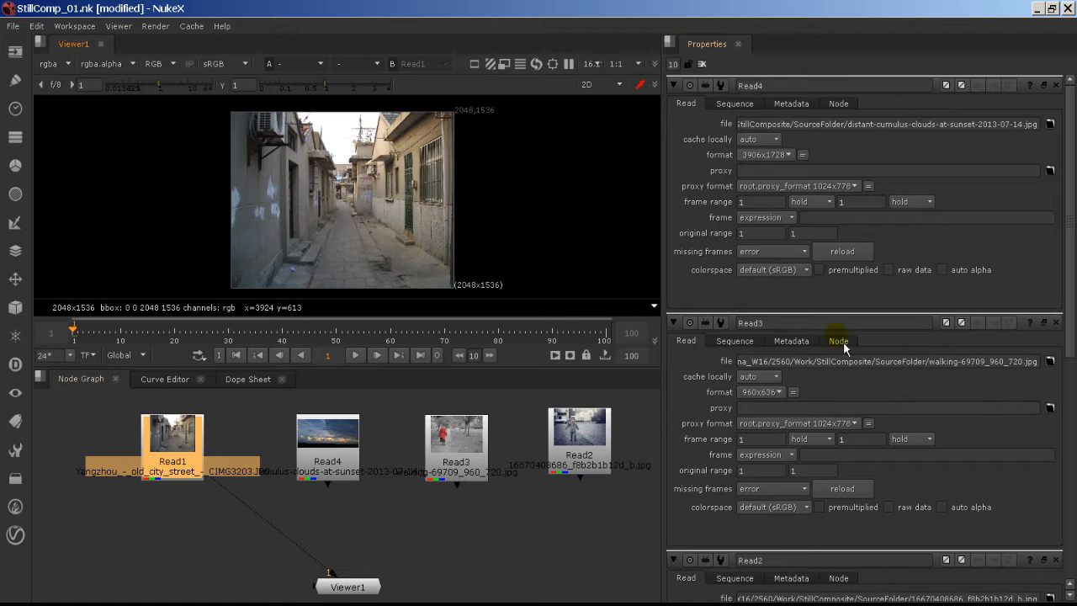
left_click_drag(190, 477, 187, 471)
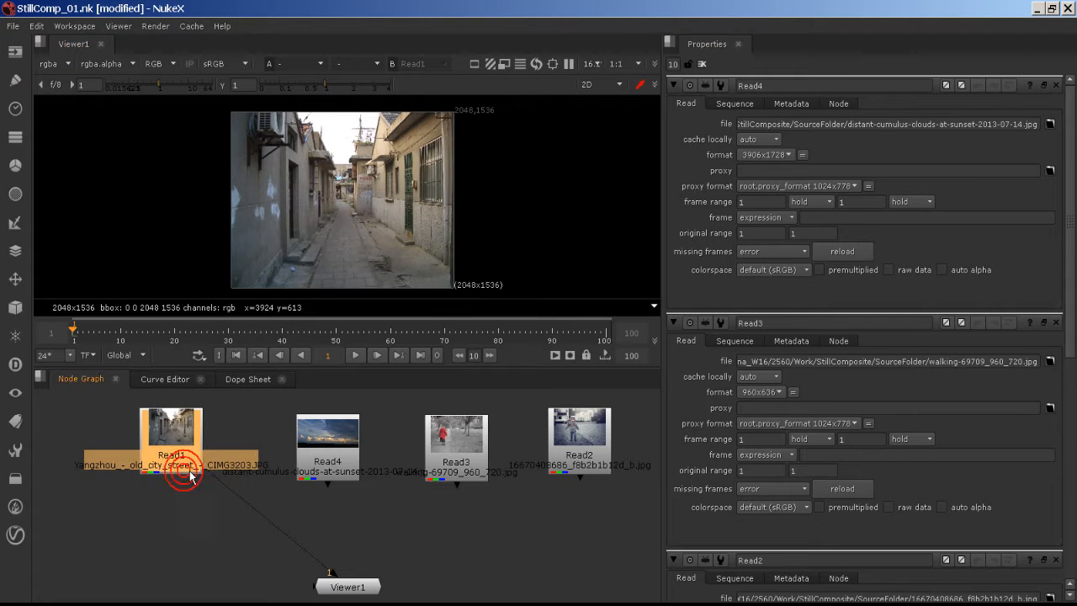
key("Tab")
type("drop")
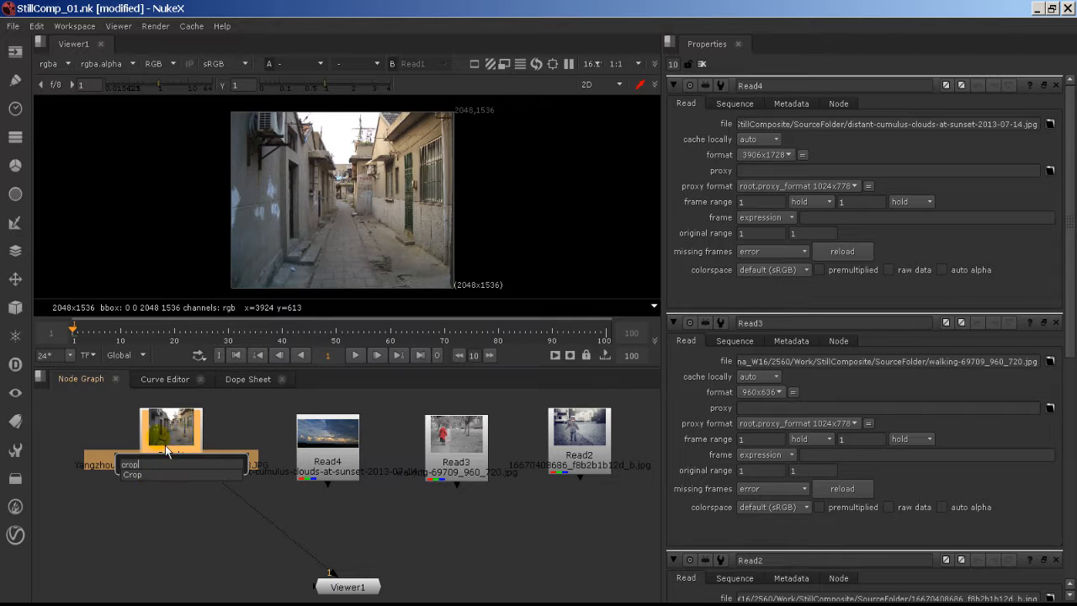
left_click(187, 436)
key("Return")
left_click_drag(182, 489, 187, 534)
key("Delete")
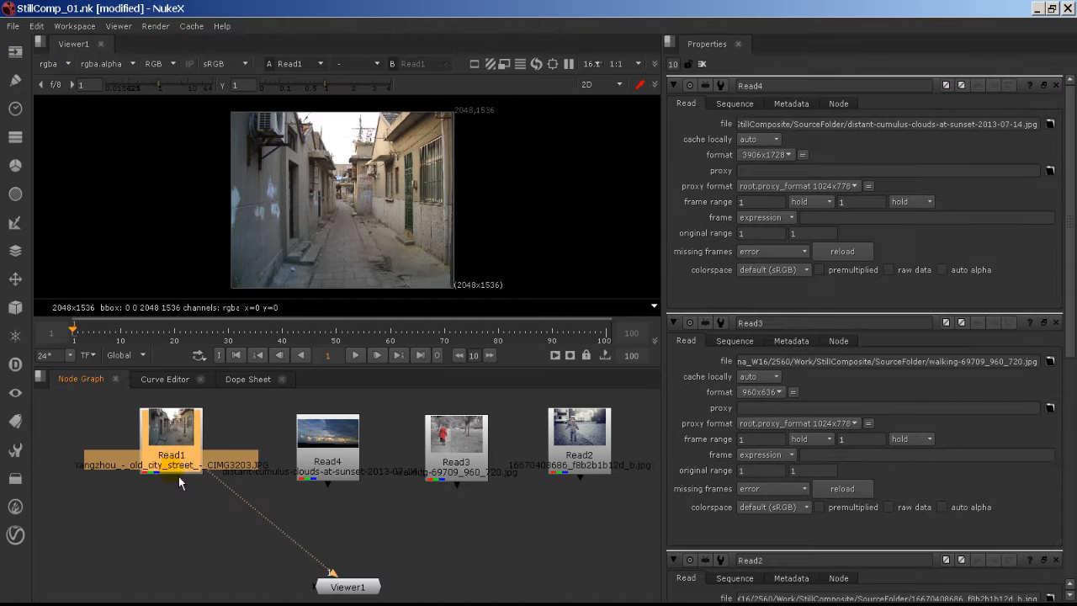
- Locate Crop among the Transform nodes and look through the other node categories
left_click(15, 279)
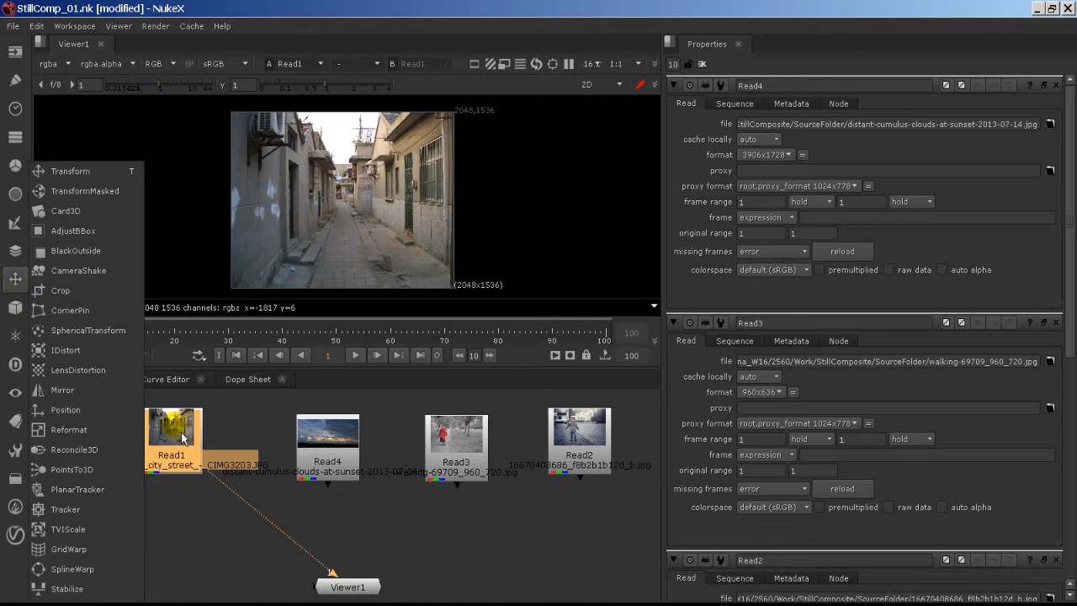
left_click(121, 378)
left_click(22, 280)
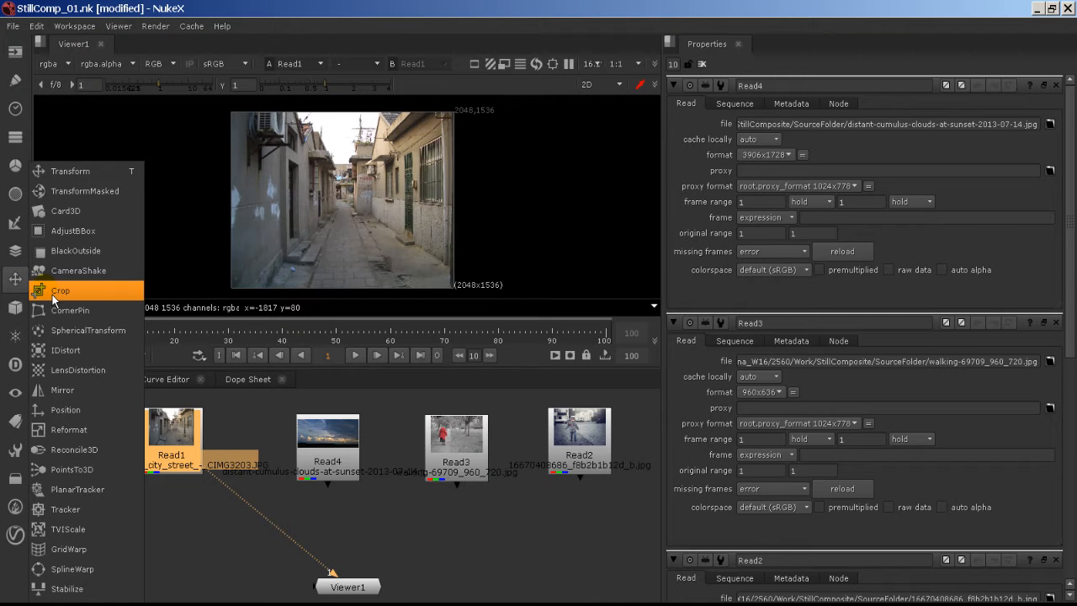
left_click(15, 106)
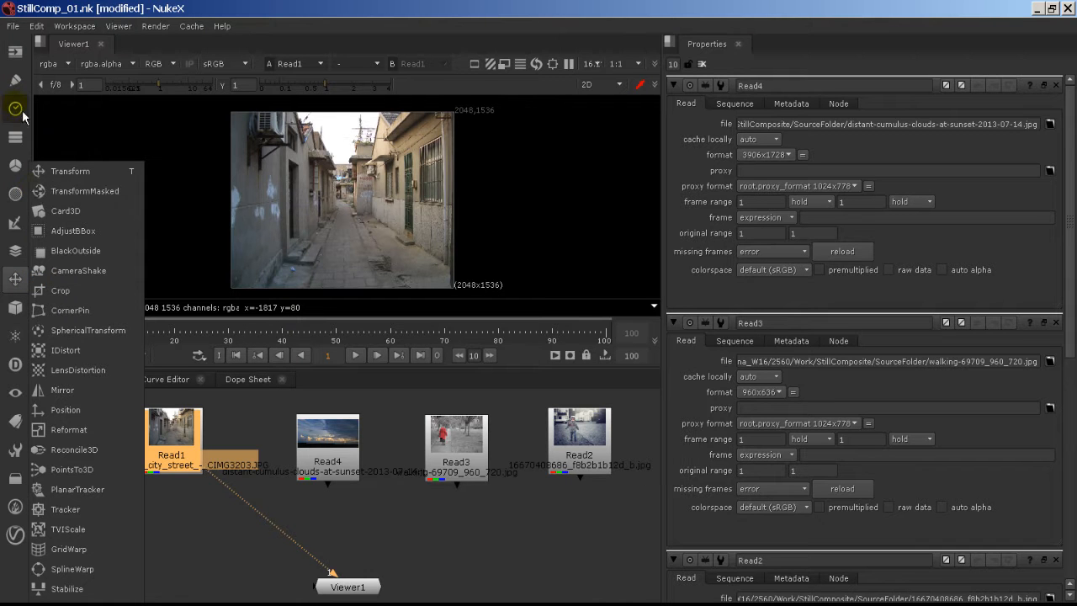
left_click(16, 139)
left_click(16, 166)
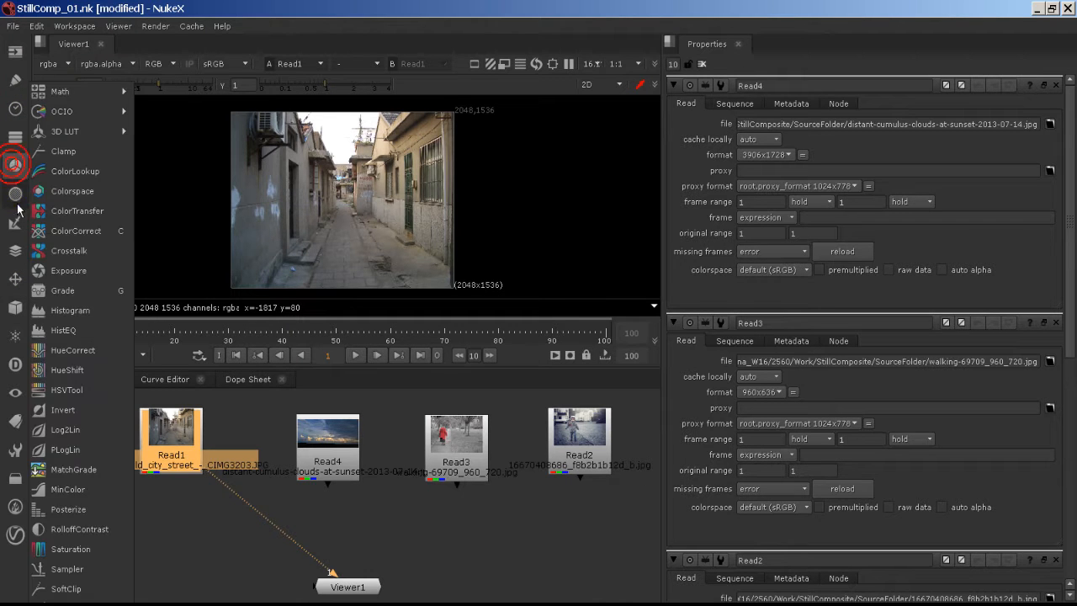
left_click(15, 194)
left_click(15, 222)
left_click(163, 508)
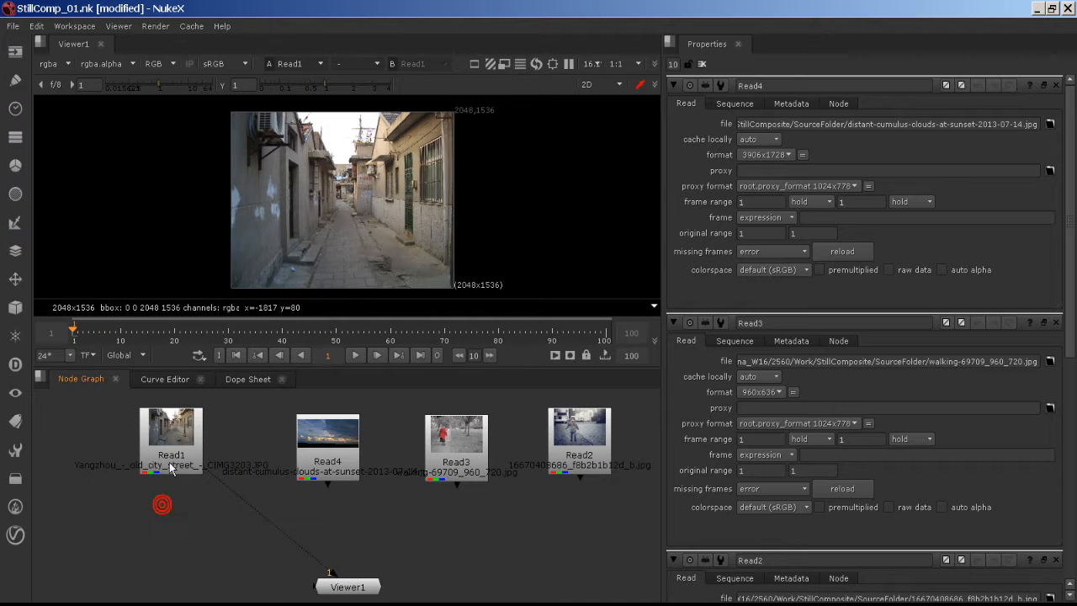
- Insert a Crop node between the Yangzhou street Read node and Viewer1 and place it a little lower
left_click(162, 450)
key("Tab")
type("cro")
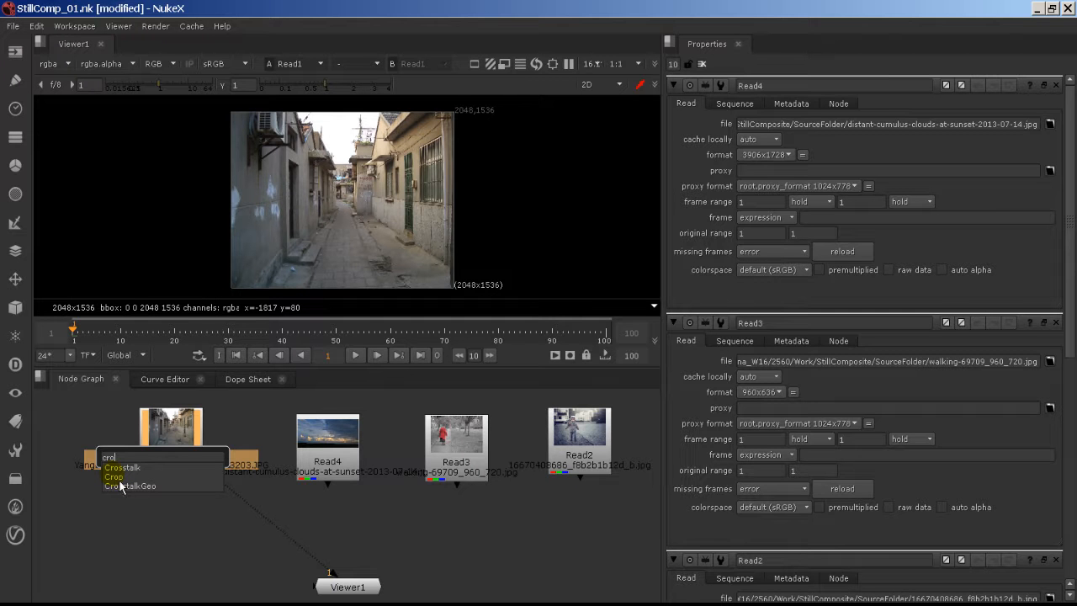
left_click(118, 481)
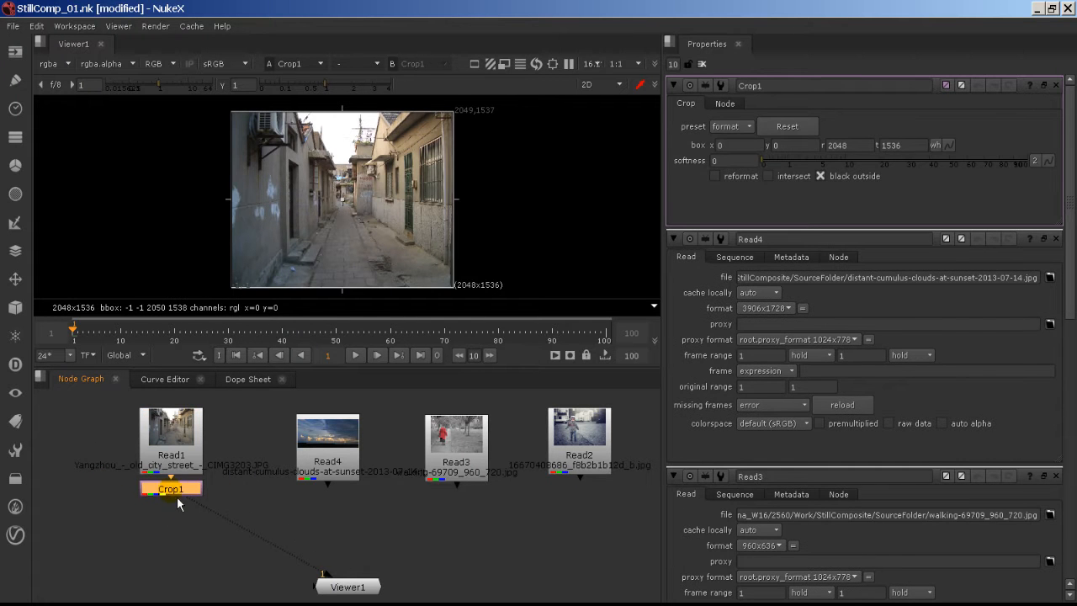
left_click_drag(177, 496, 177, 529)
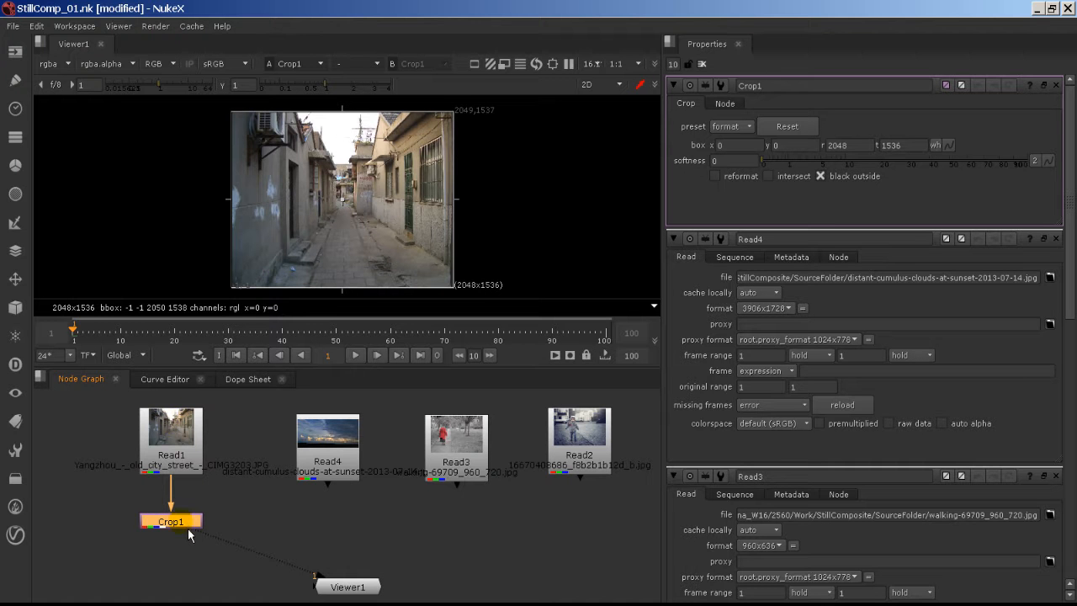
left_click(175, 465)
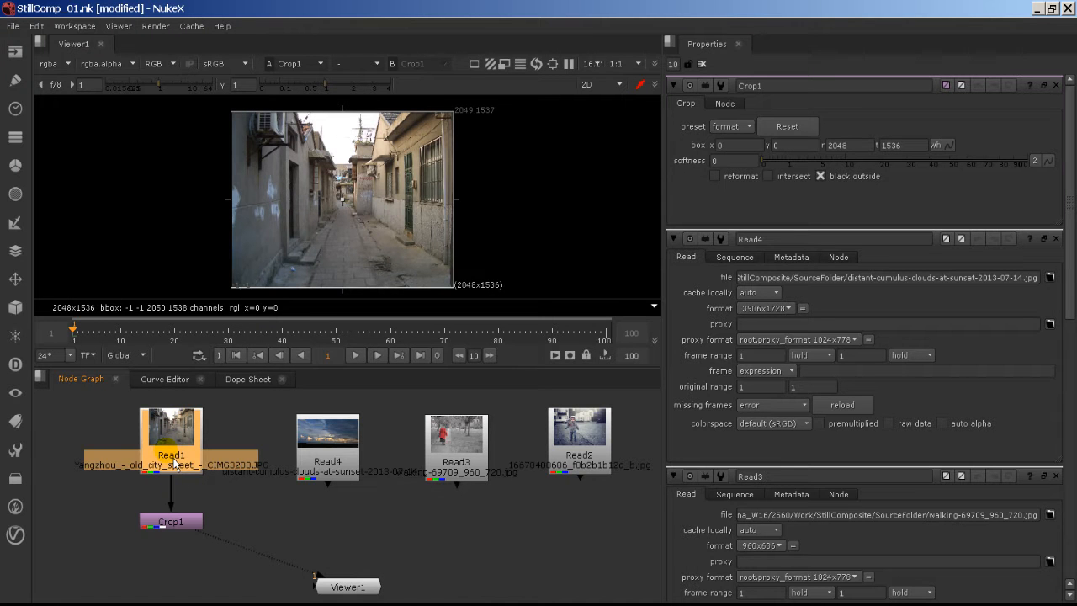
left_click(303, 431)
left_click(512, 428)
left_click(586, 429)
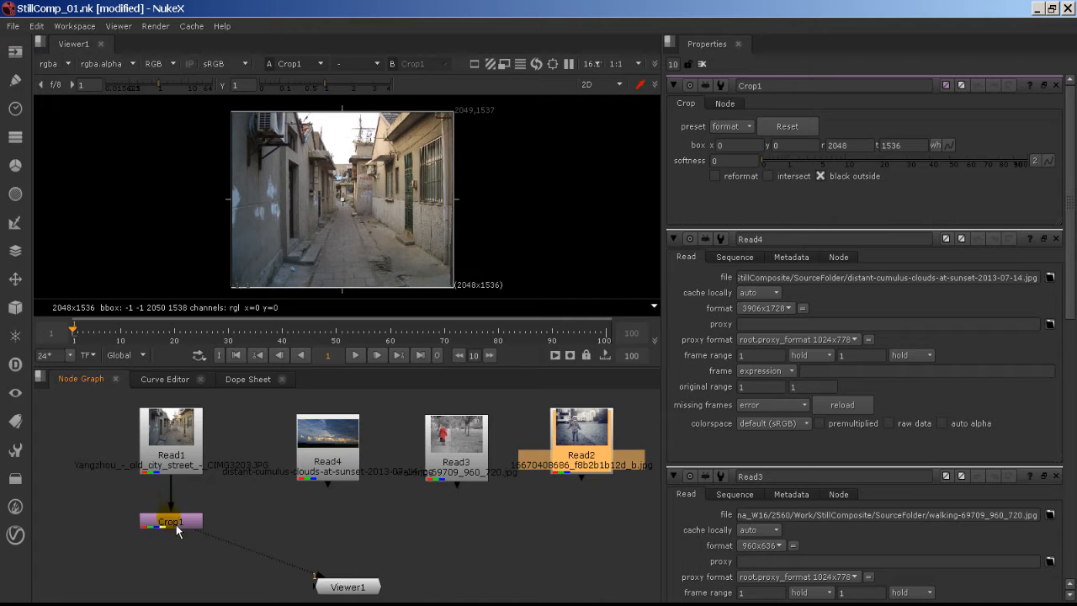
- Shift the Crop node and the Yangzhou street Read node slightly down and delete the Crop node
mouse_move(176, 524)
left_mouse_down()
mouse_move(175, 485)
mouse_move(175, 534)
left_mouse_up()
mouse_move(170, 460)
left_mouse_down()
mouse_move(169, 451)
mouse_move(170, 468)
left_mouse_up()
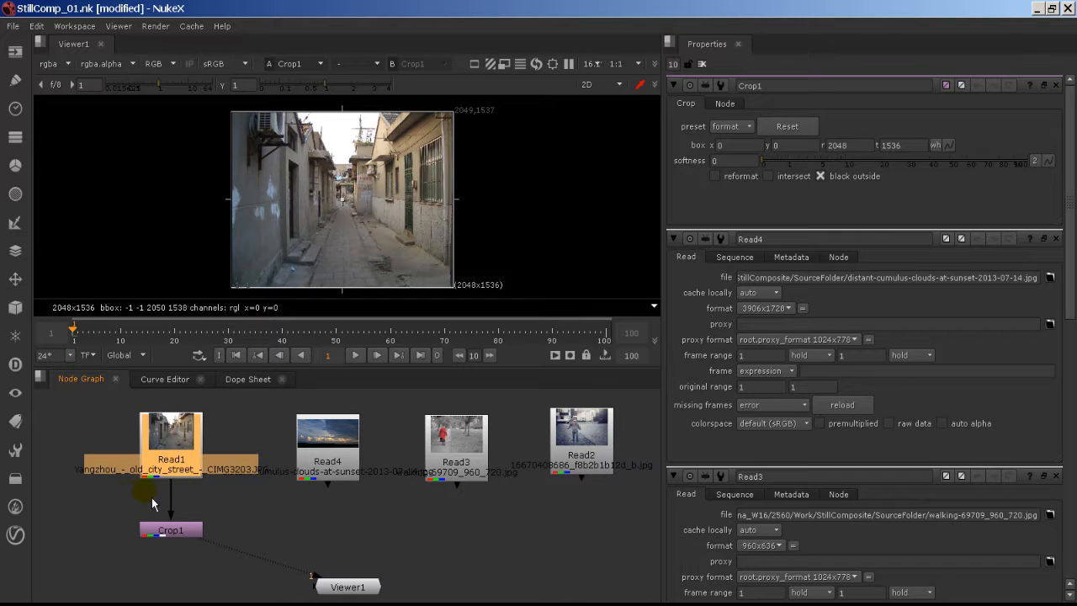
left_click(191, 531)
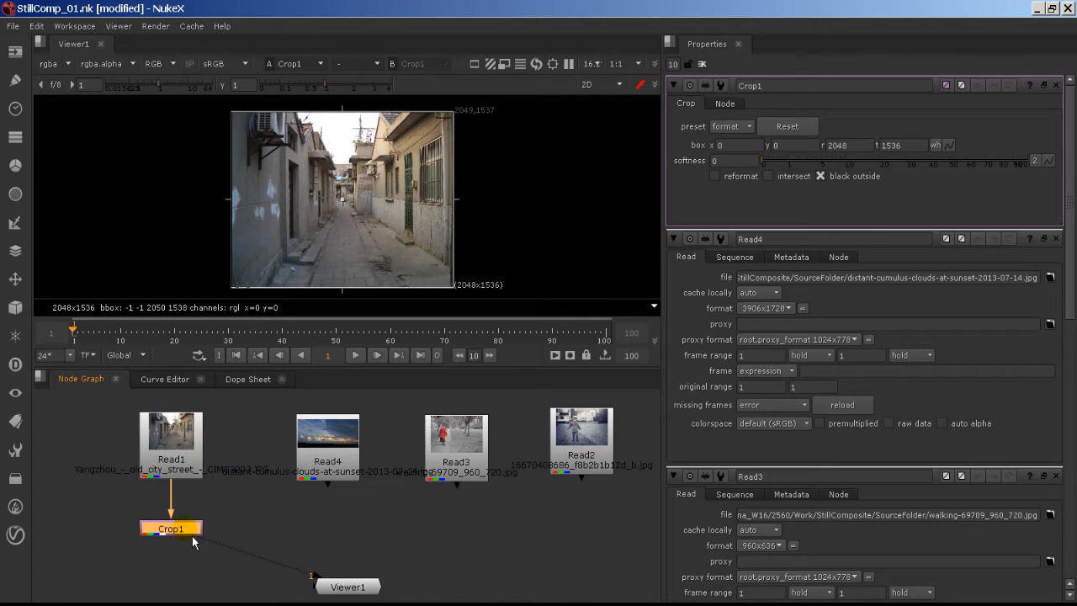
key("Delete")
- Add an unconnected Crop node, link its input to the Yangzhou street Read node and place it directly underneath
left_click(190, 523)
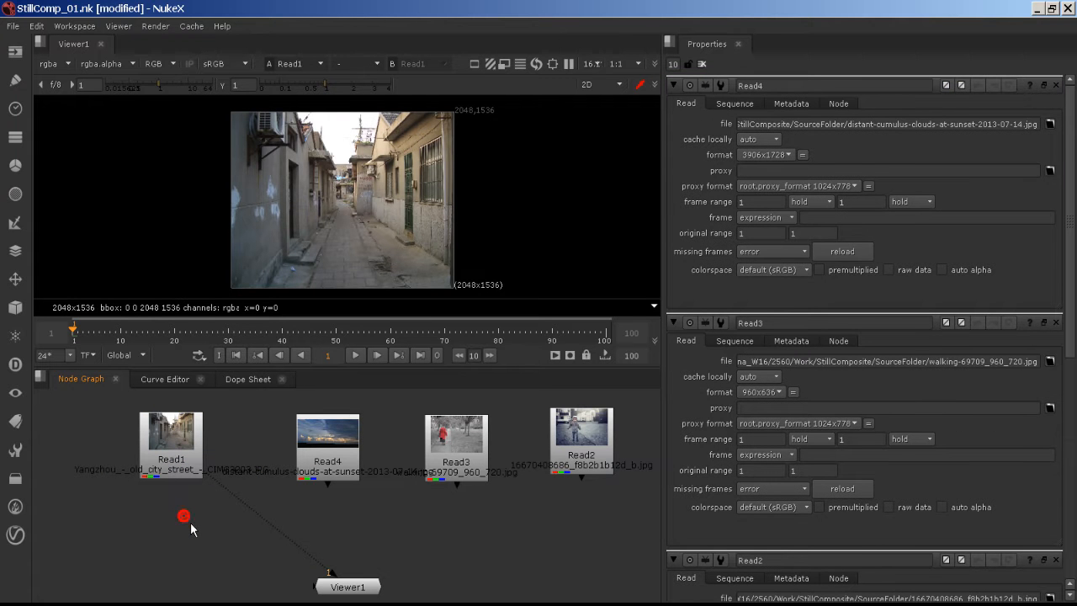
key("Tab")
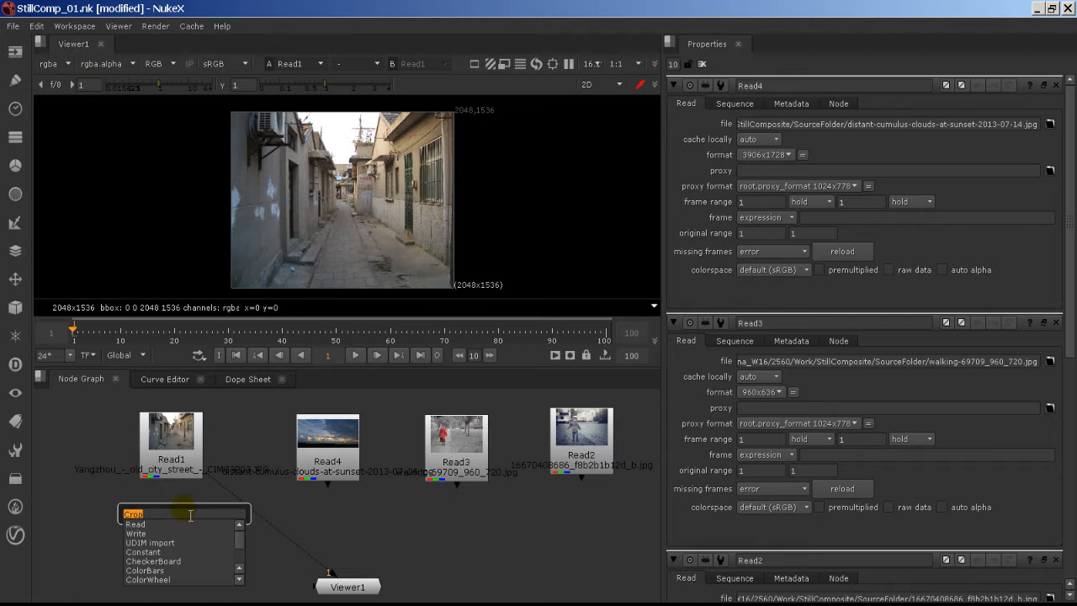
key("Return")
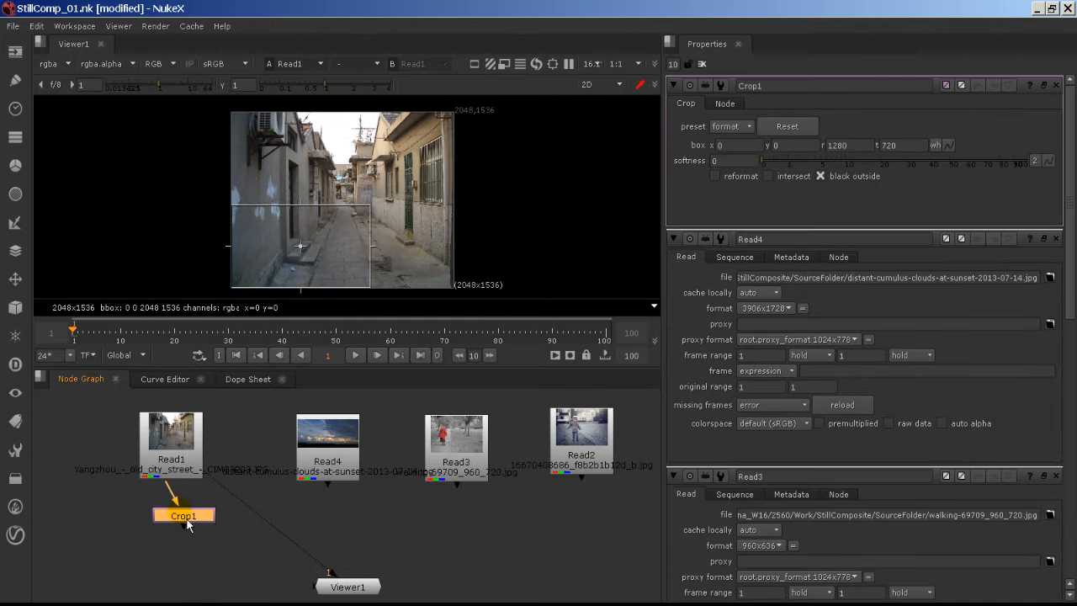
left_click_drag(188, 514, 176, 550)
left_click_drag(178, 461, 175, 455)
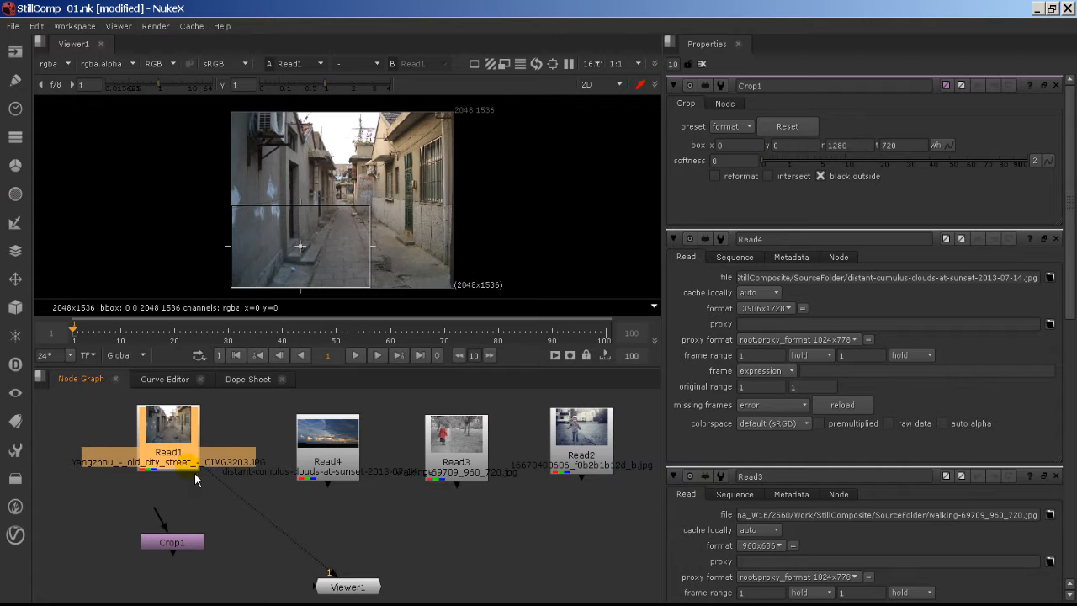
left_click_drag(165, 519, 175, 450)
left_click_drag(190, 545, 190, 514)
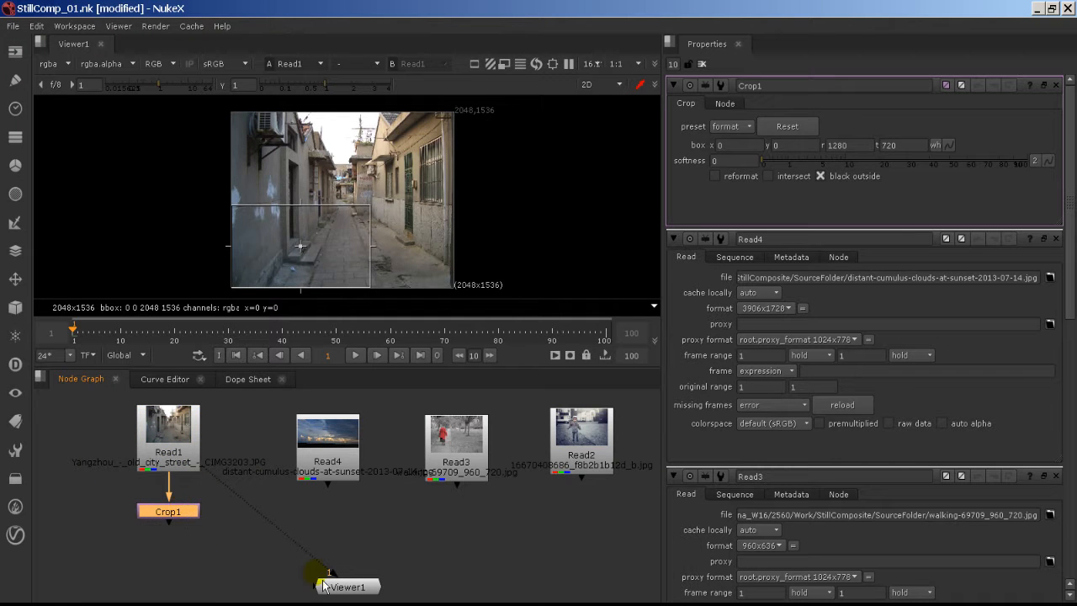
- Reconnect Viewer1 from the Yangzhou street Read node to the Crop node and check the available crop presets
left_click(187, 448)
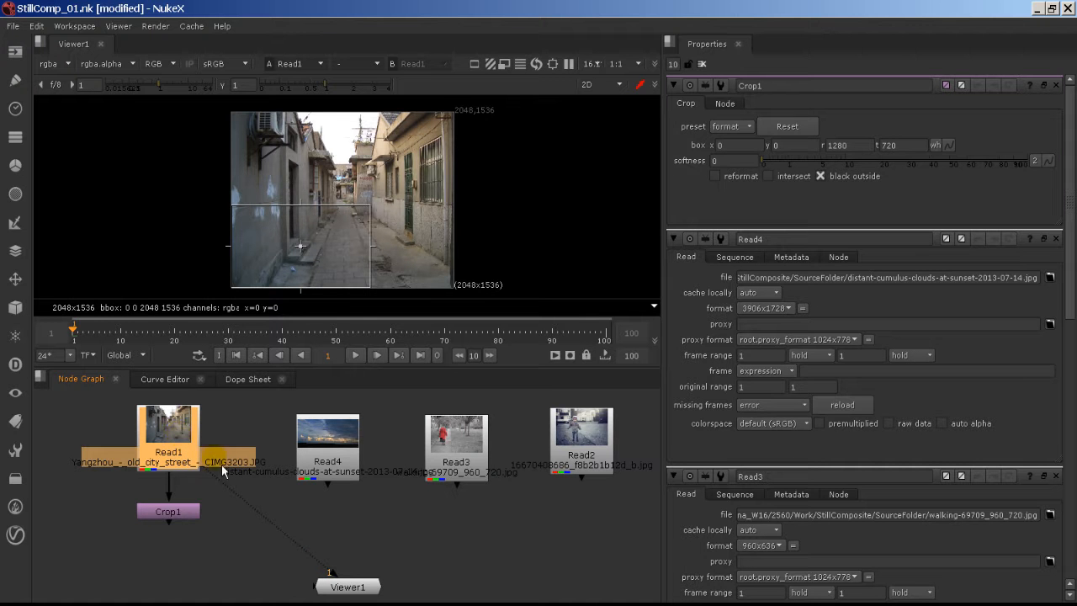
left_click_drag(215, 477, 175, 514)
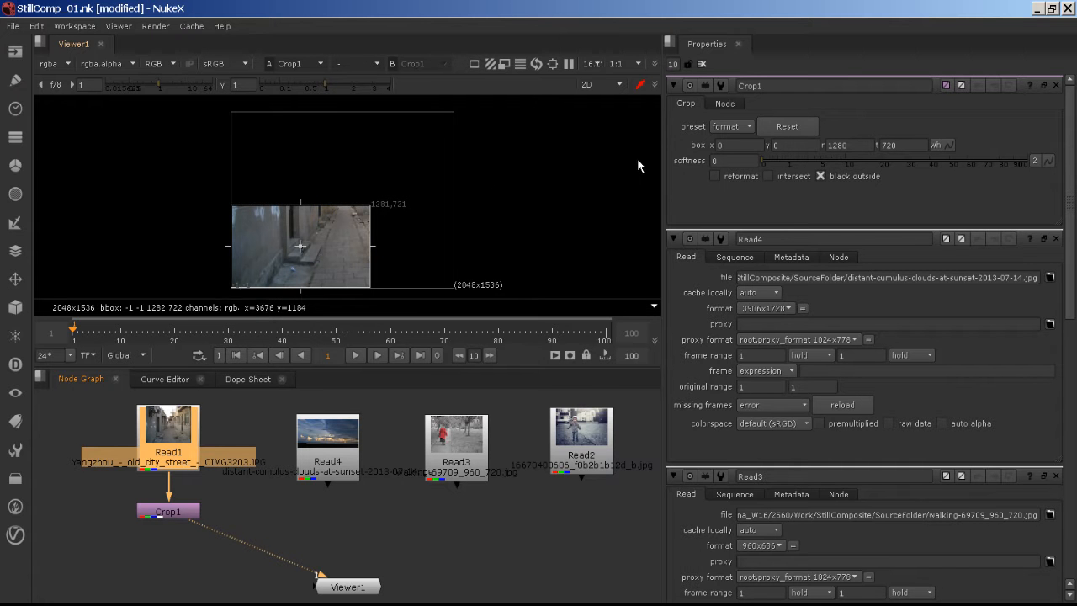
left_click(746, 126)
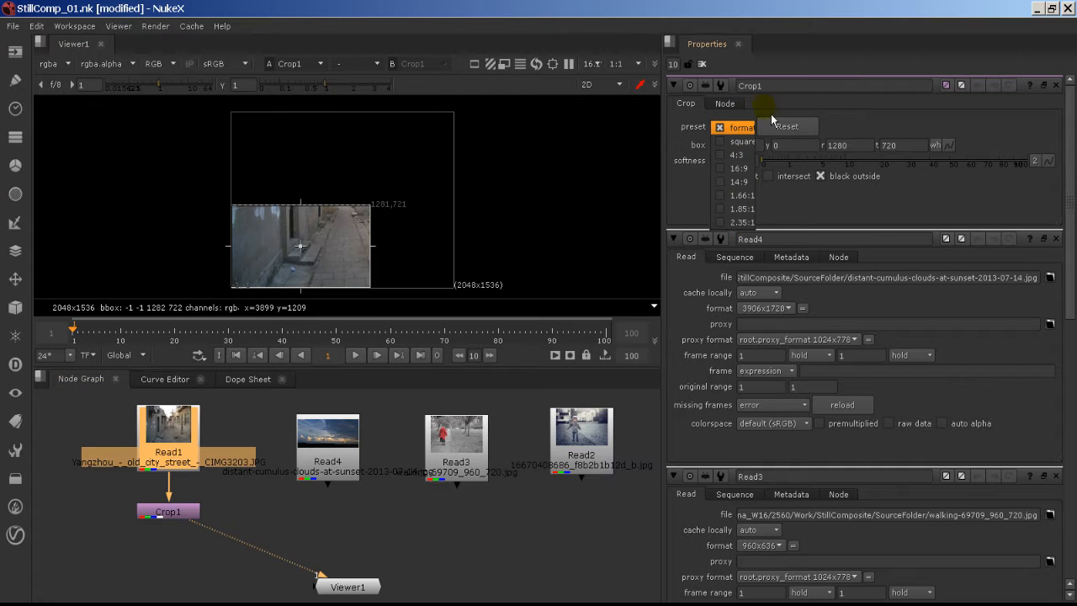
left_click(888, 131)
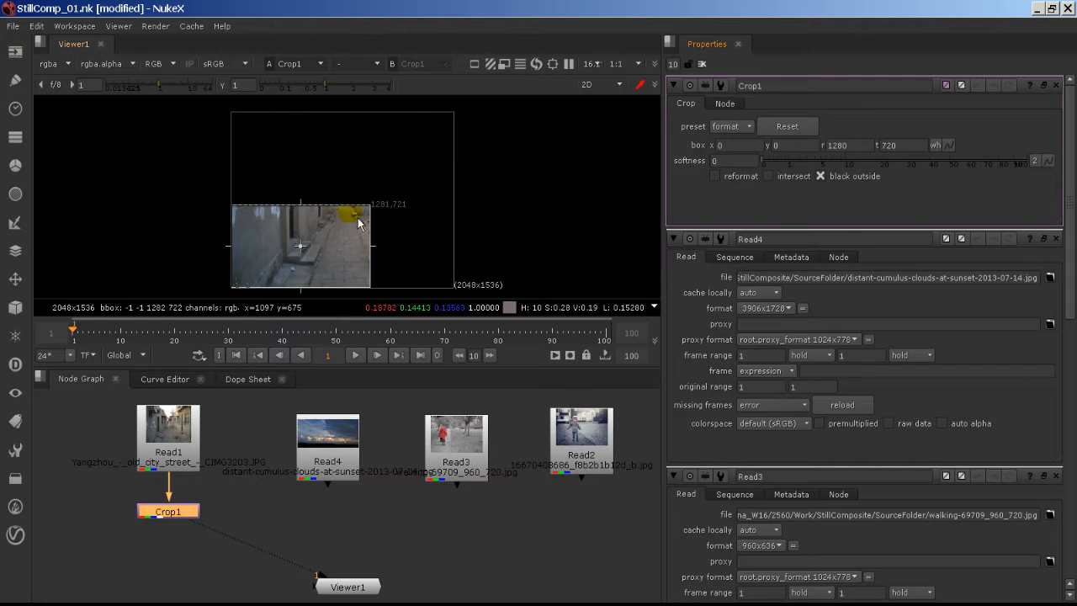
- Move and resize the crop box over the street image to about x 85, y 125, r 2020, t 1140
left_click(308, 258)
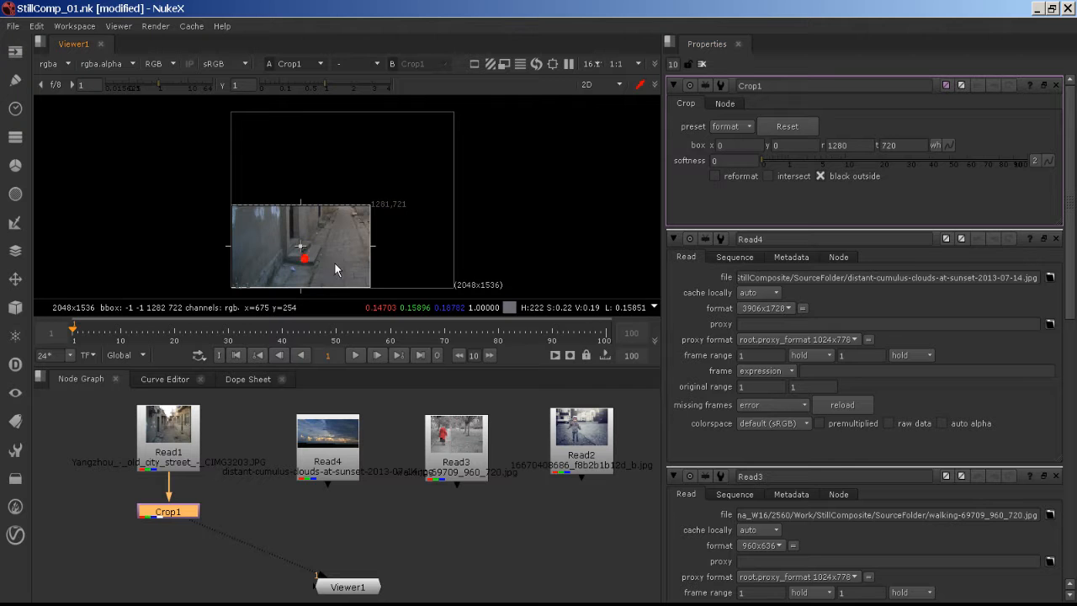
left_click_drag(307, 258, 353, 214)
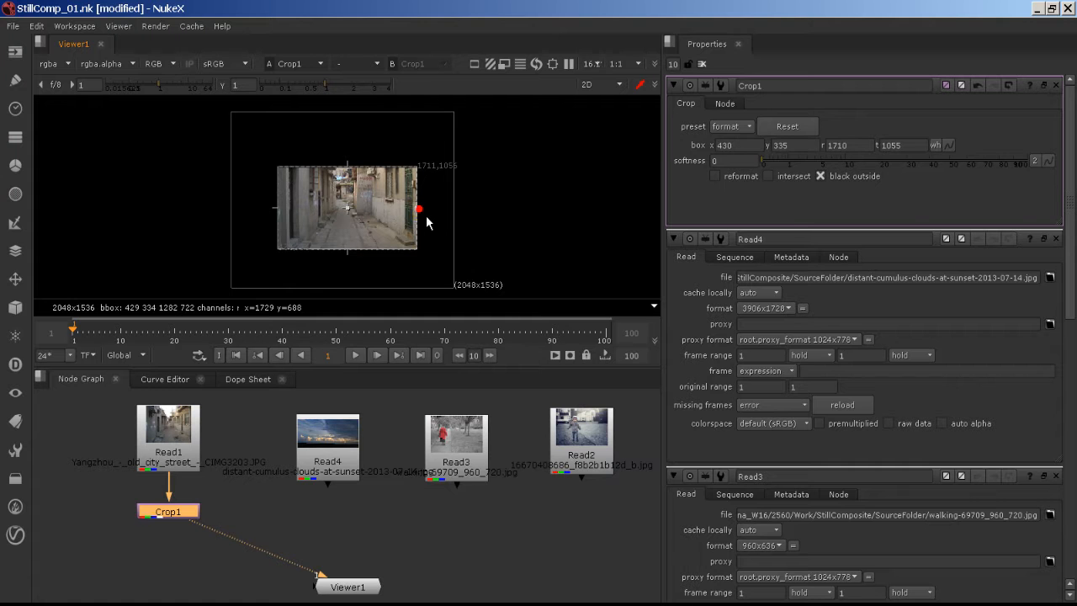
left_click_drag(426, 215, 460, 221)
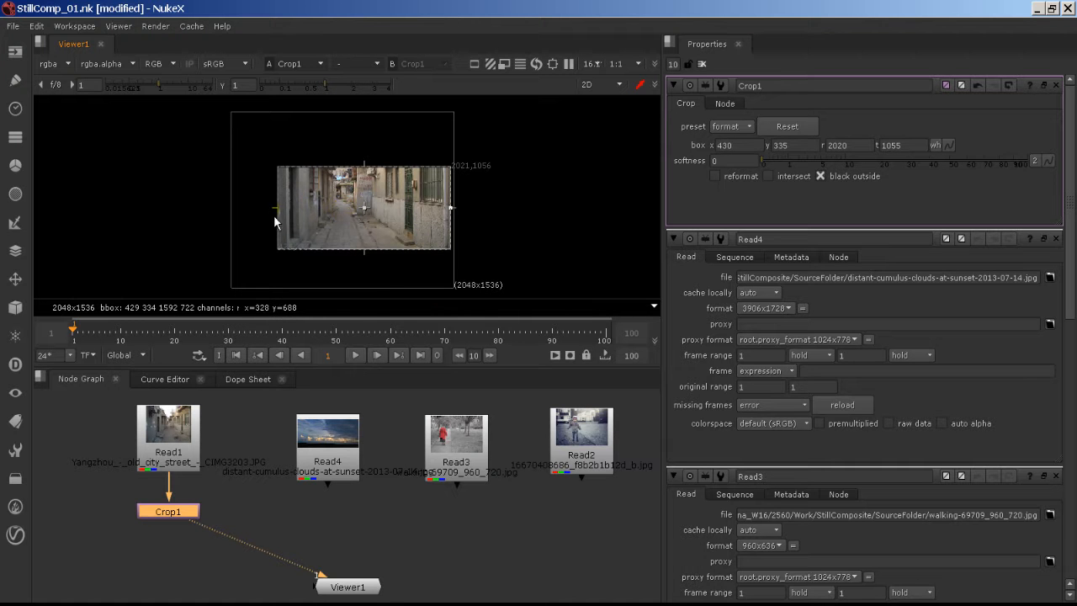
left_click_drag(282, 221, 242, 218)
left_click_drag(358, 173, 354, 130)
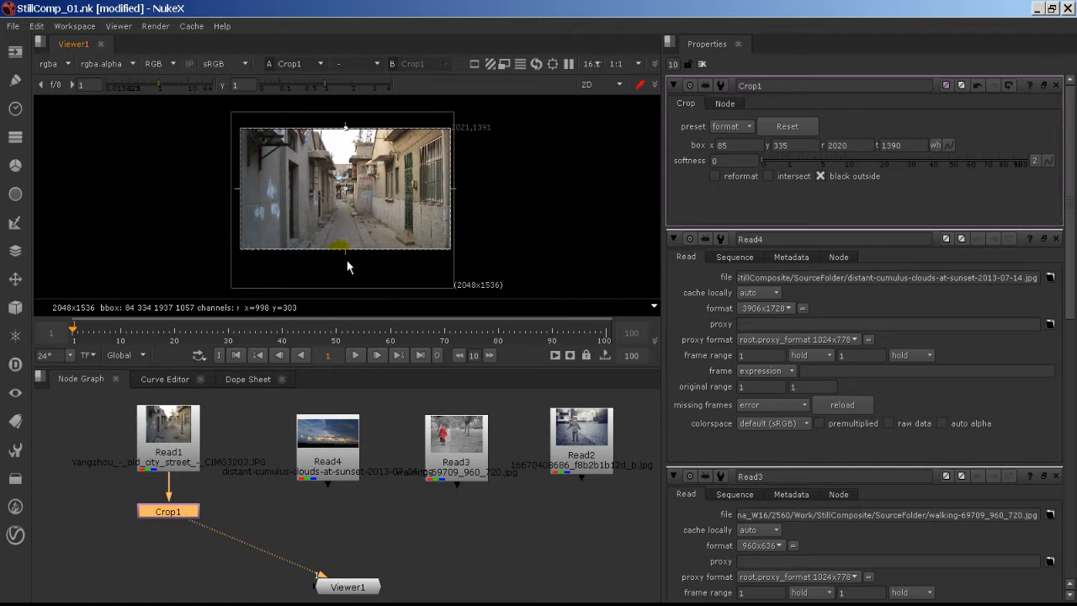
left_click_drag(352, 260, 352, 283)
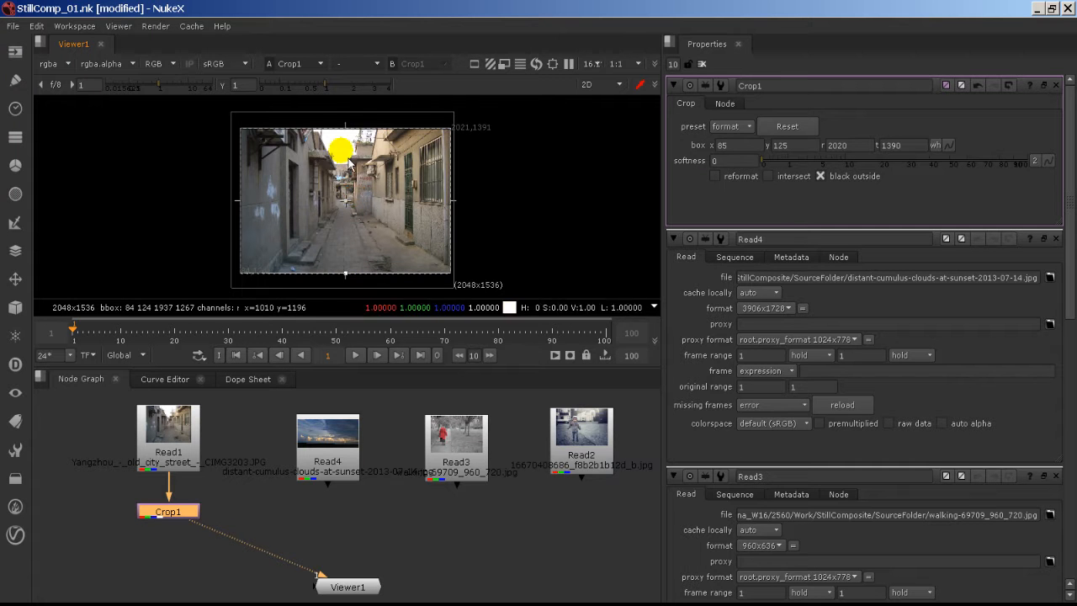
left_click_drag(352, 132, 347, 160)
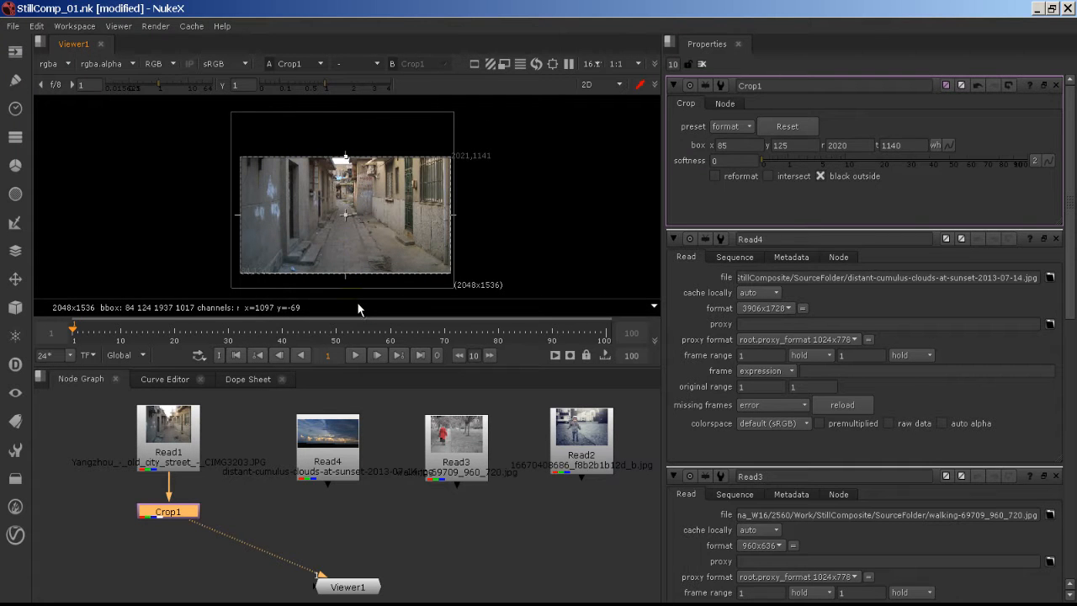
- Replace the adjusted Crop node with a new one inserted between the Yangzhou street Read node and Viewer1
left_click(172, 517)
key("Delete")
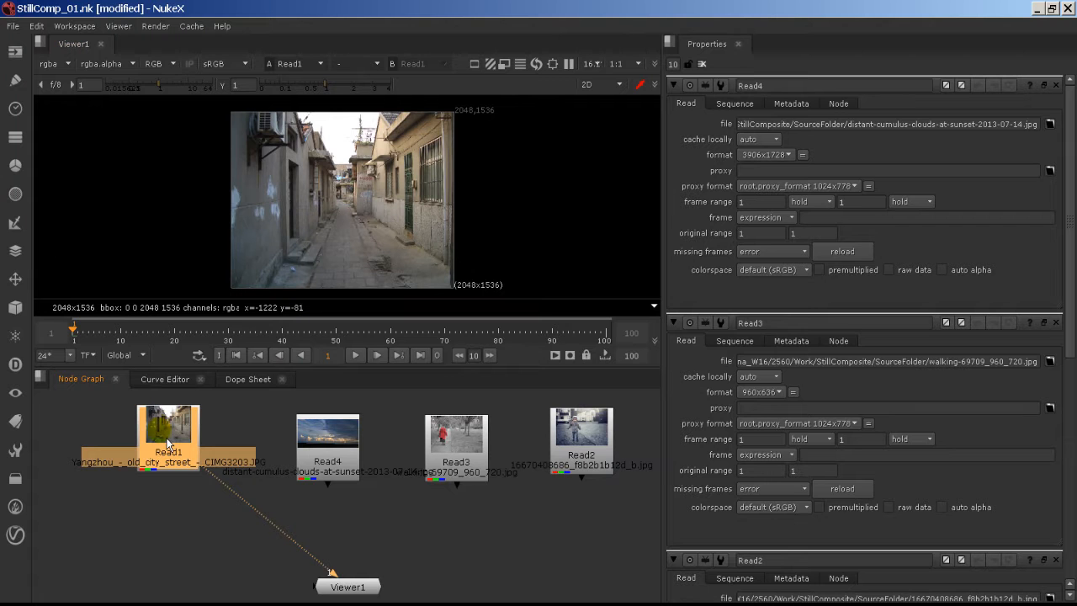
key("Tab")
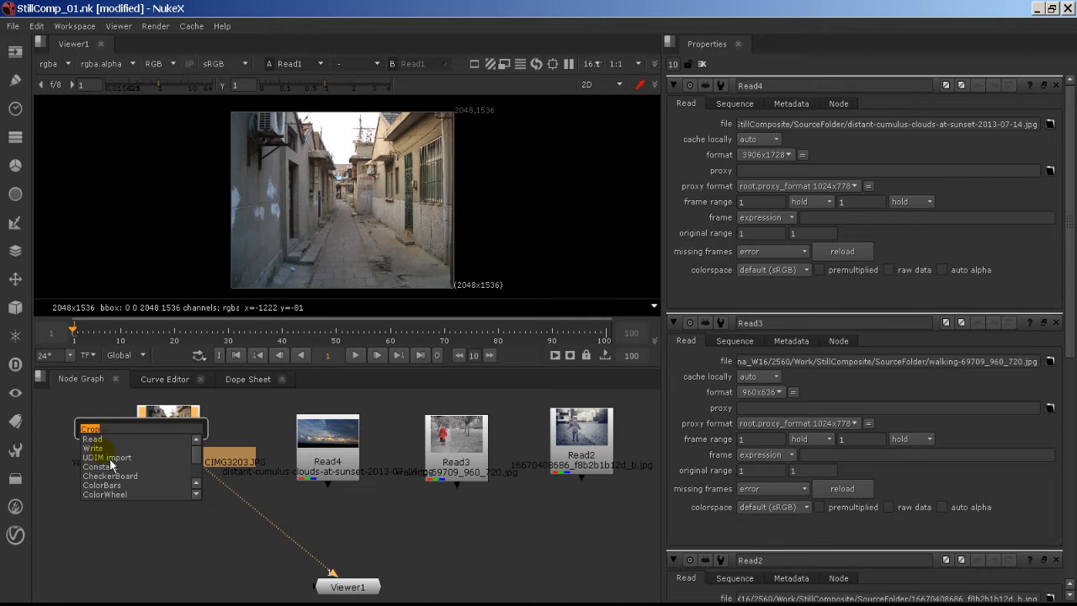
key("Return")
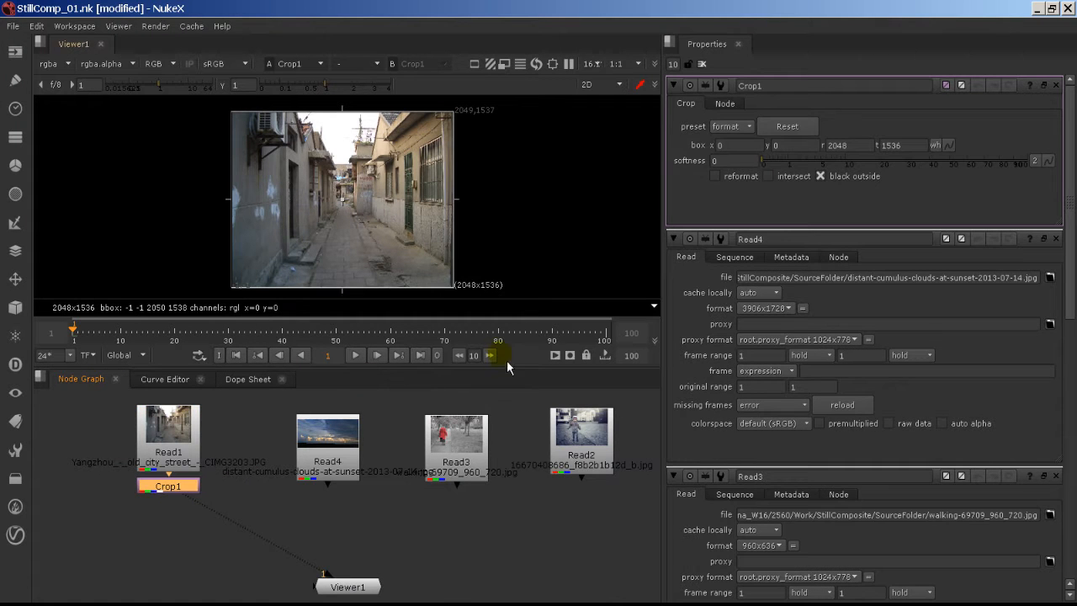
- Set the Crop node's box to r 1280 and t 720 over the Yangzhou street image
left_click_drag(874, 148, 822, 149)
left_click_drag(913, 149, 758, 179)
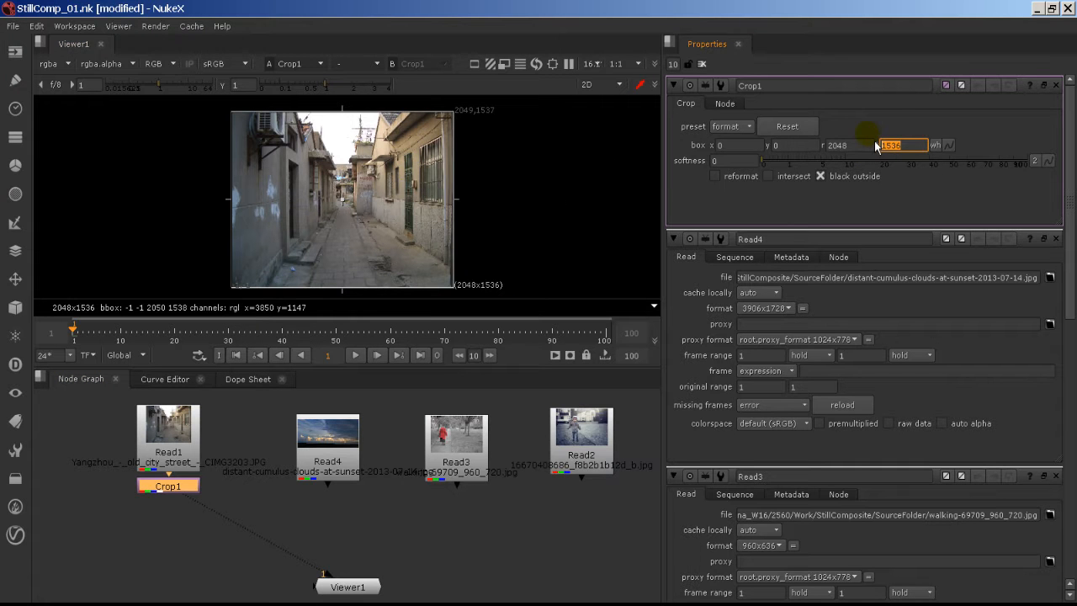
left_click_drag(877, 145, 787, 145)
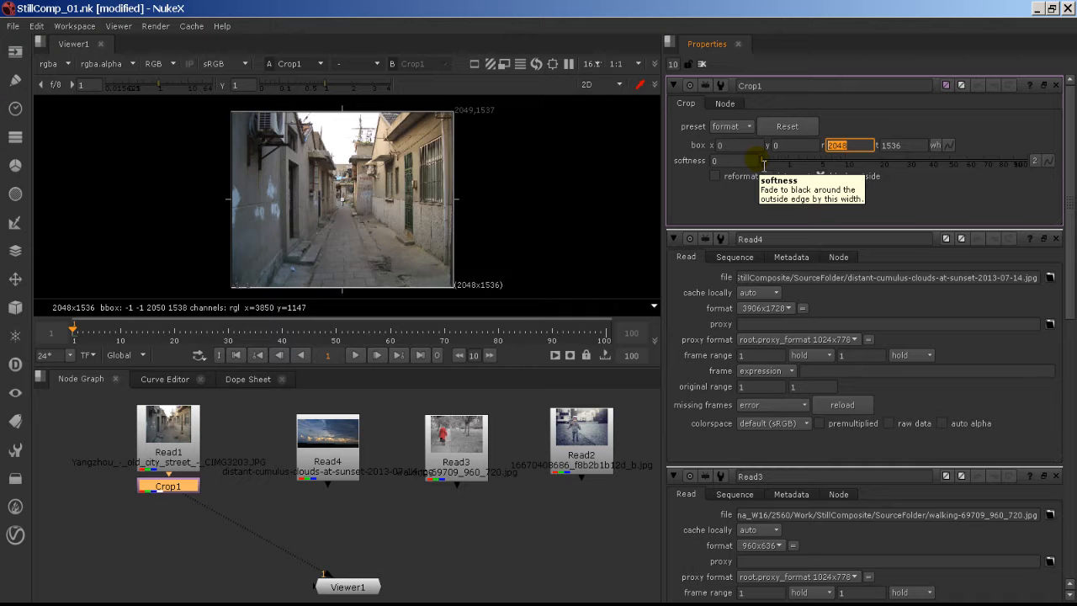
type("1280")
key("Tab")
key("Return")
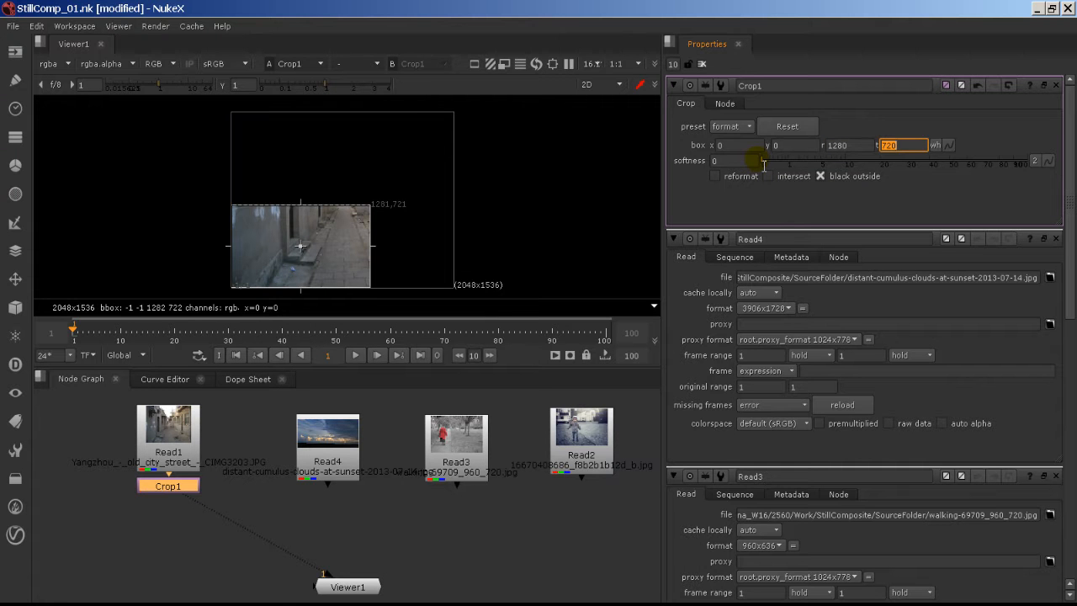
- Move the crop box to about x 335, y 325, r 1615, t 1045, and enable reformat with black outside off
left_click(325, 248)
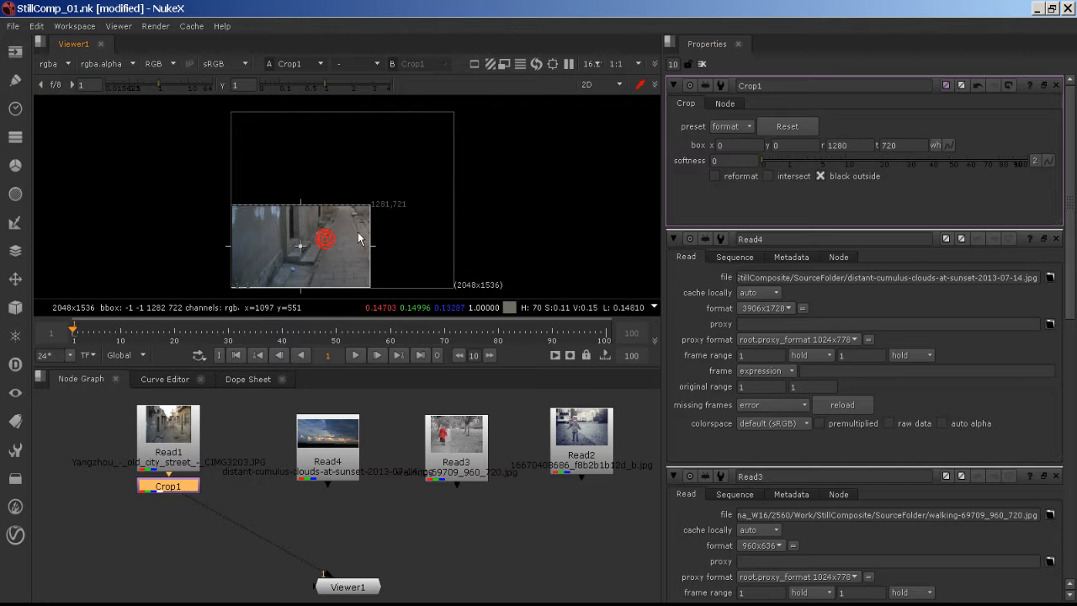
left_click_drag(311, 251, 347, 215)
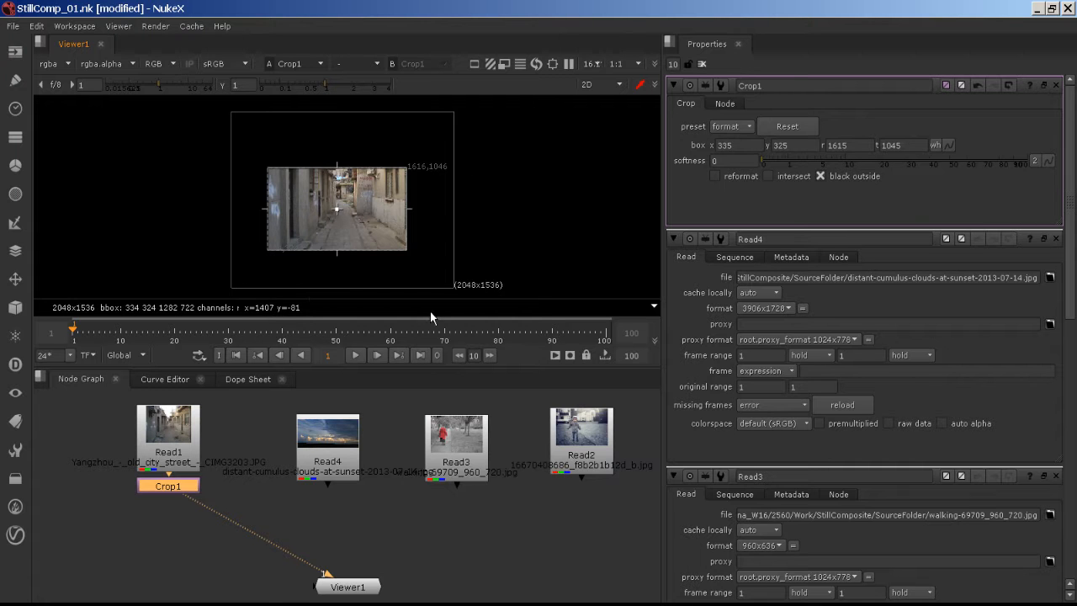
left_click(752, 185)
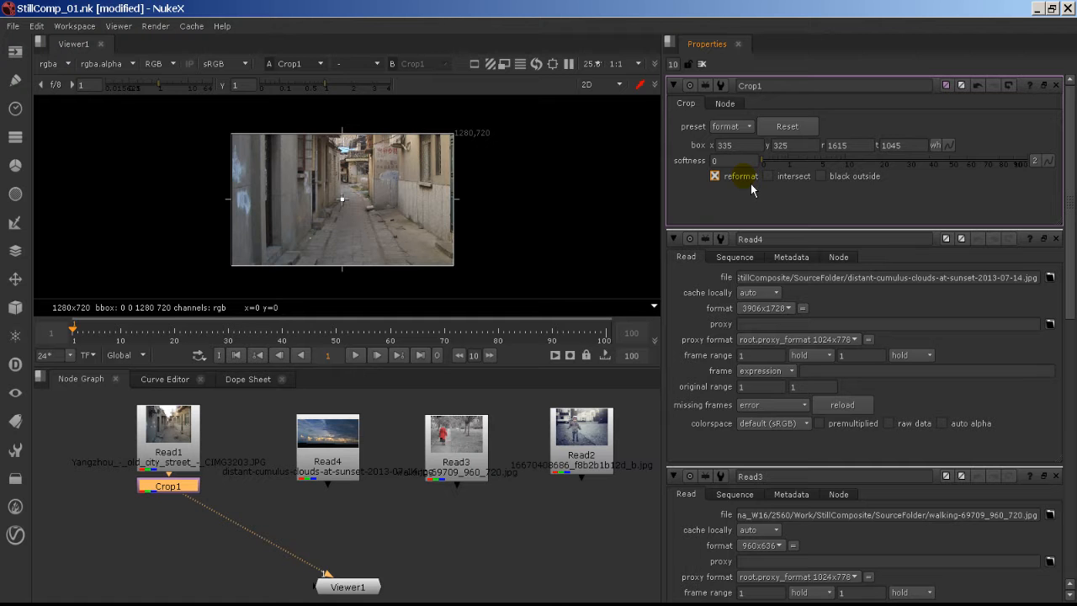
left_click(245, 197)
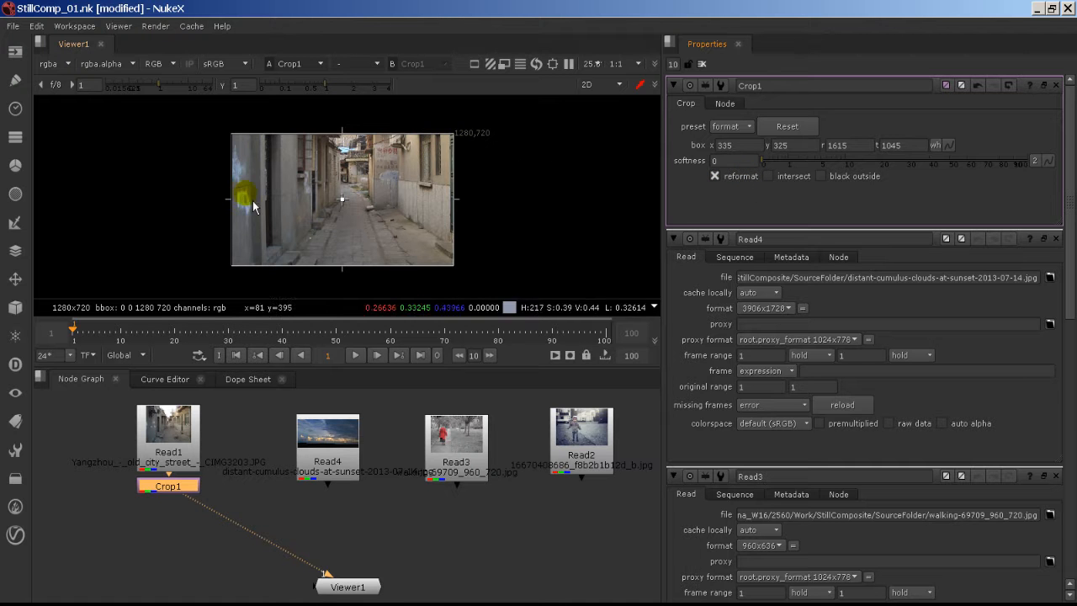
left_click(336, 202)
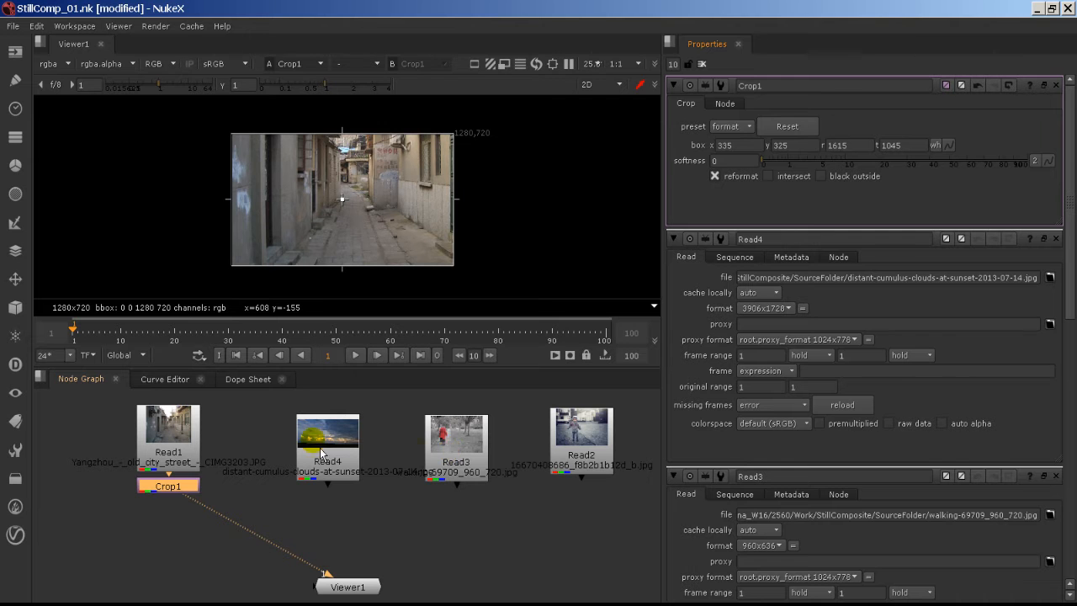
- Show the walking woman Read node in Viewer1 for comparison, and return the viewer to the Crop node
left_click(455, 436)
key("1")
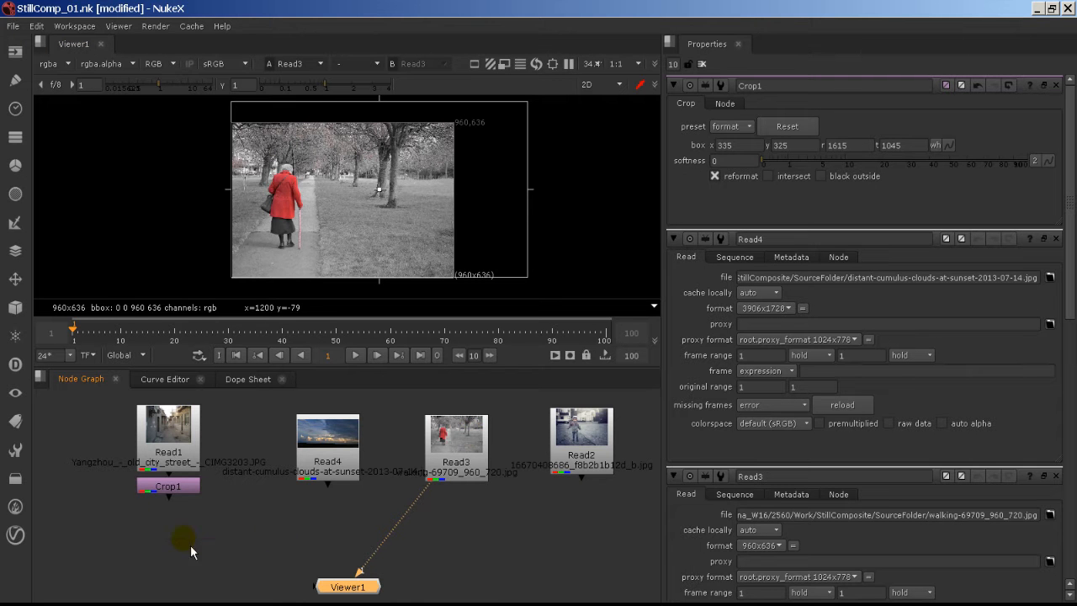
left_click(173, 491)
key("1")
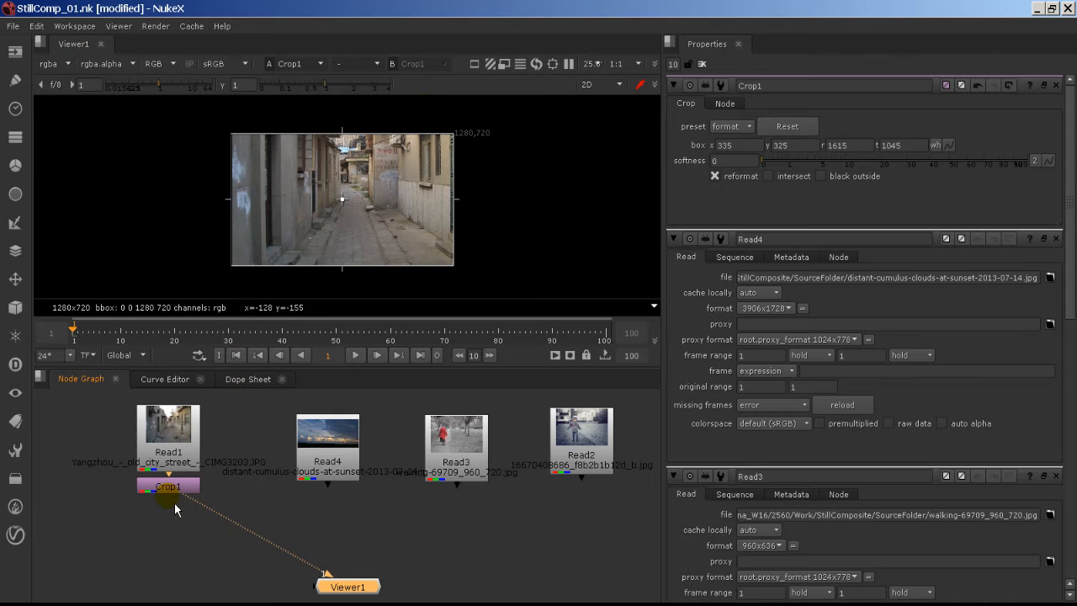
- Move the Crop node lower and insert a Transform node between it and the Yangzhou street Read node
left_click_drag(174, 495, 173, 564)
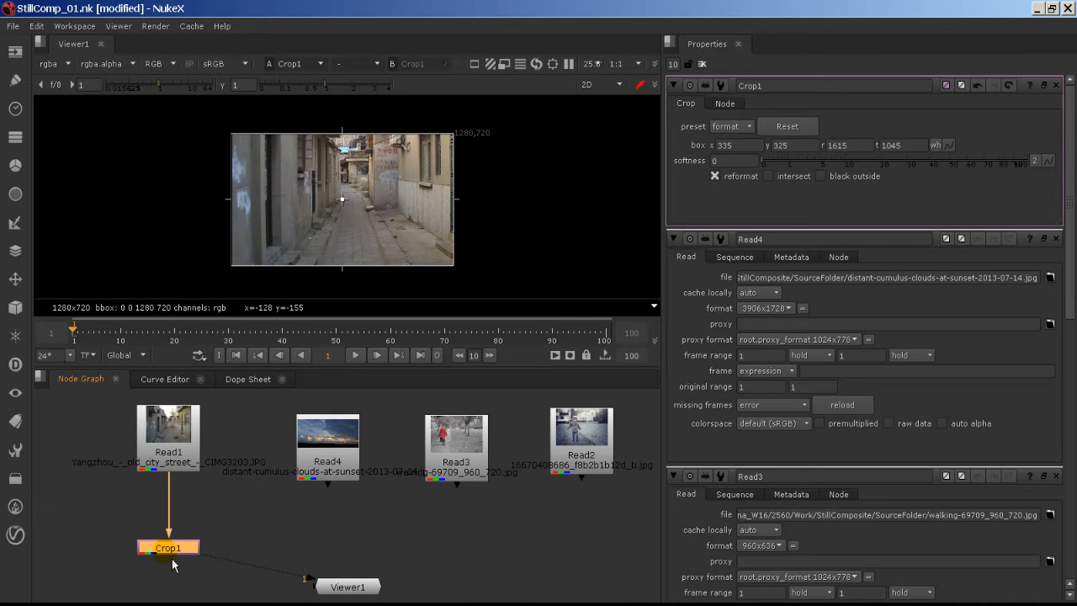
left_click(181, 442)
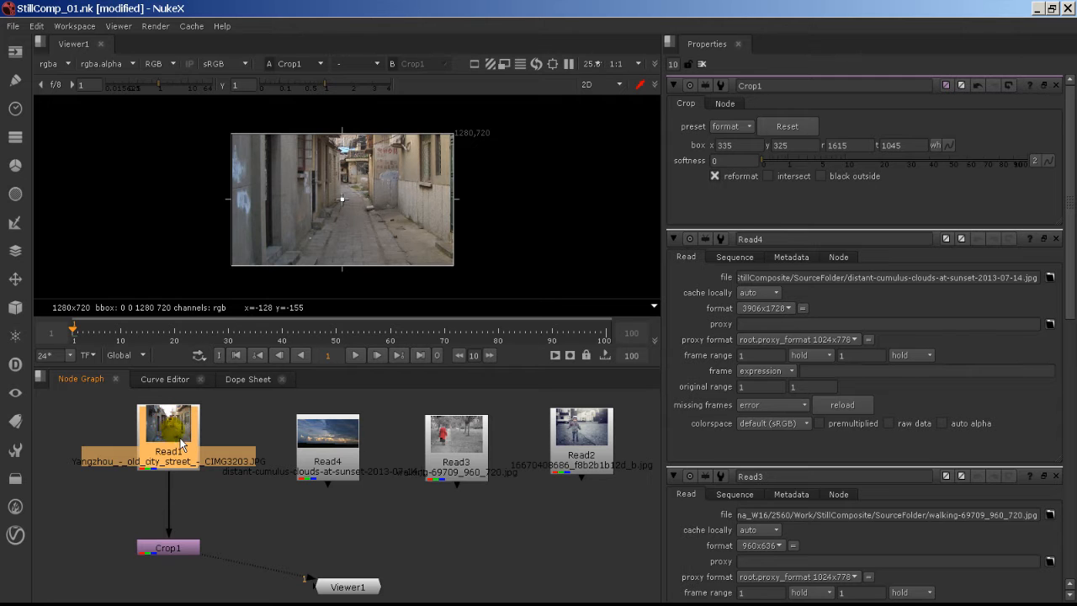
key("Tab")
type("tra")
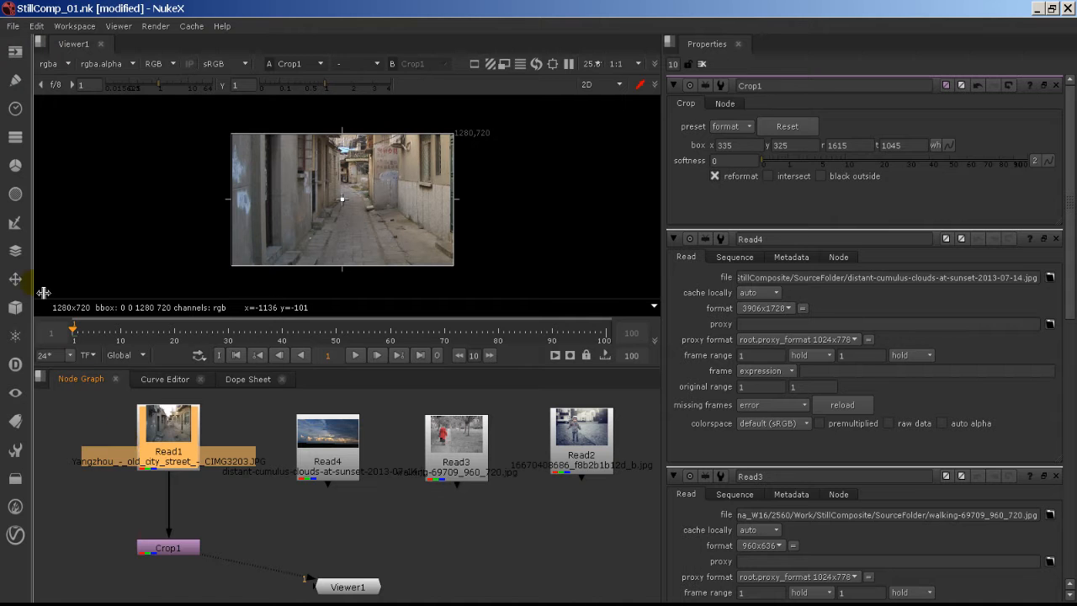
left_click(15, 282)
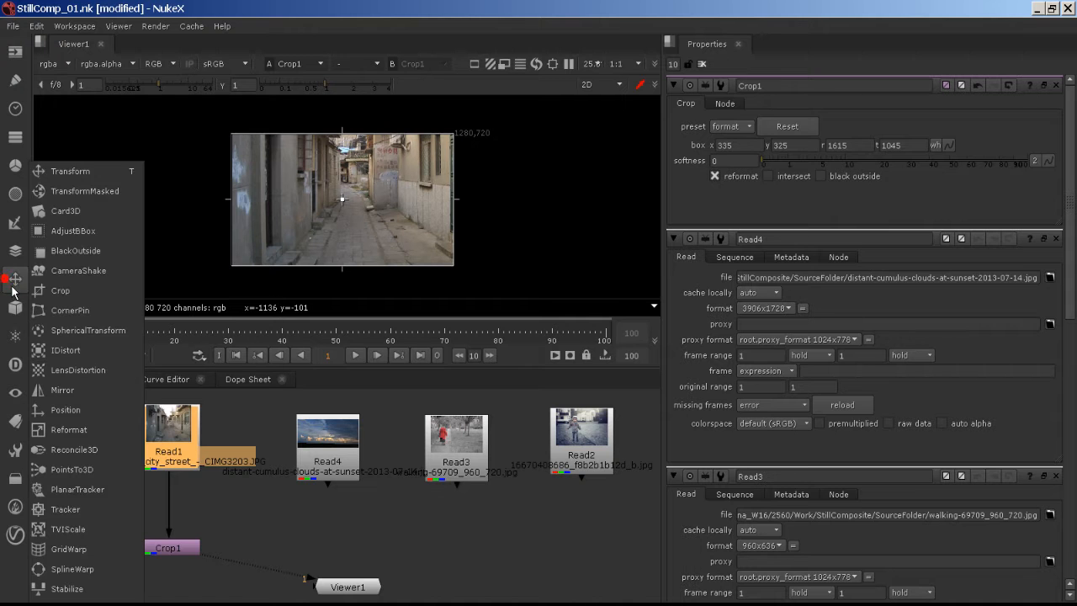
left_click(67, 177)
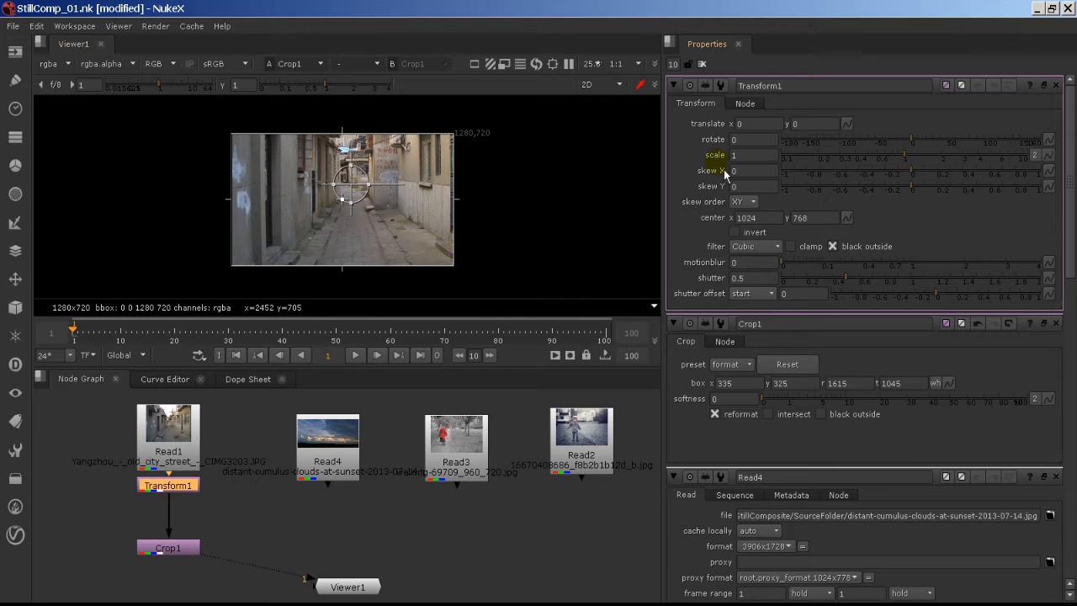
- Scale the street image to 0.64 with the Transform node and translate it to about x -46, y -86
left_click_drag(345, 194, 388, 198)
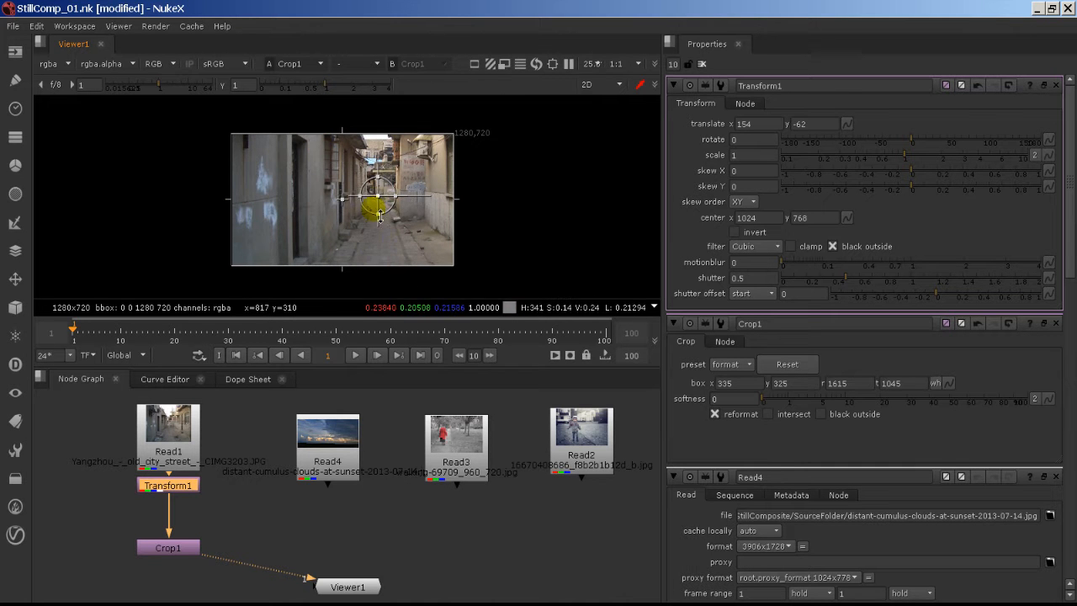
left_click_drag(378, 197, 352, 199)
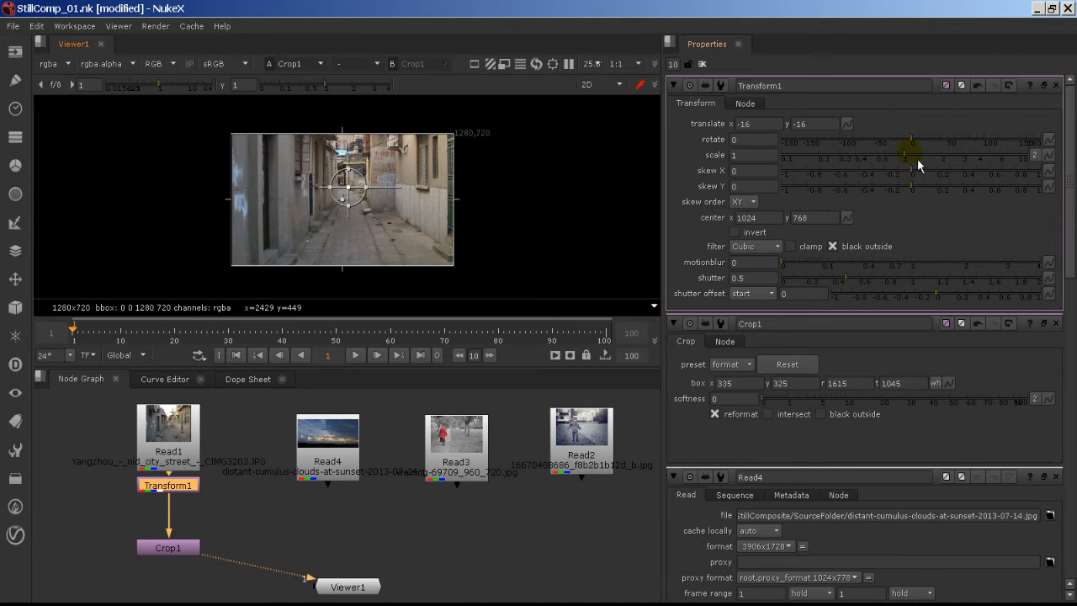
mouse_move(903, 159)
left_mouse_down()
mouse_move(877, 160)
mouse_move(887, 162)
left_mouse_up()
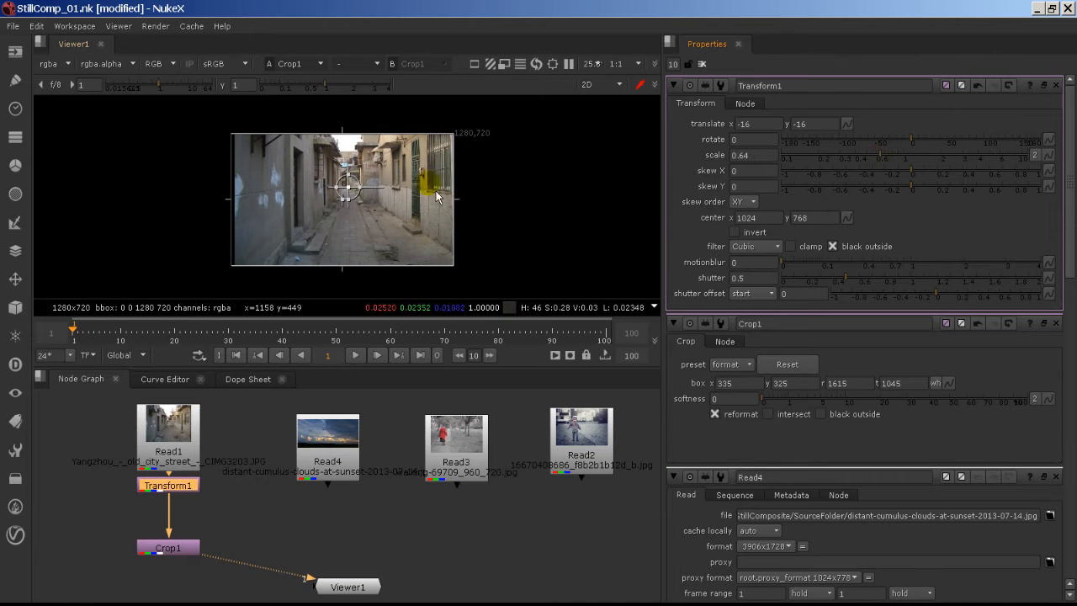
mouse_move(357, 197)
left_mouse_down()
mouse_move(348, 188)
mouse_move(352, 218)
left_mouse_up()
scroll(522, 193, "up", 2)
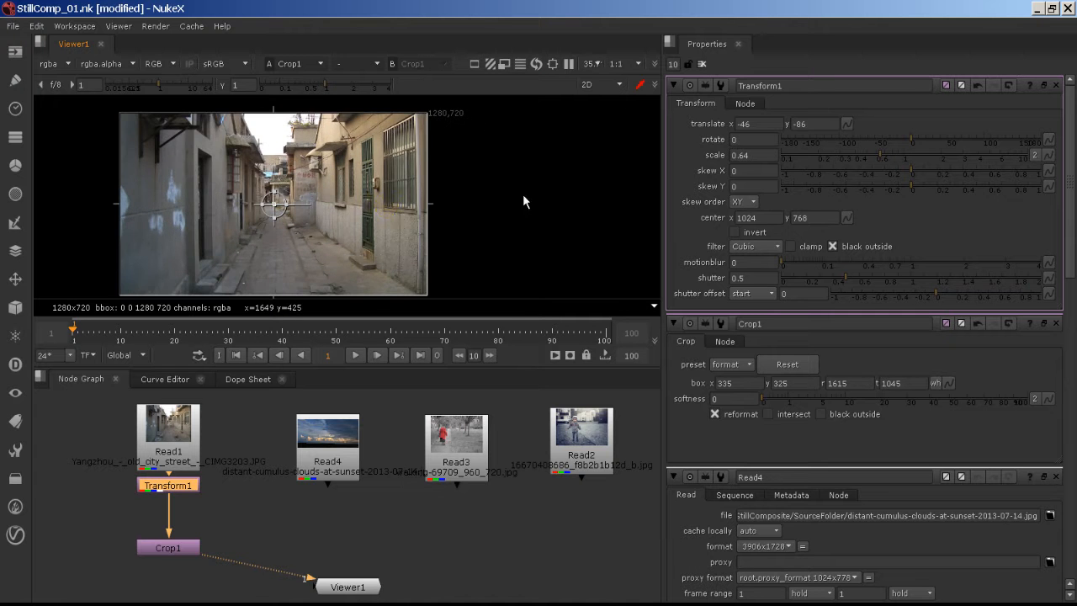
scroll(485, 195, "up", 3)
scroll(381, 221, "up", 2)
middle_click_drag(381, 215, 638, 192)
scroll(639, 193, "down", 4)
scroll(639, 196, "down", 3)
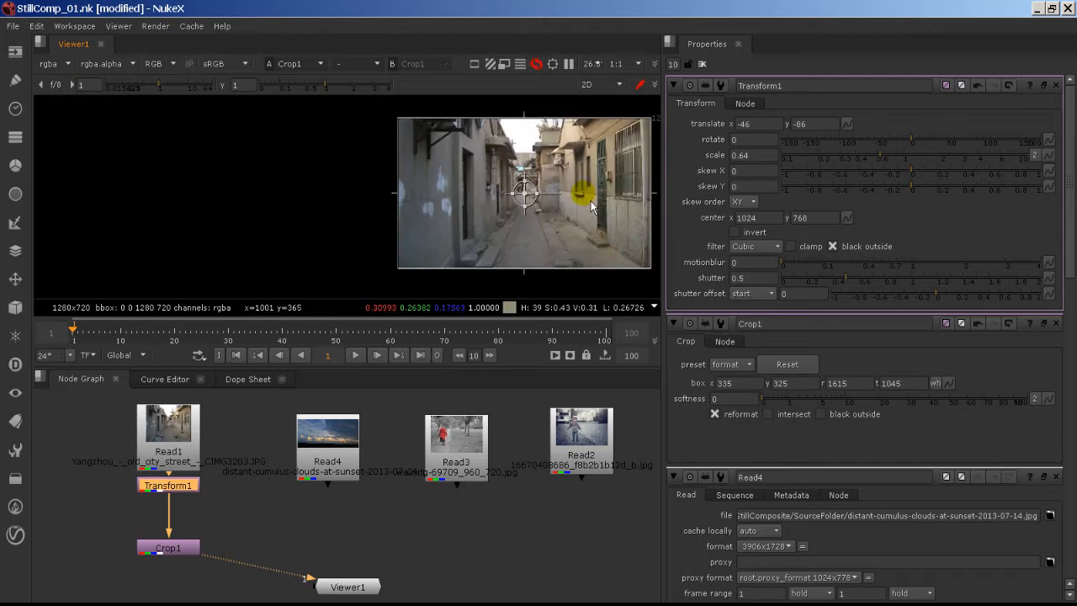
middle_click_drag(600, 198, 468, 217)
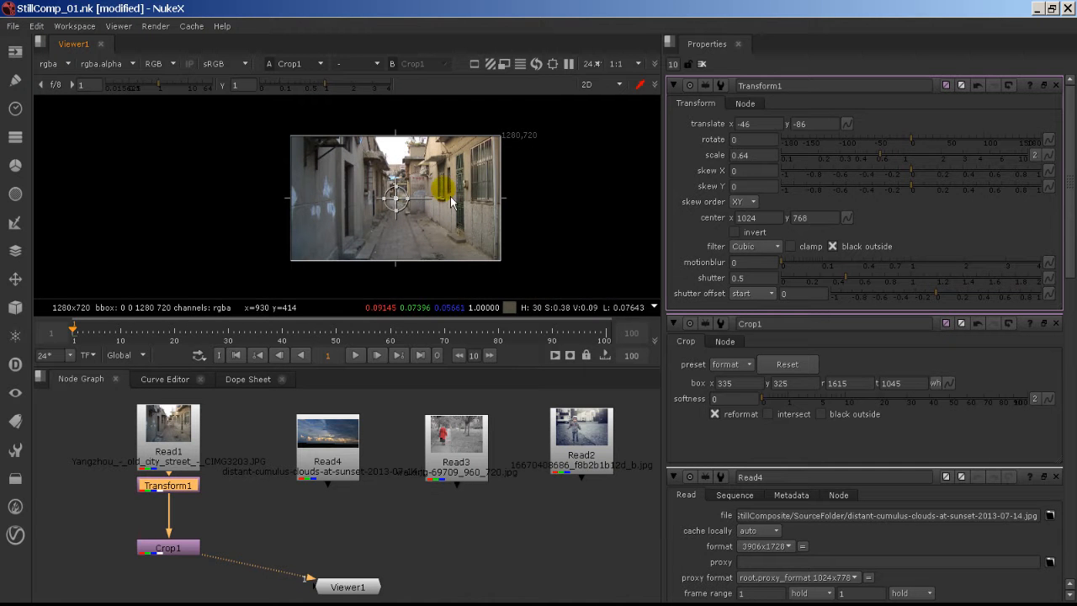
- Stack the Yangzhou street Read, Transform and Crop nodes closely in one column in the node graph
left_click_drag(176, 493, 175, 505)
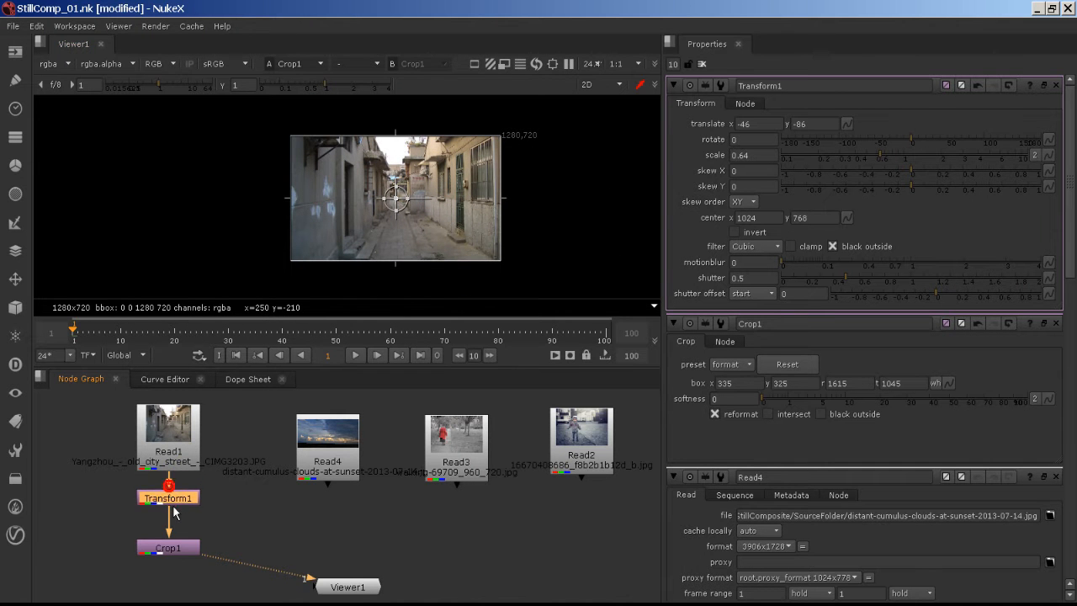
left_click_drag(176, 454, 176, 428)
left_click_drag(172, 498, 173, 481)
left_click_drag(173, 548, 178, 476)
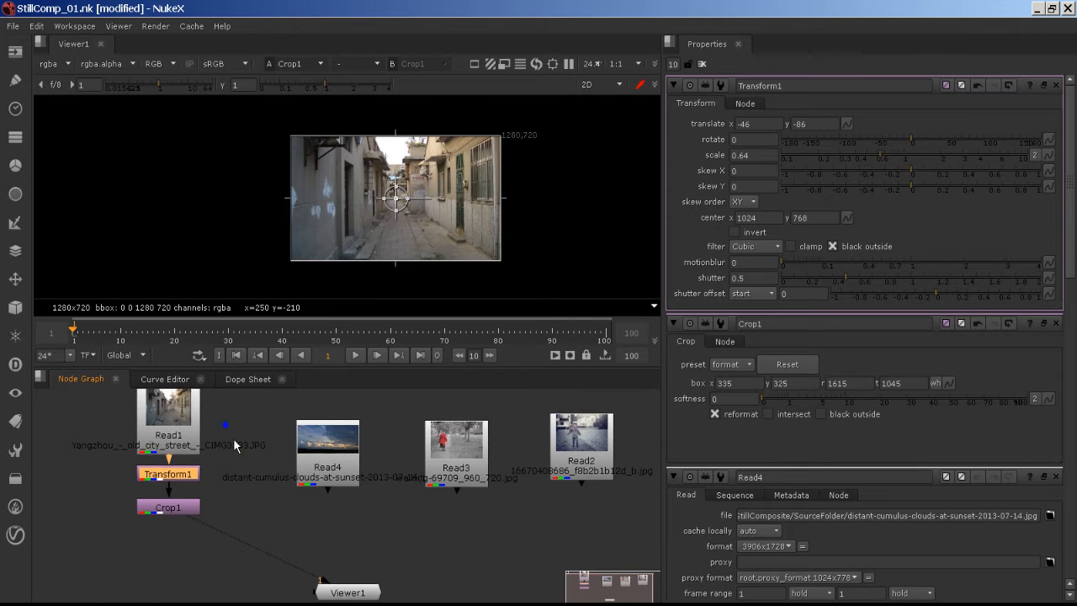
middle_click_drag(233, 439, 230, 466)
left_click(162, 452)
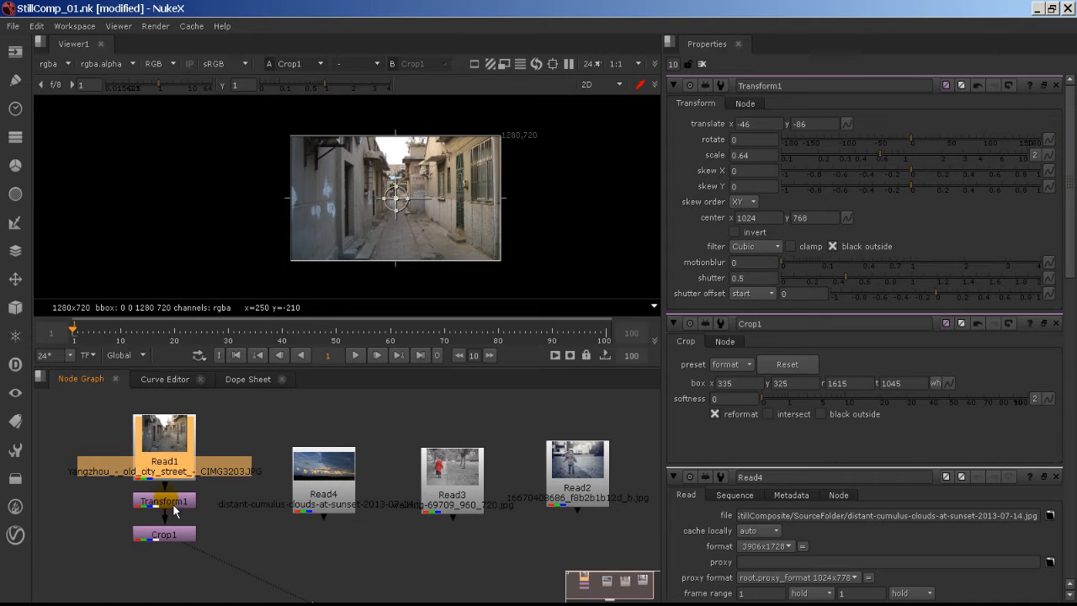
left_click(172, 503)
left_click(397, 356)
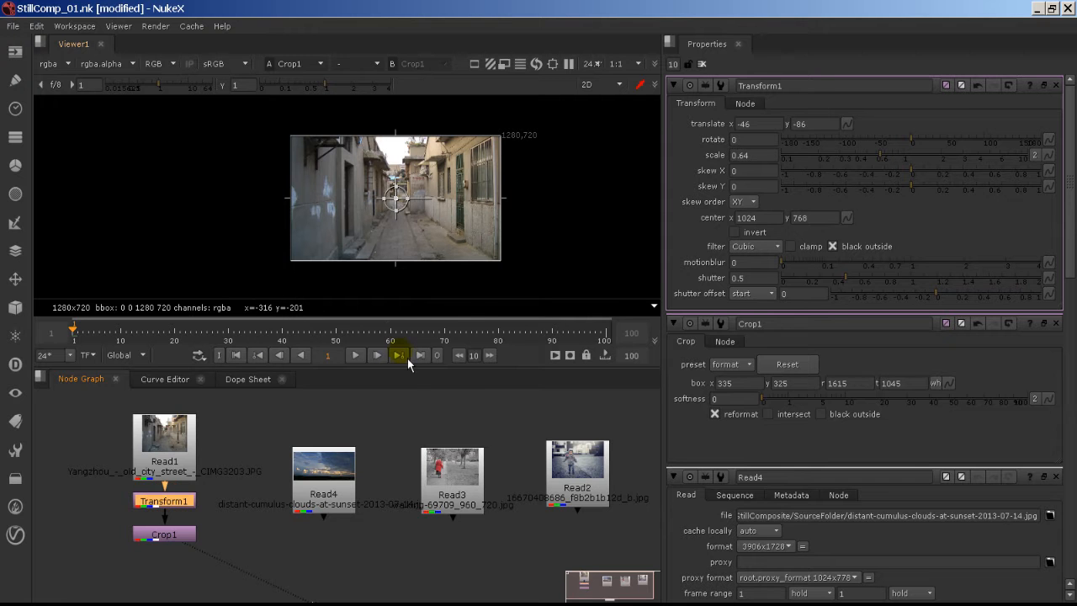
left_click(186, 535)
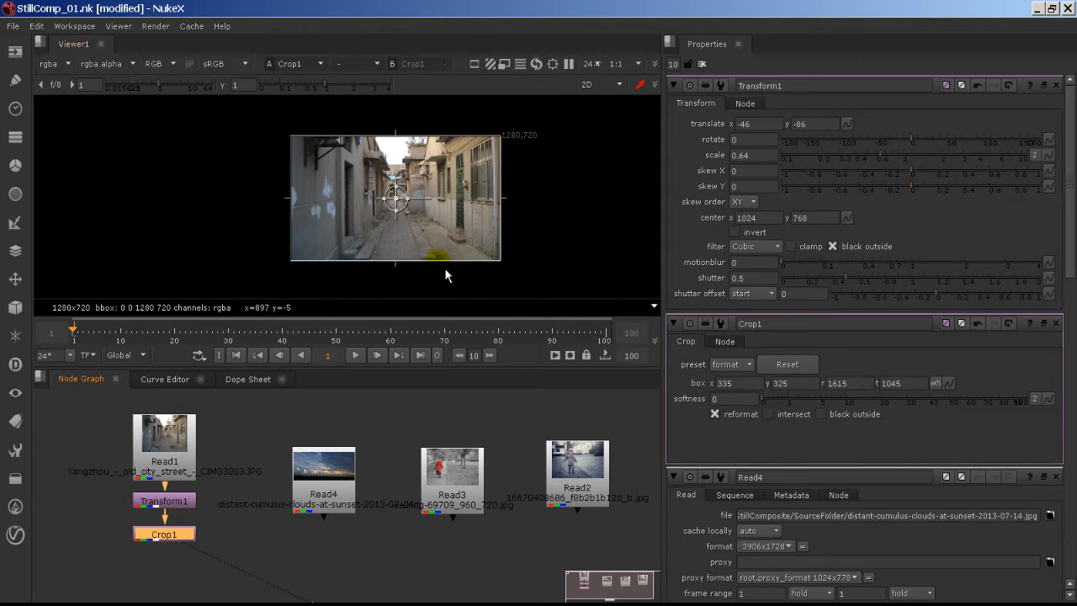
left_click(396, 219)
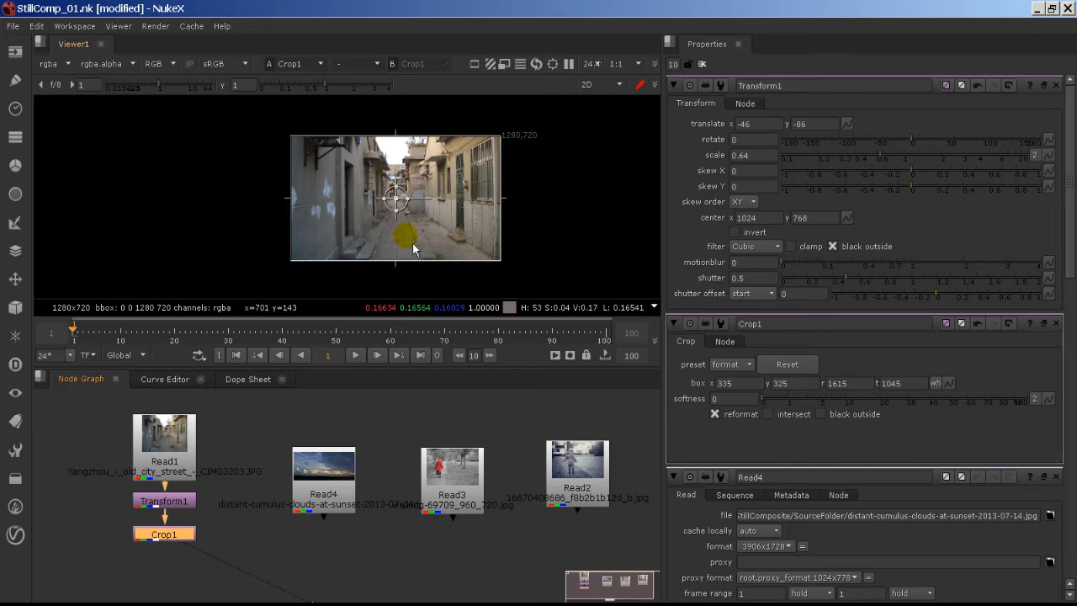
left_click(303, 432)
middle_click_drag(279, 567, 240, 524)
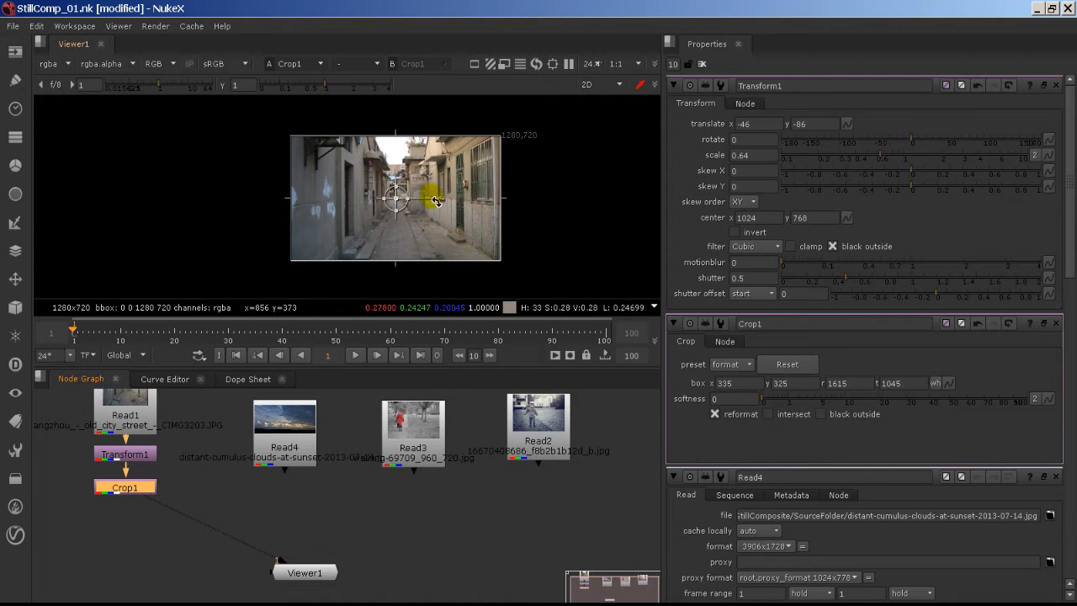
left_click(411, 145)
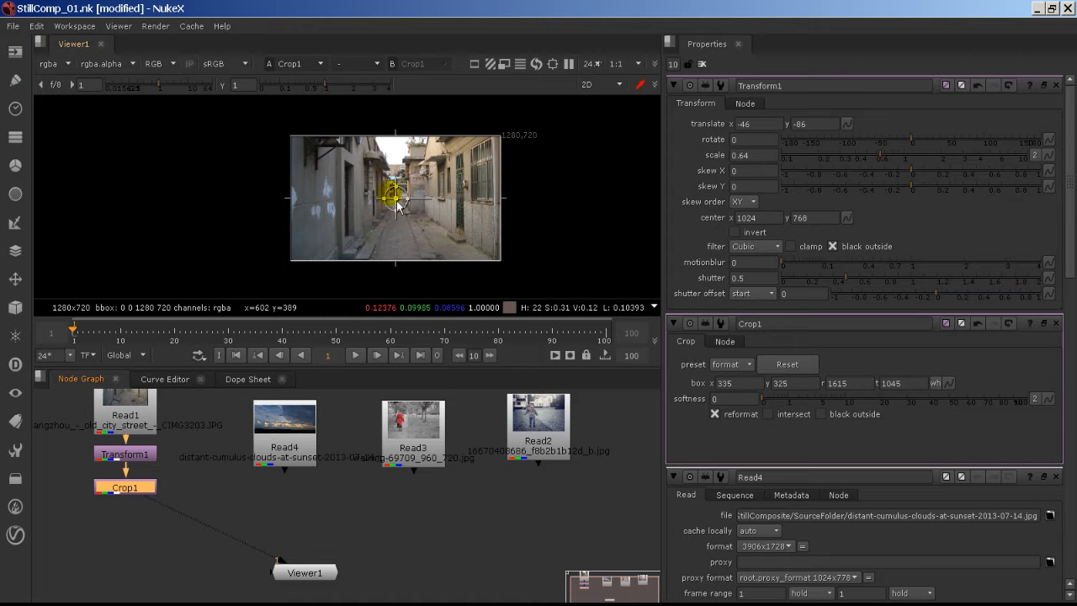
- Close all open node properties and examine the reframed street image without its on-screen handles
left_click(707, 65)
left_click(430, 150)
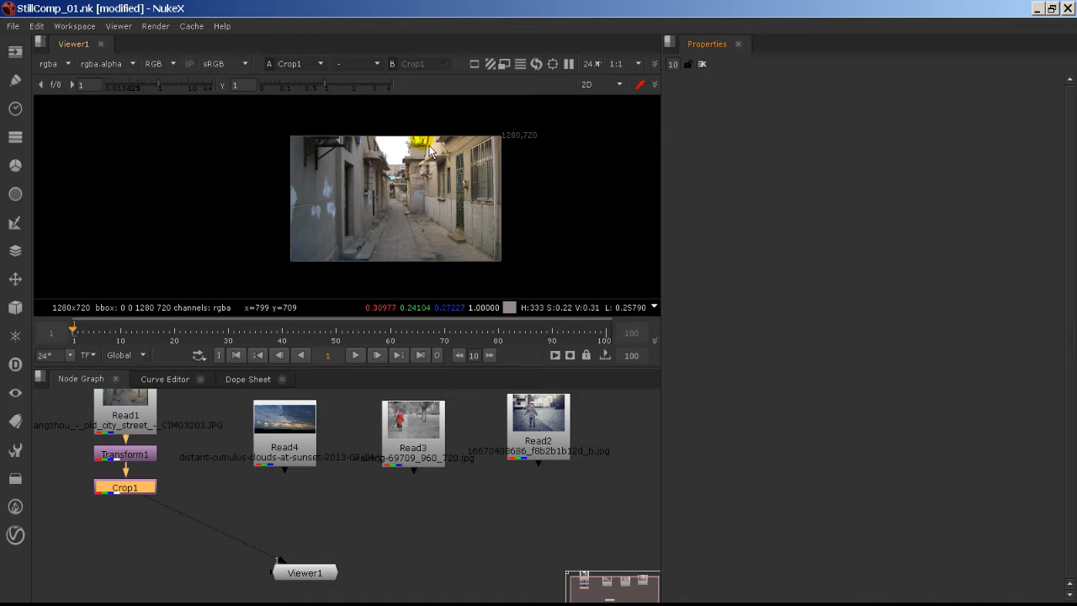
scroll(388, 208, "down", 1)
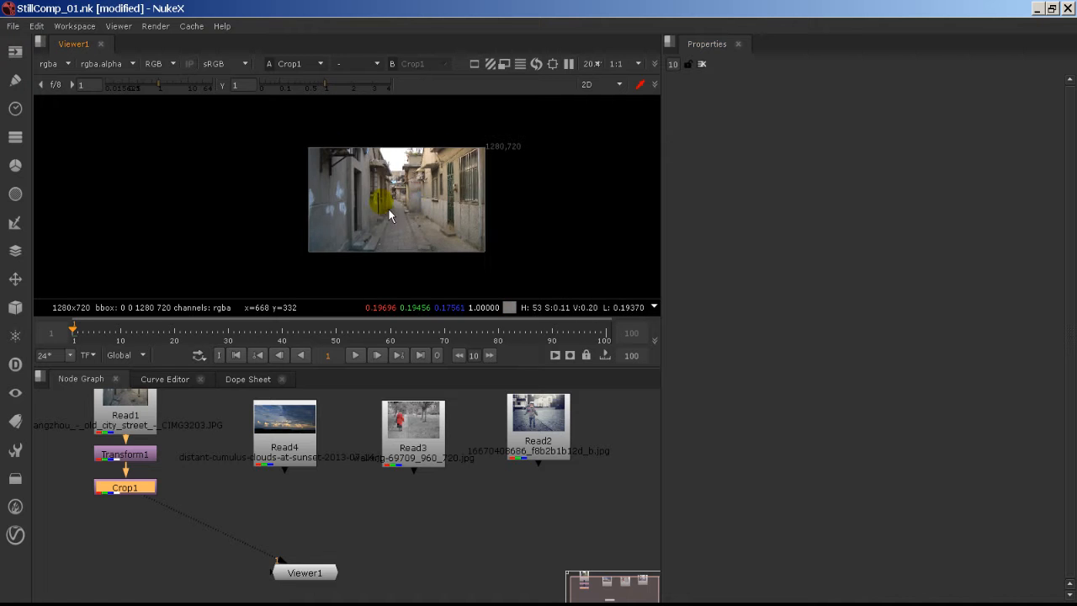
scroll(412, 210, "up", 3)
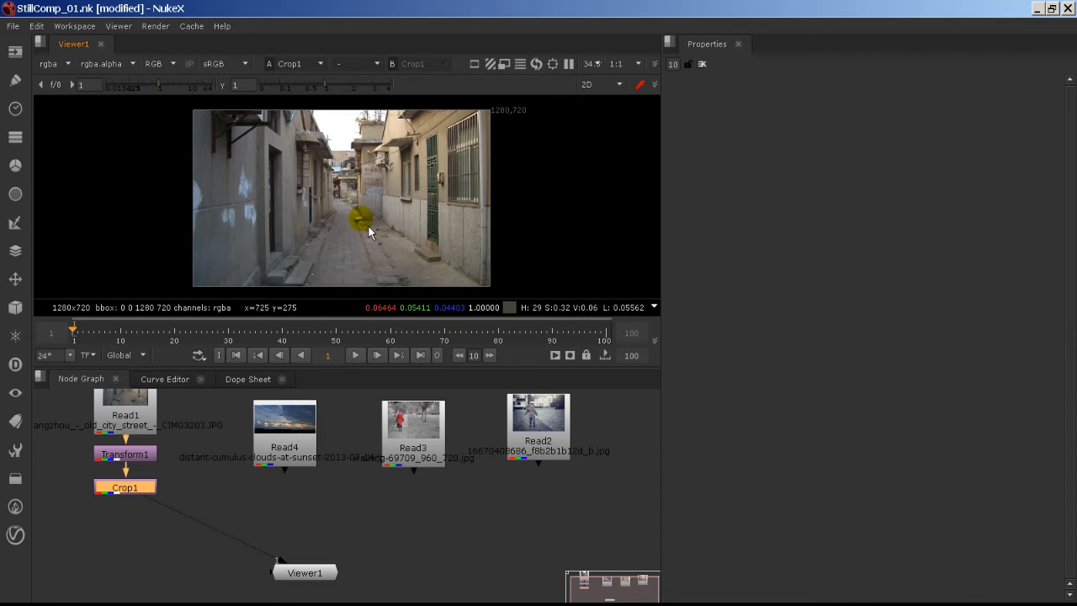
middle_click_drag(340, 199, 292, 220)
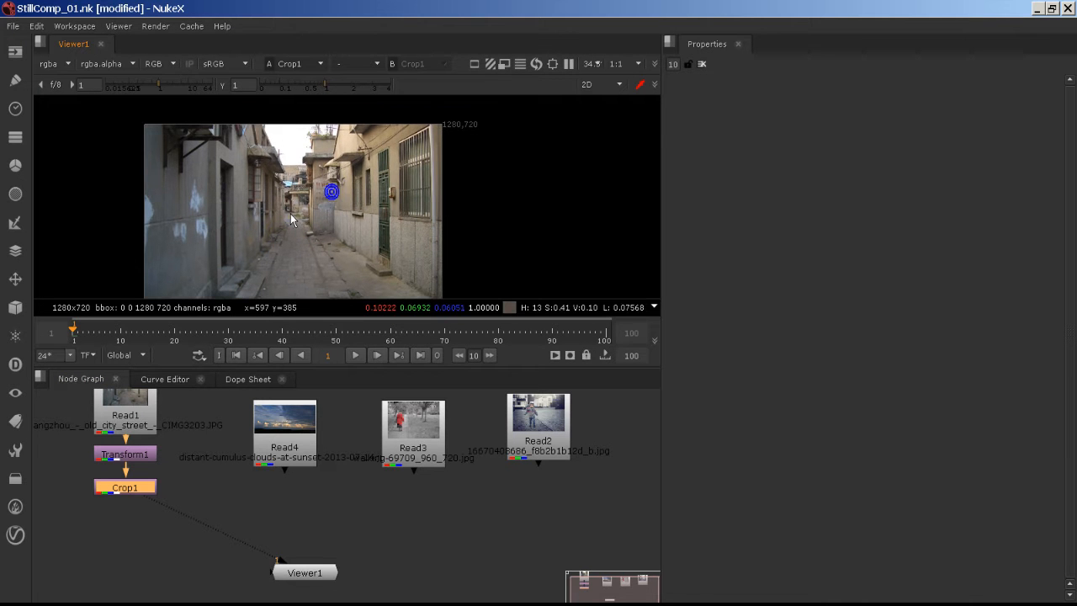
- Move the sunset clouds Read node up beside the street Read node and show it in Viewer1
left_click(297, 441)
mouse_move(297, 438)
left_mouse_down()
mouse_move(283, 438)
mouse_move(282, 425)
left_mouse_up()
middle_click_drag(297, 444, 362, 495)
left_click_drag(356, 493, 345, 449)
key("1")
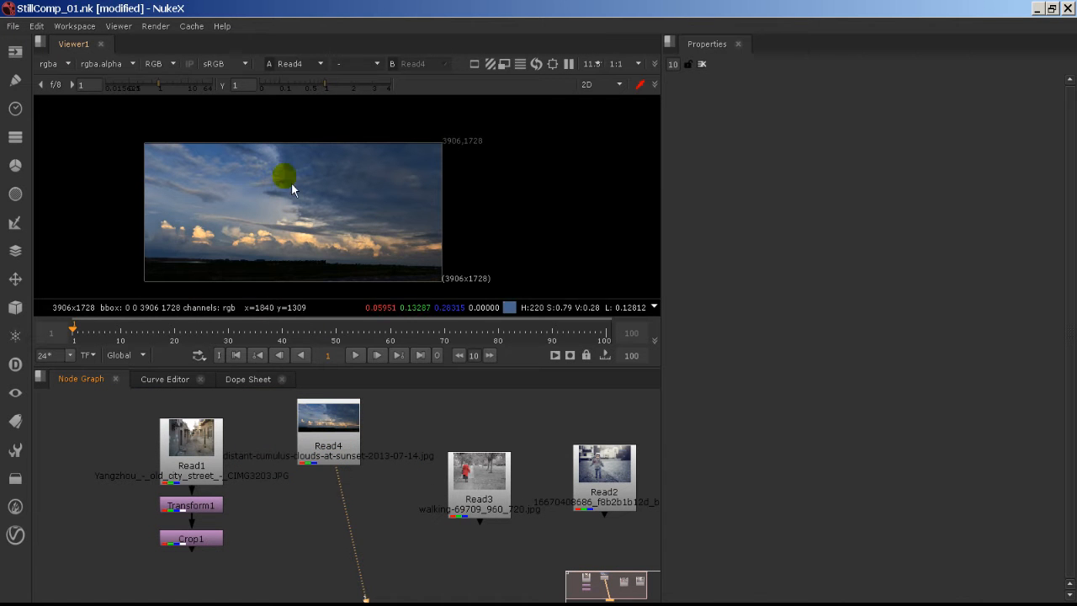
left_click(200, 541)
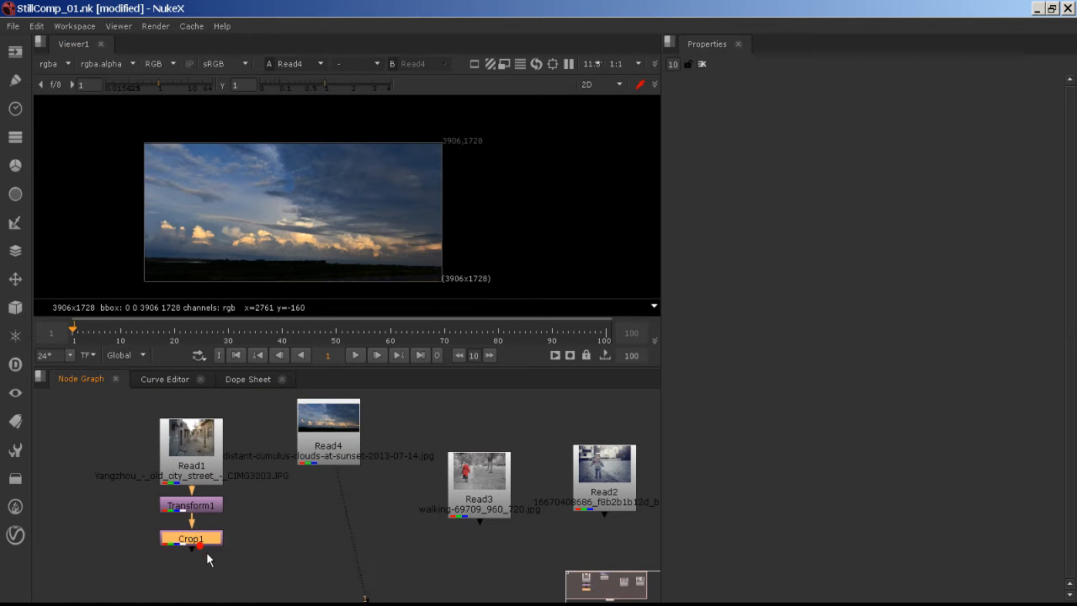
- Compare the sunset clouds, the original street image and the cropped street image in Viewer1
key("1")
left_click(346, 446)
key("1")
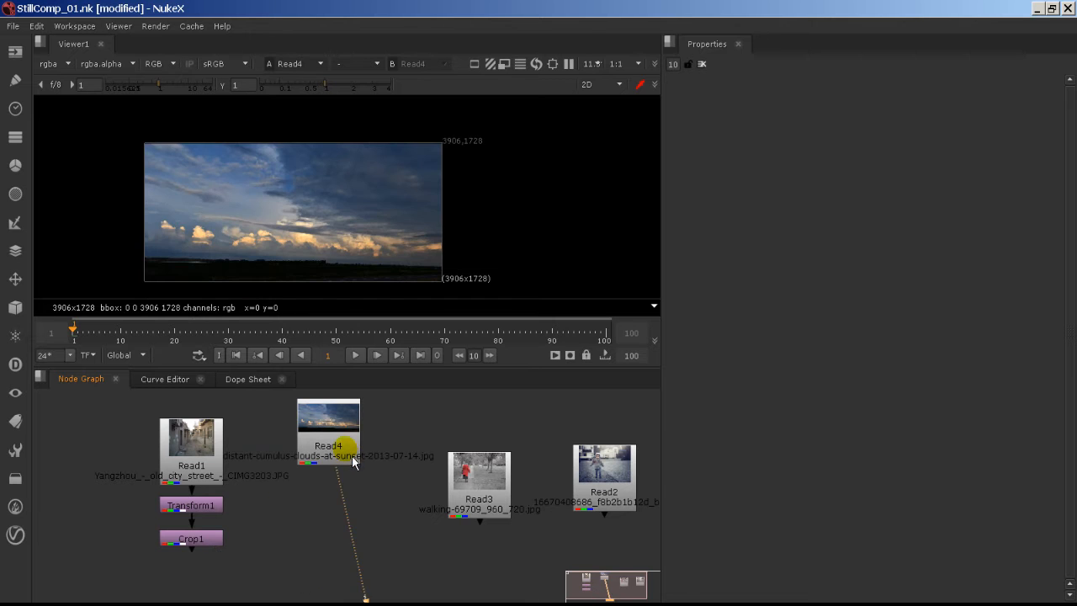
left_click(220, 539)
key("1")
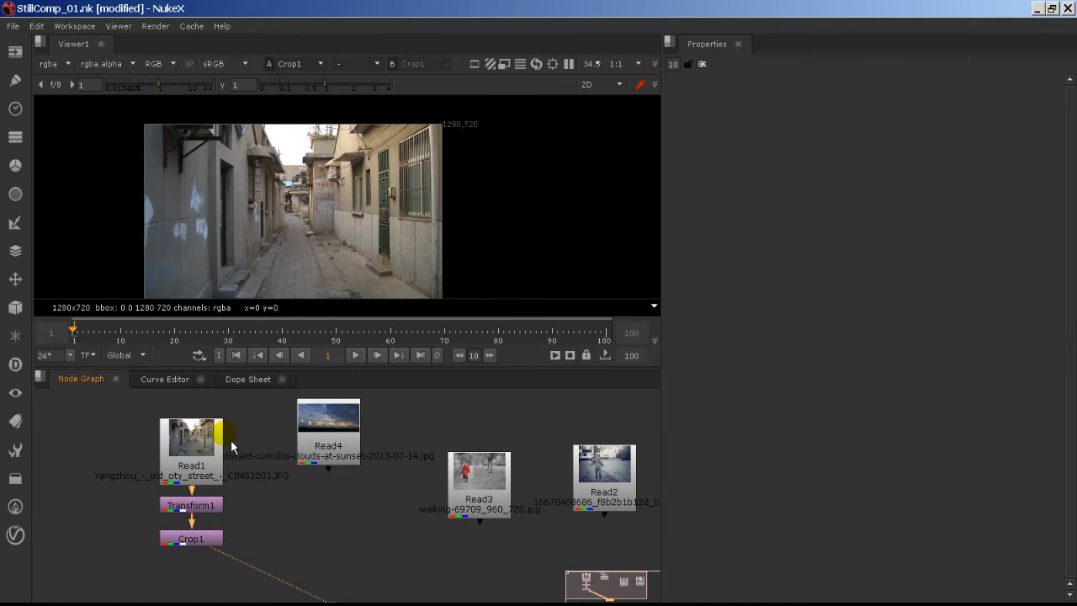
left_click_drag(320, 425, 324, 449)
left_click(192, 440)
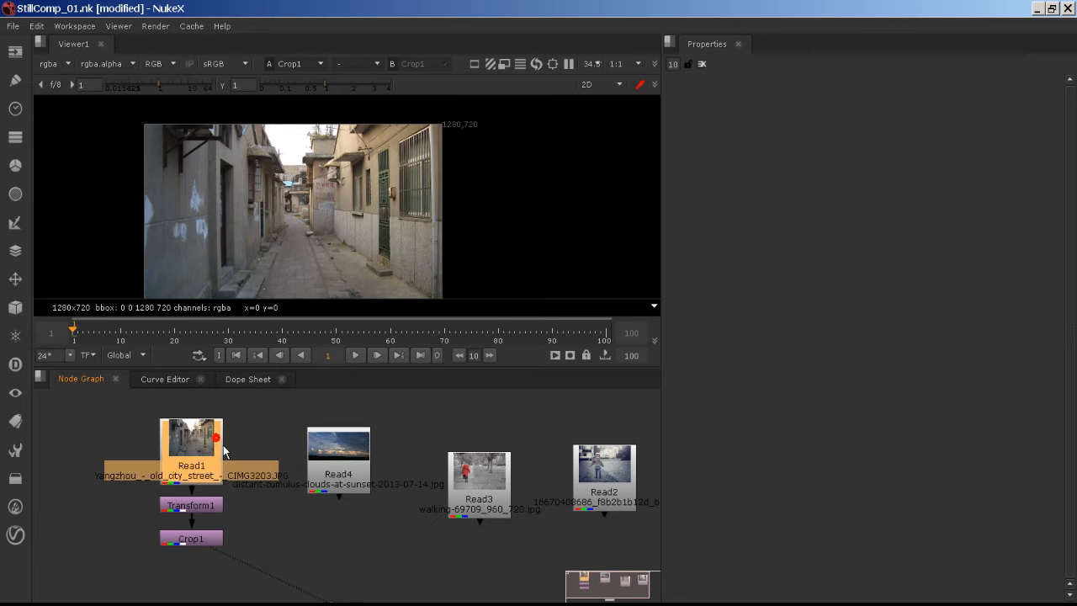
key("1")
left_click(191, 538)
key("1")
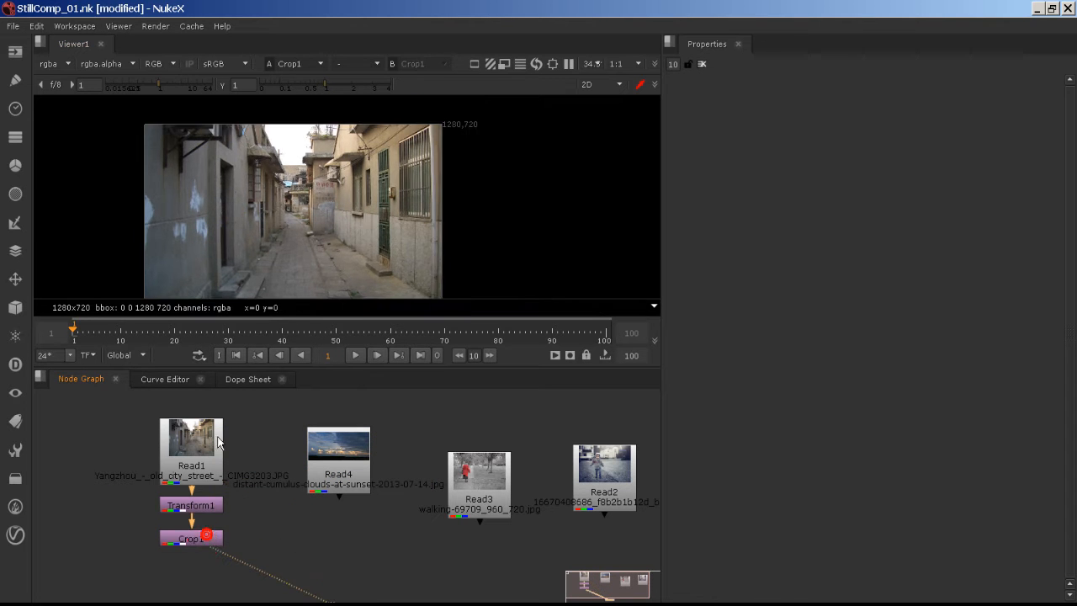
scroll(283, 200, "up", 4)
middle_click_drag(330, 163, 335, 253)
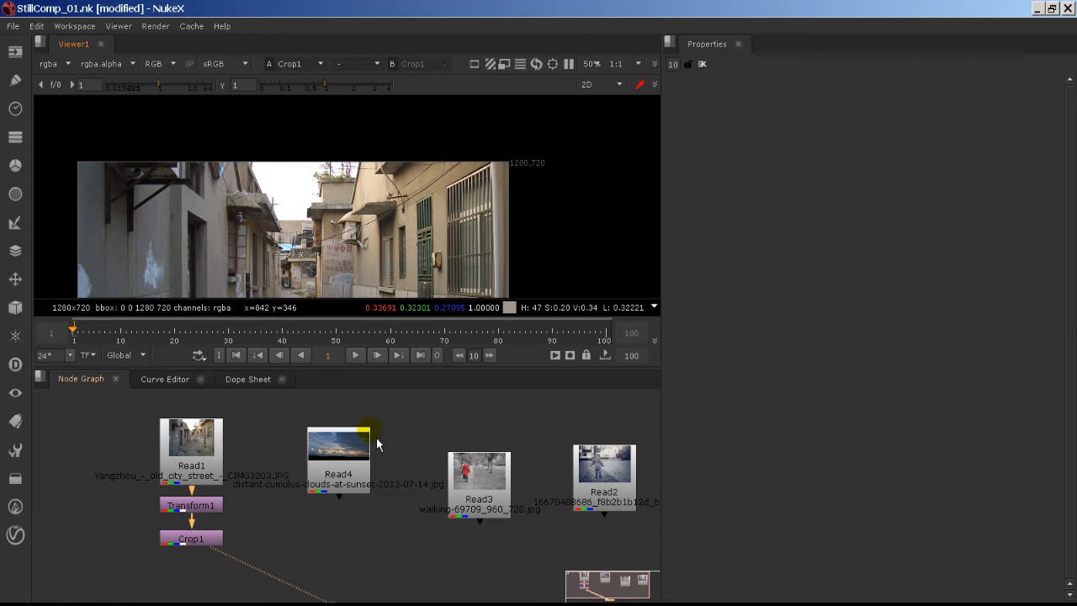
- Move the sunset clouds Read node slightly lower and add a Keyer node after the street image's Crop node
left_click_drag(346, 458, 357, 494)
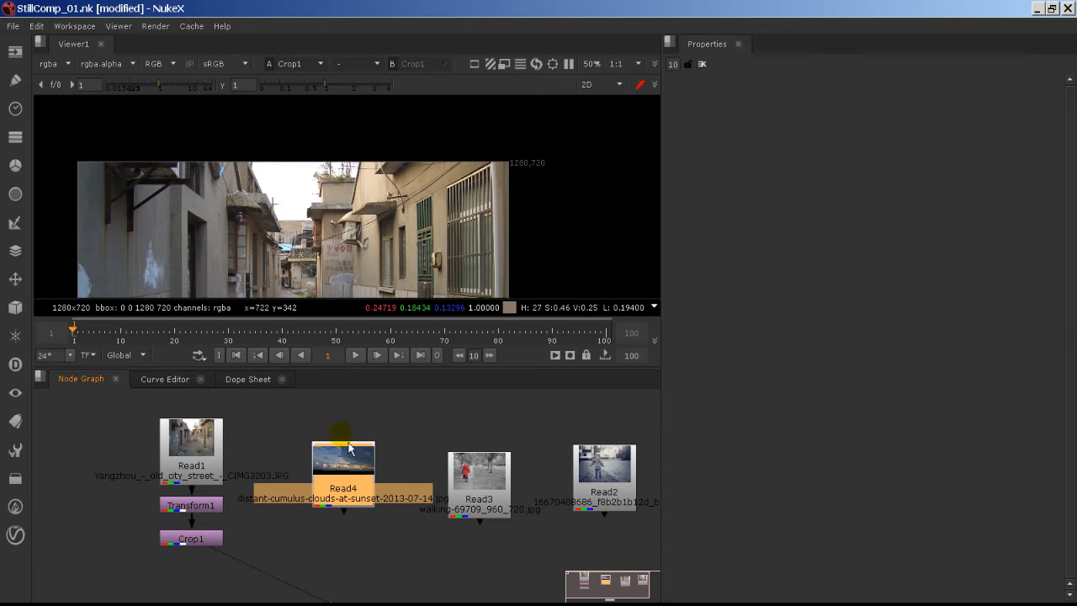
middle_click_drag(274, 542, 291, 491)
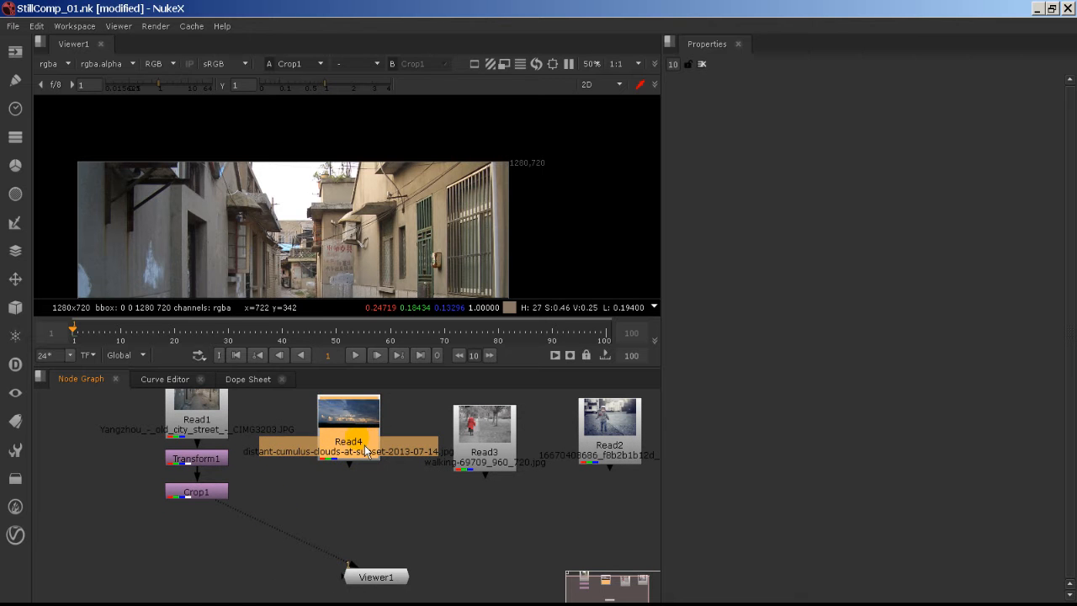
left_click(208, 497)
middle_click_drag(306, 480, 294, 548)
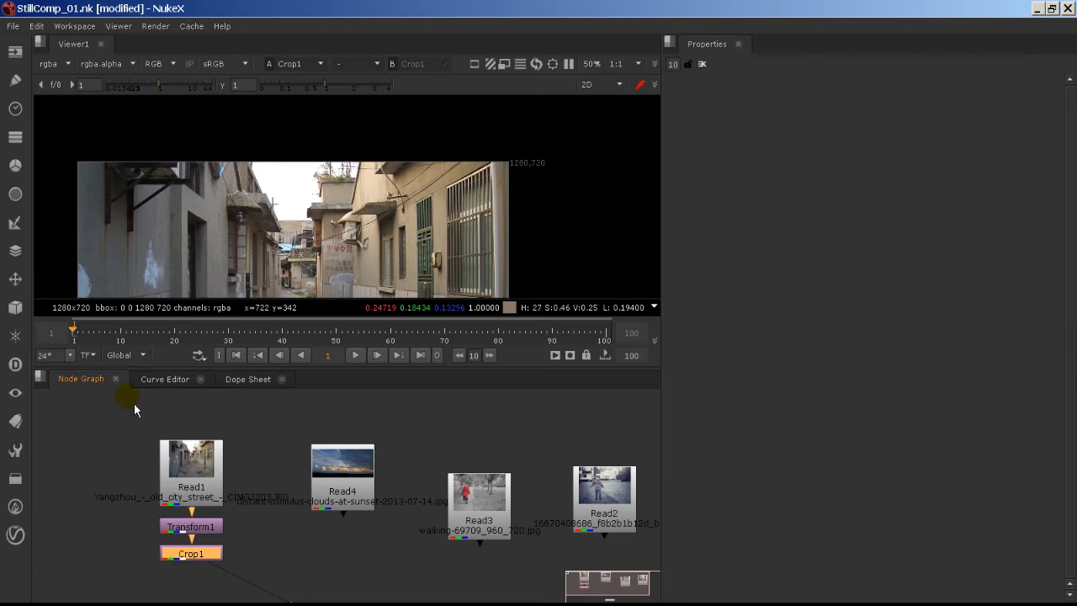
left_click(18, 239)
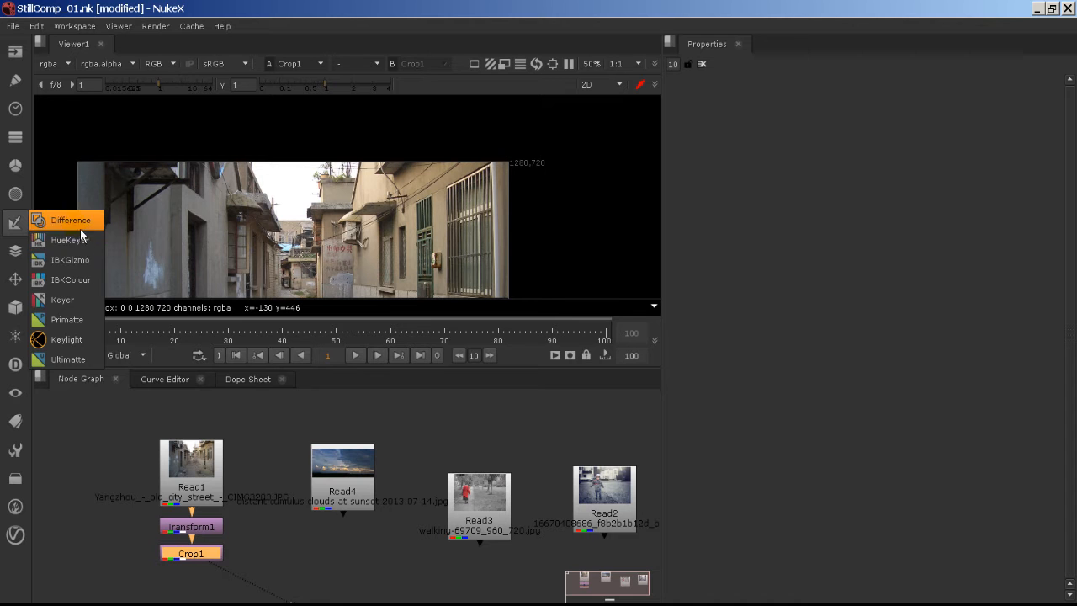
left_click(68, 303)
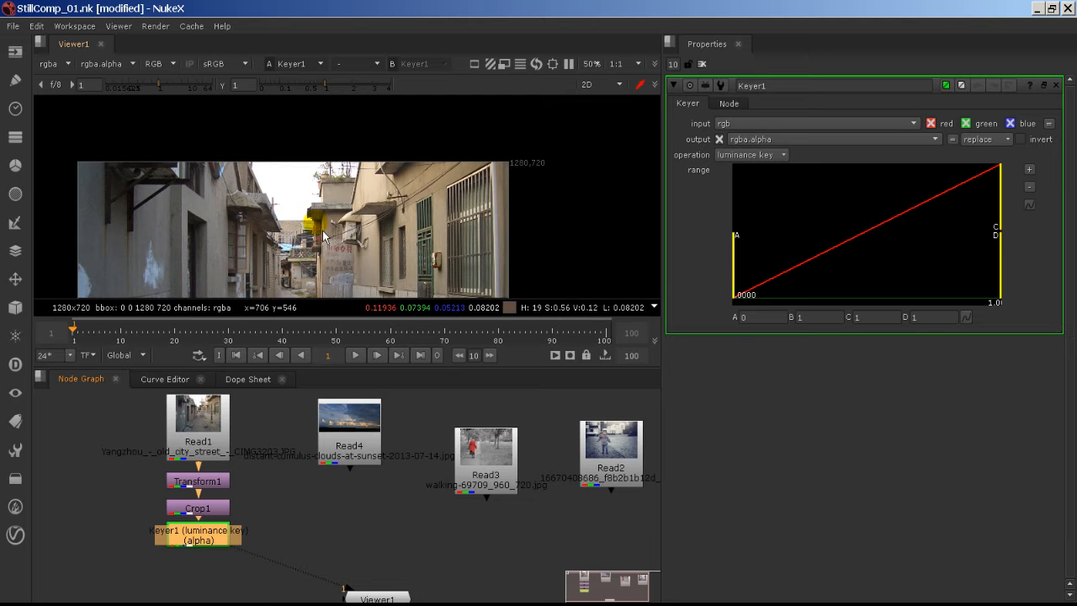
- Dock the Node Graph alongside Properties and enlarge the viewer pane over the Curve Editor and Dope Sheet area
left_click_drag(335, 371, 335, 472)
middle_click_drag(331, 362, 372, 229)
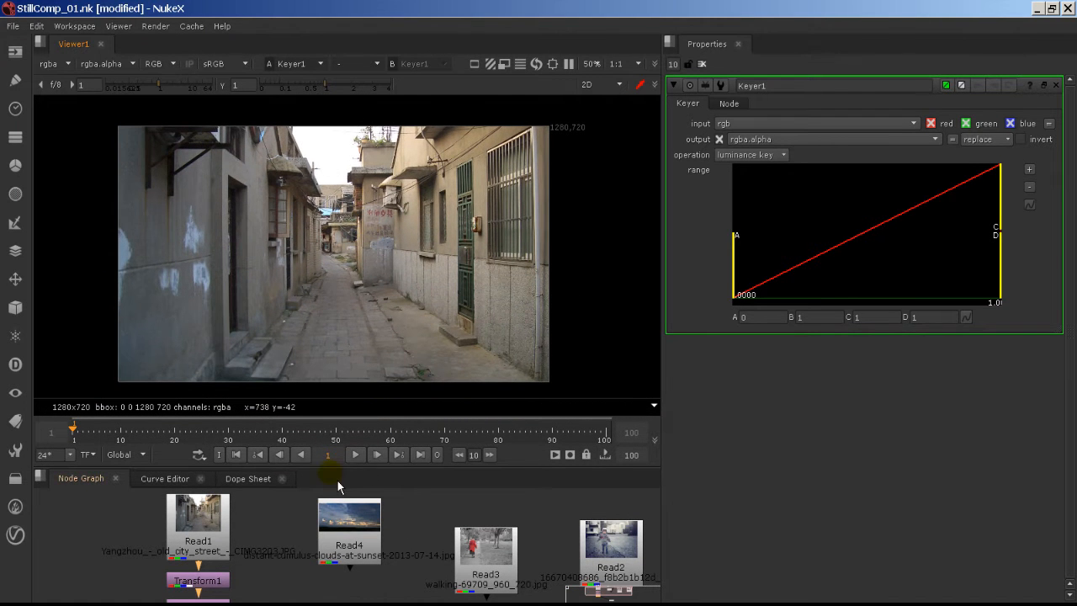
left_click_drag(74, 481, 709, 97)
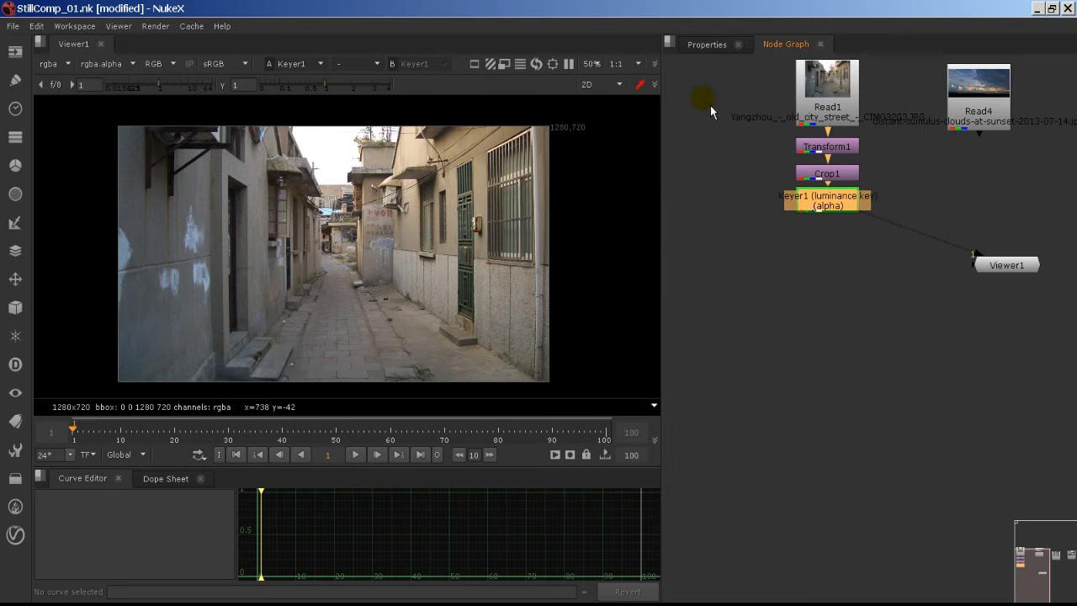
left_click(707, 44)
left_click(788, 46)
middle_click_drag(888, 143, 794, 225)
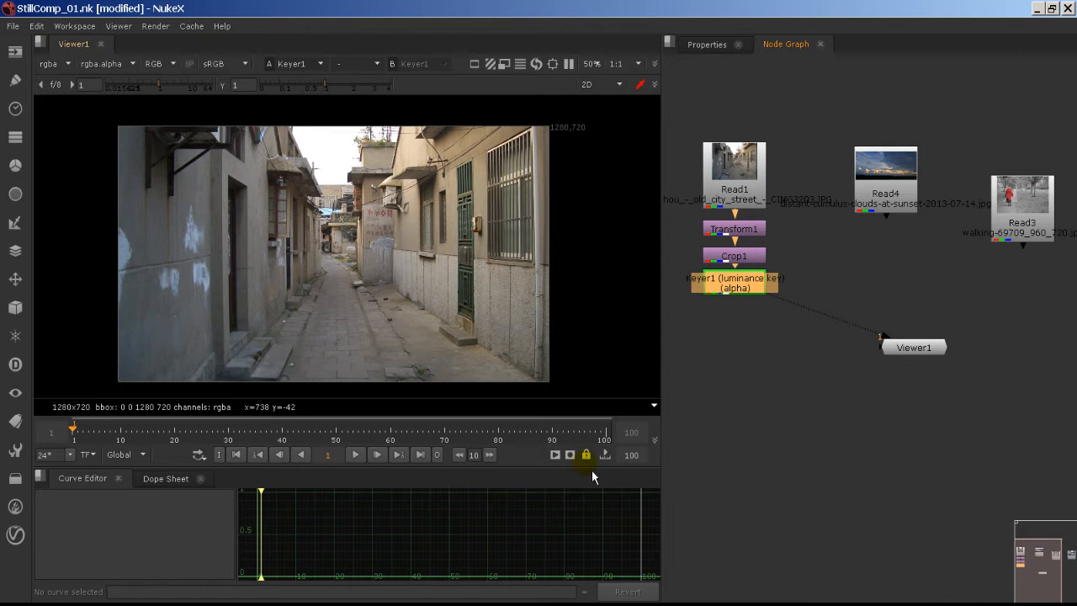
left_click_drag(592, 468, 595, 601)
middle_click_drag(533, 430, 582, 360)
scroll(580, 344, "up", 1)
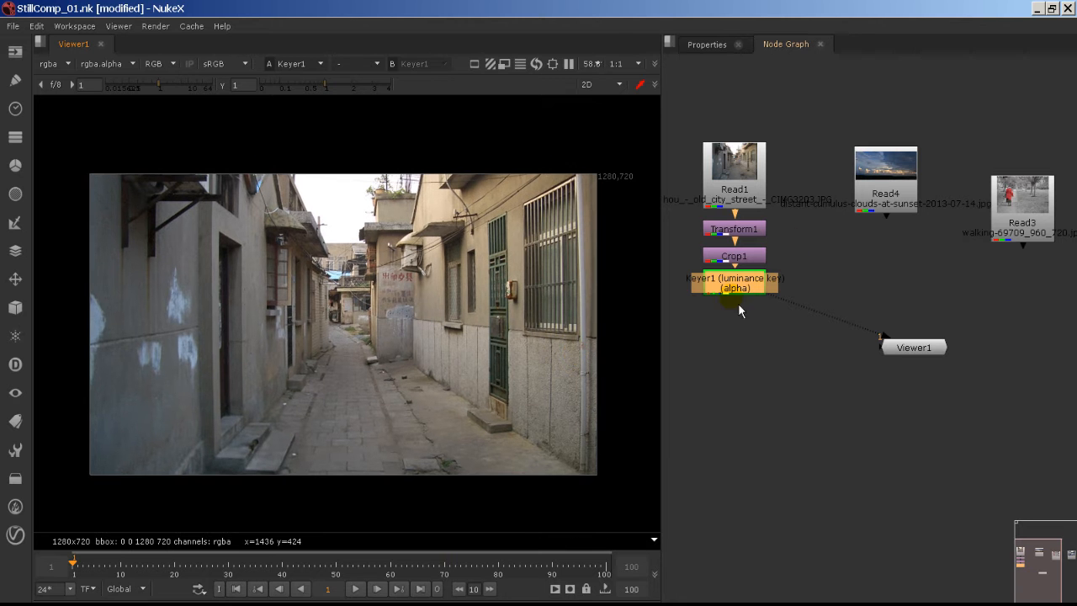
- Examine the street image's red, green and blue channels individually against full colour in Viewer1
left_click_drag(741, 288, 747, 297)
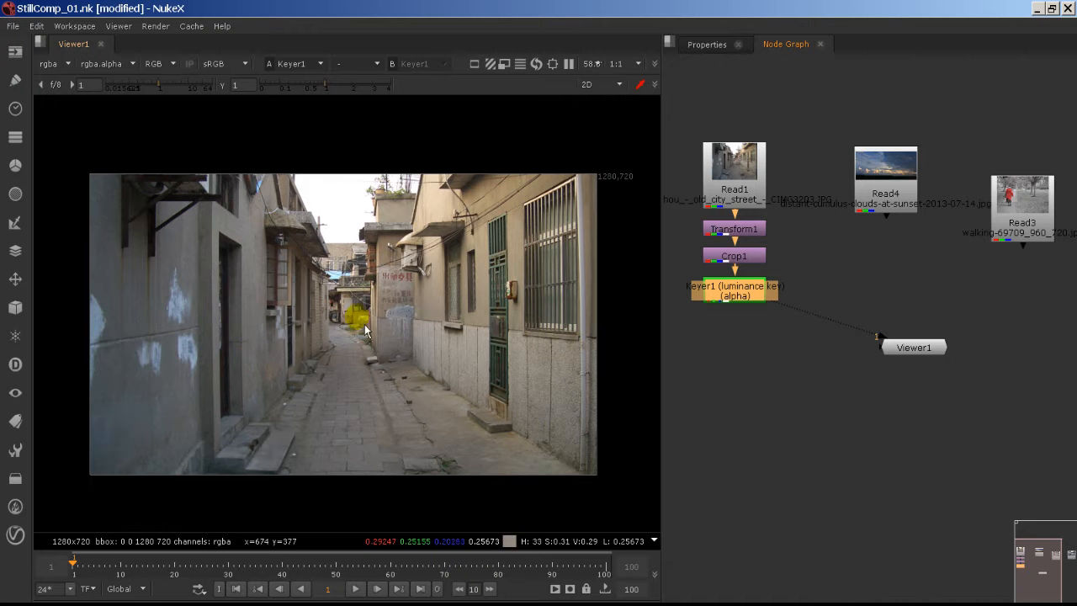
key("r")
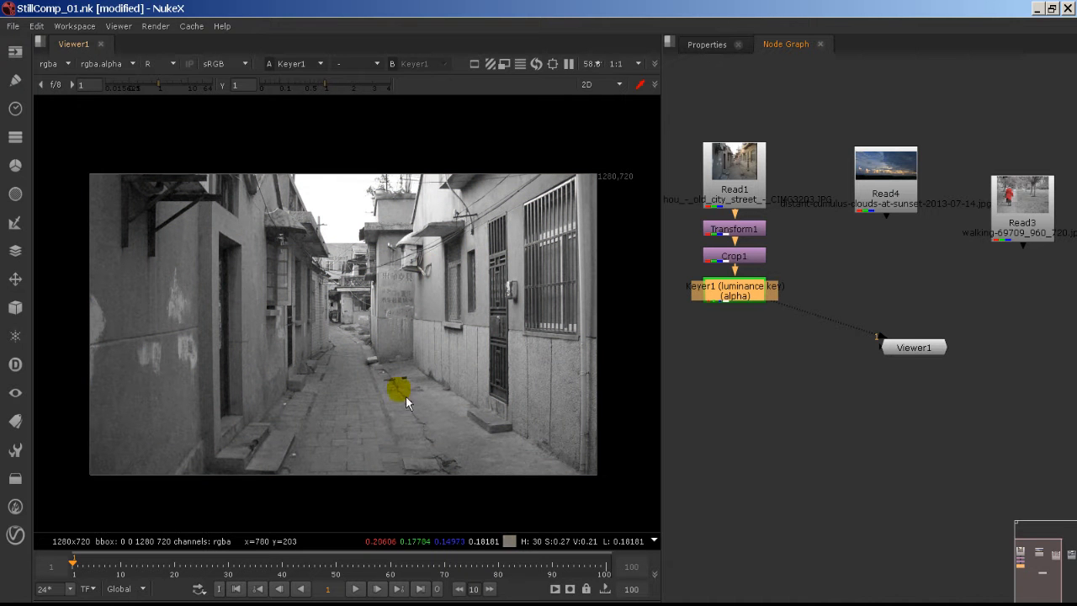
key("g")
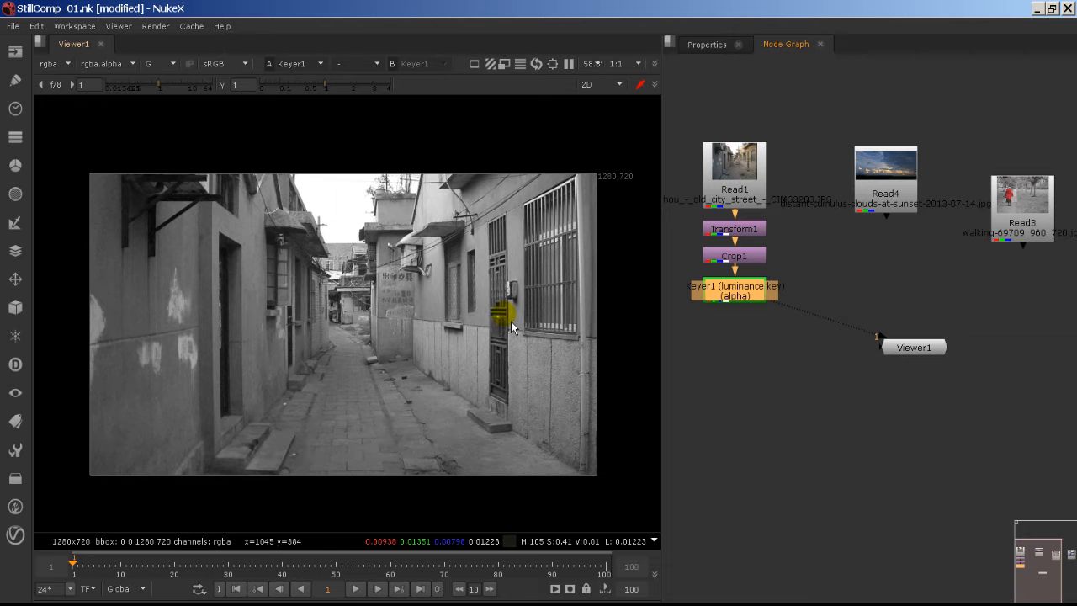
key("b")
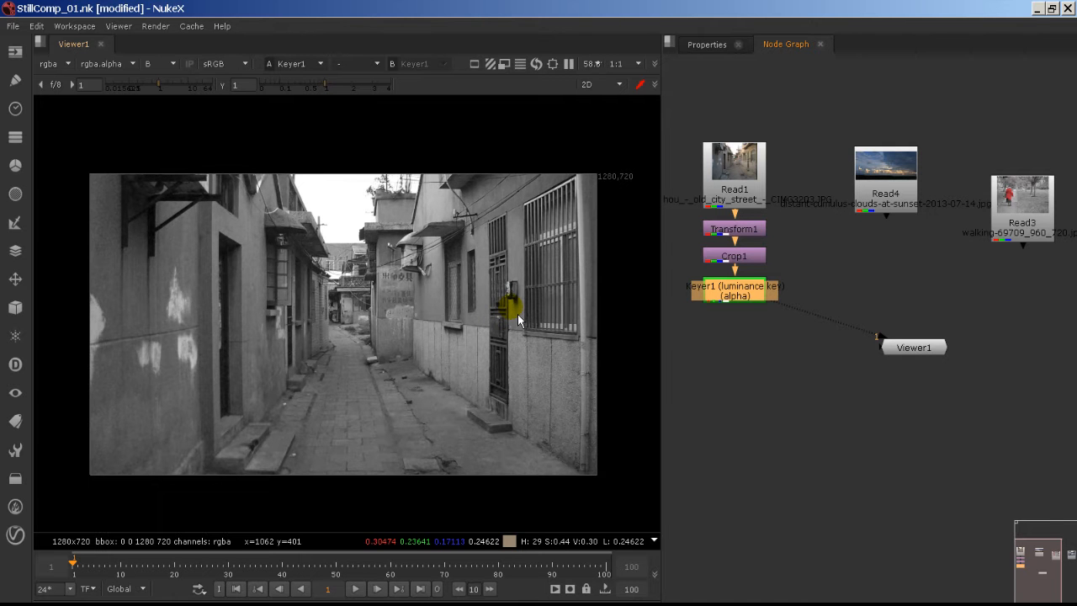
key("b")
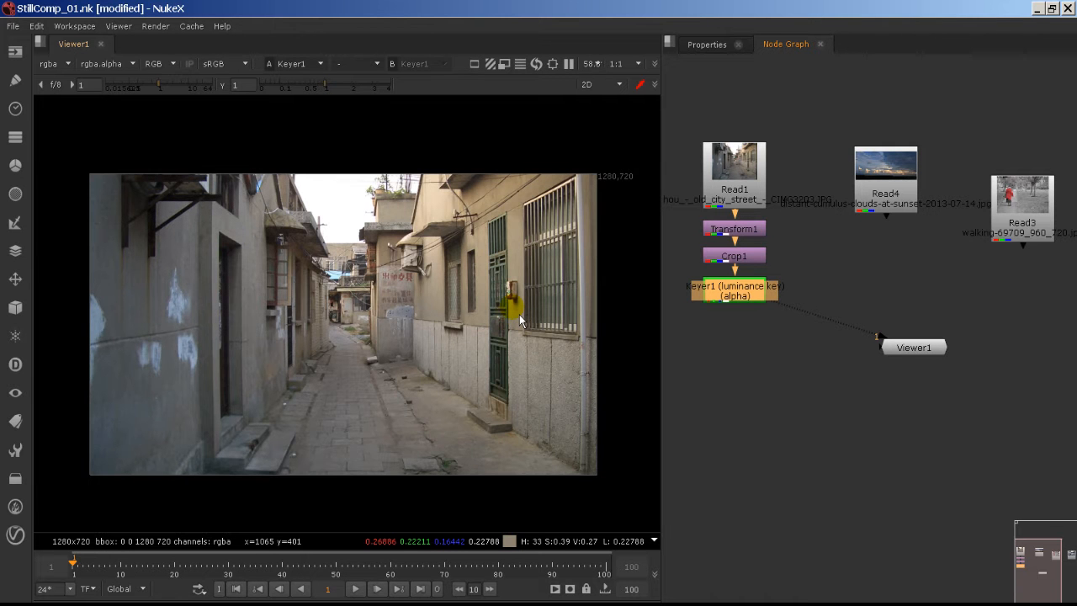
key("b")
key("b")
key("b")
key("b")
key("b")
key("b")
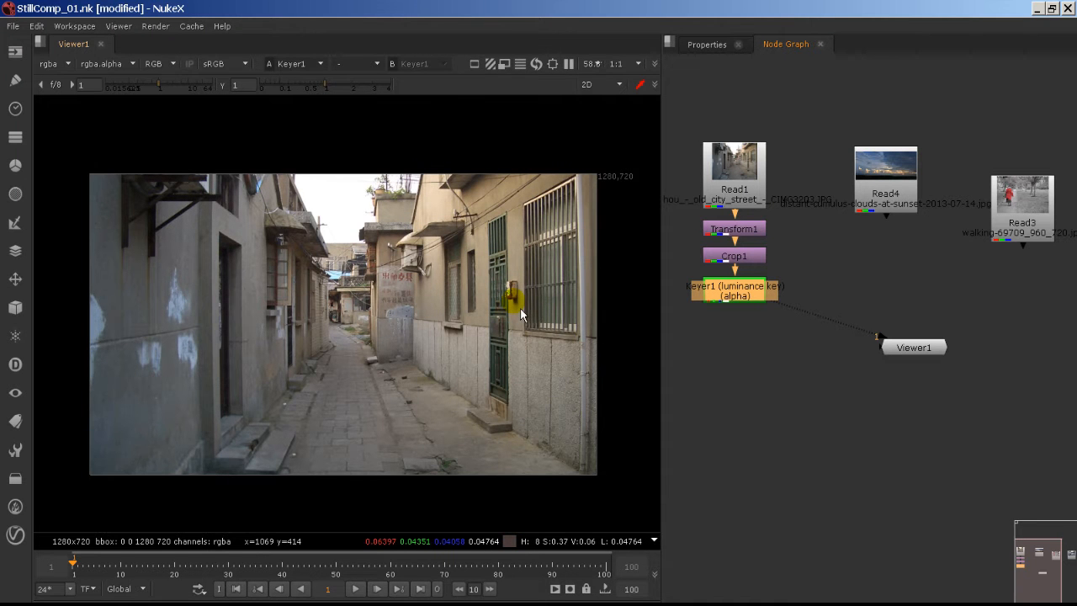
left_click_drag(720, 289, 729, 292)
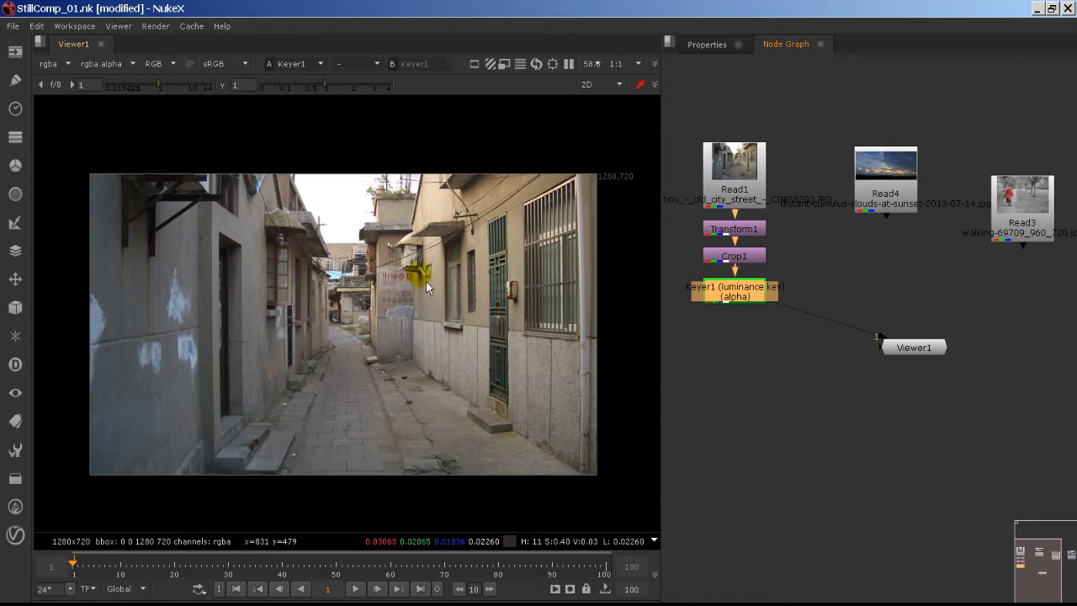
- Display the alpha channel and raise point A of the Keyer's luminance range to about 0.97 to isolate the sky
key("a")
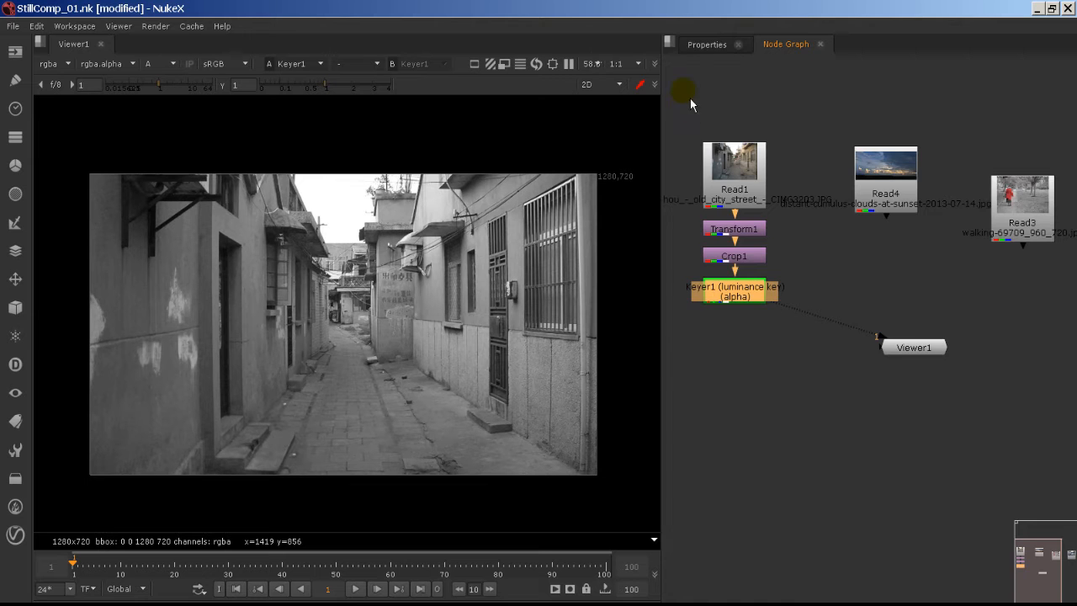
left_click(708, 45)
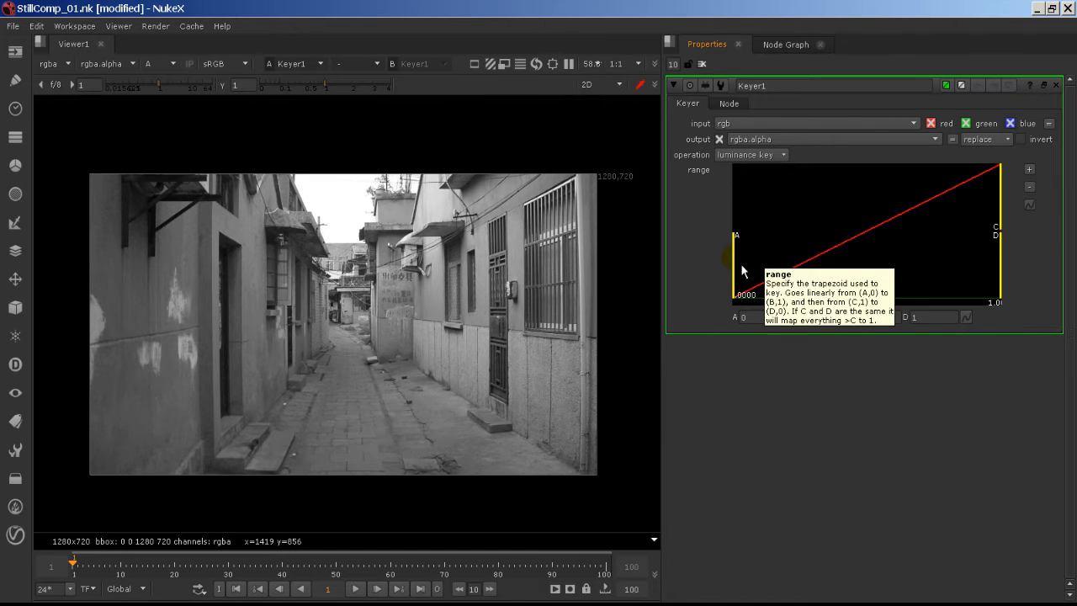
left_click_drag(738, 272, 910, 294)
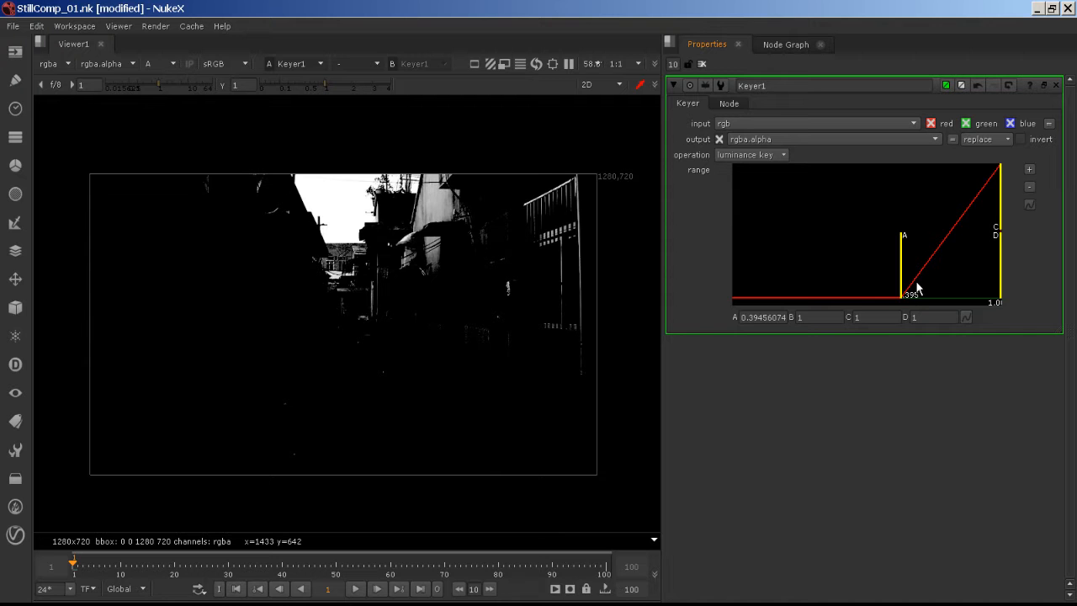
left_click_drag(911, 293, 1006, 299)
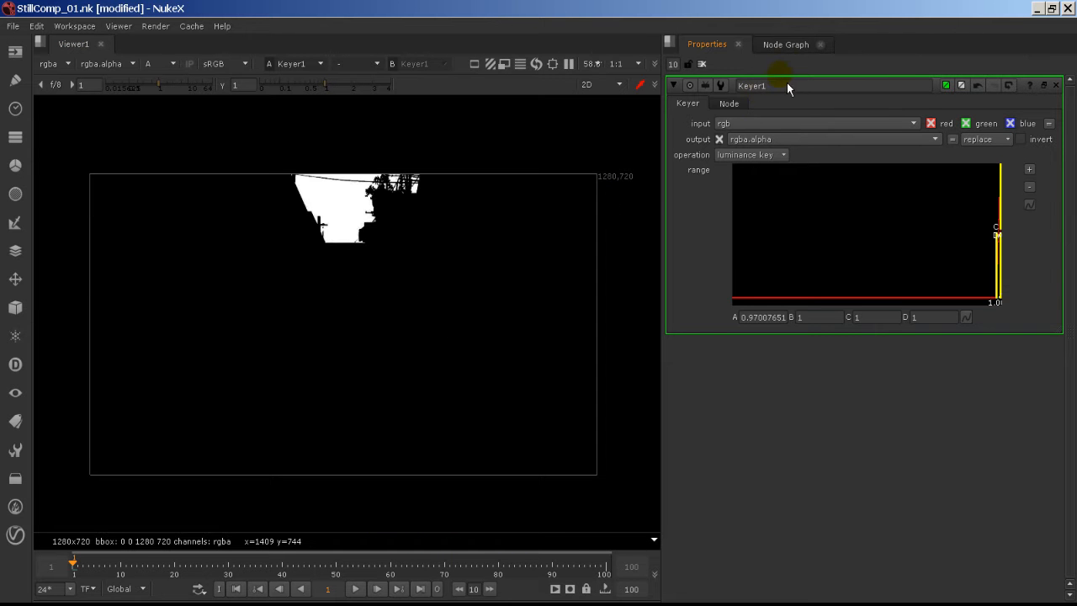
- Compare the Keyer's alpha matte with the full-colour street image by switching between both views repeatedly
left_click(796, 48)
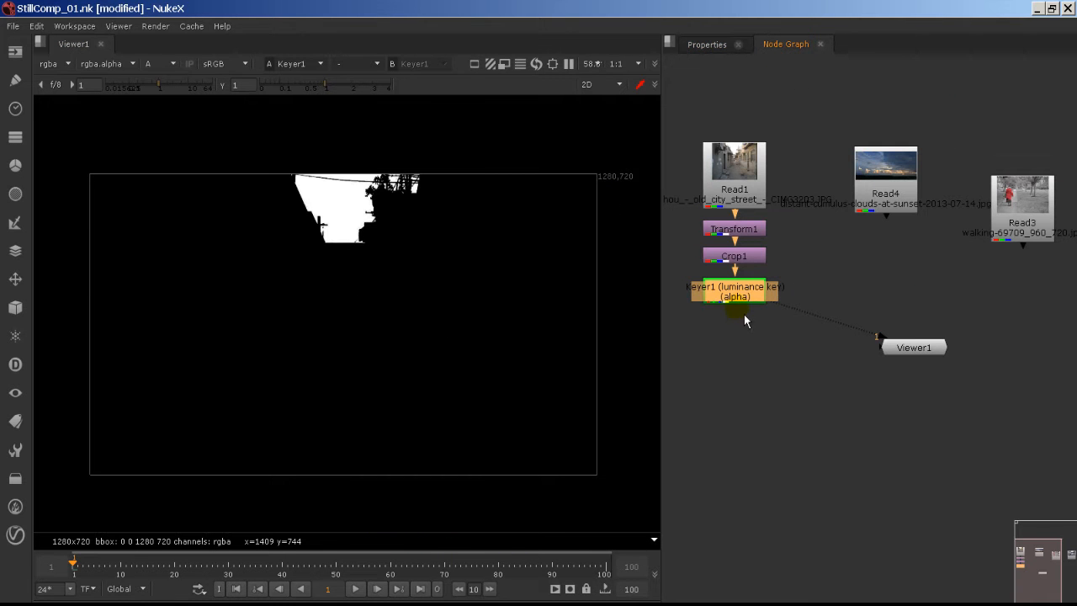
key("a")
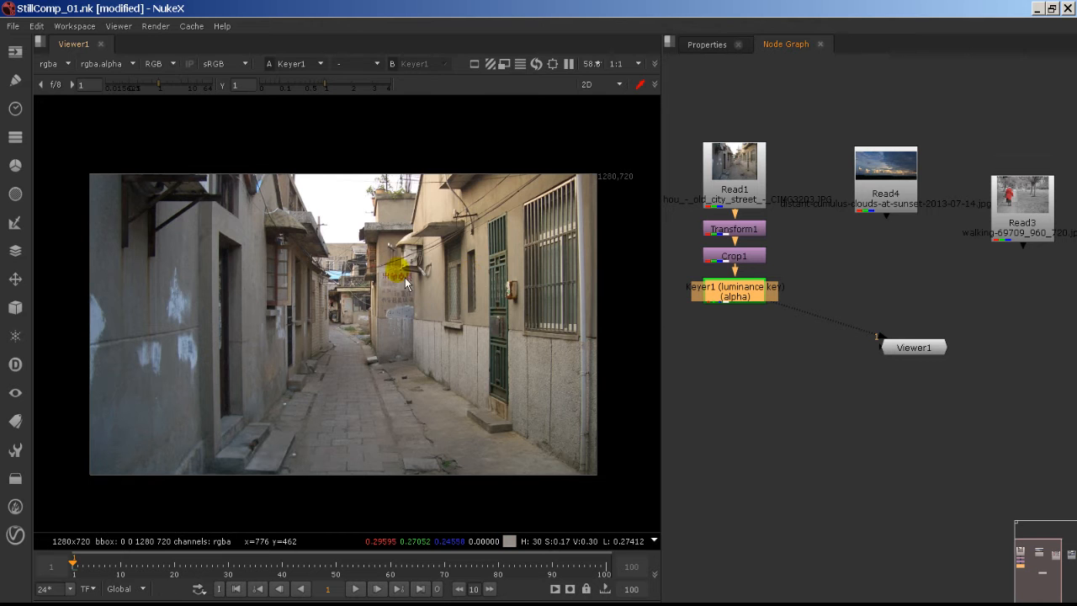
key("a")
key("a")
key("a")
key("a")
key("a")
key("a")
key("a")
key("a")
key("a")
key("a")
key("a")
key("a")
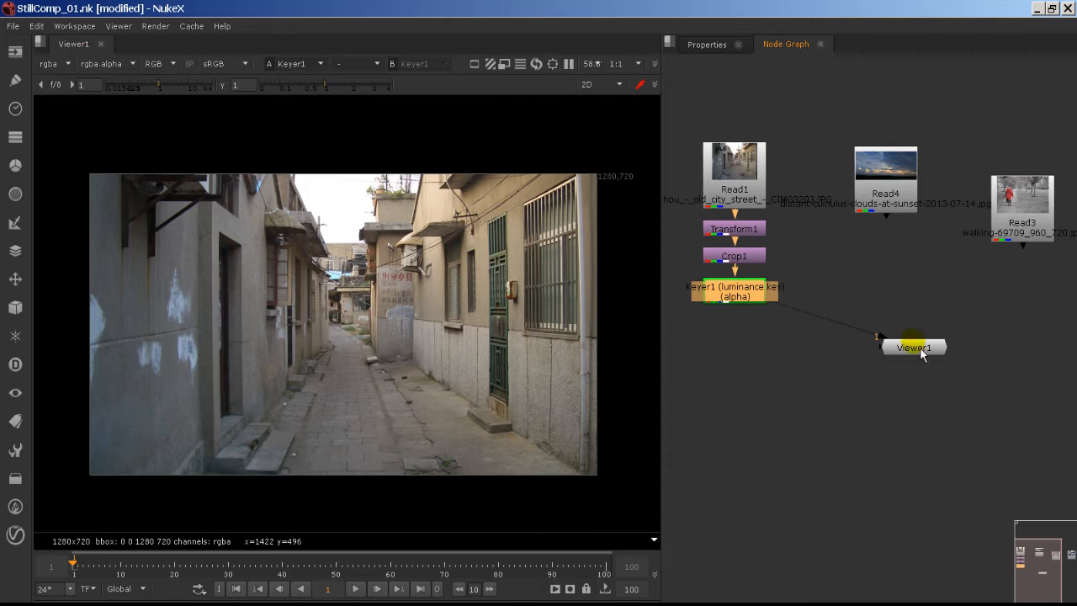
- Move Viewer1 well below the other nodes and add a Merge node fed by the sunset clouds image
left_click_drag(919, 362, 919, 490)
left_click_drag(894, 210, 900, 203)
left_click(752, 292)
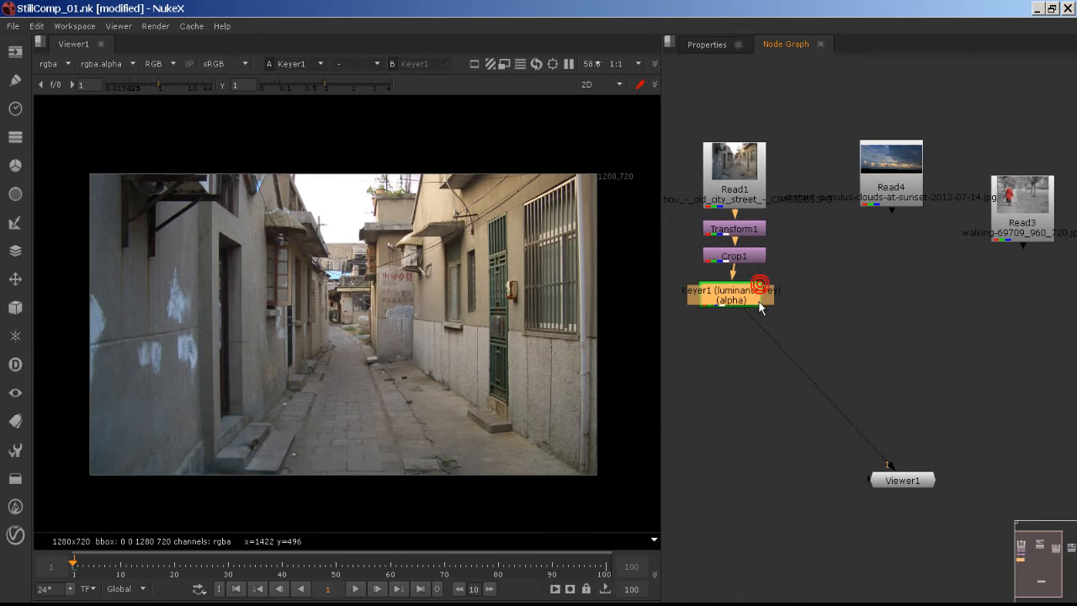
left_click_drag(759, 301, 764, 308)
left_click_drag(902, 189, 899, 191)
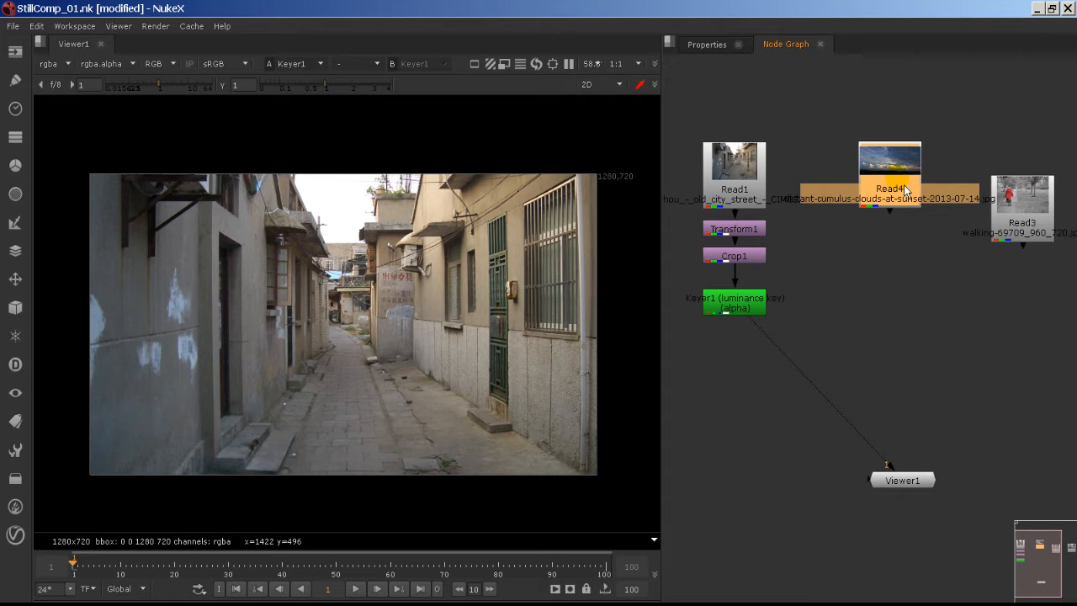
key("m")
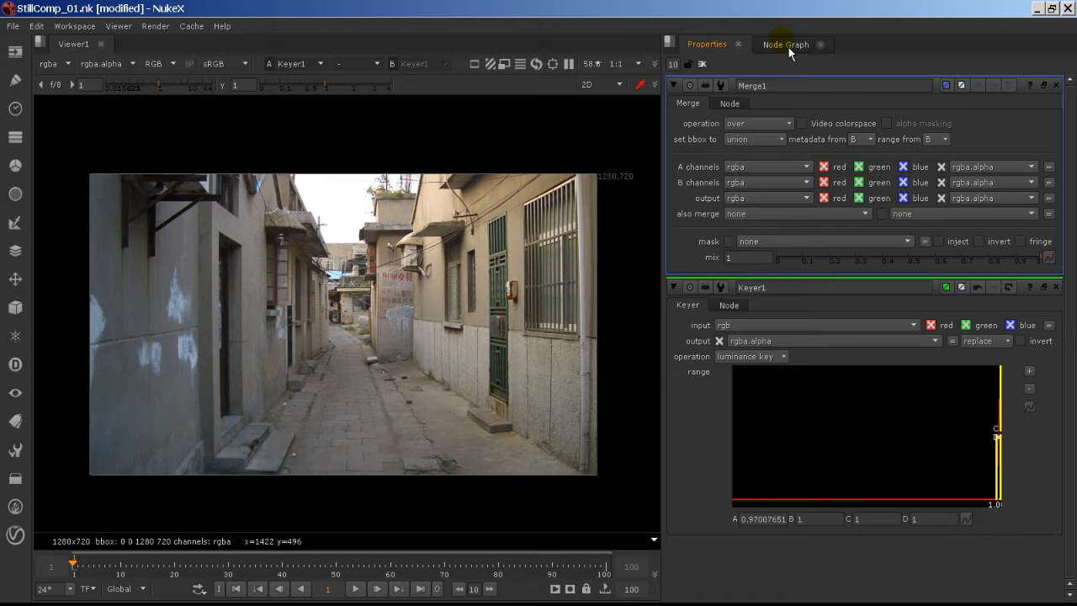
- Split the Properties pane vertically, move the Node Graph into the new lower pane and give Properties more height
left_click(668, 42)
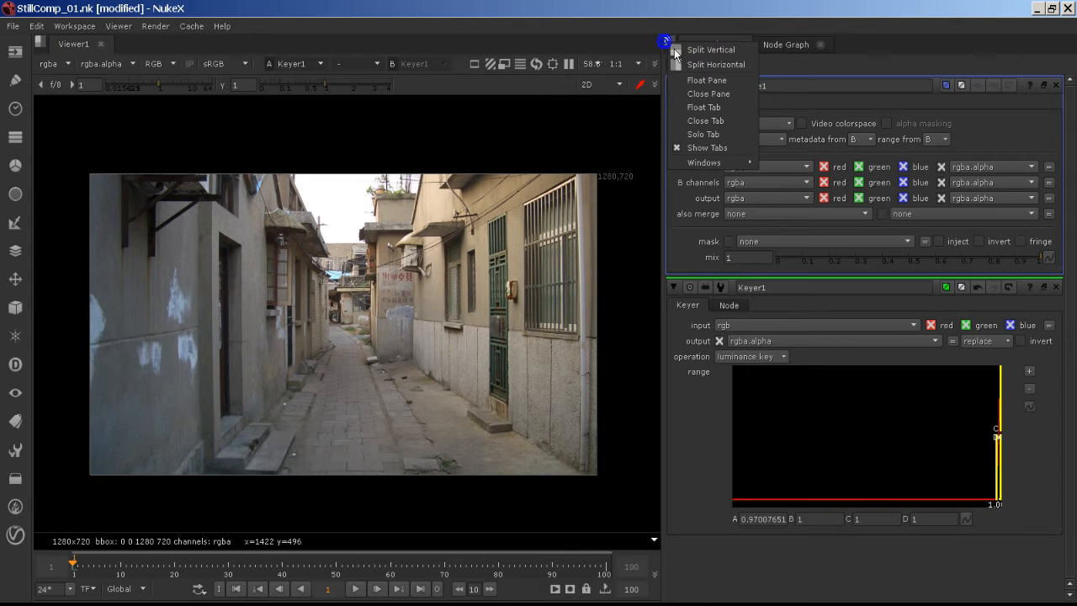
left_click(691, 51)
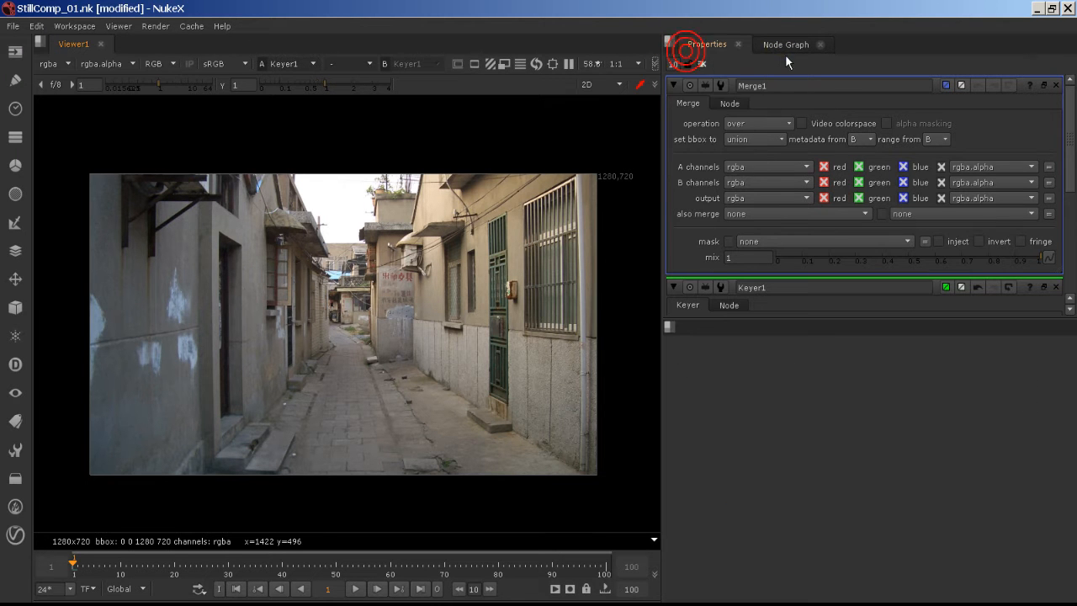
left_click_drag(767, 44, 765, 341)
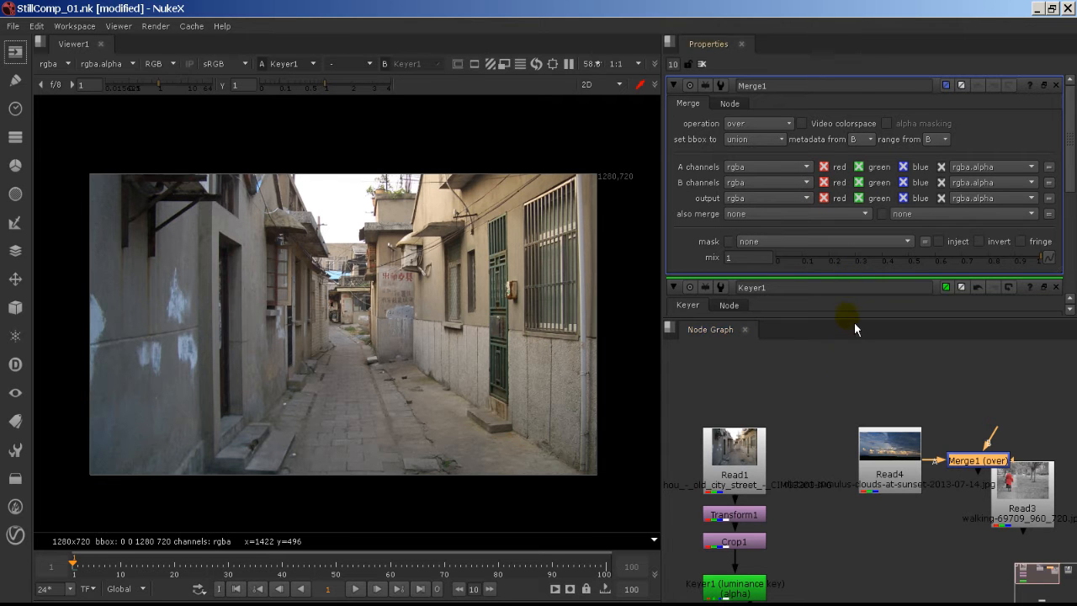
left_click_drag(846, 318, 853, 392)
- Place the Merge node below the sunset clouds Read node, beside the Keyer
middle_click_drag(796, 518, 767, 481)
left_click_drag(948, 445, 850, 557)
middle_click_drag(886, 545, 957, 532)
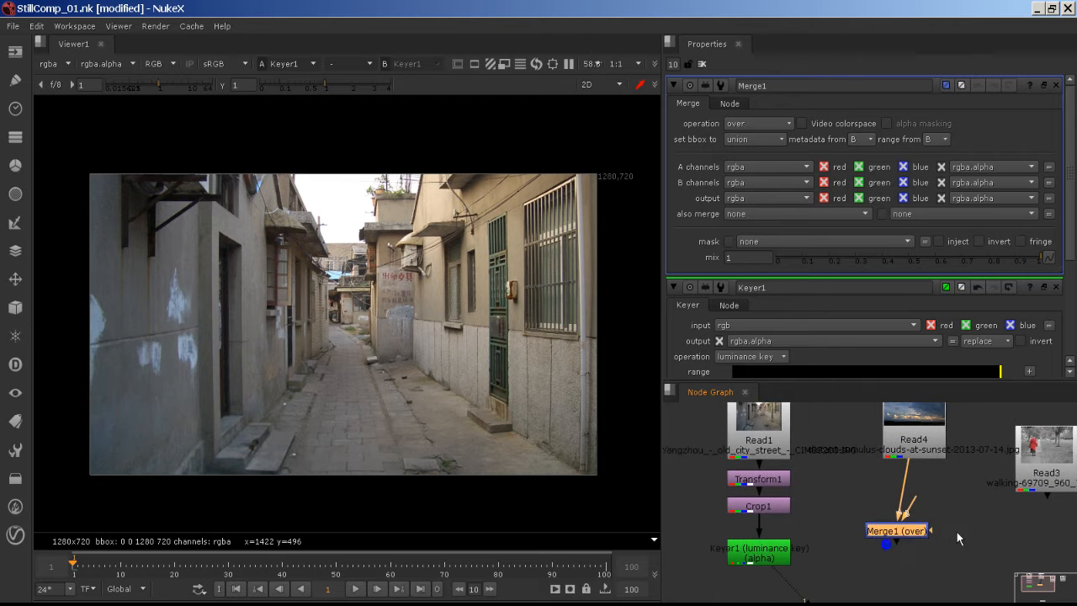
- Align the Merge node directly beneath the sunset clouds Read node in the node graph
left_click_drag(920, 535, 957, 551)
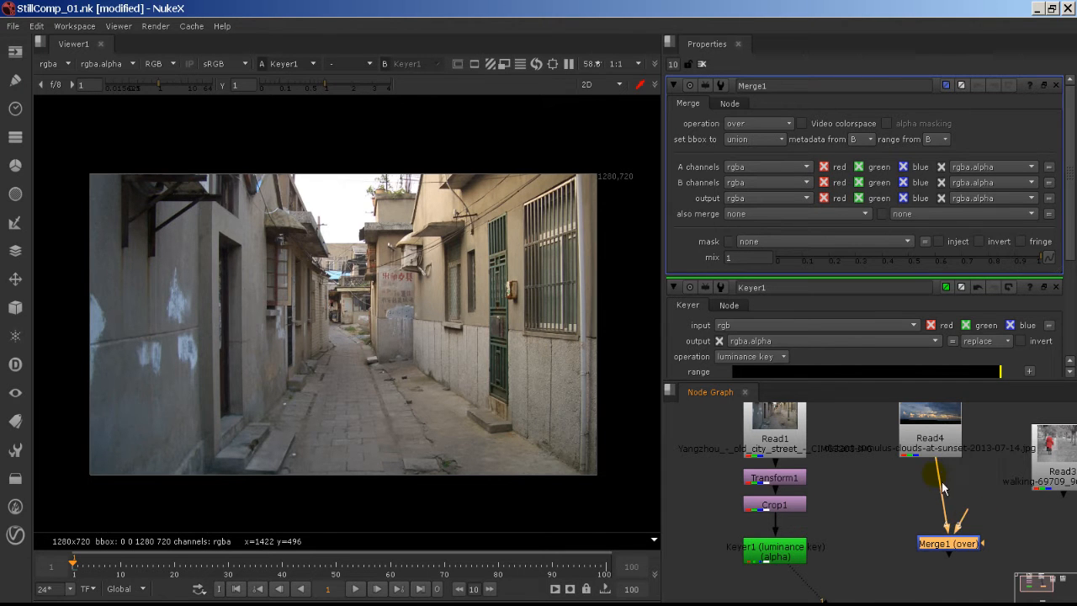
left_click_drag(936, 444, 941, 448)
left_click_drag(956, 545, 886, 522)
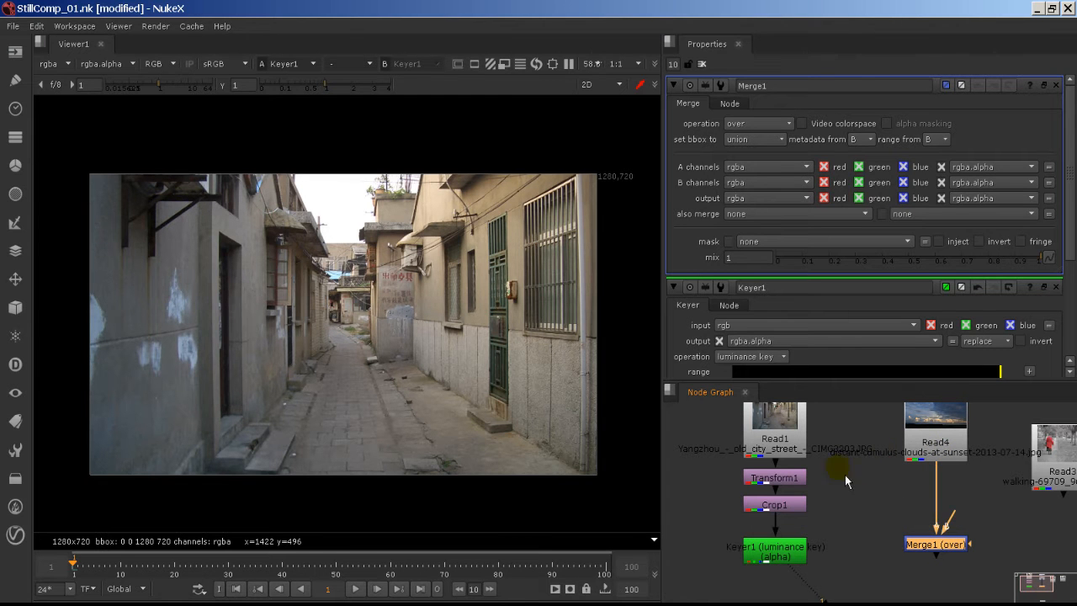
- Connect the Merge node's A input to the Keyer, keeping the sunset clouds on the B input
left_click_drag(938, 471, 895, 510)
left_click_drag(956, 527, 954, 452)
left_click_drag(926, 524, 801, 558)
left_click(793, 563)
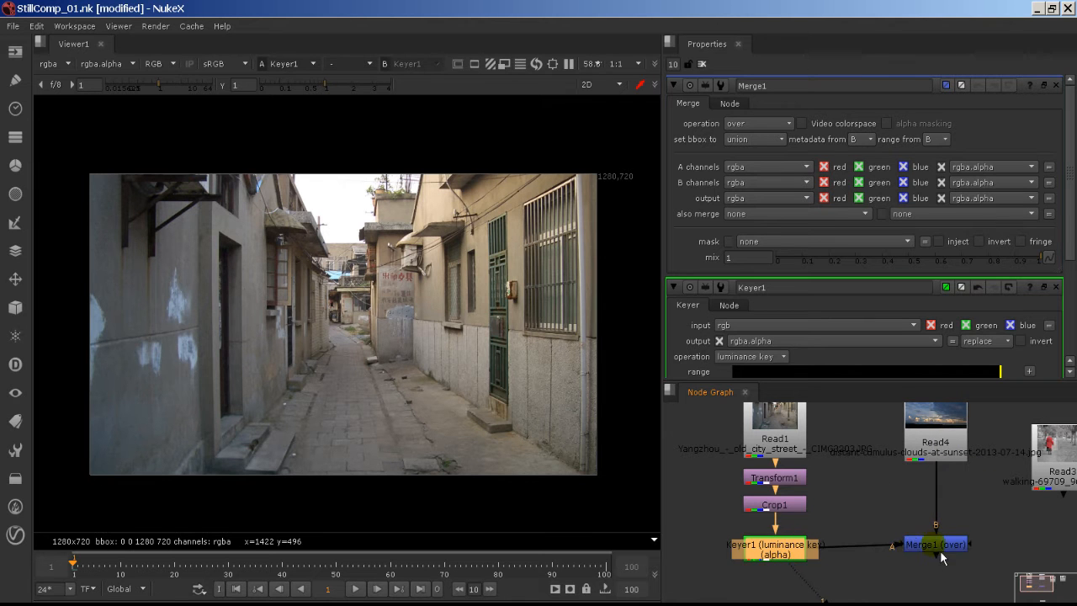
left_click(961, 549)
left_click(941, 425)
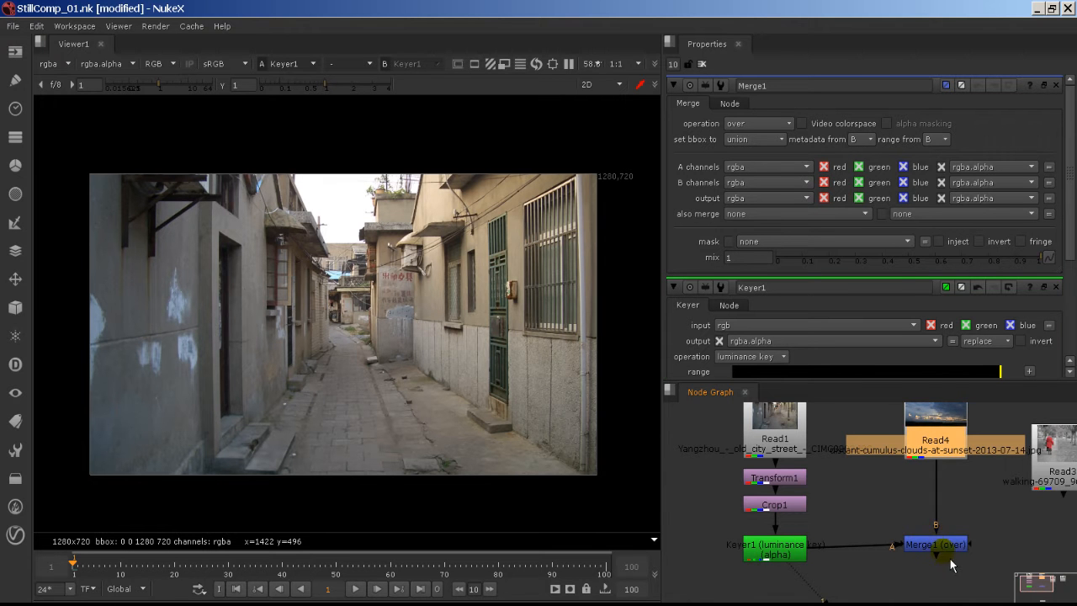
middle_click_drag(949, 558, 878, 537)
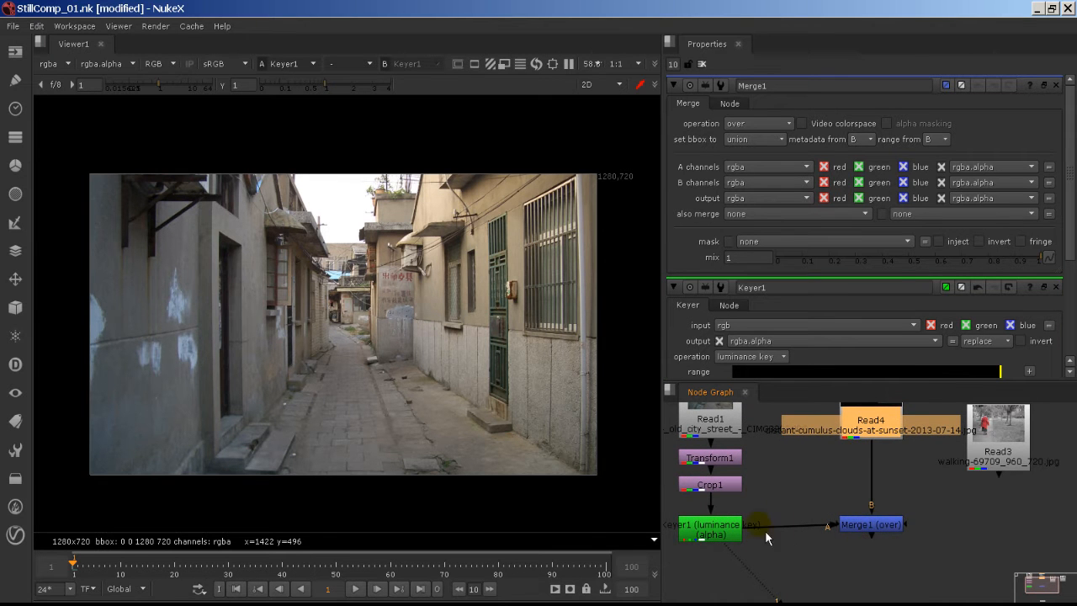
- View the Merge output and examine how the street image overlays the sunset clouds
left_click(873, 530)
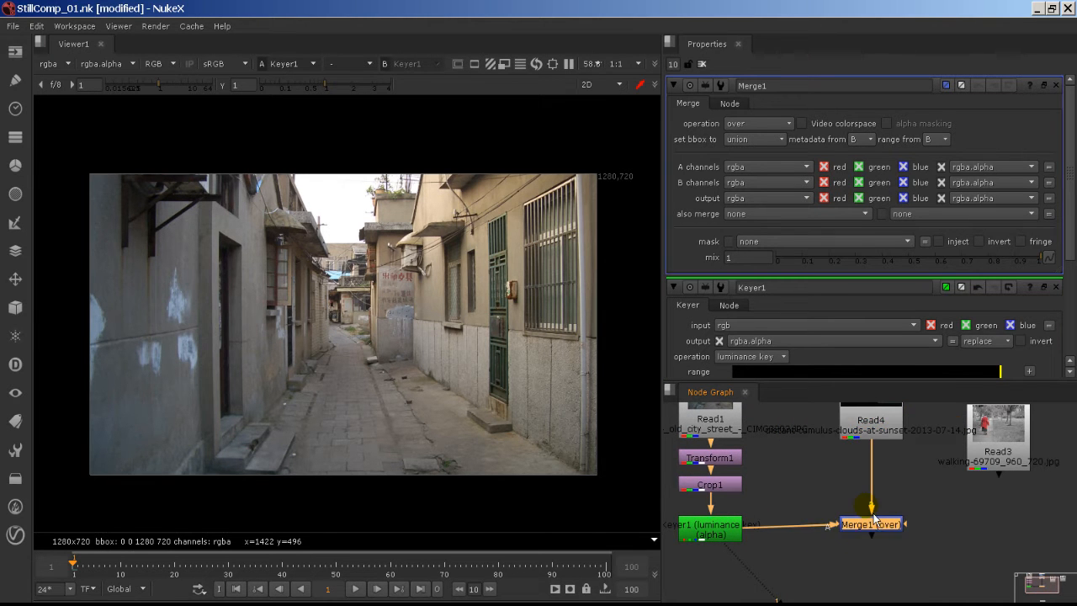
key("1")
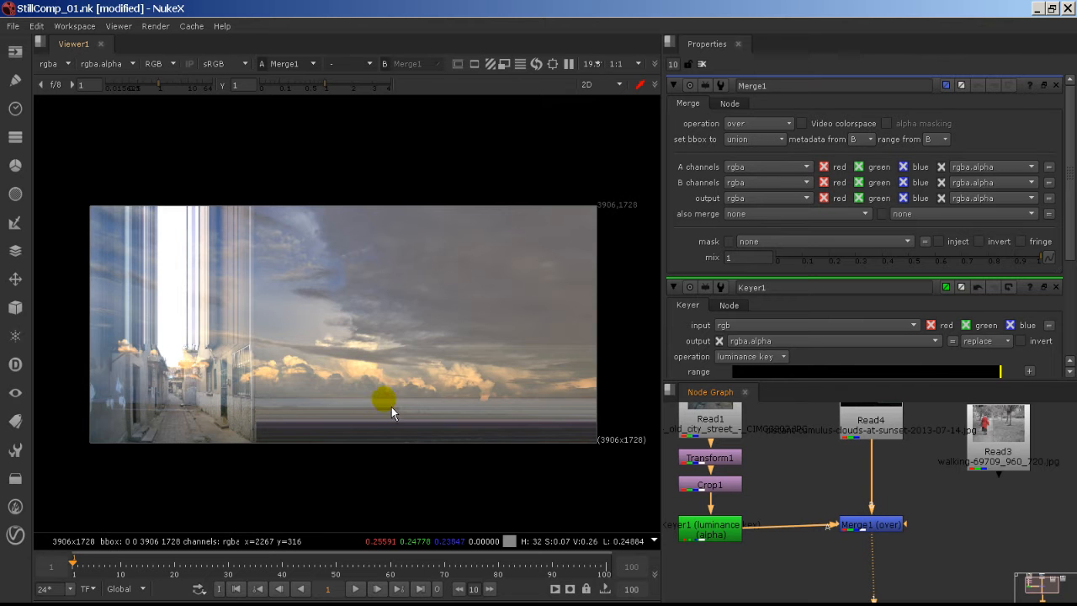
scroll(391, 408, "up", 3)
middle_click_drag(175, 347, 430, 347)
scroll(428, 346, "up", 3)
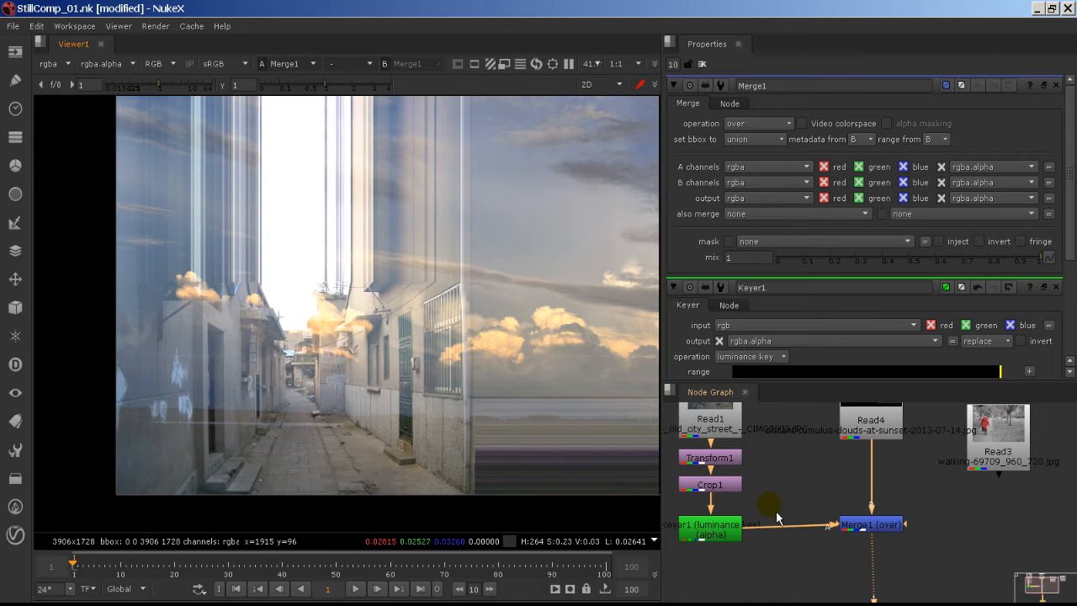
- Add a Premult node directly after the Keyer, before the Merge node's A input
middle_click_drag(776, 511, 863, 504)
left_click(804, 518)
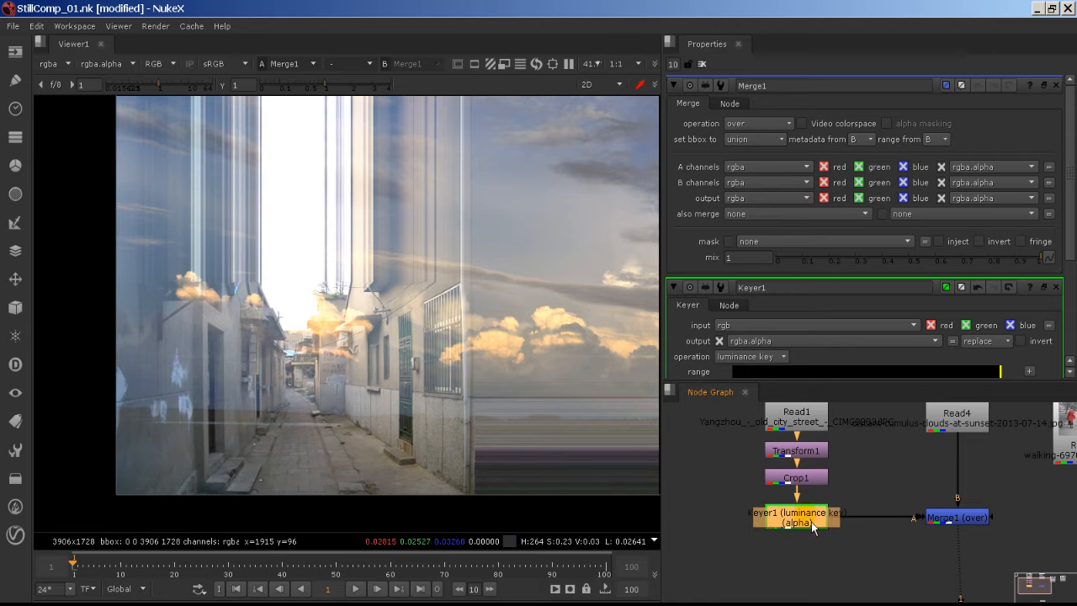
left_click(811, 522)
scroll(798, 357, "down", 3)
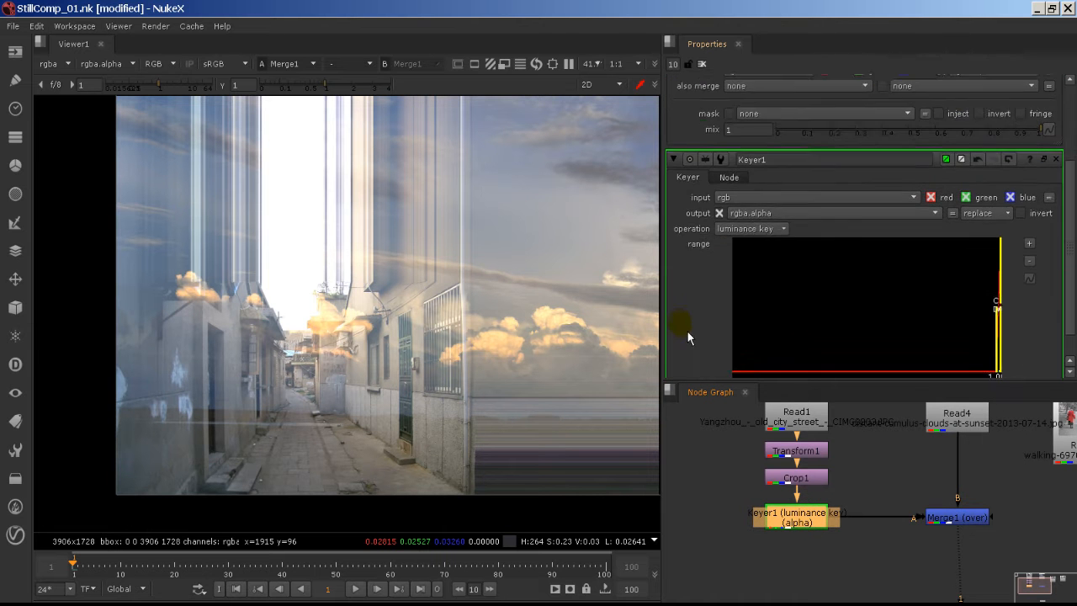
scroll(689, 336, "up", 3)
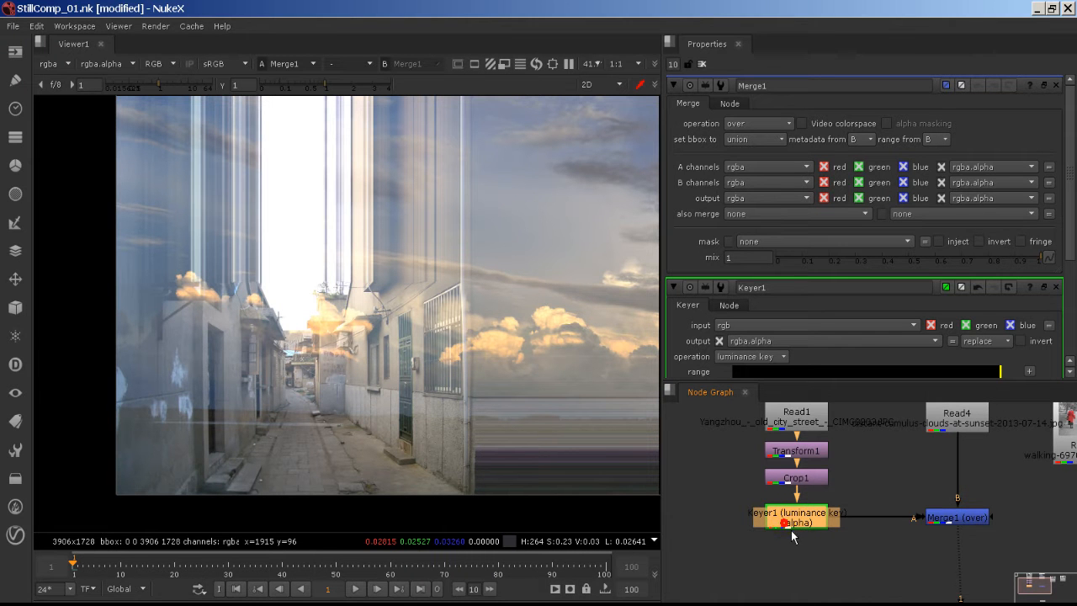
key("Tab")
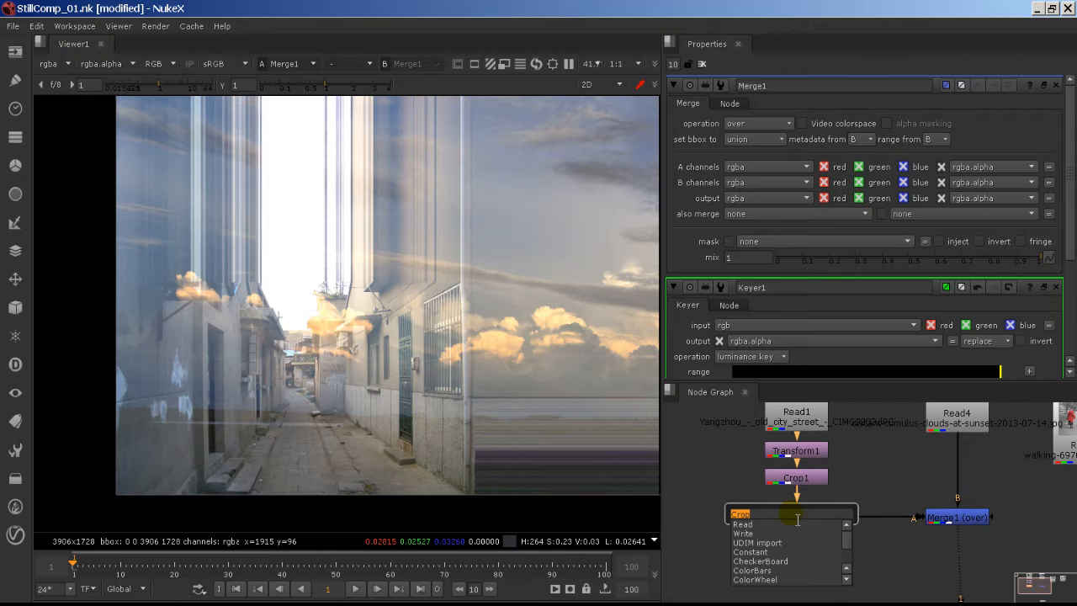
type("preml")
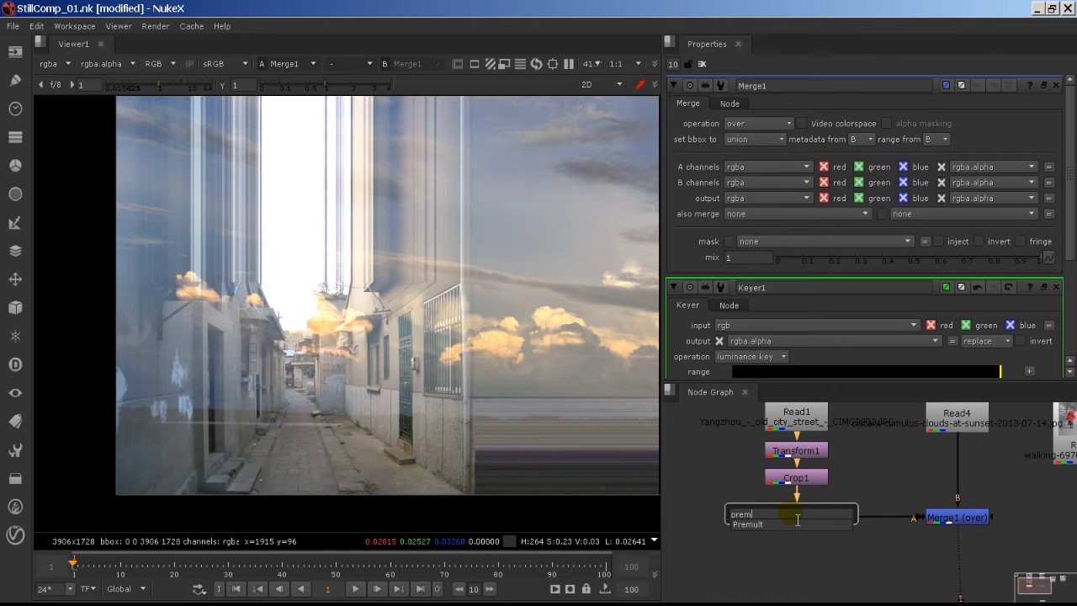
key("Down")
key("Return")
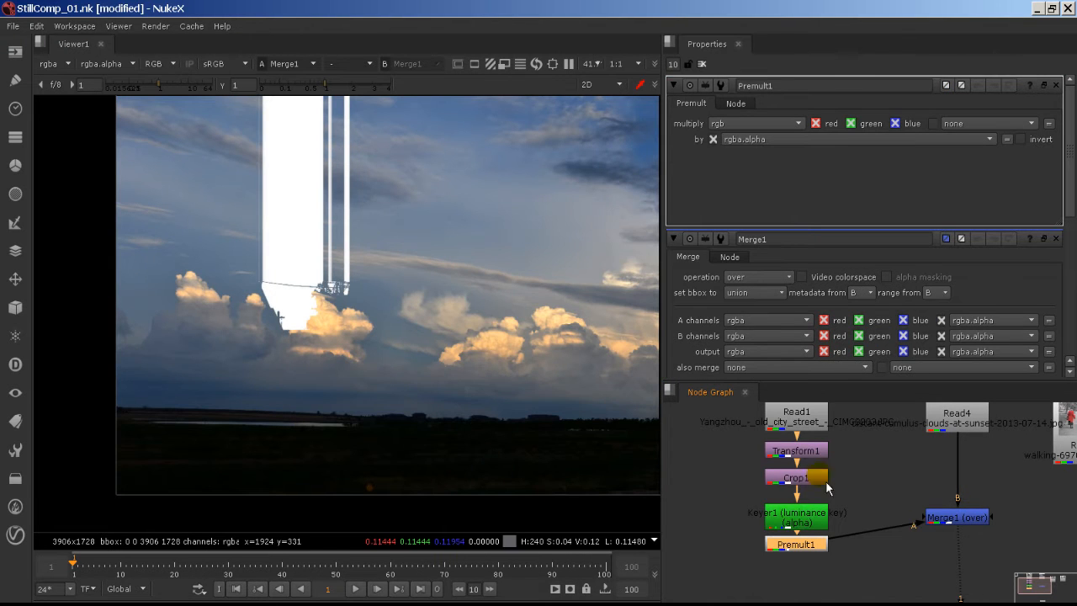
- View the Premult node's output with the whole frame fitted in the viewer
left_click(821, 545)
key("1")
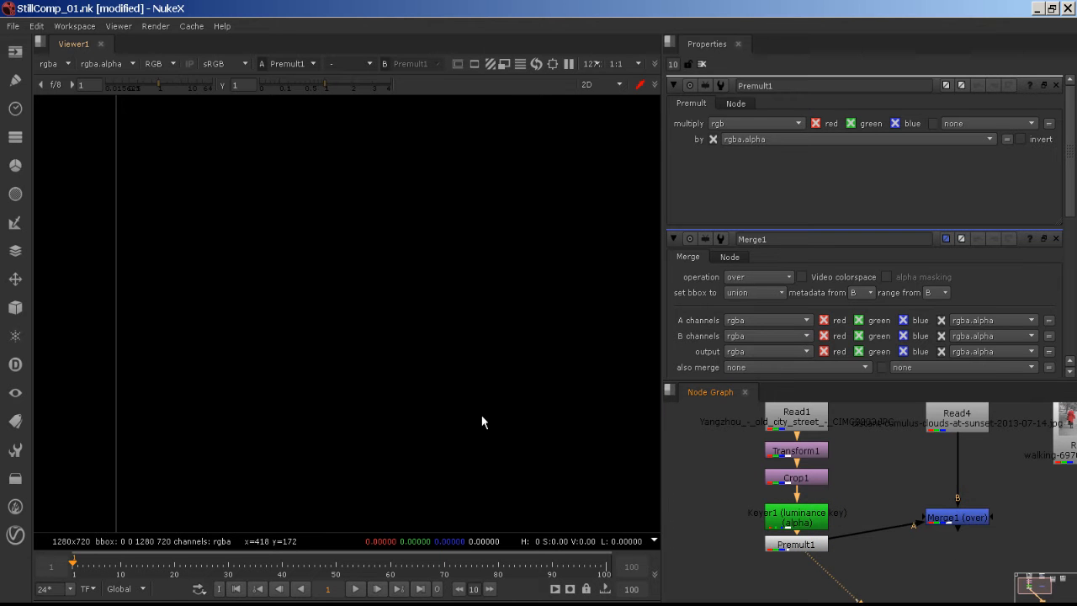
key("f")
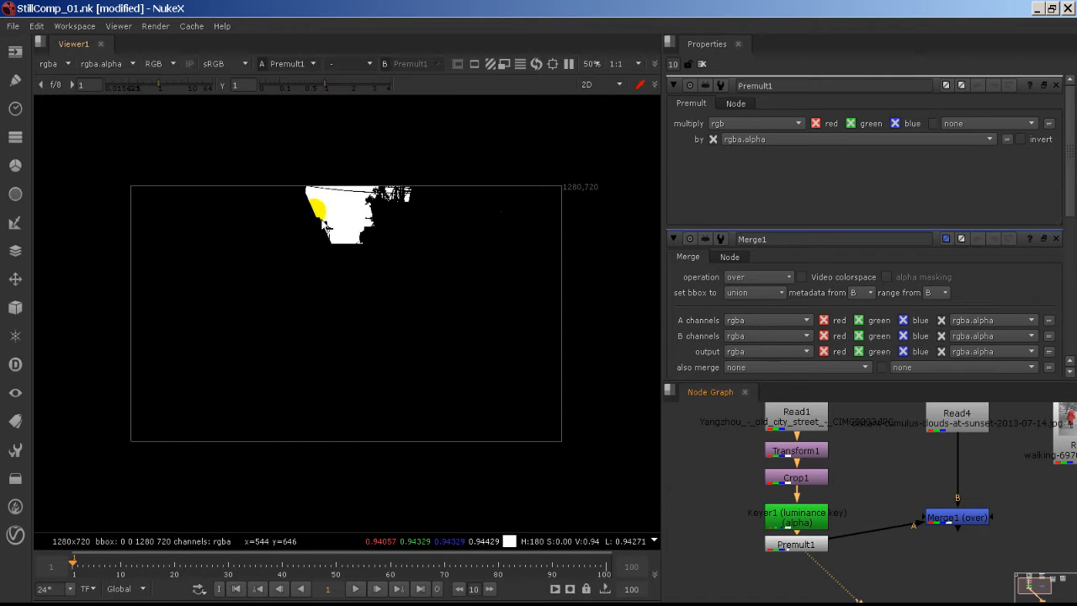
- Move the Premult node together with its upstream street nodes up until it is level with the Merge node
left_click_drag(817, 550, 817, 524, "ctrl")
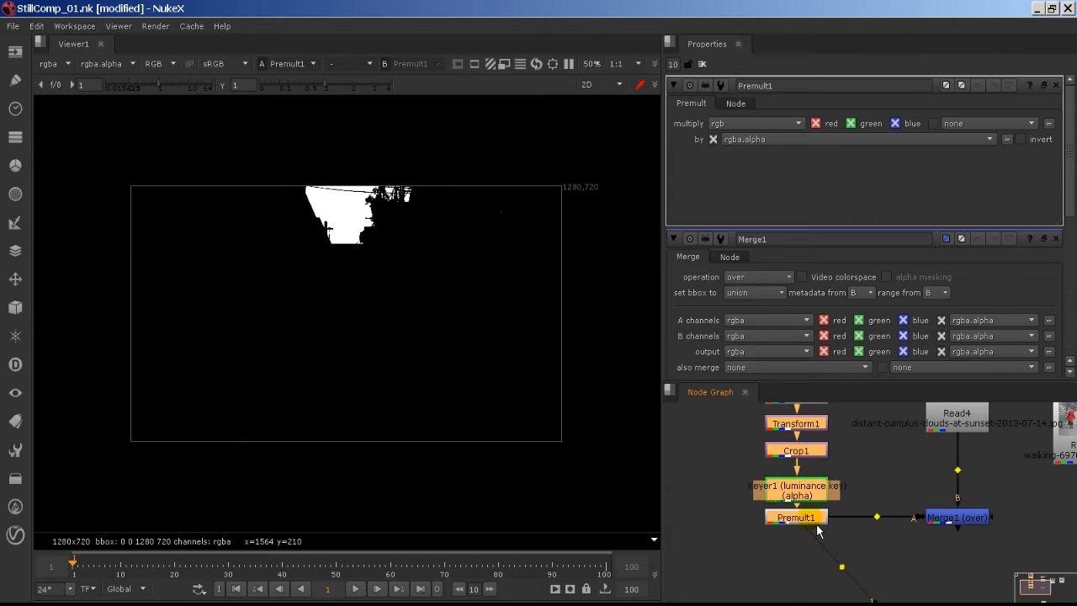
middle_click_drag(900, 501, 798, 512)
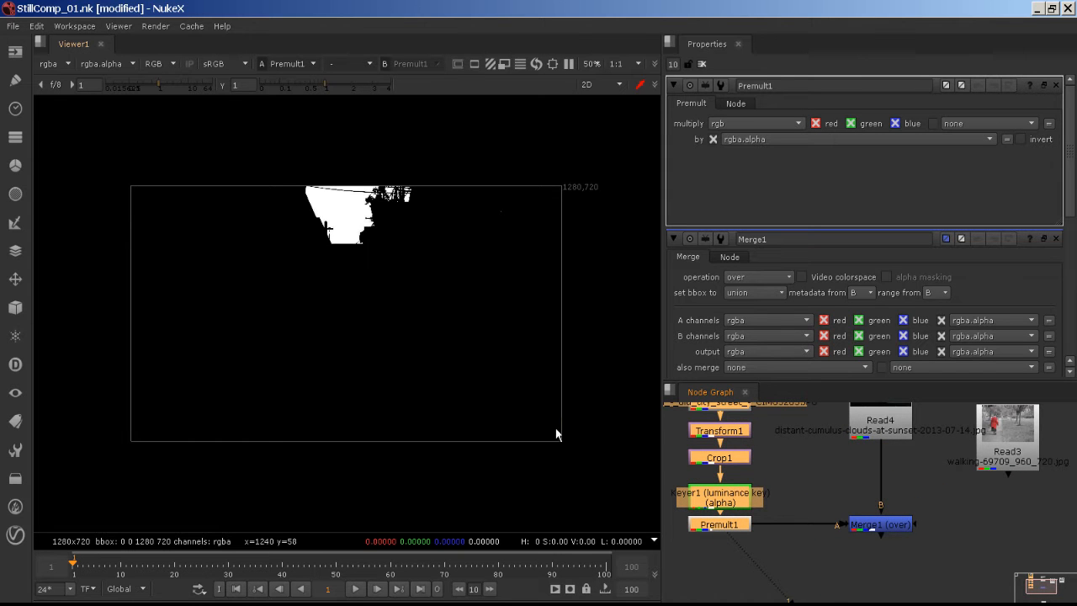
left_click(798, 446)
- View the original sunset clouds image from its Read node
middle_click_drag(901, 448, 912, 497)
left_click(913, 473)
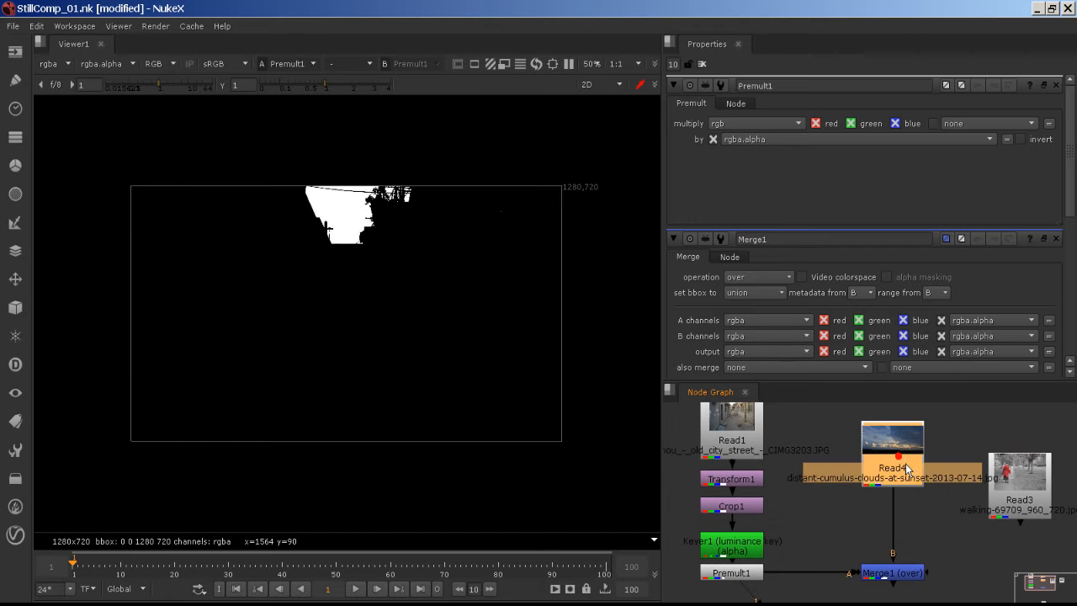
key("1")
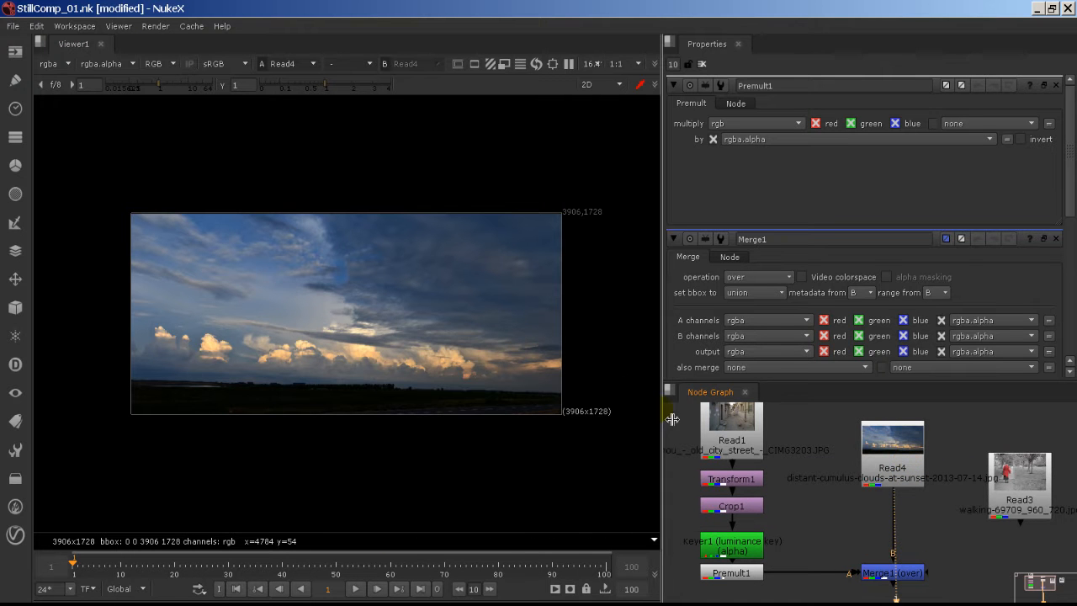
middle_click_drag(835, 528, 837, 504)
- View the Merge output and examine the frame's resolution at its upper-right corner, then the whole frame
left_click(908, 553)
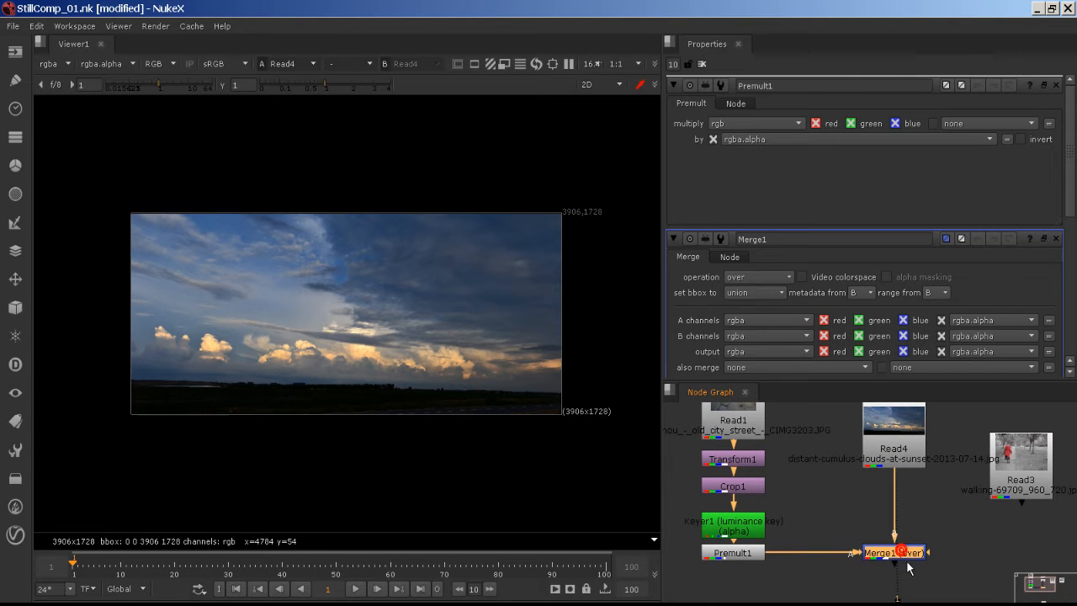
key("1")
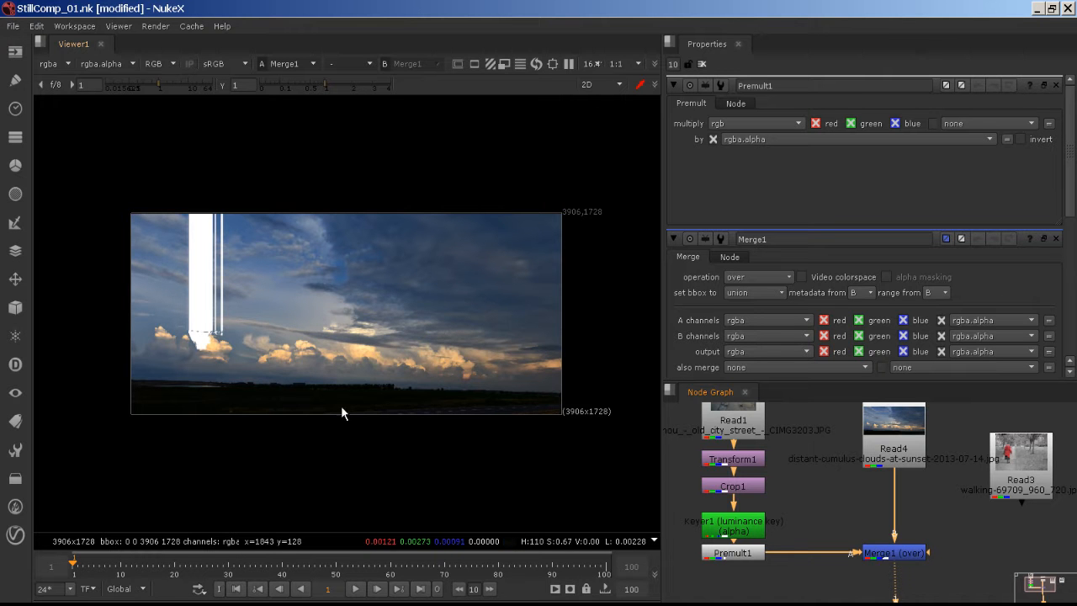
scroll(543, 274, "up", 4)
middle_click_drag(601, 218, 493, 332)
scroll(488, 367, "up", 4)
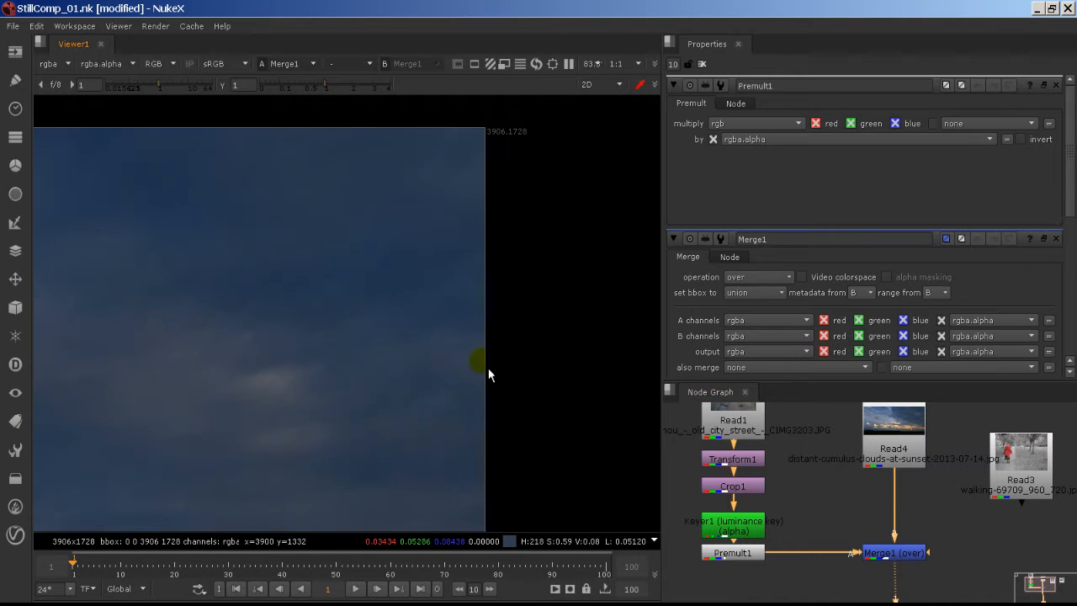
middle_click_drag(519, 230, 496, 406)
scroll(496, 406, "up", 4)
scroll(474, 239, "up", 1)
middle_click_drag(474, 235, 477, 377)
scroll(477, 377, "up", 2)
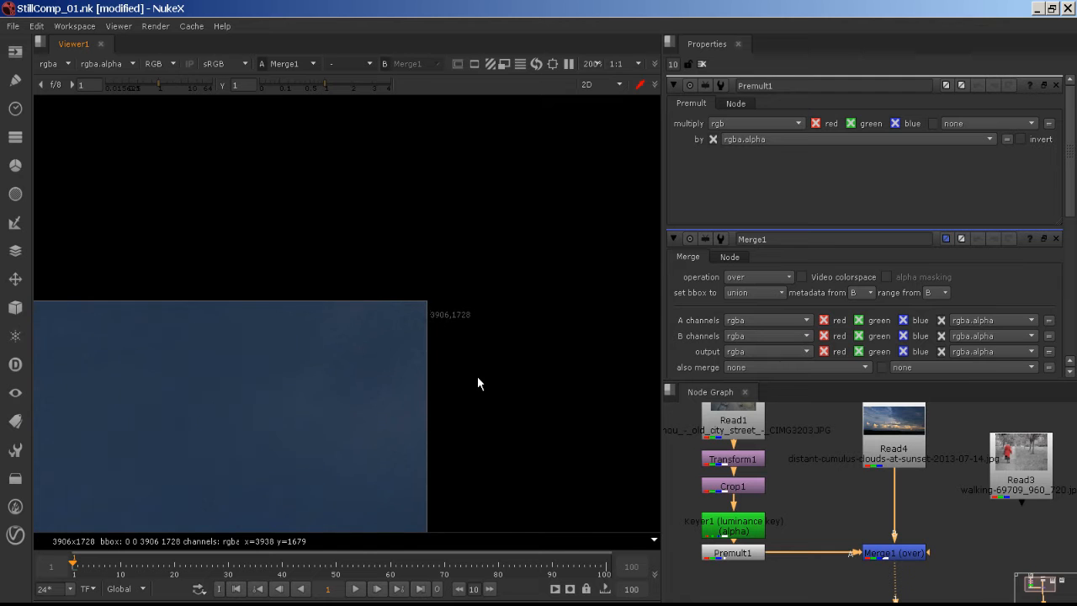
middle_click(446, 326)
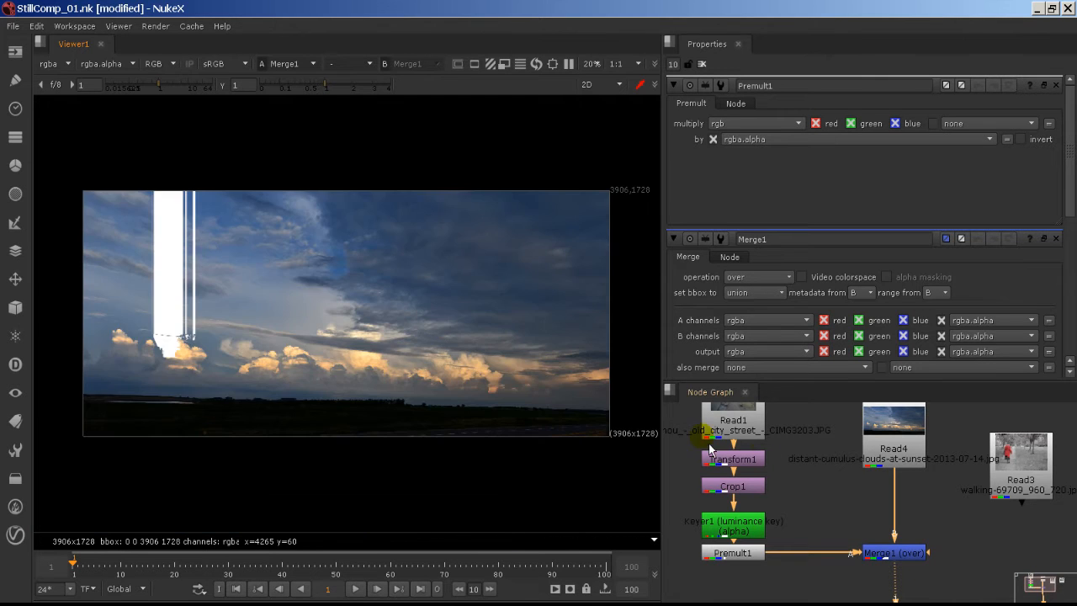
- Copy the street branch's Transform and Crop nodes, paste them after the sunset clouds Read node and space them out above the Merge
middle_click_drag(785, 461, 809, 475)
left_click(776, 473)
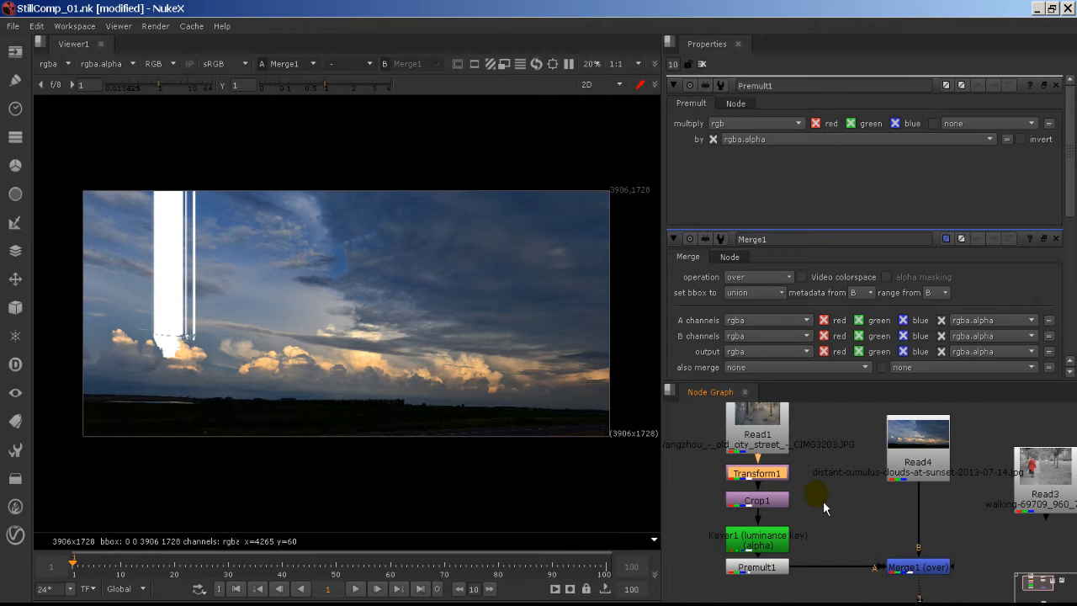
left_click(941, 439)
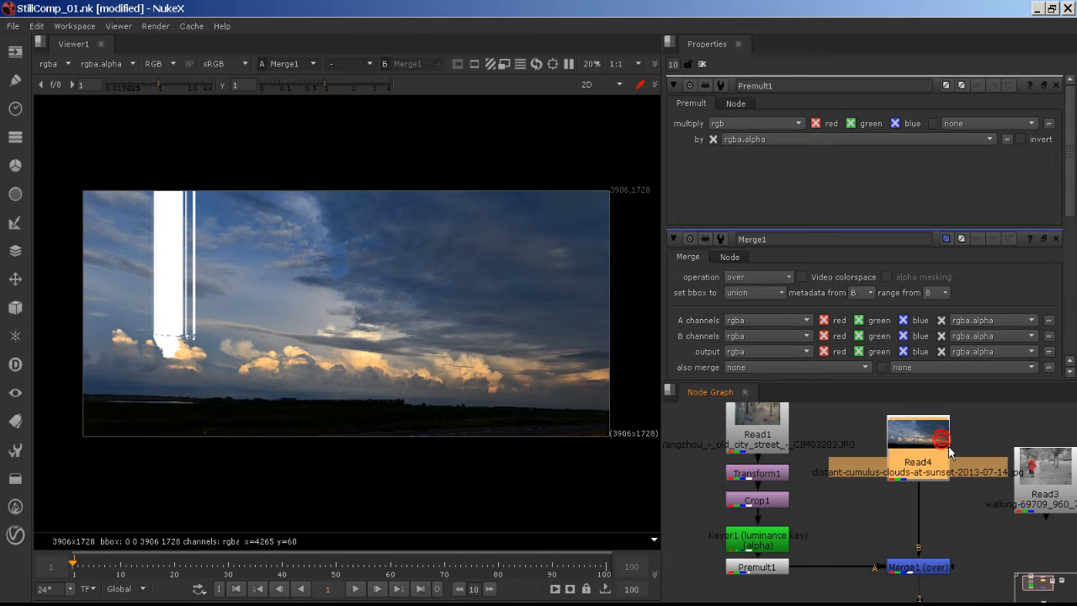
left_click(768, 473)
left_click(773, 500, "shift")
key("ctrl")
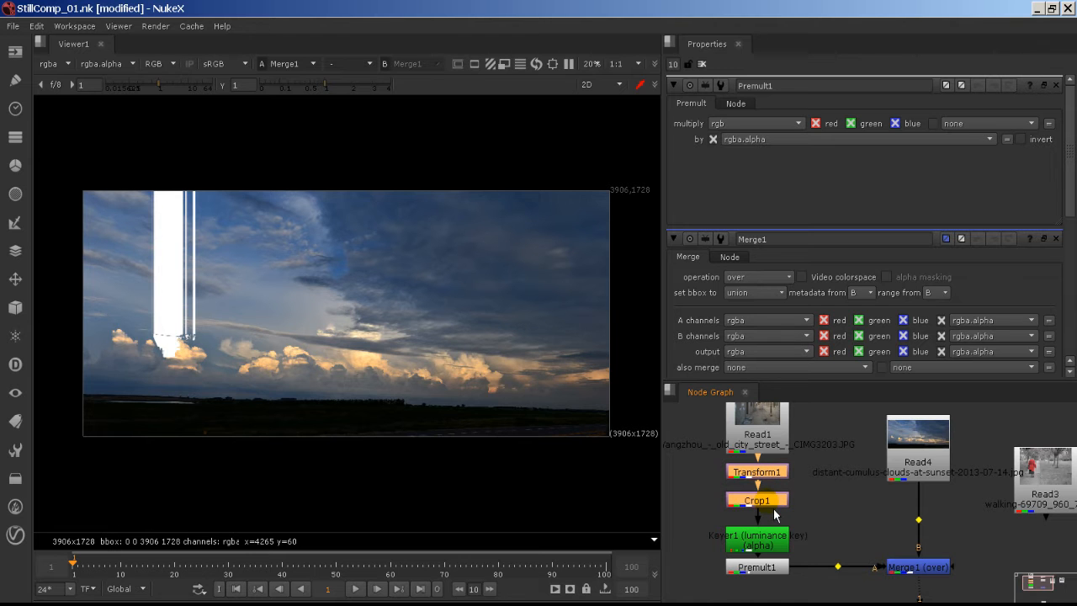
left_click(930, 465)
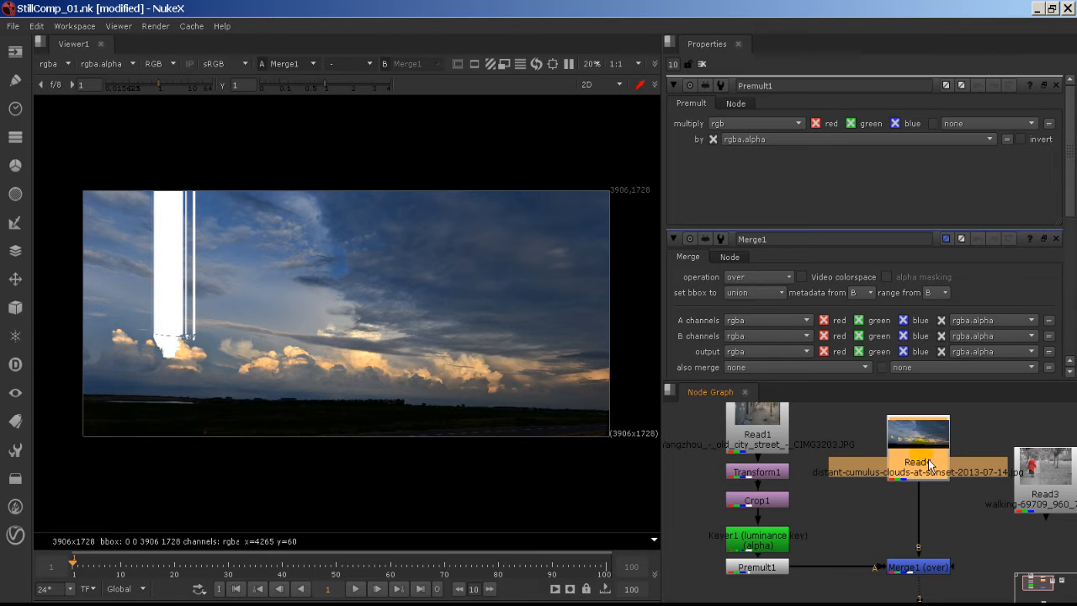
key("ctrl+v")
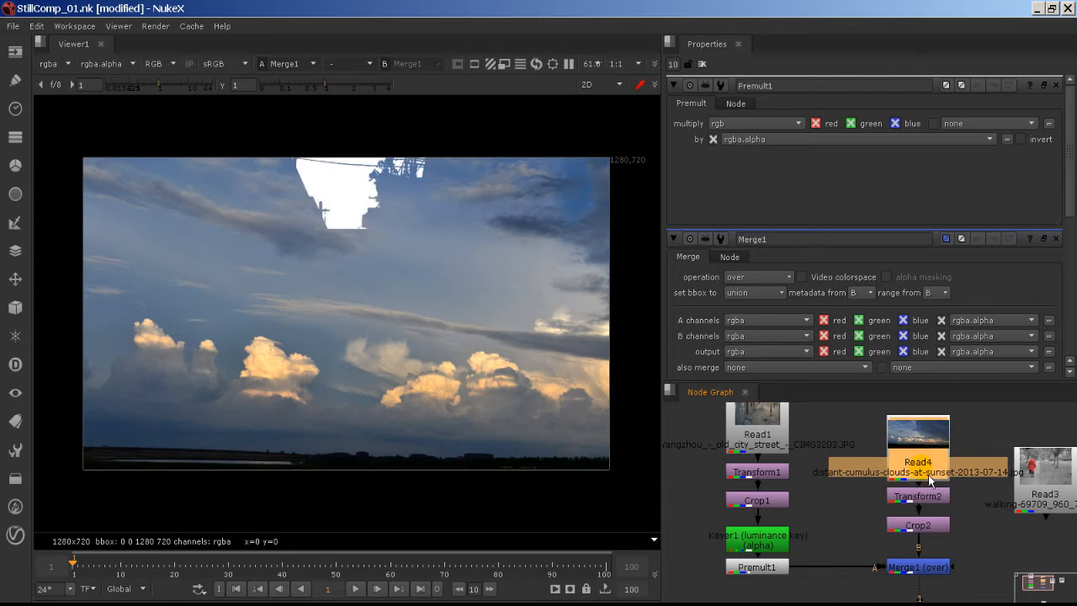
left_click_drag(933, 503, 938, 528)
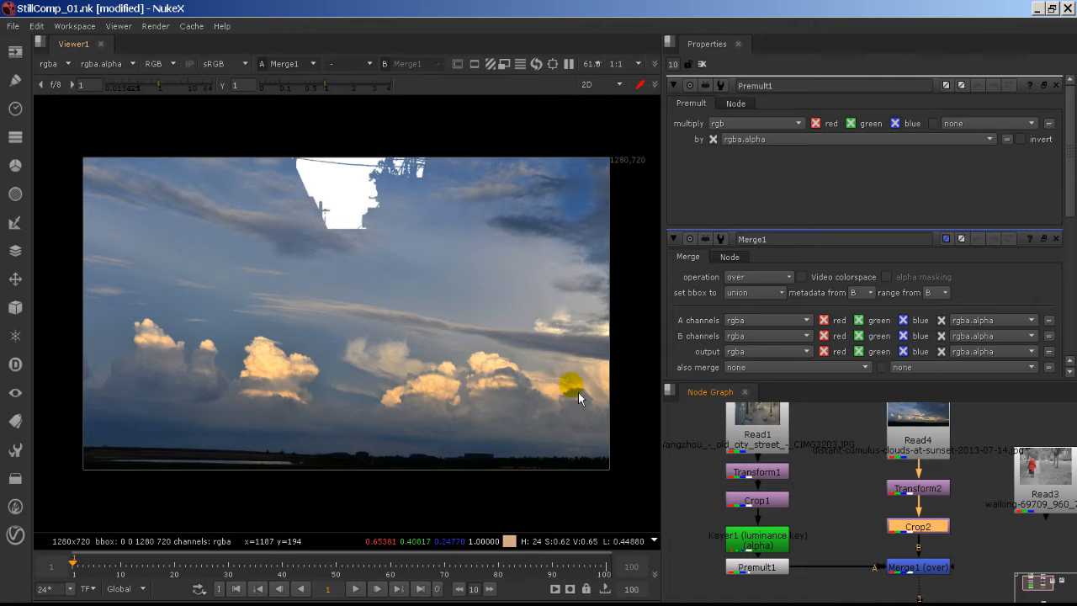
- View the sunset clouds branch stage by stage: the Read, the pasted Transform and the pasted Crop
left_click(916, 452)
key("1")
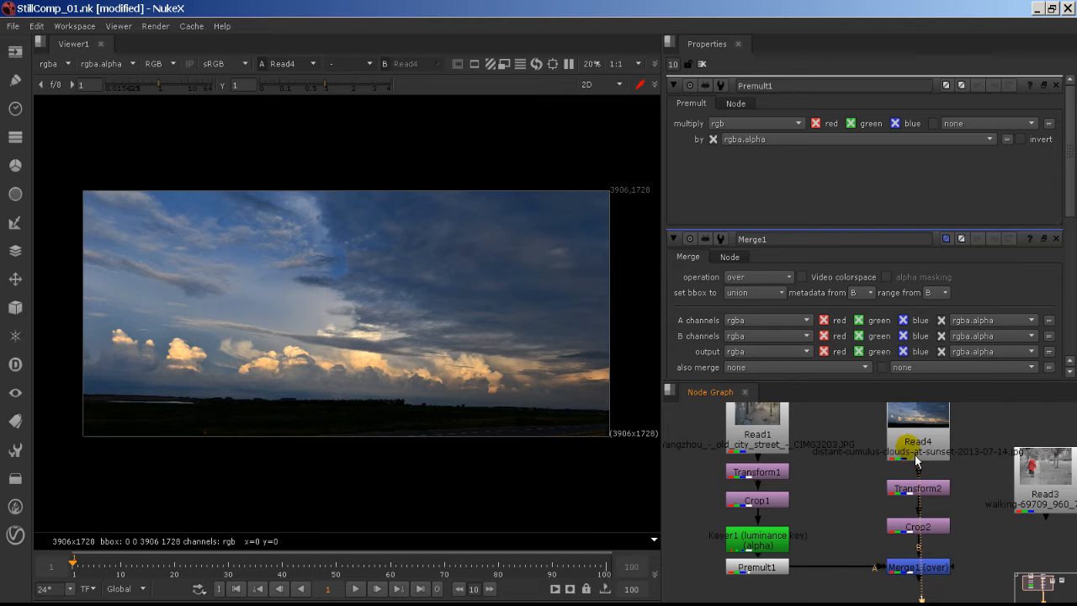
left_click(924, 494)
key("1")
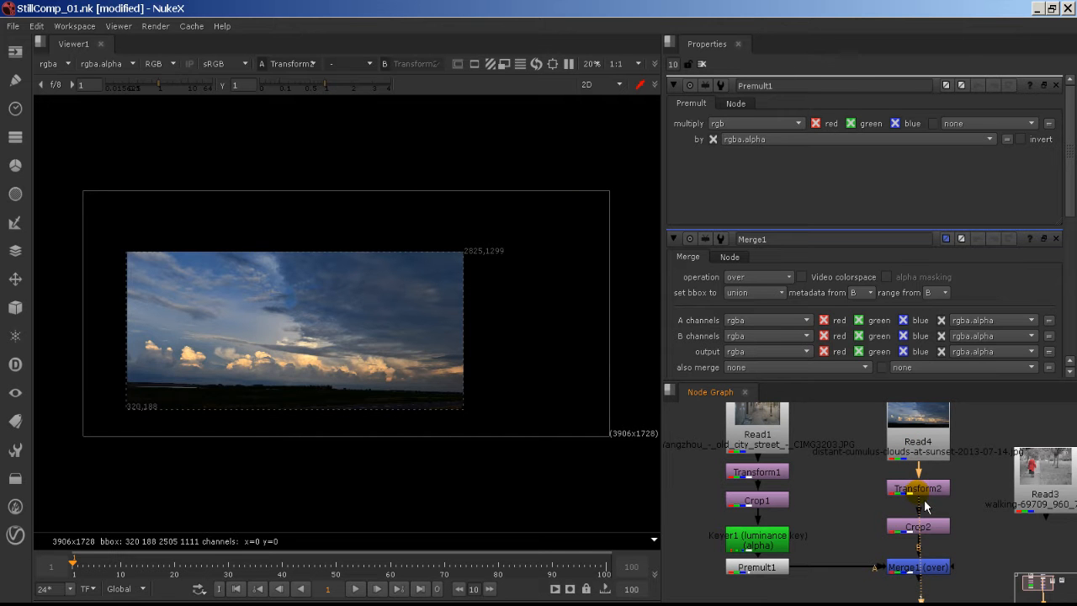
left_click(930, 530)
key("1")
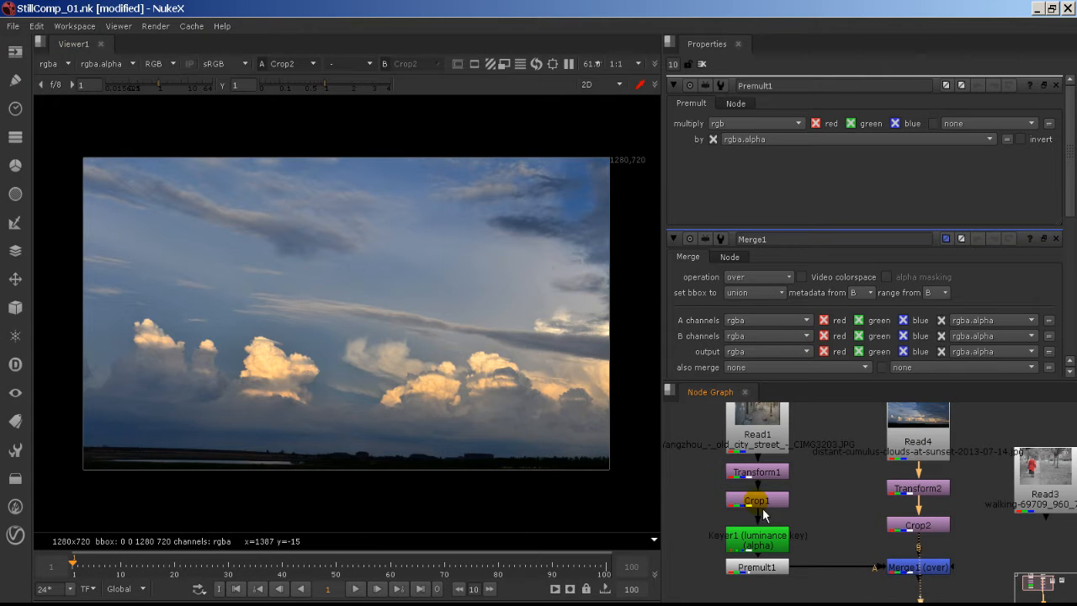
- Reposition the sunset clouds with Transform2 to a translate of about x -95, y -92, and view the Merge output
double_click(934, 532)
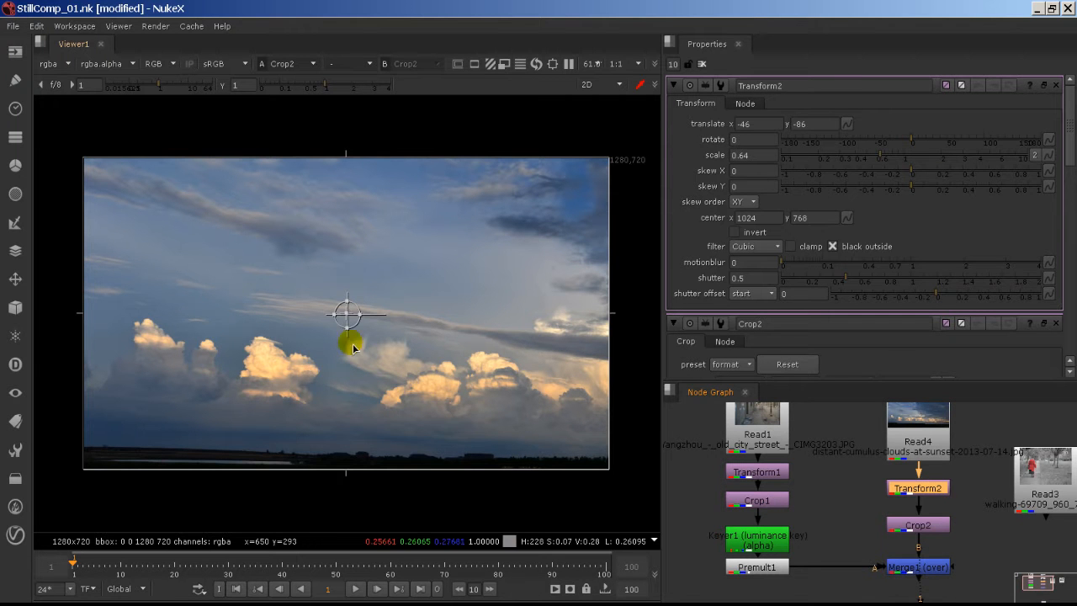
mouse_move(353, 320)
left_mouse_down()
mouse_move(368, 321)
mouse_move(228, 319)
mouse_move(205, 336)
mouse_move(86, 271)
mouse_move(48, 278)
mouse_move(52, 289)
mouse_move(329, 305)
mouse_move(361, 317)
mouse_move(344, 314)
left_mouse_up()
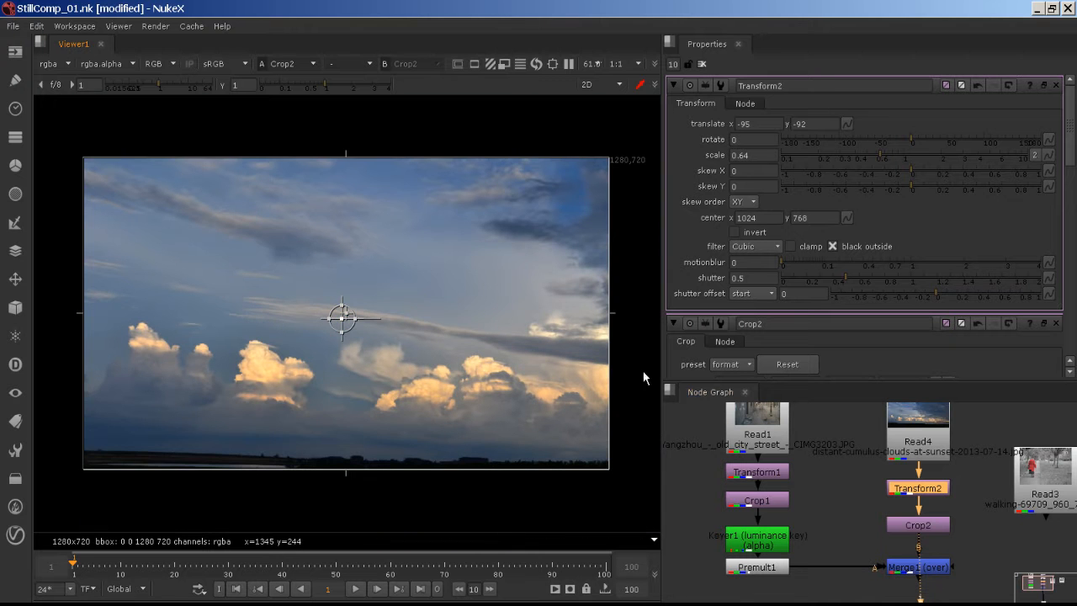
middle_click_drag(908, 528, 908, 503)
left_click_drag(918, 557, 914, 542)
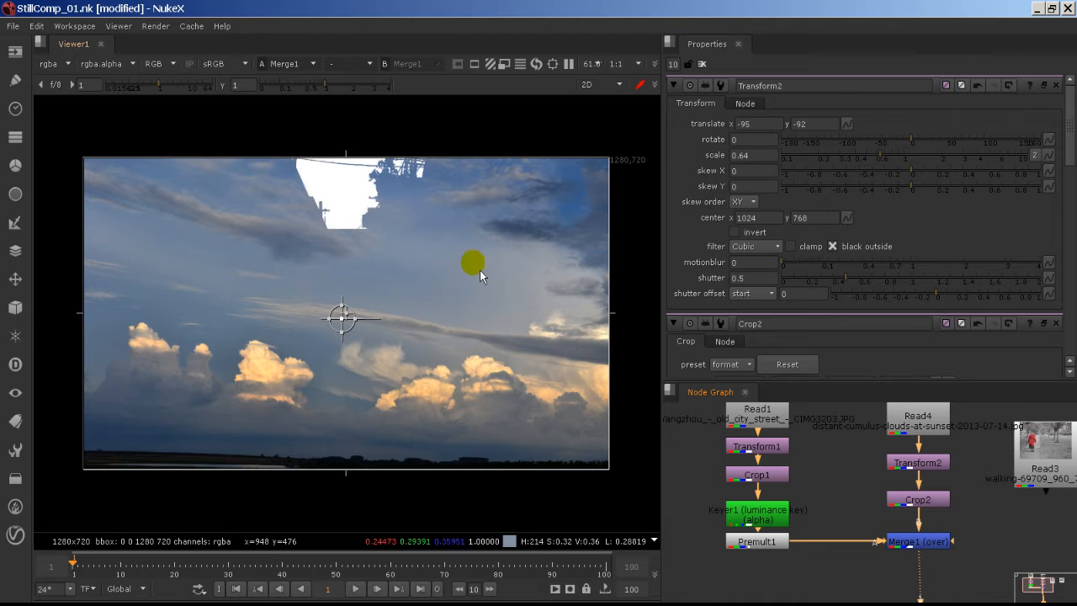
- Invert the alpha output of the Keyer1 luminance key on the street branch
double_click(778, 515)
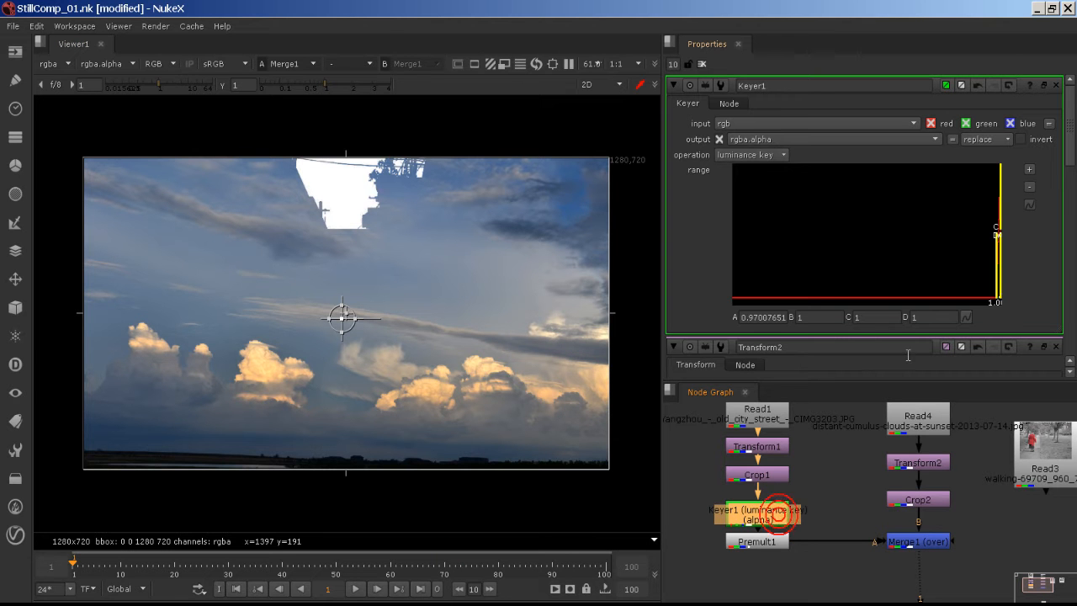
left_click(1041, 140)
left_click(1040, 140)
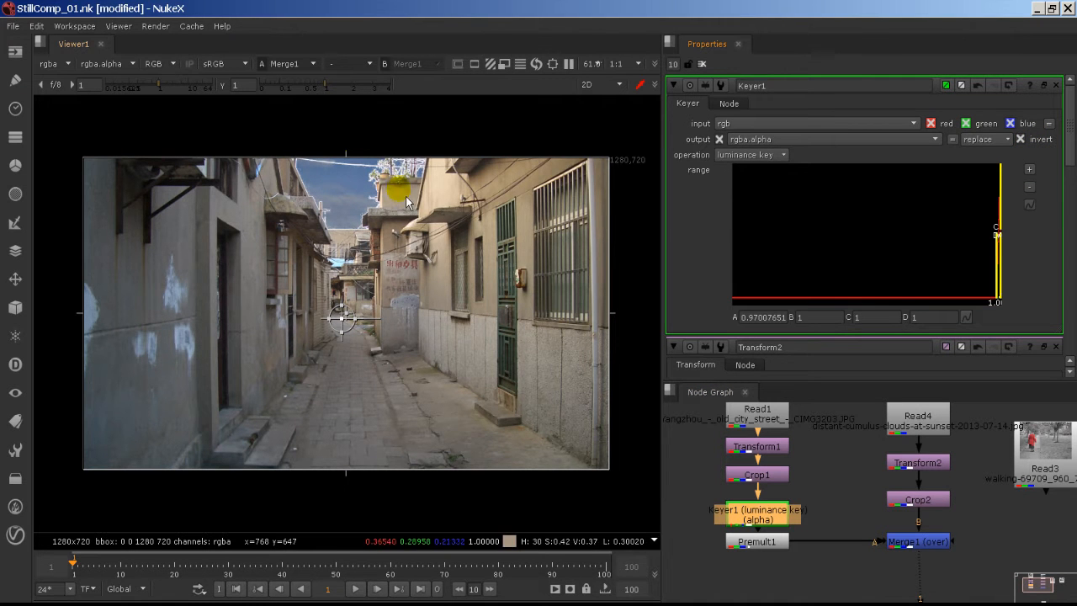
- Compare the outputs of the Premult, Keyer and Merge nodes to examine how the inverted key affects the composite
left_click(778, 543)
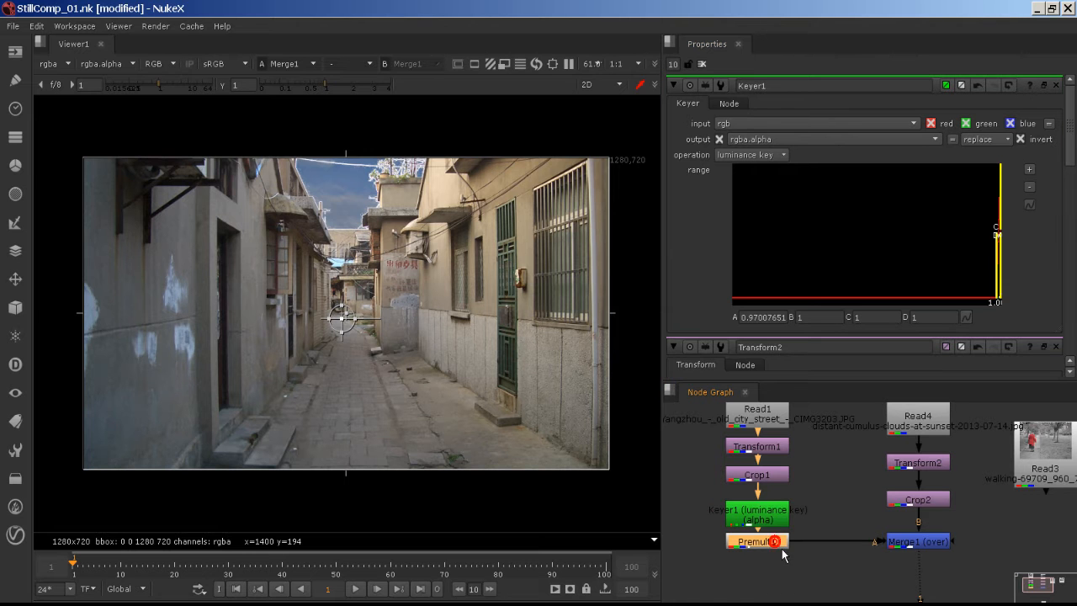
key("1")
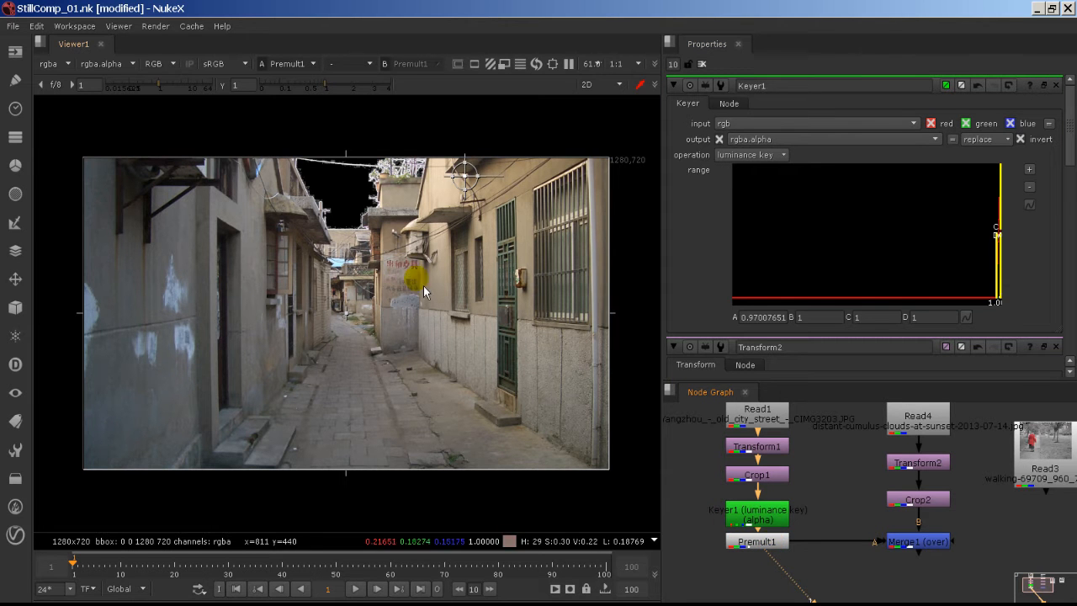
left_click(899, 546)
key("1")
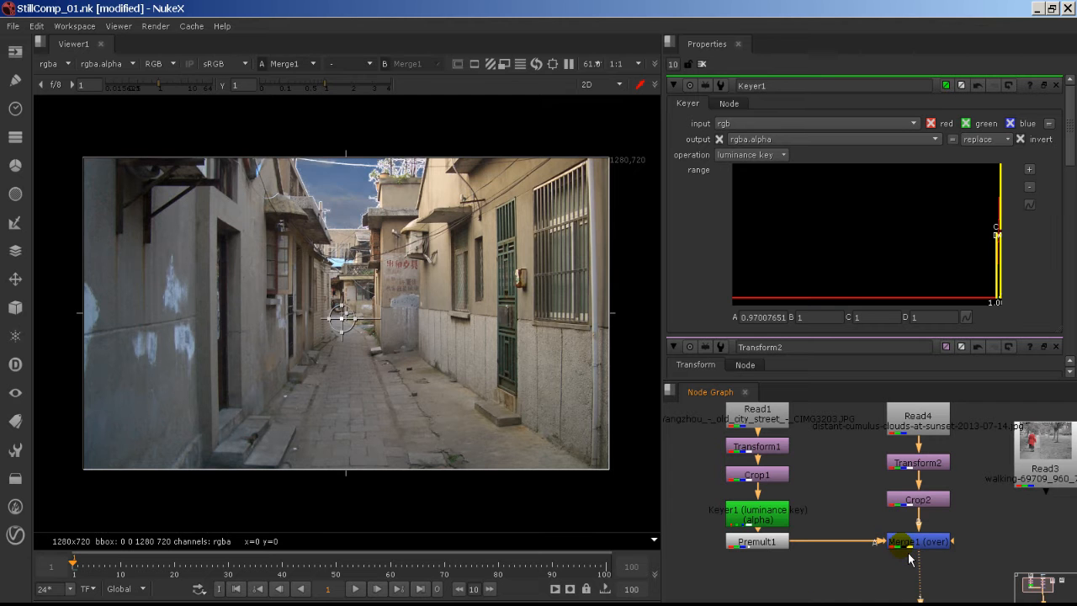
left_click(769, 517)
key("1")
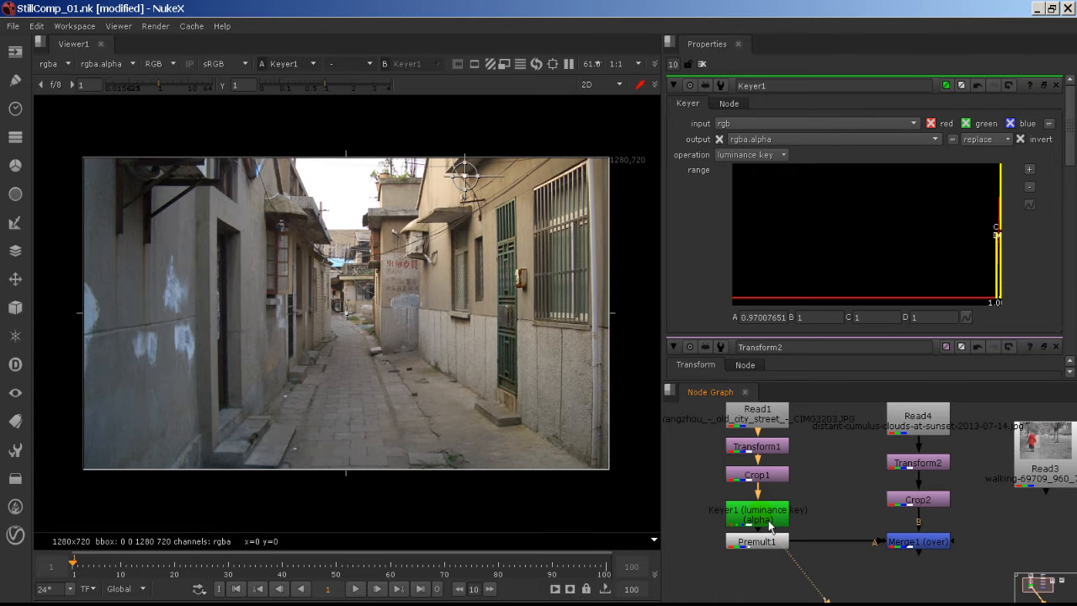
left_click(753, 541)
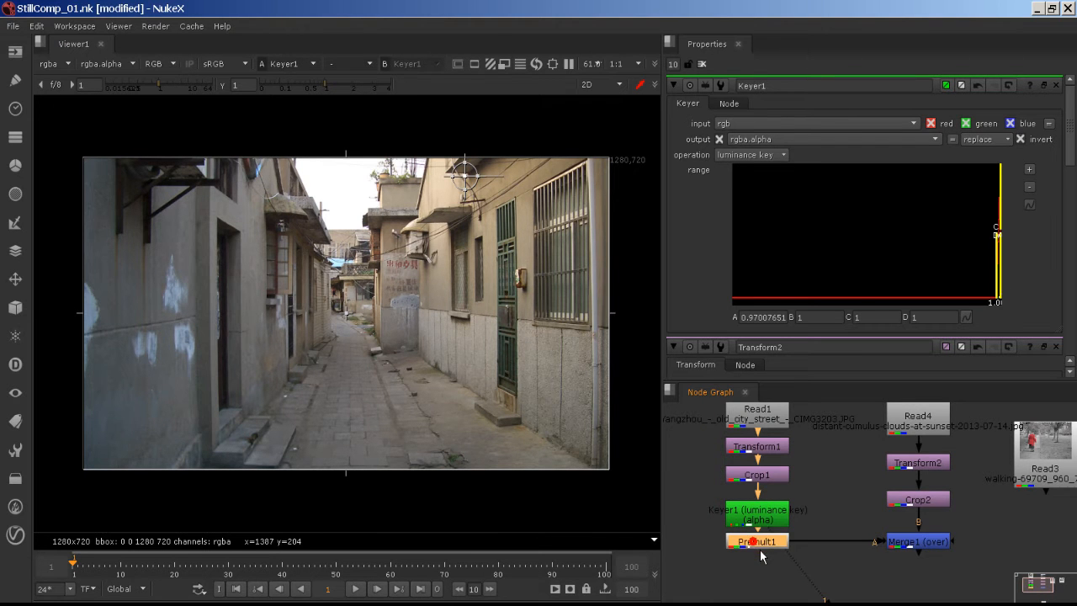
key("1")
left_click(913, 545)
key("1")
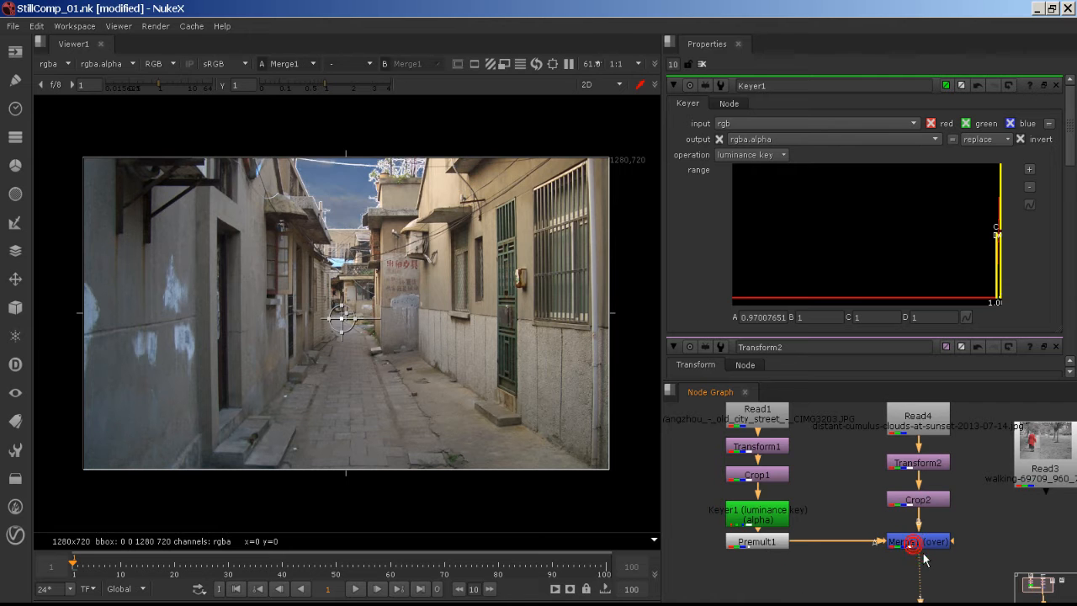
middle_click_drag(918, 580, 900, 561)
left_click(913, 529)
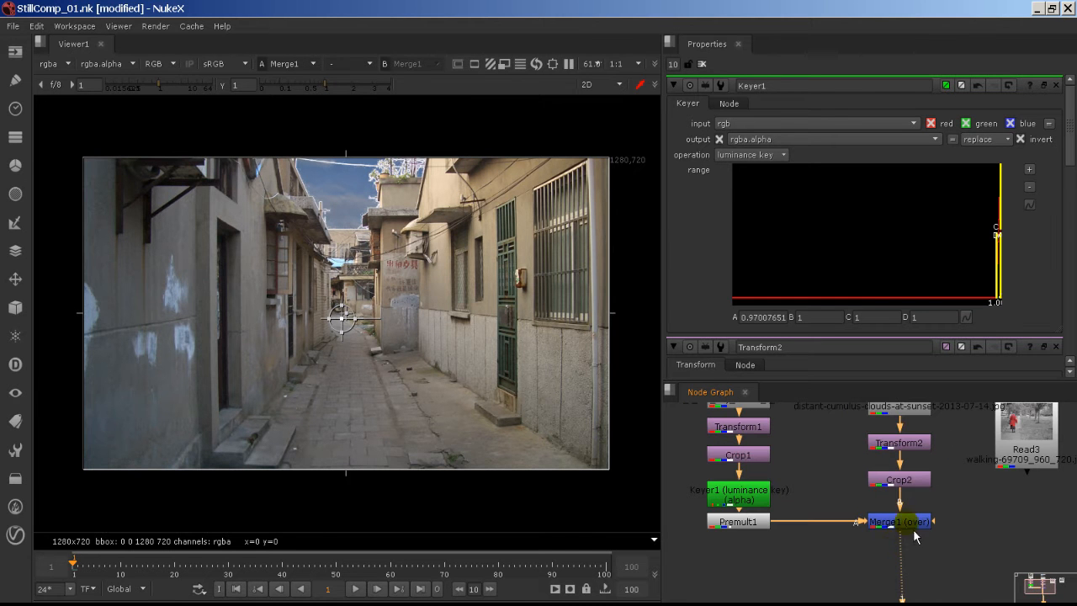
- View the street branch stage by stage, from the Read through Transform, Crop, Keyer and Premult to the Merge
middle_click_drag(757, 555, 821, 568)
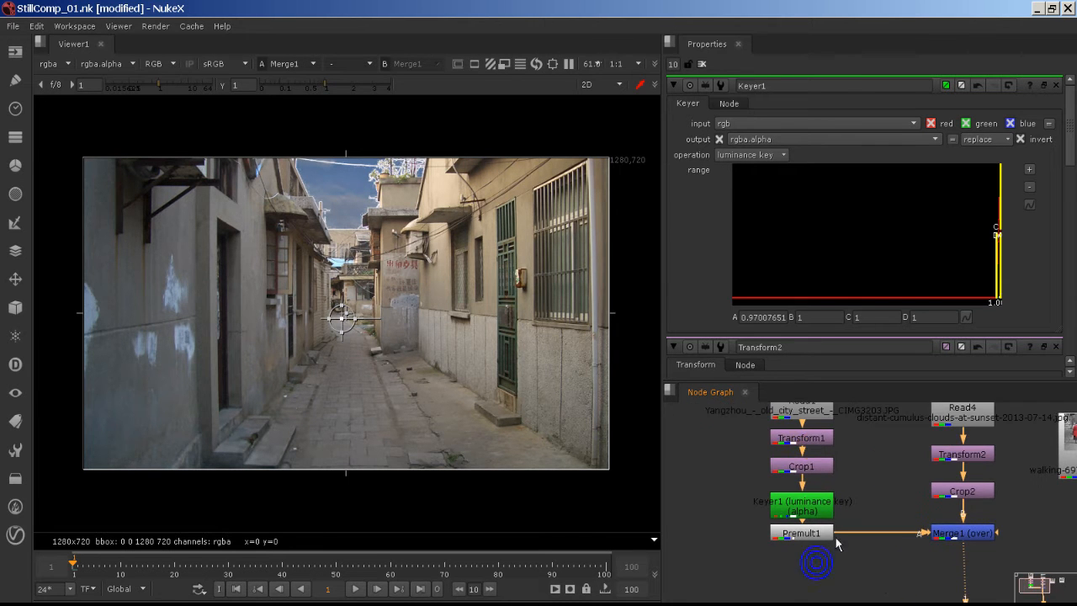
left_click(812, 417)
middle_click_drag(866, 469, 828, 515)
scroll(827, 526, "down", 1)
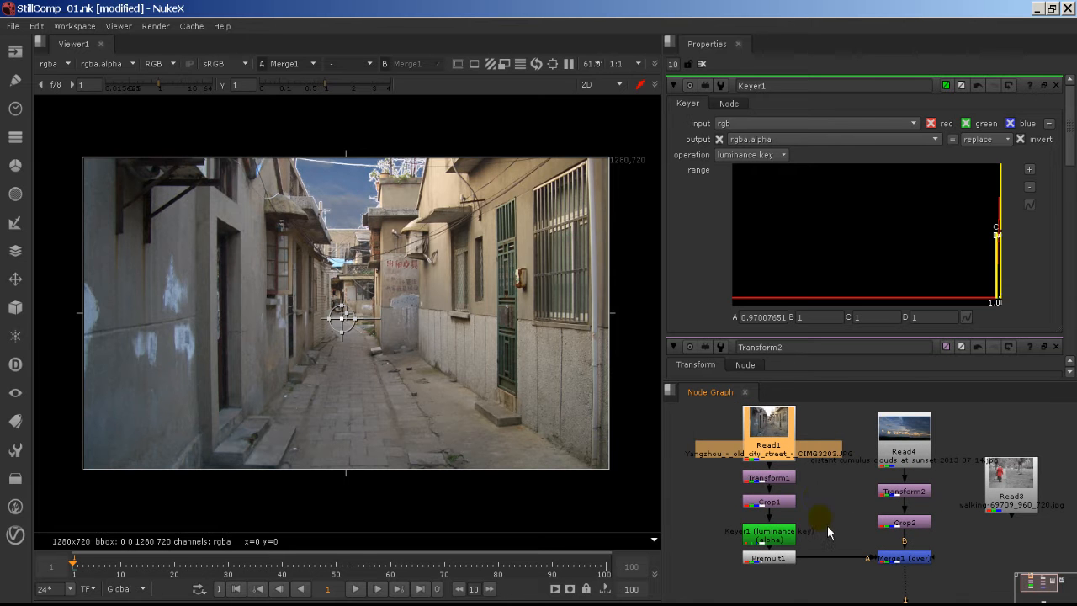
key("1")
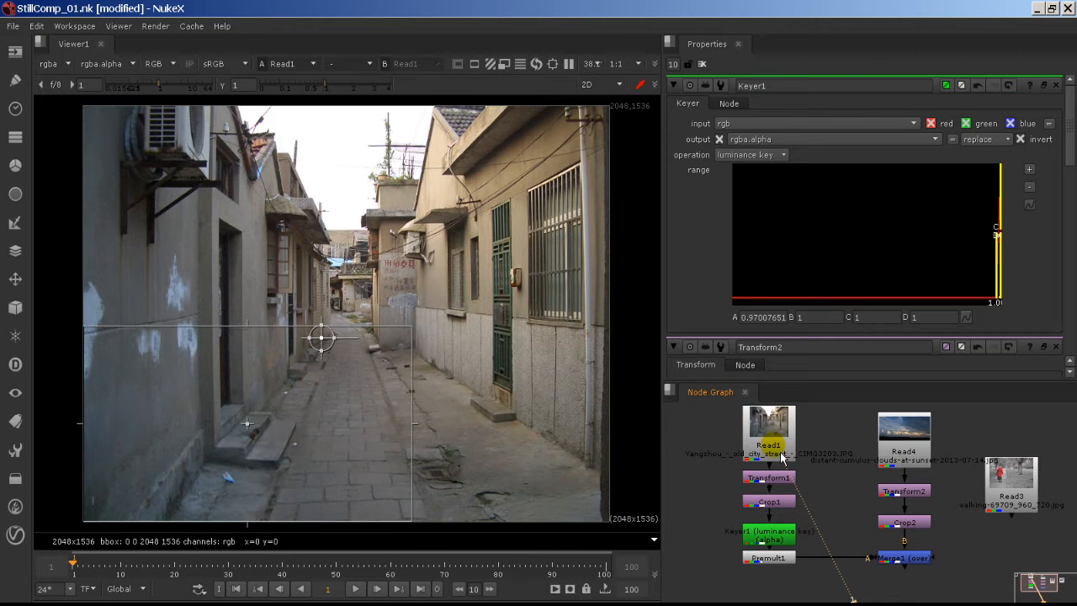
left_click(780, 481)
key("1")
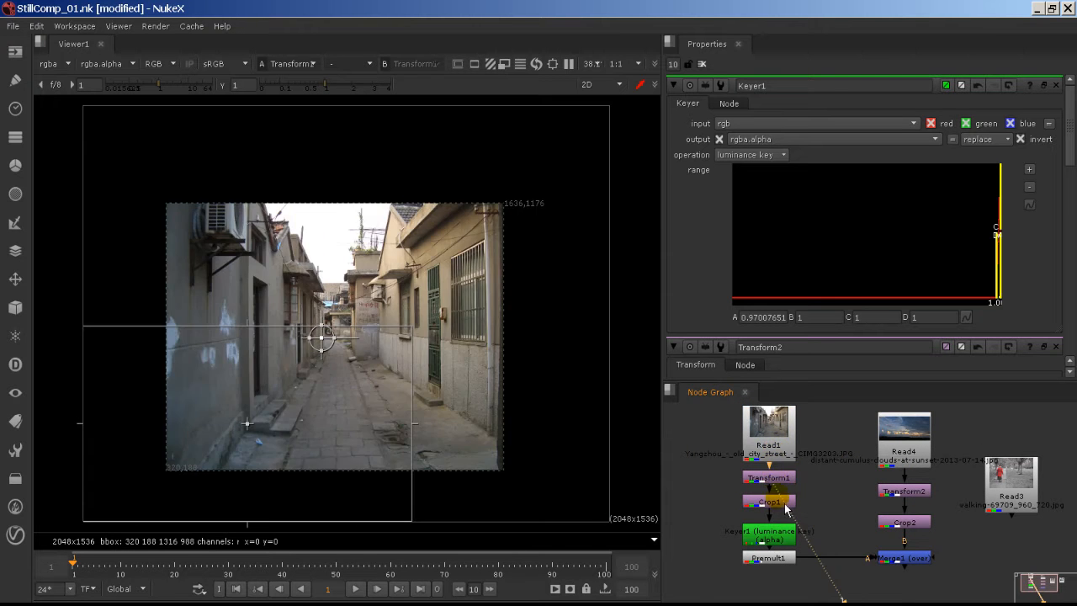
left_click(783, 505)
key("1")
left_click(789, 534)
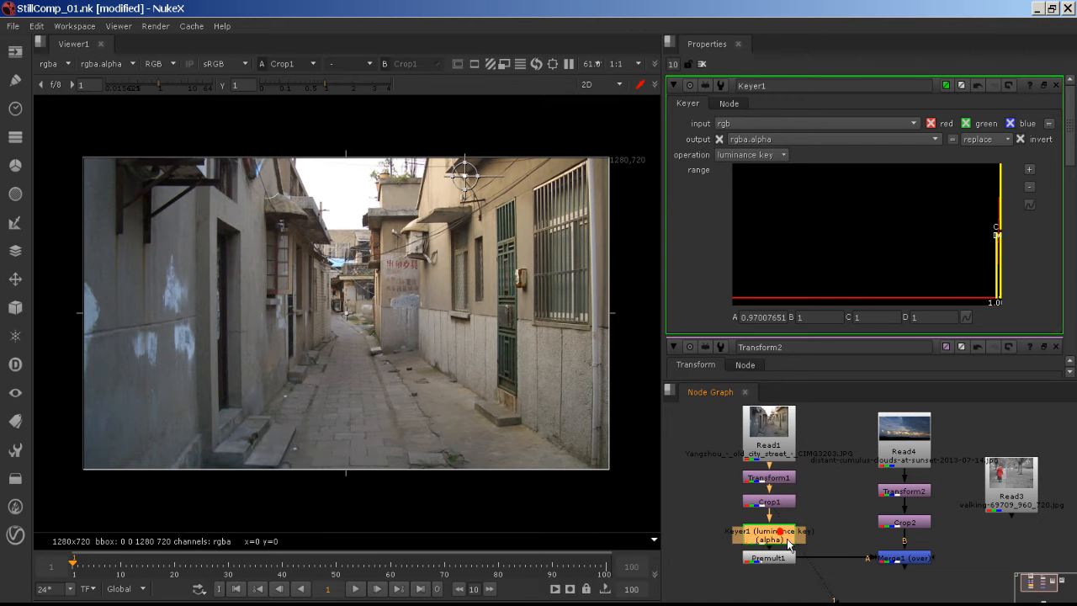
key("1")
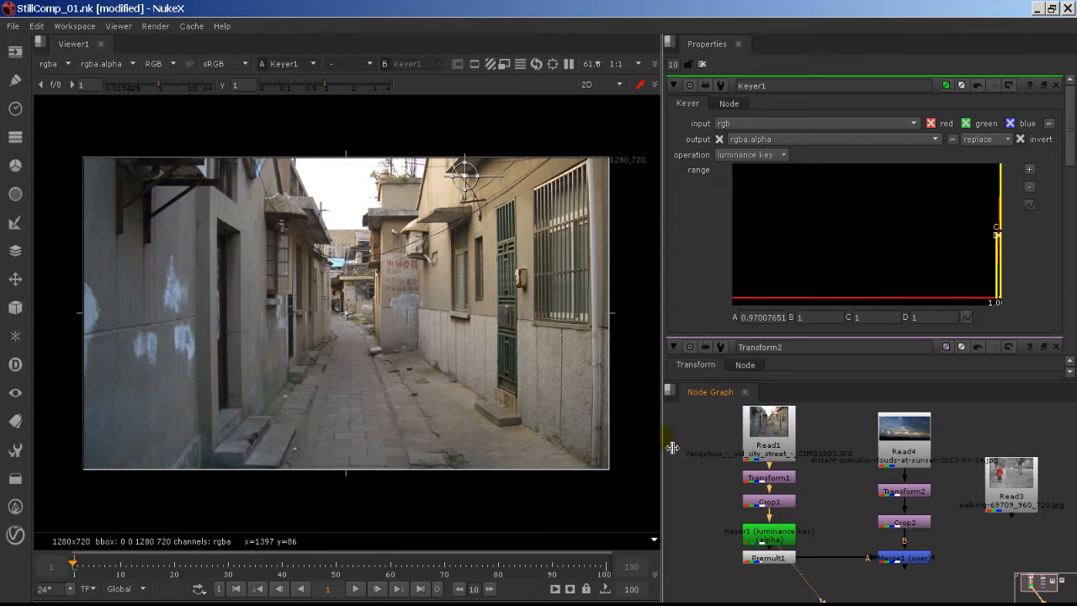
left_click(762, 559)
key("1")
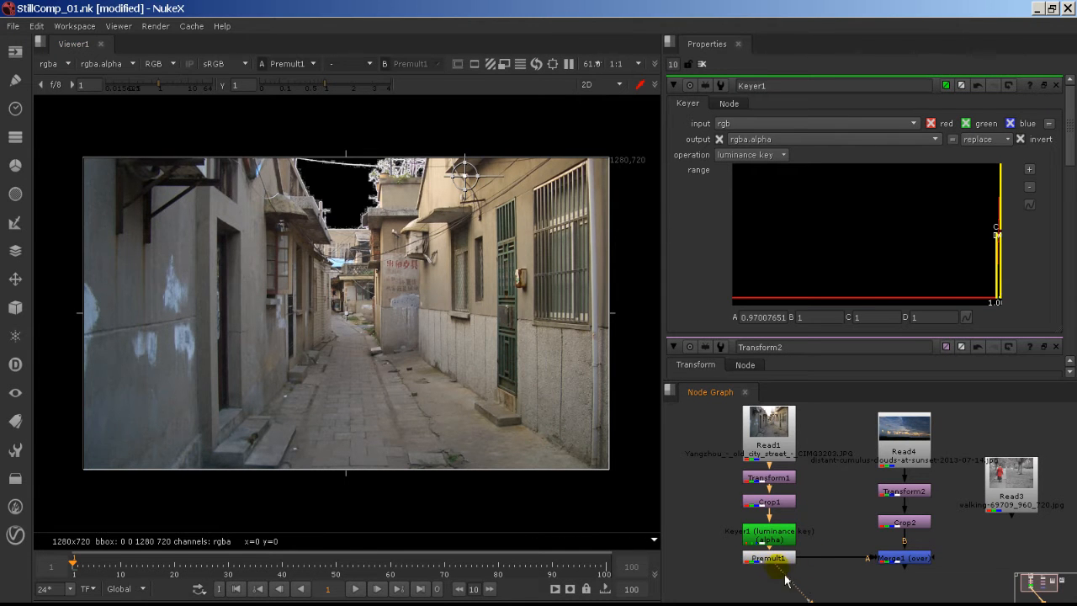
left_click(921, 560)
key("1")
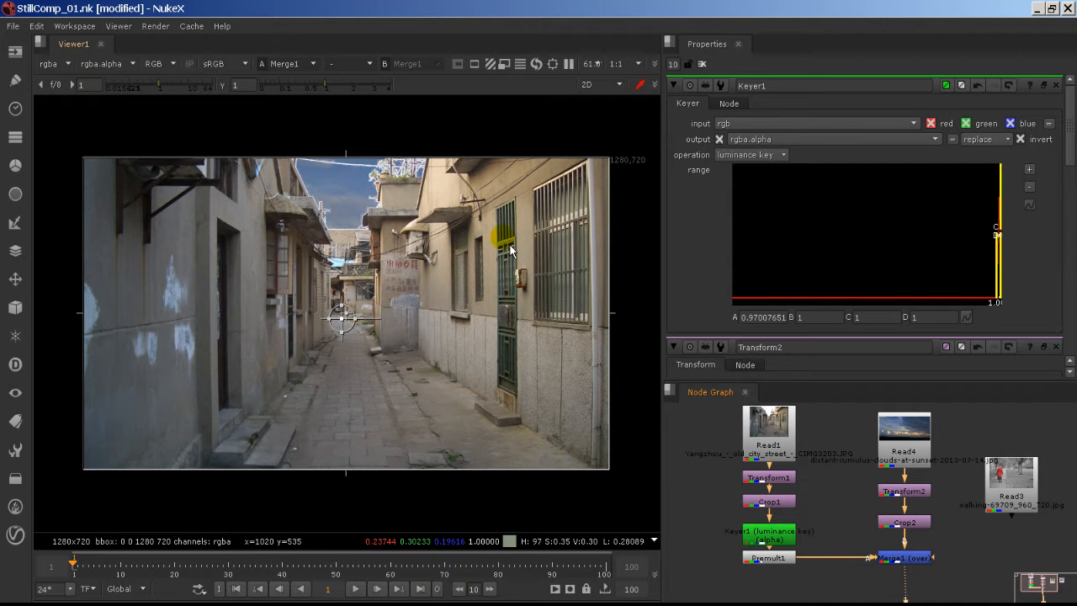
- Try softening the sky key's edges around the rooftop plants with Keyer1 range values A about 0.40, B about 0.65 and C about 0.88
scroll(446, 186, "up", 5)
scroll(483, 318, "up", 4)
middle_click_drag(421, 267, 640, 335)
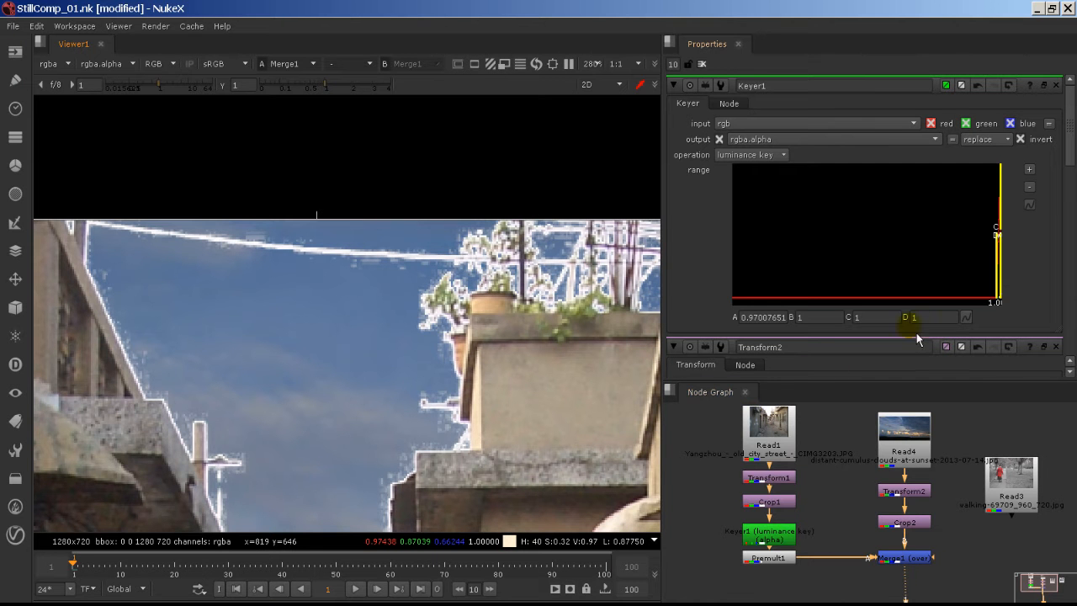
left_click(790, 545)
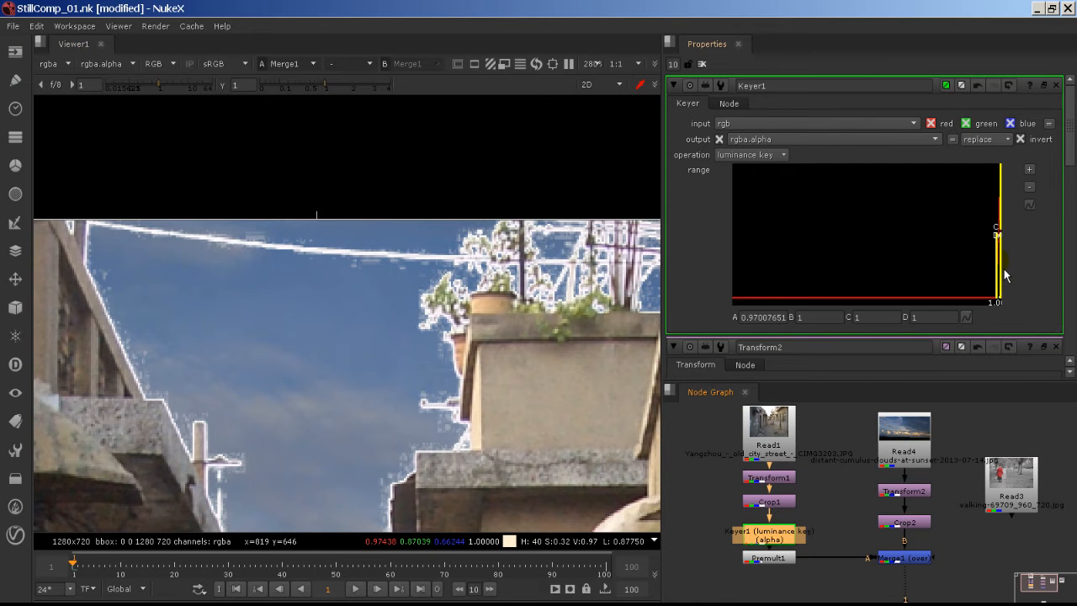
left_click_drag(1004, 276, 880, 247)
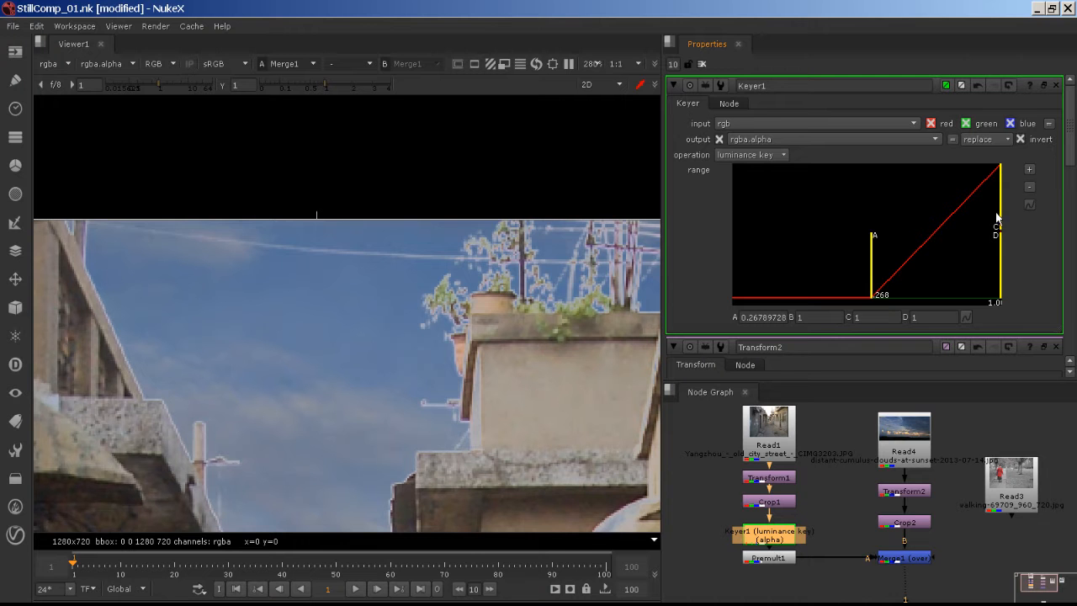
left_click_drag(990, 211, 995, 217)
left_click_drag(876, 250, 909, 250)
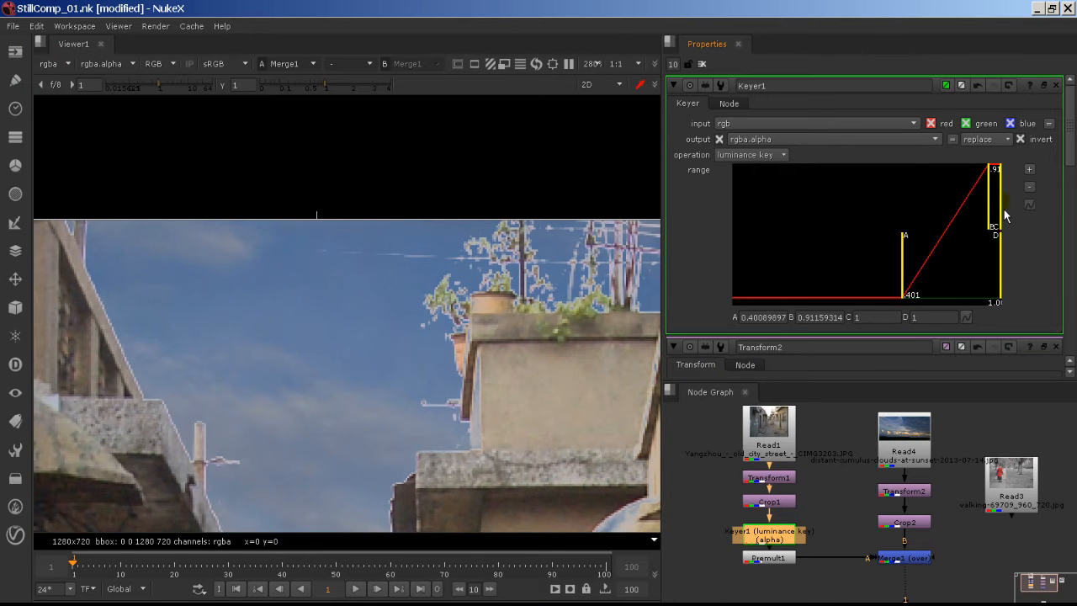
left_click_drag(1001, 223, 958, 218)
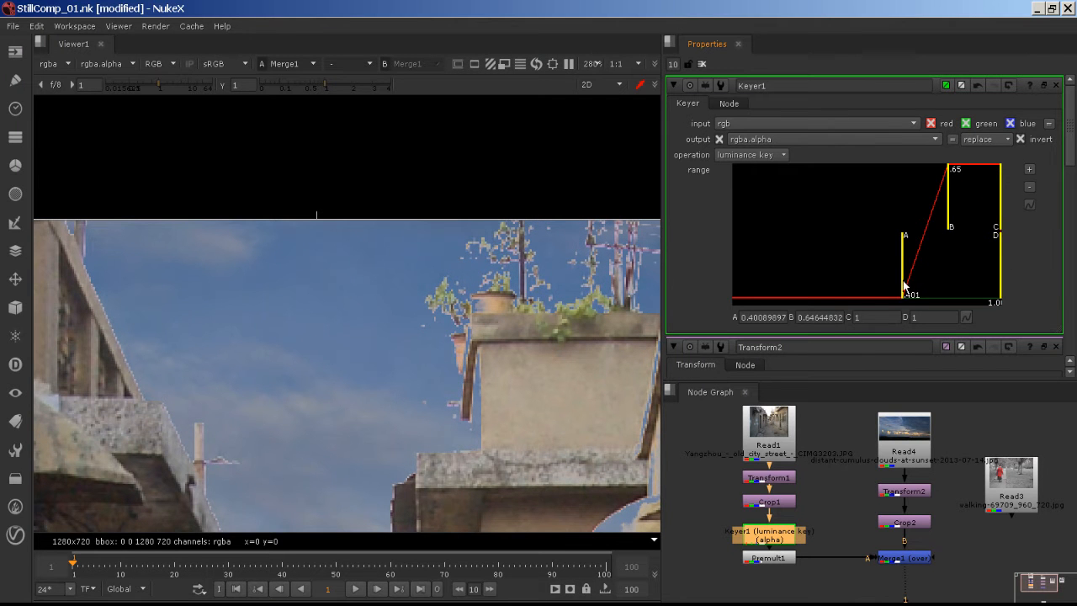
left_click(1006, 213)
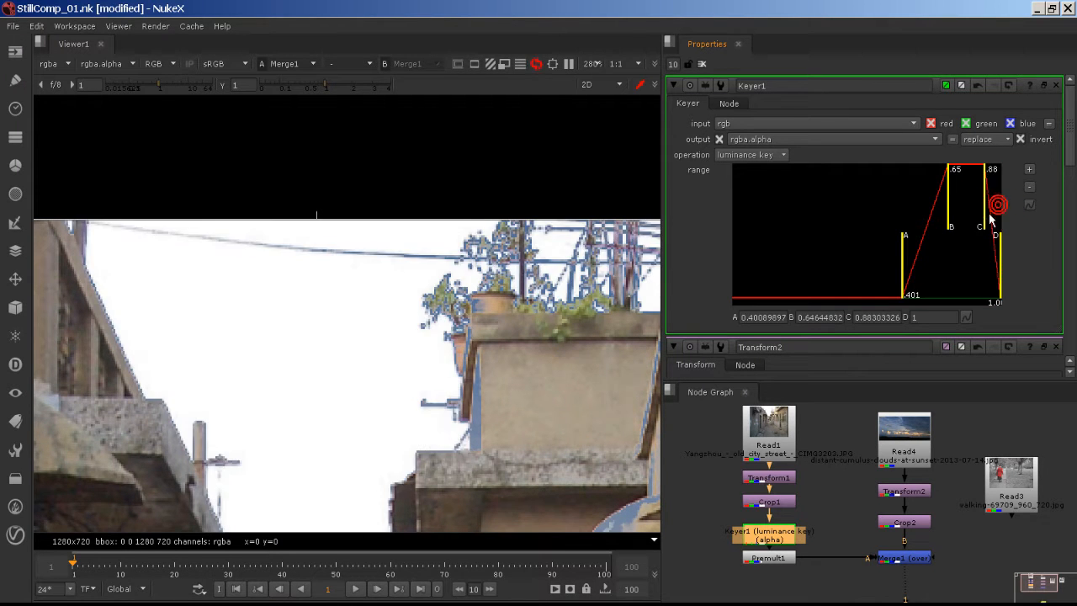
left_click(1004, 217)
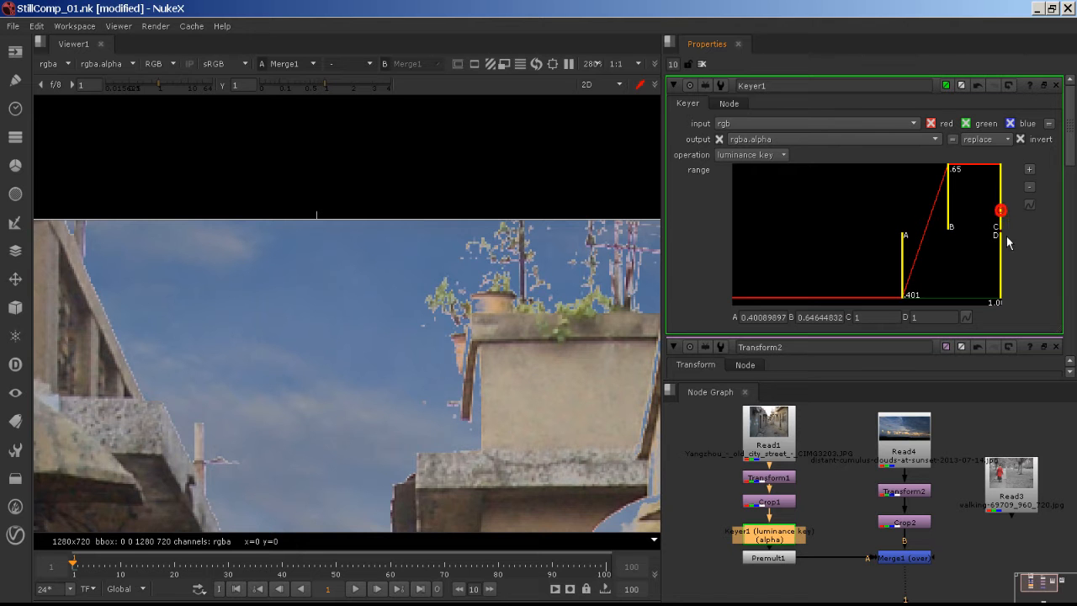
- Set the Keyer1 luminance range to A about 0.72 and B about 0.98, and check the wider composite
left_click(1004, 252)
mouse_move(1007, 233)
left_mouse_down()
mouse_move(1002, 261)
mouse_move(1007, 232)
mouse_move(955, 222)
mouse_move(1009, 235)
left_mouse_up()
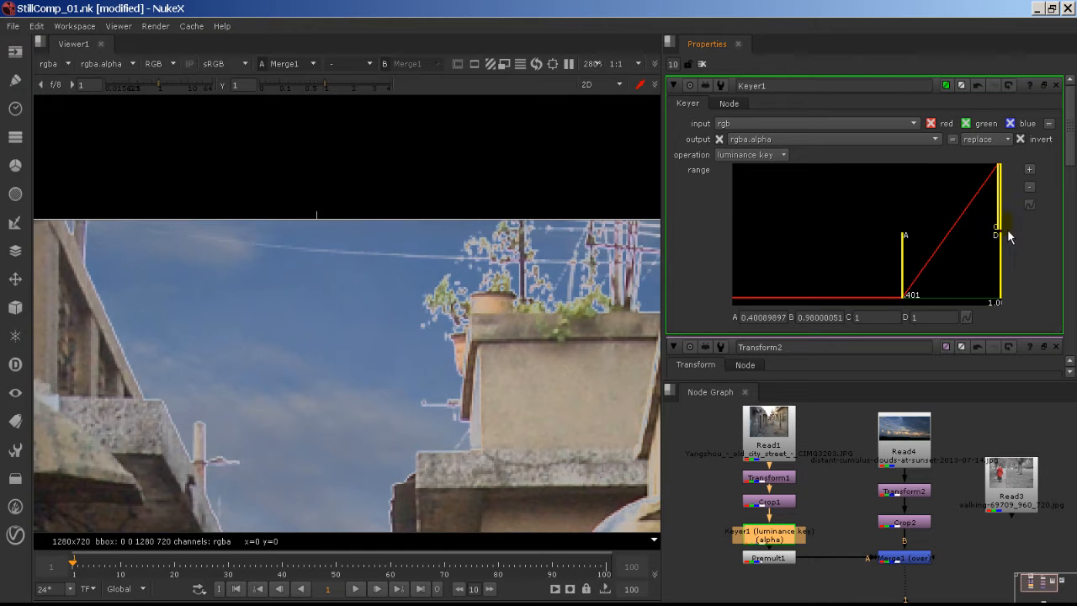
left_click_drag(909, 267, 969, 267)
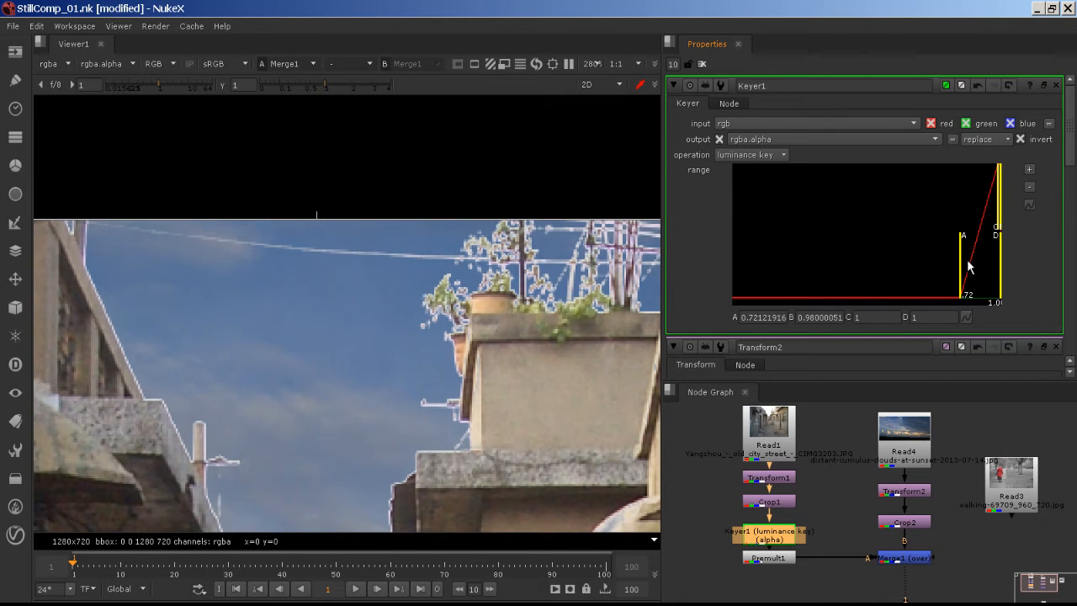
scroll(505, 286, "down", 6)
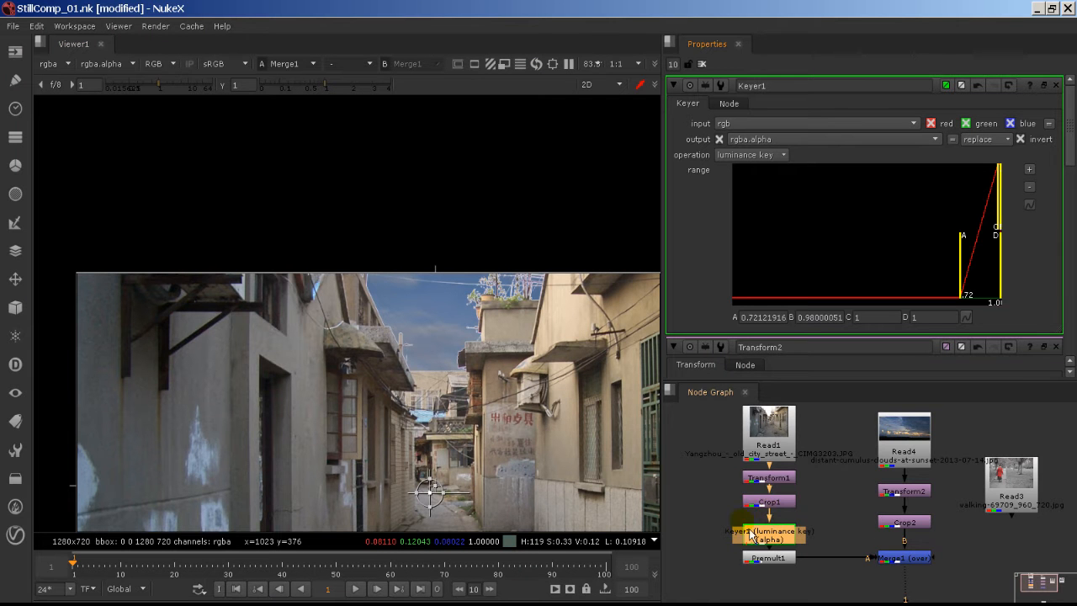
- Move the street branch's Read, Transform, Crop and Keyer nodes up close together, leaving a gap above Premult1
middle_click_drag(765, 550, 814, 571)
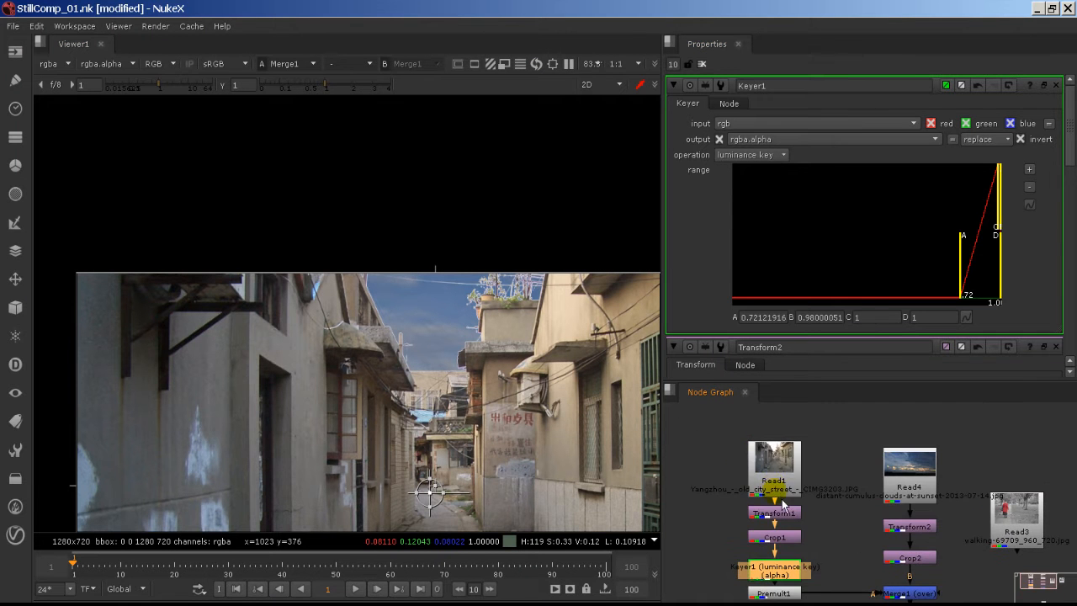
left_click_drag(776, 488, 776, 456)
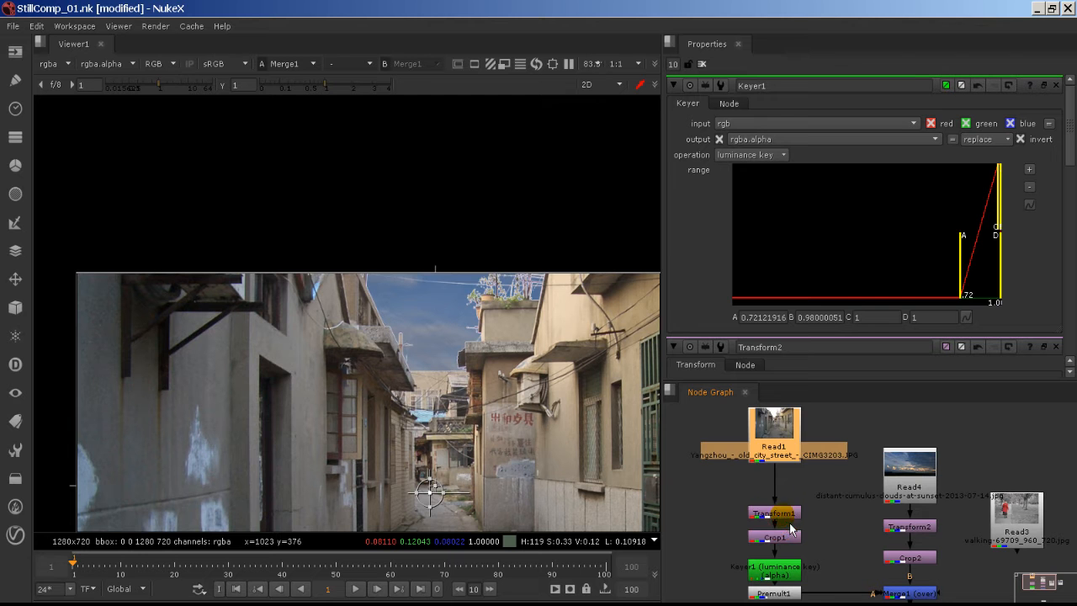
left_click_drag(787, 514, 787, 477)
left_click(791, 538)
left_click_drag(794, 547, 798, 510)
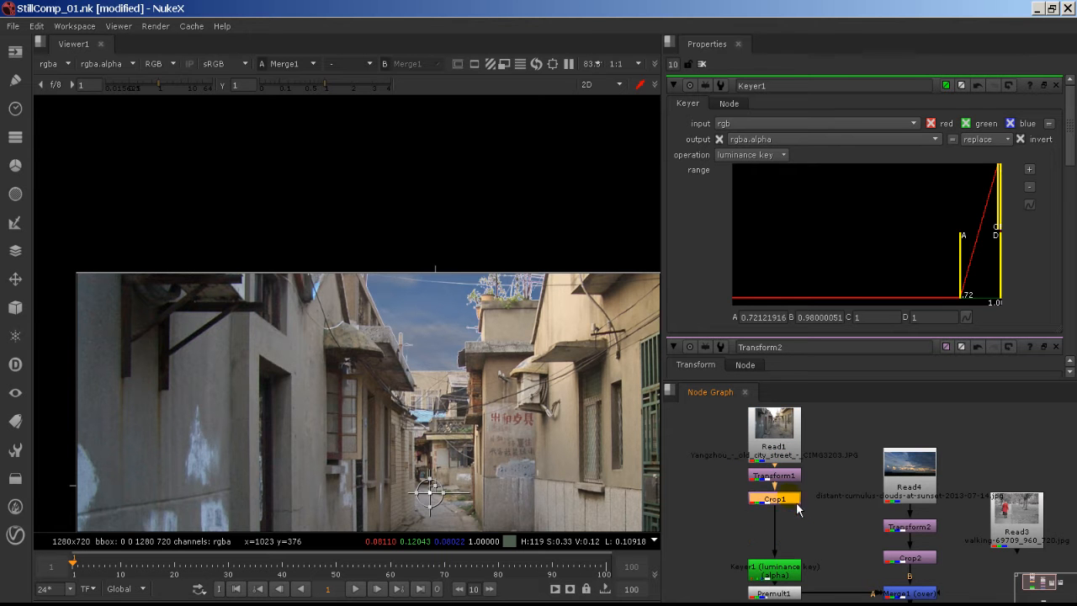
left_click_drag(798, 575, 795, 525)
middle_click_drag(795, 529, 786, 498)
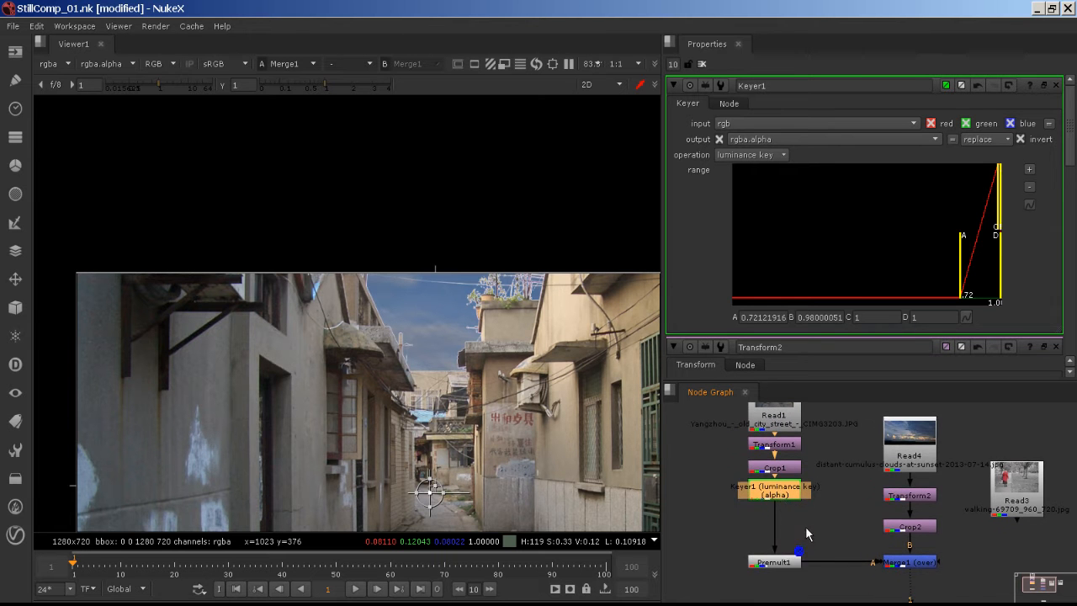
left_click(777, 491)
left_click(786, 561)
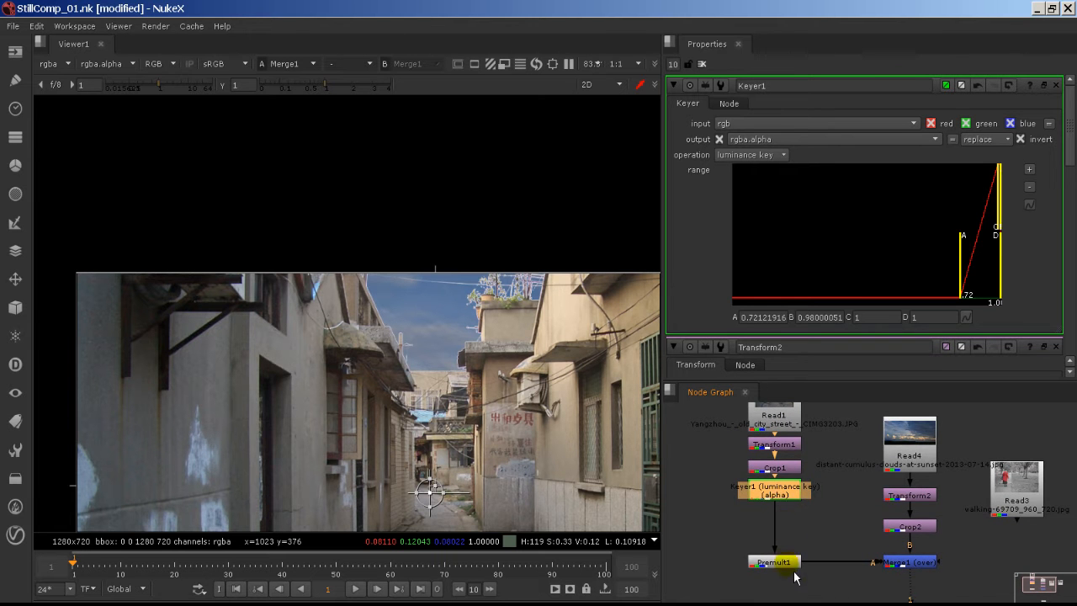
left_click(781, 491)
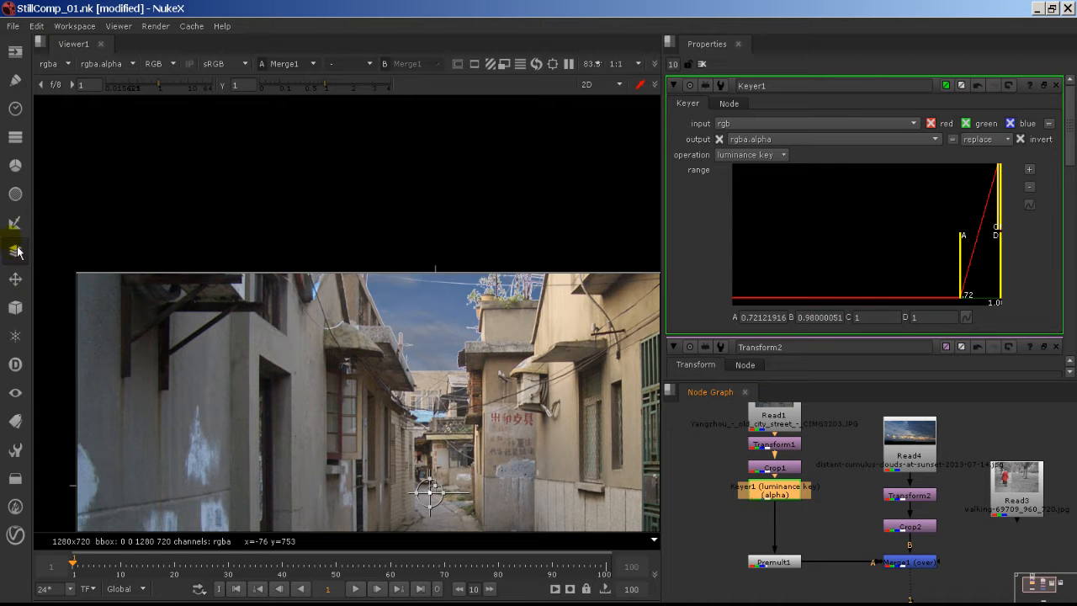
left_click(15, 136)
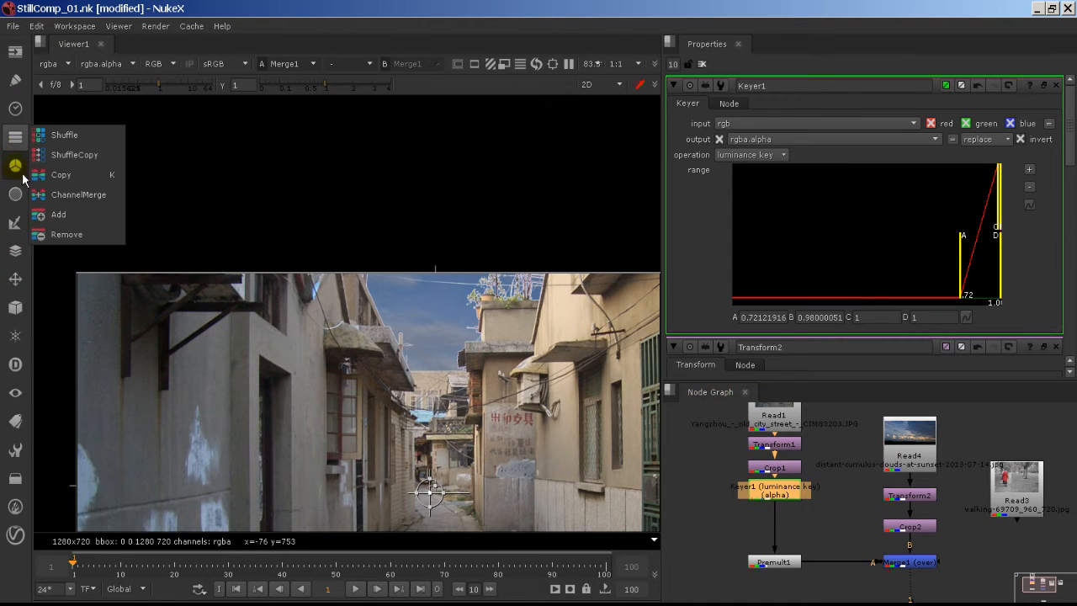
left_click(22, 178)
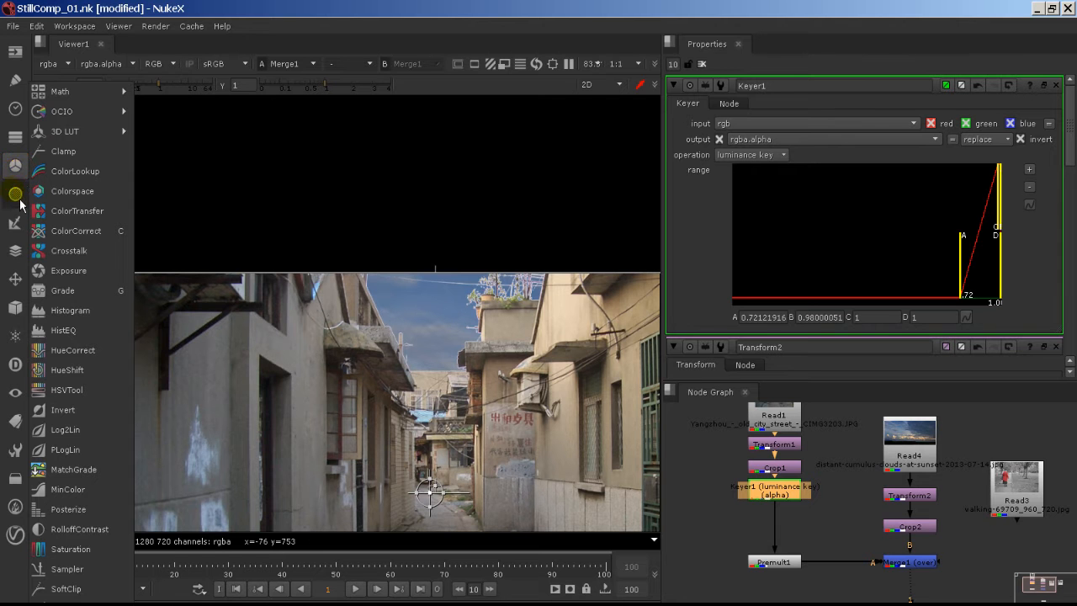
left_click(15, 193)
left_click(15, 250)
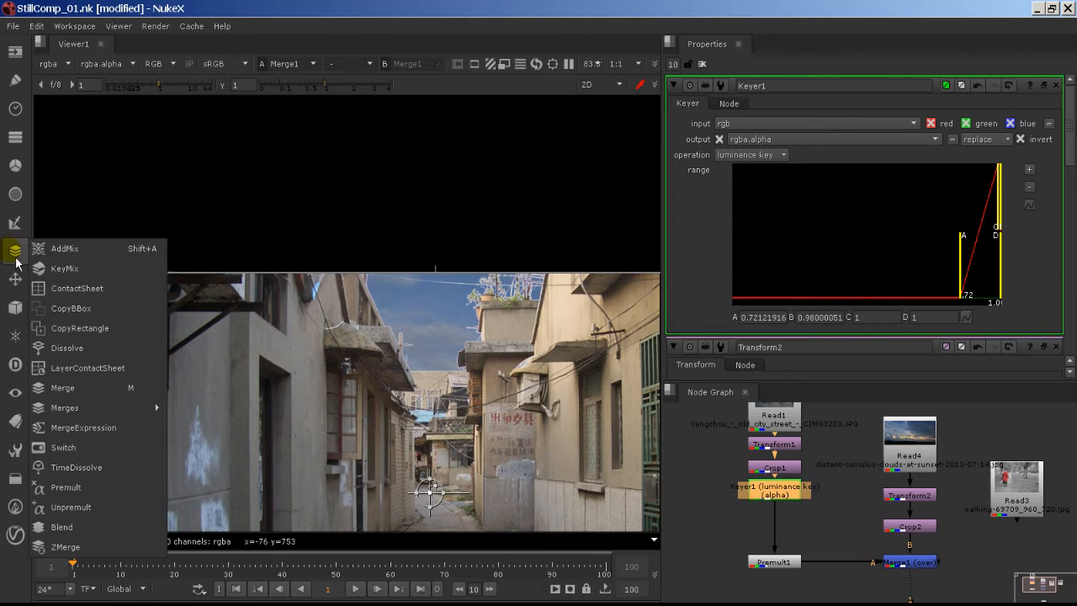
left_click(15, 279)
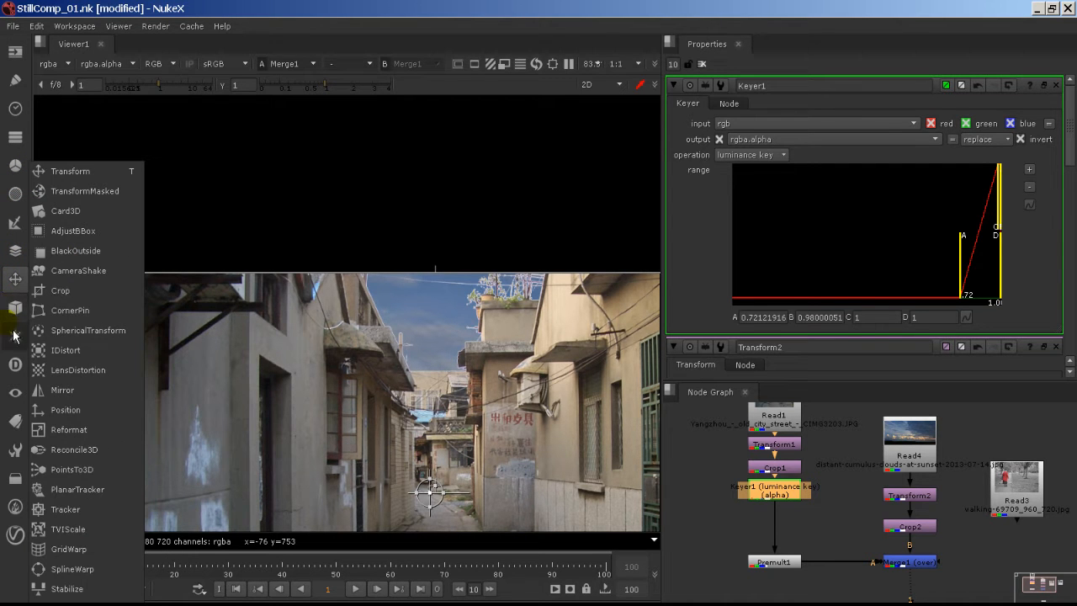
left_click(17, 81)
left_click(17, 80)
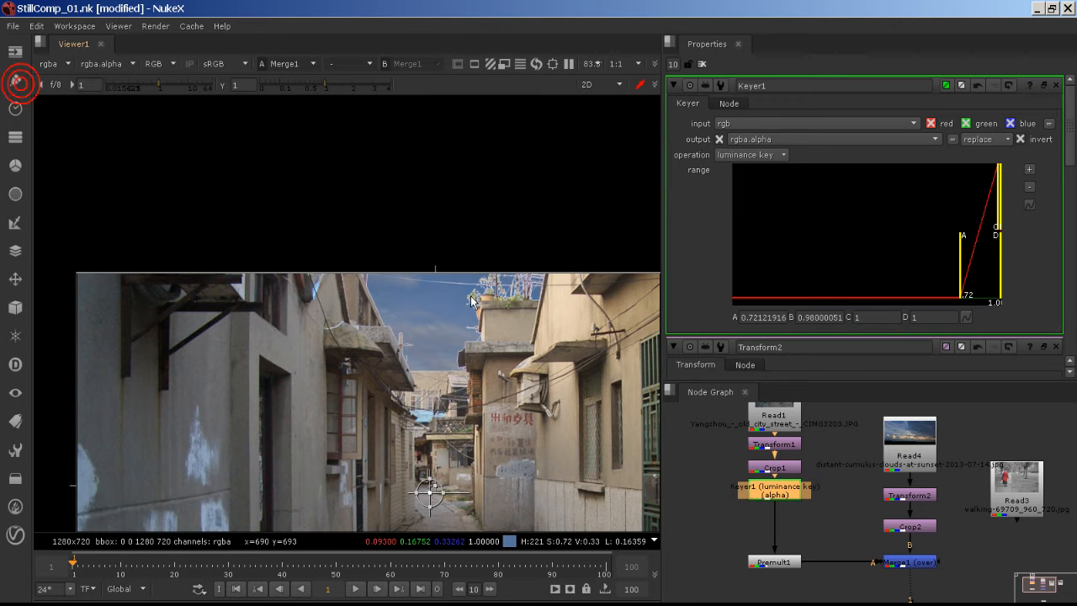
- Add an Erode (filter) node directly after Keyer1, ahead of Premult1
left_click(797, 496)
key("Tab")
type("er")
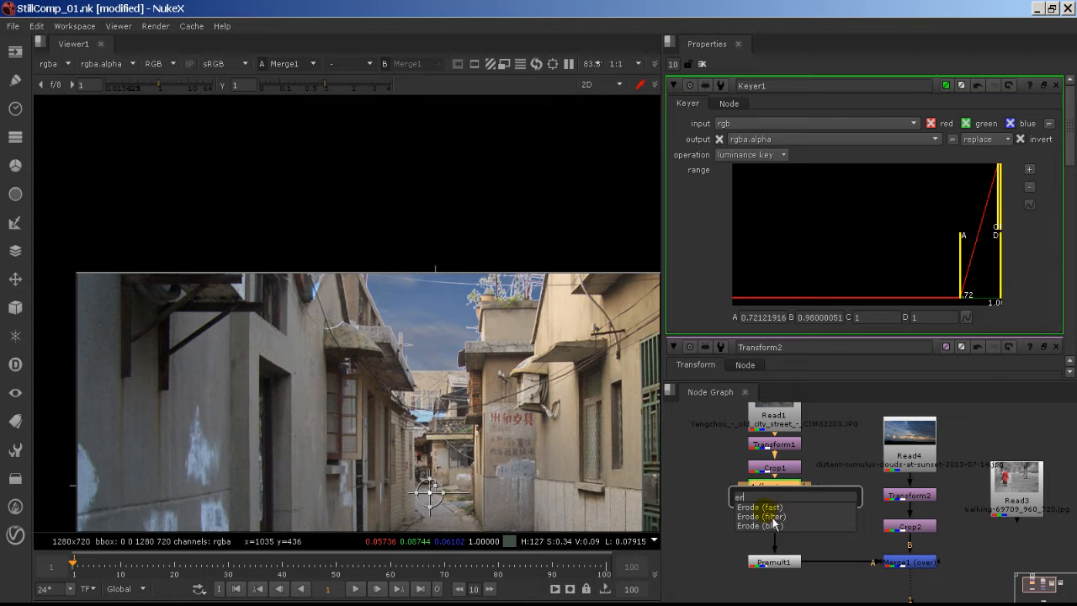
left_click(767, 517)
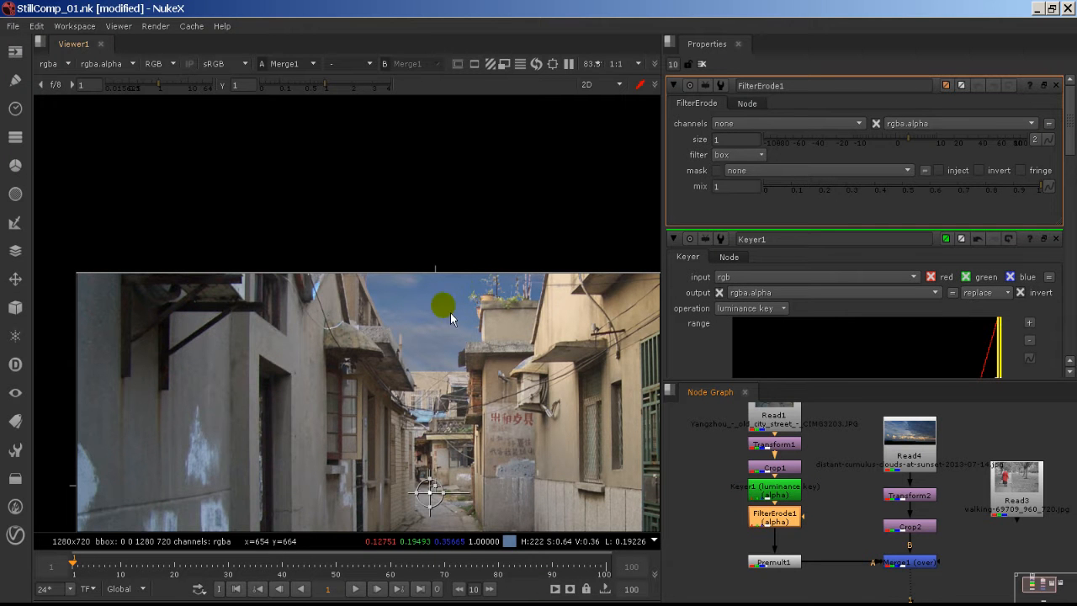
- Try FilterErode1's gaussian filter at sizes 1, 2 and 3 on the edges around the rooftop plants
scroll(560, 301, "up", 5)
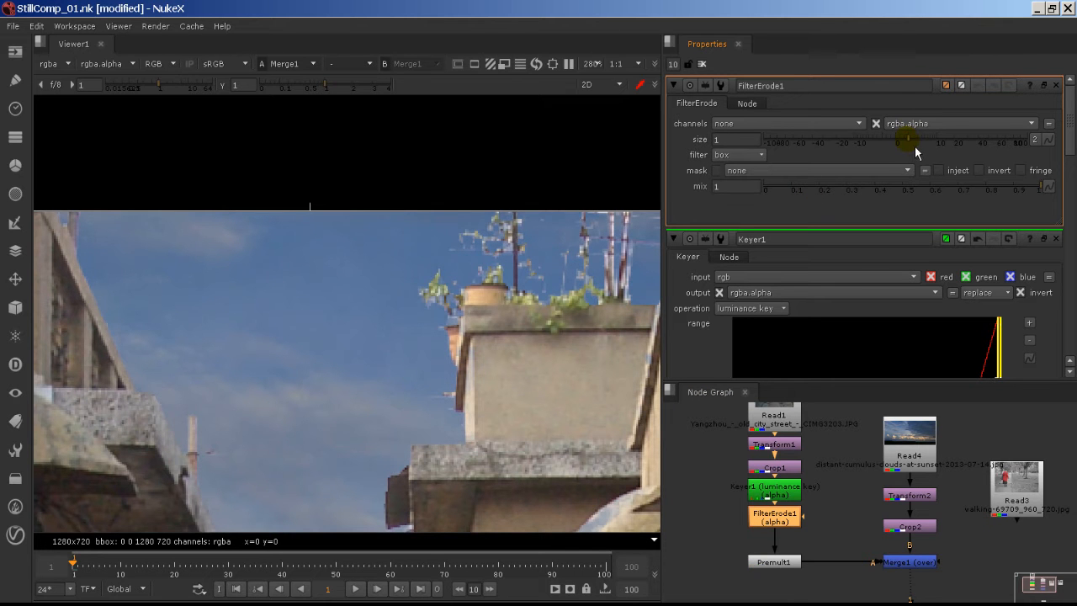
left_click(755, 140)
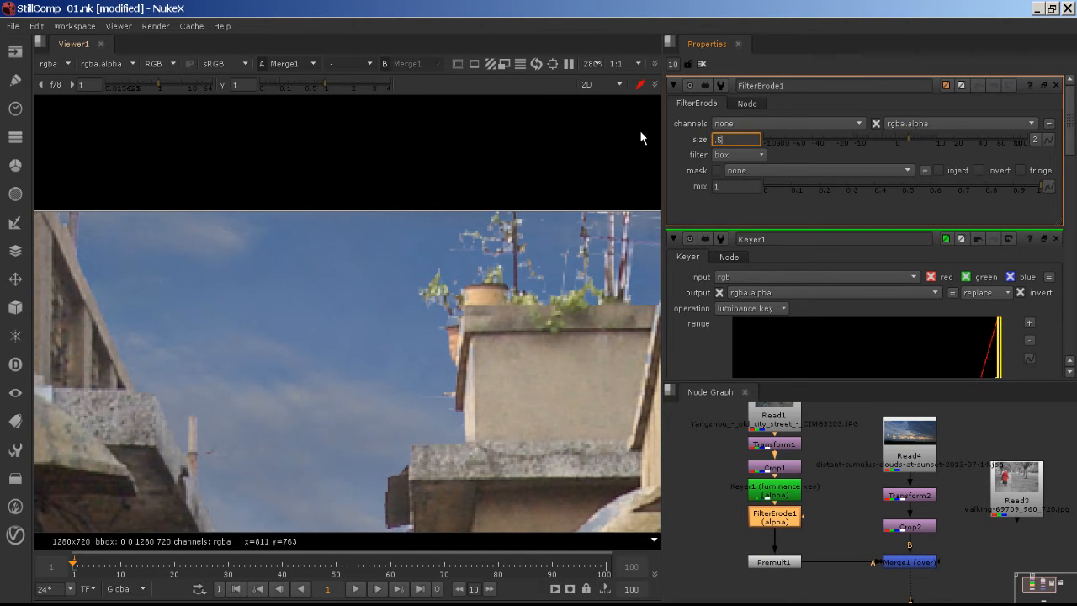
left_click(738, 155)
left_click(746, 199)
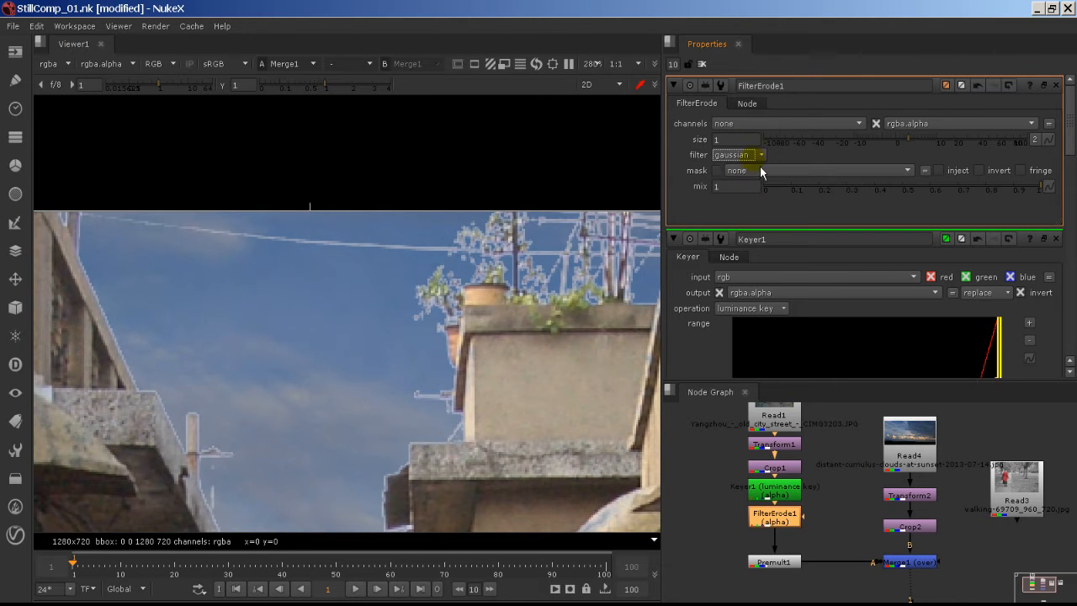
double_click(757, 140)
type("3")
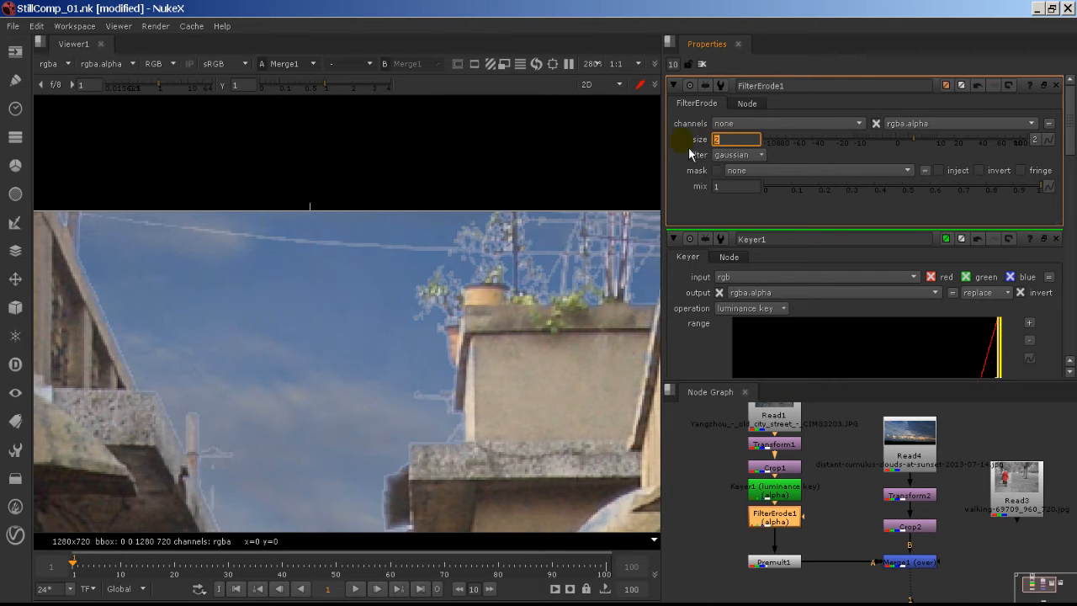
key("Return")
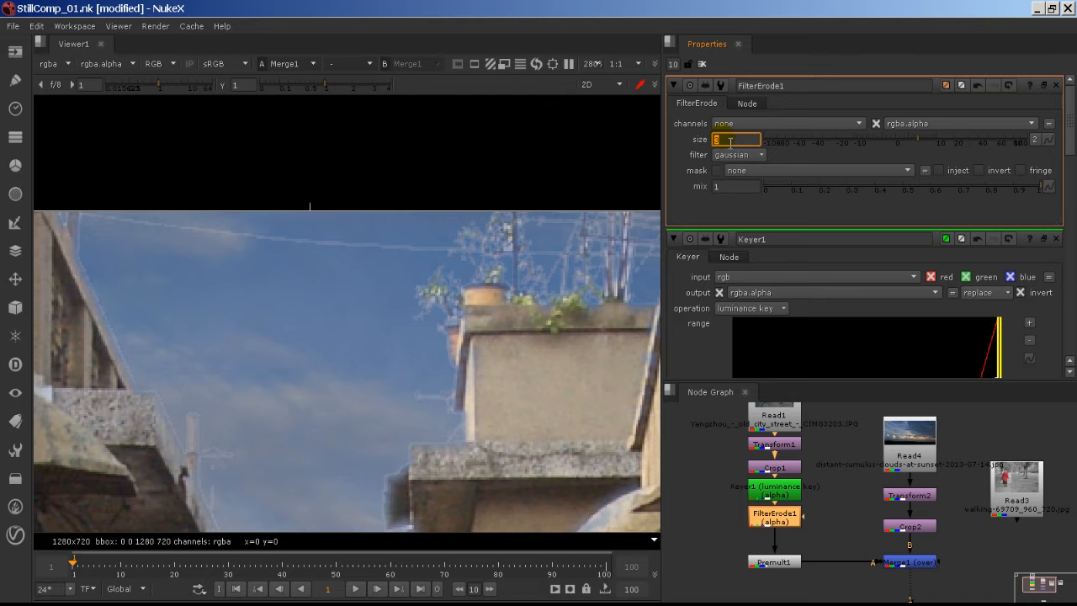
- Try FilterErode1's quadratic filter on the rooftop edges at sizes 3, 2, 1 and 4
left_click(741, 154)
left_click(750, 143)
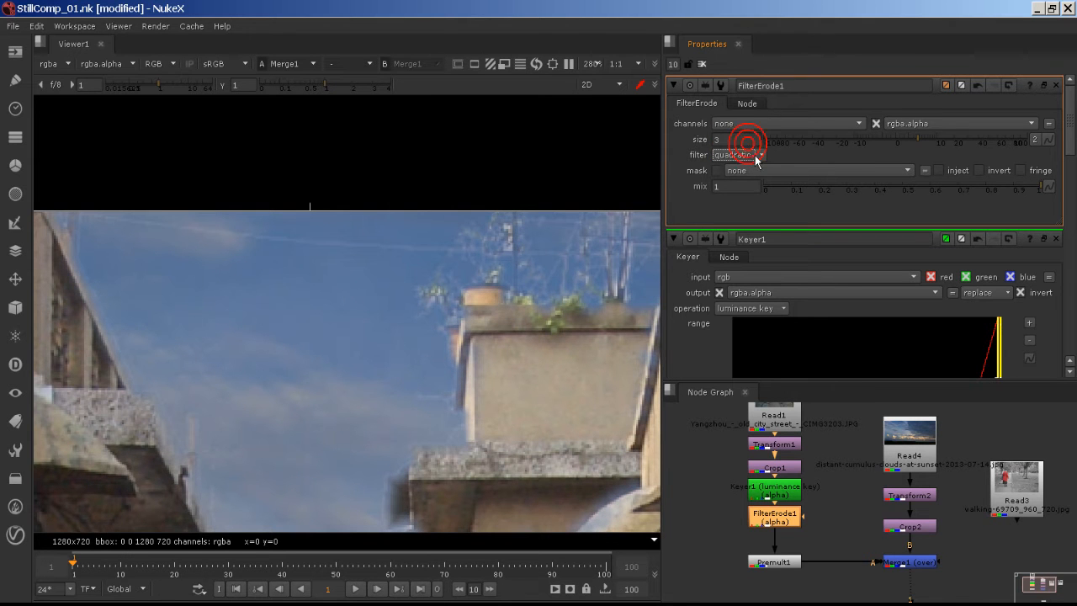
left_click(745, 139)
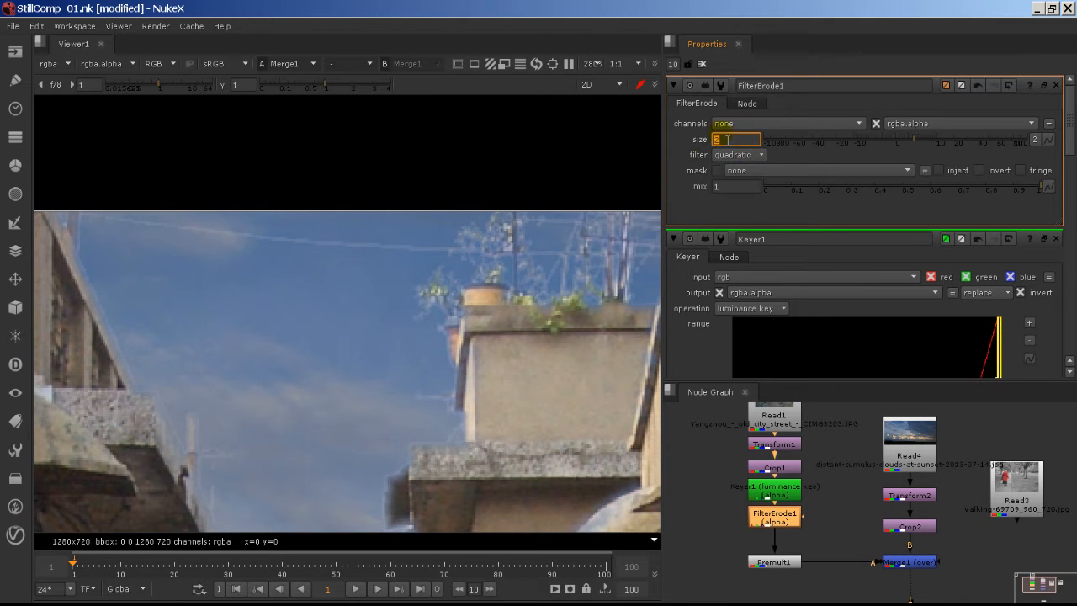
key("BackSpace")
type("1")
key("Return")
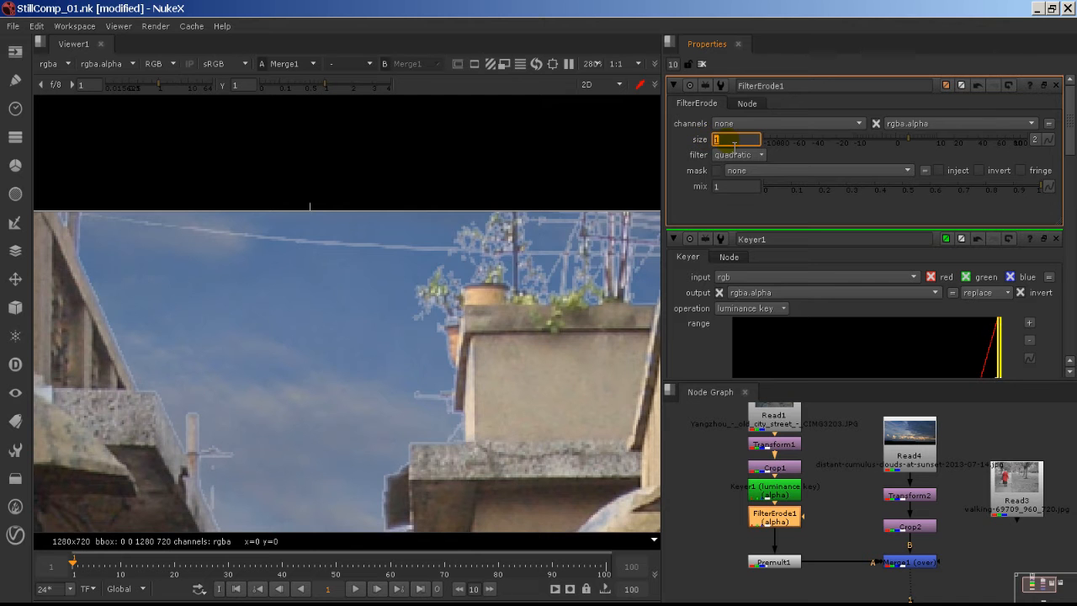
type("4")
key("Return")
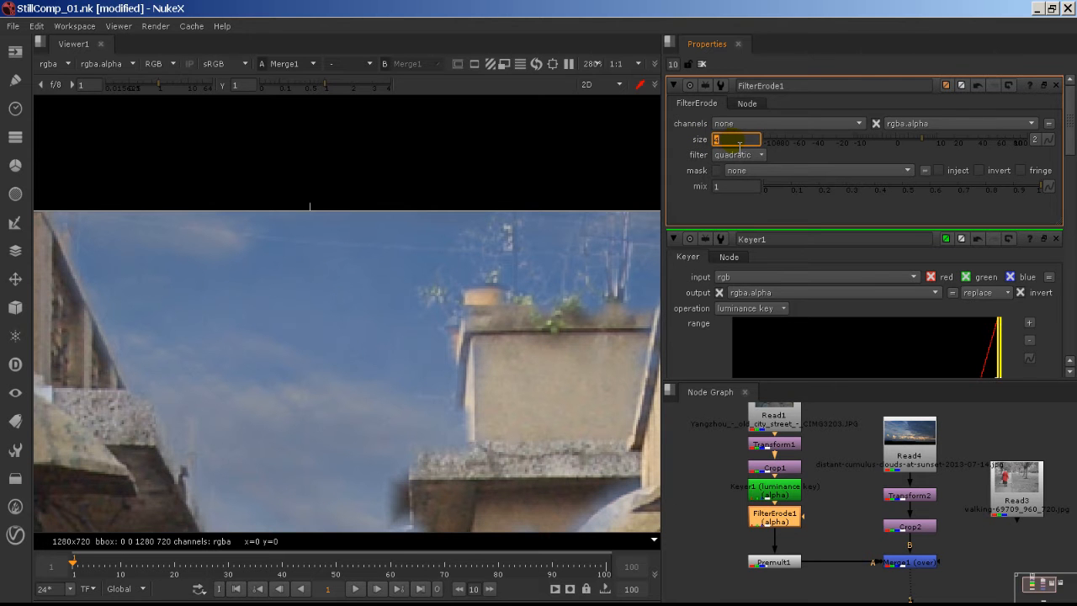
- Compare the triangle filter on FilterErode1, and settle on the box filter with size 1
left_click(759, 153)
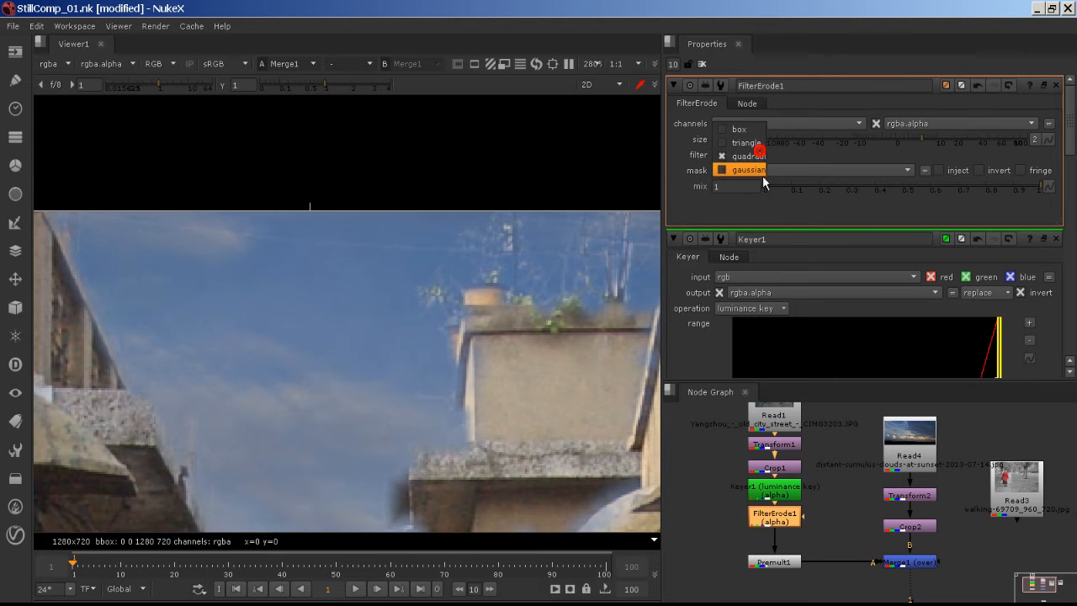
left_click(763, 143)
left_click(741, 155)
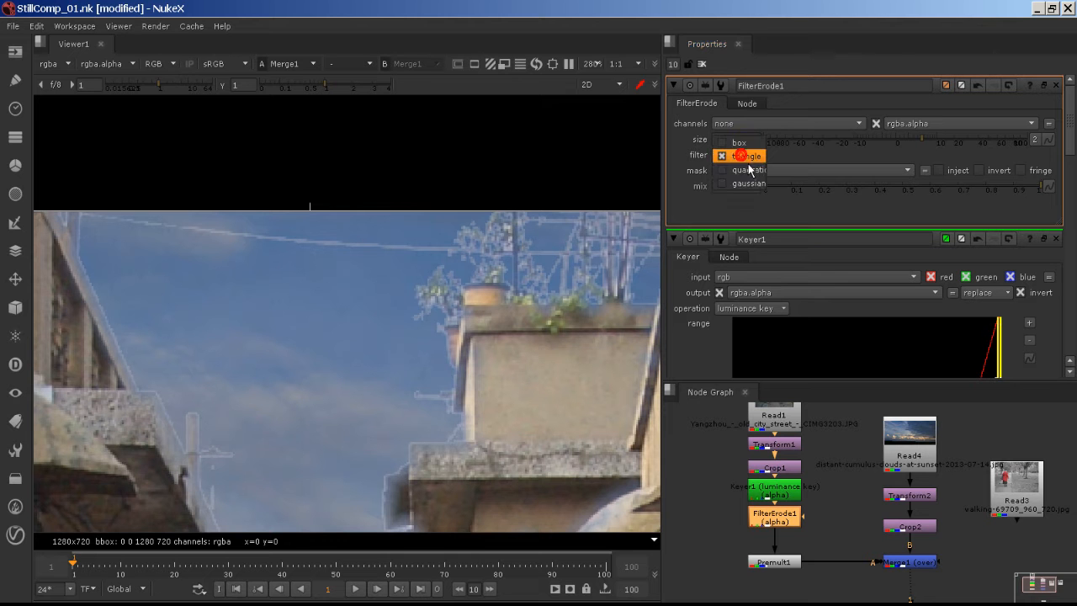
left_click(744, 137)
left_click(741, 156)
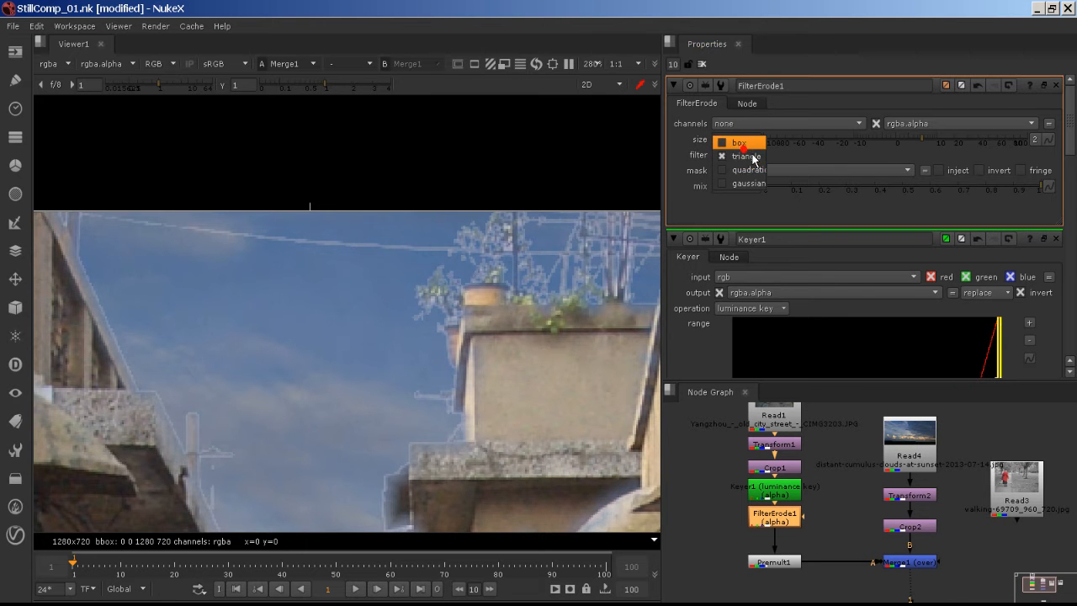
left_click(740, 143)
left_click(745, 141)
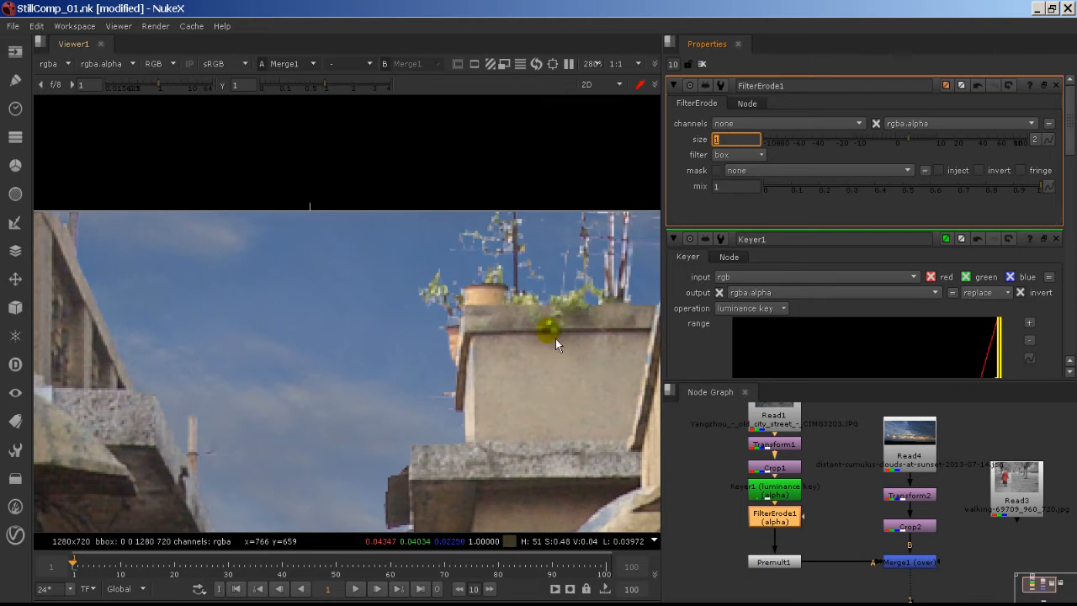
- Inspect the eroded edges around the rooftop plants and the whole composite, and close all open node properties
scroll(540, 333, "down", 5)
scroll(539, 445, "up", 3)
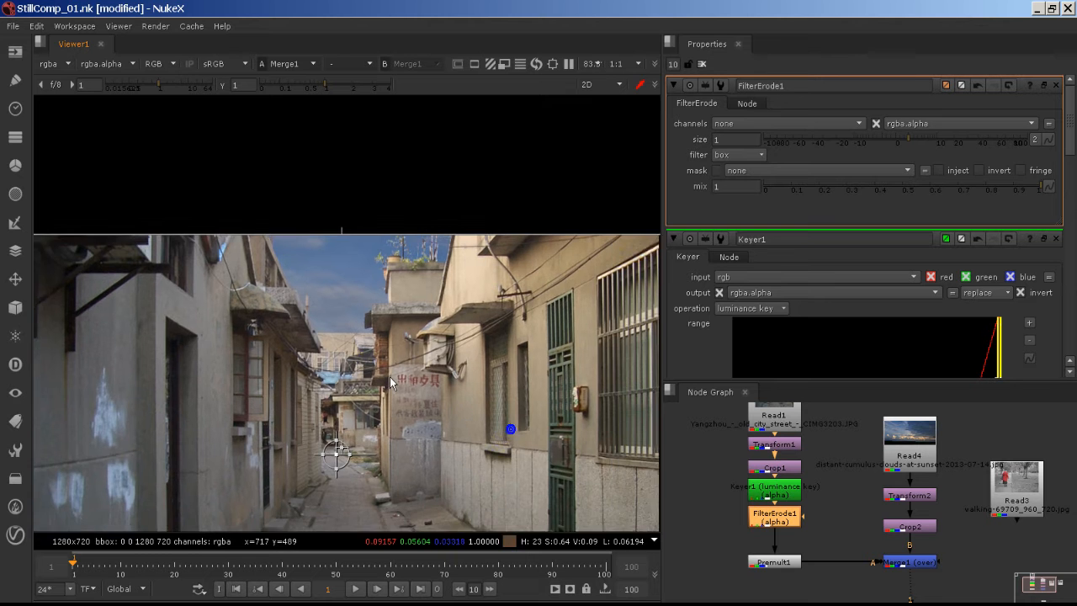
scroll(358, 341, "up", 2)
middle_click_drag(401, 221, 411, 300)
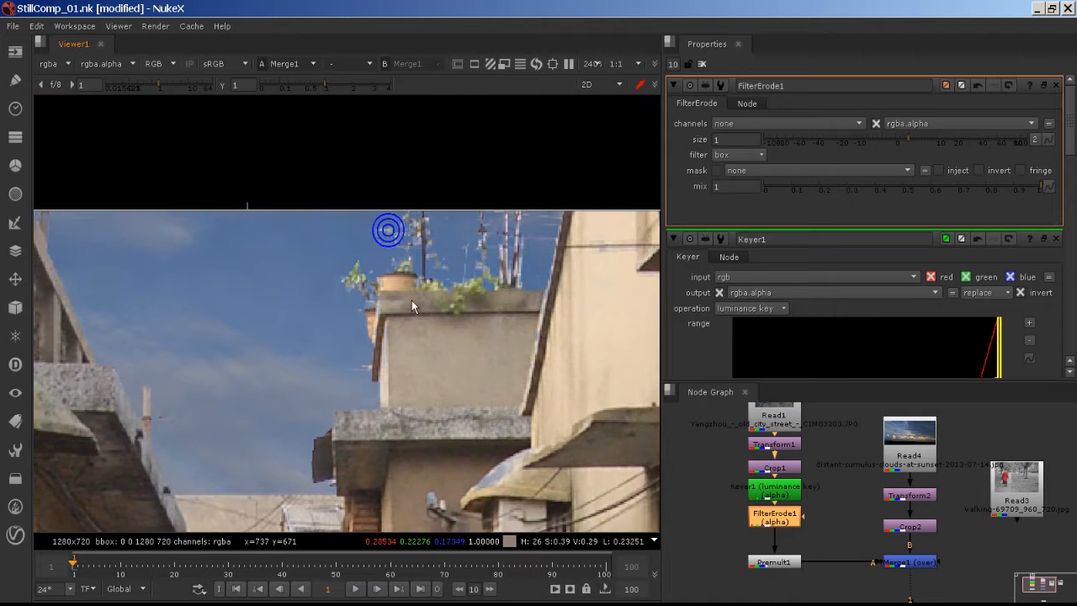
scroll(411, 300, "up", 2)
scroll(442, 321, "down", 5)
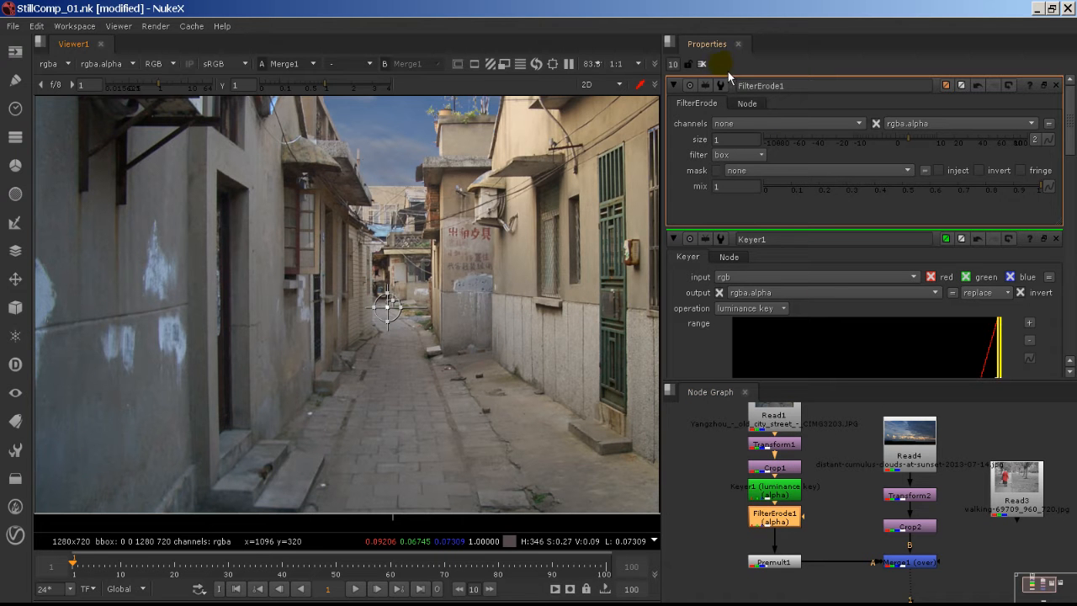
left_click(702, 64)
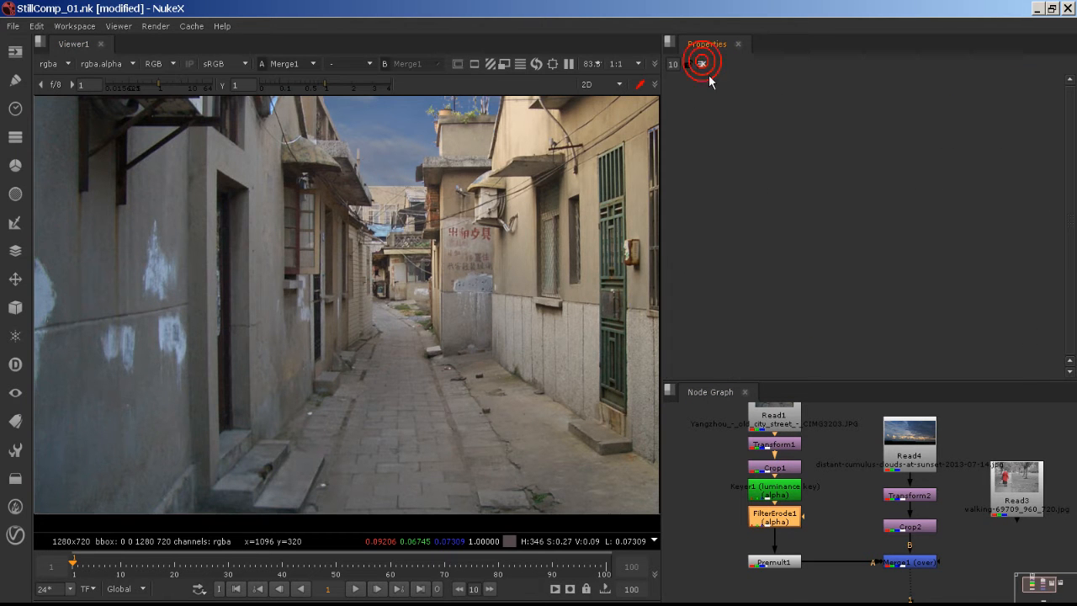
- Enlarge the node graph to full window and move Read1, Transform1, Crop1, Keyer1 and FilterErode1 up into a tidy column above Premult1
key("space")
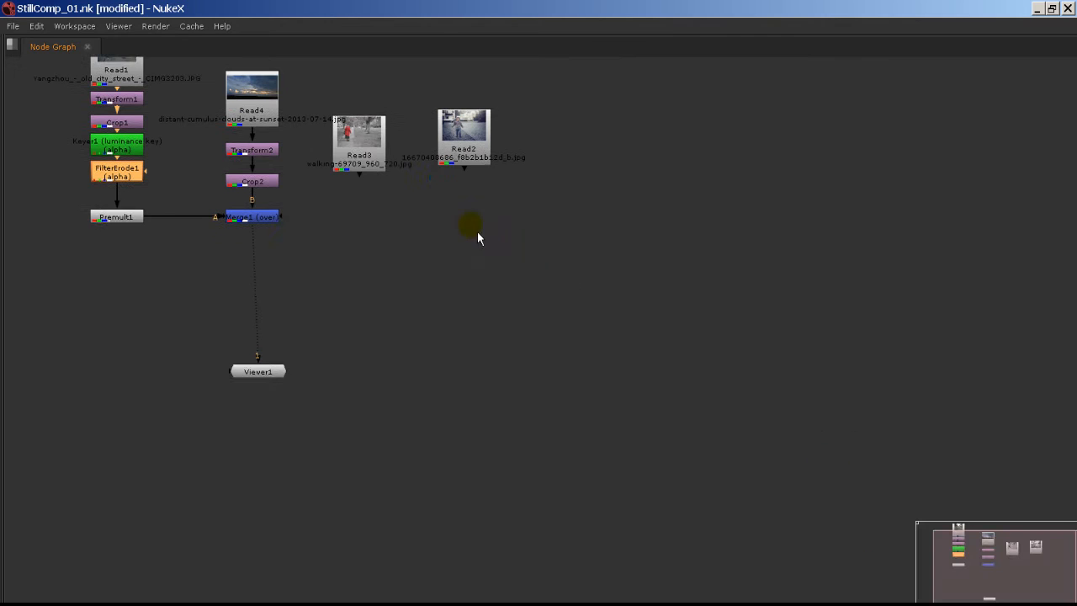
key("f")
key("space")
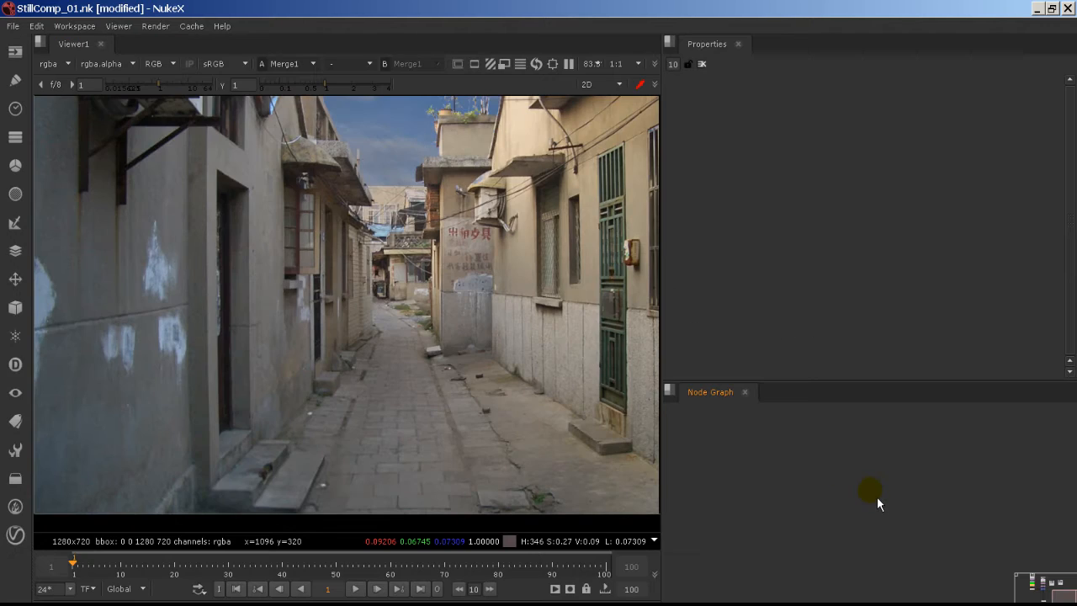
key("space")
scroll(421, 265, "up", 5)
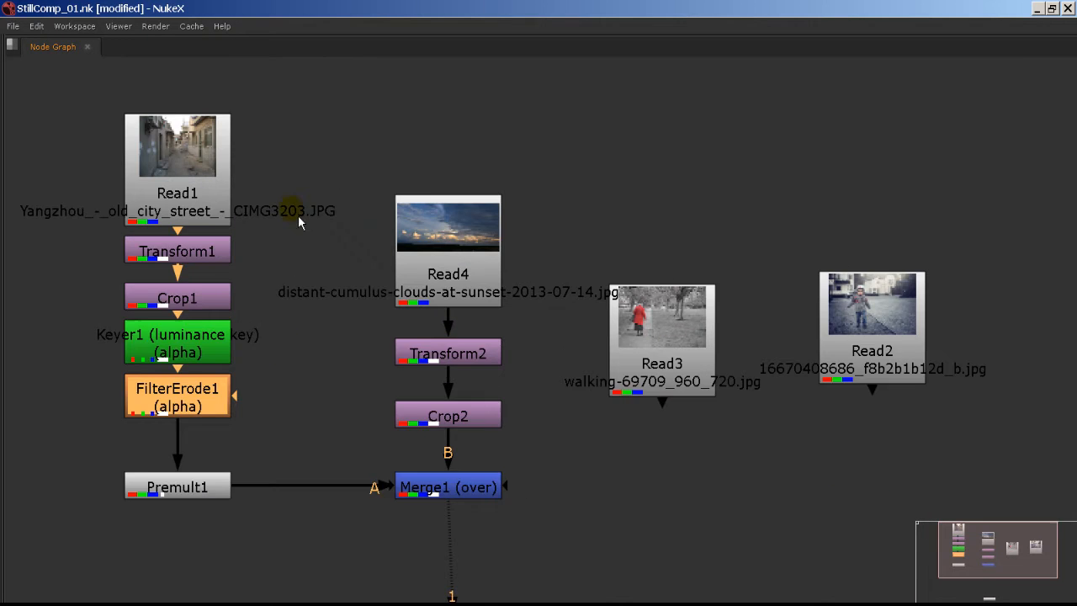
left_click(360, 193)
left_click_drag(351, 159, 356, 150)
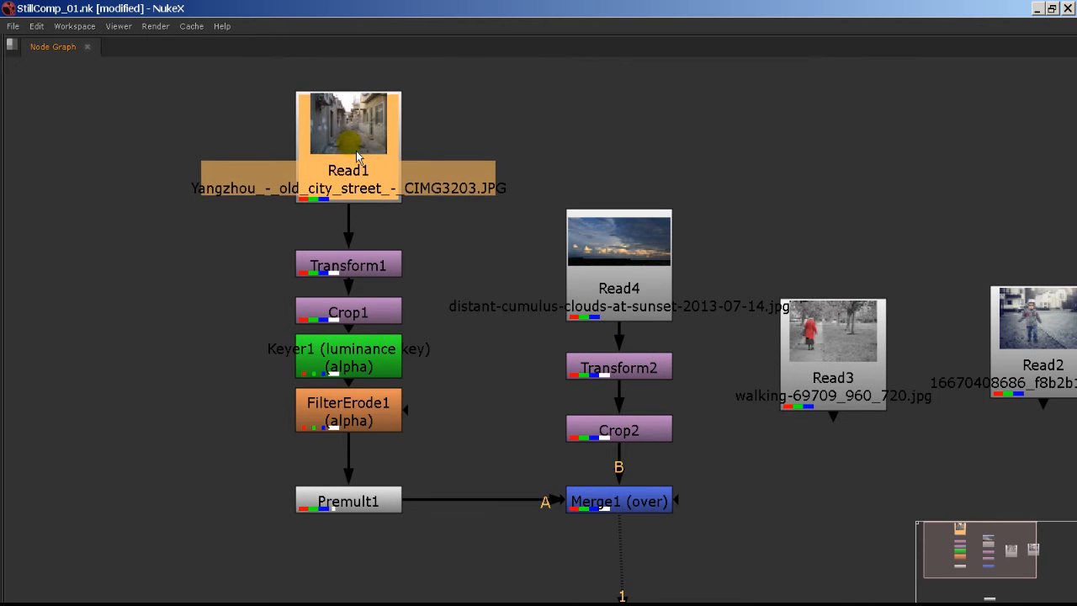
left_click(371, 316)
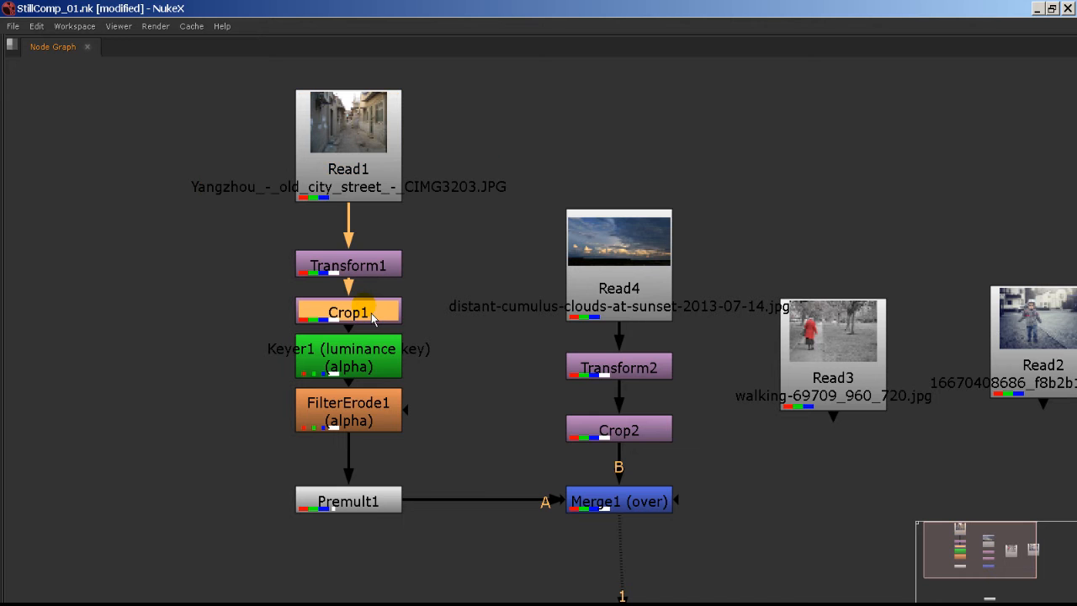
left_click_drag(370, 268, 370, 241)
left_click_drag(371, 324, 371, 296)
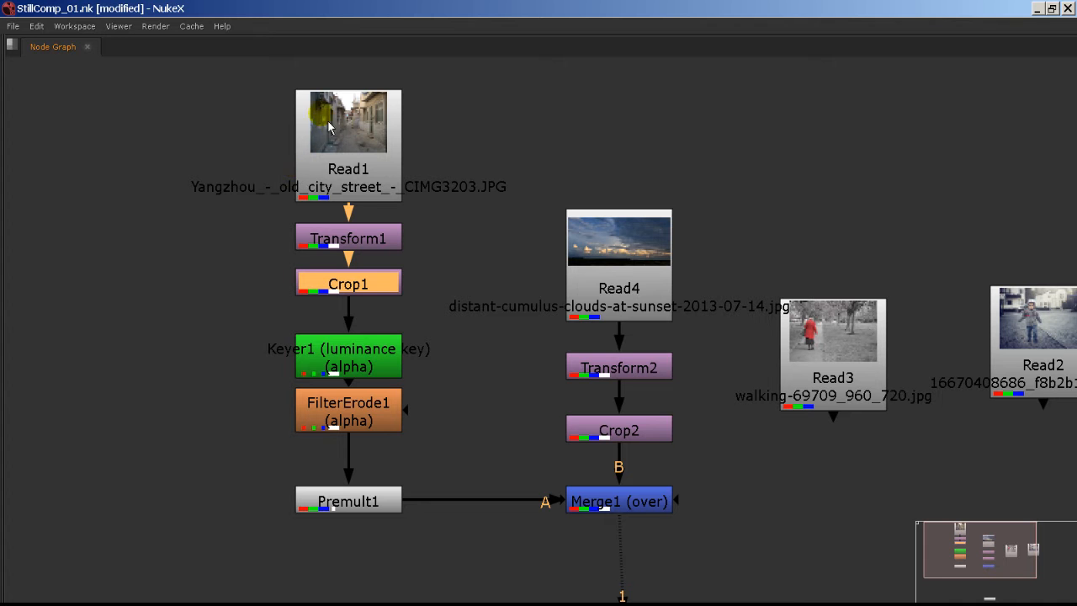
left_click_drag(385, 361, 384, 336)
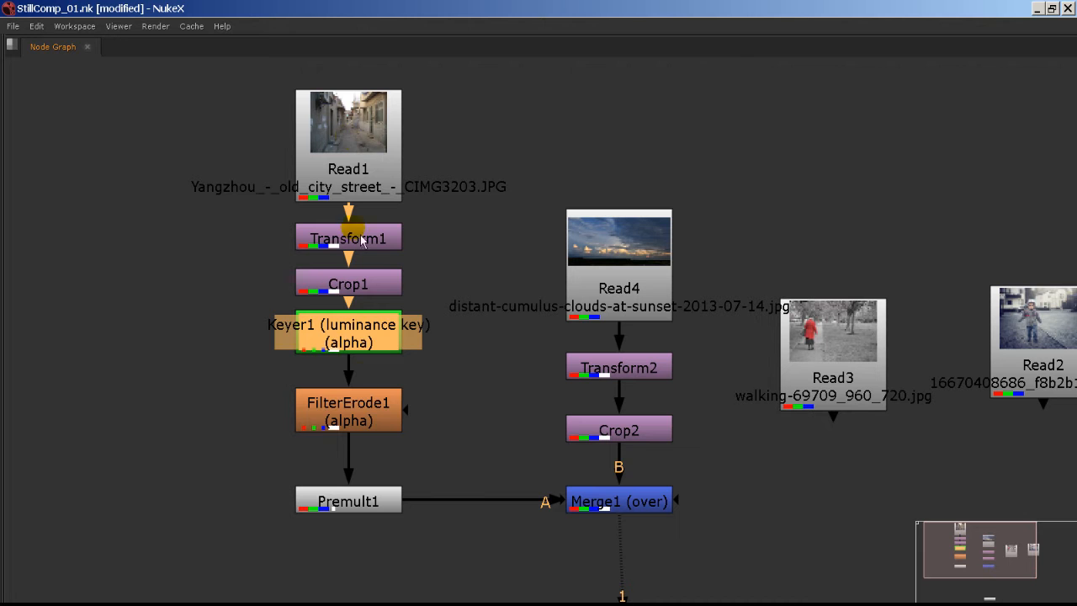
left_click_drag(368, 427, 368, 414)
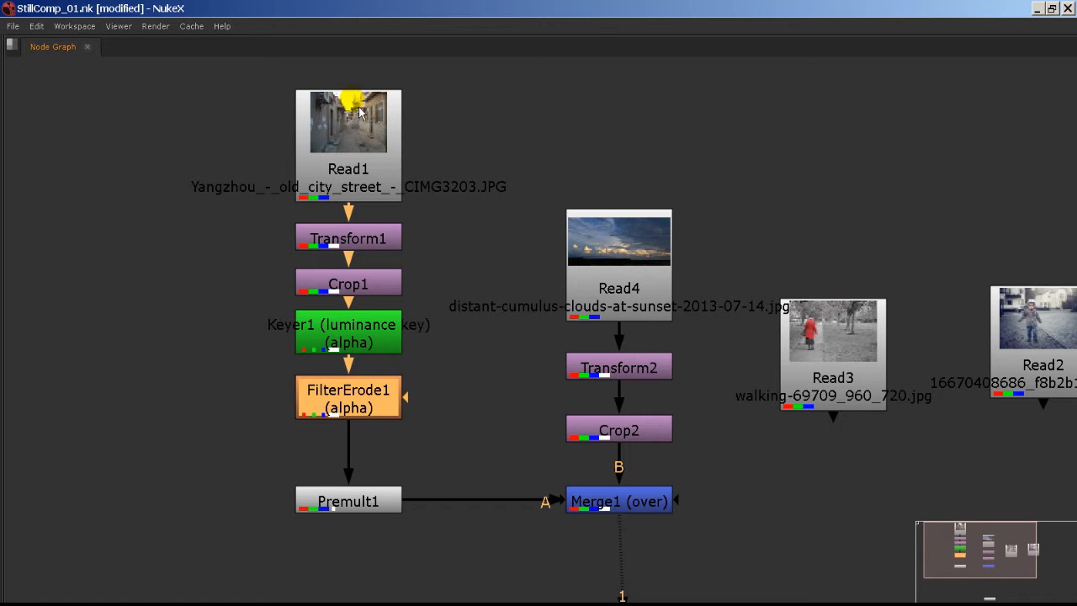
- Go back through the street branch's nodes from Premult1 up to Transform1, selecting them along the way
left_click(367, 499)
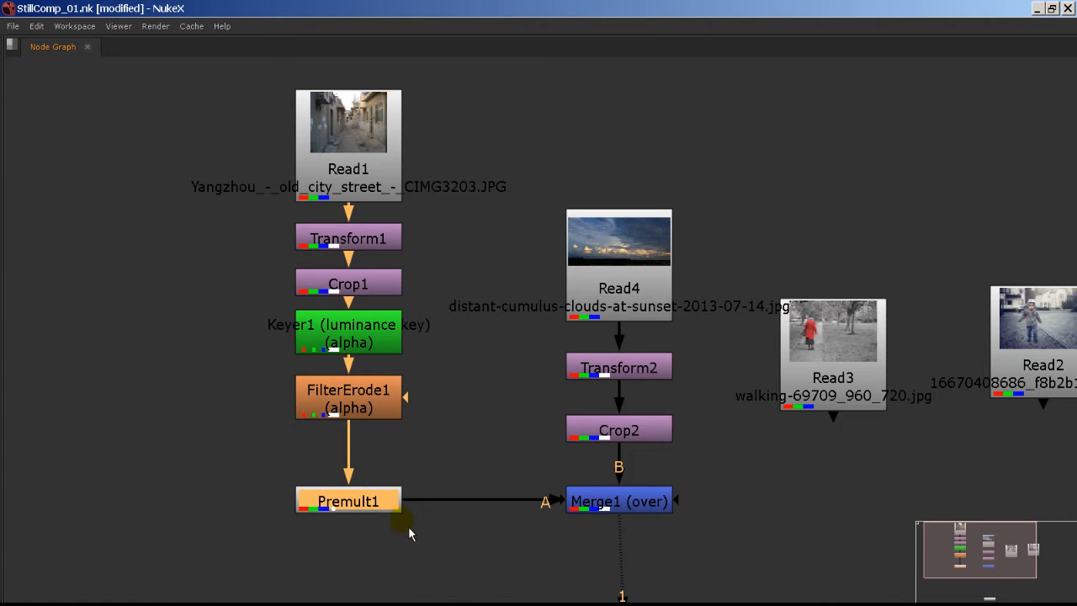
left_click_drag(436, 456, 386, 393)
left_click(383, 329)
left_click(390, 290)
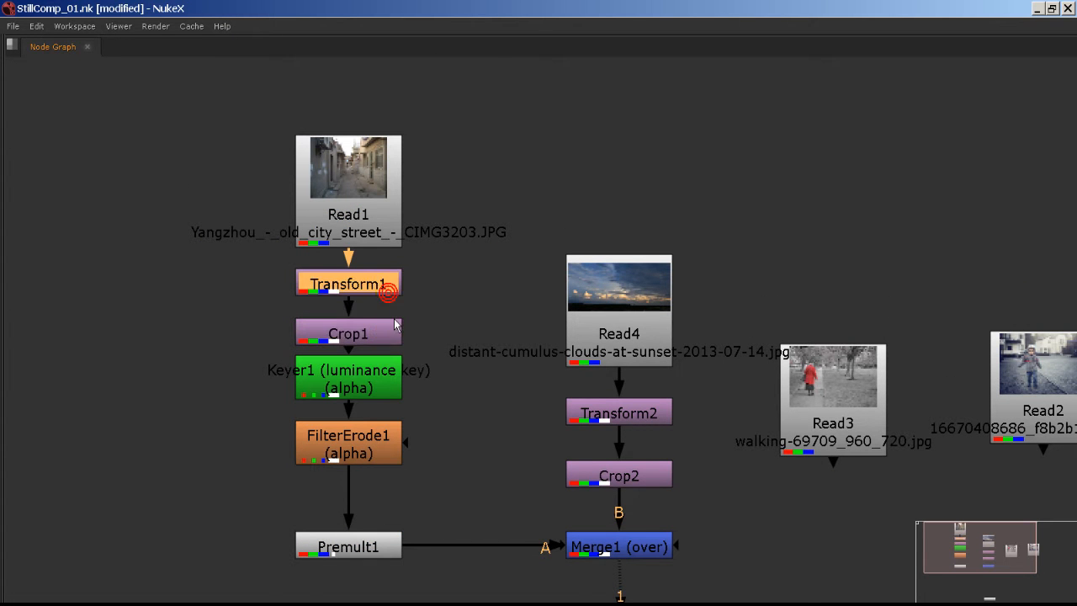
- Reorder the street branch so that Transform1 comes after Crop1, directly above Keyer1
left_click(388, 329)
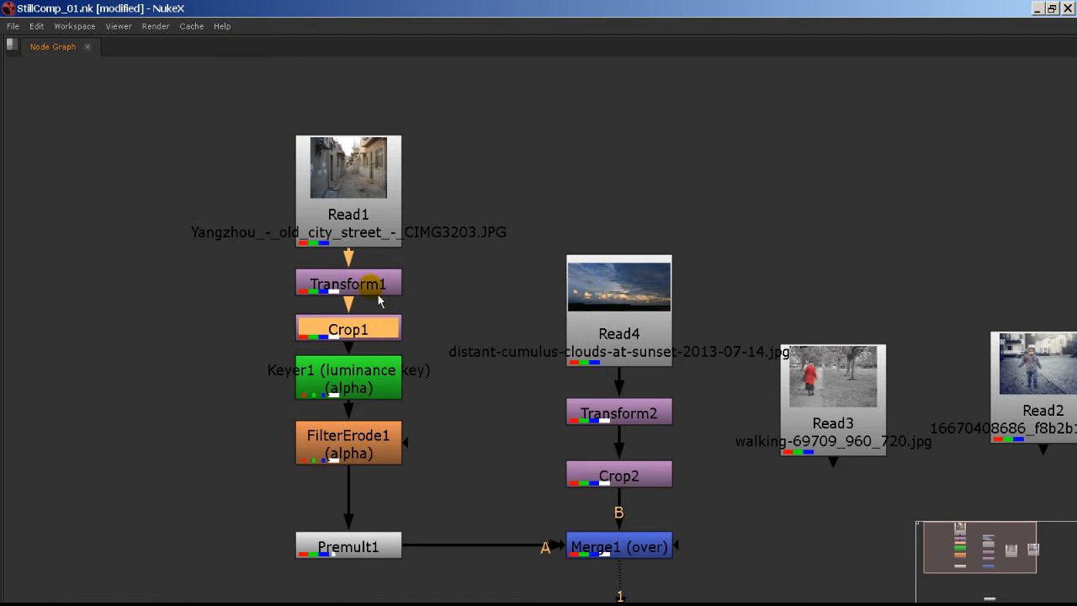
left_click_drag(374, 241, 373, 192)
mouse_move(375, 289)
left_mouse_down()
mouse_move(348, 292)
mouse_move(371, 267)
left_mouse_up()
key("ctrl+x")
key("ctrl+v")
left_click_drag(371, 308, 371, 328)
- Examine the full composite with the street image cropped before it is transformed, and return to the enlarged node graph
key("space")
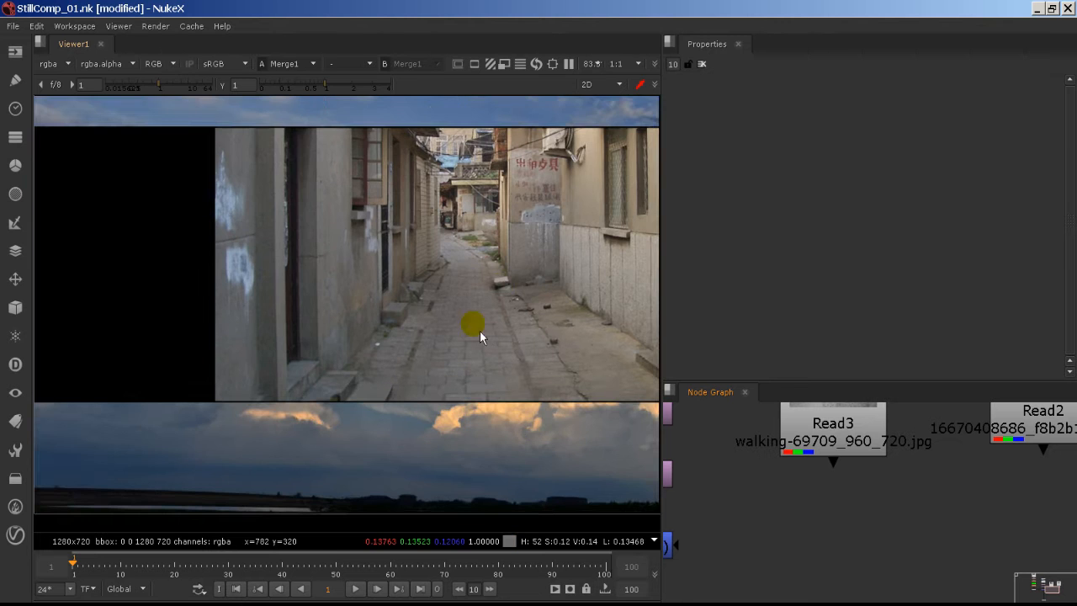
key("space")
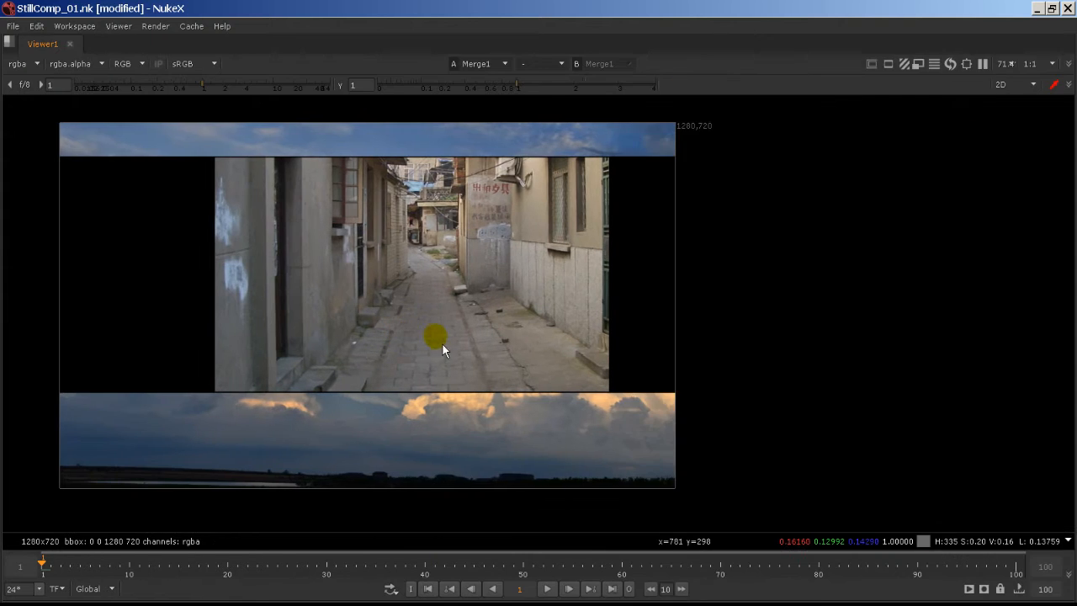
key("space")
key("space")
key("f")
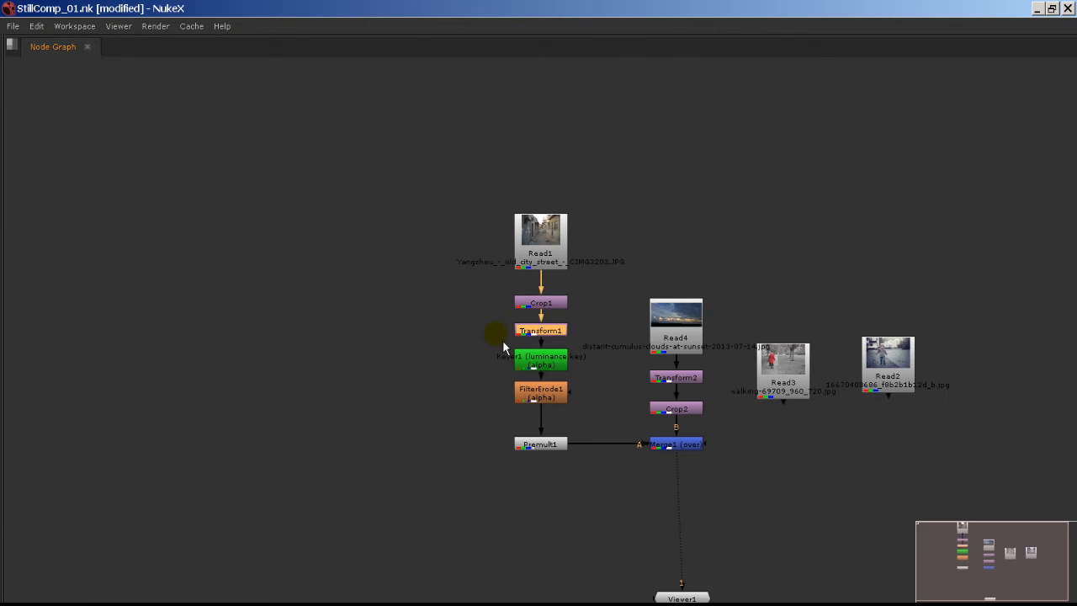
- Restore the street branch's order with Transform1 between Read1 and Crop1, making room by moving Read1 up
left_click_drag(558, 336, 559, 287)
scroll(505, 282, "up", 3)
left_click_drag(560, 220, 560, 158)
left_click_drag(586, 289, 551, 258)
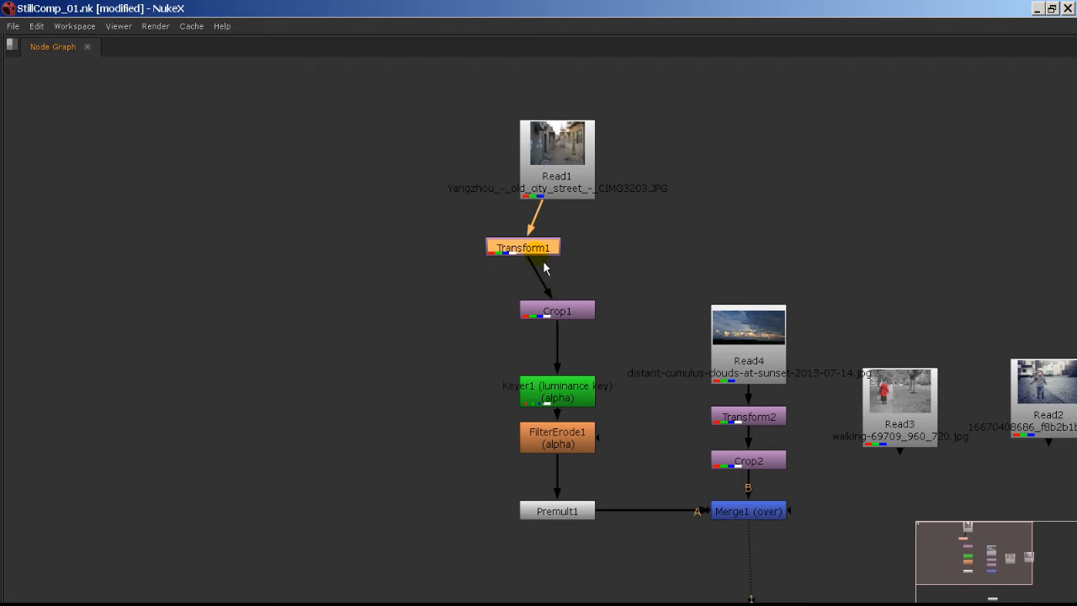
- Line up Read1, Transform1 and Crop1 in a compact, straight column above Keyer1
mouse_move(575, 396)
left_mouse_down()
mouse_move(581, 370)
mouse_move(601, 390)
mouse_move(581, 405)
mouse_move(577, 394)
left_mouse_up()
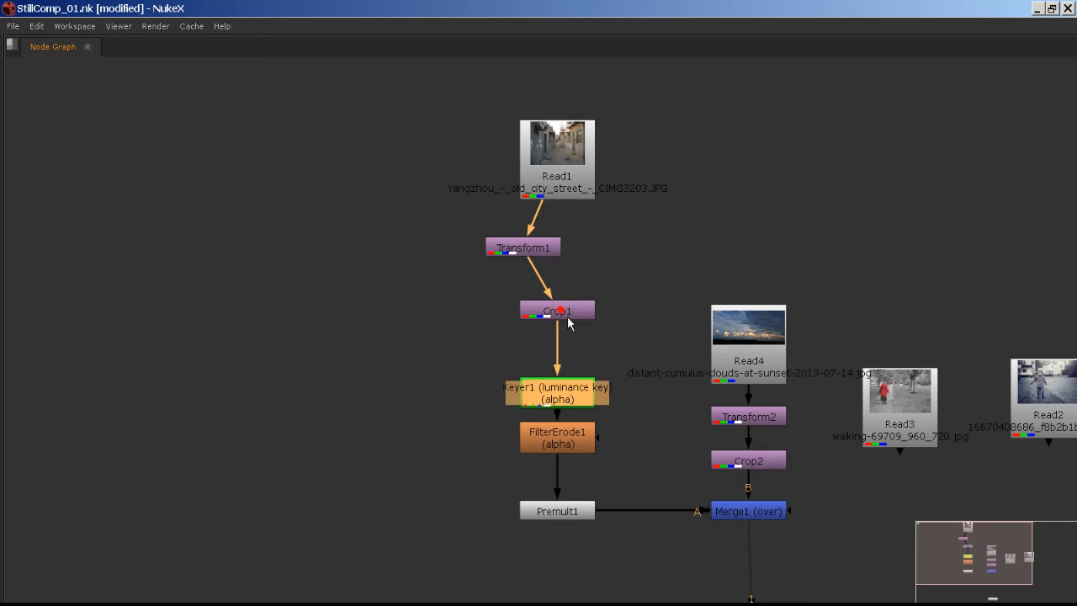
left_click_drag(568, 321, 569, 354)
left_click_drag(540, 249, 579, 295)
left_click_drag(552, 161, 564, 257)
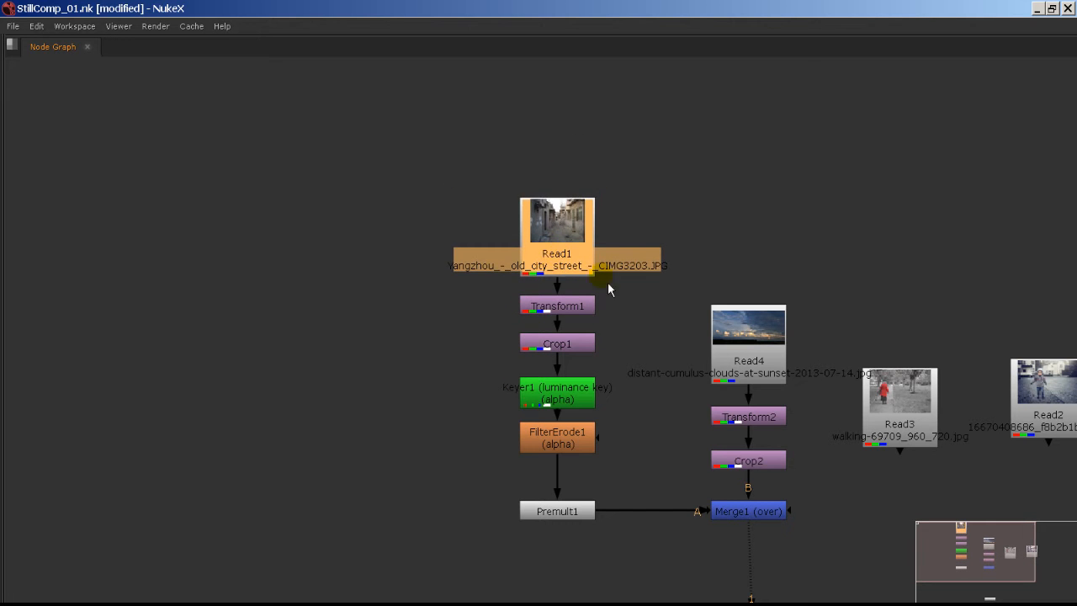
- Move Transform2 and Crop2 up close beneath Read4 in the clouds branch, and select Merge1
middle_click_drag(609, 335, 370, 325)
left_click_drag(540, 366, 544, 330)
left_click_drag(535, 396, 537, 357)
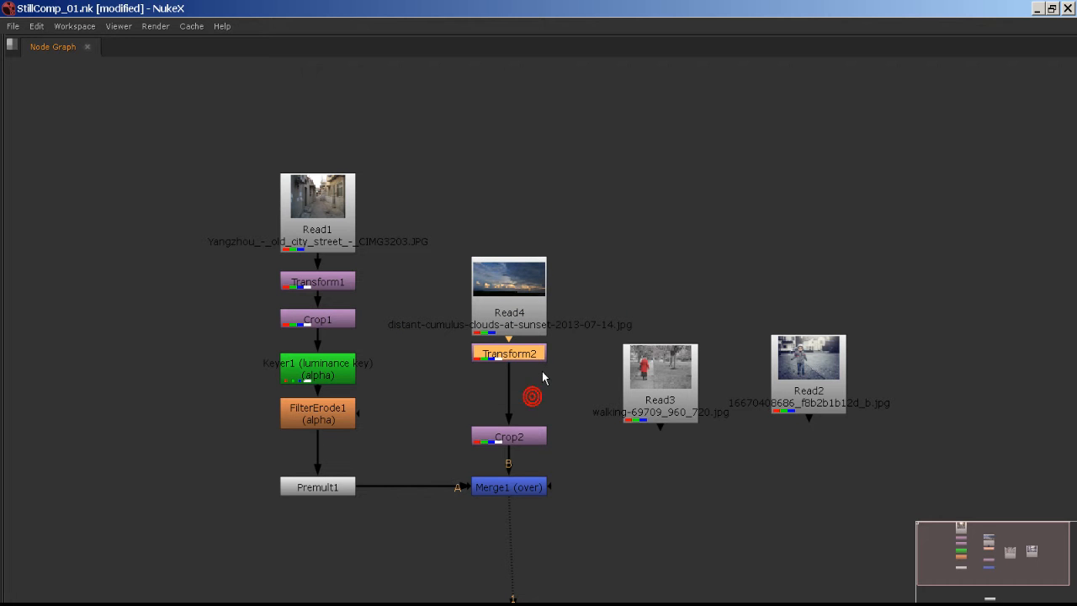
left_click_drag(537, 437, 539, 393)
left_click(537, 489)
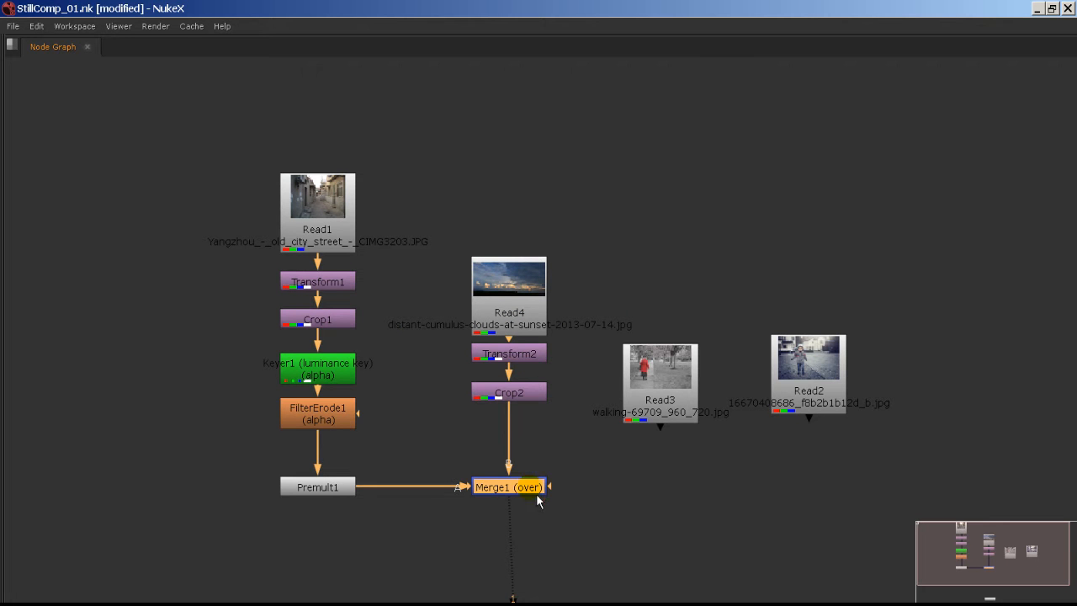
- Restore the full workspace layout, fit the composite in the viewer, and display the Crop1 street plate
key("space")
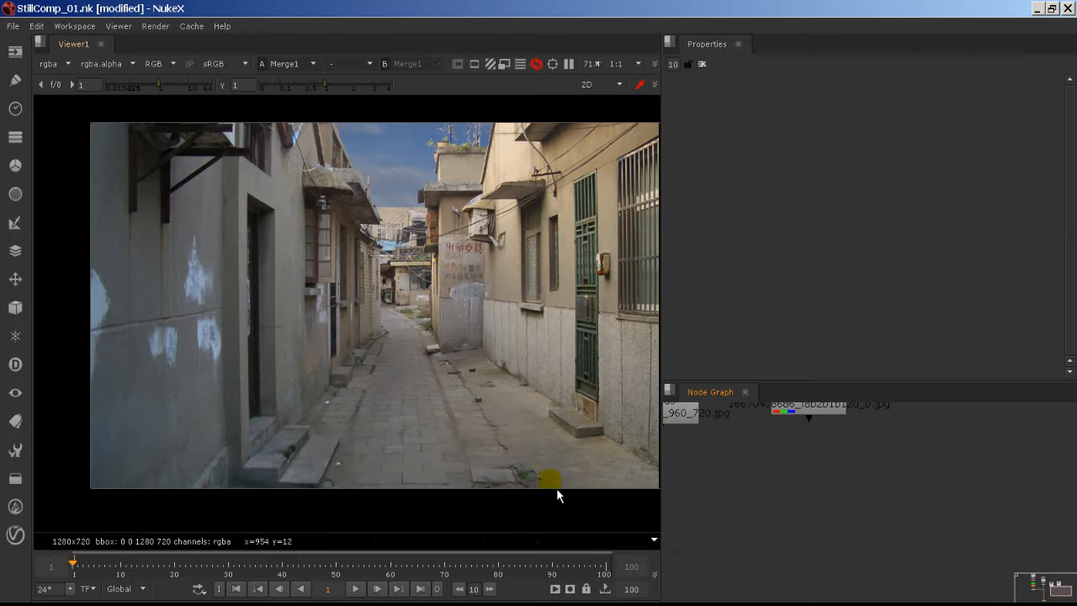
key("f")
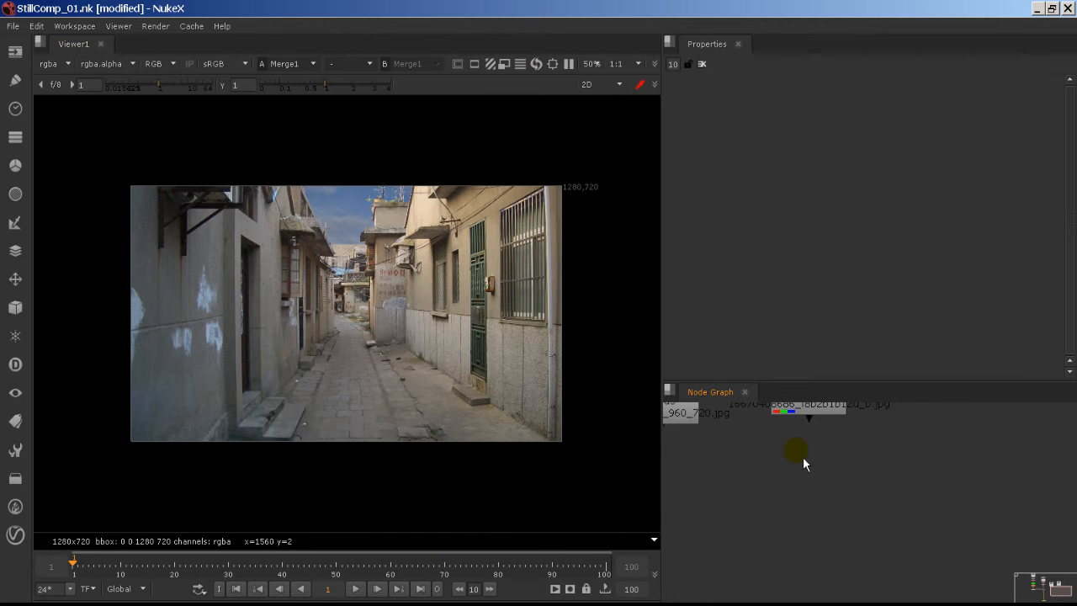
middle_click_drag(803, 458, 927, 582)
middle_click_drag(856, 477, 967, 553)
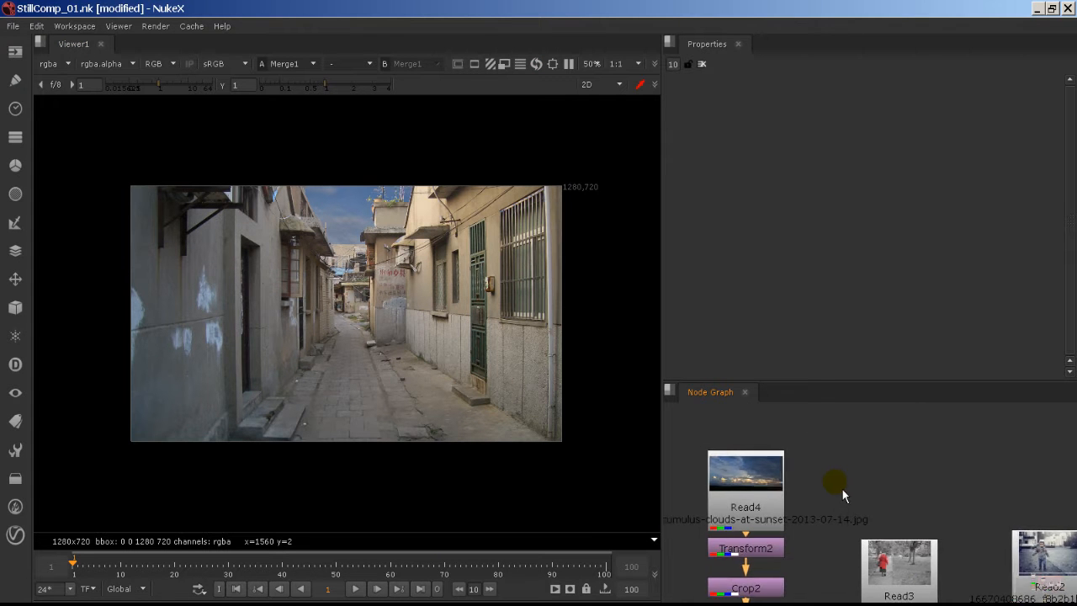
scroll(842, 489, "down", 3)
middle_click_drag(767, 561, 878, 539)
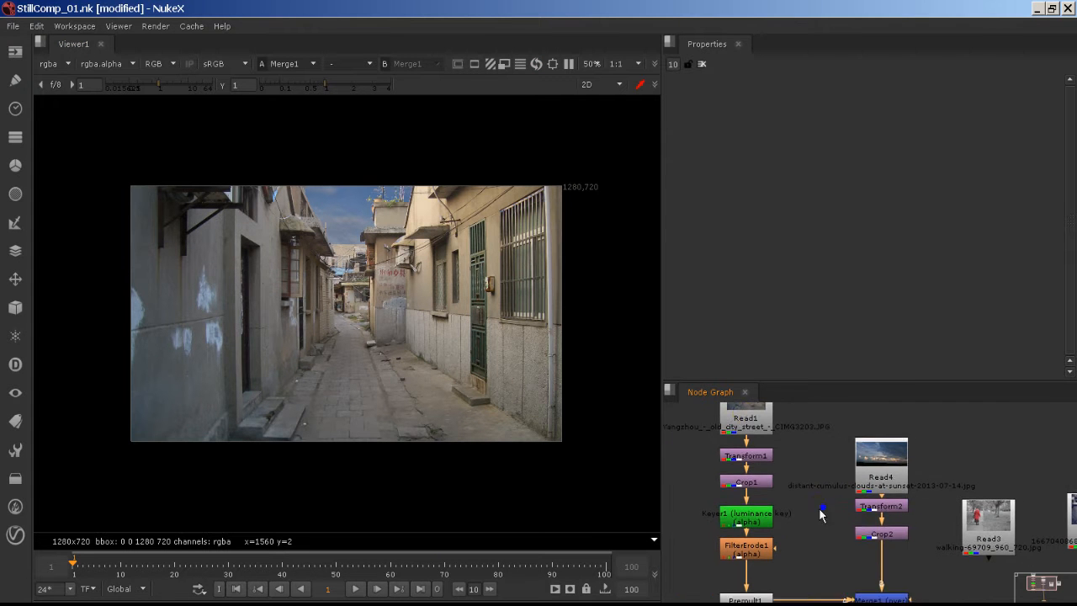
middle_click_drag(817, 510, 777, 500)
scroll(783, 496, "down", 3)
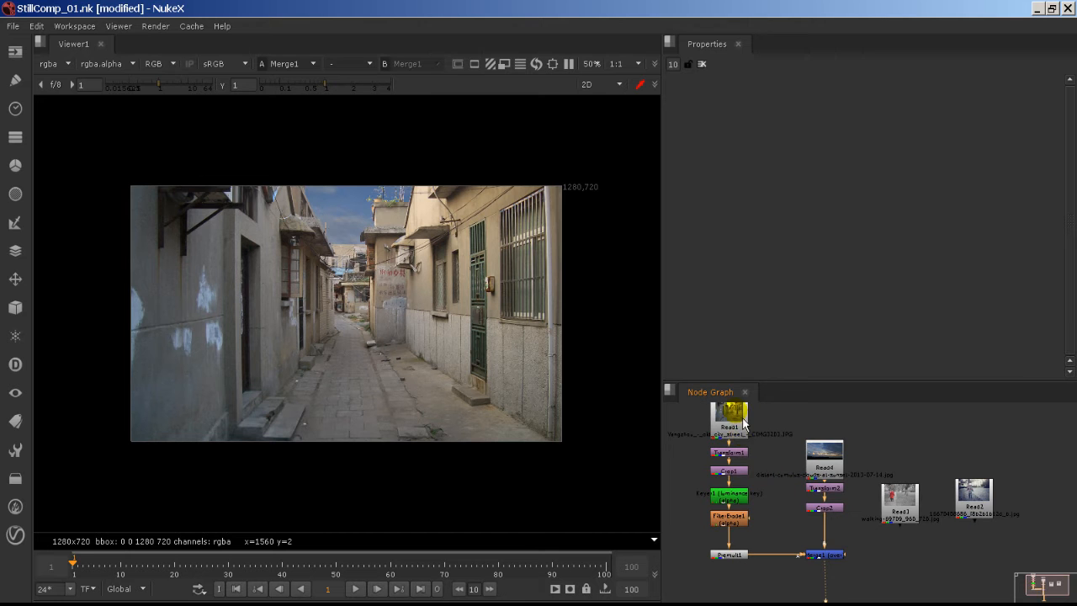
left_click(741, 473)
key("1")
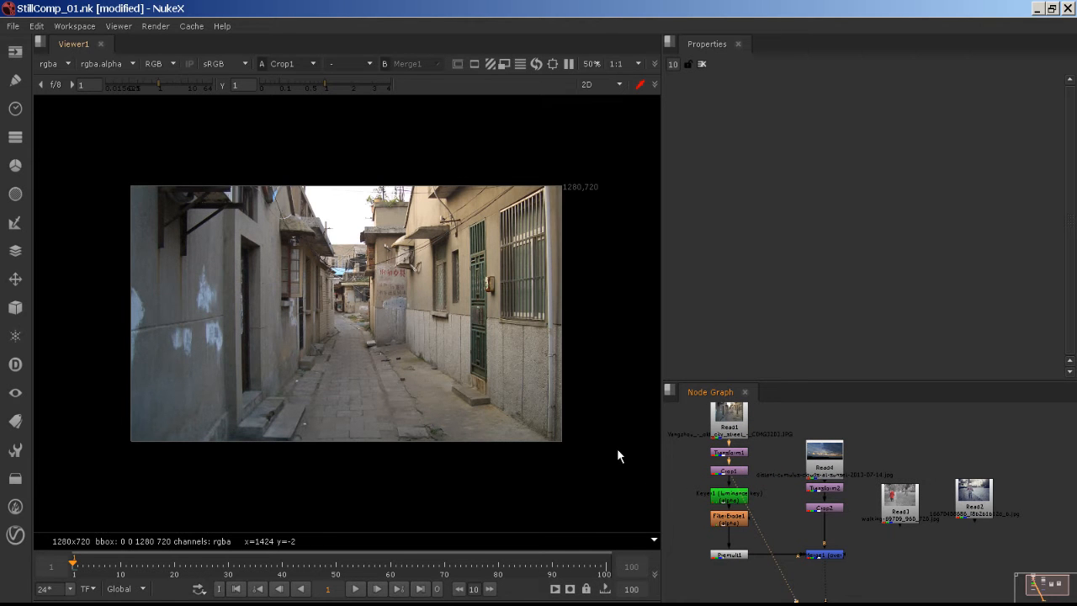
- Compare the Merge1 sky composite with the original Crop1 street plate by alternating the viewer between them
left_click(587, 330)
key("1")
key("2")
key("1")
key("2")
key("1")
key("2")
key("1")
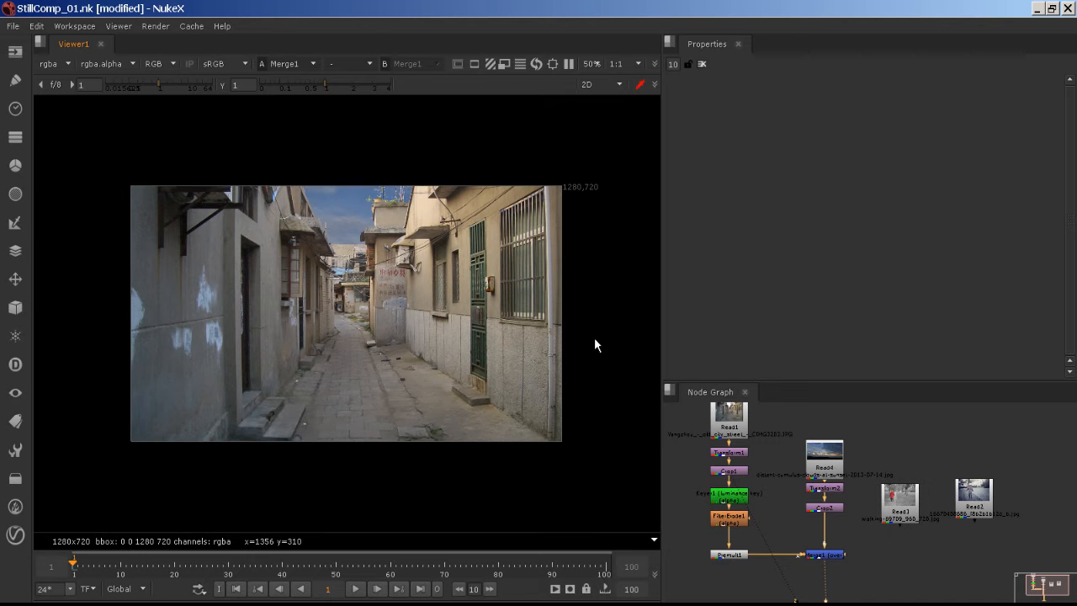
key("2")
key("1")
key("2")
key("1")
key("2")
key("1")
key("2")
key("1")
key("2")
key("1")
key("2")
key("1")
key("2")
key("1")
key("2")
key("1")
key("2")
key("1")
key("2")
key("1")
key("2")
key("1")
key("2")
key("1")
key("2")
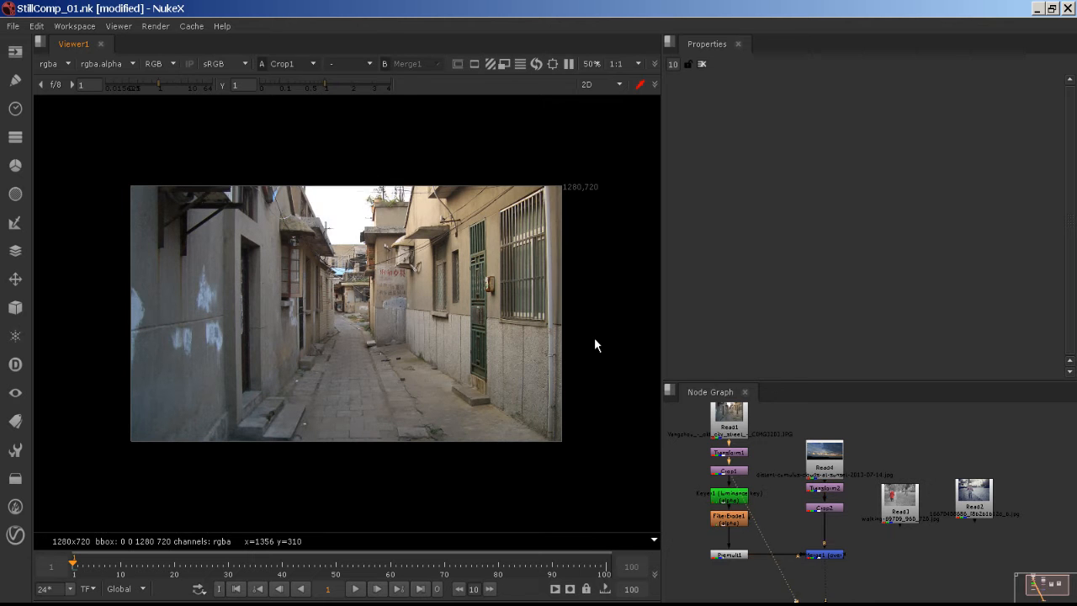
key("1")
key("2")
key("1")
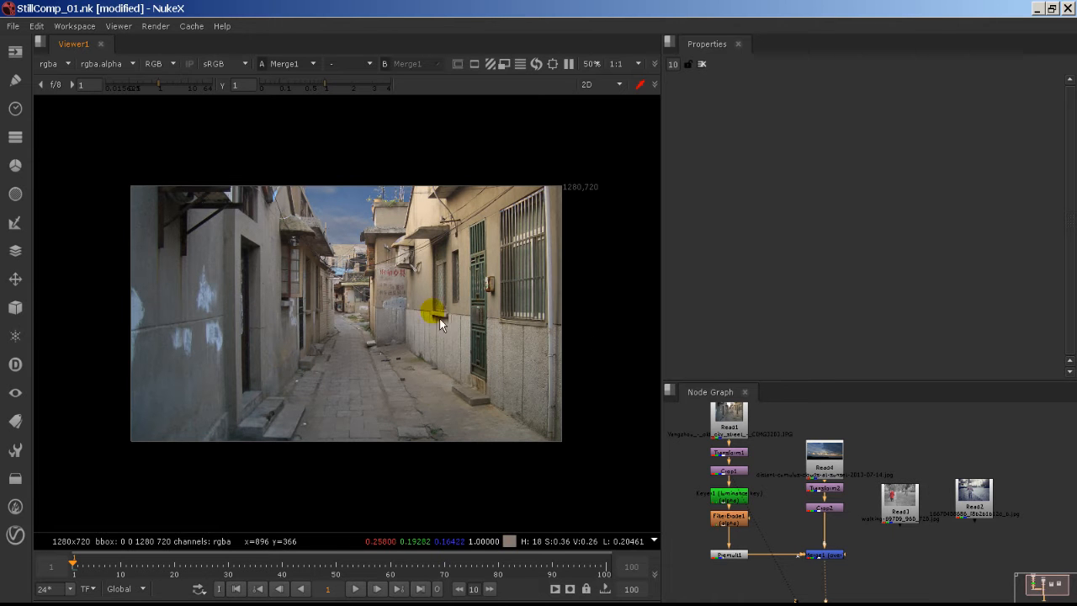
- Reposition the sky image with Transform2 to a translate of x 232, y -324
left_click(837, 488)
left_click(837, 488)
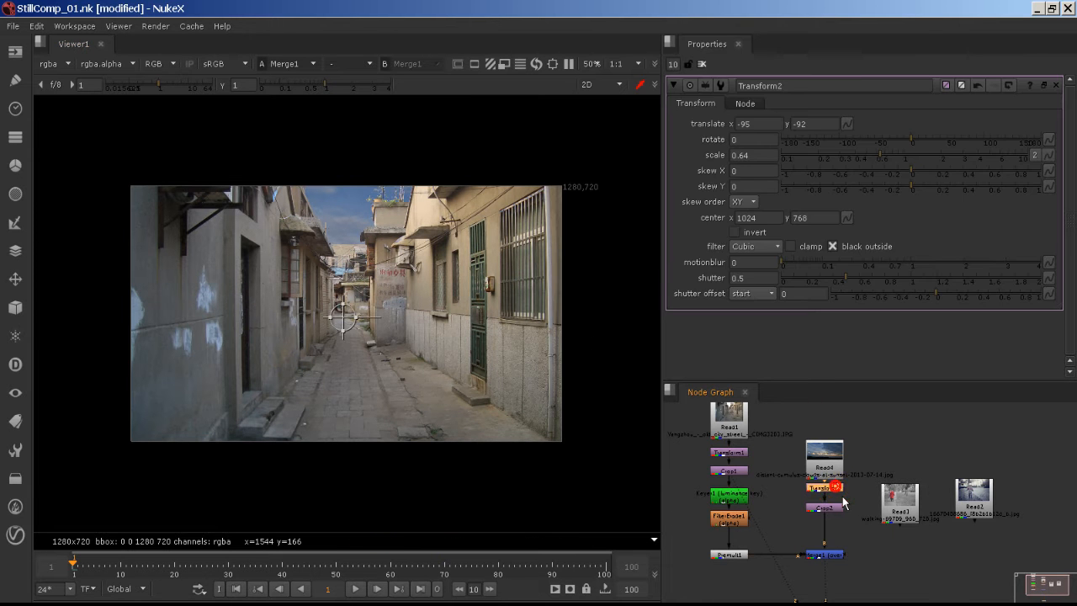
left_click_drag(343, 329, 461, 409)
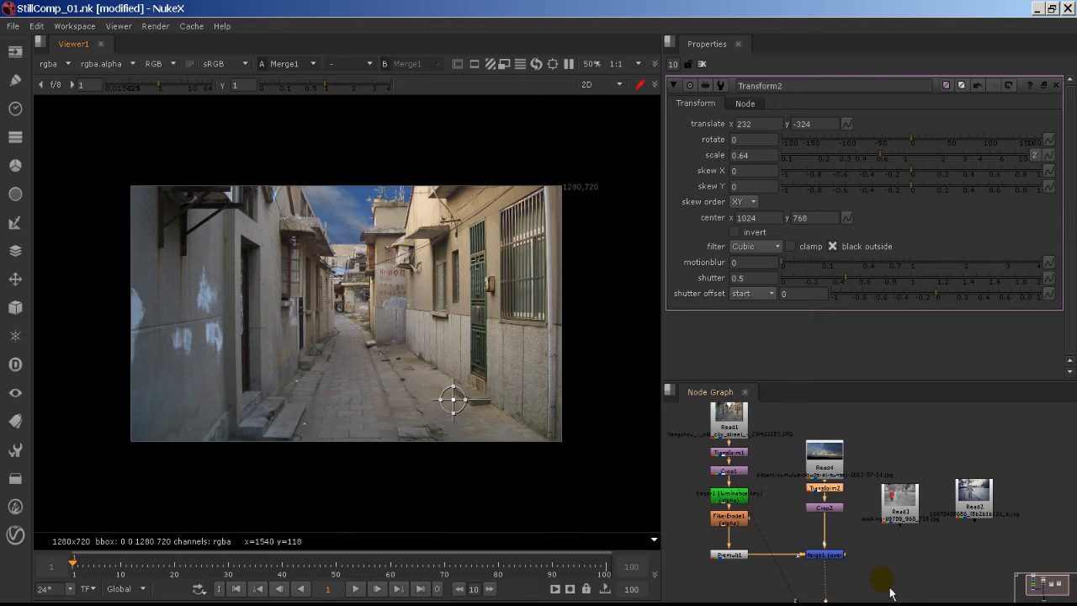
middle_click_drag(892, 579, 874, 468)
left_click(823, 460)
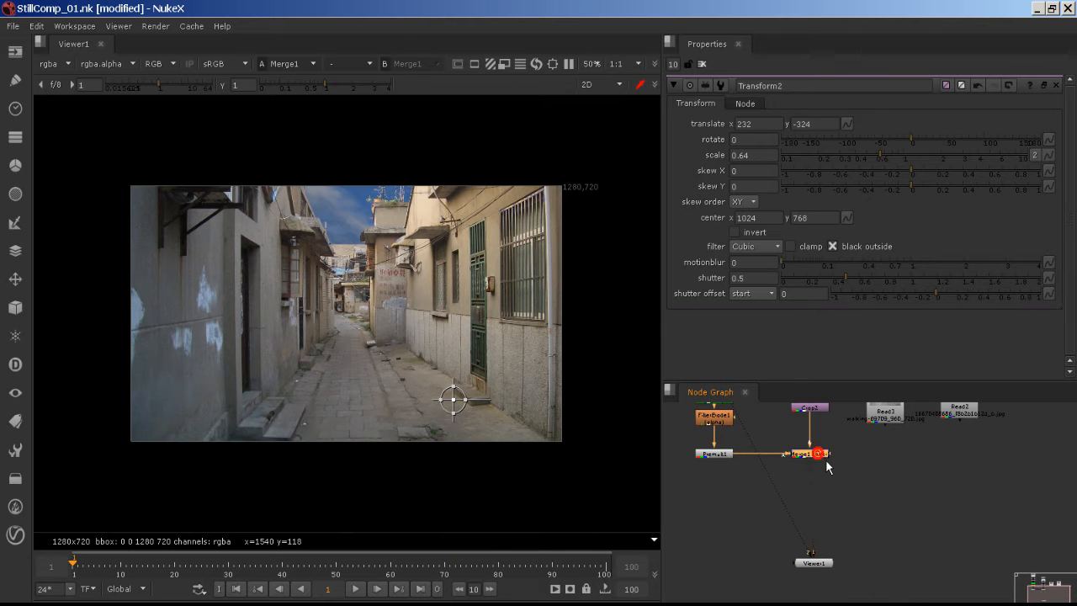
left_click_drag(809, 556, 803, 536)
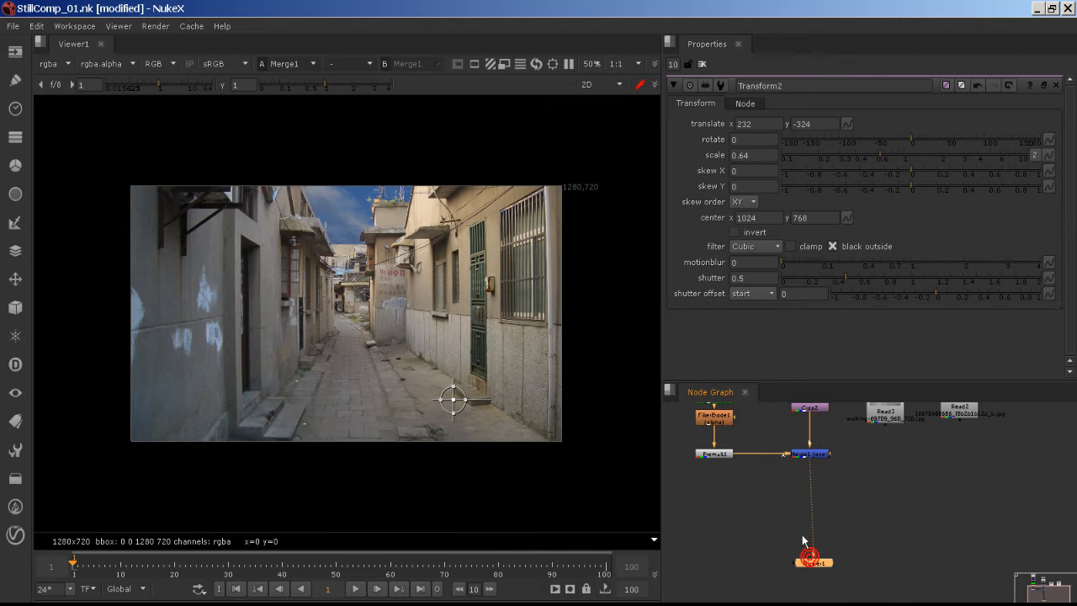
middle_click_drag(851, 479, 826, 517)
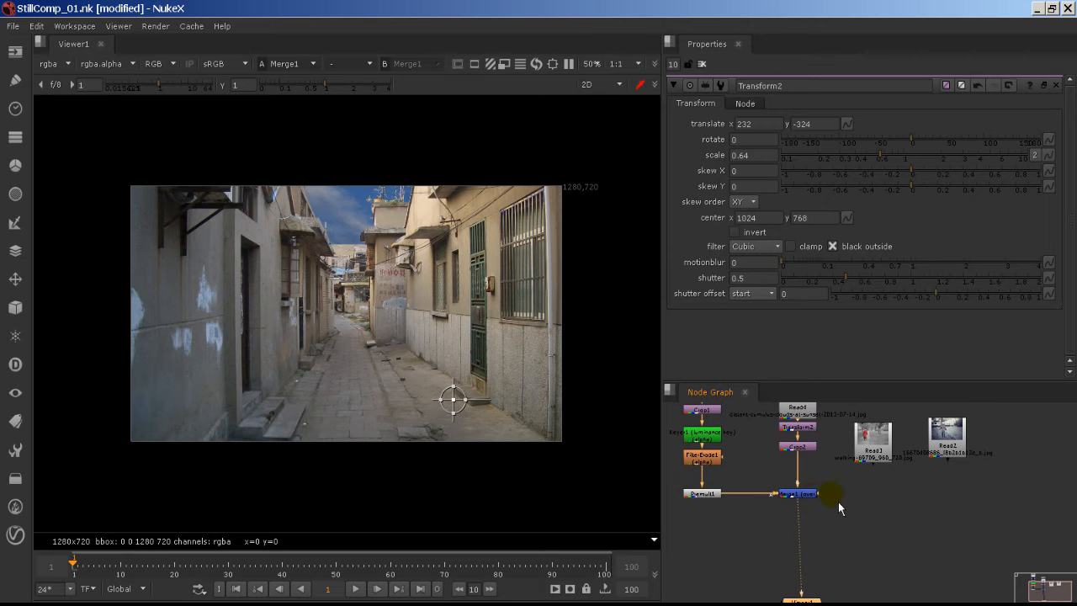
- Display the Read3 walking-69709_960_720.jpg image in the viewer and examine the woman in the red coat up close
left_click(875, 457)
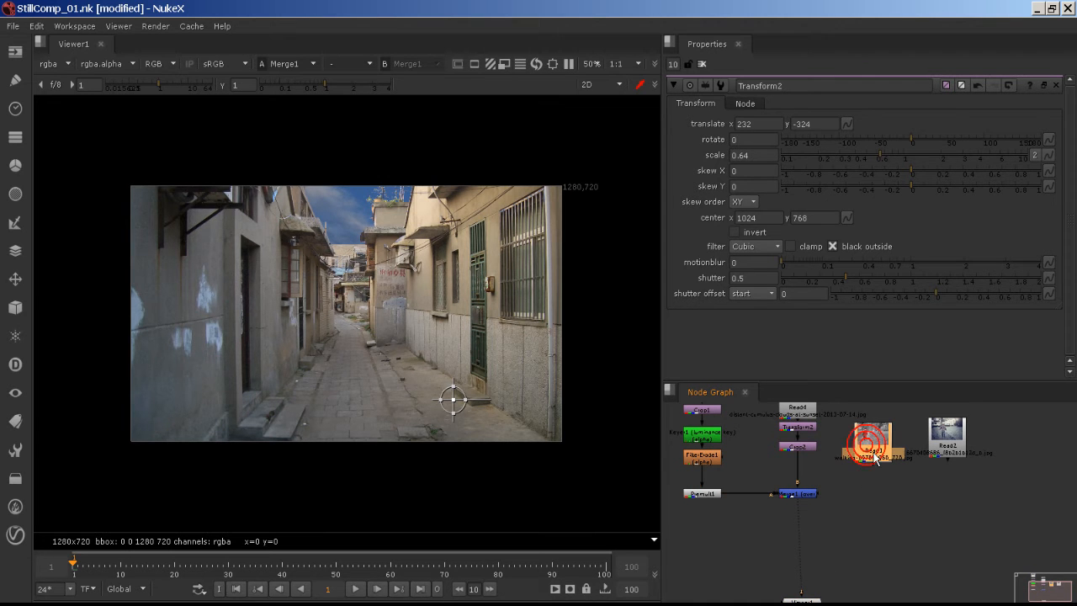
key("space")
key("space")
scroll(848, 459, "up", 8)
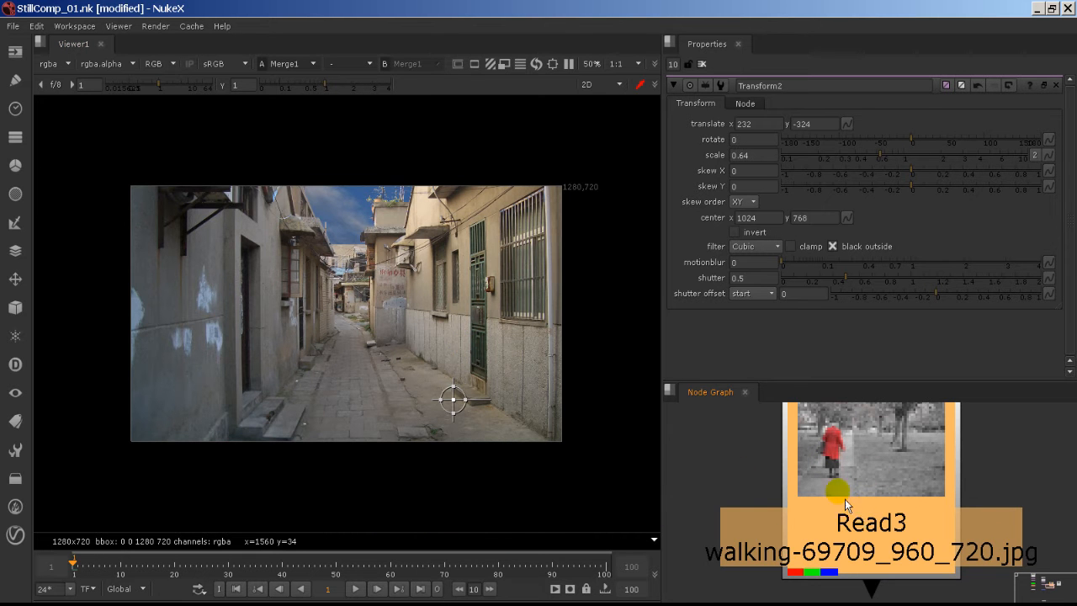
scroll(845, 499, "down", 5)
key("1")
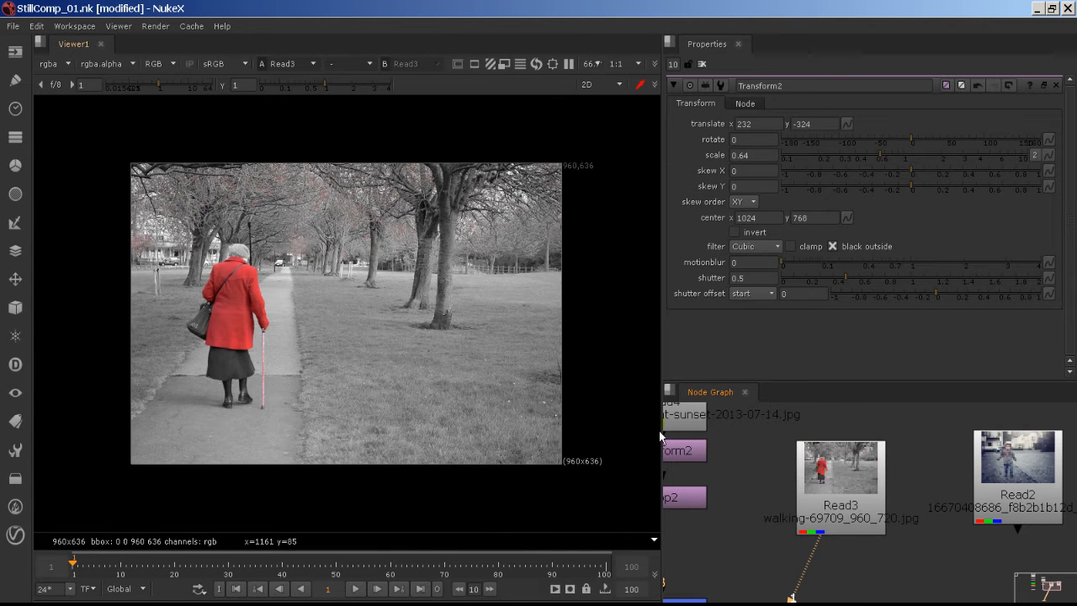
middle_click_drag(310, 333, 474, 351)
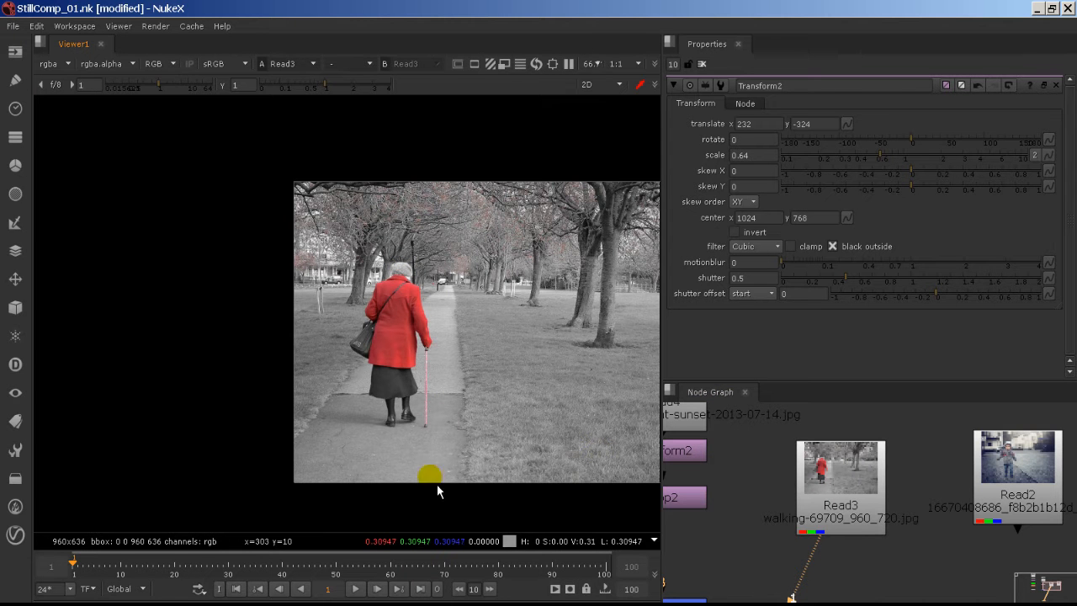
scroll(413, 370, "up", 4)
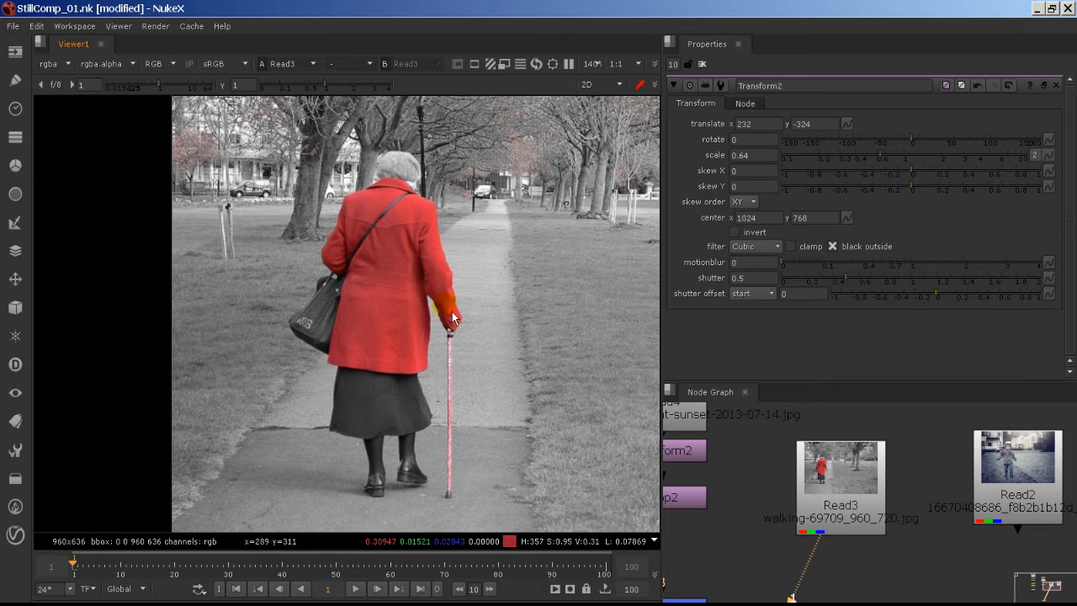
- Add a Roto node below the Read3 walking image
left_click(846, 488)
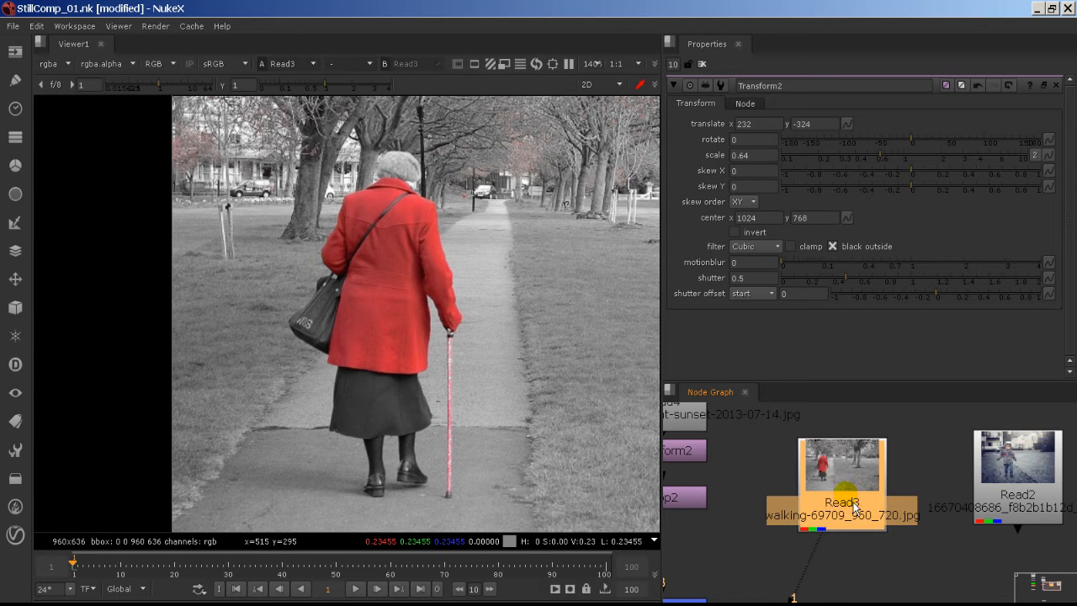
key("Tab")
type("roto")
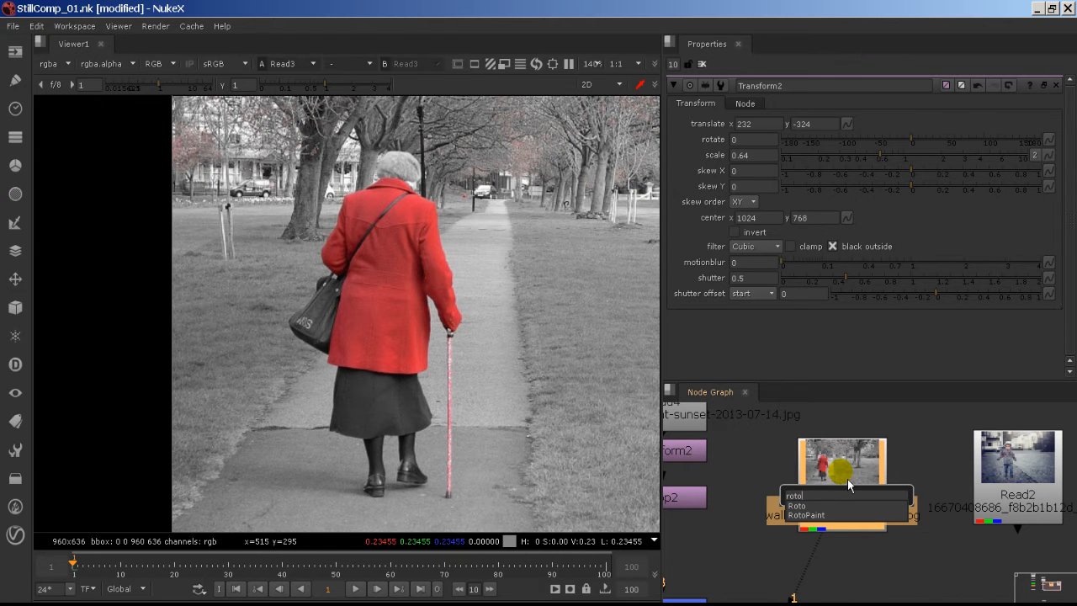
key("Down")
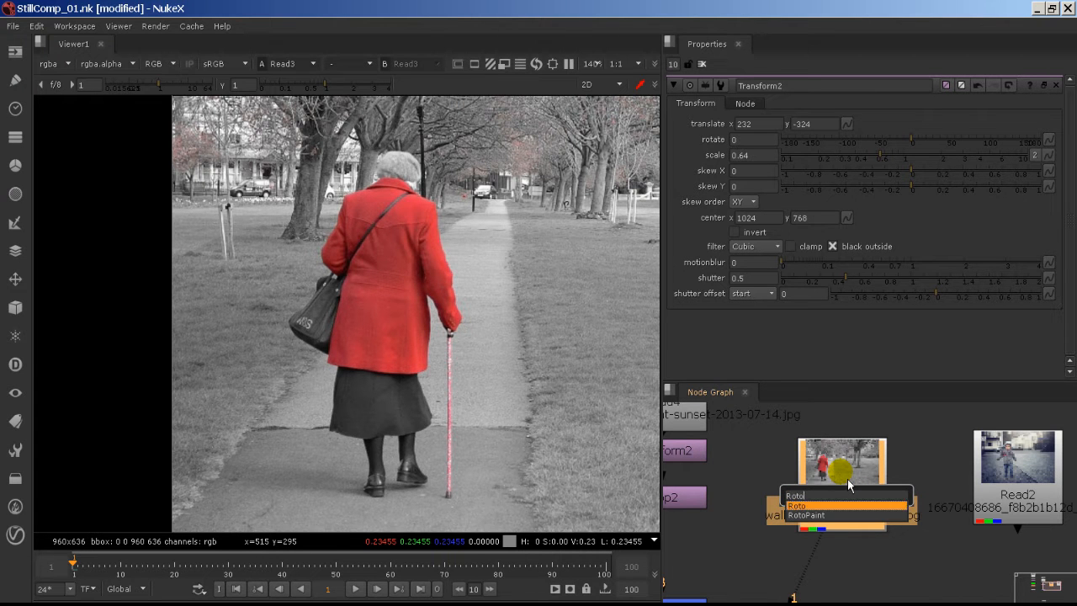
key("Return")
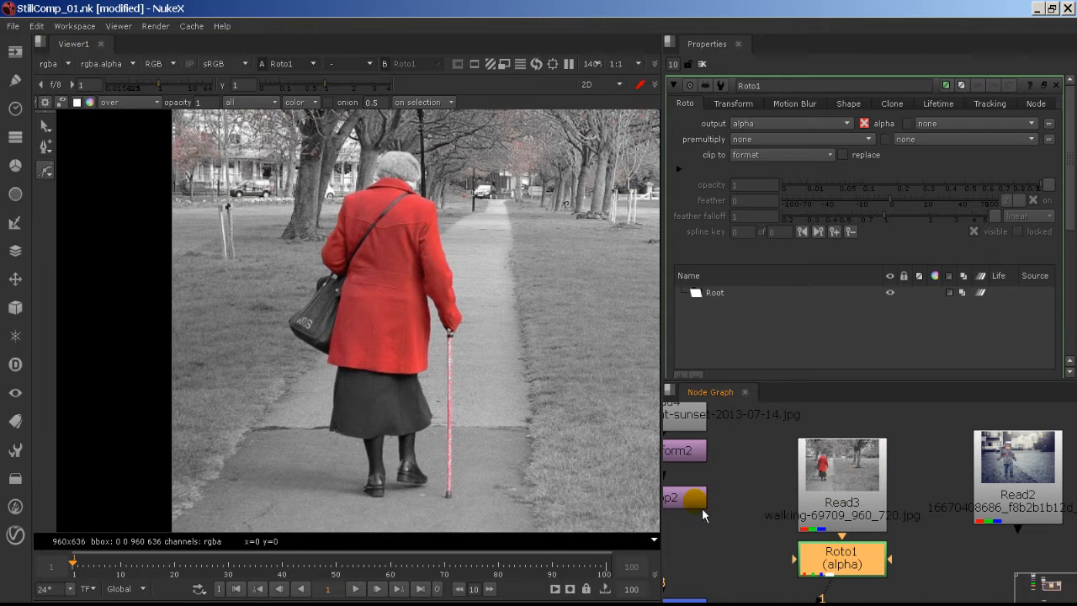
- Start a Bezier shape at the left end of the red coat's collar and trace it over the left shoulder onto the upper sleeve
scroll(252, 190, "up", 5)
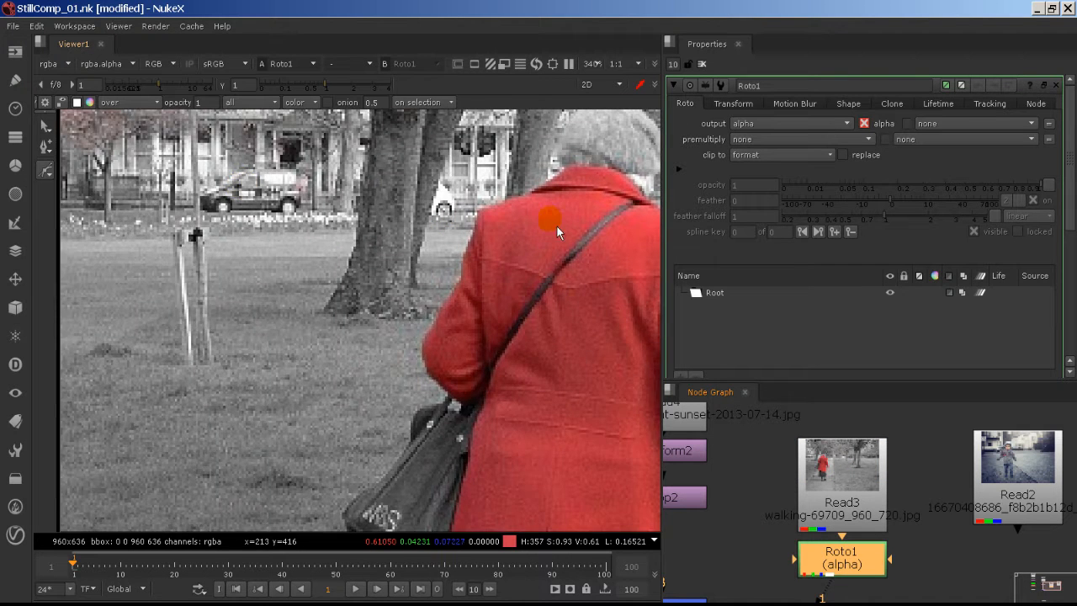
middle_click_drag(550, 226, 340, 303)
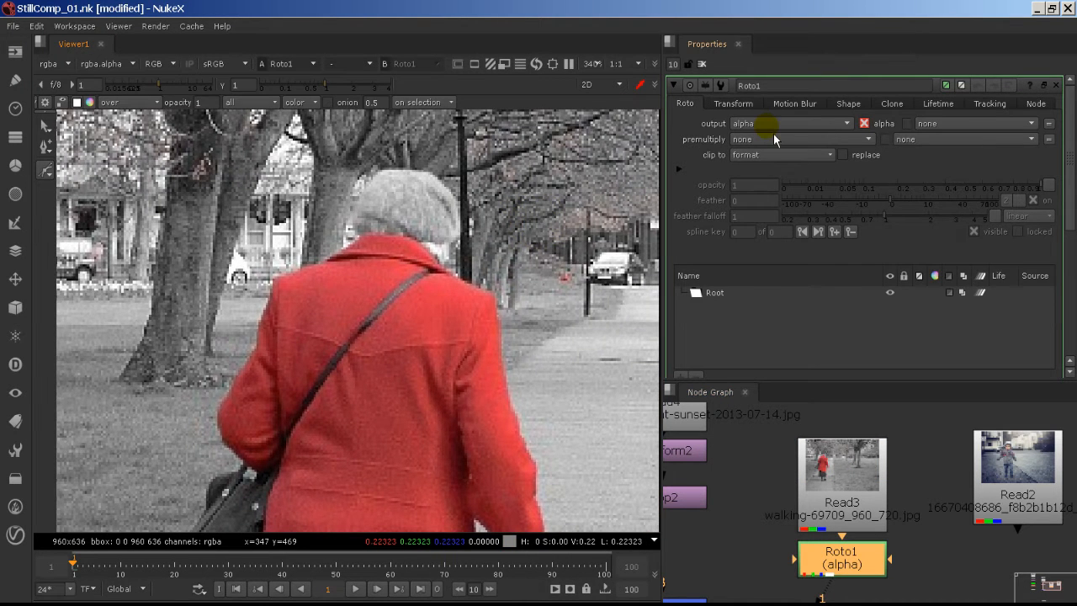
scroll(358, 248, "up", 3)
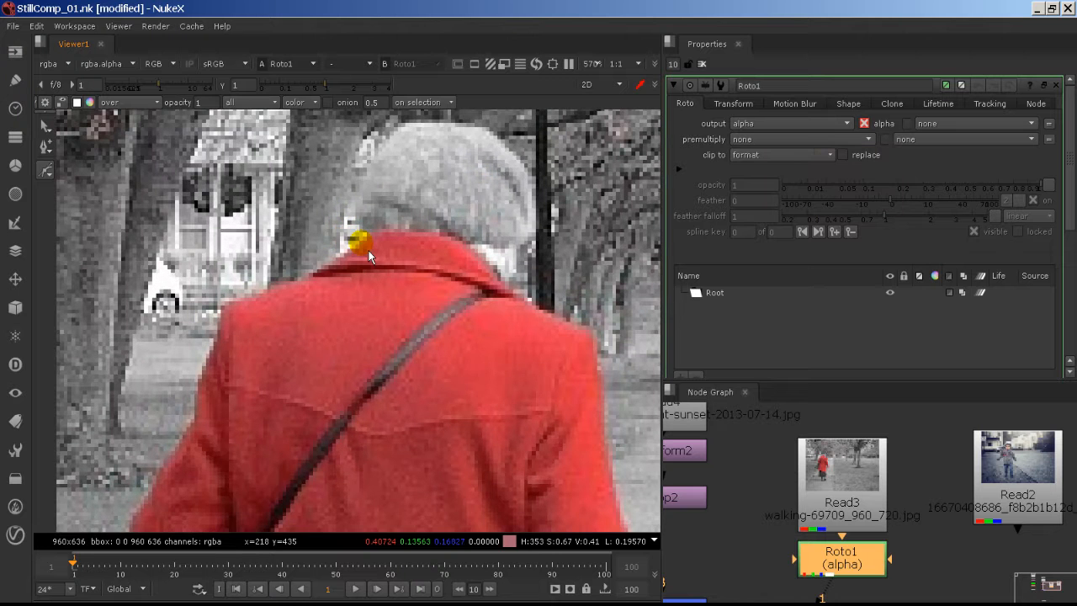
left_click(369, 244)
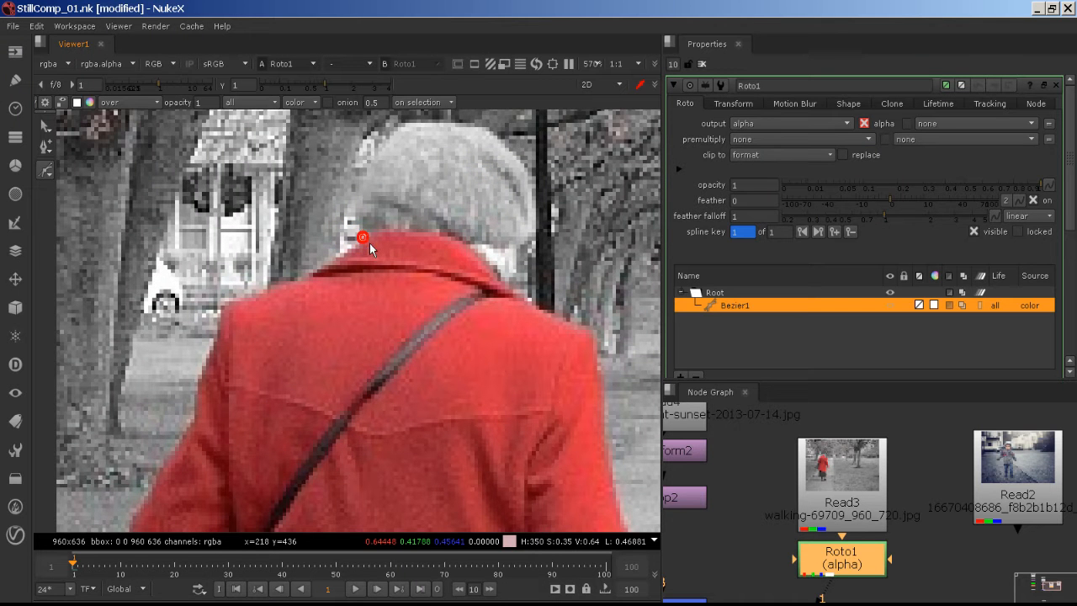
left_click(313, 284)
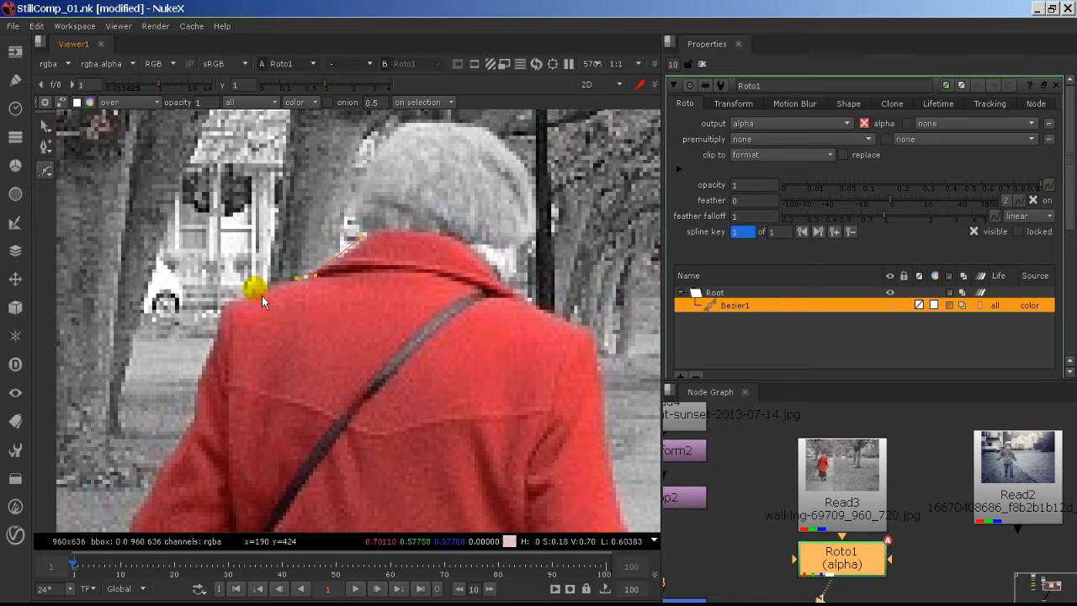
left_click_drag(229, 301, 218, 300)
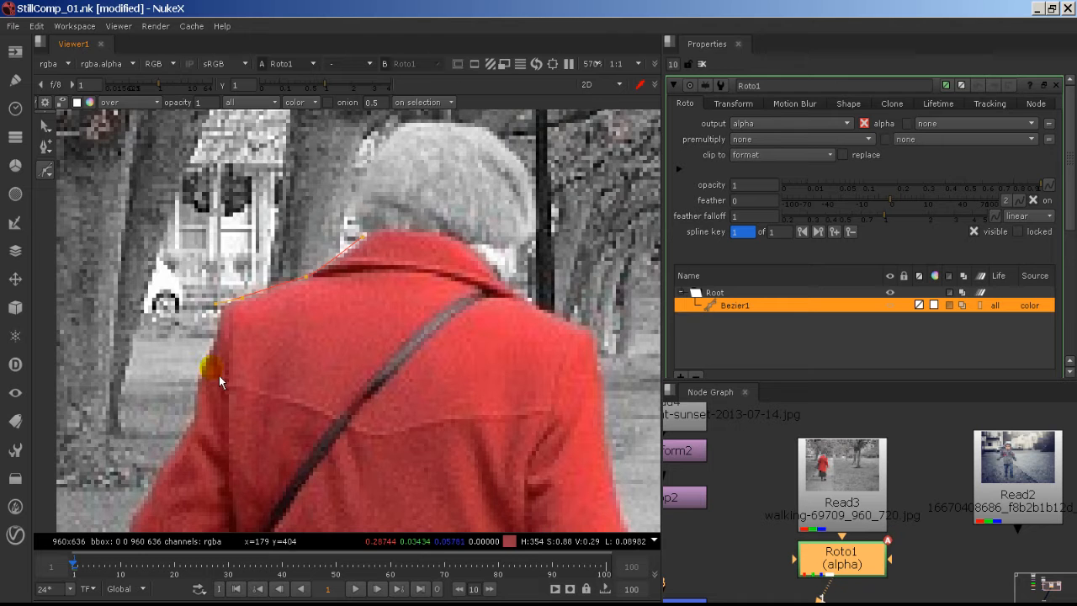
left_click(216, 343)
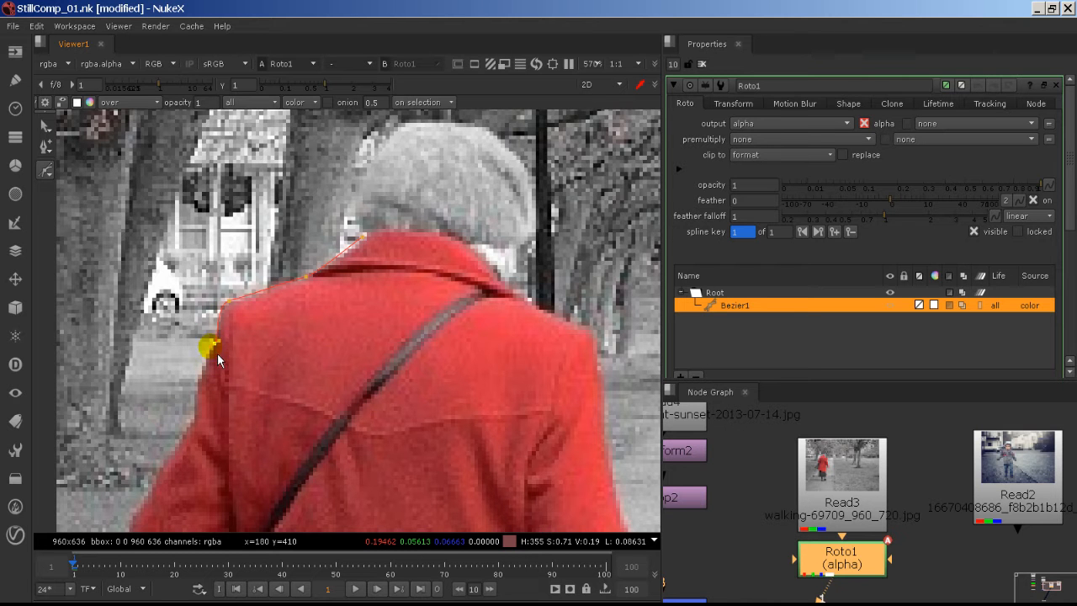
left_click(194, 419)
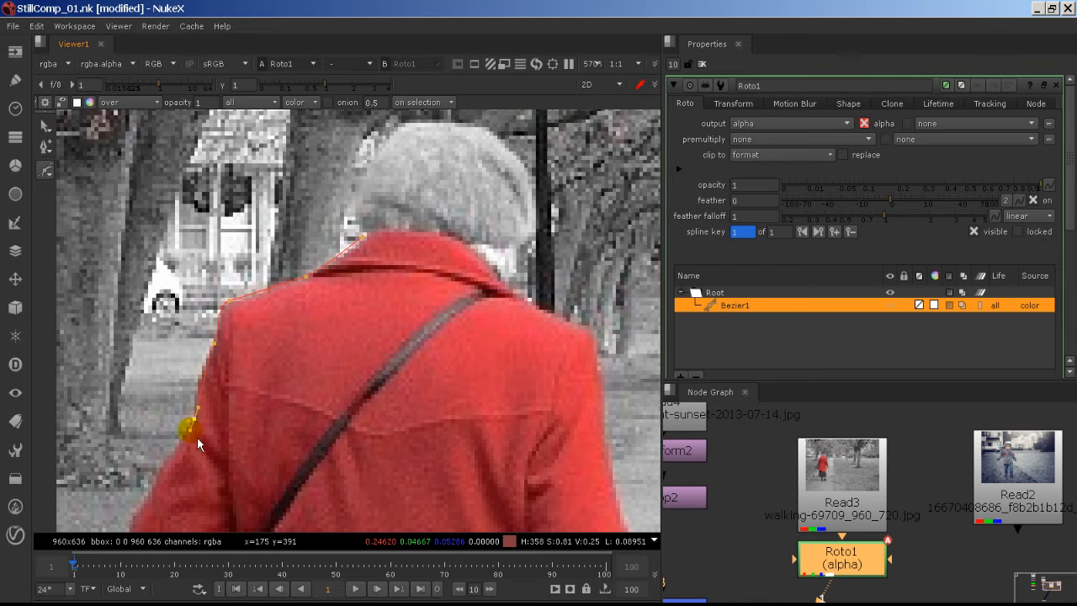
- Extend the Bezier shape down the outer edge of the coat's left sleeve to just above the elbow
middle_click_drag(215, 433, 363, 351)
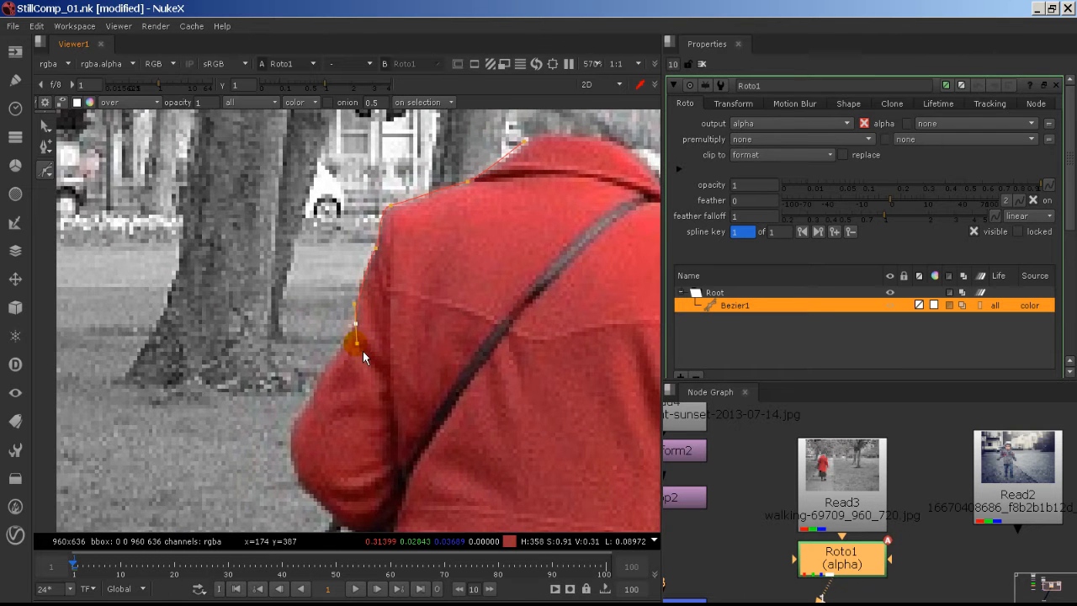
left_click_drag(363, 353, 354, 350)
left_click(313, 395)
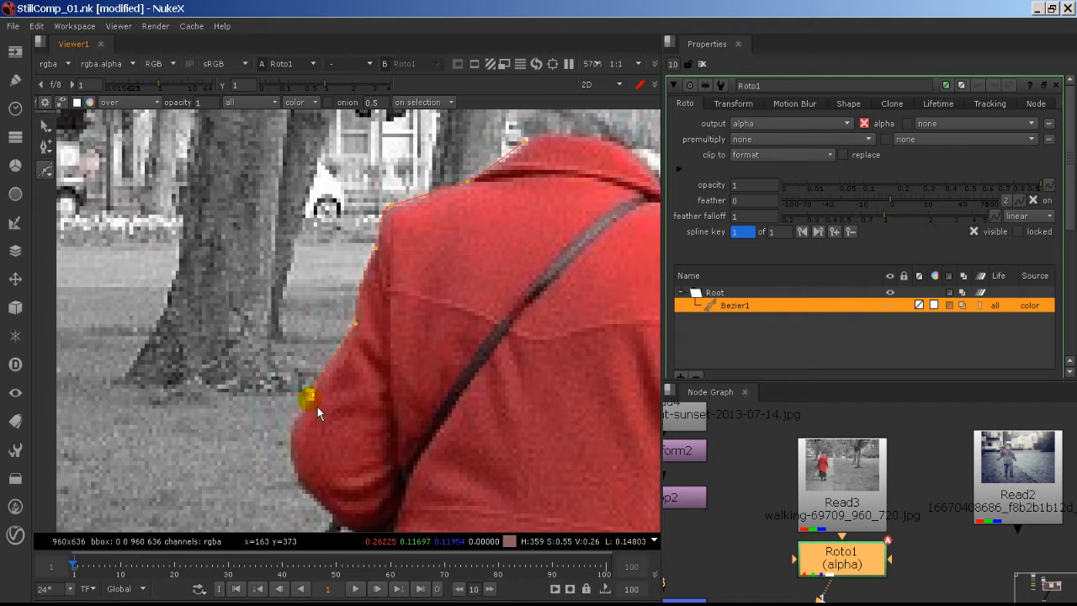
scroll(318, 413, "up", 4)
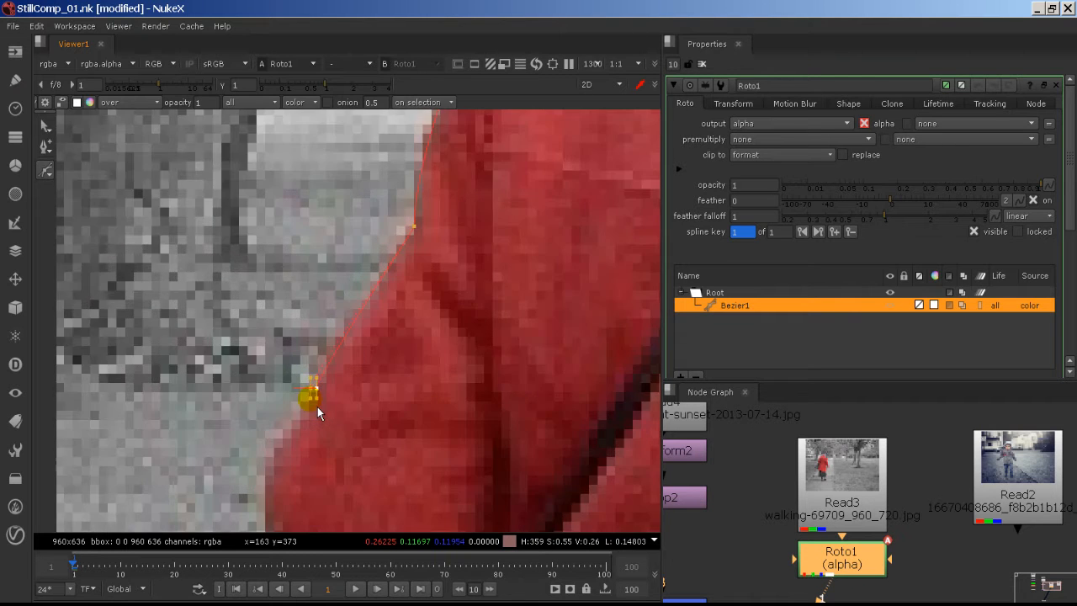
left_click(268, 471)
left_click_drag(377, 474, 389, 385)
right_click(389, 353)
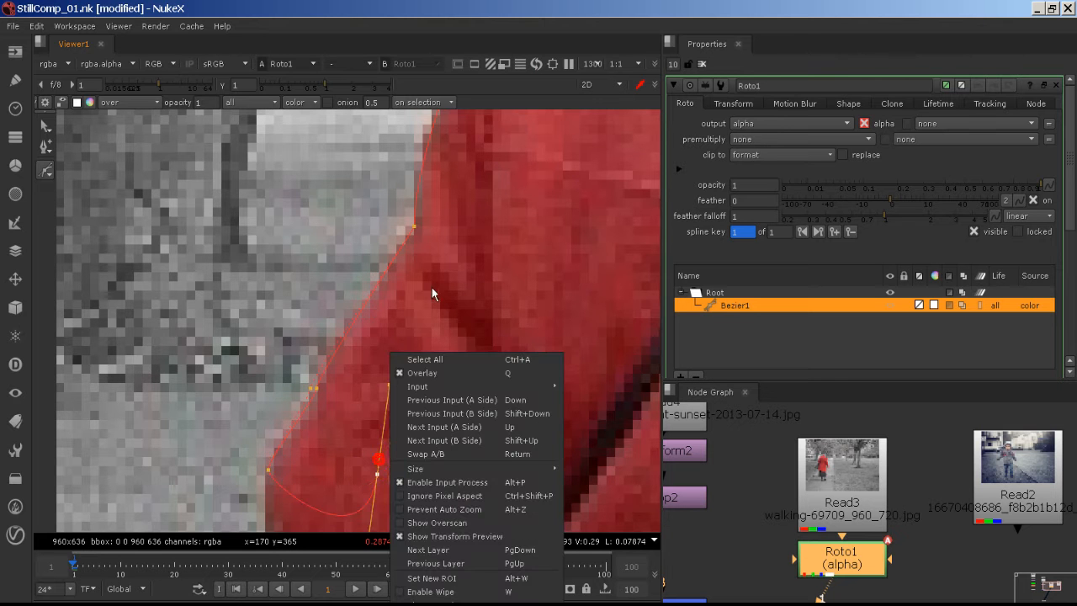
left_click(363, 383)
scroll(371, 354, "up", 6)
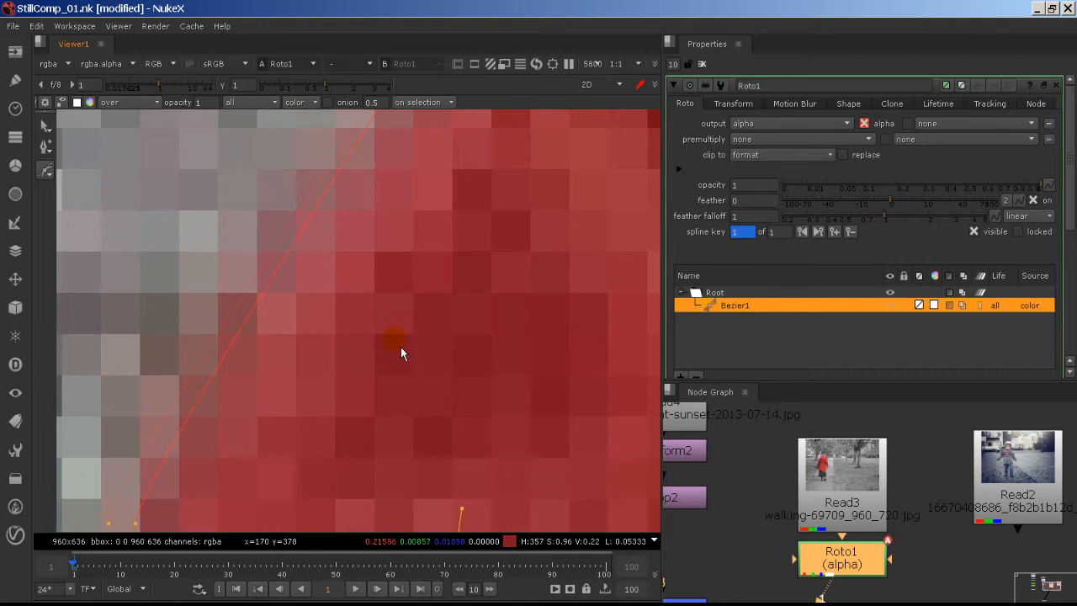
- Continue the Bezier shape around the bent elbow to the sleeve's underside where it meets the bag strap
scroll(399, 347, "down", 5)
middle_click_drag(378, 429, 411, 250)
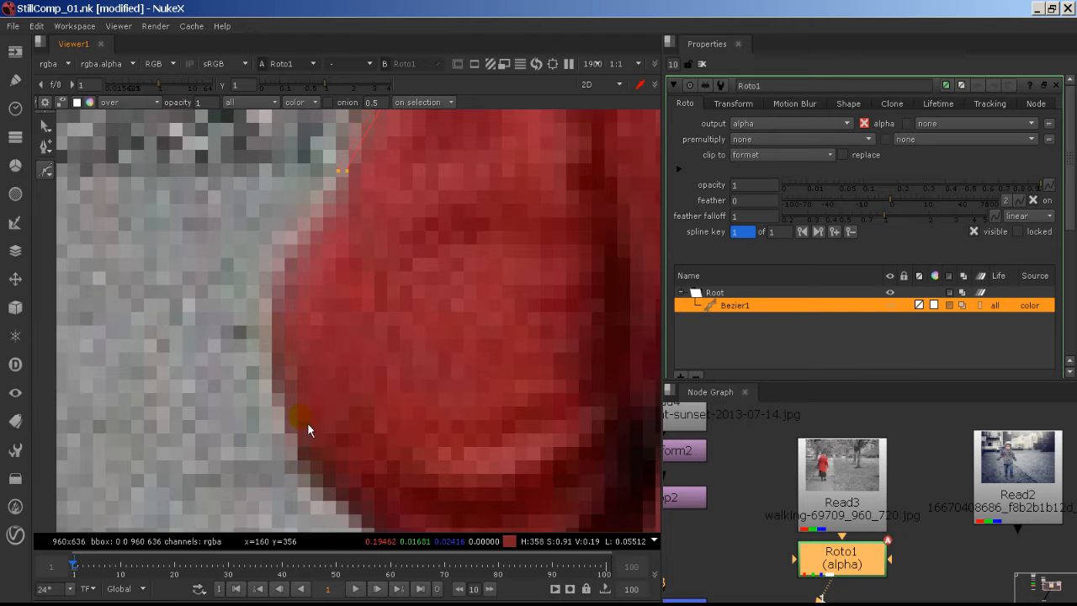
left_click_drag(289, 327, 290, 365)
middle_click_drag(407, 484, 394, 385)
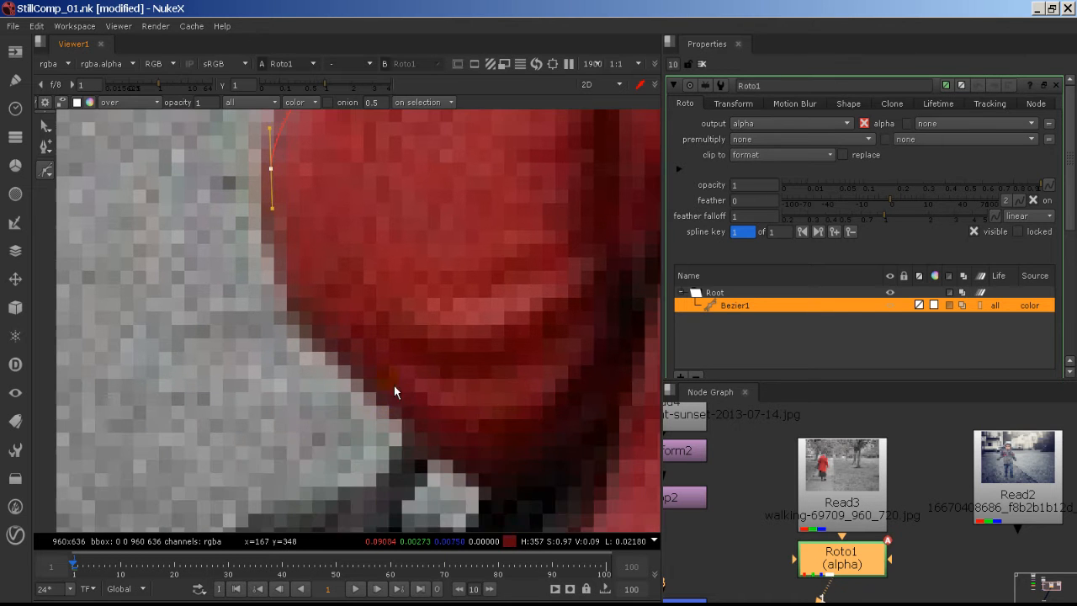
left_click_drag(404, 421, 551, 517)
middle_click_drag(449, 492, 503, 386)
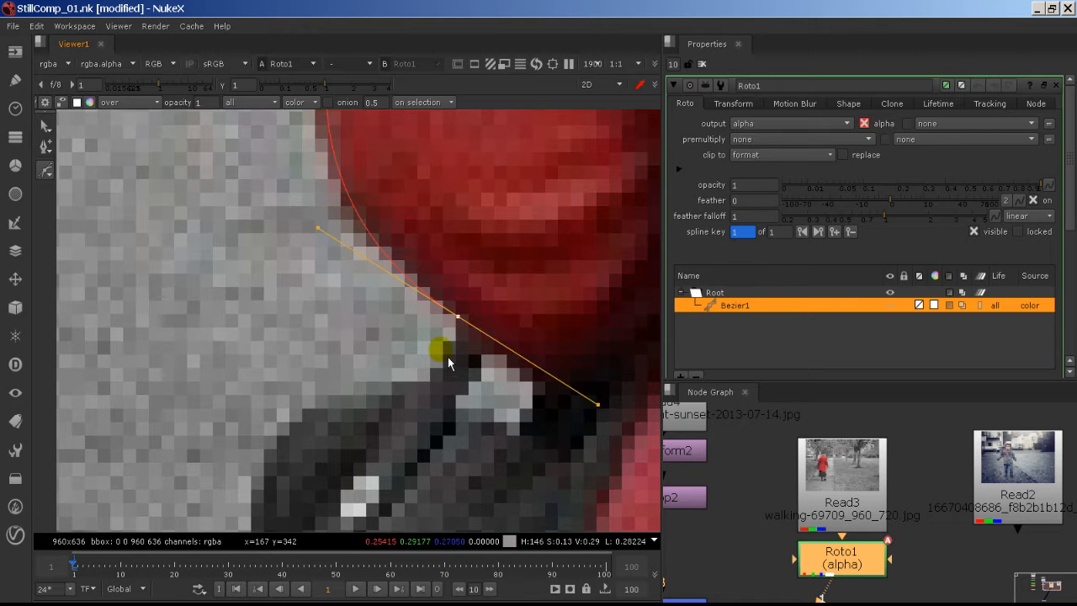
- Carry the Bezier shape from the sleeve onto the handbag and trace around the dark flap at its upper left
middle_click_drag(602, 419, 537, 413)
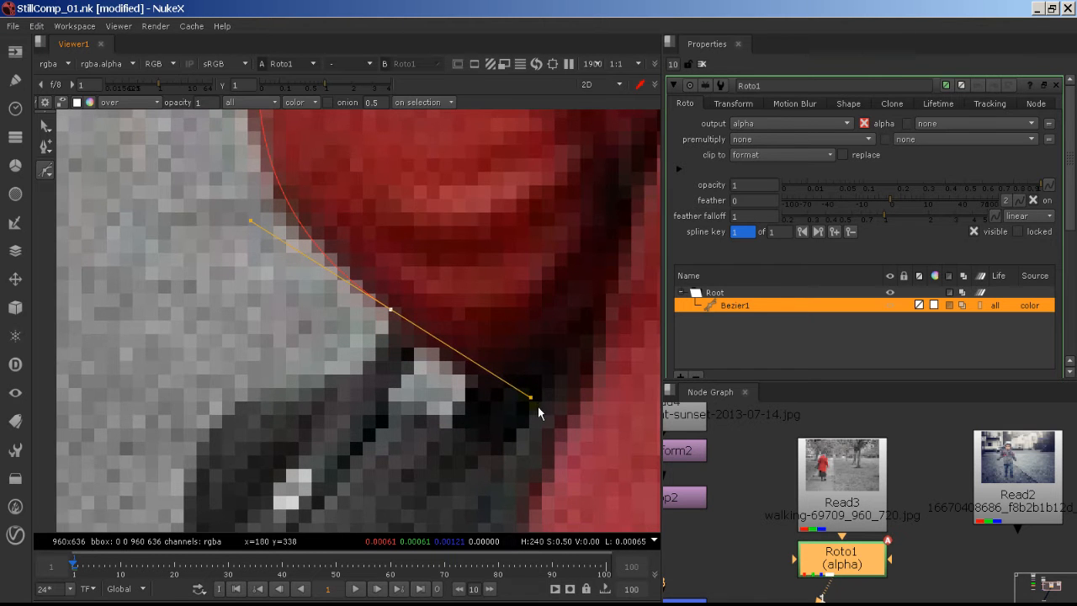
left_click_drag(533, 398, 361, 389)
middle_click_drag(255, 475, 356, 303)
scroll(390, 350, "down", 3)
scroll(392, 355, "down", 5)
scroll(392, 352, "up", 1)
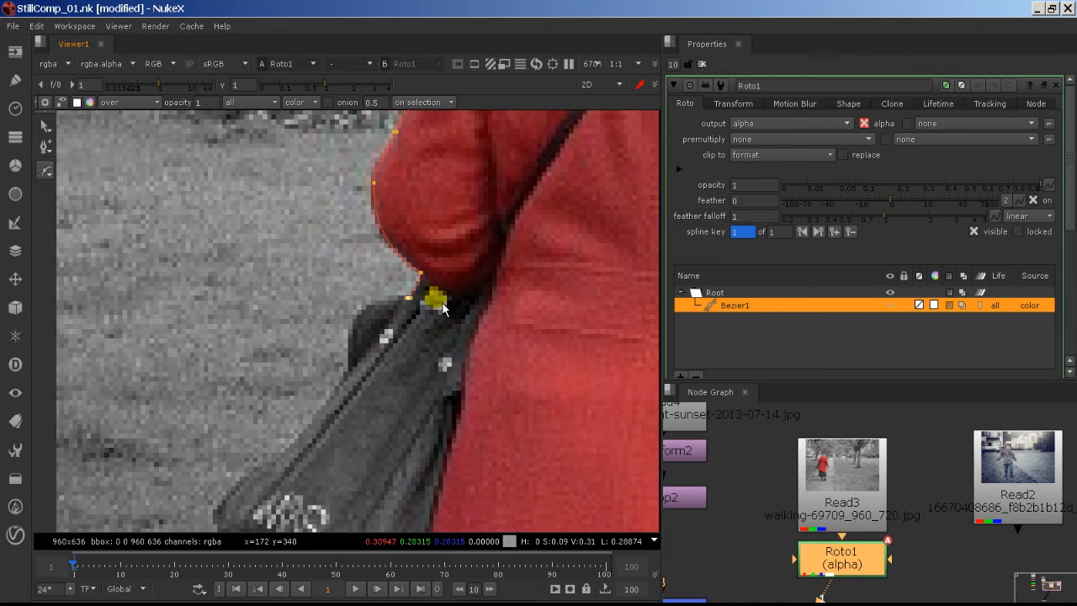
scroll(430, 317, "up", 5)
scroll(430, 316, "up", 2)
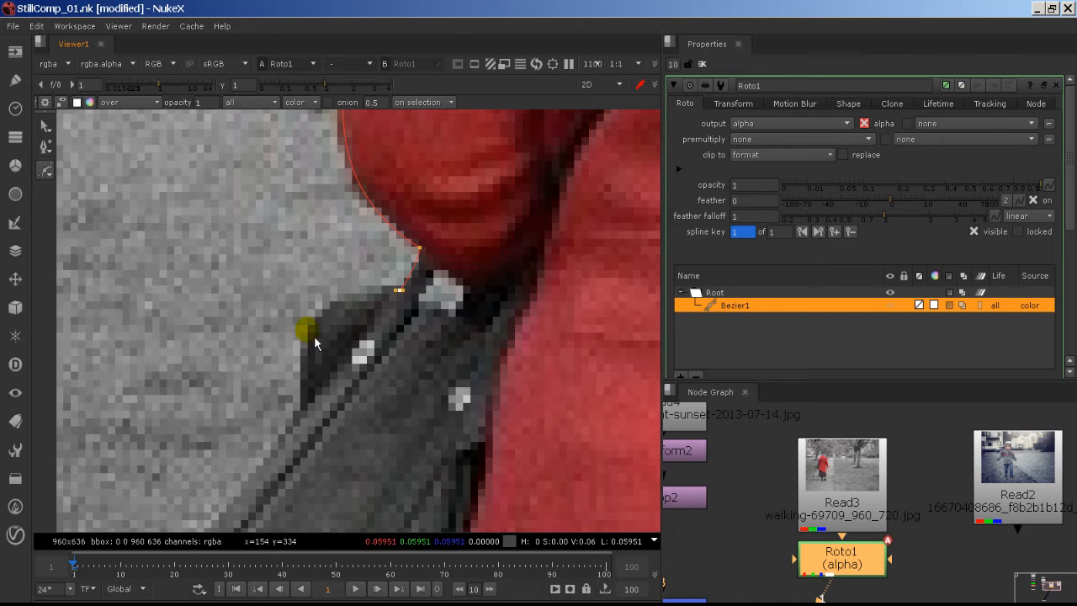
left_click_drag(306, 340, 302, 381)
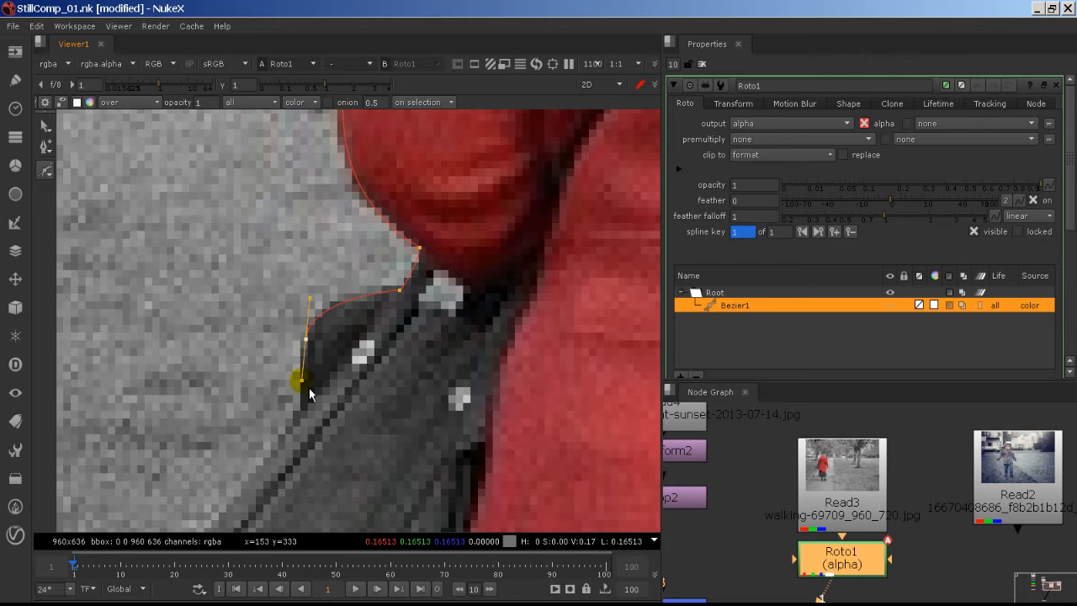
left_click(300, 411)
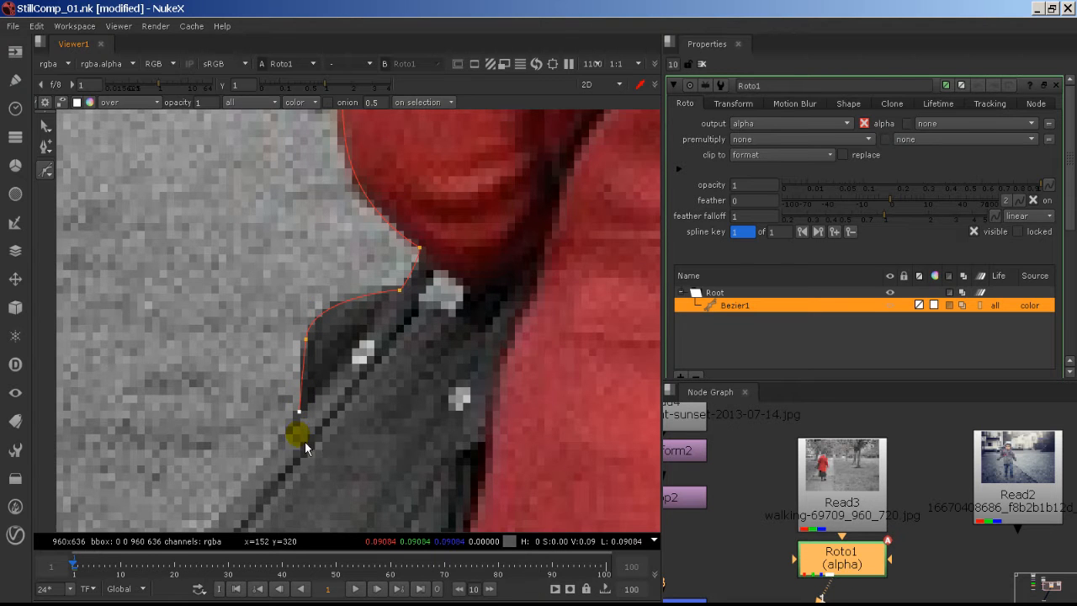
- Trace the handbag's left edge, rounded lower corner and bottom edge with the Bezier shape up to the red coat
middle_click_drag(304, 441, 533, 184)
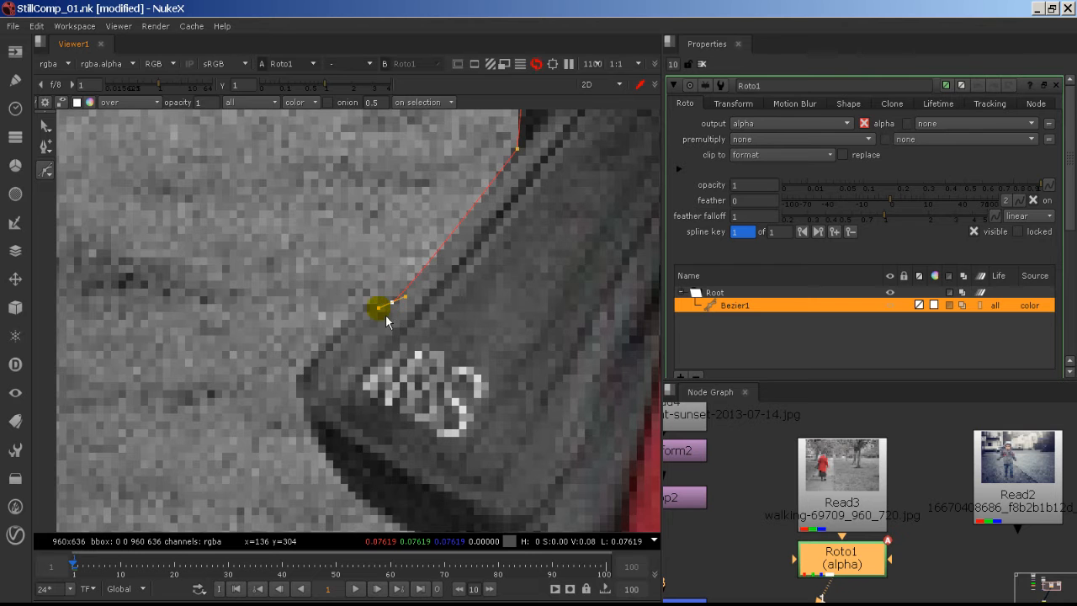
left_click(351, 318)
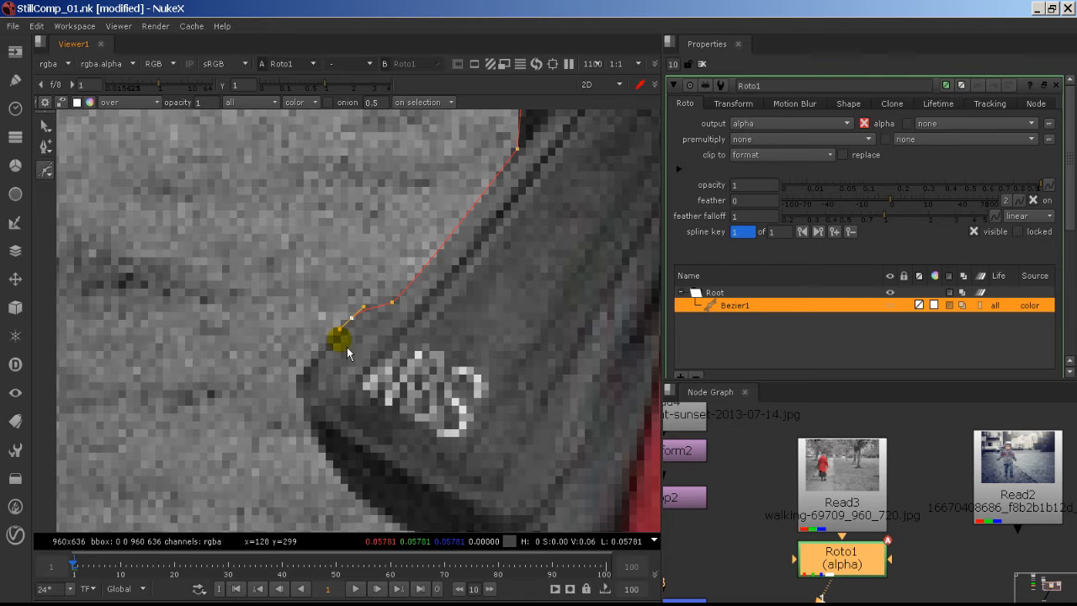
left_click(304, 405)
left_click_drag(305, 404, 310, 425)
left_click_drag(370, 509, 384, 513)
middle_click_drag(439, 499, 334, 354)
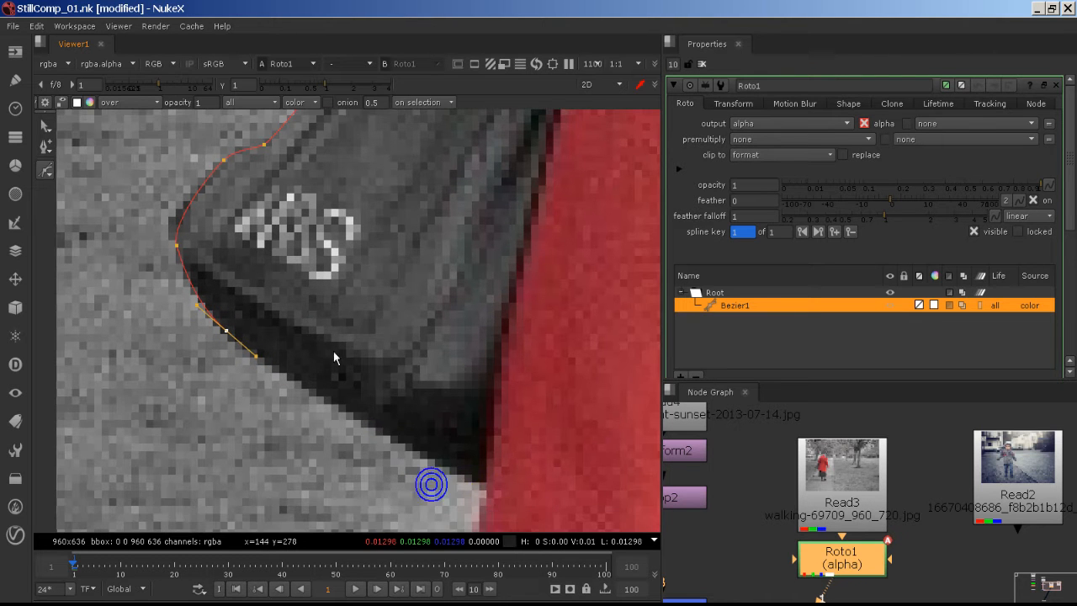
left_click(487, 486)
left_click_drag(490, 490, 486, 493)
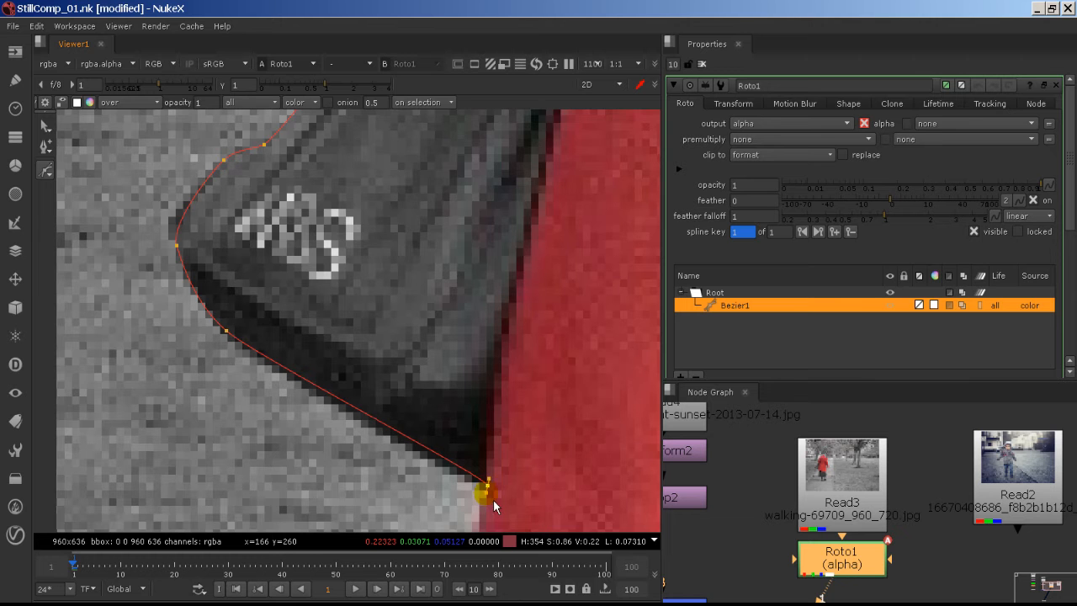
- Trace the red coat's lower-left corner and follow its hem to the dark skirt with the Bezier shape
middle_click_drag(493, 500, 449, 345)
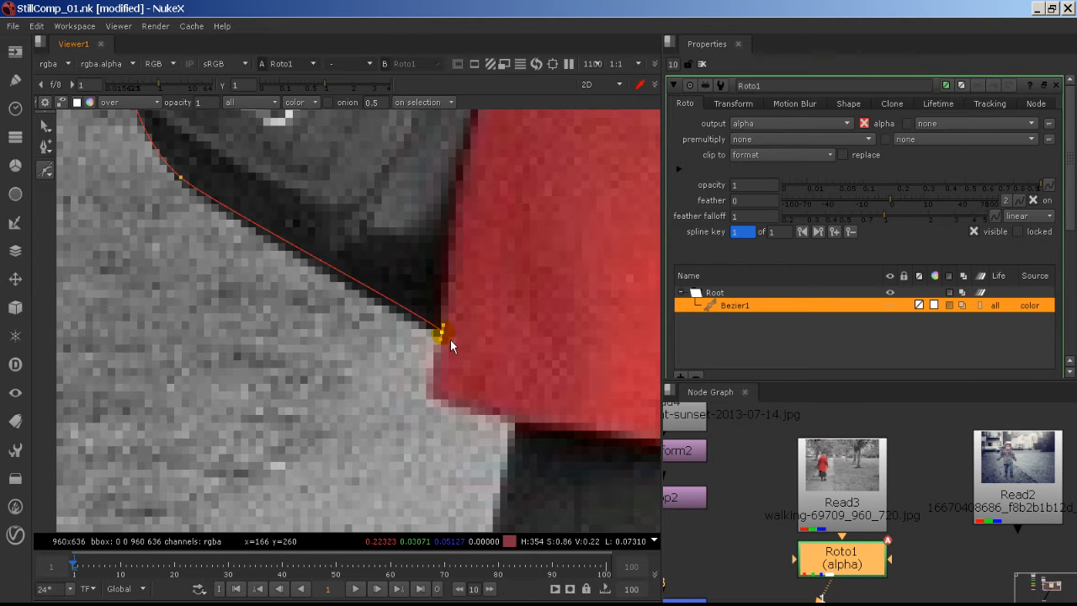
left_click(438, 396)
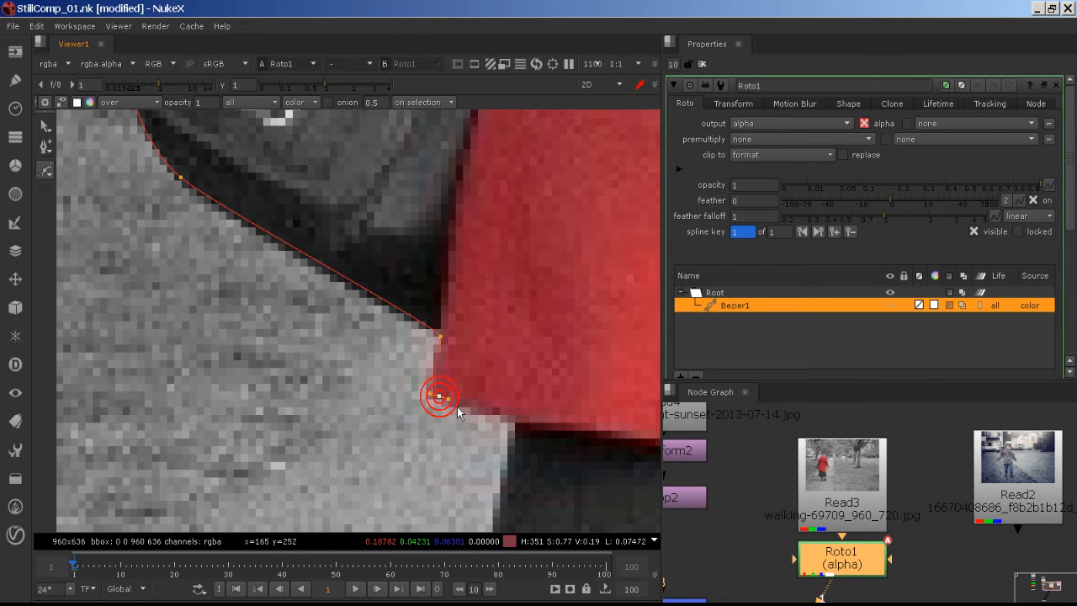
left_click(511, 413)
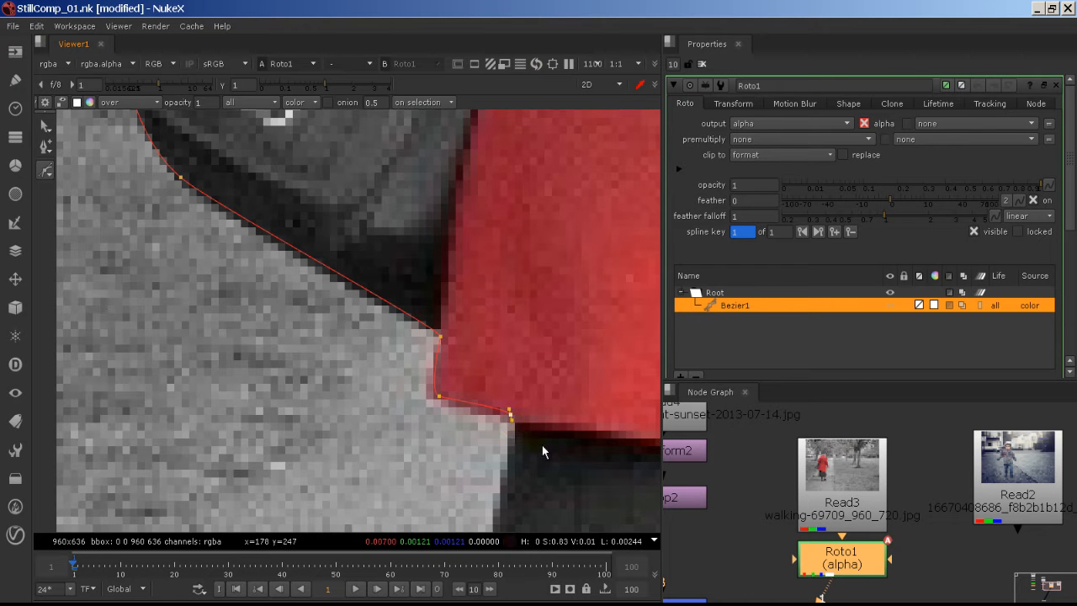
- Continue the Bezier shape down the dark skirt's left edge and fit its point at the lower-left corner
middle_click_drag(542, 445, 494, 253)
scroll(469, 261, "down", 3)
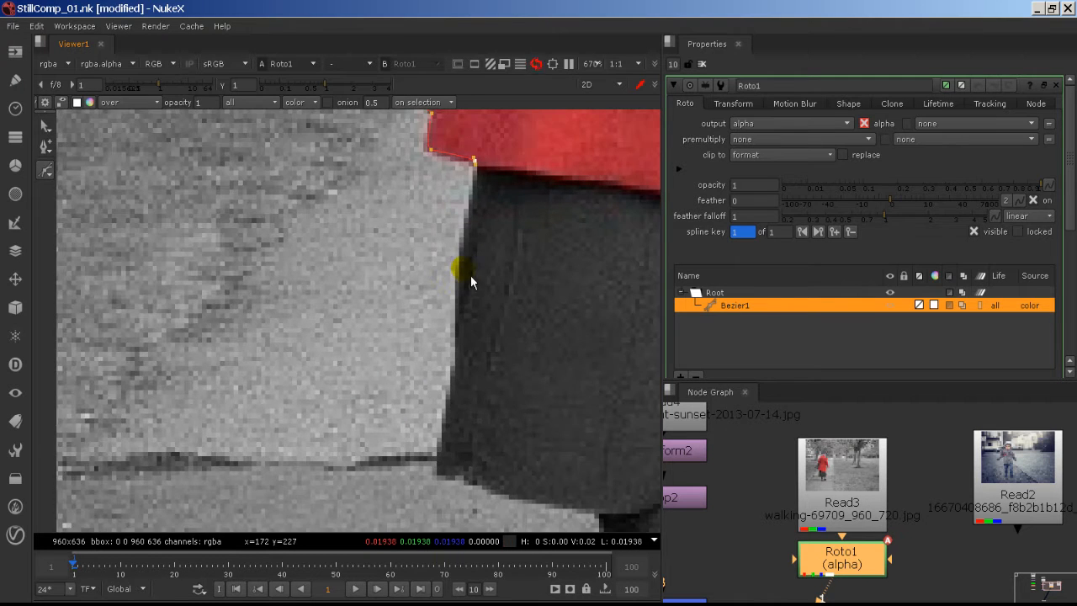
left_click(462, 286)
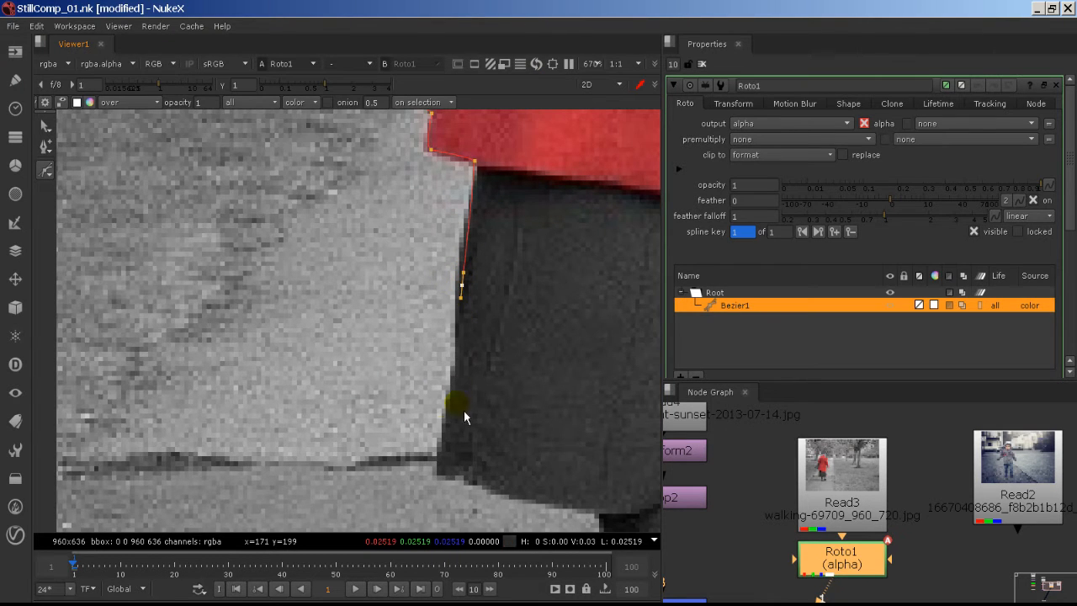
left_click(438, 466)
left_click_drag(446, 484, 463, 482)
key("ctrl+z")
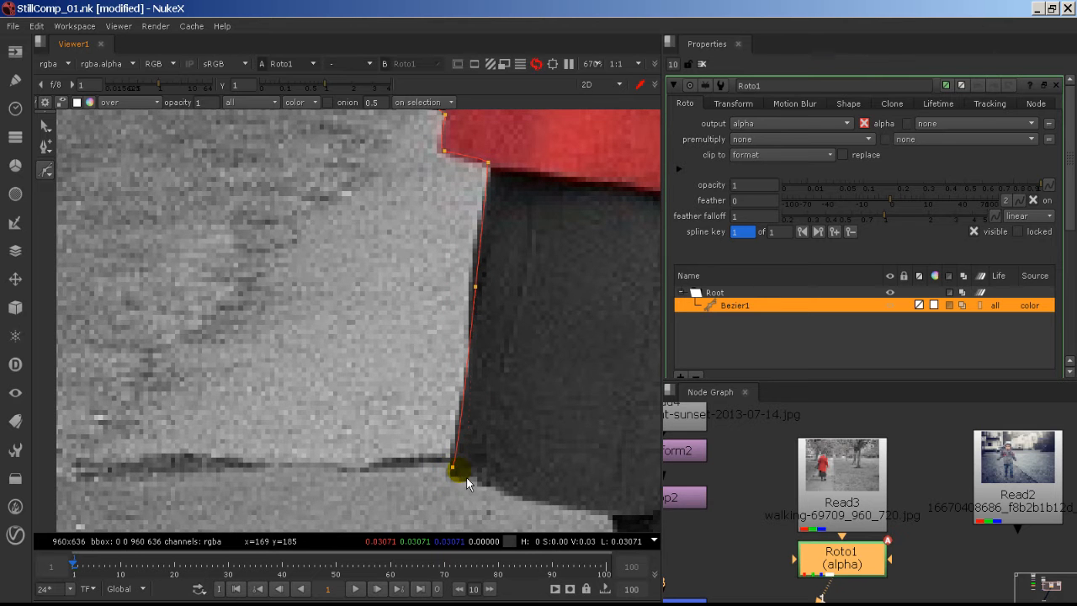
left_click(457, 482)
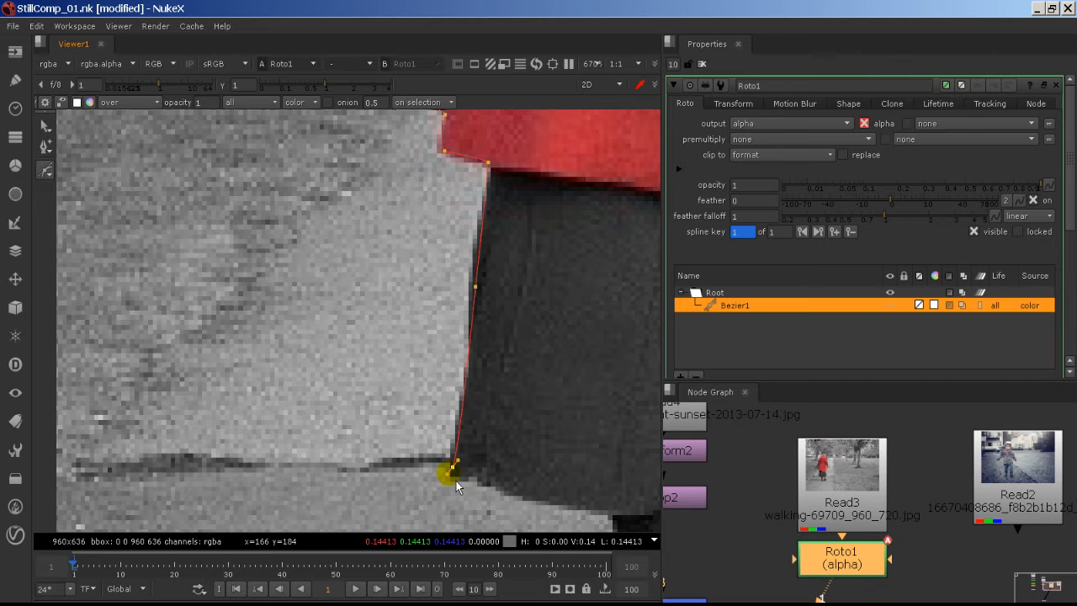
left_click_drag(461, 482, 456, 476)
- Trace the skirt's bottom hem with curved Bezier points from its left corner to the top of the left leg
scroll(454, 420, "up", 4)
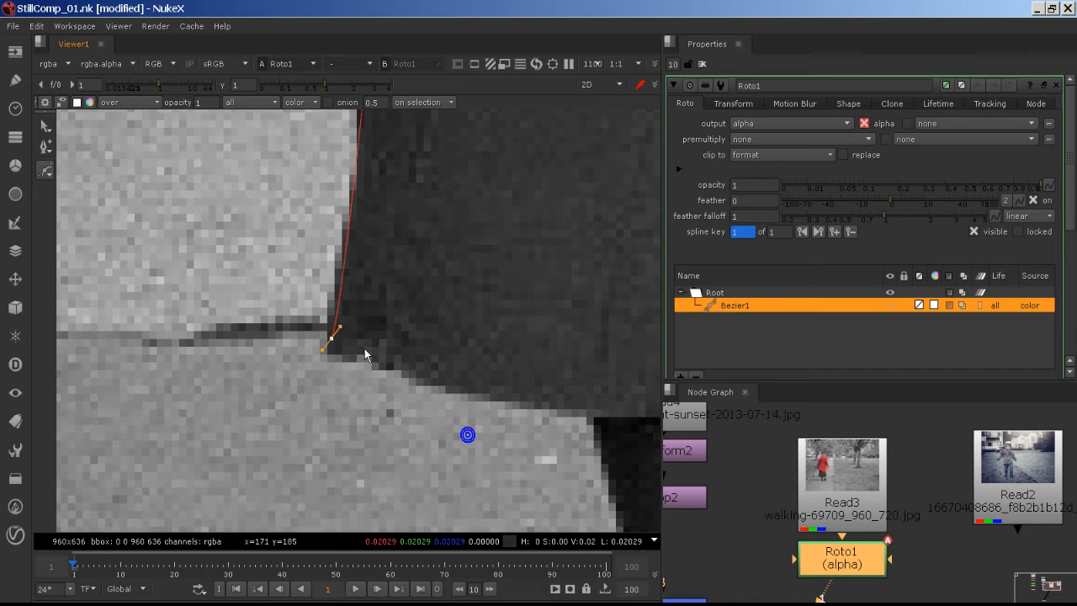
left_click(429, 383)
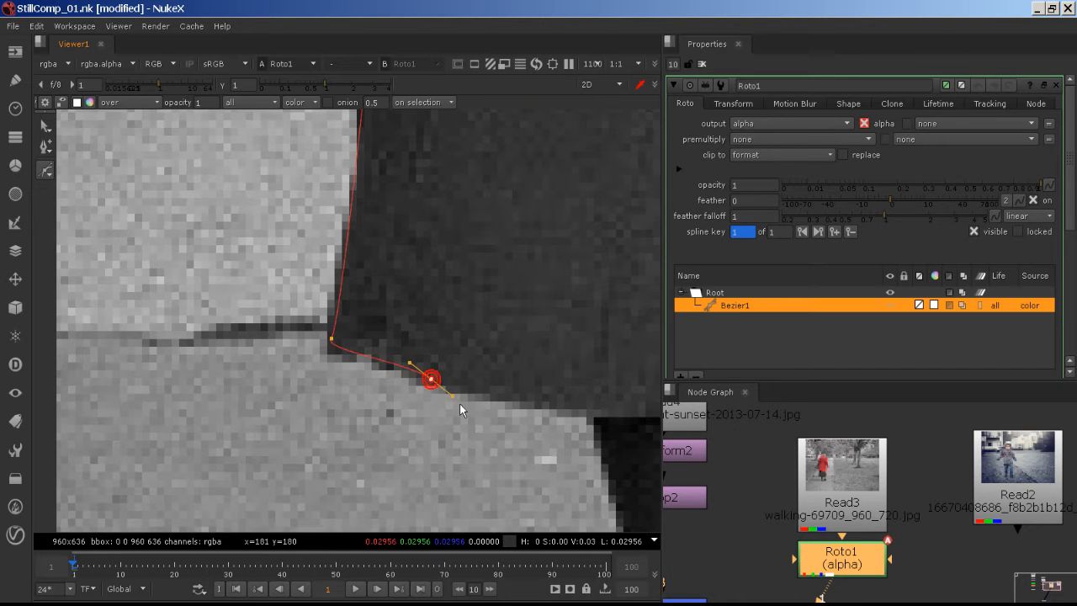
left_click(589, 415)
- Trace the left leg's outer edge with the Bezier shape down past the ankle to the side of the shoe
middle_click_drag(603, 437, 413, 236)
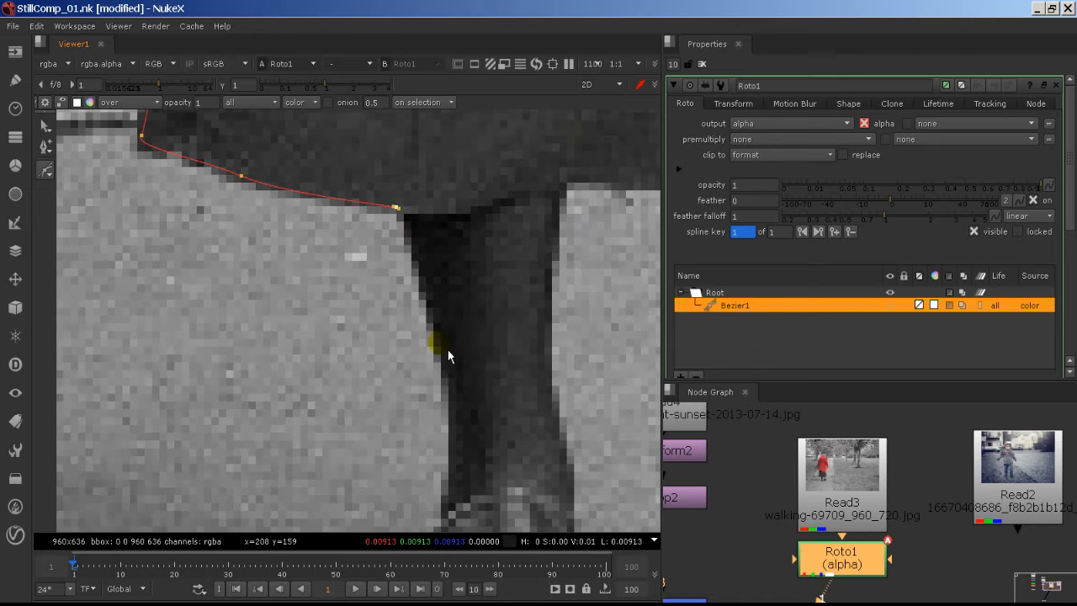
middle_click_drag(476, 459, 447, 337)
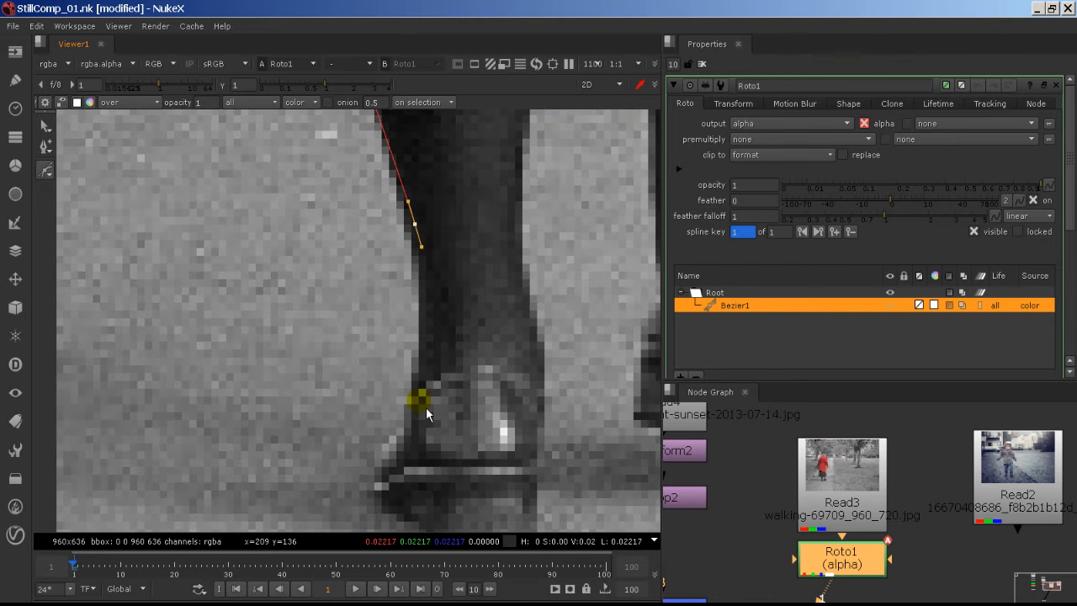
left_click(417, 401)
left_click(384, 455)
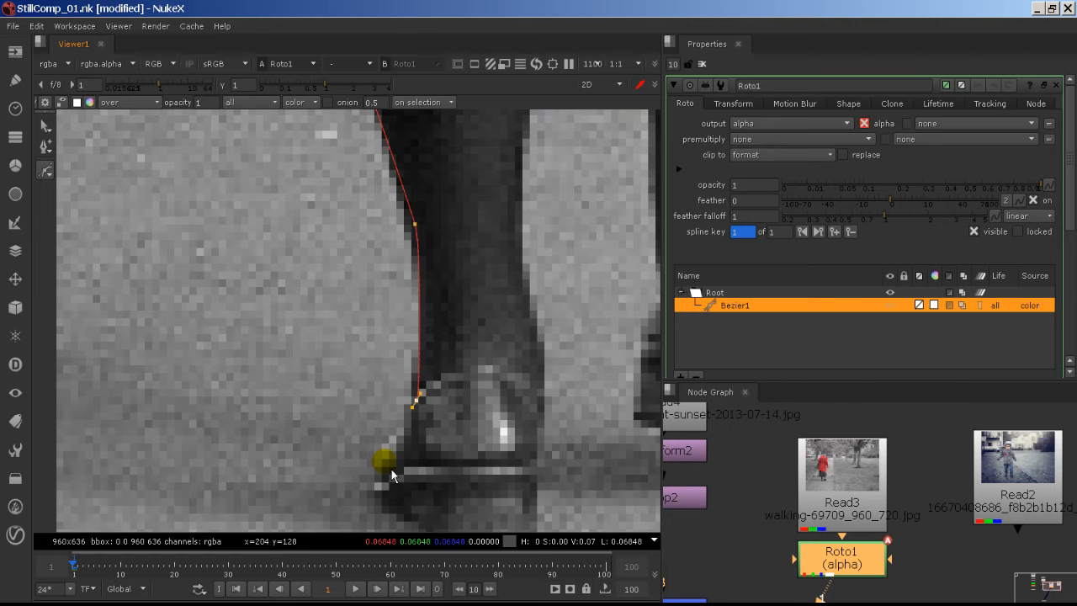
left_click(378, 485)
middle_click_drag(399, 513, 409, 440)
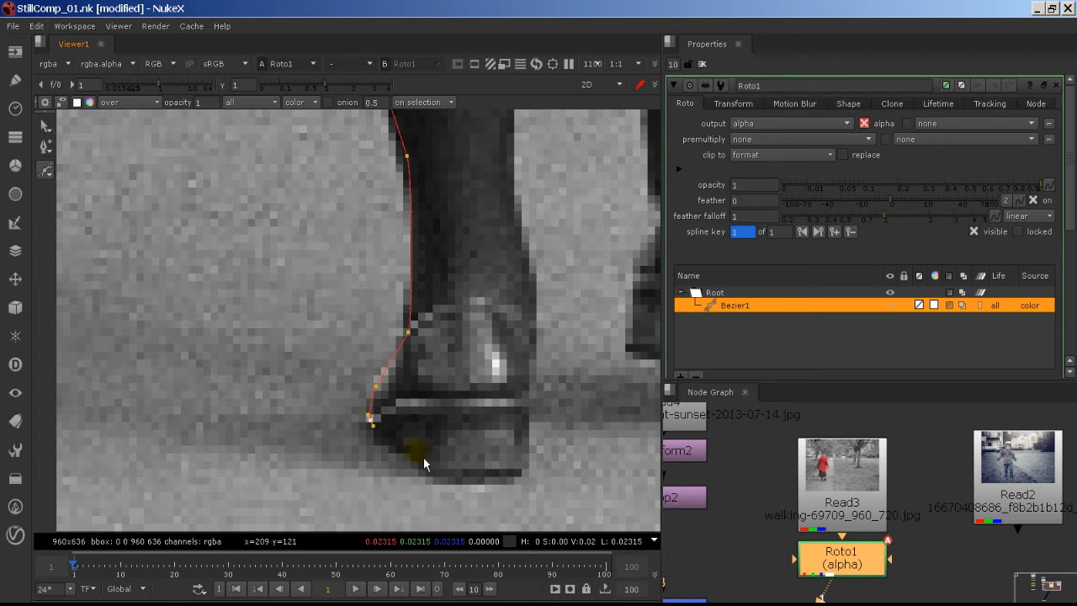
- Continue the Bezier shape around the left shoe's lower edge to the heel's bottom-right corner
left_click_drag(412, 452, 422, 461)
key("shift+z")
left_click_drag(413, 452, 443, 473)
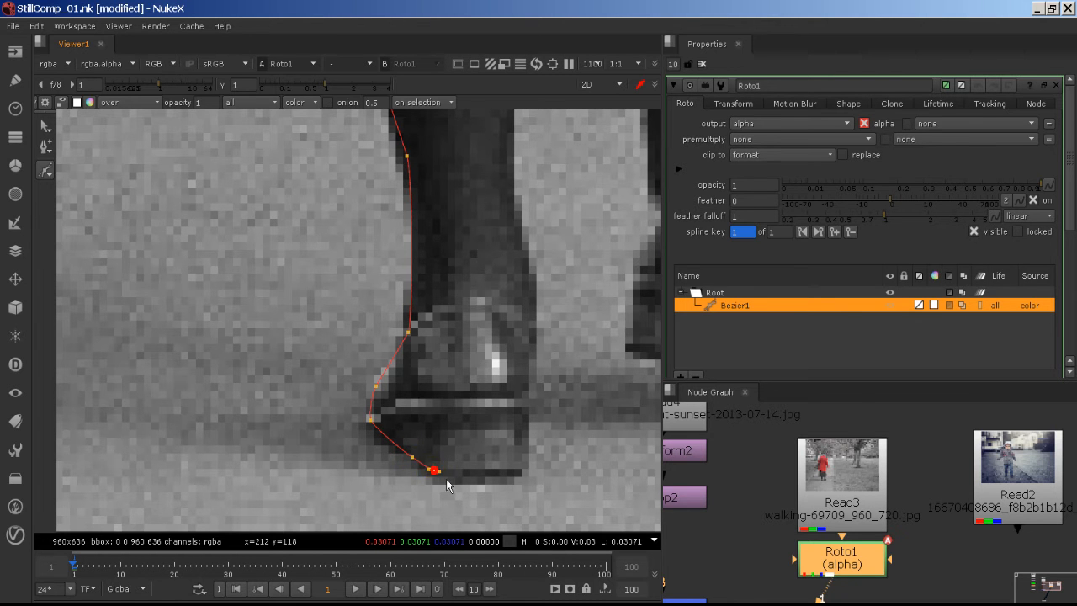
left_click(527, 472)
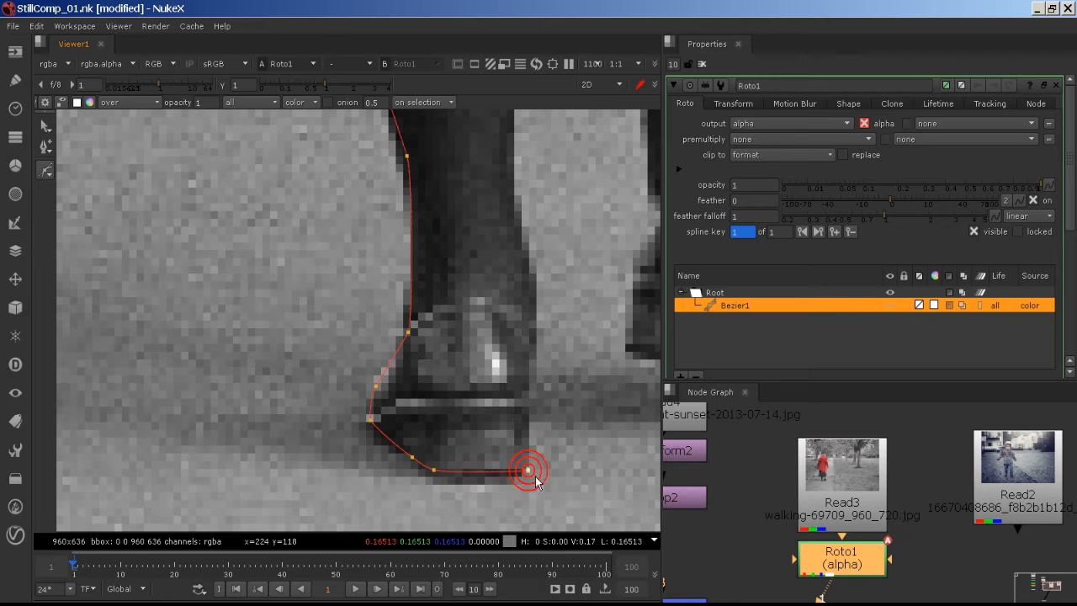
- Trace the left shoe's right side and the inner edge of the leg upward past the ankle with the Bezier shape
left_click(528, 320)
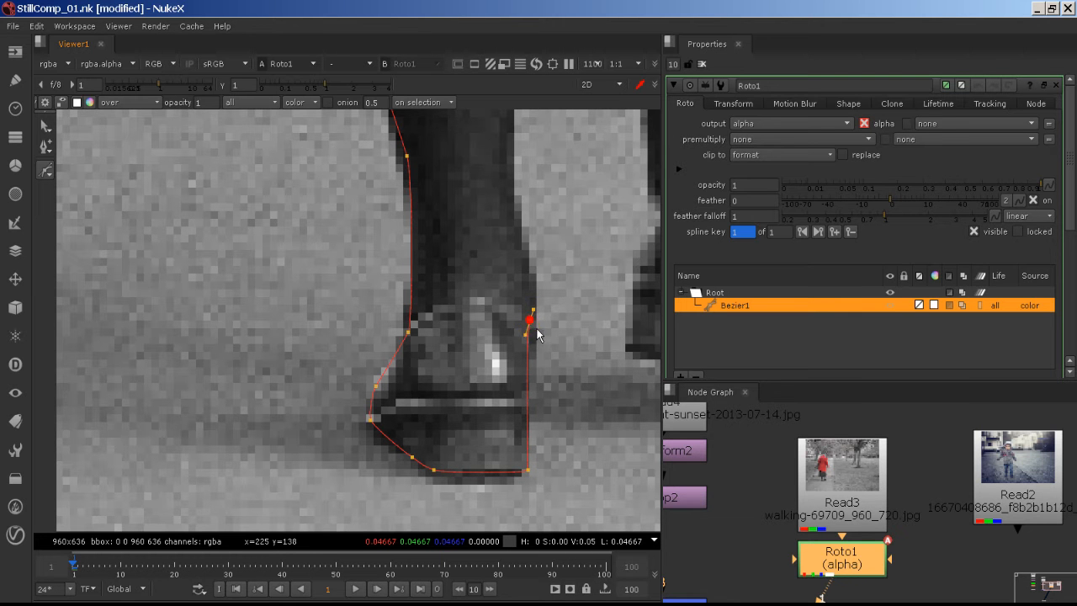
left_click_drag(535, 325, 539, 345)
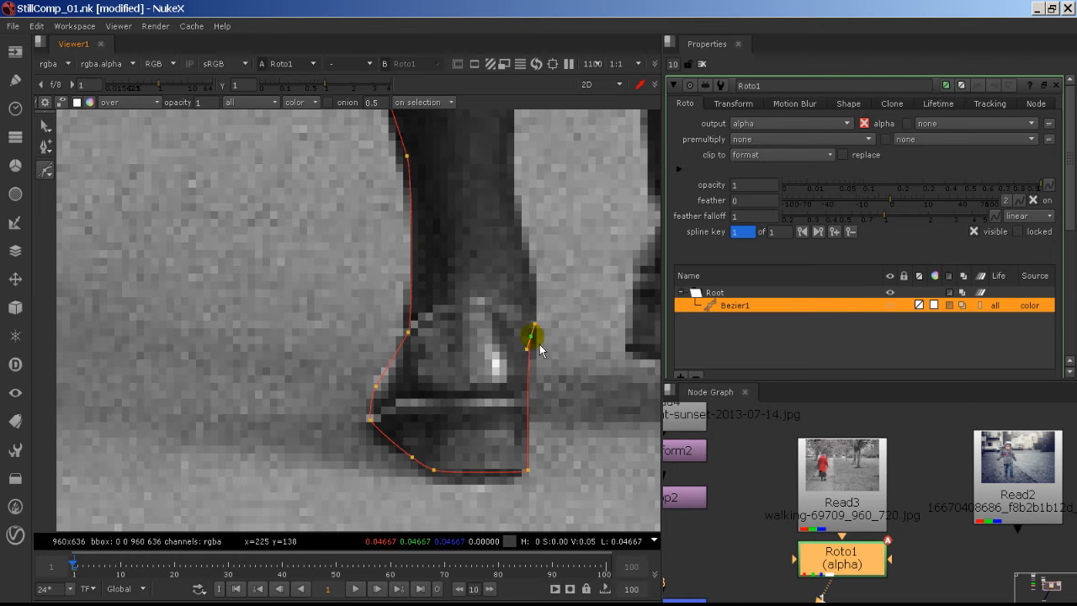
left_click(520, 236)
left_click(511, 170)
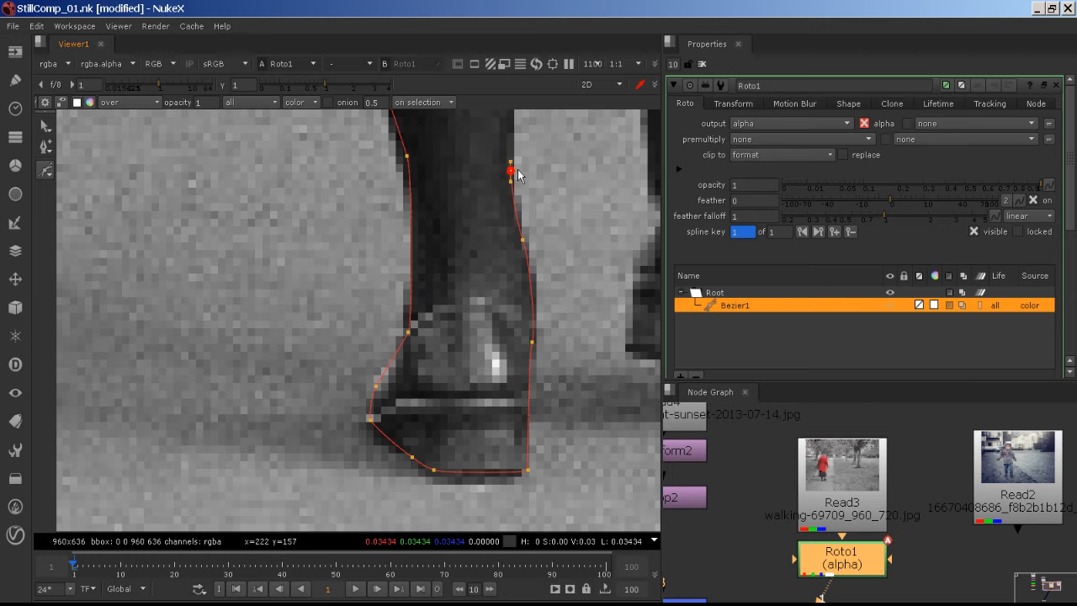
- Continue the Bezier shape up the left leg's inner edge to the skirt hem and across the gap to the right leg
middle_click_drag(539, 166, 503, 421)
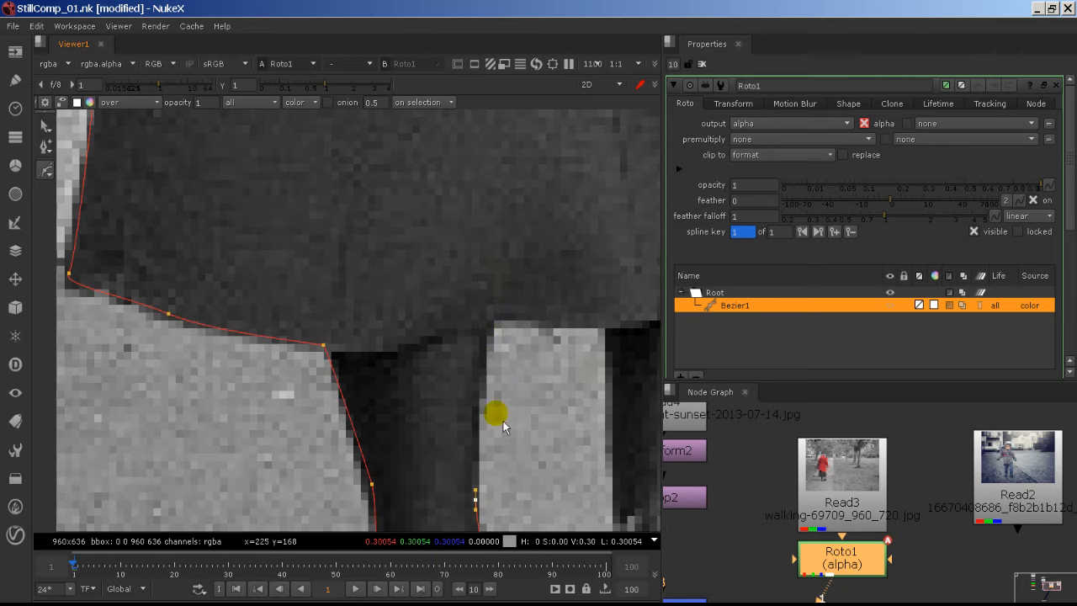
left_click(493, 324)
left_click_drag(495, 325, 499, 307)
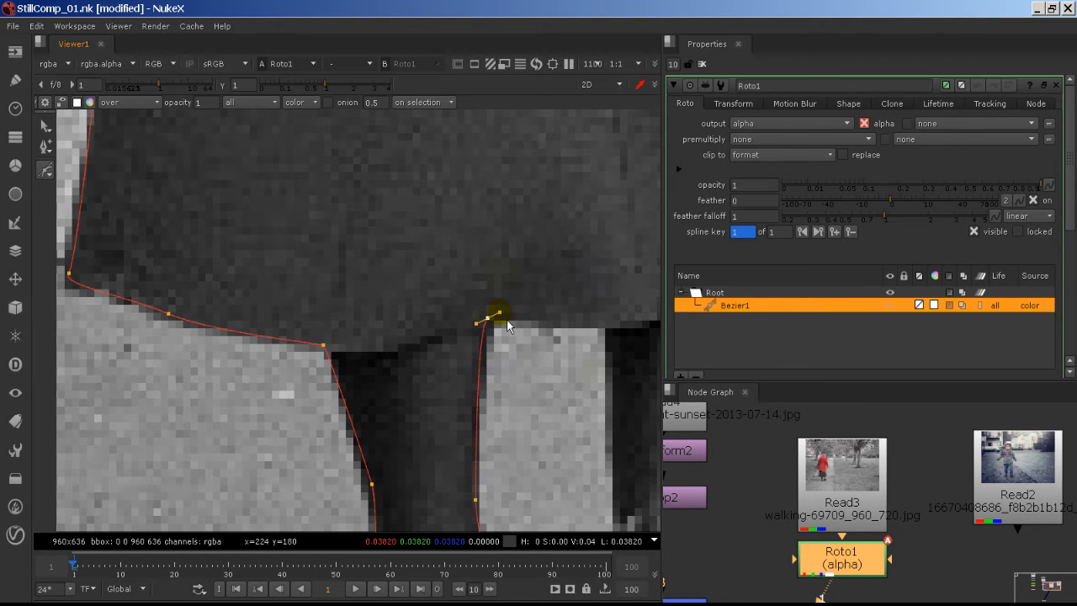
middle_click_drag(620, 336, 462, 325)
left_click(459, 317)
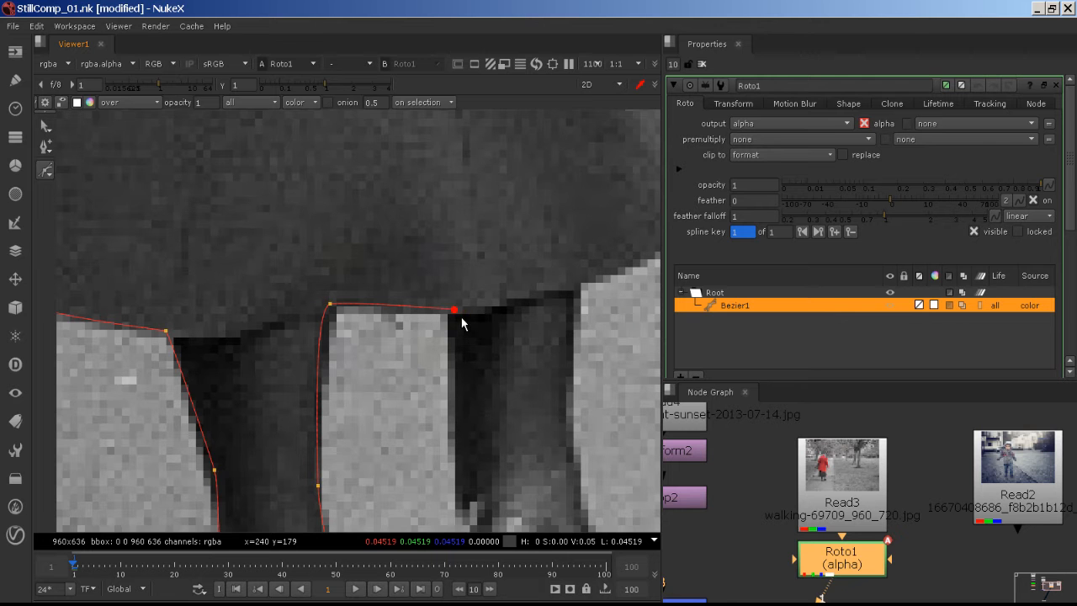
- Trace the right leg's inner edge with the Bezier shape down past the ankle to the bottom of the shoe's heel
middle_click_drag(471, 413, 442, 321)
left_click(431, 413)
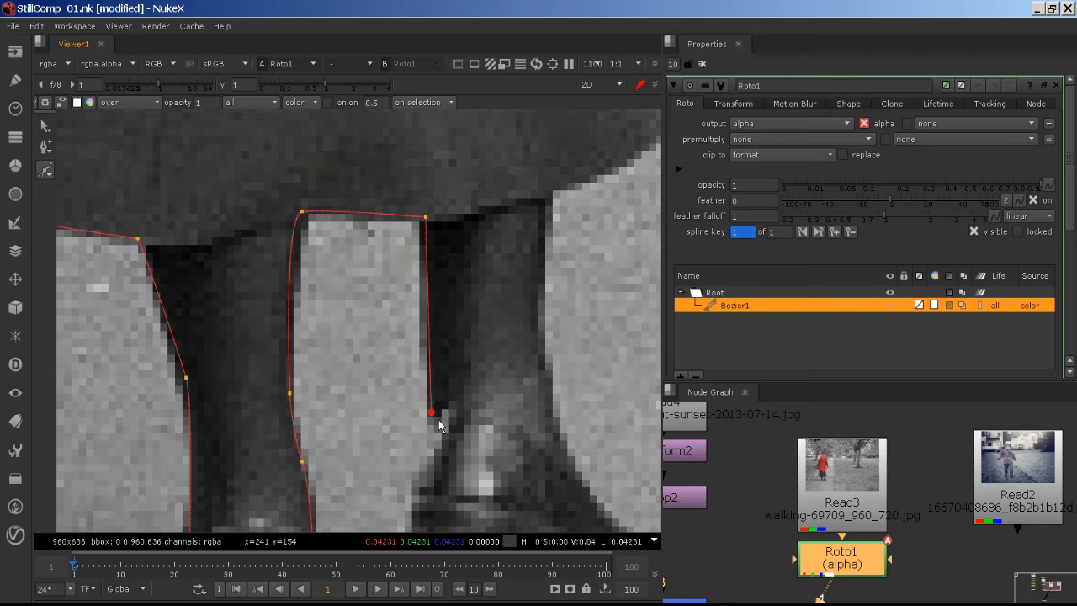
left_click_drag(446, 422, 446, 430)
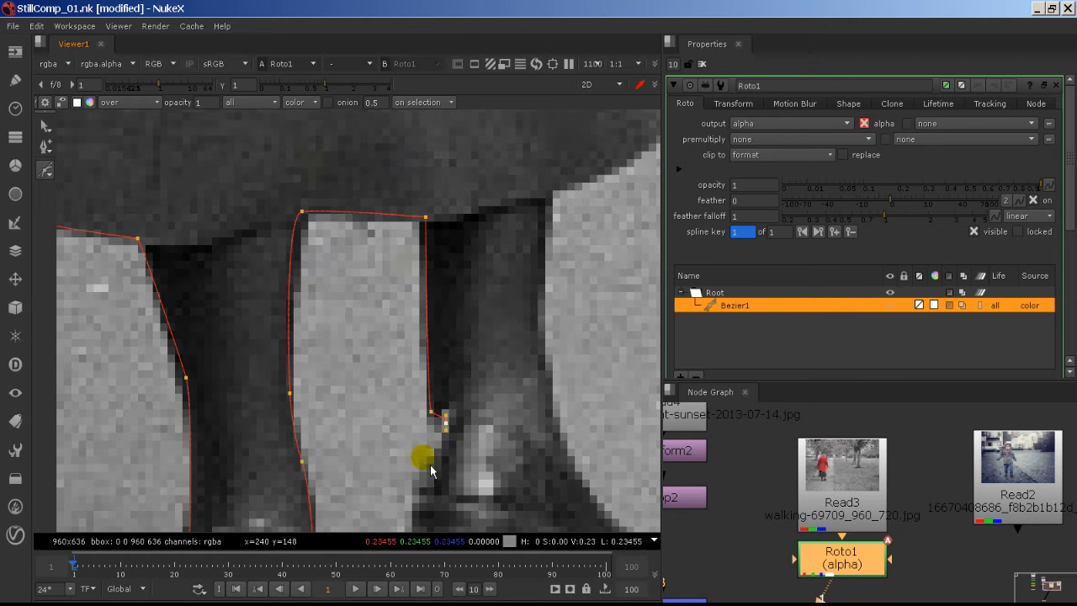
left_click_drag(416, 494, 415, 501)
middle_click_drag(416, 497, 425, 354)
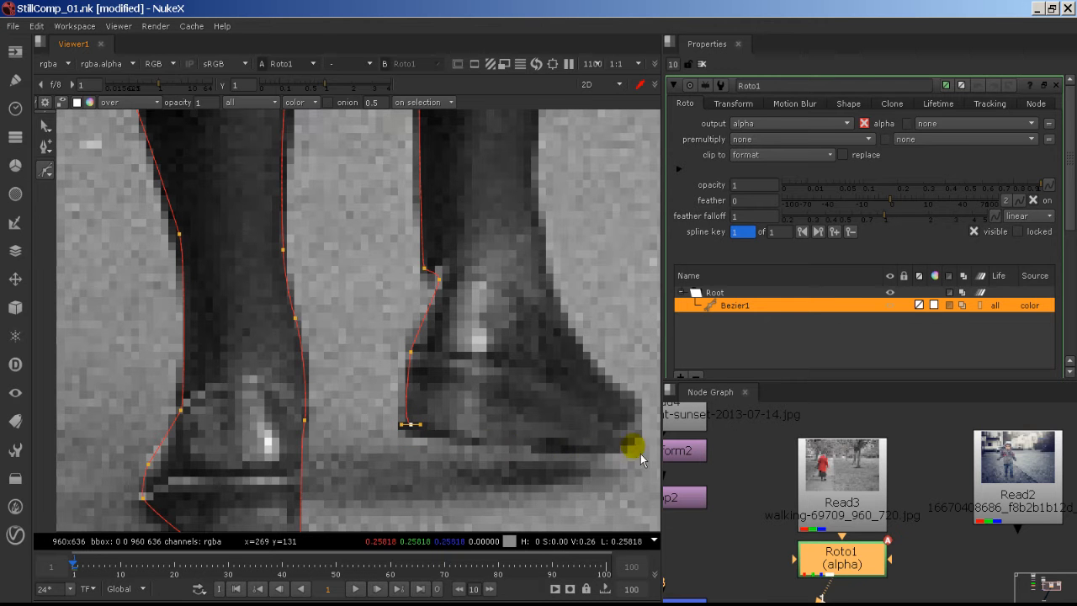
- Continue the Bezier shape along the right shoe's sole, around the toe and up over the instep
left_click(615, 446)
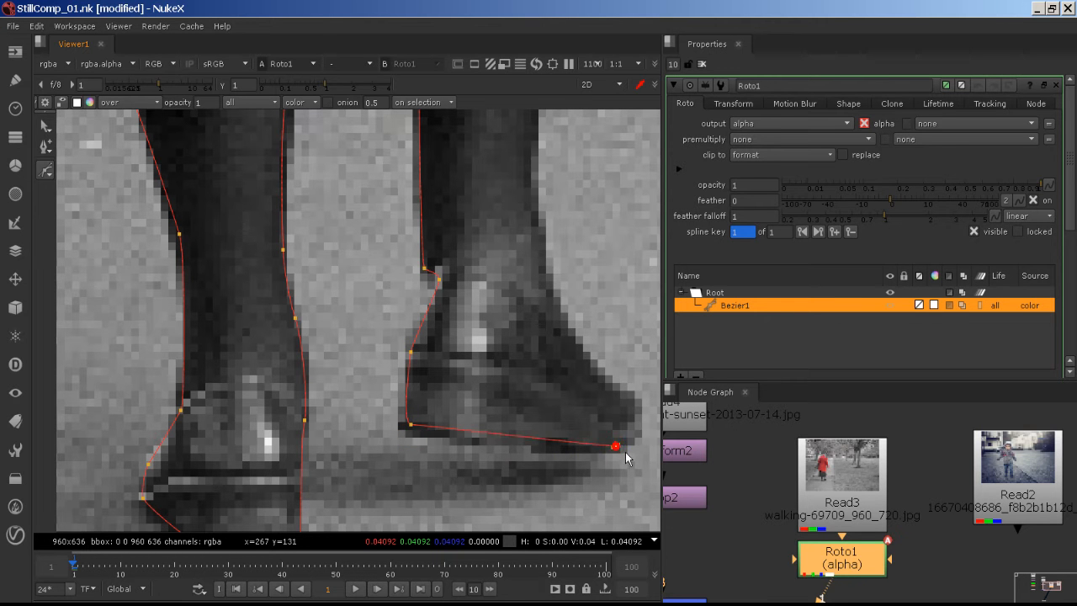
left_click(640, 405)
left_click_drag(639, 405, 638, 414)
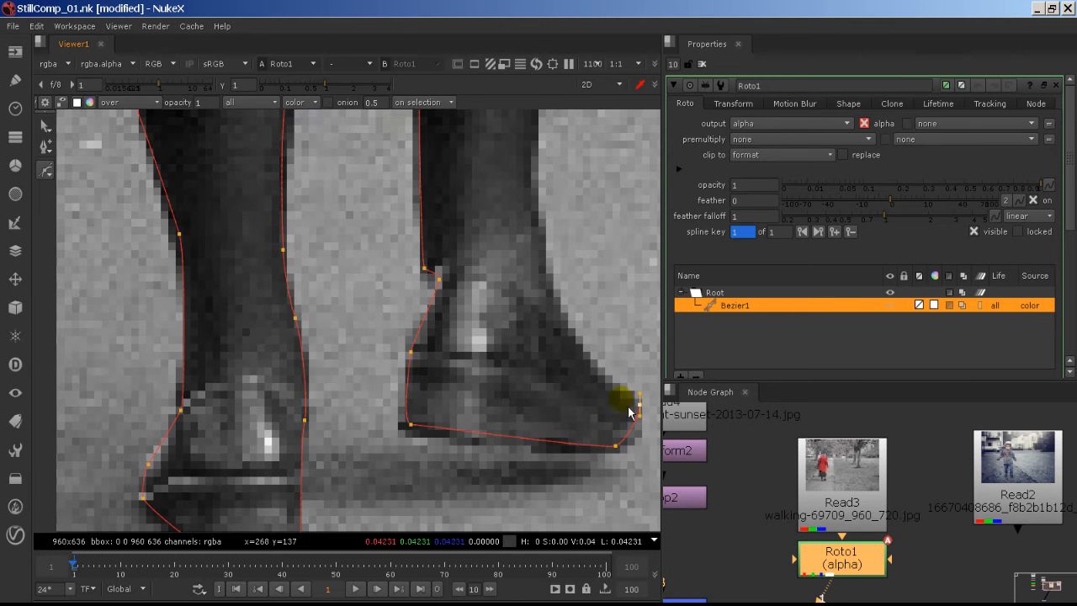
left_click_drag(577, 338, 556, 297)
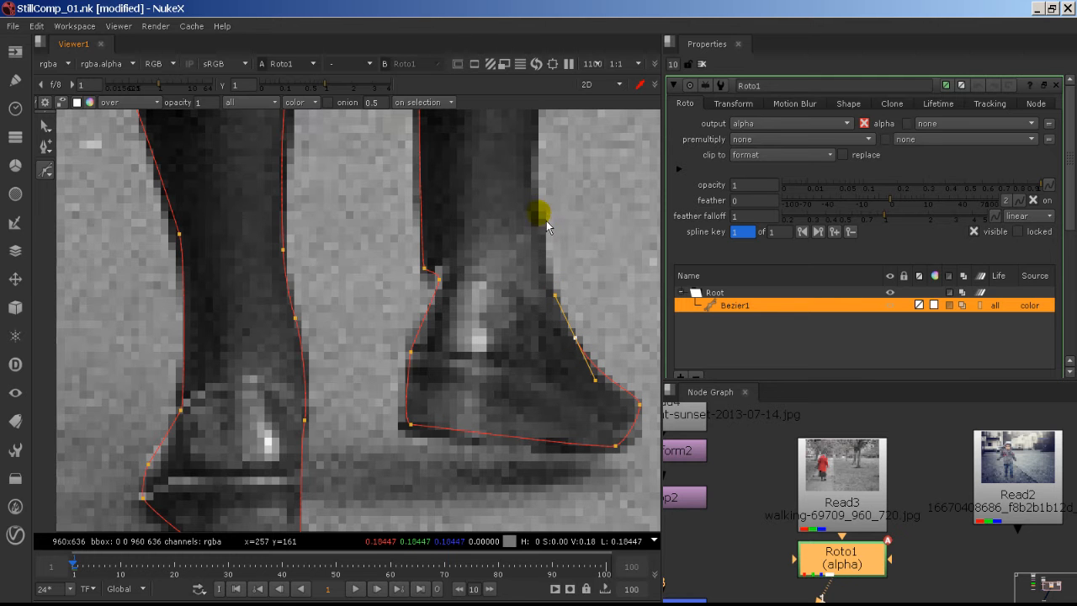
- Trace the right leg's outer edge with the Bezier shape from above the shoe up to the skirt hem
left_click_drag(536, 198, 534, 141)
middle_click_drag(535, 157, 504, 406)
left_click(511, 295)
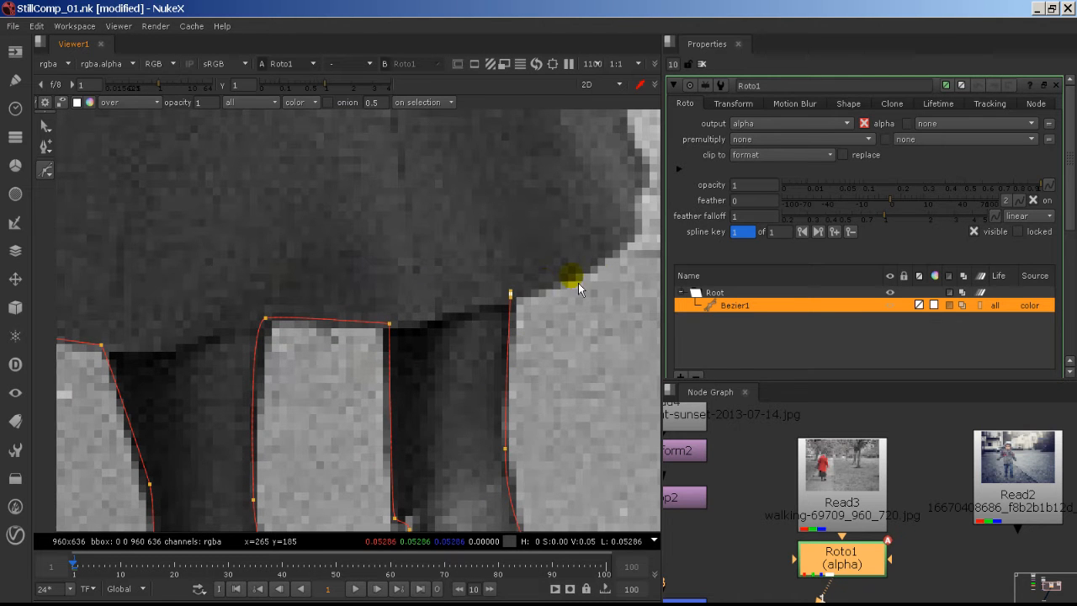
- Trace the skirt's lower-right corner and right edge with curved Bezier points up to the red coat's hem
middle_click_drag(576, 287, 504, 335)
left_click_drag(555, 293, 578, 226)
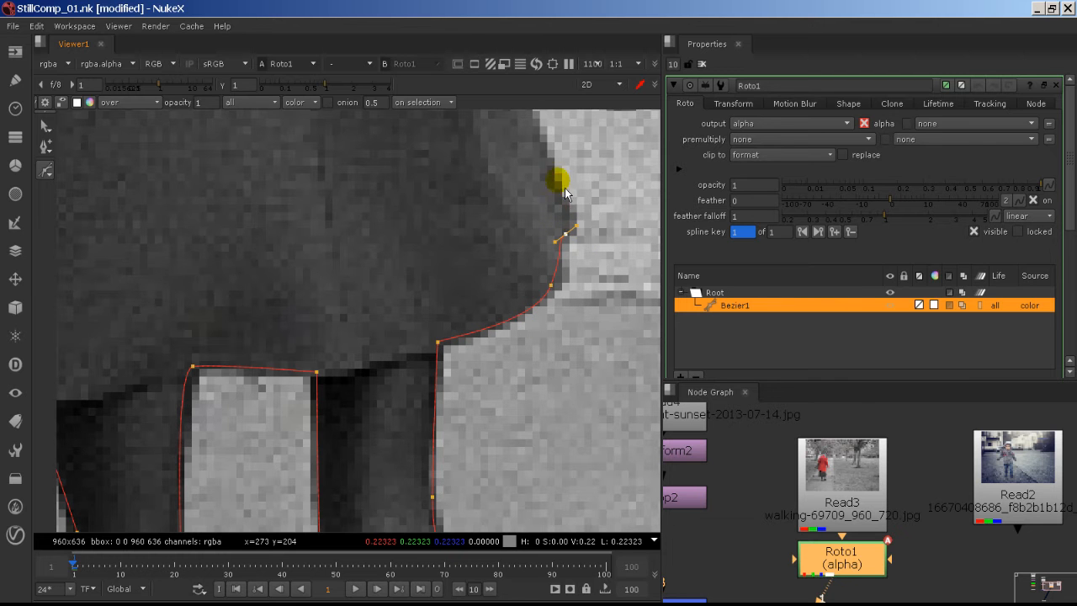
middle_click_drag(556, 183, 611, 465)
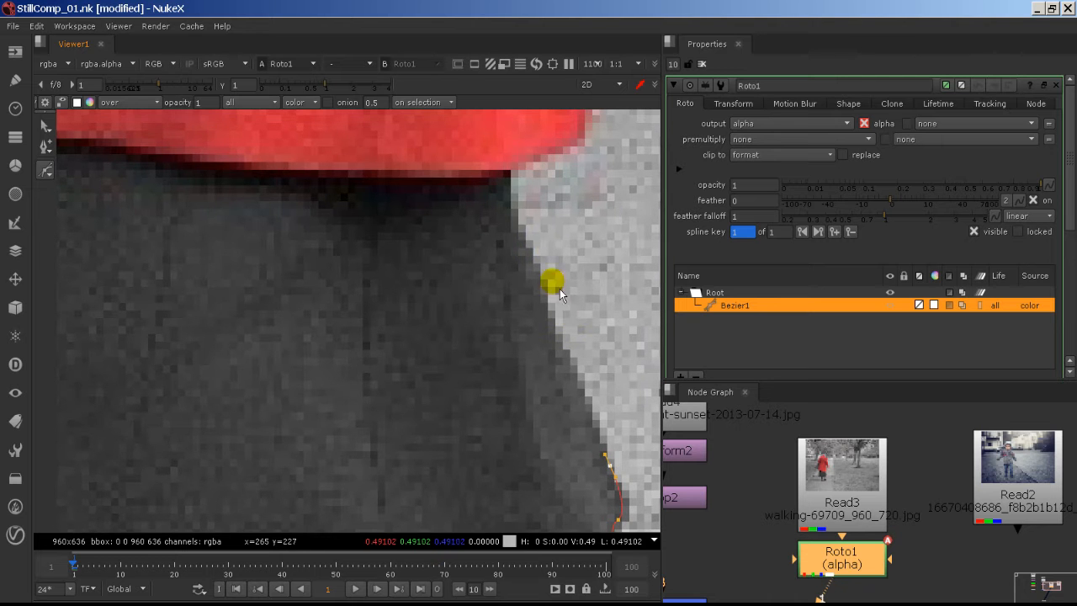
left_click(522, 248)
left_click_drag(522, 235, 520, 240)
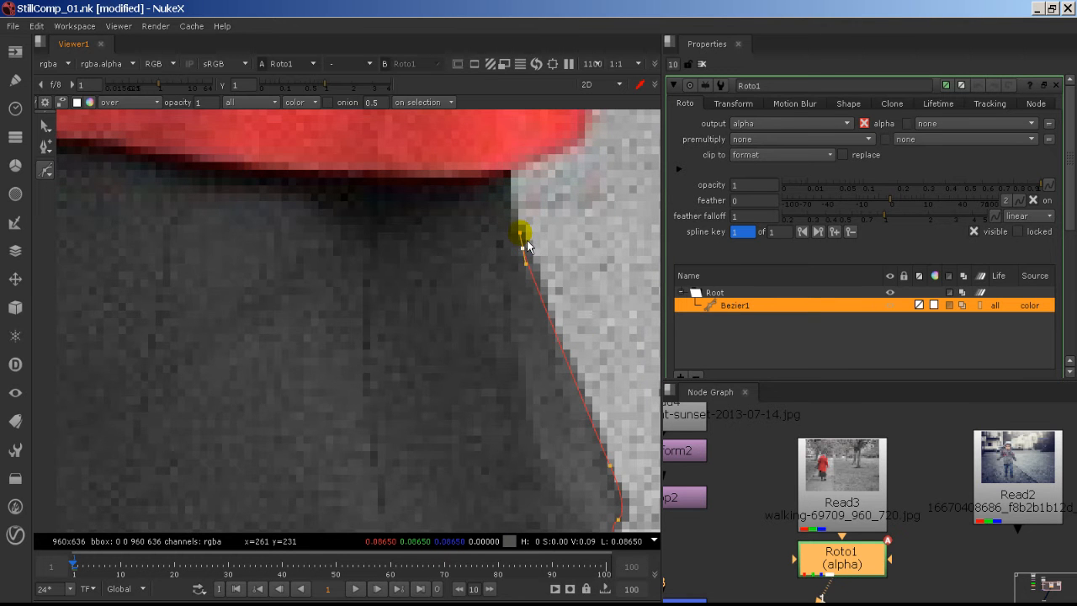
left_click(506, 172)
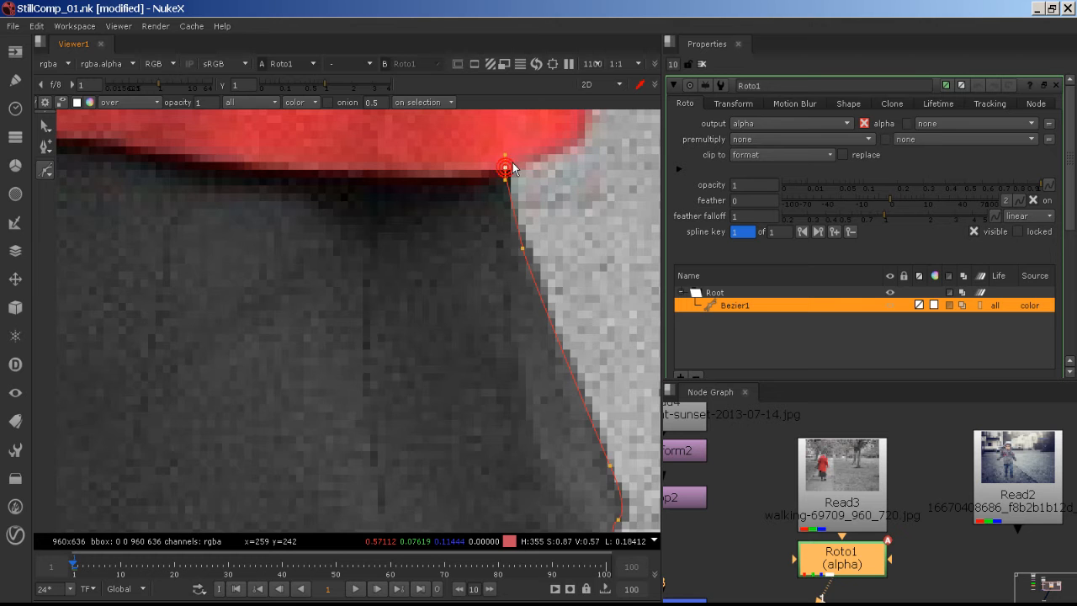
- Continue the Bezier shape around the red coat's lower-right corner and up its right edge toward the gap beneath the arm
middle_click_drag(515, 149, 504, 257)
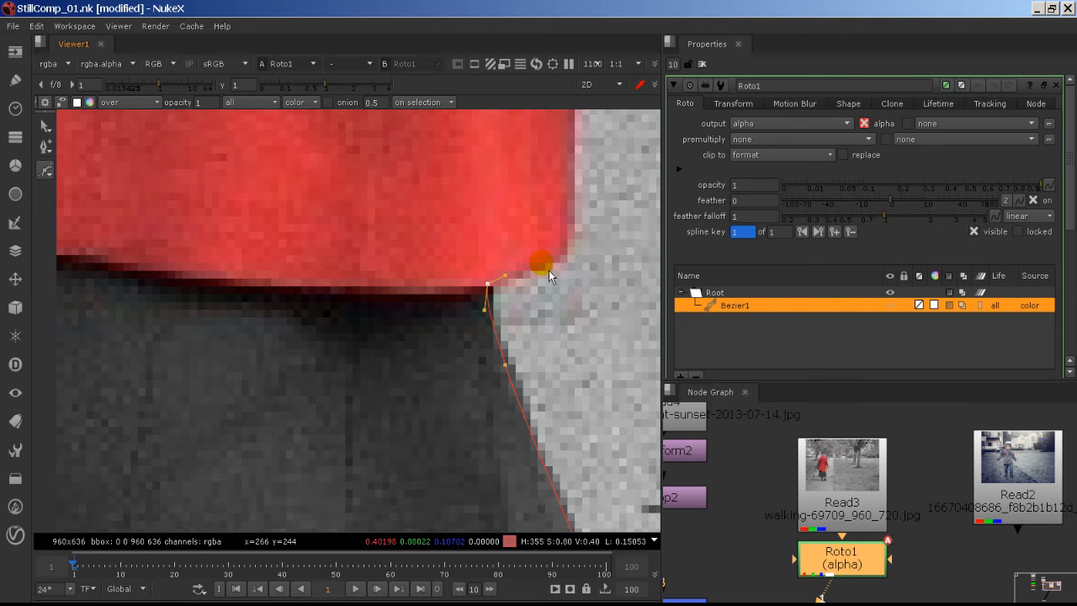
left_click(565, 244)
middle_click_drag(591, 215, 508, 495)
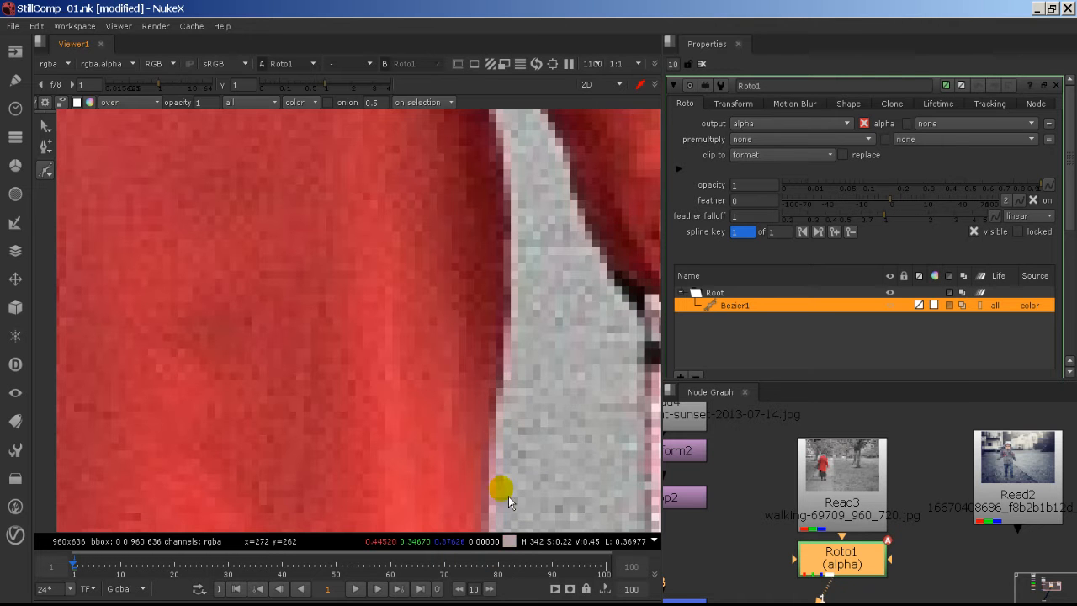
left_click_drag(492, 395, 507, 328)
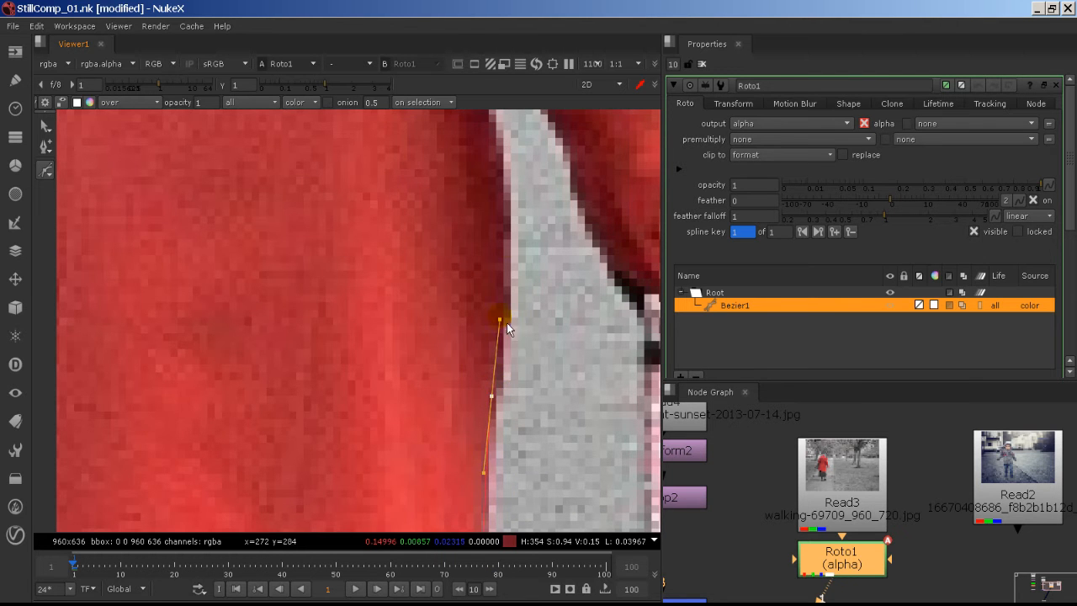
left_click_drag(508, 228, 515, 186)
middle_click_drag(524, 204, 500, 289)
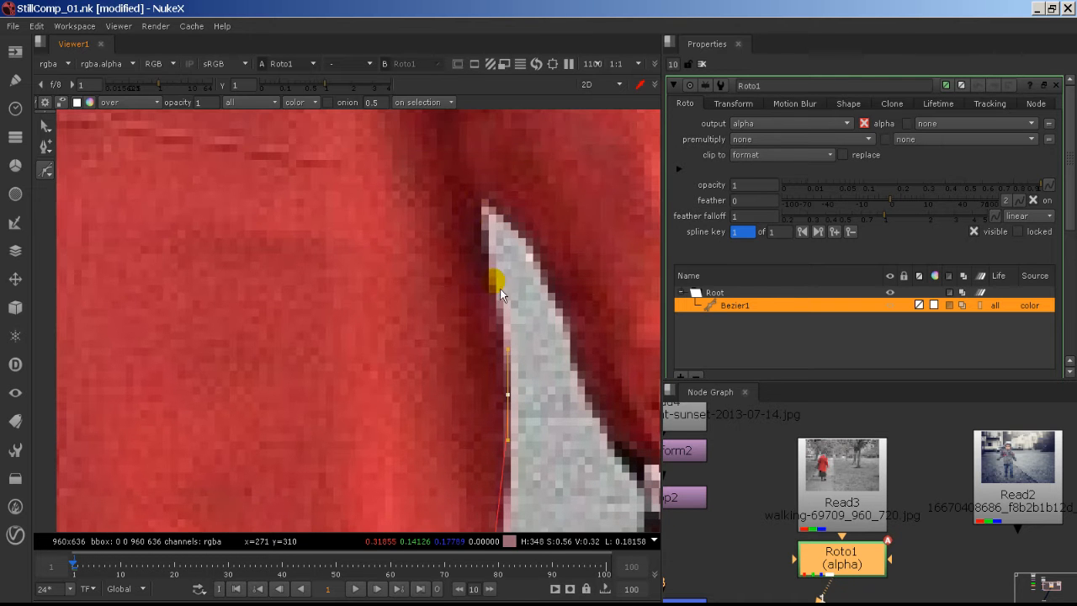
- Round the top of the gap between coat and arm, and trace the sleeve's inner edge down to the hand
left_click(479, 194)
mouse_move(486, 192)
left_mouse_down()
mouse_move(493, 179)
mouse_move(495, 200)
left_mouse_up()
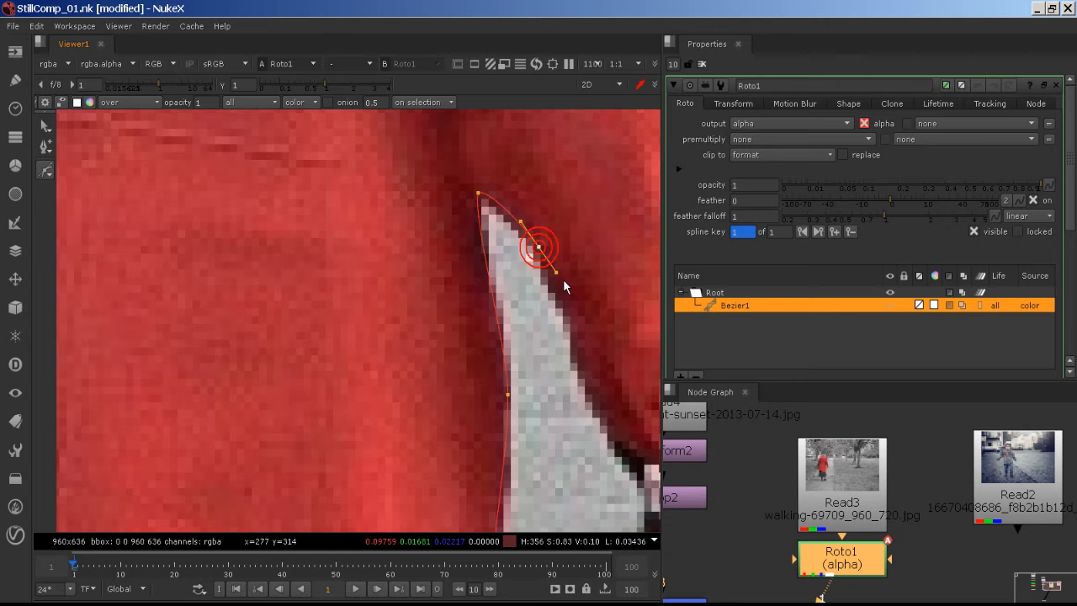
middle_click_drag(585, 339, 478, 243)
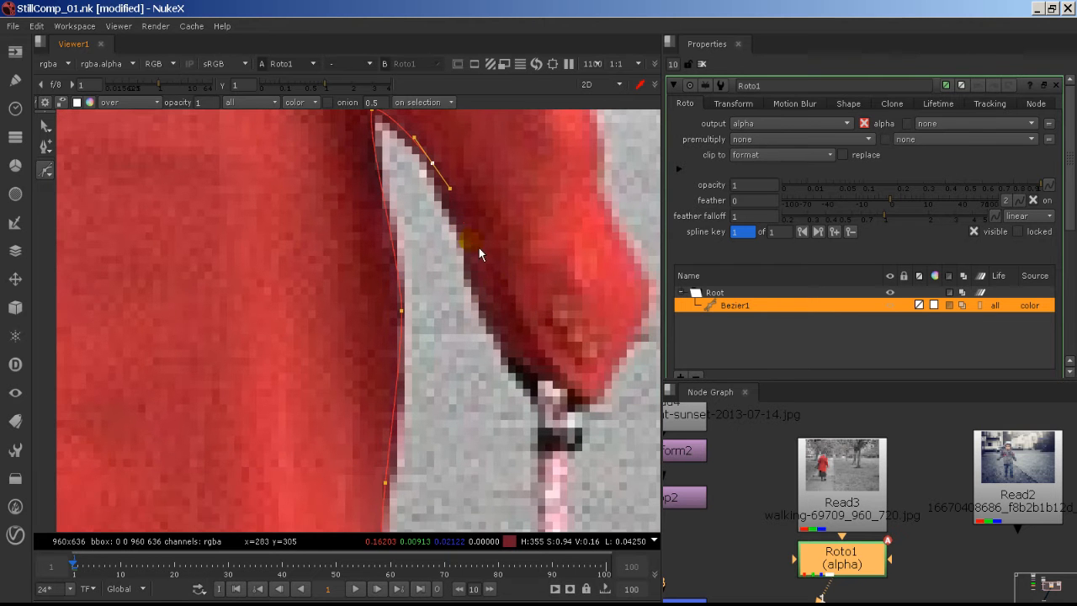
left_click(479, 247)
left_click(520, 378)
middle_click_drag(543, 403, 520, 319)
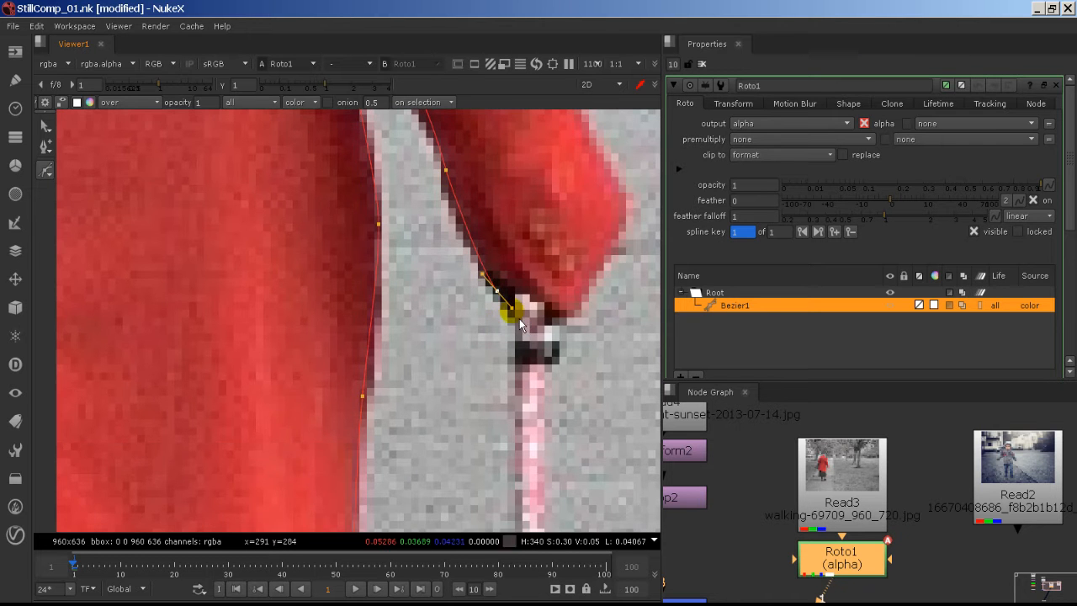
- Trace the left edge of the pink stick with the Bezier shape from the hand down toward the ground
left_click_drag(516, 317, 517, 329)
middle_click_drag(524, 379, 492, 232)
left_click(484, 471)
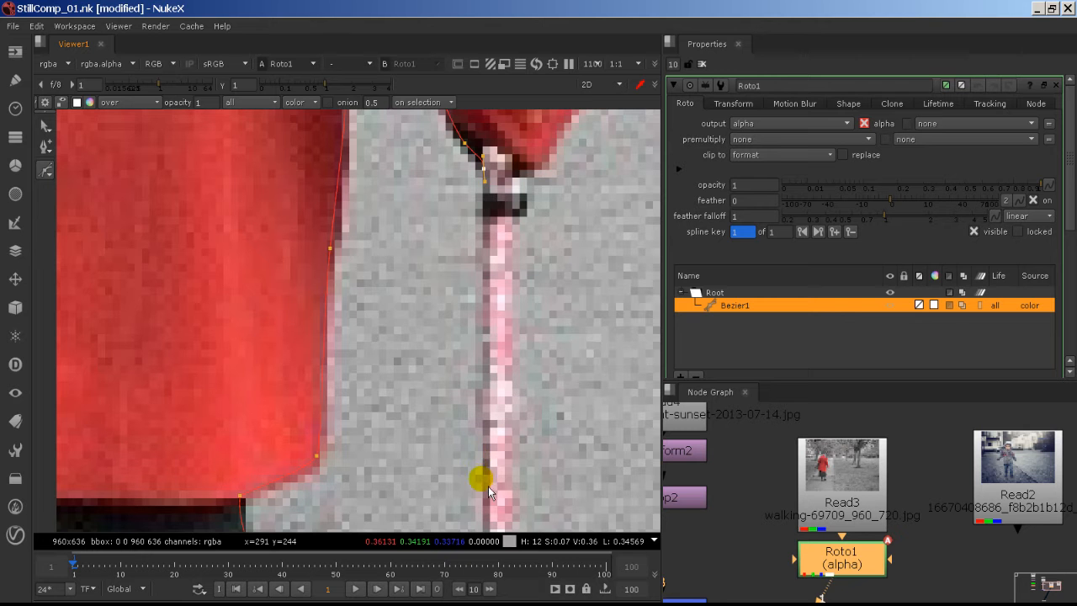
middle_click_drag(488, 512, 478, 217)
middle_click_drag(482, 494, 470, 266)
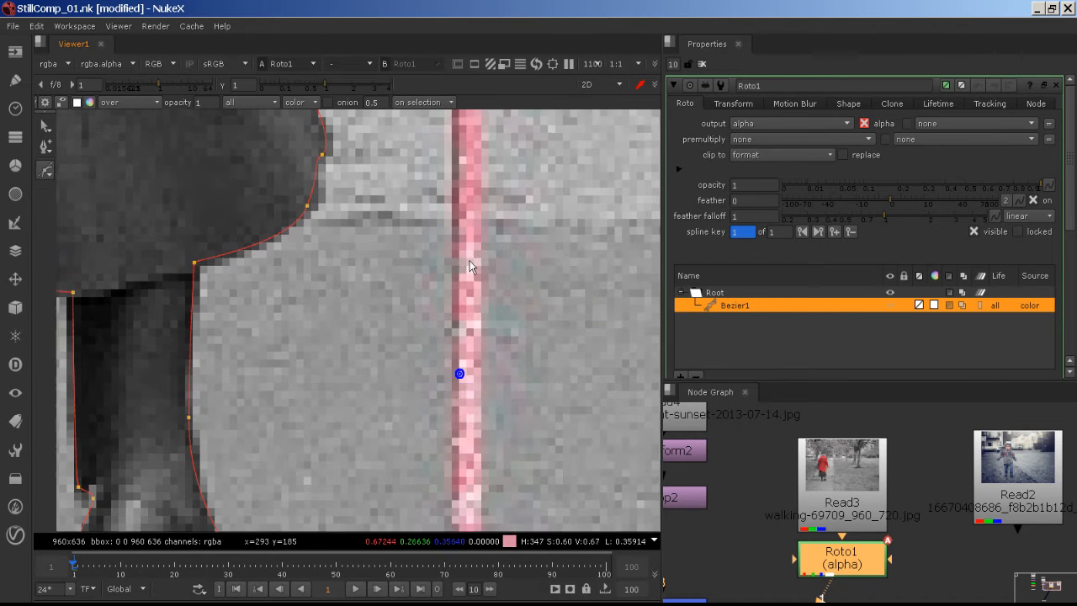
left_click(452, 446)
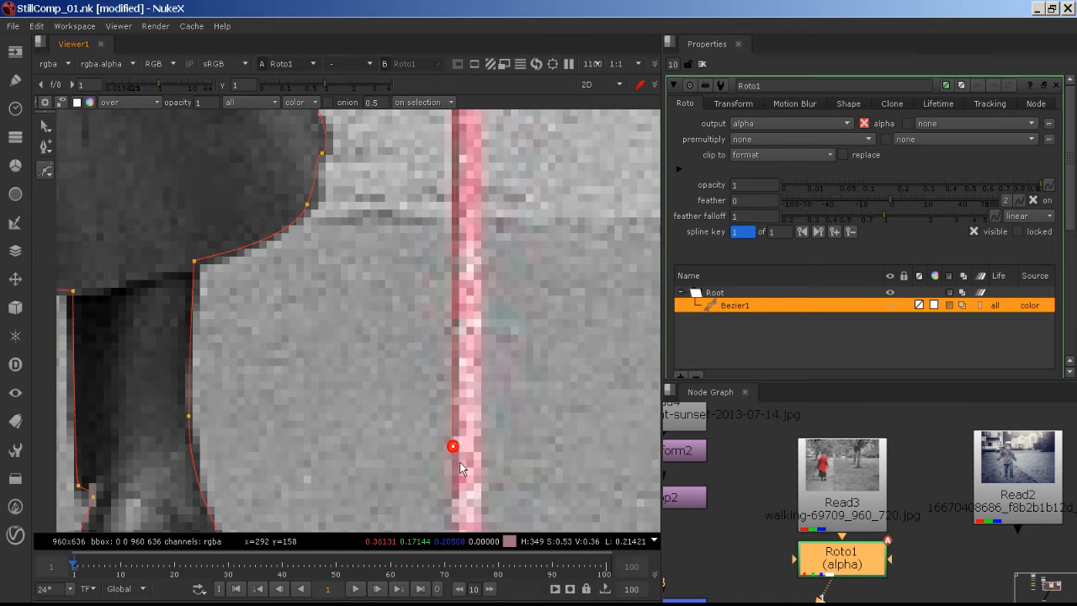
middle_click_drag(462, 476, 457, 266)
middle_click_drag(463, 410, 470, 271)
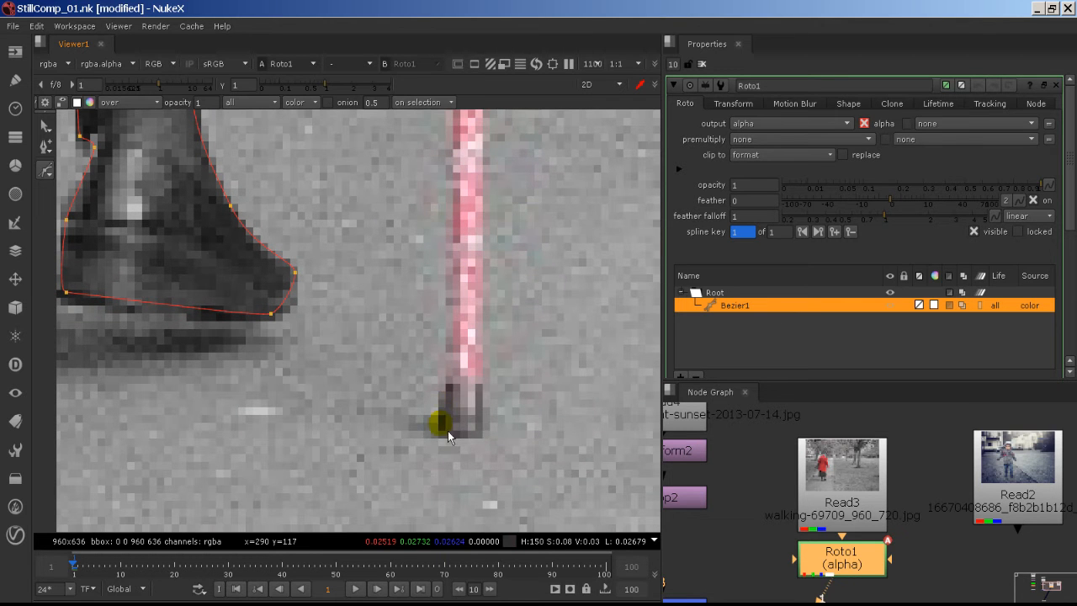
- Continue the Bezier shape around the pink stick's bottom tip and up its right edge past the black band to the sleeve
left_click(443, 429)
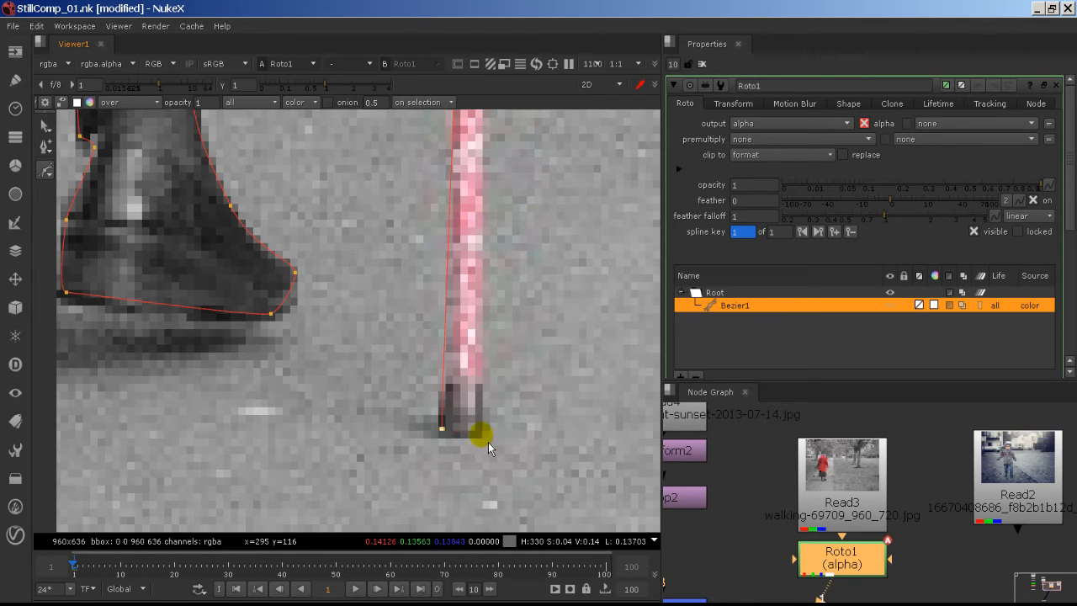
left_click(481, 434)
left_click(485, 388)
left_click(481, 386)
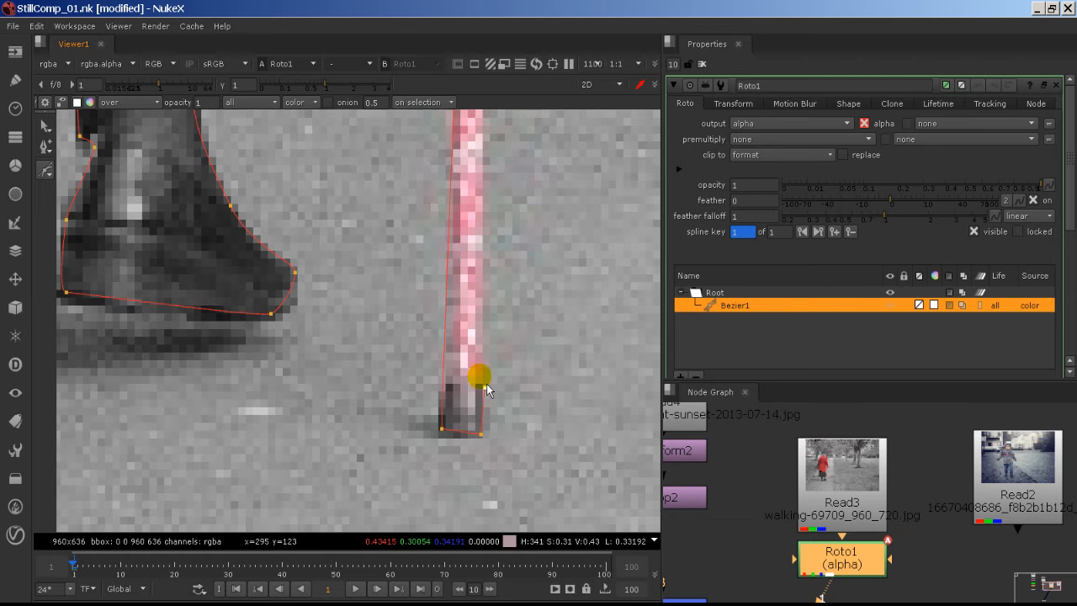
middle_click_drag(484, 257, 425, 246)
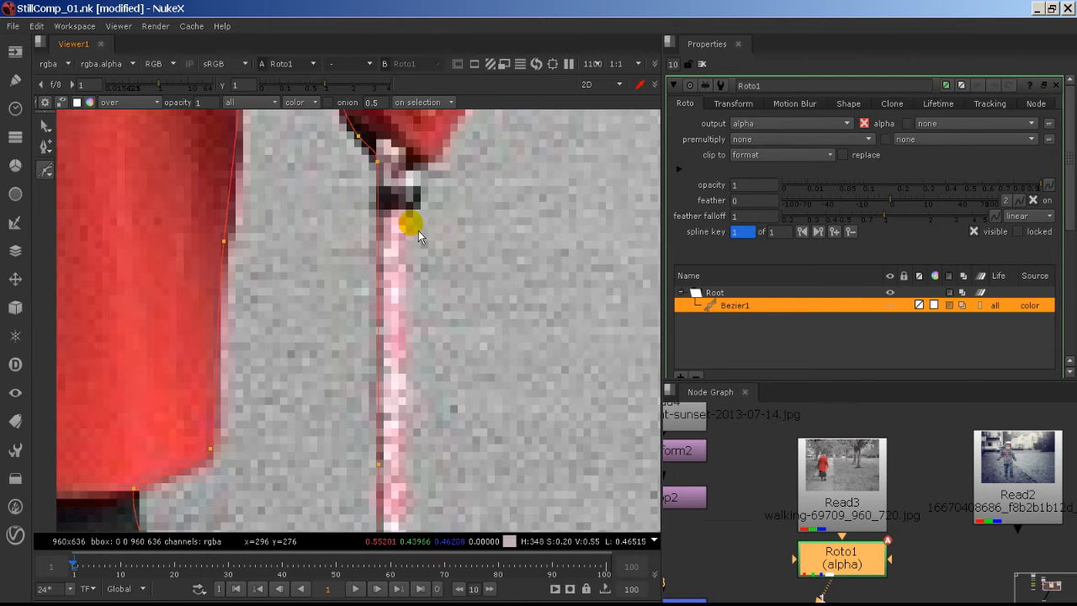
left_click(404, 210)
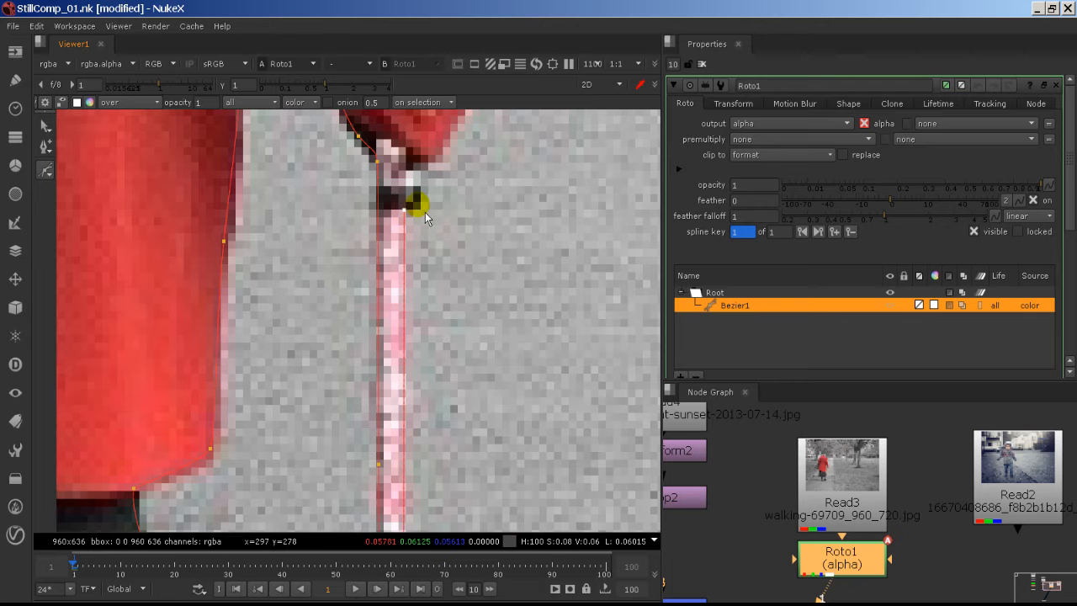
left_click(418, 205)
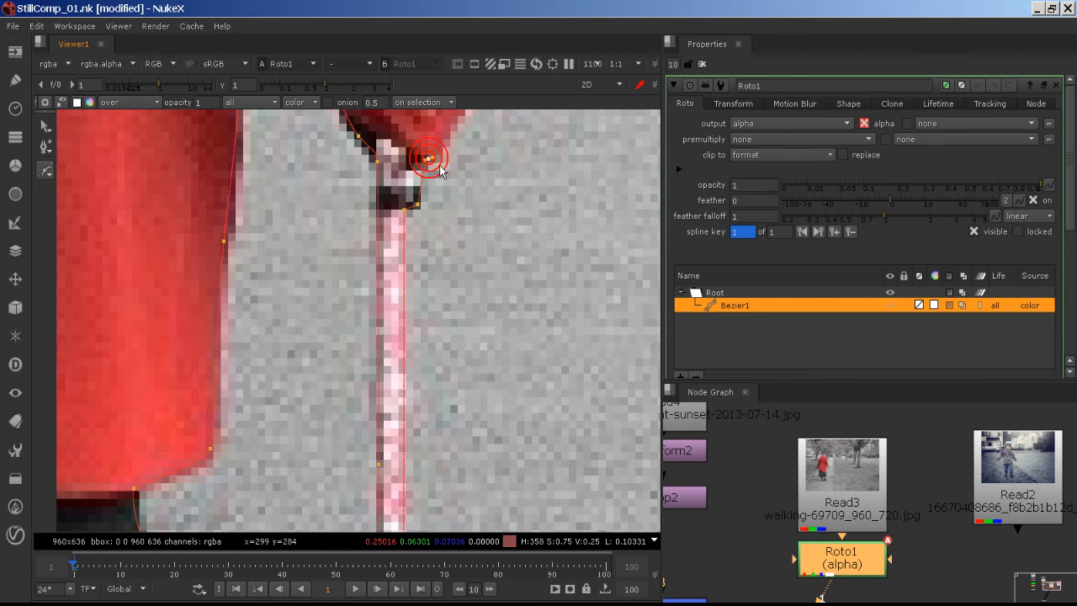
- Continue the Bezier shape around the outer bulge of the sleeve's cuff and up the forearm's outer edge to the notch
middle_click_drag(445, 162, 436, 289)
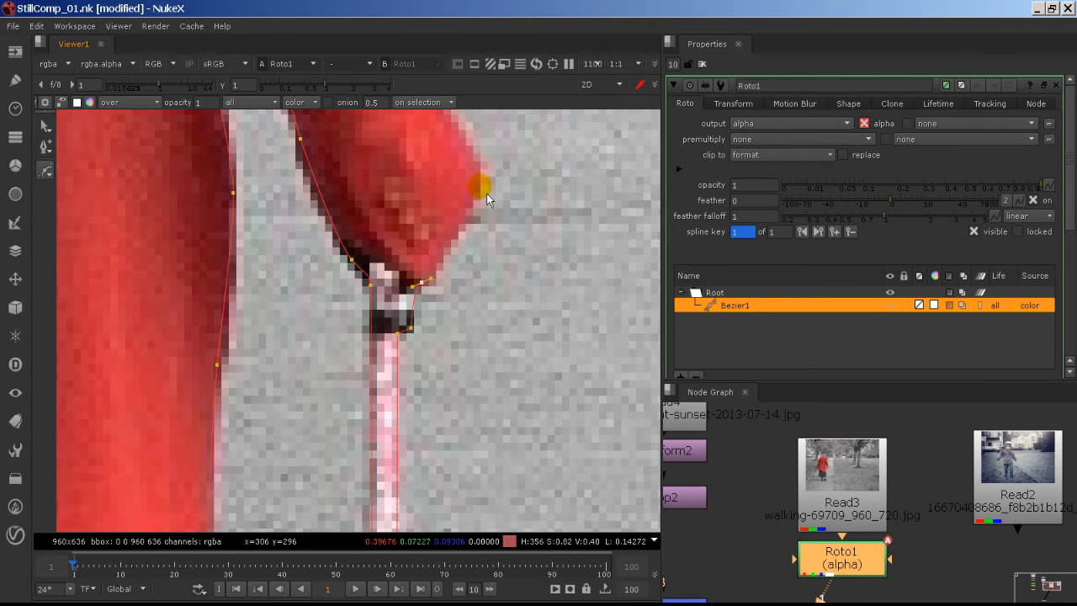
middle_click_drag(481, 179, 473, 325)
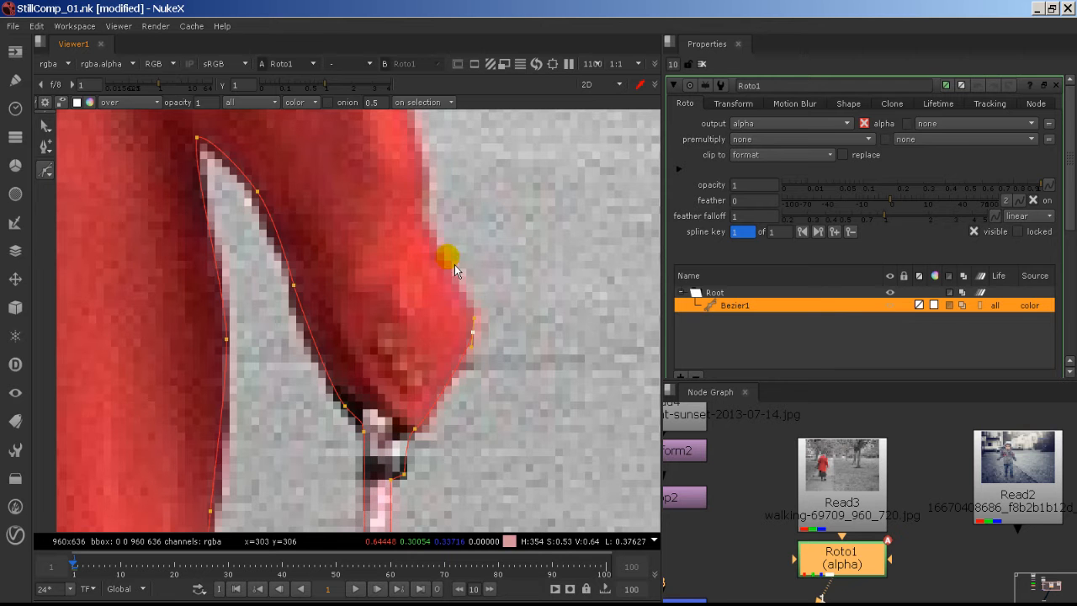
left_click(449, 258)
middle_click_drag(433, 220, 466, 322)
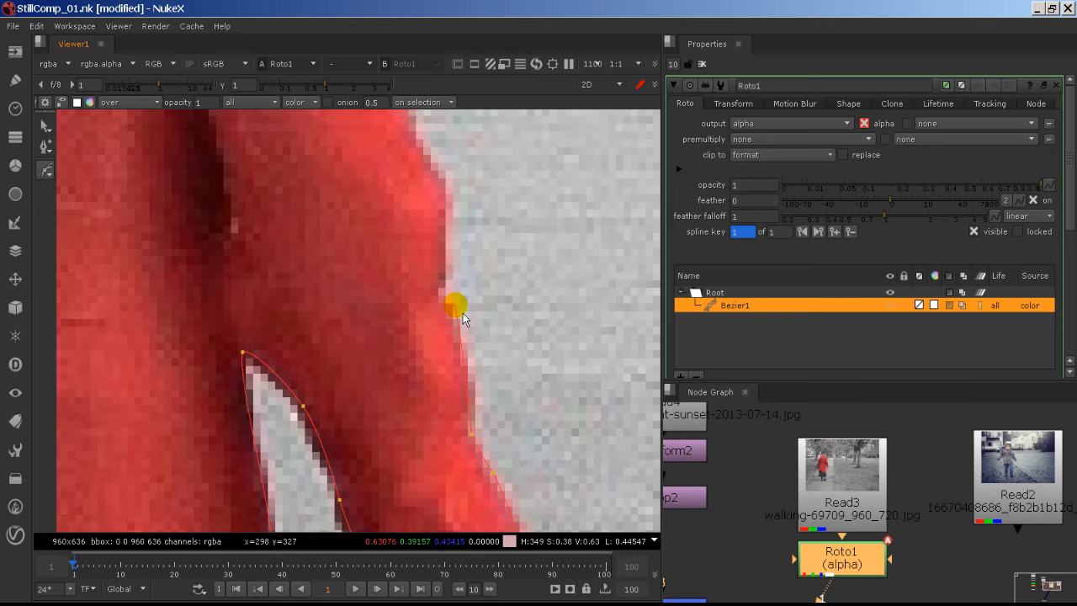
left_click(455, 304)
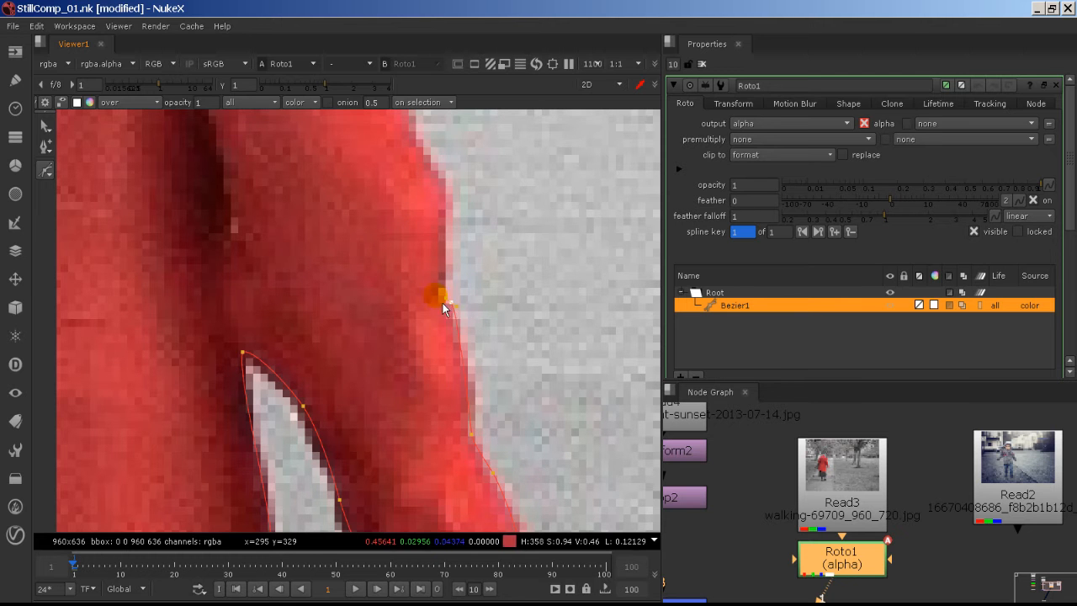
- Trace the elbow's outer bulge with Bezier points and carry the shape up to the base of the upper arm
middle_click_drag(468, 299, 477, 419)
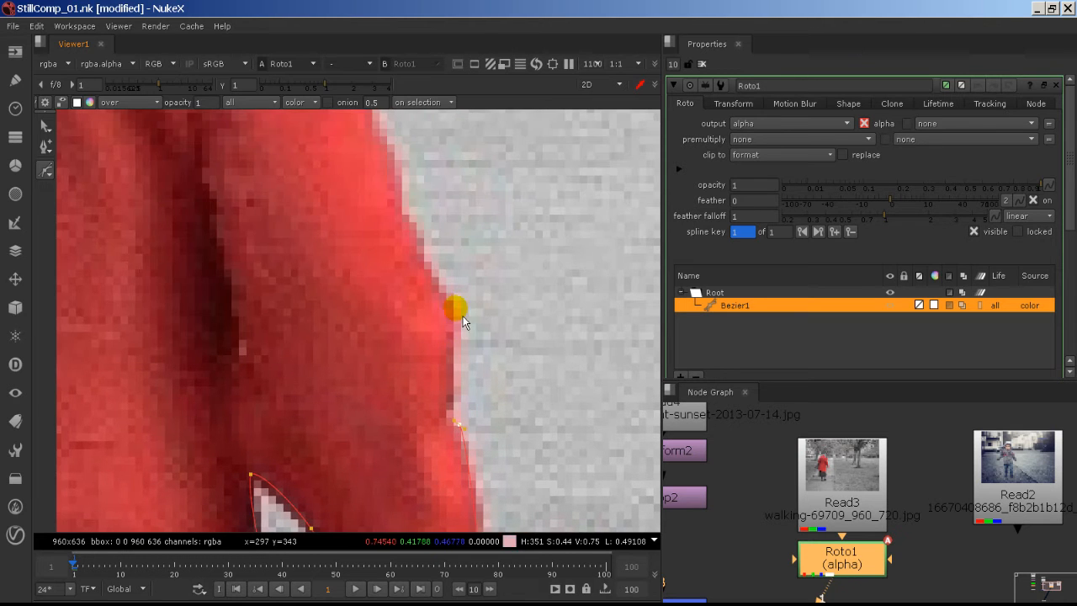
left_click(451, 306)
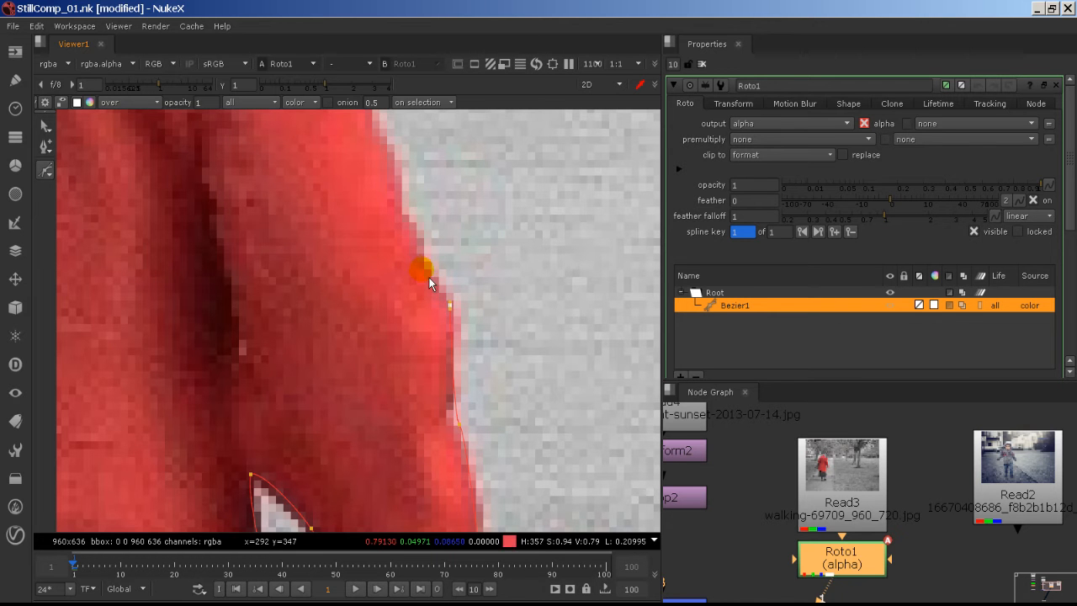
left_click(413, 223)
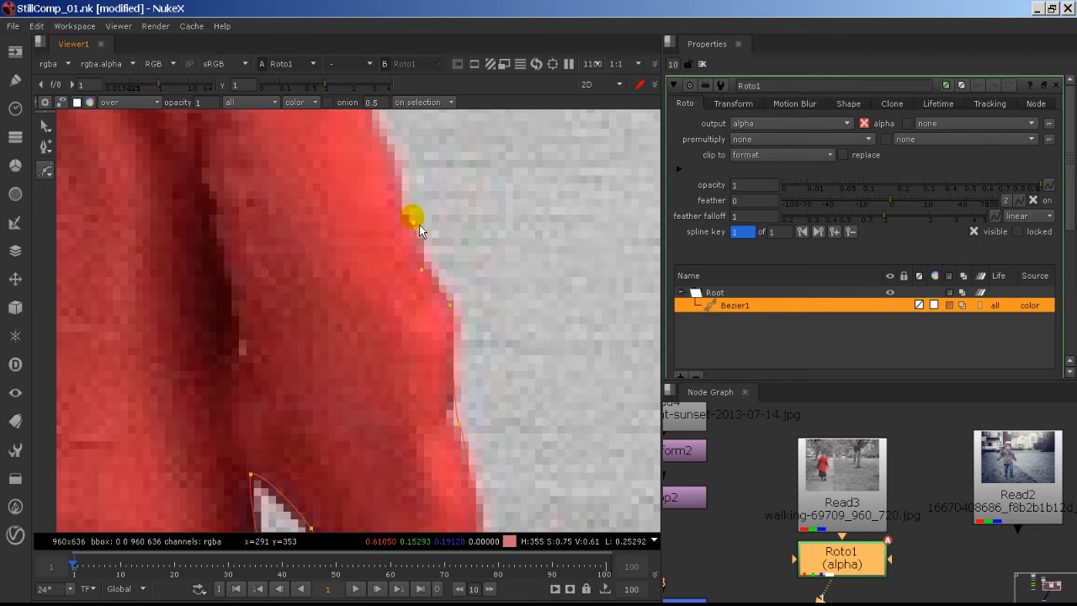
middle_click_drag(449, 222, 522, 396)
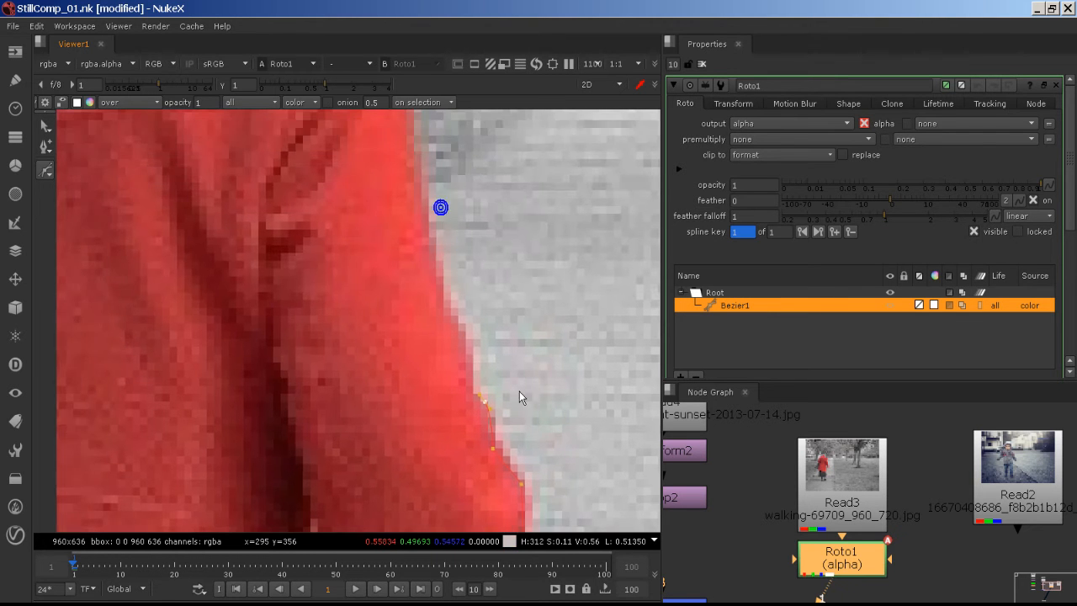
- Continue the Bezier shape up the outer edge of the upper sleeve, undoing and re-placing a misplaced point
left_click(471, 343)
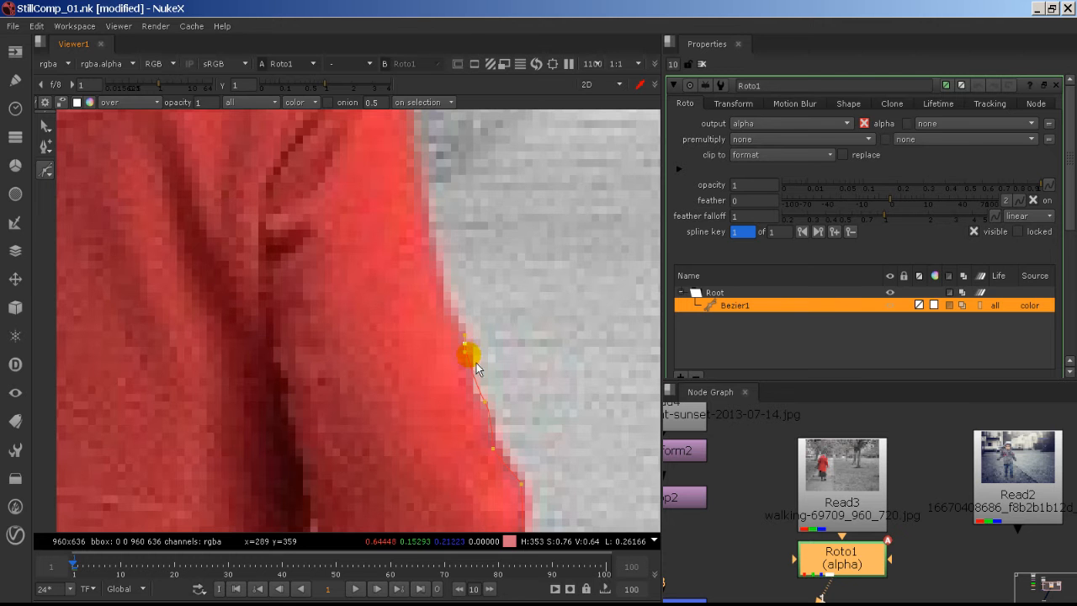
key("ctrl+z")
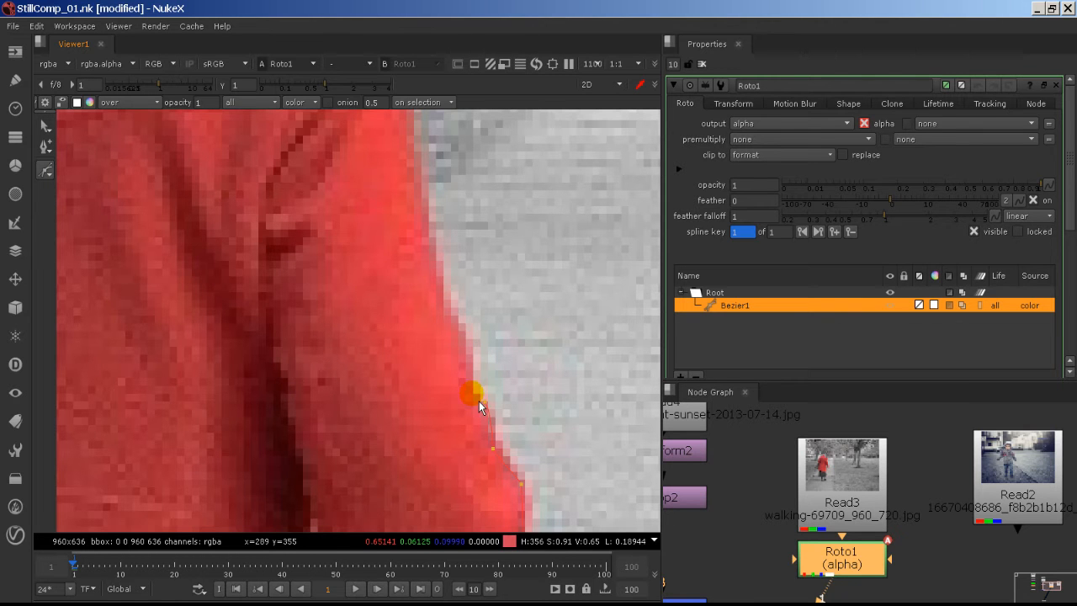
left_click(471, 343)
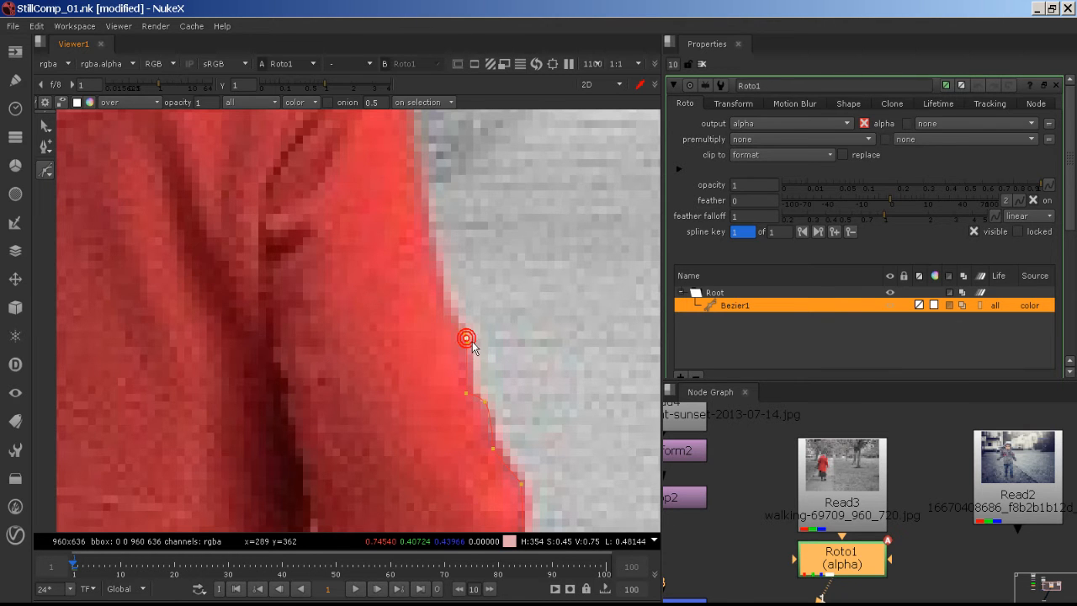
left_click(447, 308)
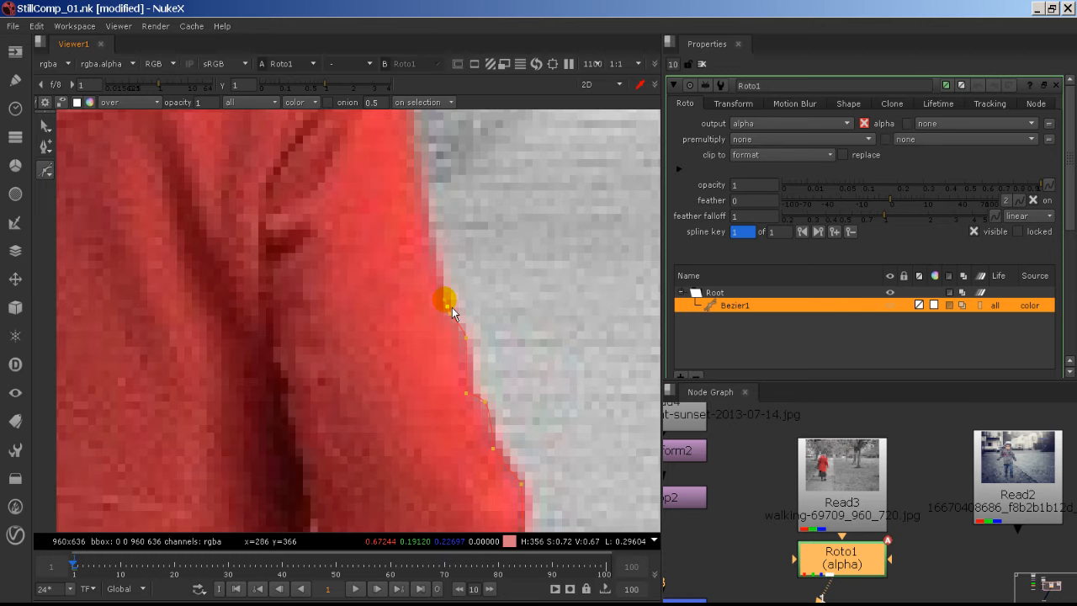
left_click(430, 229)
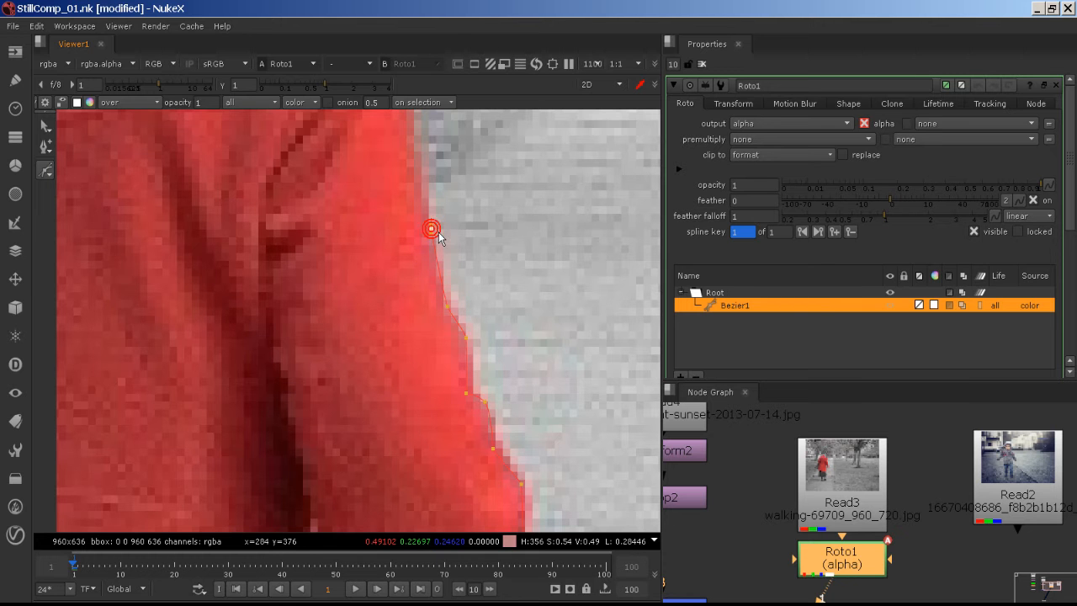
middle_click_drag(443, 207, 436, 433)
- Add a smooth point below the shoulder, lengthen its lower handle along the sleeve, and extend the shape to the shoulder's corner
left_click_drag(395, 245, 398, 209)
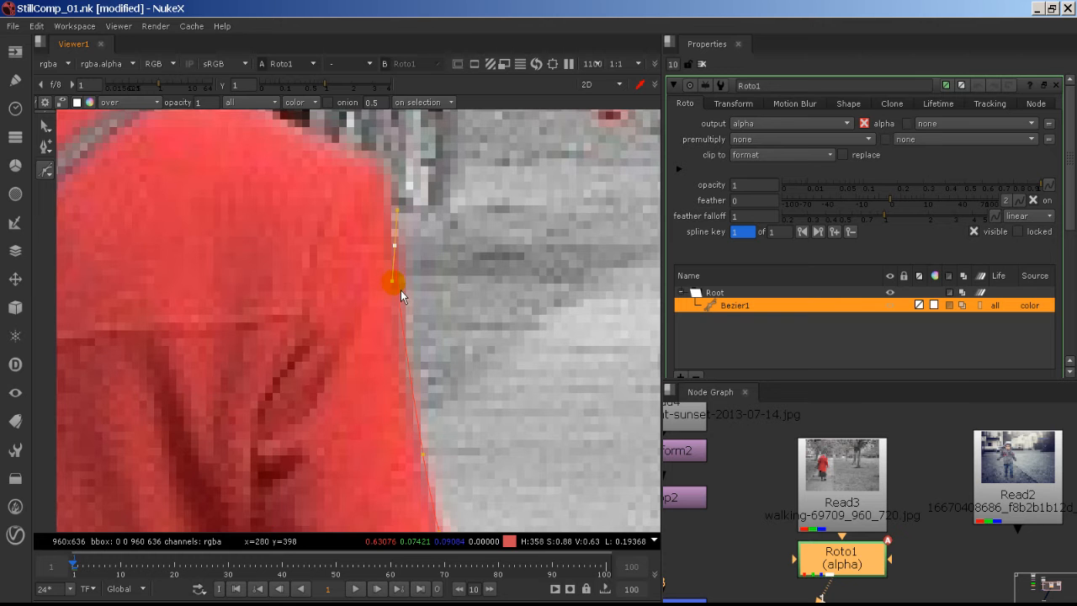
left_click_drag(392, 281, 414, 409)
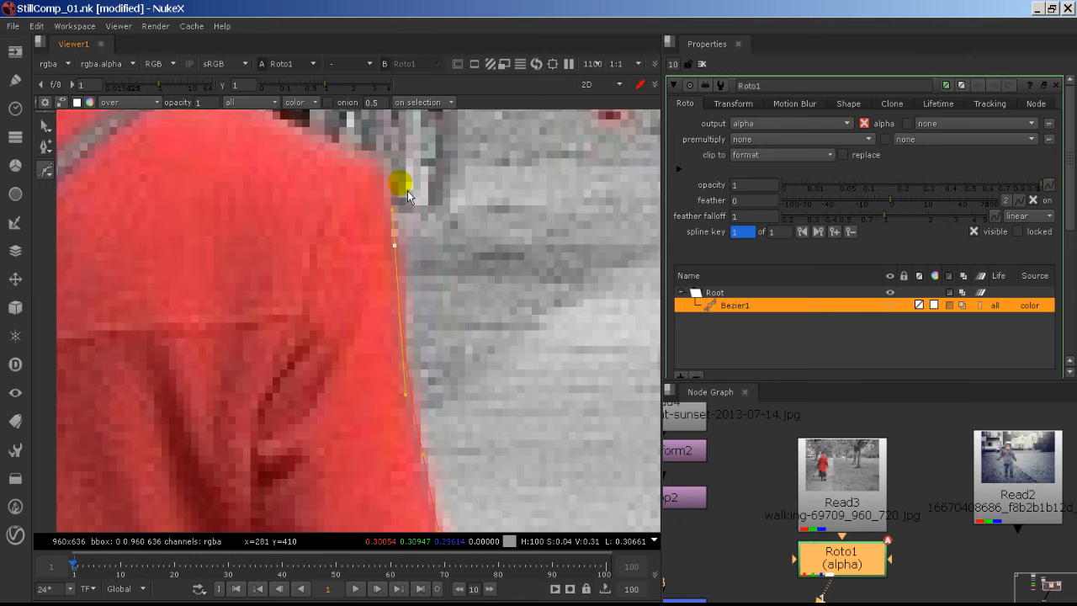
left_click(386, 167)
middle_click_drag(387, 172, 414, 423)
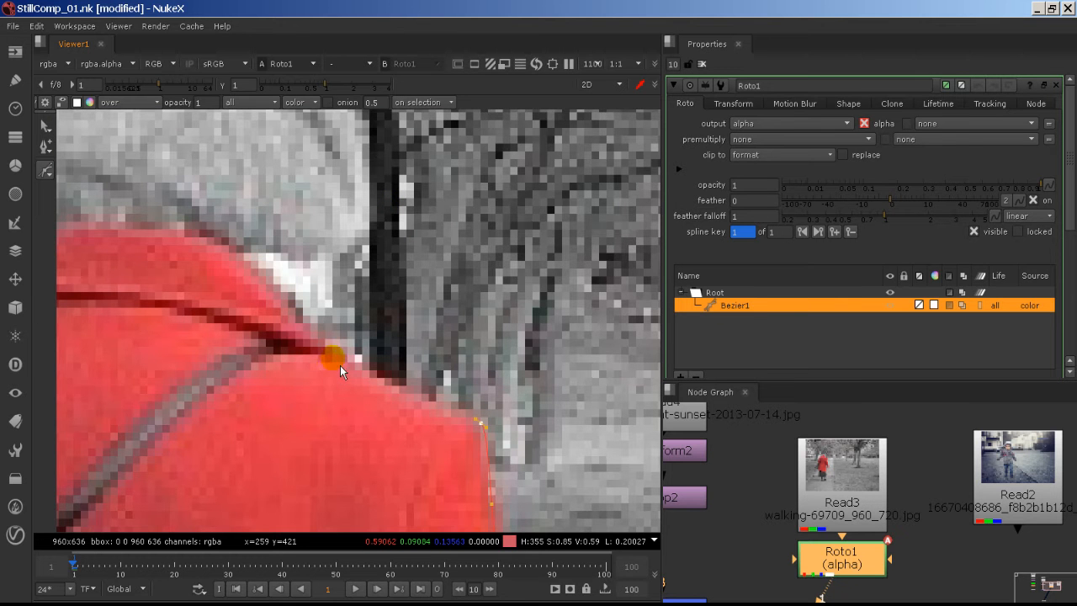
- Trace the right shoulder's slope with a curved Bezier point and continue up the right edge of the coat's collar
left_click_drag(339, 364, 319, 344)
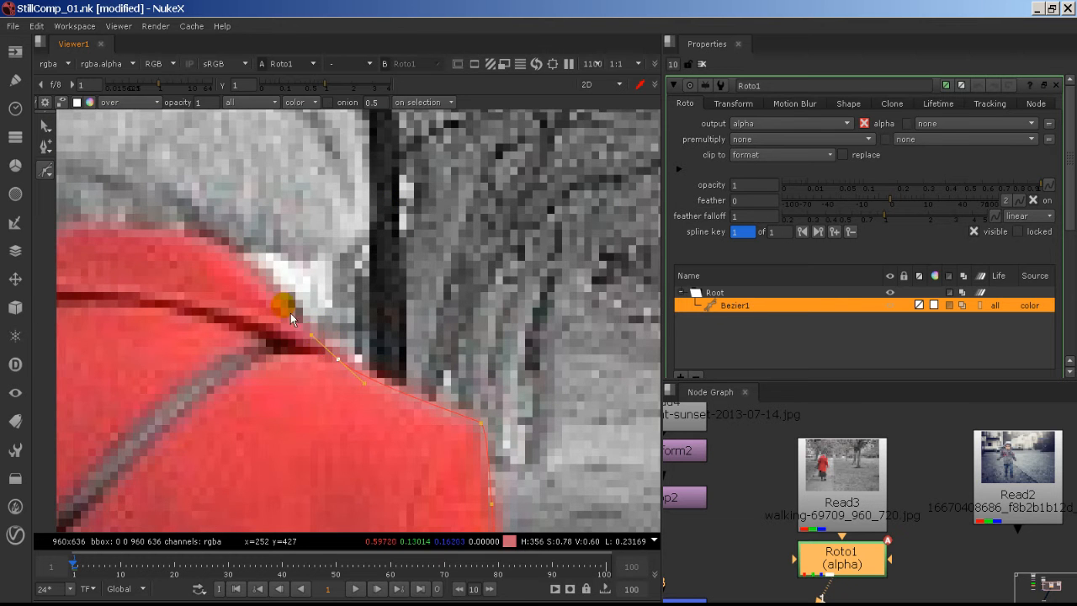
middle_click_drag(271, 266, 420, 399)
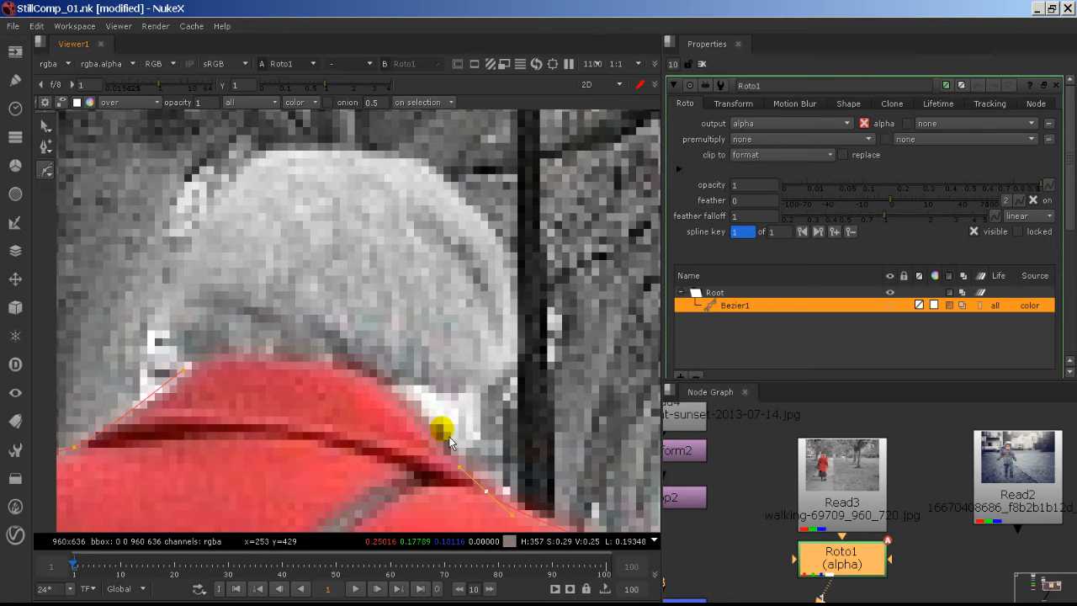
left_click(383, 391)
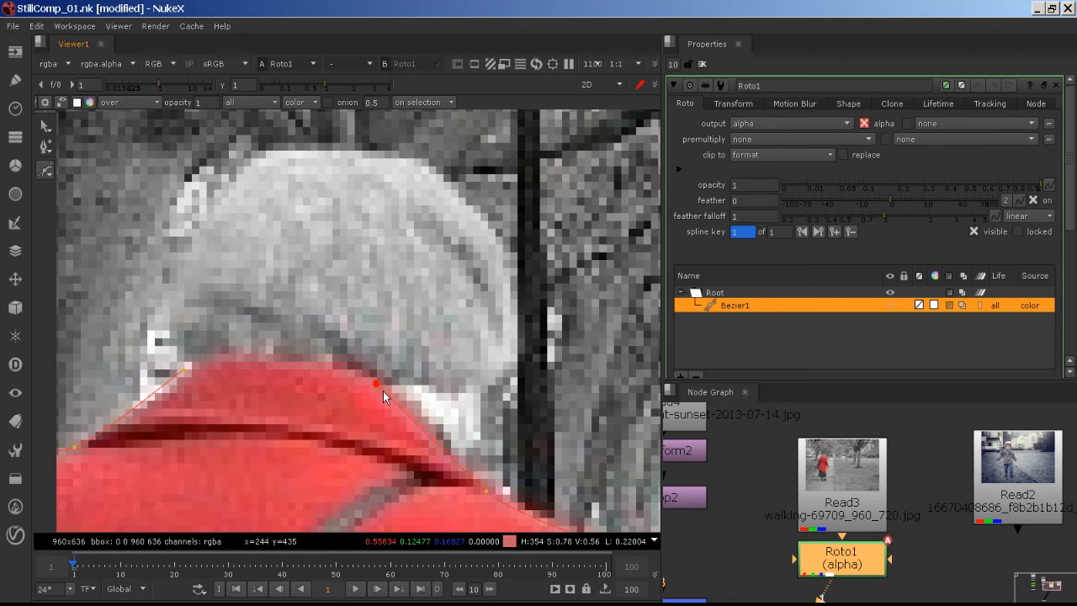
scroll(497, 414, "down", 8)
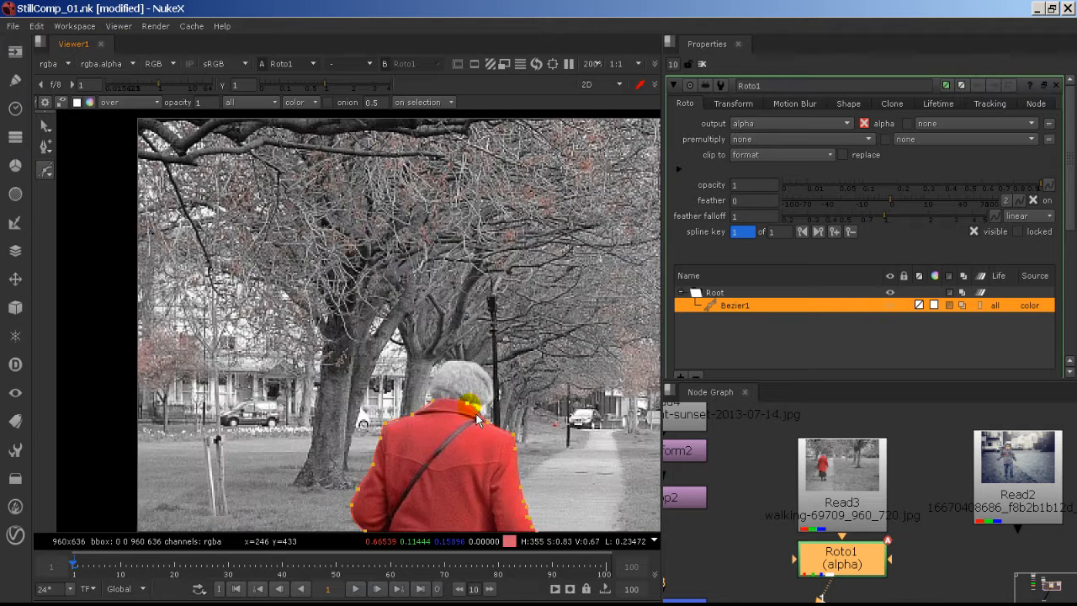
scroll(480, 418, "up", 7)
scroll(480, 427, "up", 2)
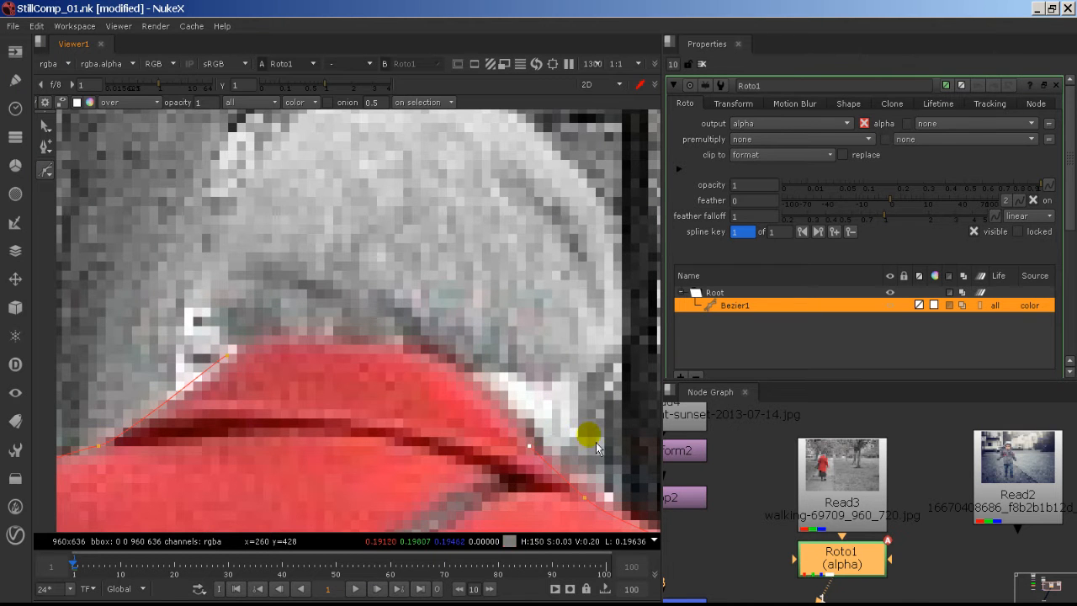
- Trace the right side of the white hair from the collar around the back of the head to the crown
left_click_drag(575, 434, 578, 415)
left_click_drag(582, 370, 592, 368)
middle_click_drag(603, 377, 493, 422)
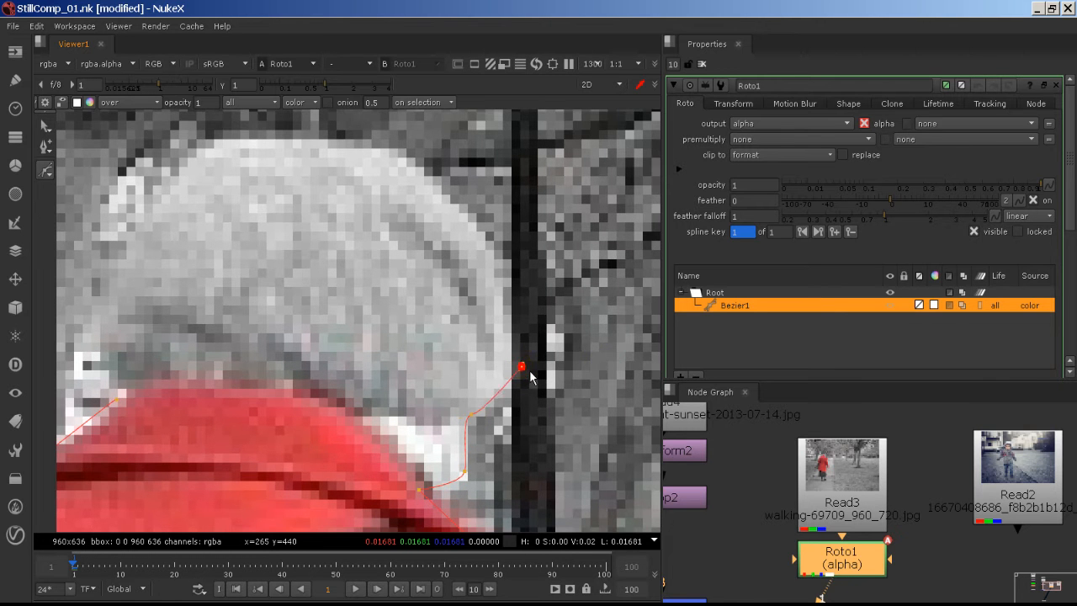
left_click_drag(480, 226, 498, 246)
middle_click_drag(489, 253, 575, 301)
left_click_drag(442, 192, 379, 179)
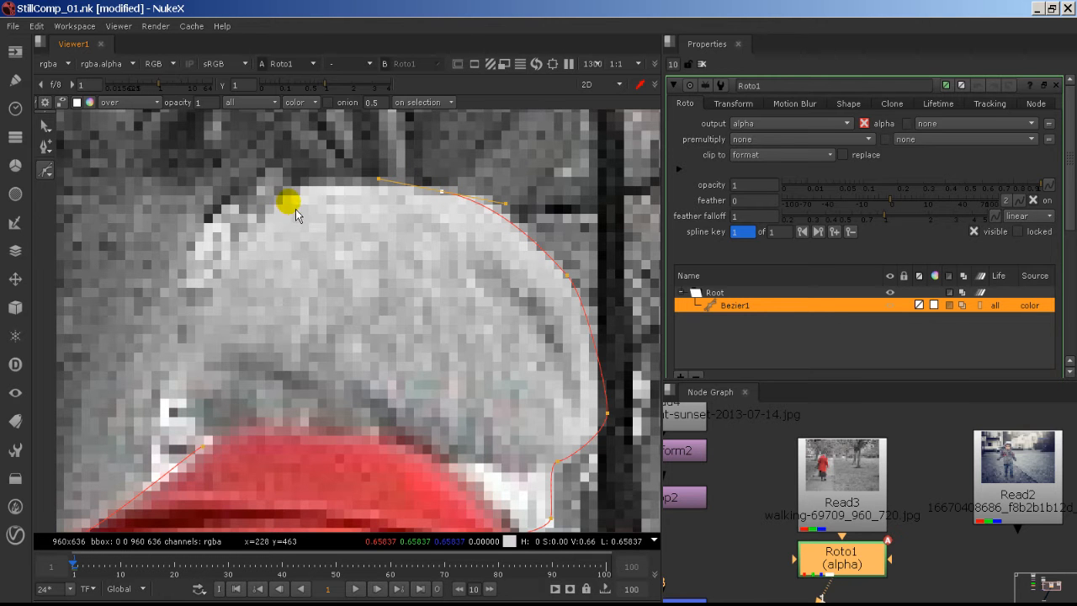
- Trace the hair's left side down to the collar and close the Bezier shape at its starting point
left_click_drag(288, 202, 281, 207)
middle_click_drag(288, 279, 379, 200)
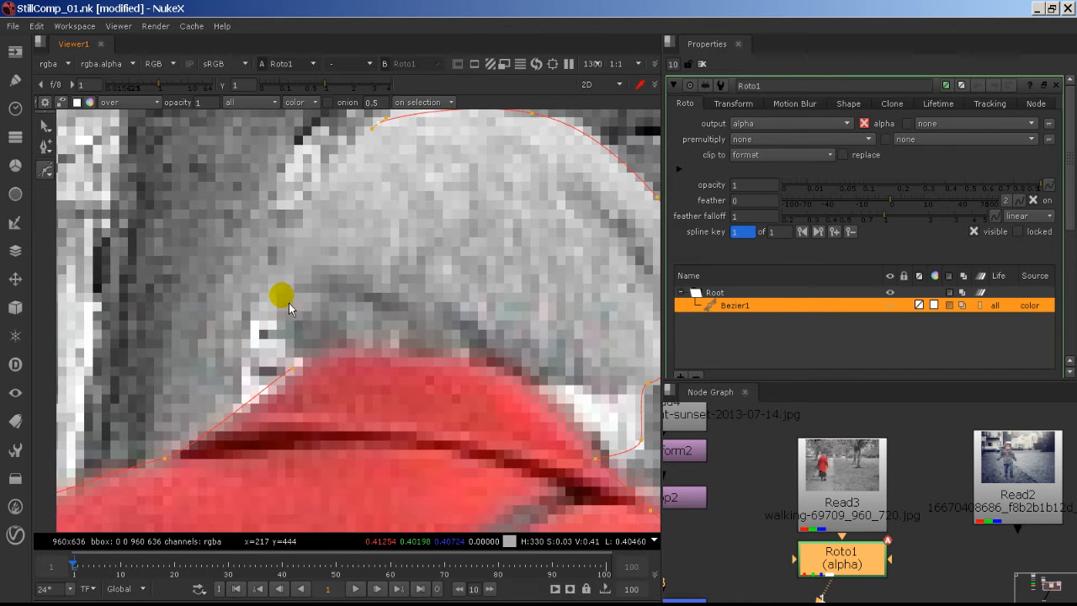
left_click_drag(279, 294, 284, 341)
left_click(294, 368)
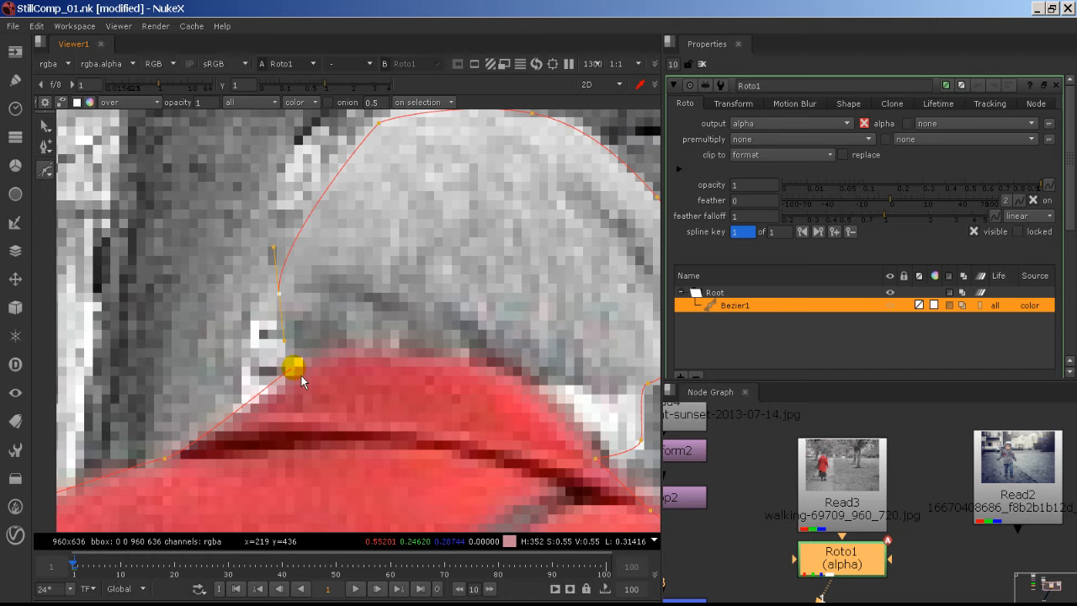
- Examine the closed outline around the woman and the light patch between the left sleeve and the handbag
scroll(392, 393, "down", 10)
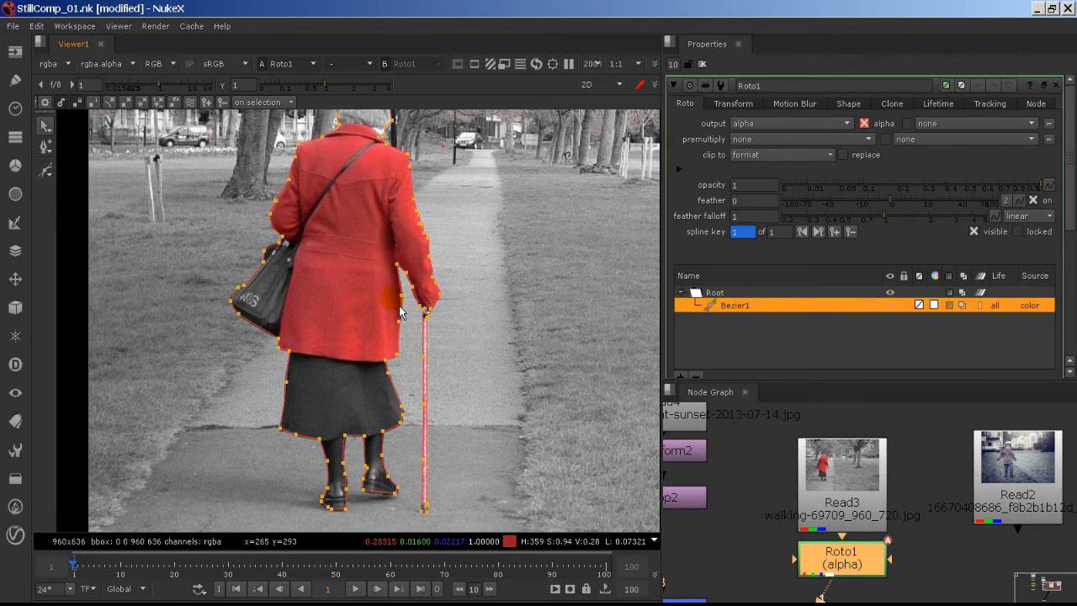
scroll(400, 306, "up", 6)
middle_click_drag(302, 278, 627, 378)
middle_click_drag(419, 284, 505, 439)
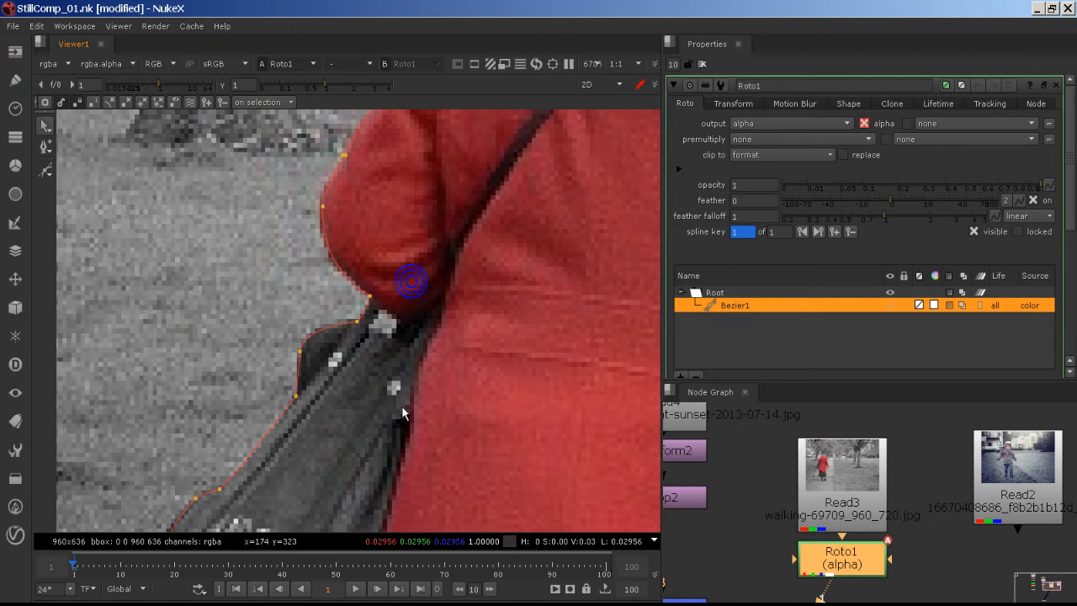
scroll(372, 387, "up", 6)
middle_click_drag(409, 240, 418, 394)
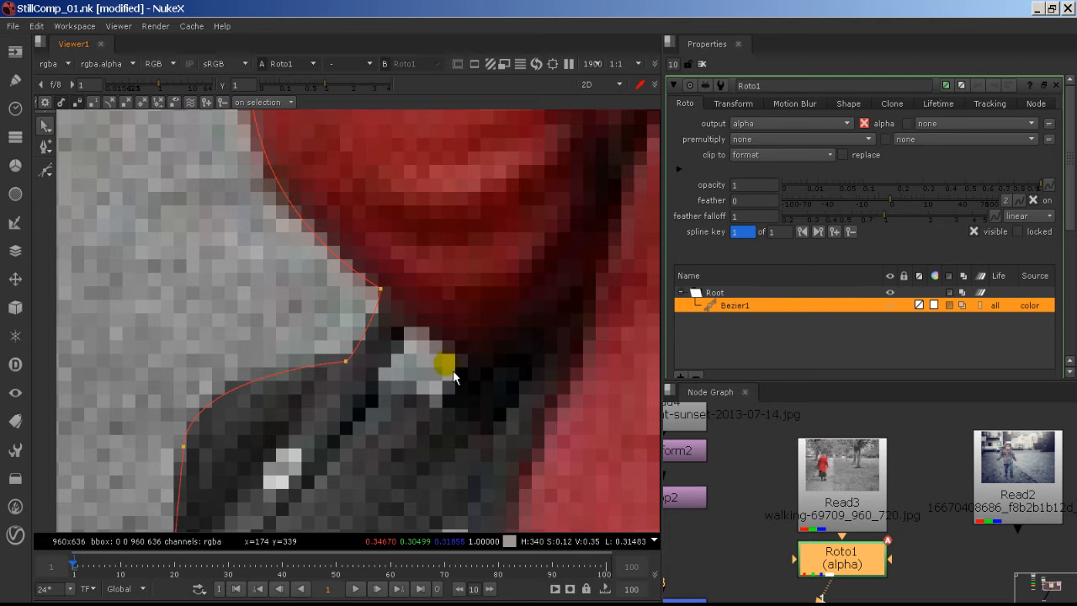
scroll(442, 366, "down", 6)
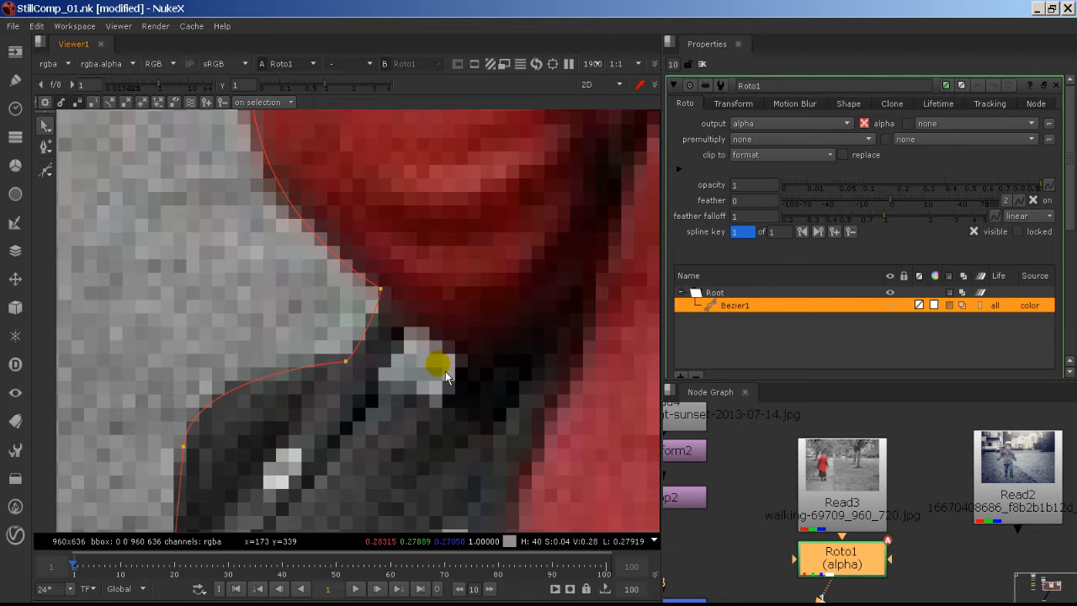
- Check the alpha matte of the whole silhouette and compare it with the color image between the left sleeve and handbag
key("a")
scroll(509, 379, "down", 6)
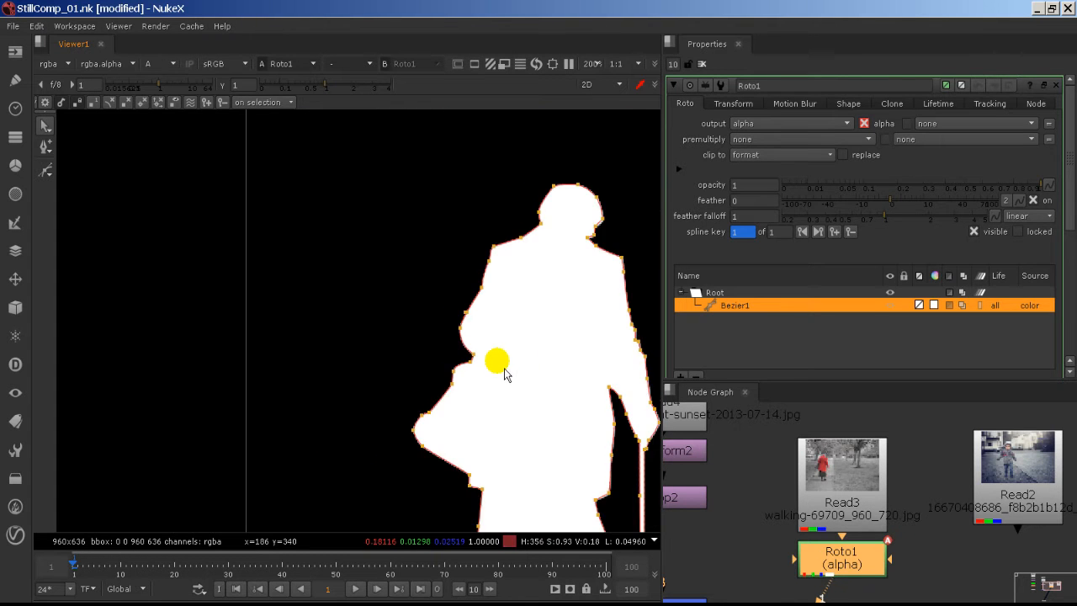
middle_click_drag(567, 371, 412, 311)
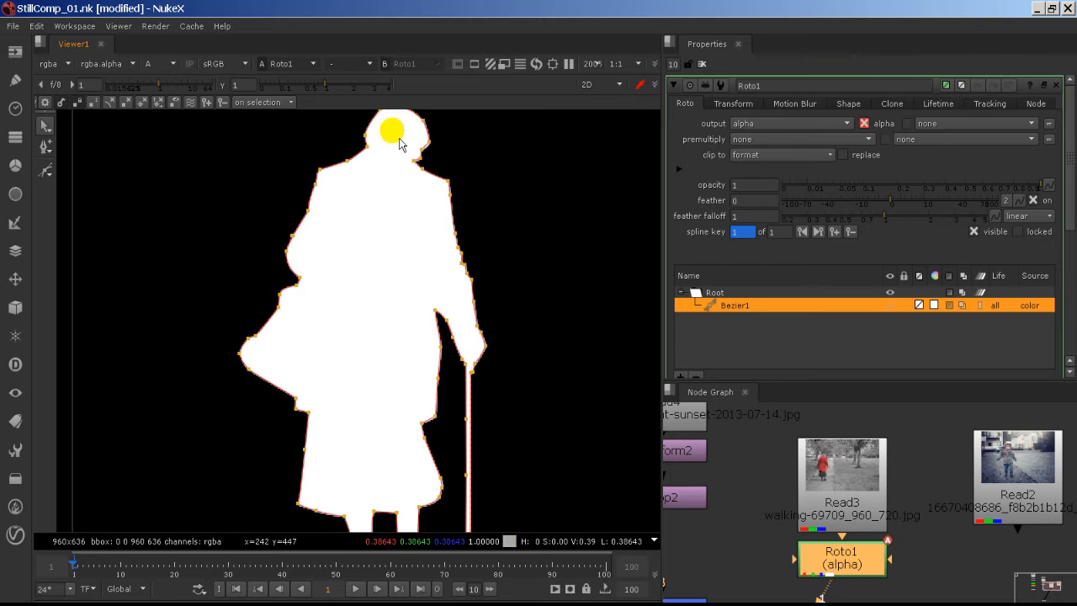
middle_click_drag(425, 452, 499, 531)
key("a")
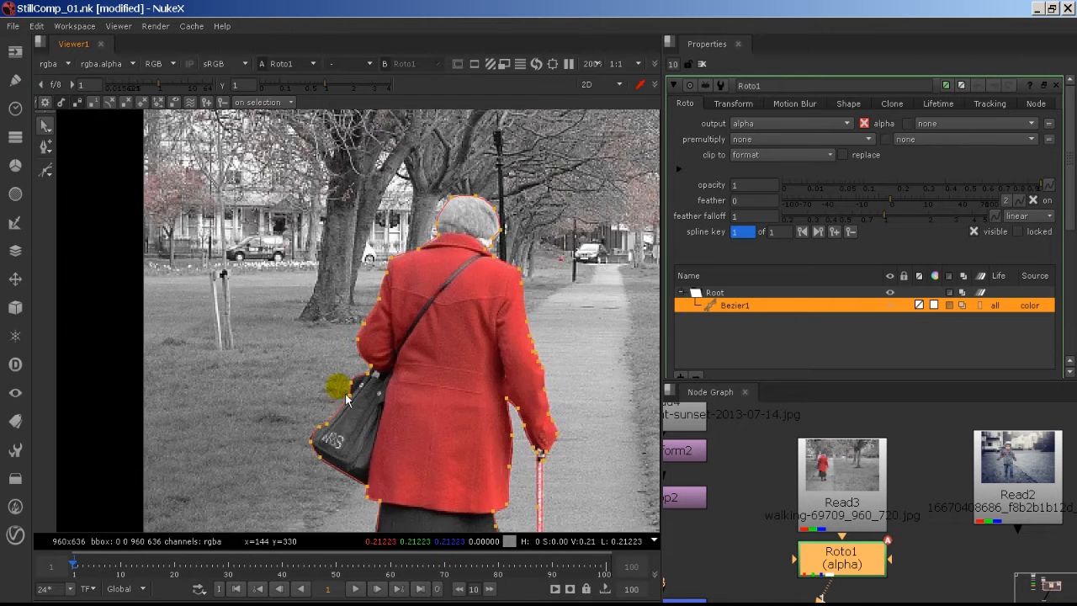
scroll(337, 380, "up", 8)
key("a")
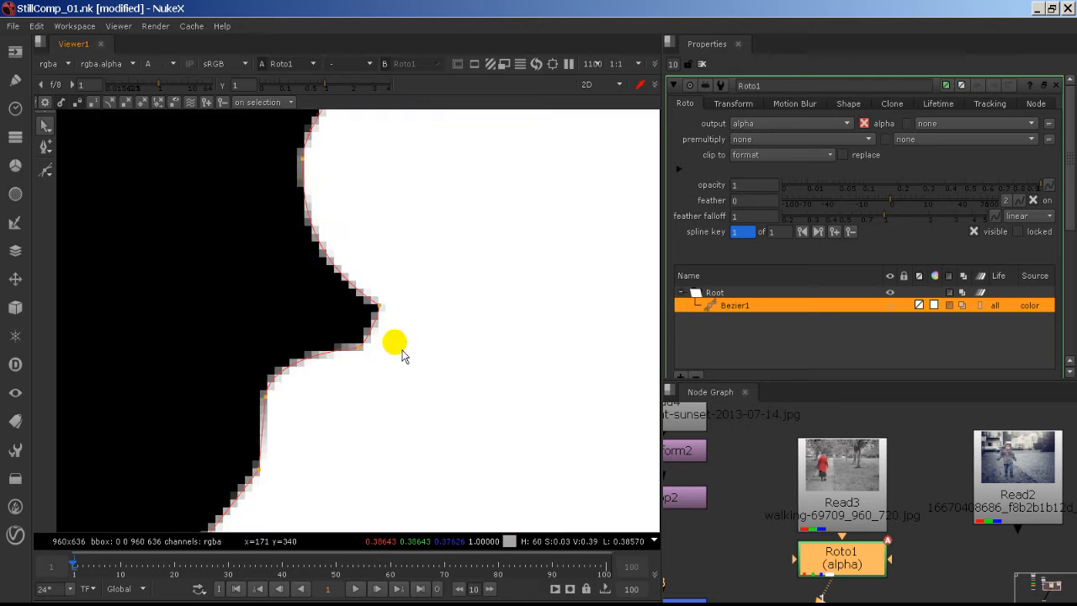
key("a")
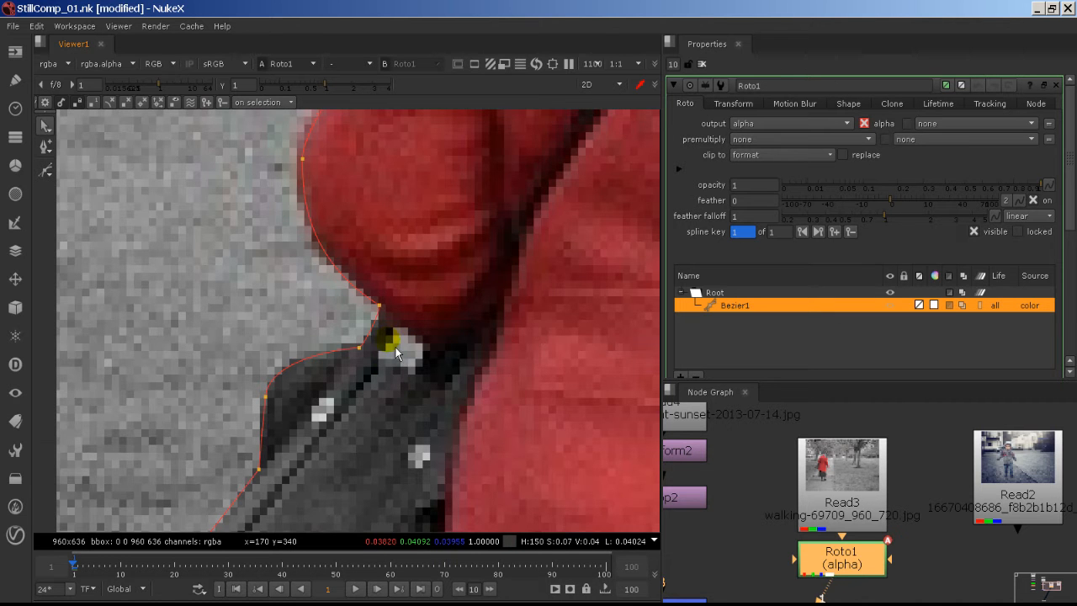
scroll(396, 352, "up", 4)
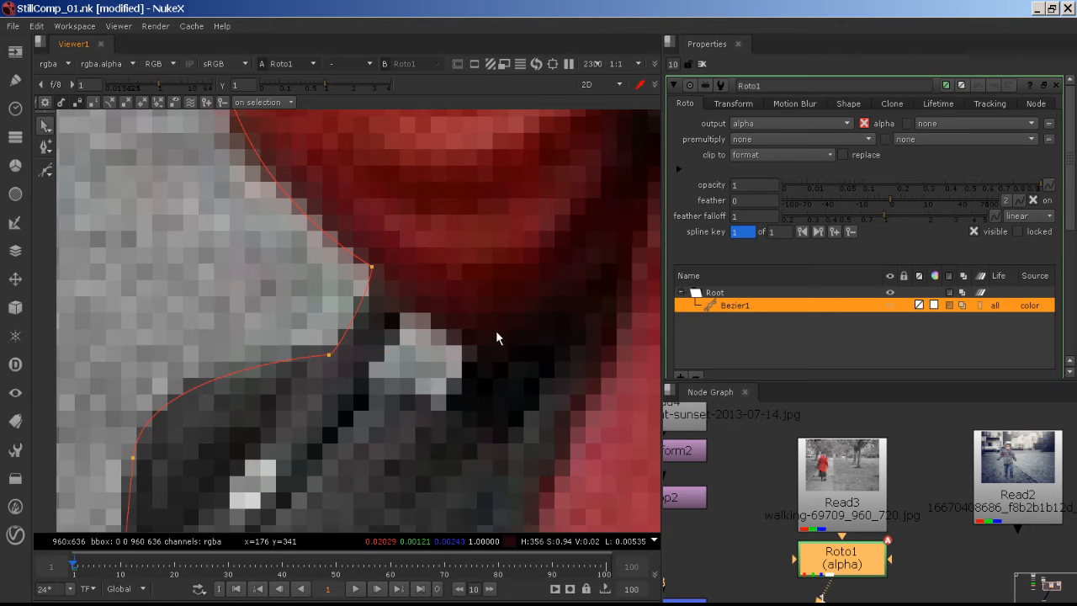
- Draw a closed four-point Bezier shape around the light patch between the left sleeve and the handbag
left_click(752, 361)
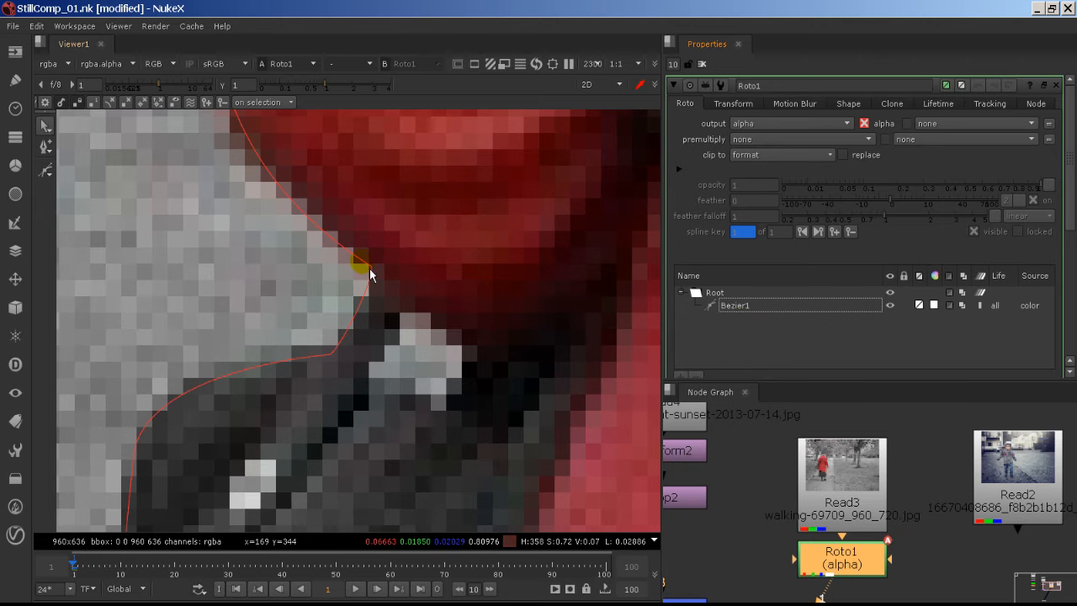
left_click(45, 170)
left_click(82, 176)
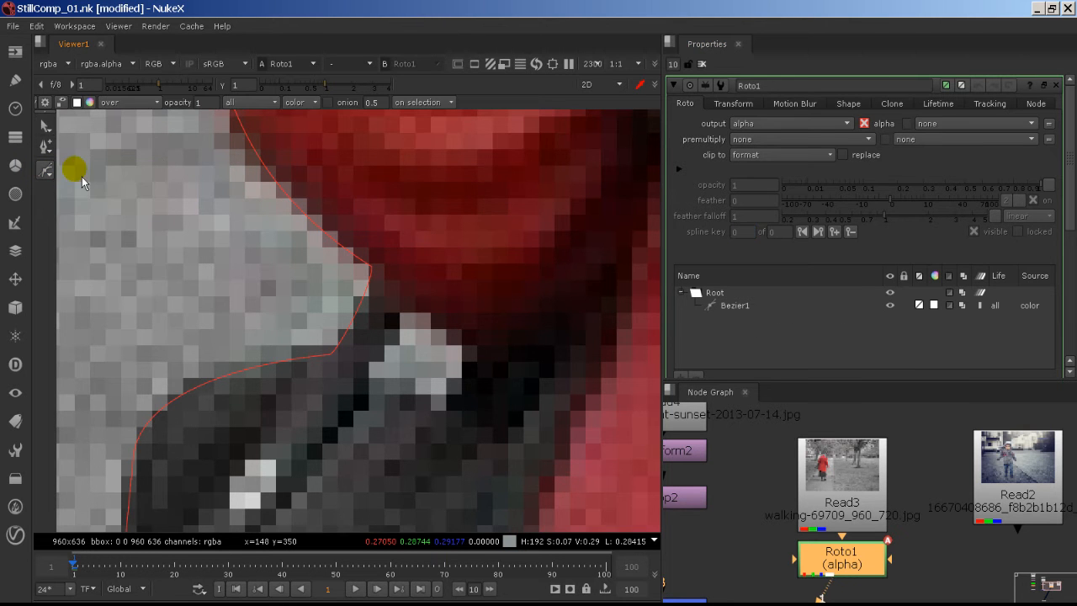
left_click(413, 320)
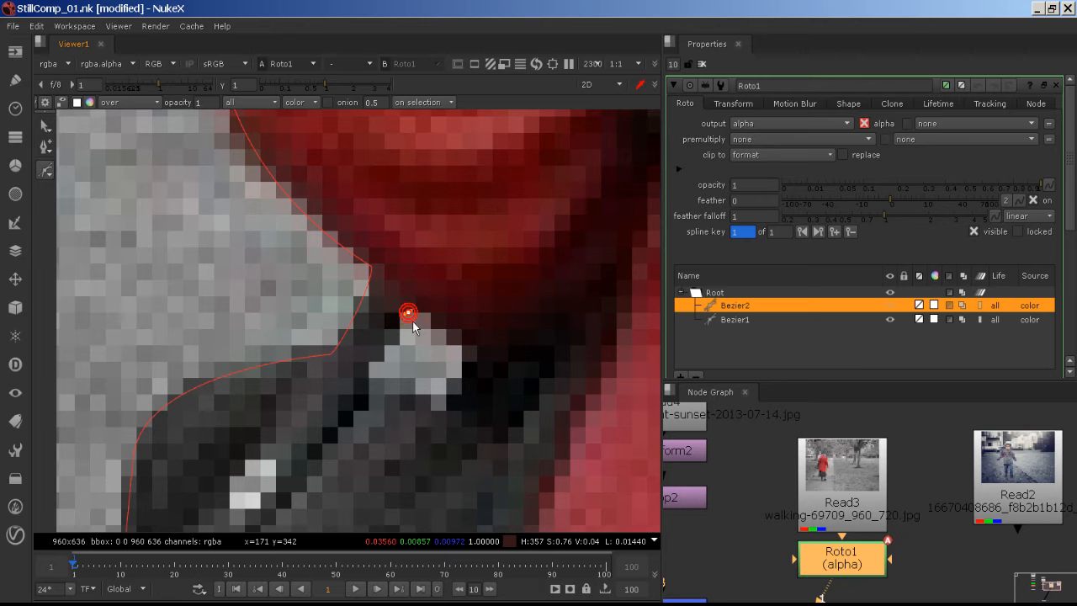
left_click(437, 409)
left_click(477, 353)
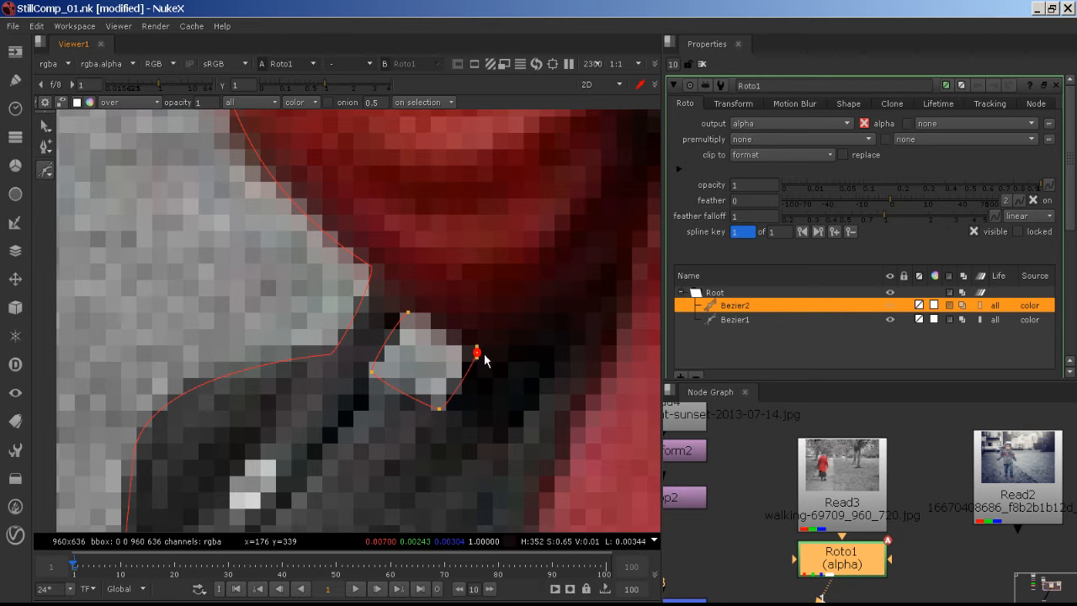
left_click(412, 318)
left_click_drag(413, 320, 402, 332)
key("q")
scroll(465, 352, "down", 10)
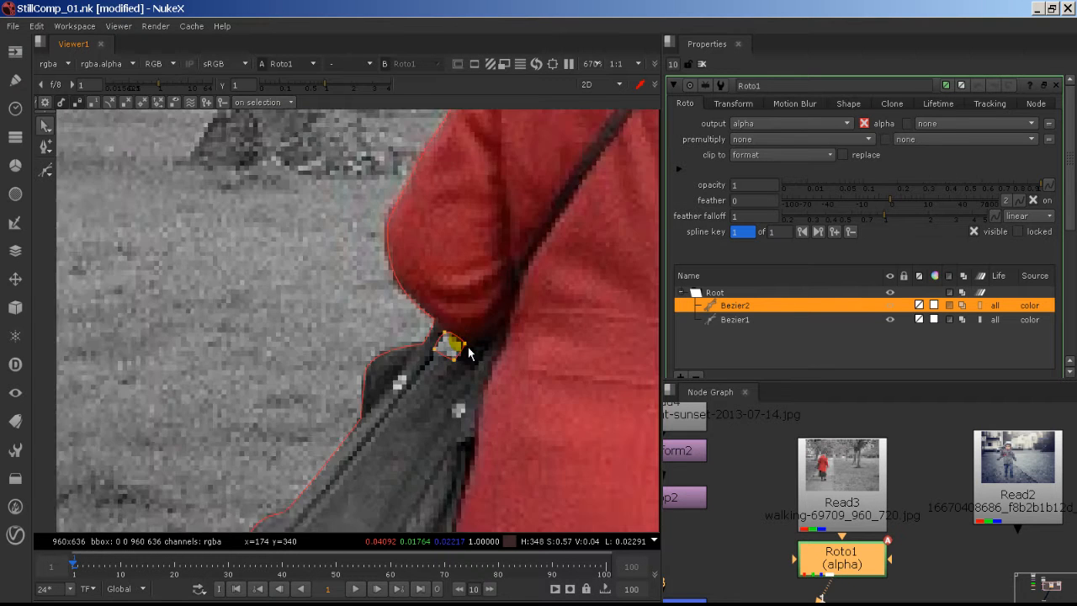
- Set the small patch shape's color alpha to 0 so it cuts a hole in the alpha matte
key("a")
scroll(336, 345, "up", 5)
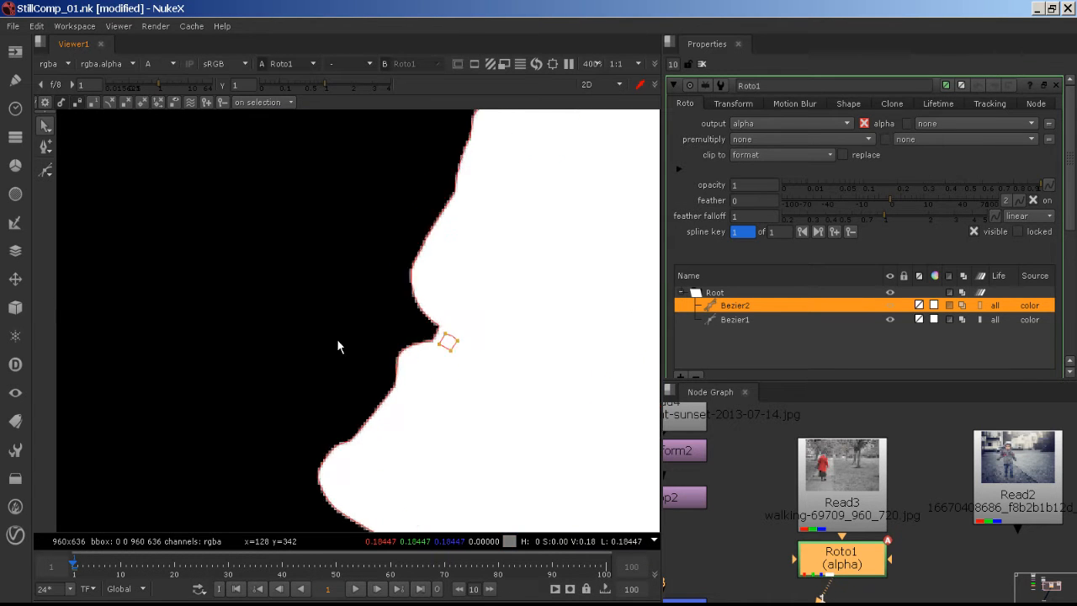
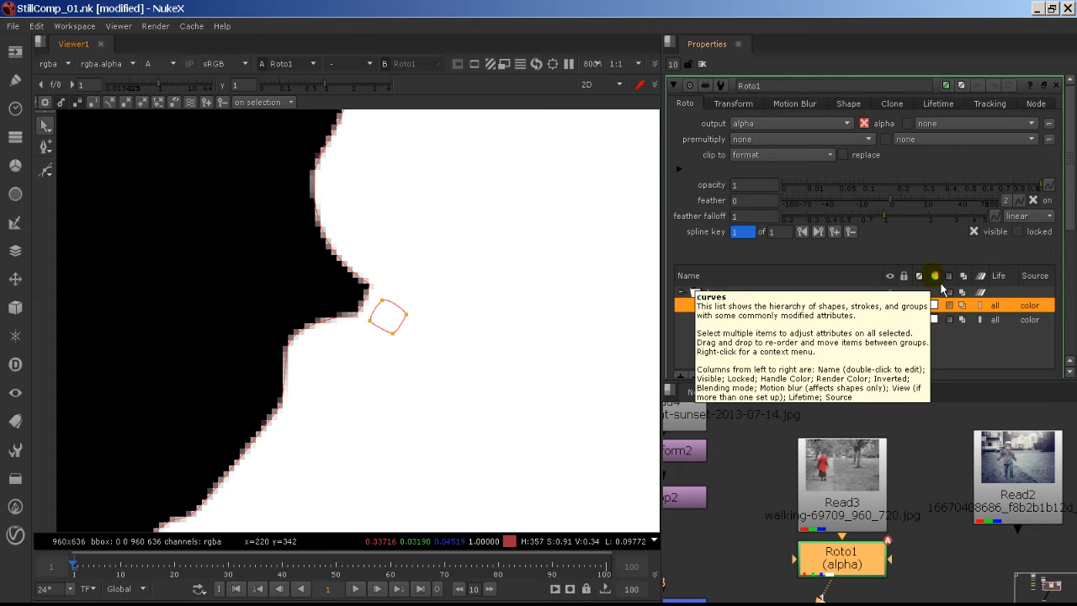
left_click(935, 306)
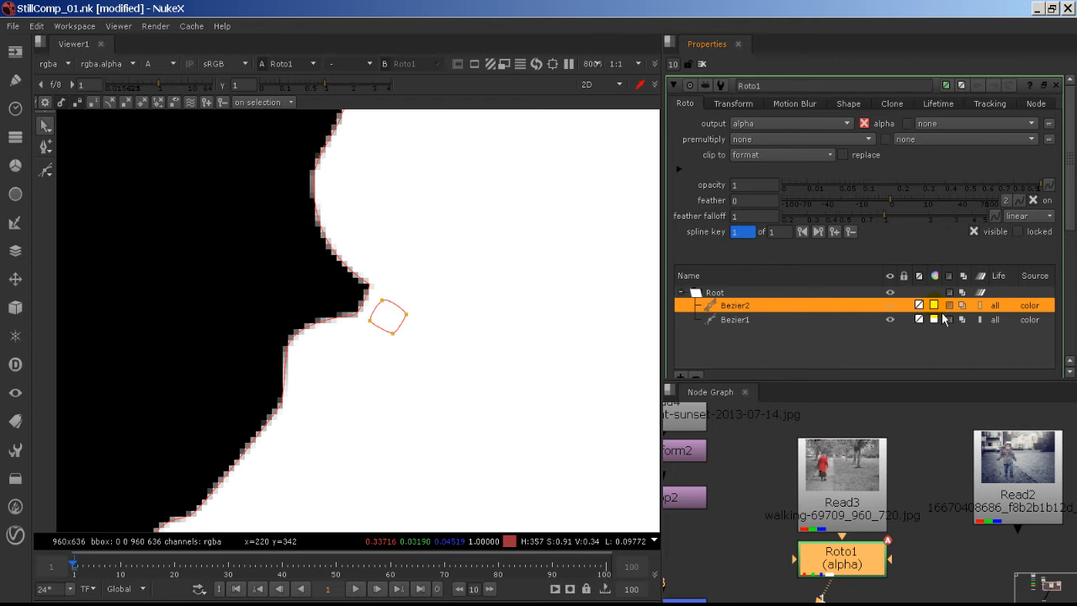
left_click_drag(757, 225, 761, 396)
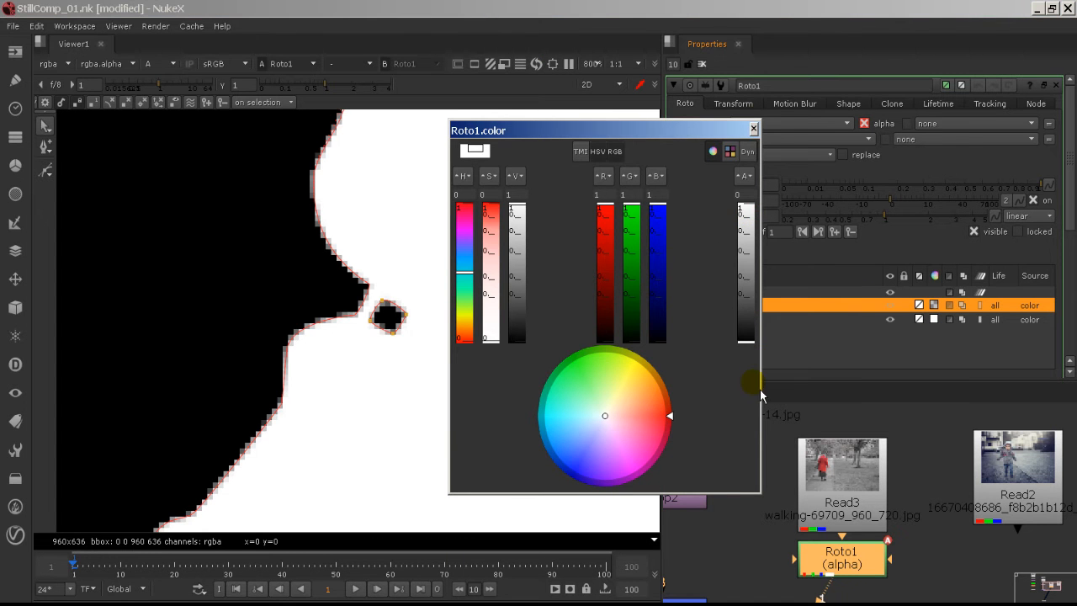
left_click(753, 128)
- Close the open node properties and compare the woman's alpha matte with the color image
scroll(551, 312, "down", 5)
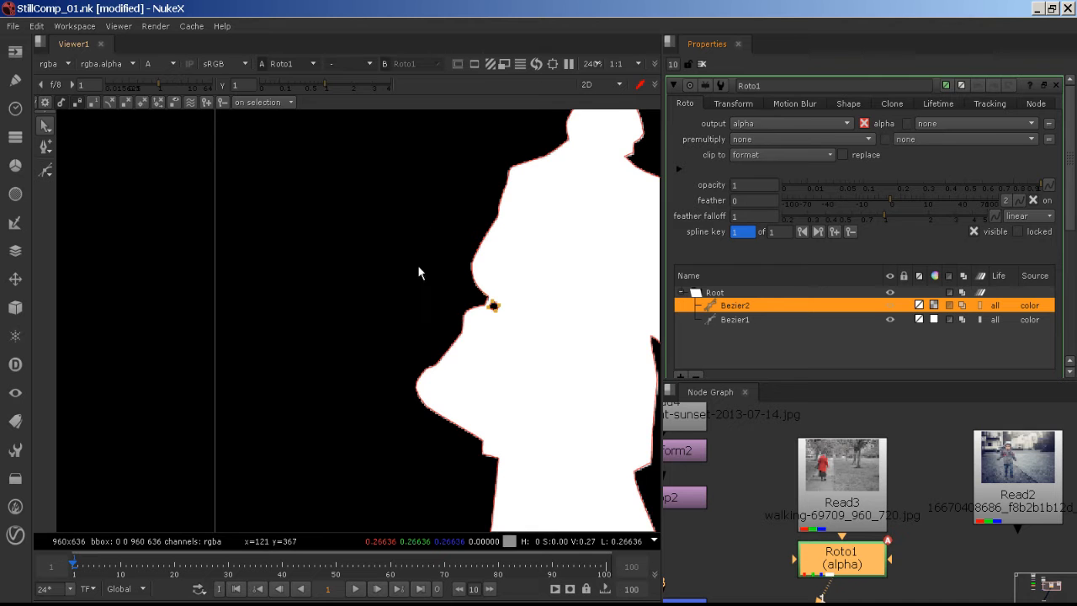
middle_click_drag(611, 358, 436, 346)
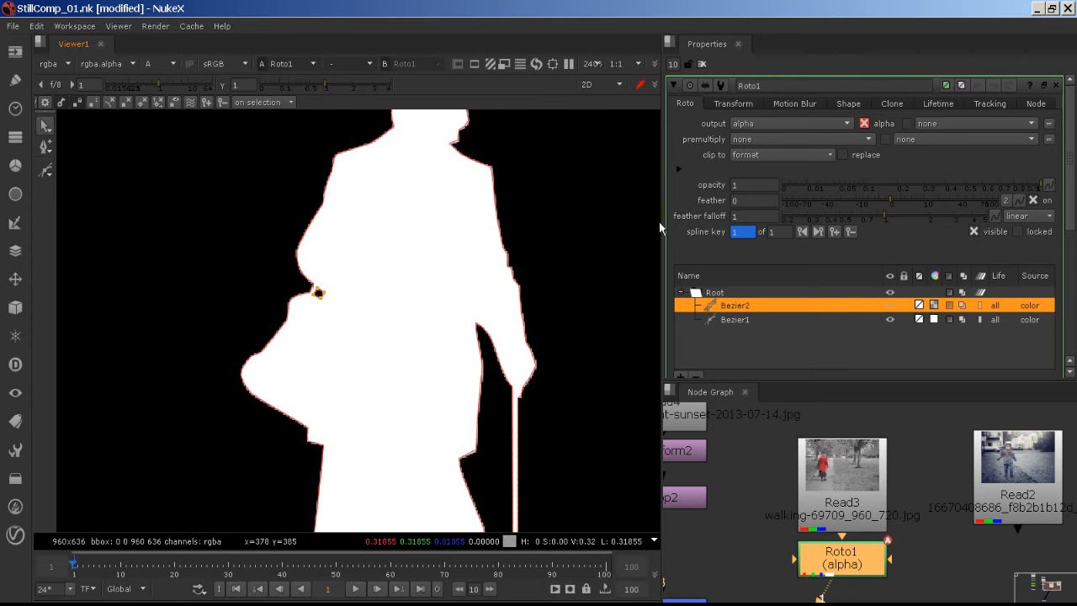
left_click(705, 67)
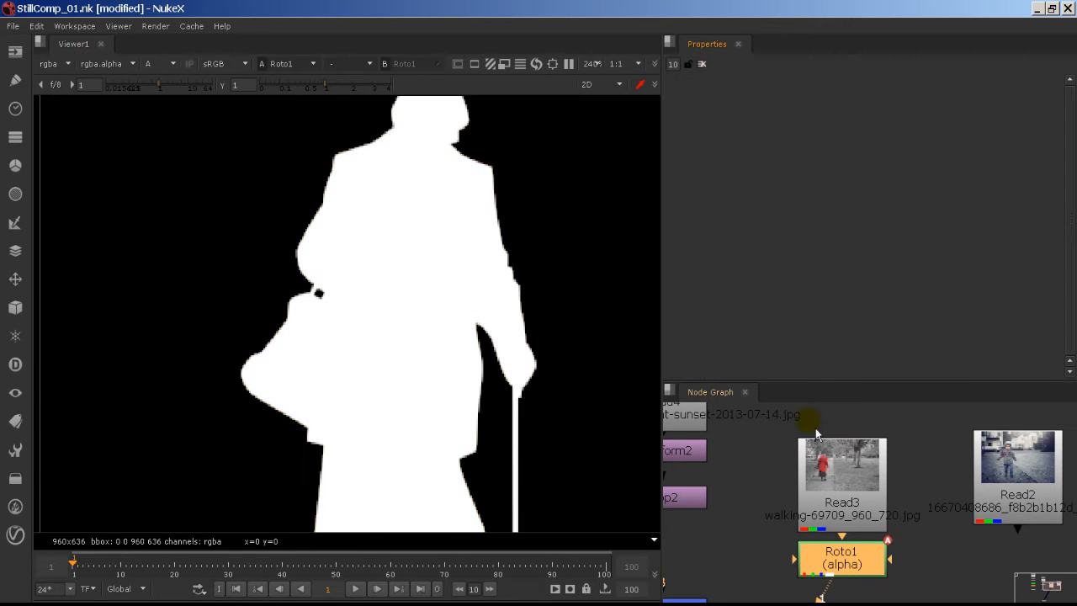
middle_click_drag(815, 434, 821, 406)
key("a")
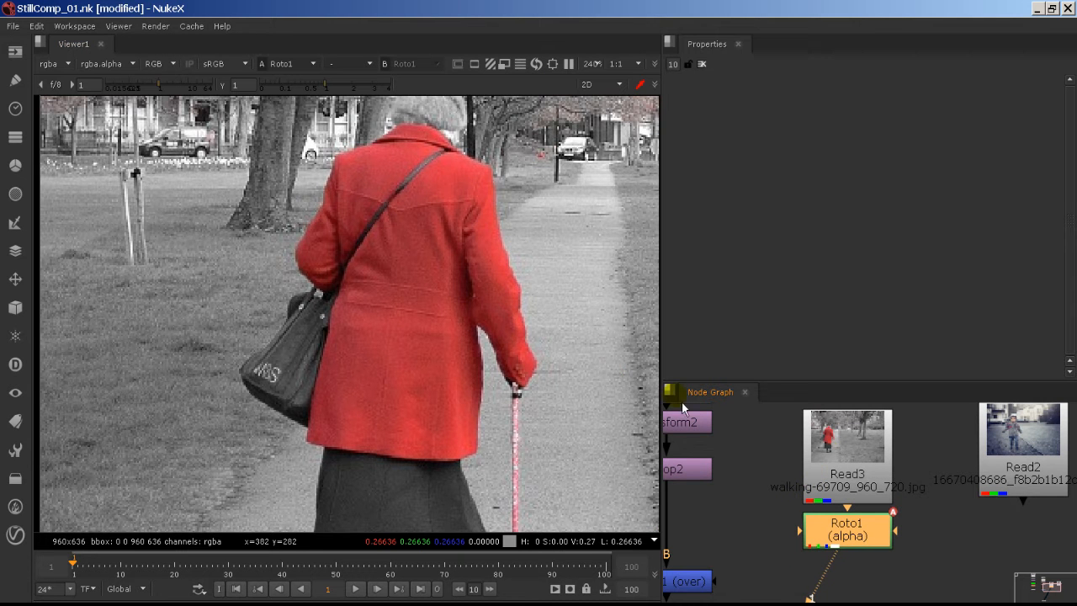
middle_click_drag(866, 542, 868, 511)
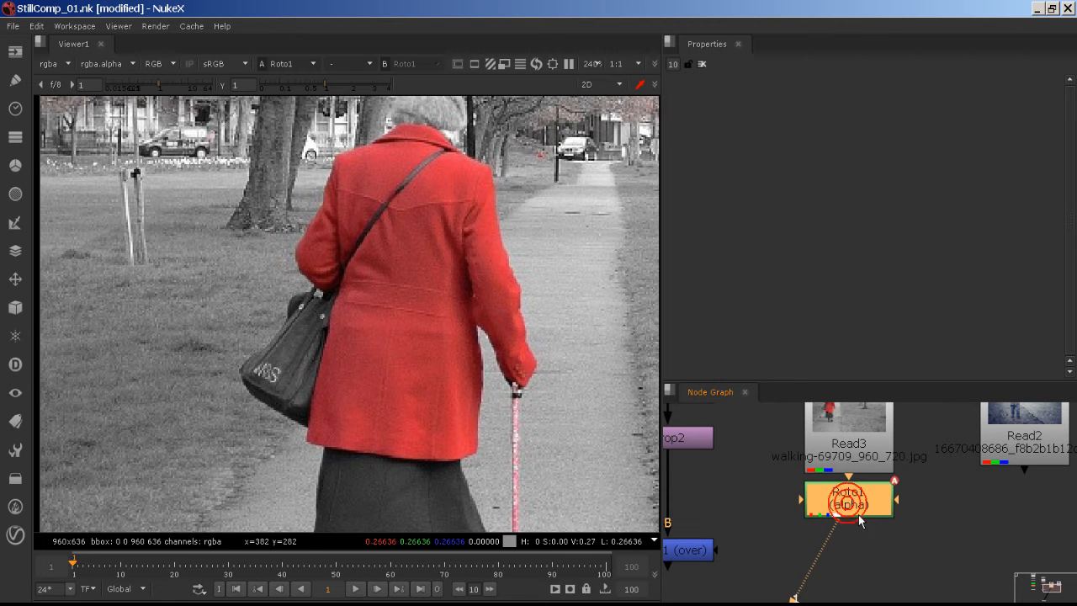
key("a")
key("a")
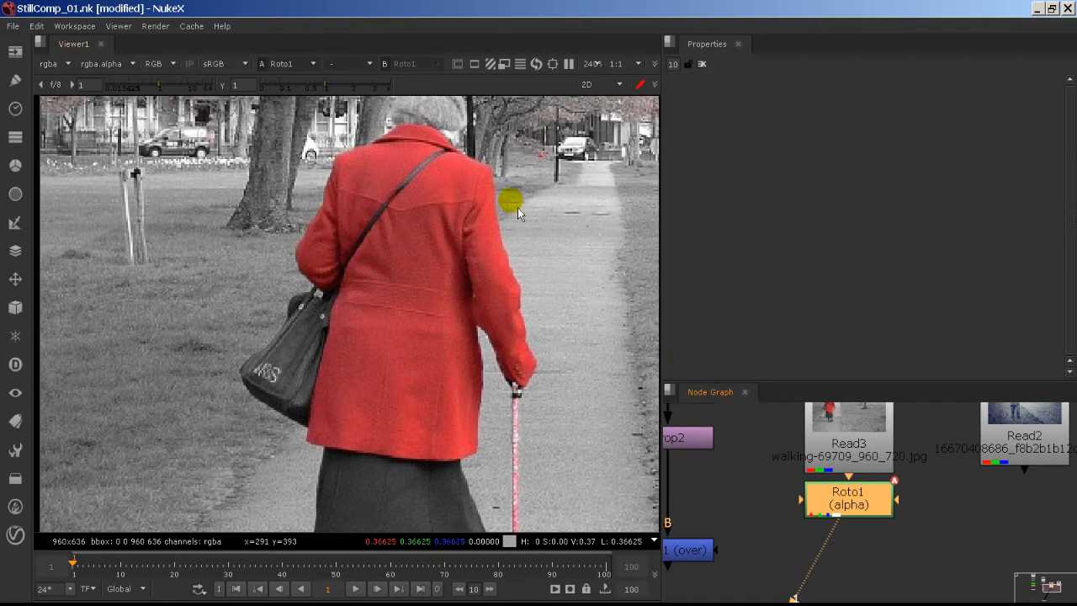
- Add a Premult node after Roto1 and check the full cutout of the woman
key("Tab")
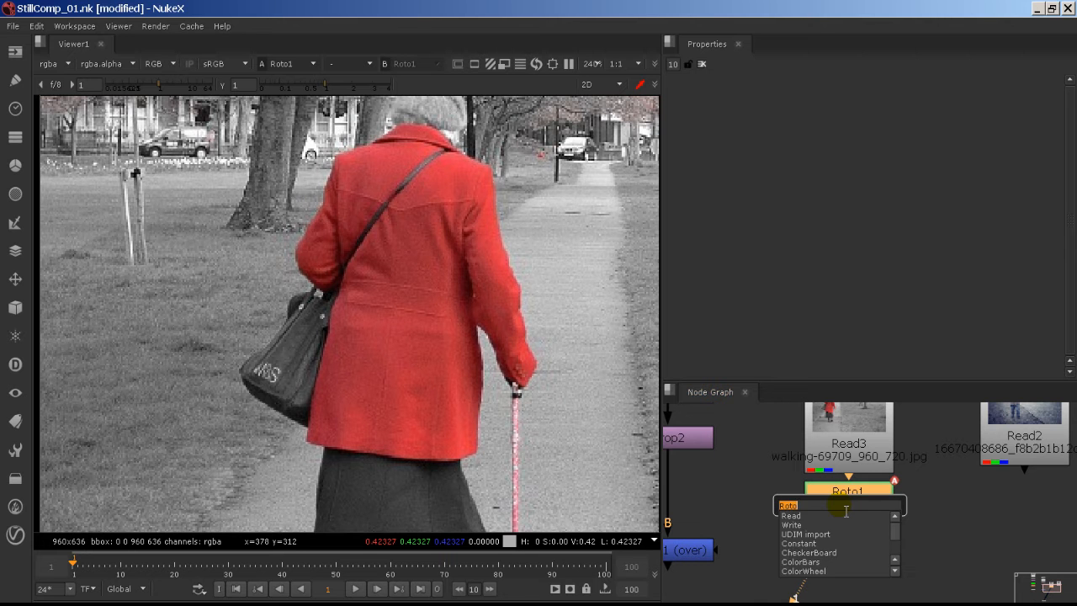
type("premult")
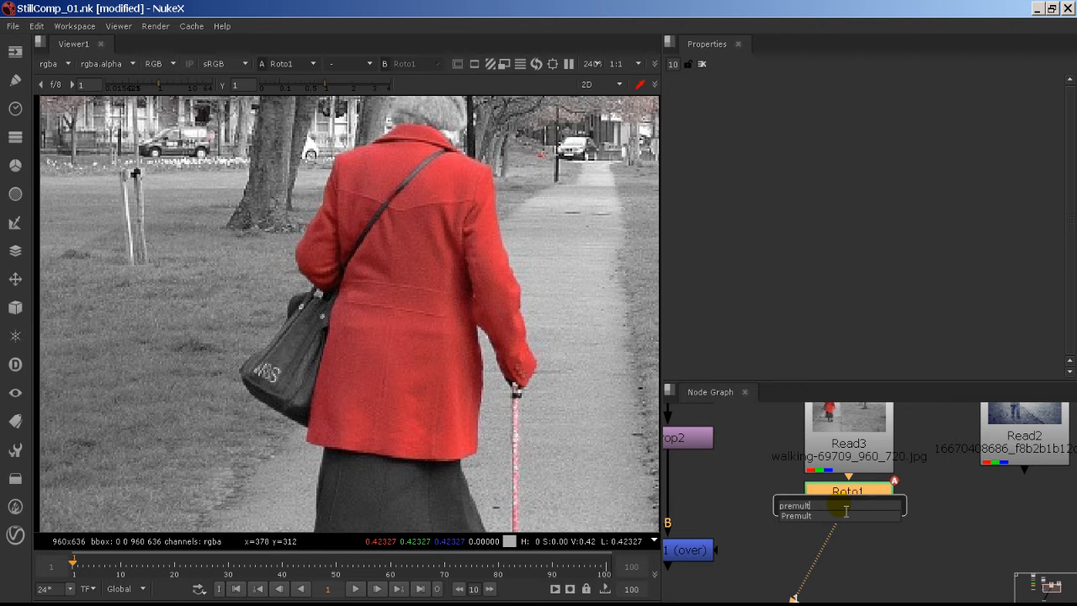
key("Return")
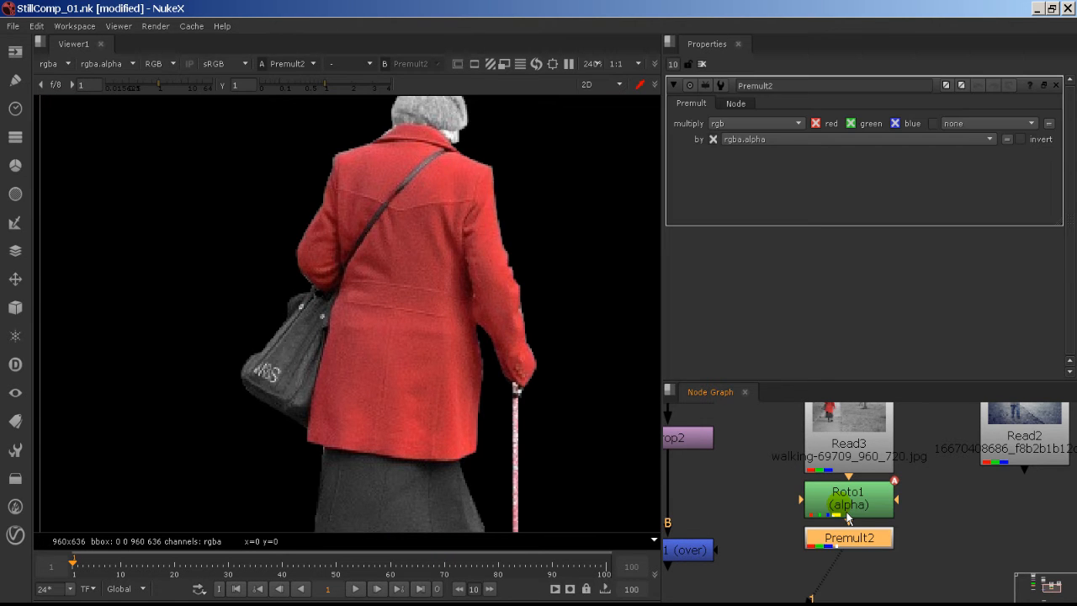
scroll(616, 362, "down", 3)
middle_click_drag(587, 351, 301, 280)
scroll(462, 280, "down", 1)
scroll(303, 285, "down", 5)
scroll(303, 284, "up", 2)
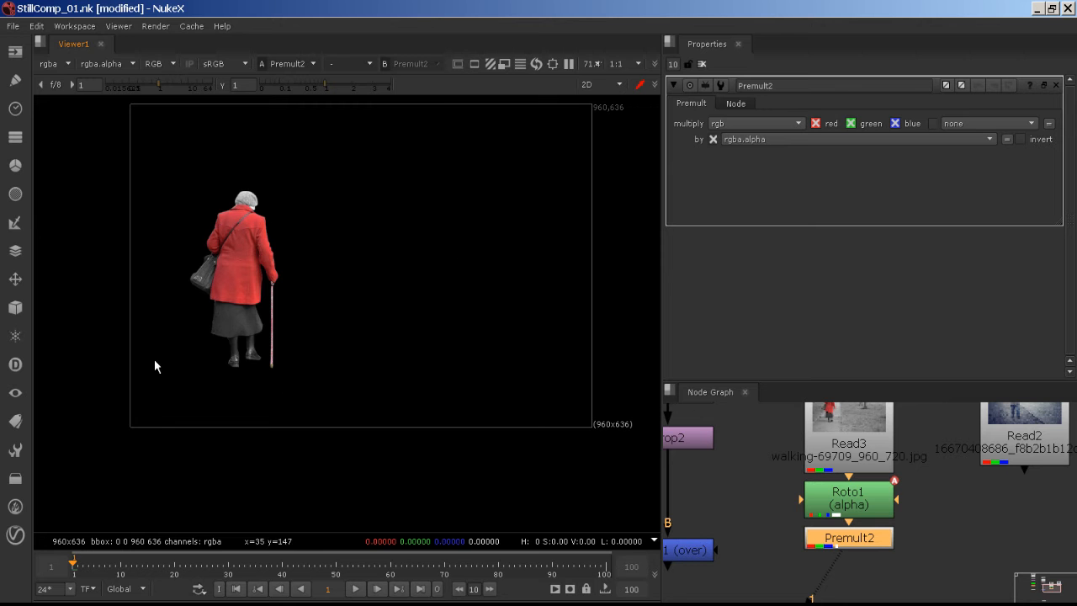
- Add a Crop node after Premult2 and fit its box around the woman at about x 104, y 95, r 330, t 482
key("Tab")
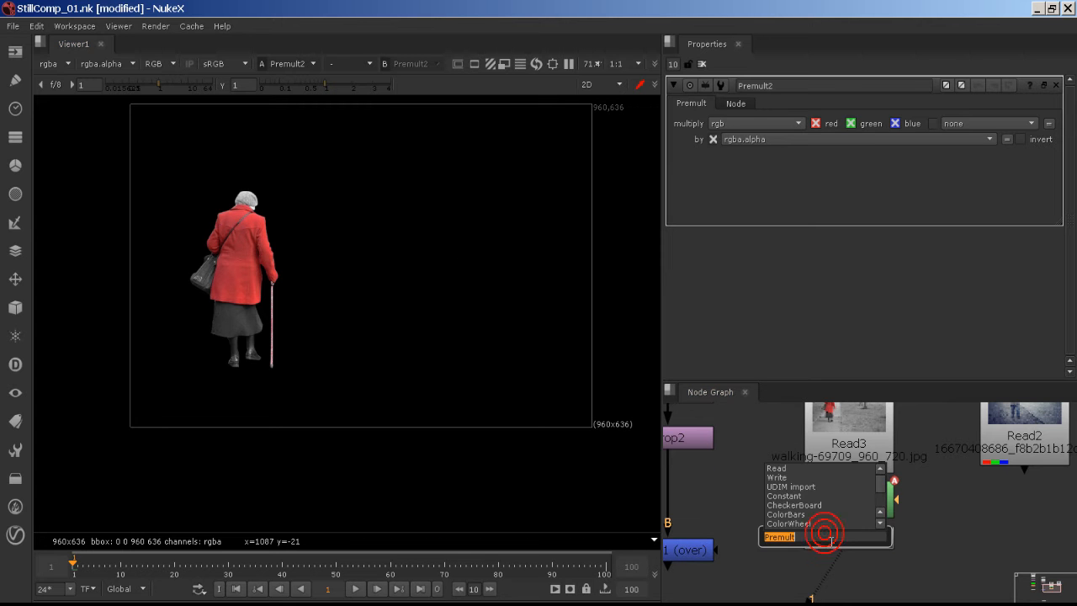
type("crop")
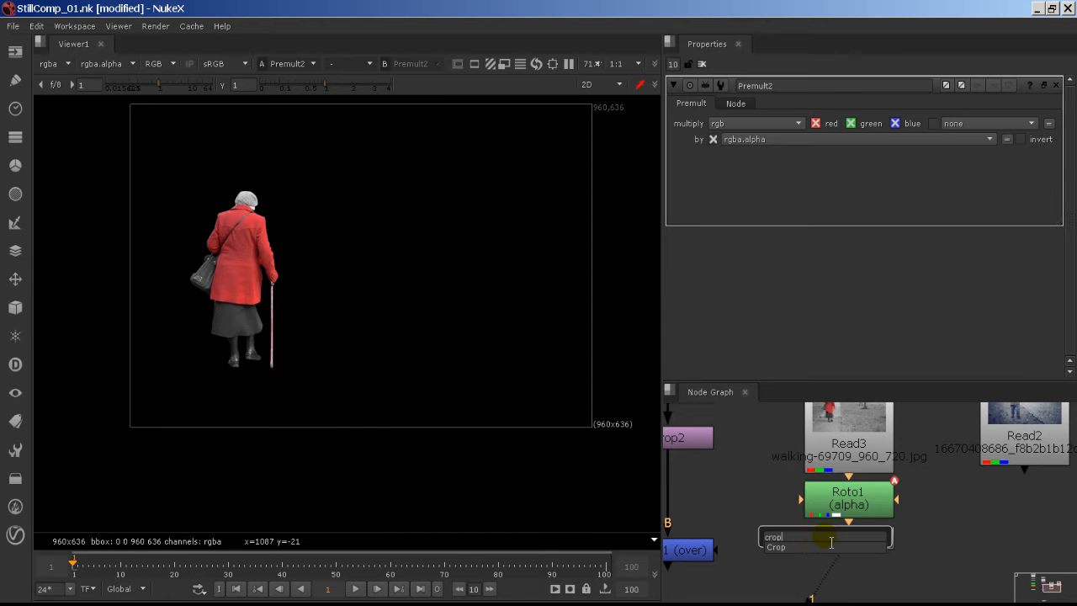
key("Return")
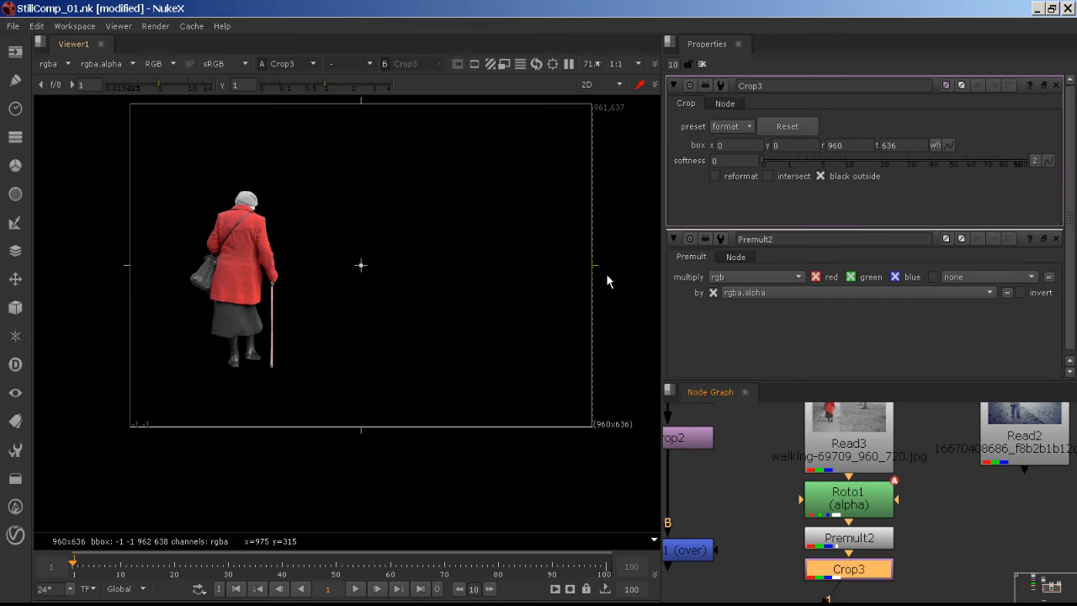
left_click_drag(601, 269, 303, 275)
left_click_drag(130, 274, 180, 277)
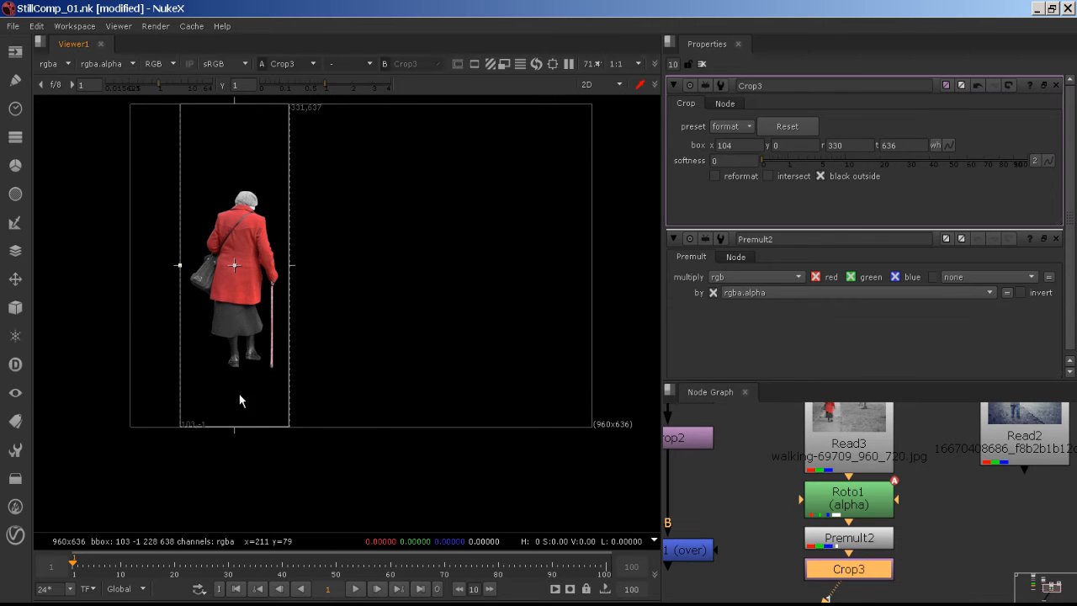
left_click_drag(239, 443, 240, 384)
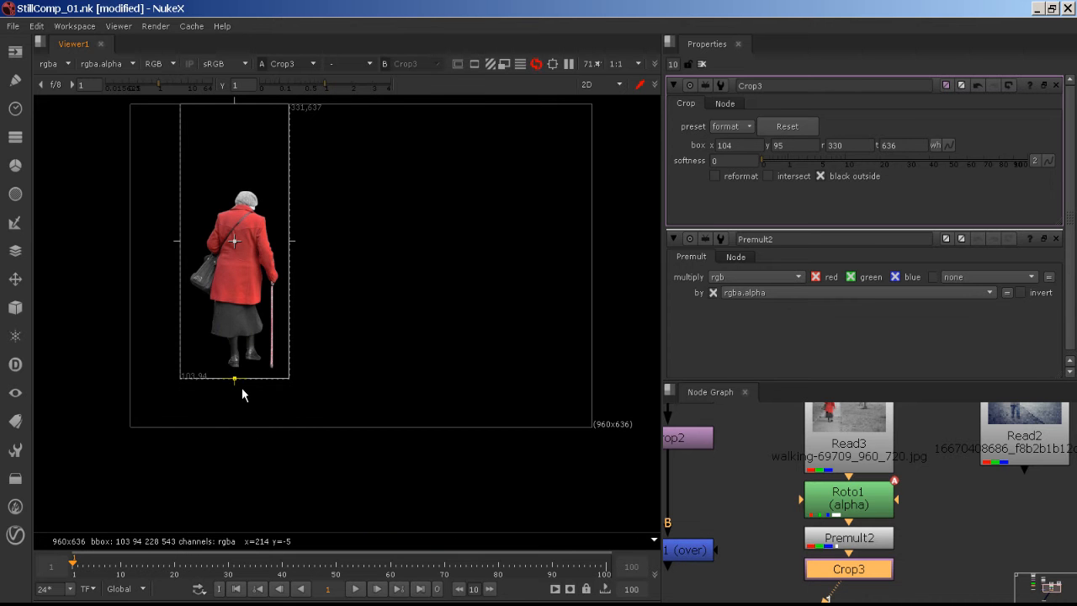
left_click_drag(240, 120, 240, 201)
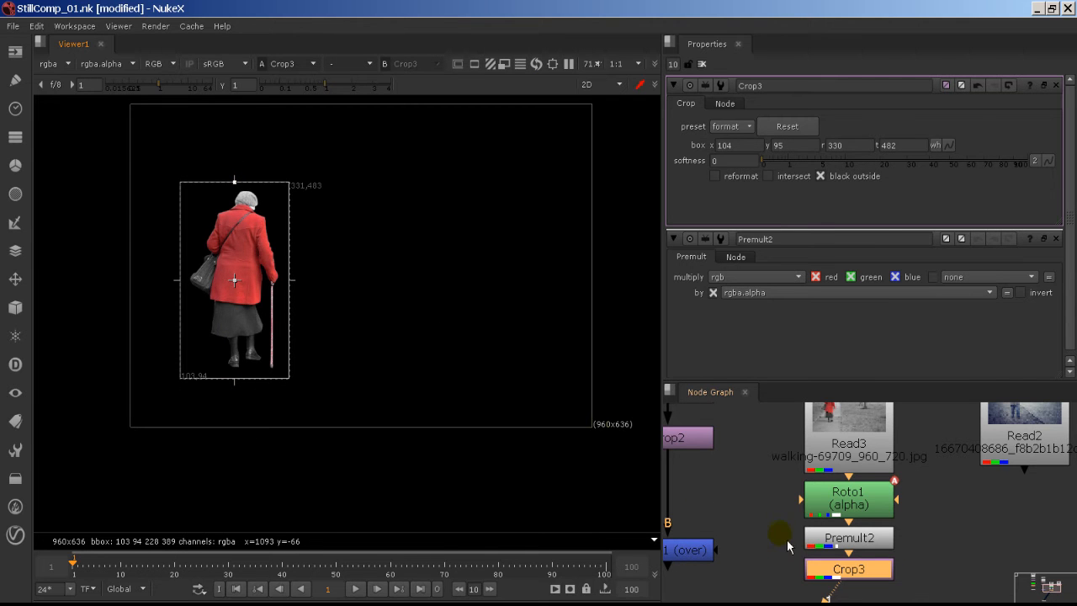
- Turn on reformat for the Crop node so the format matches the cropped woman, and fit her in the viewer
middle_click_drag(787, 542, 881, 389)
scroll(823, 528, "down", 3)
mouse_move(797, 534)
middle_mouse_down()
mouse_move(851, 451)
mouse_move(849, 480)
mouse_move(813, 535)
middle_mouse_up()
middle_click_drag(813, 481, 812, 499)
left_click(920, 456)
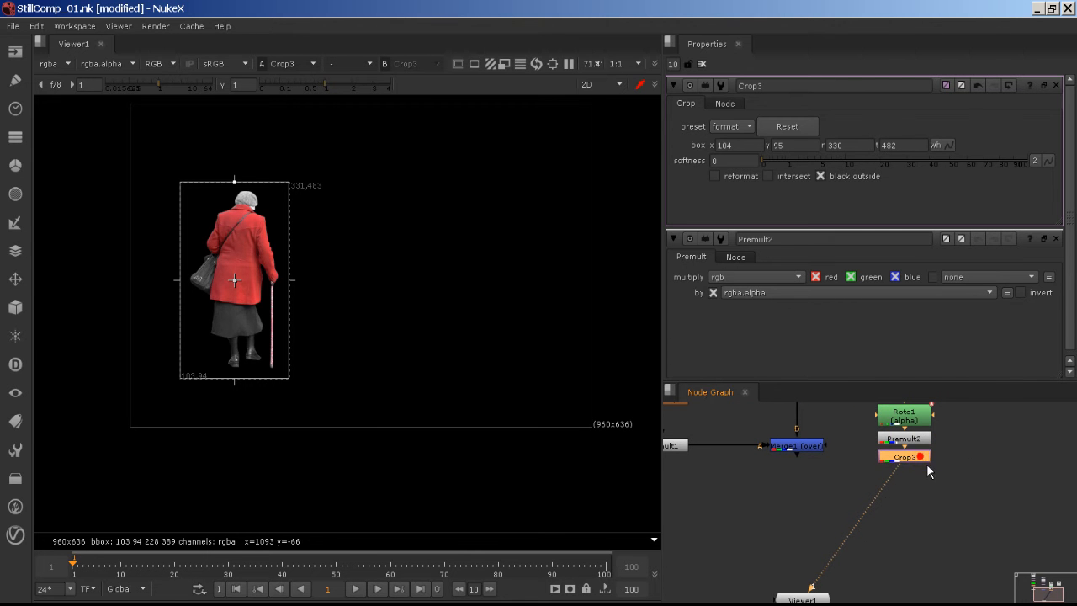
left_click(921, 475)
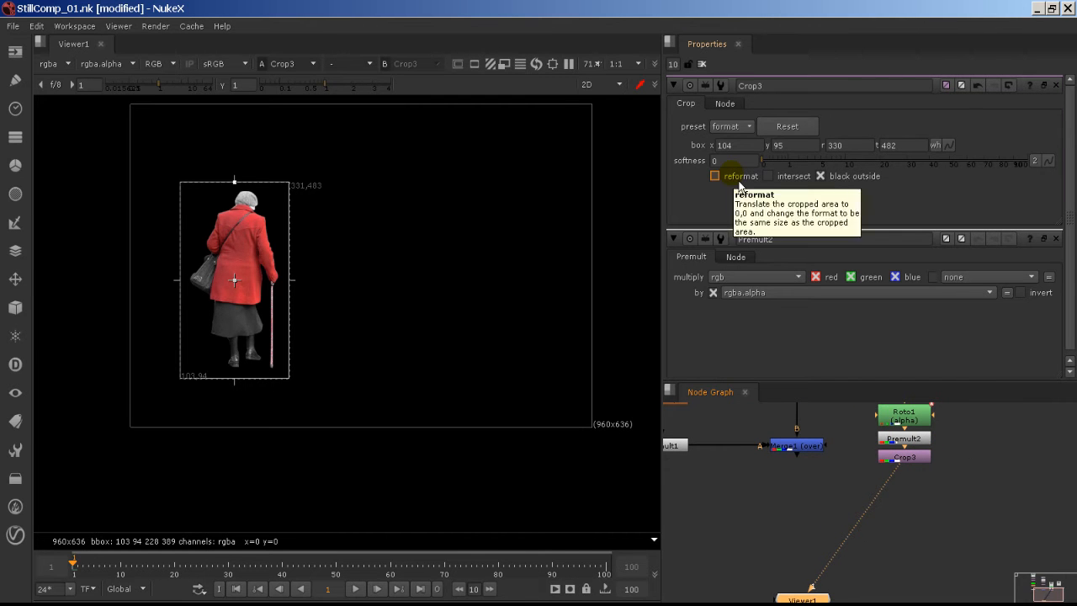
left_click(739, 181)
key("f")
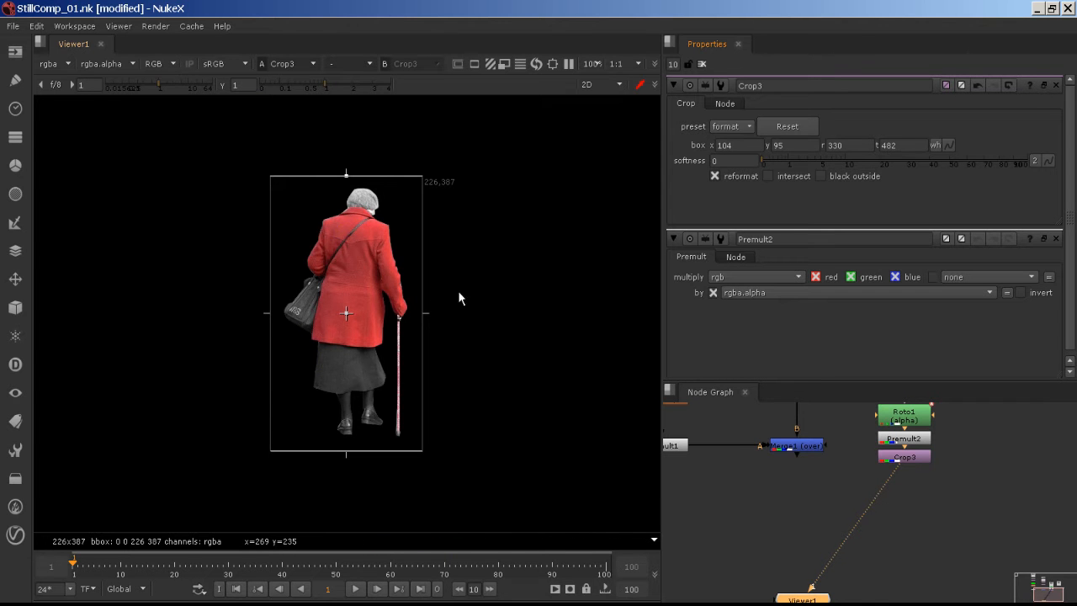
- Add a Merge node set to over after Crop3 and place it below Merge1
left_click(801, 450)
middle_click_drag(800, 450, 728, 417)
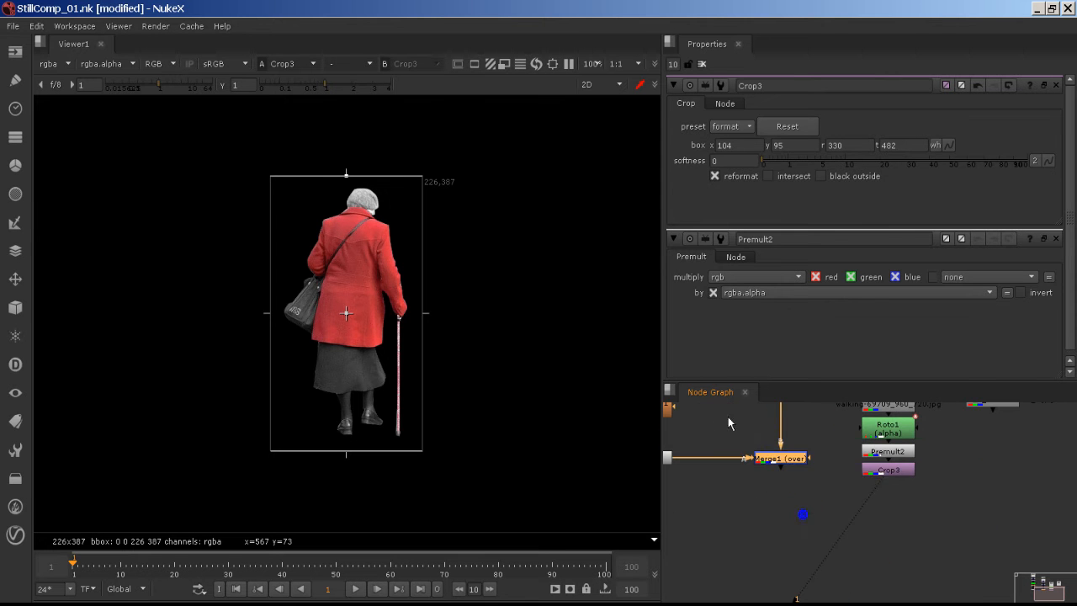
left_click(892, 477)
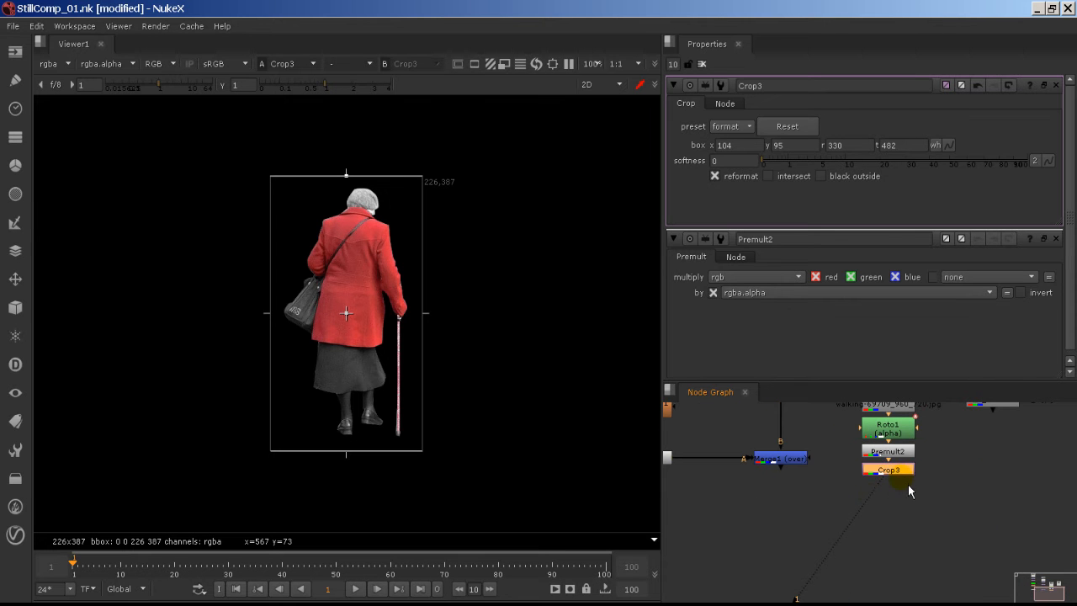
key("m")
left_click_drag(946, 473, 791, 548)
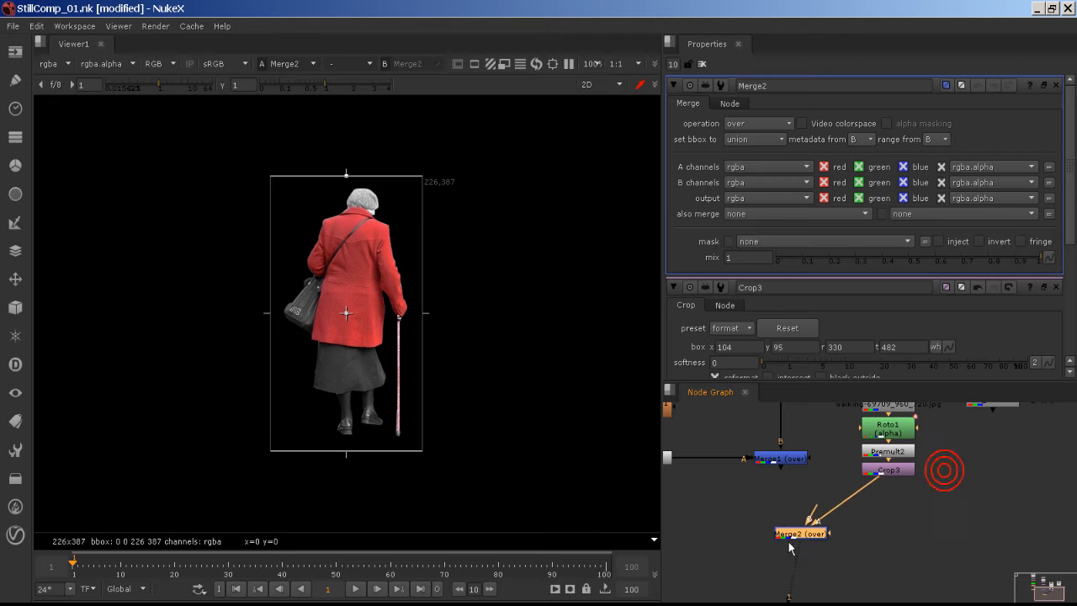
scroll(793, 545, "up", 1)
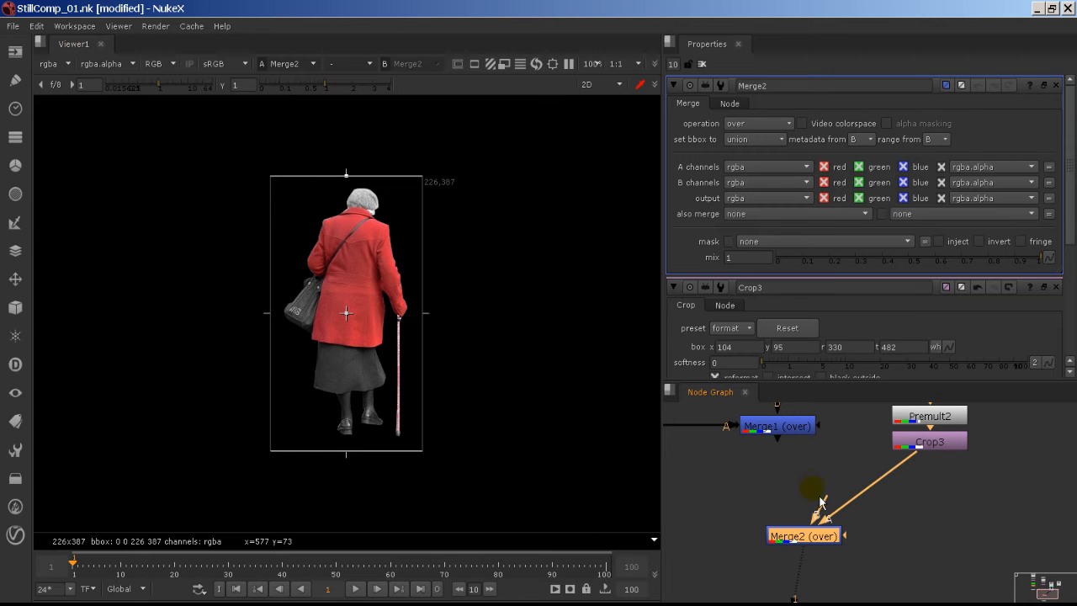
- Connect Merge1 as the background input of the new Merge and check the woman over the alley
left_click_drag(829, 511, 789, 503)
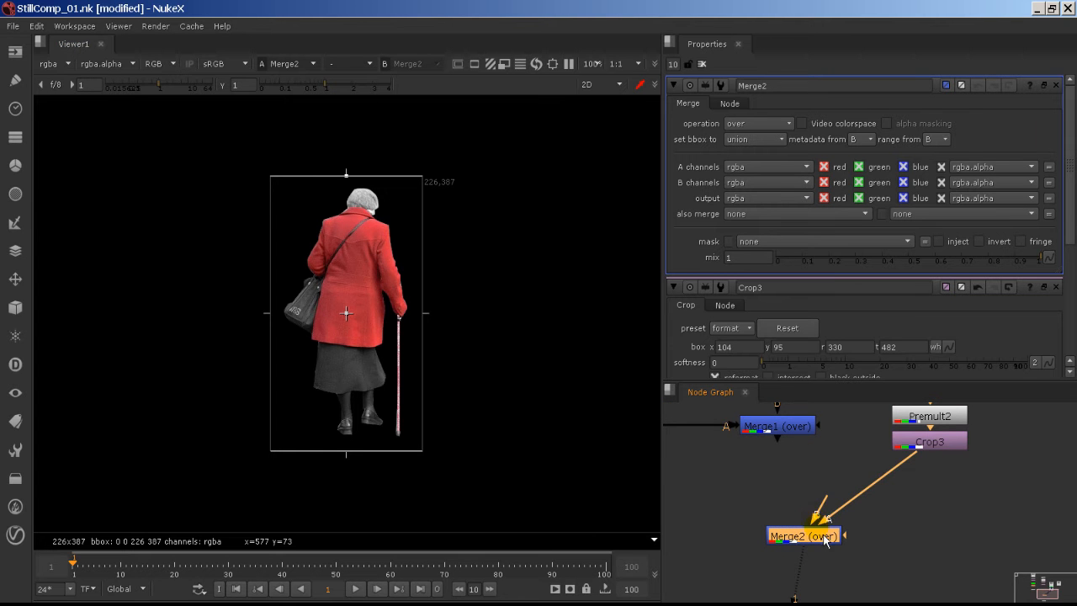
left_click_drag(824, 537, 794, 436)
left_click_drag(816, 531, 777, 519)
scroll(480, 376, "up", 3)
middle_click_drag(272, 329, 479, 390)
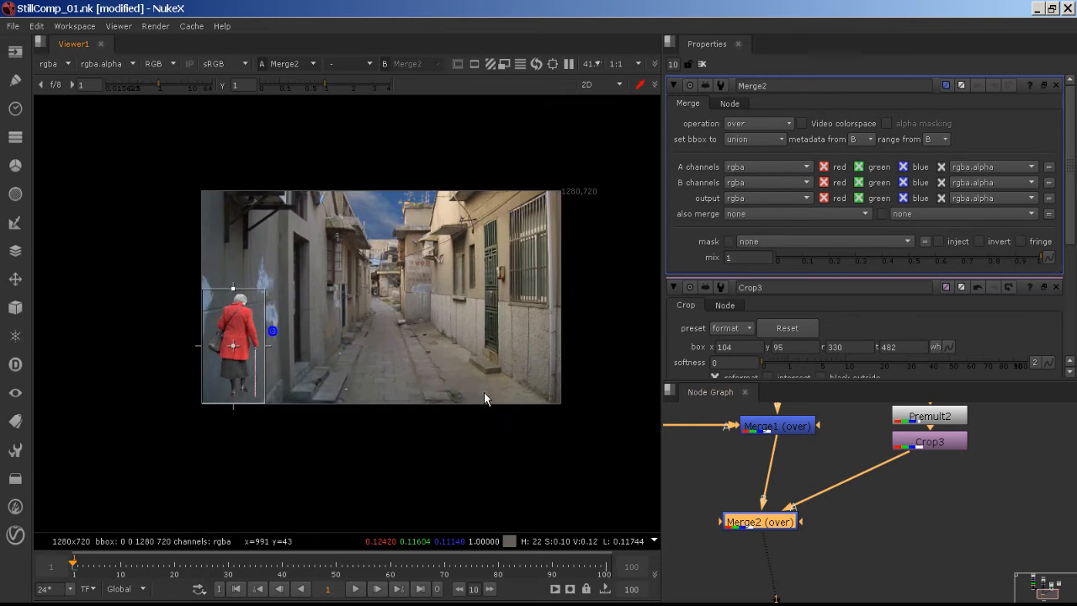
scroll(443, 382, "up", 3)
middle_click_drag(382, 346, 521, 346)
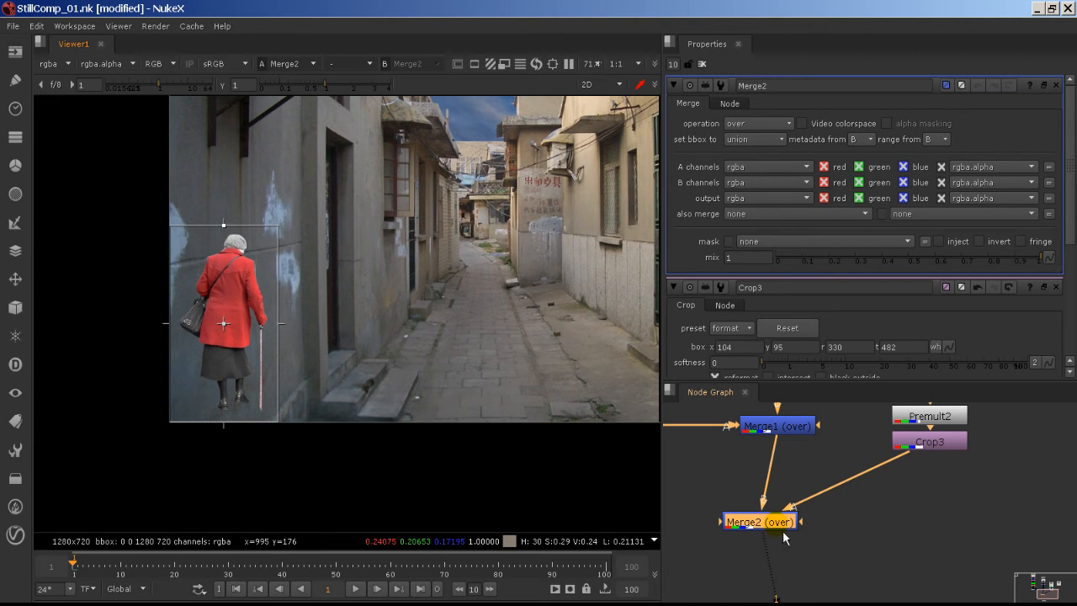
- Align Merge2 directly below Merge1 in the node graph and close all open node properties
left_click_drag(783, 533, 799, 531)
middle_click_drag(975, 480, 1009, 539)
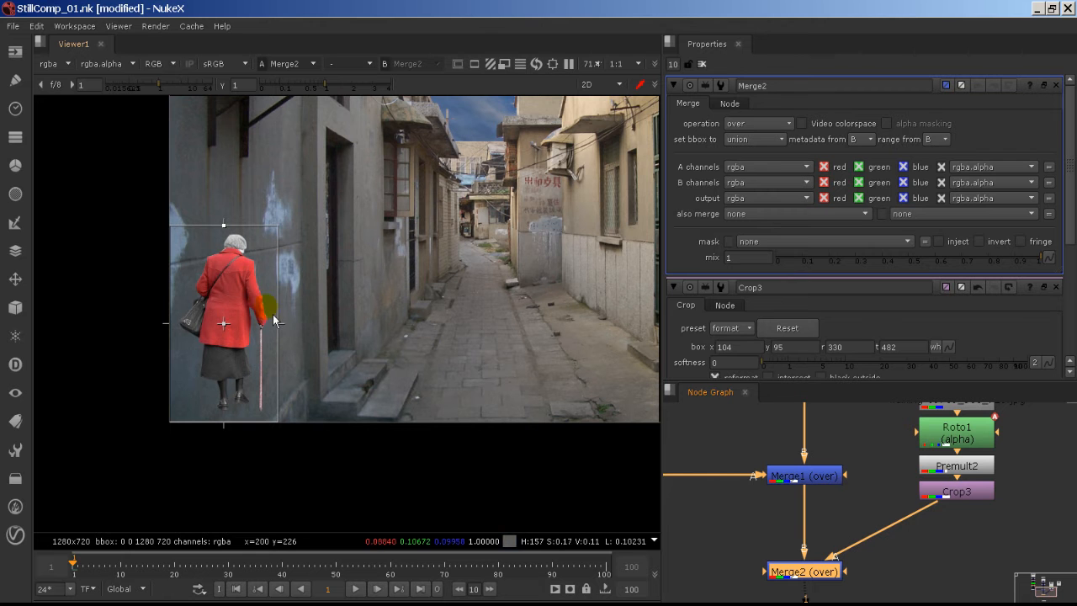
left_click(702, 64)
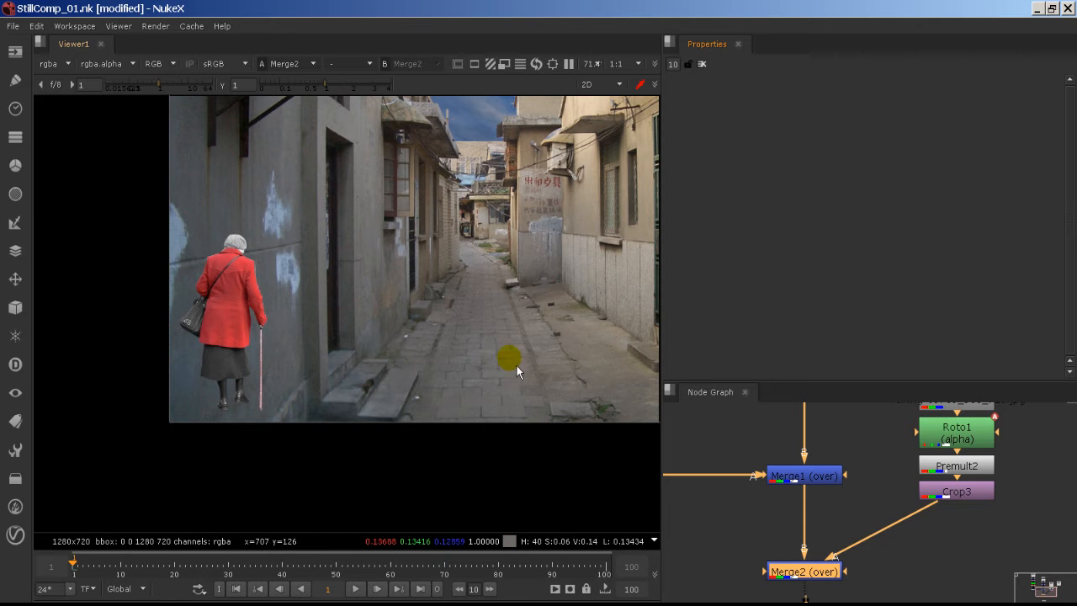
- Add a Transform node after Crop3 in the woman's branch, feeding Merge2
middle_click_drag(741, 419, 856, 504)
left_click(977, 473)
middle_click_drag(802, 473, 808, 534)
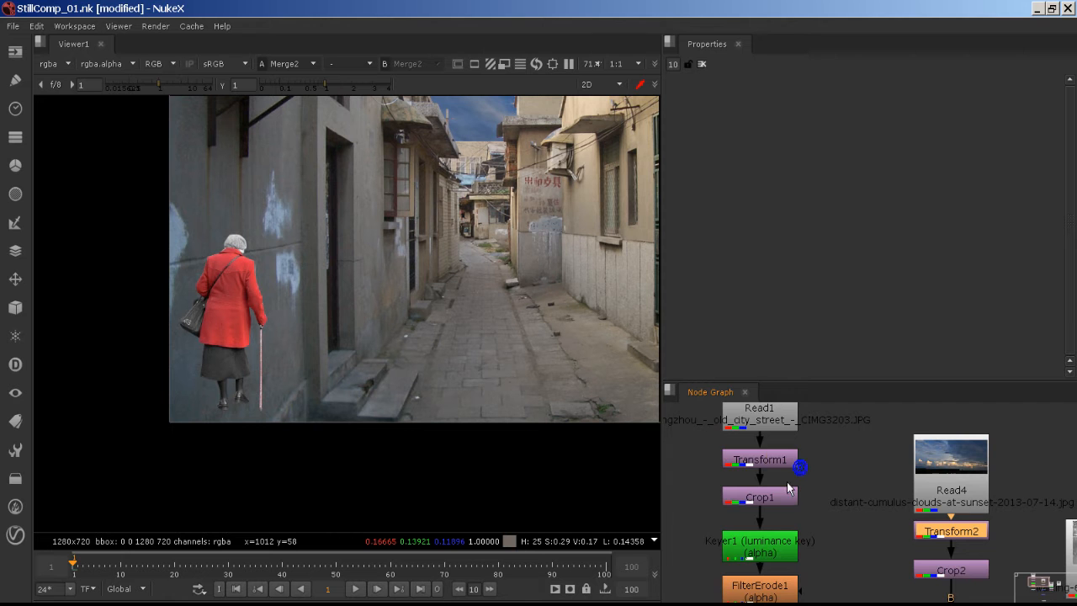
left_click(779, 457)
middle_click_drag(880, 531, 723, 401)
middle_click_drag(852, 493, 775, 446)
left_click(841, 491)
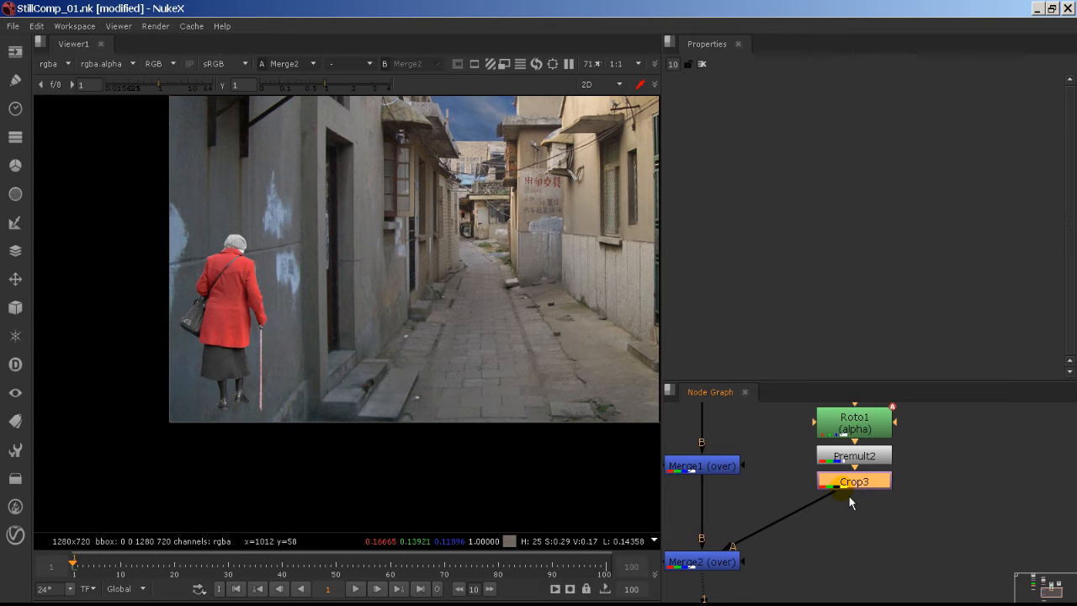
key("Tab")
type("tra")
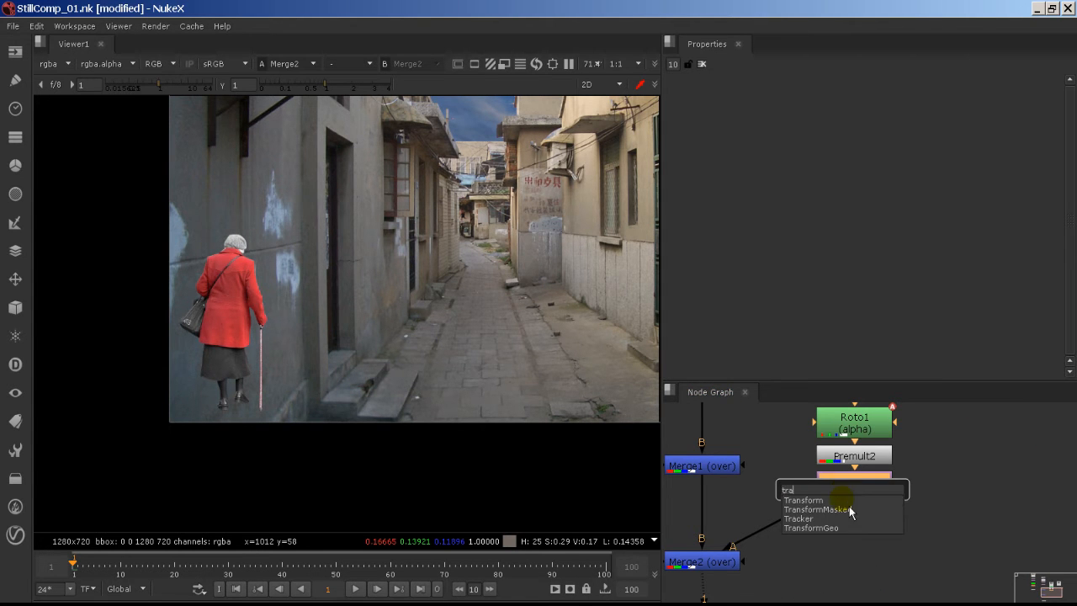
key("Return")
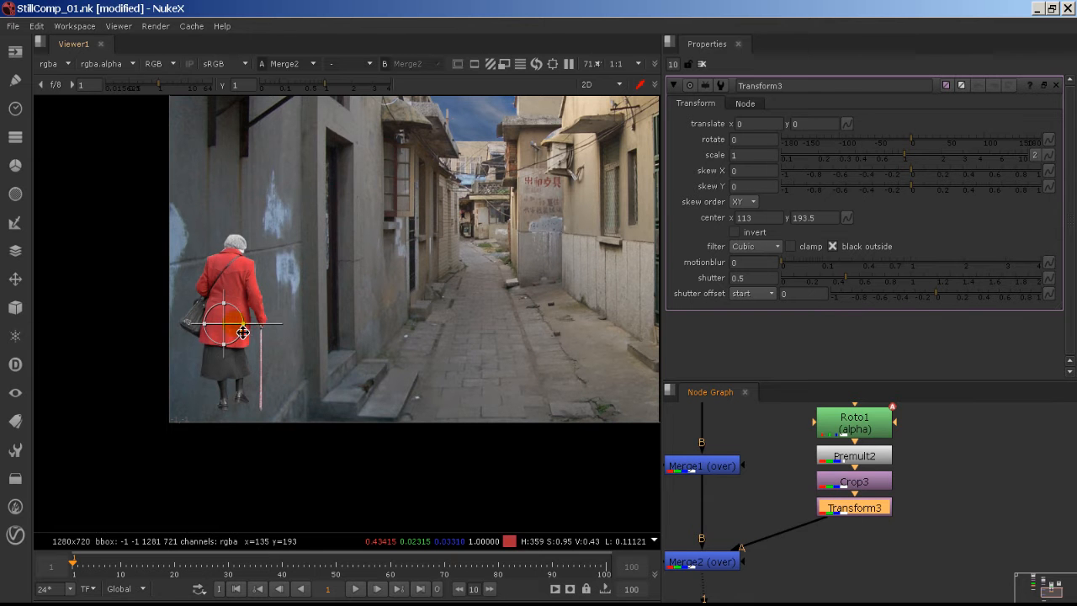
- Move the woman into the middle of the alley, to about translate x 596, y 168
left_click_drag(242, 332, 478, 248)
middle_click_drag(489, 282, 365, 389)
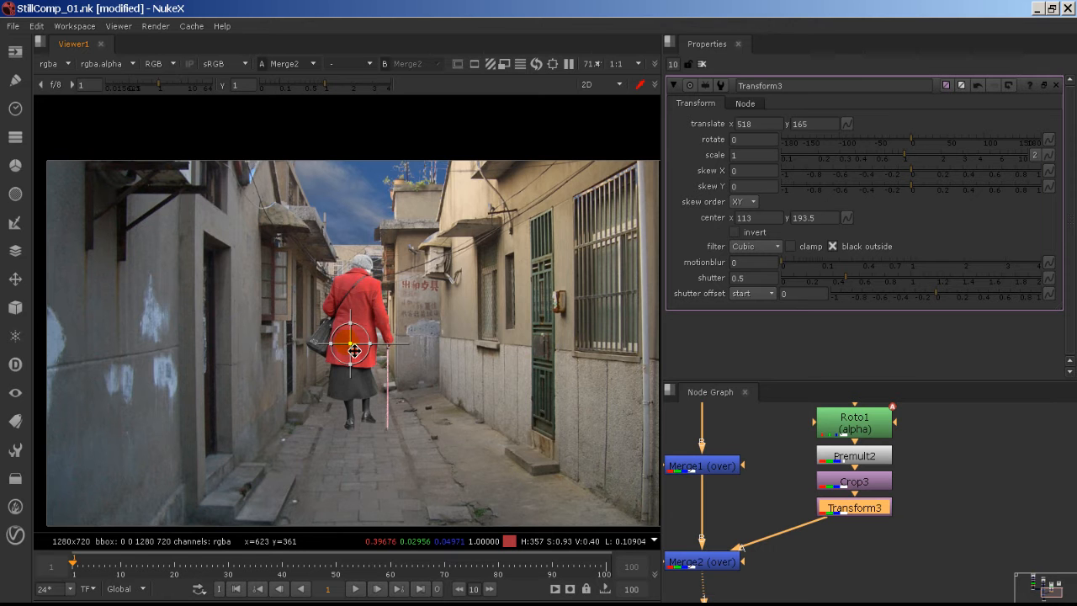
left_click_drag(354, 350, 391, 349)
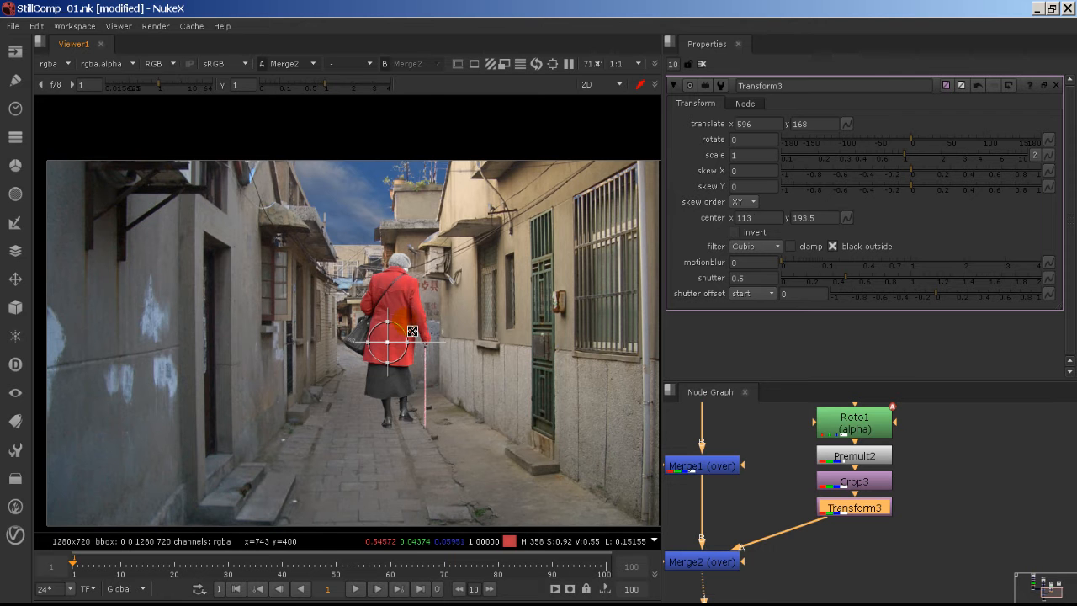
- Scale the woman down to 0.64 and reposition her on the paving at about translate x 529, y 169
left_click_drag(905, 161, 863, 160)
scroll(479, 264, "up", 4)
middle_click_drag(356, 364, 486, 210)
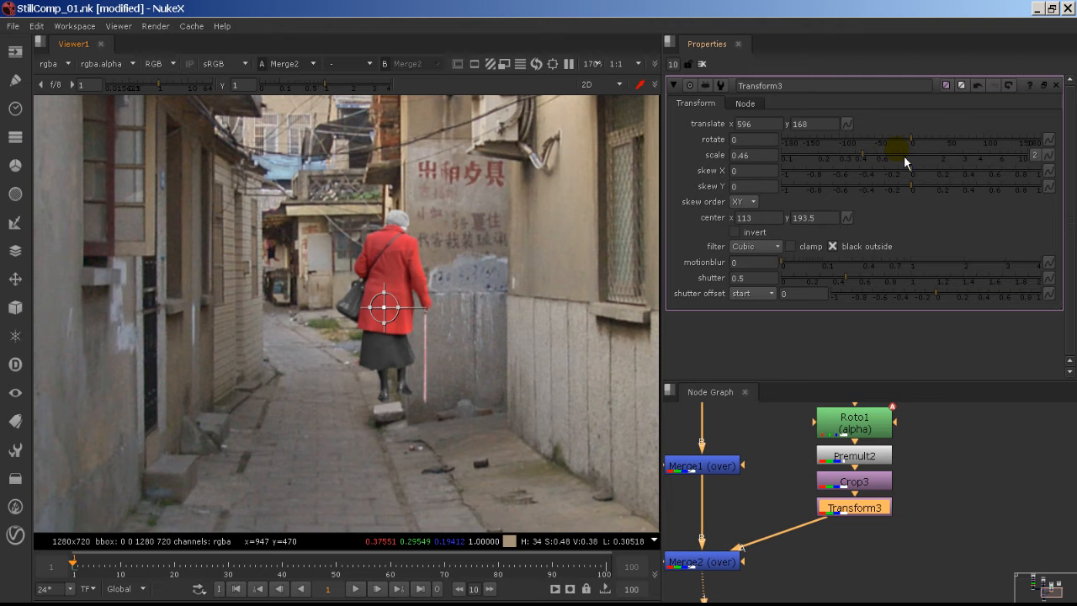
left_click_drag(904, 155, 886, 161)
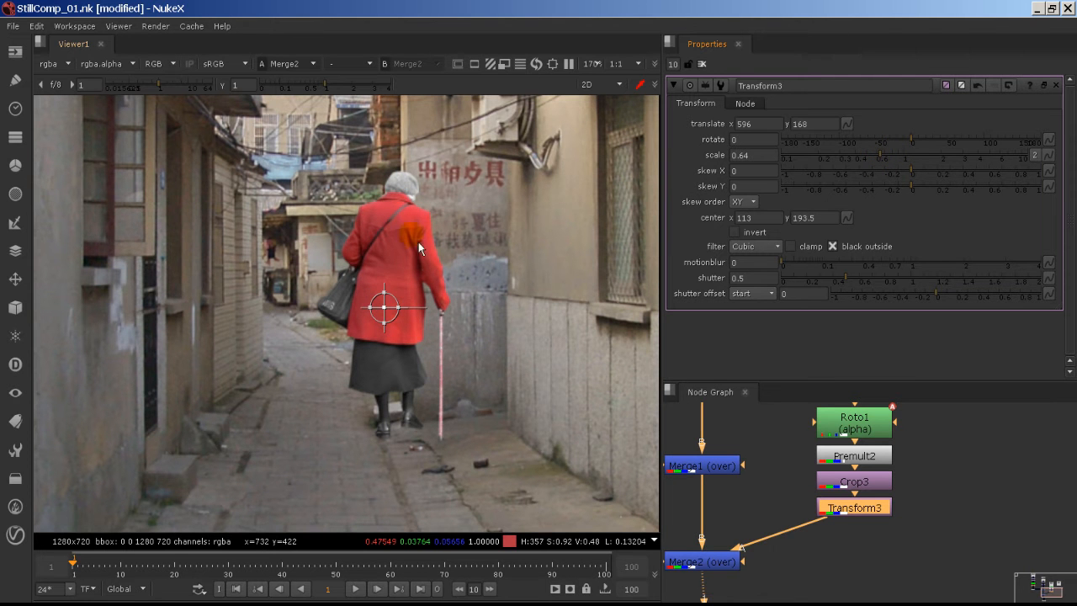
left_click_drag(393, 316, 308, 308)
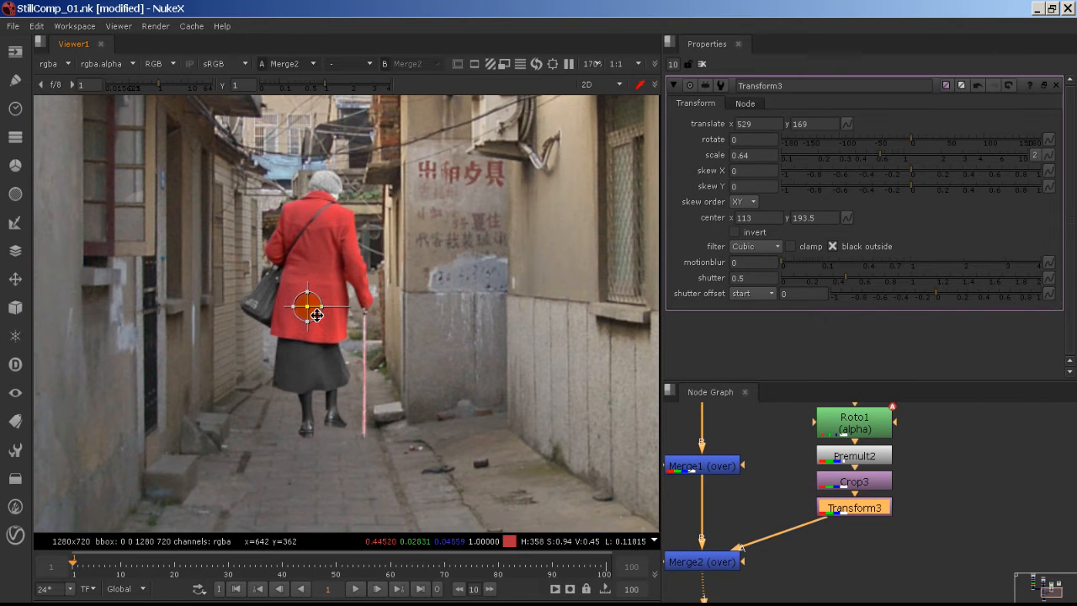
- Scale the woman to 0.255 and place her at the far end of the alley, at translate x 519.5, y 169
left_click_drag(881, 165, 831, 160)
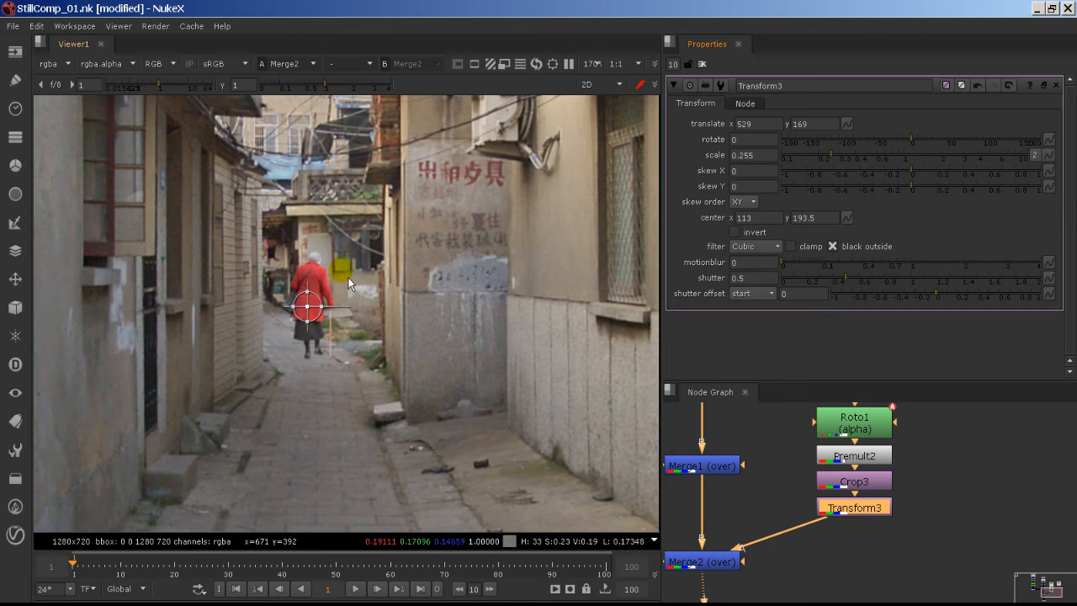
left_click_drag(311, 314, 298, 315)
scroll(363, 331, "down", 3)
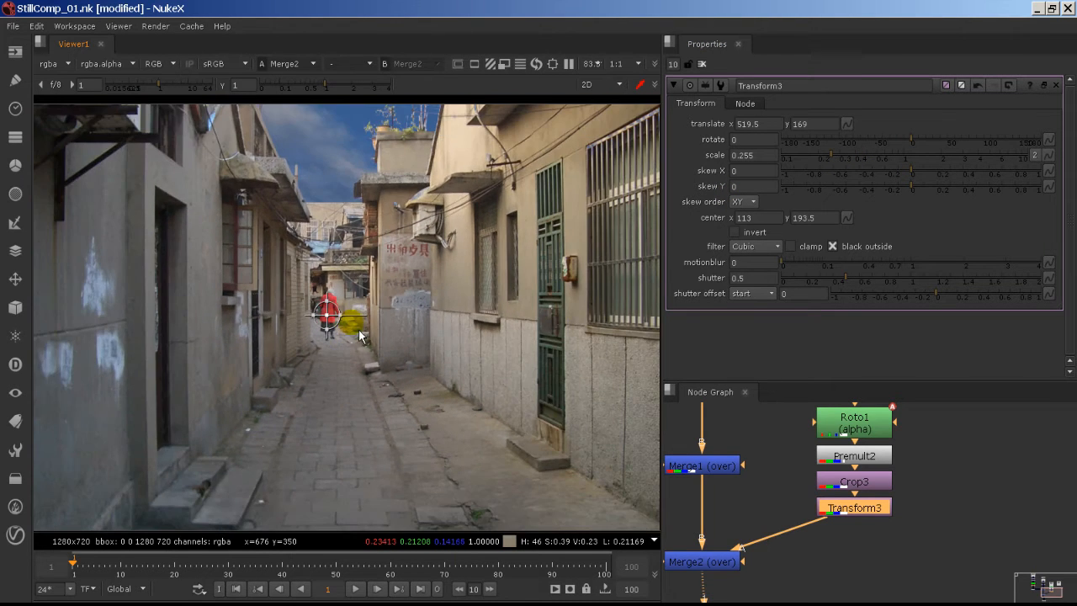
scroll(352, 330, "up", 5)
scroll(351, 334, "up", 2)
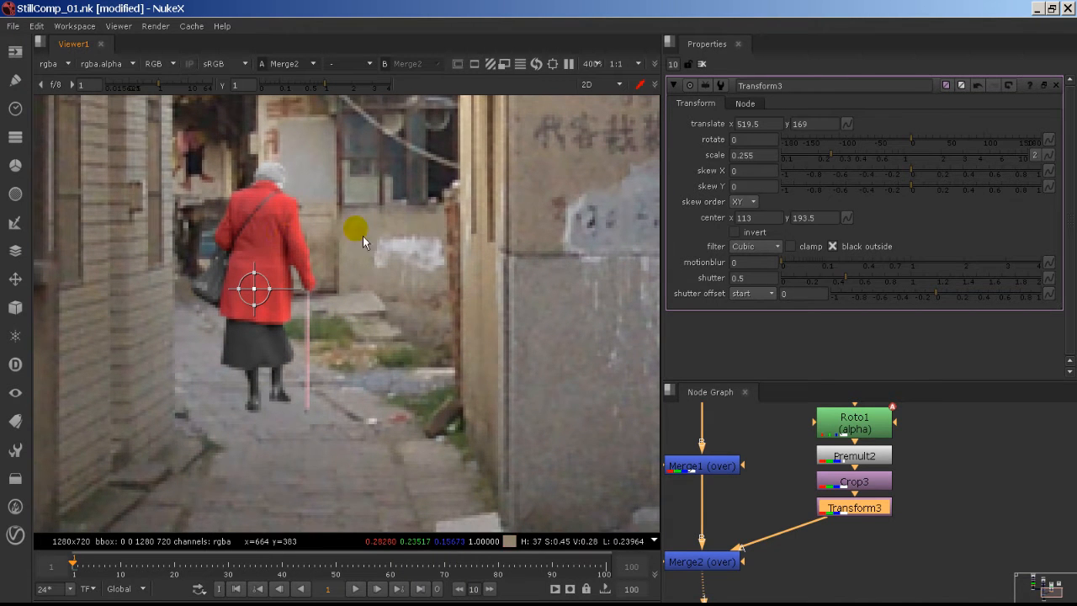
scroll(412, 244, "down", 6)
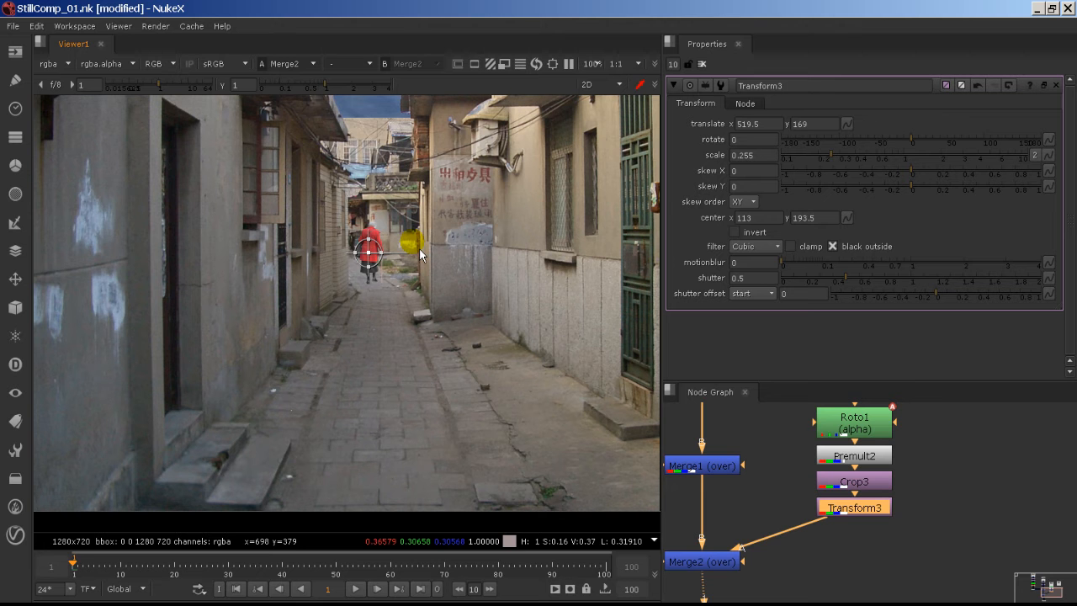
scroll(471, 183, "up", 4)
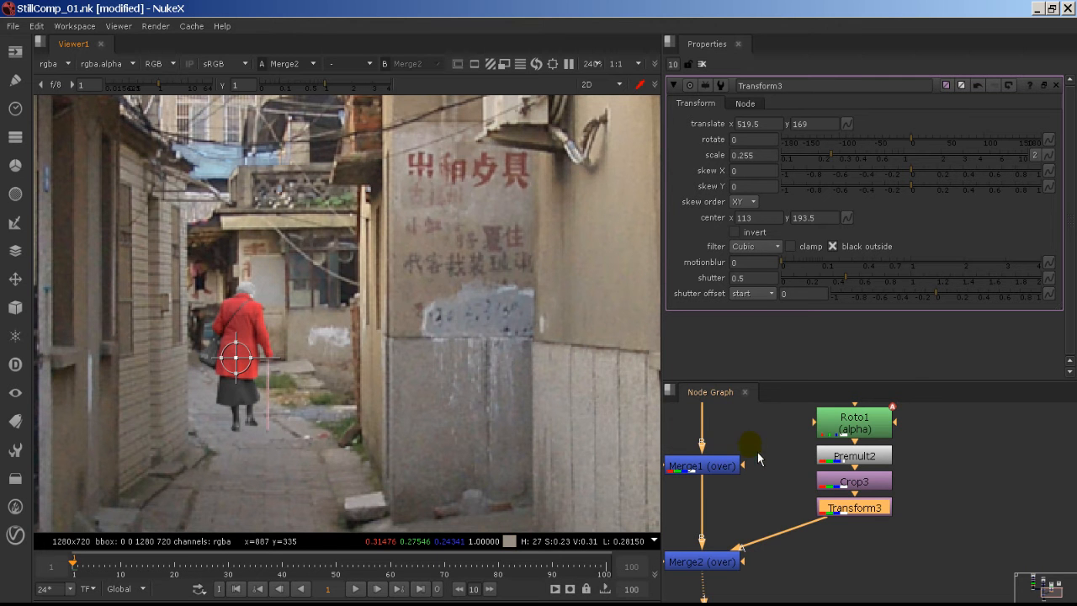
- Deselect the Transform node, close its properties and check the whole composite without the transform handles
left_click(926, 526)
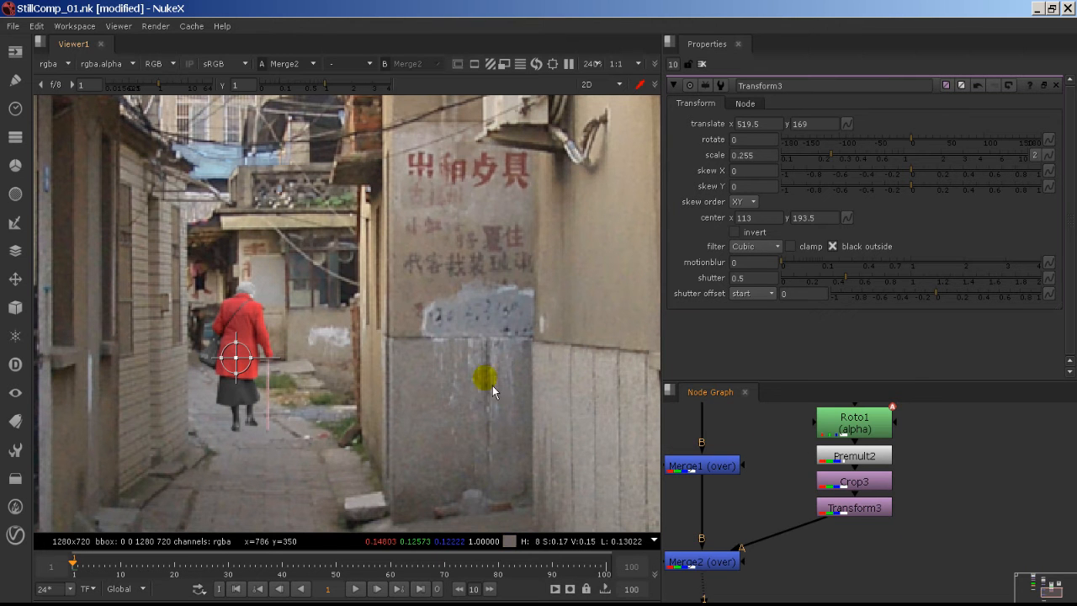
left_click(703, 64)
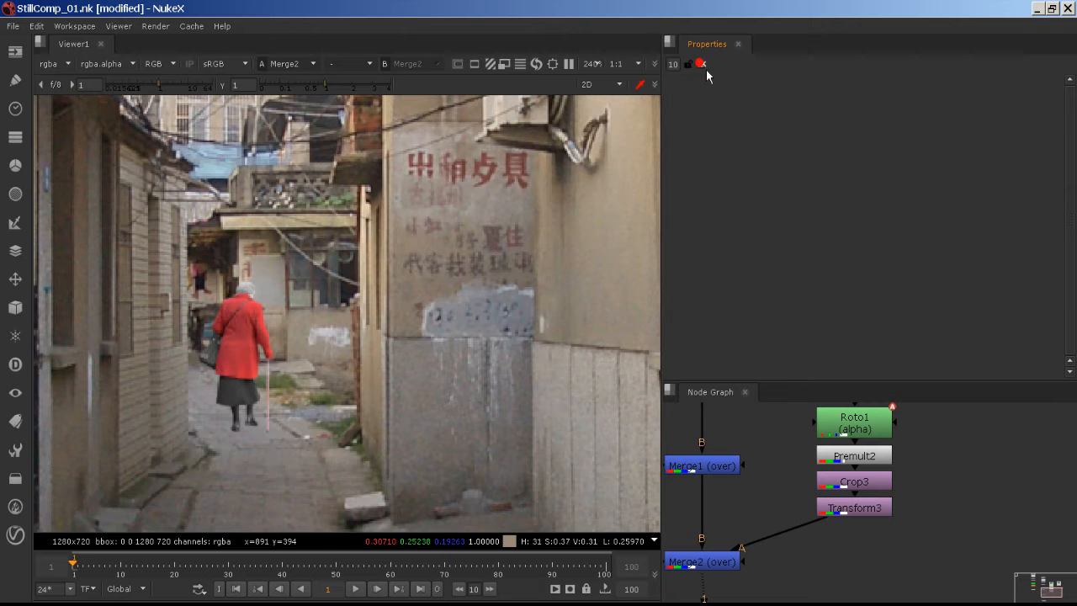
scroll(466, 294, "down", 5)
scroll(485, 344, "down", 1)
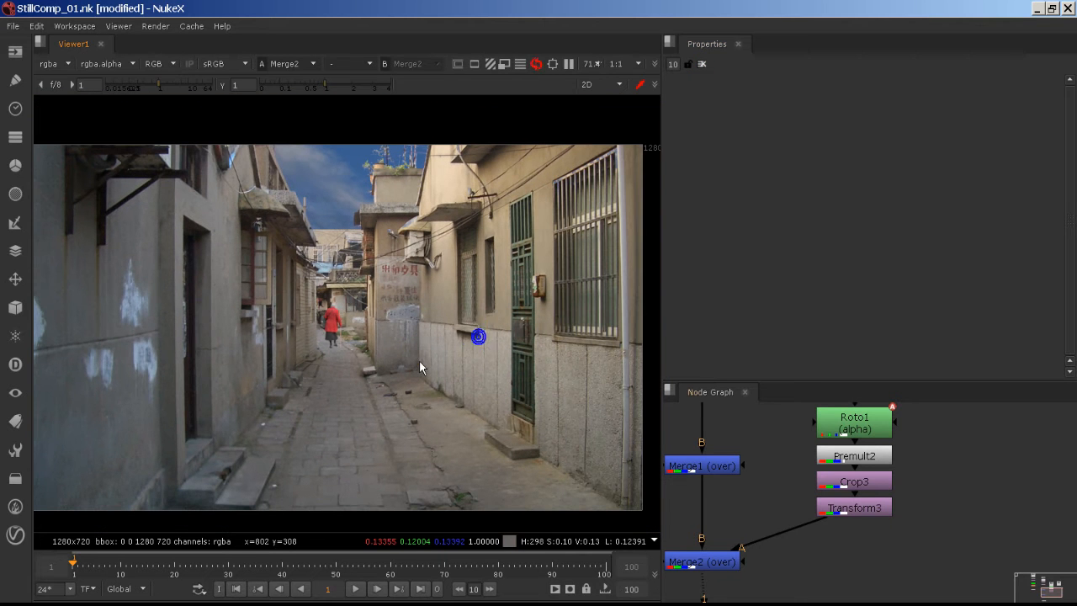
- View the outputs of Crop1, Merge1 and Merge2 in turn to review how the composite builds up
middle_click_drag(738, 491, 939, 490)
scroll(913, 497, "down", 1)
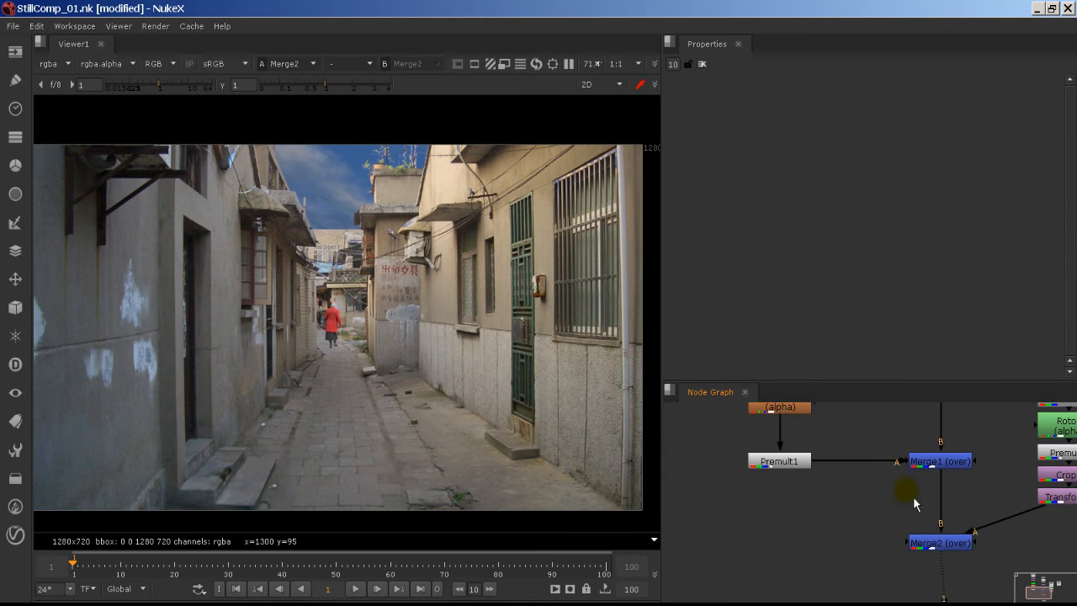
middle_click_drag(849, 466, 858, 564)
left_click(787, 423)
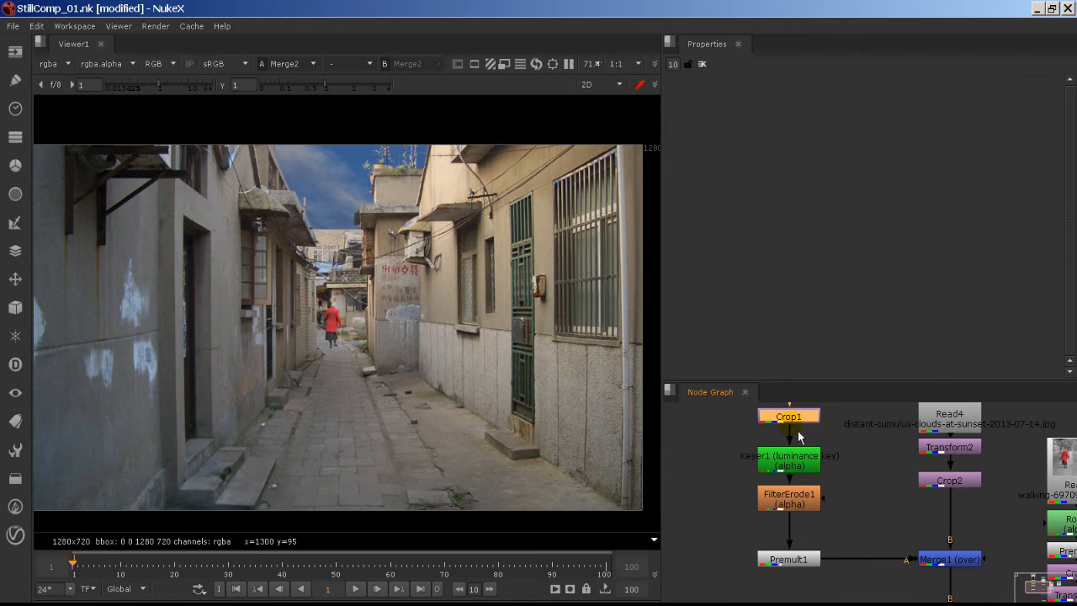
key("1")
left_click(878, 480)
middle_click_drag(966, 534, 877, 523)
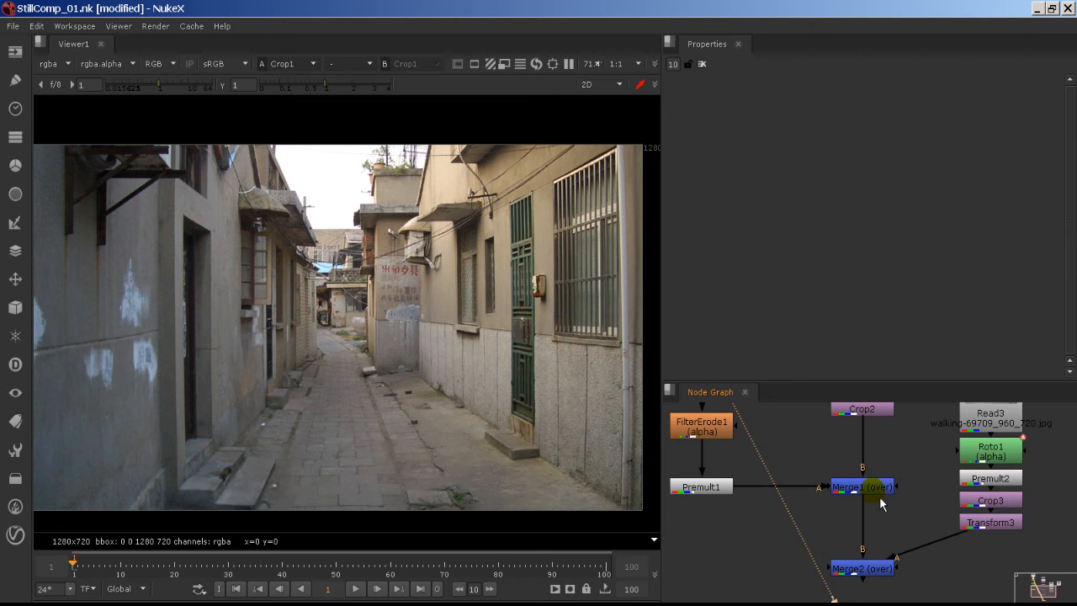
left_click(879, 492)
key("1")
left_click(883, 570)
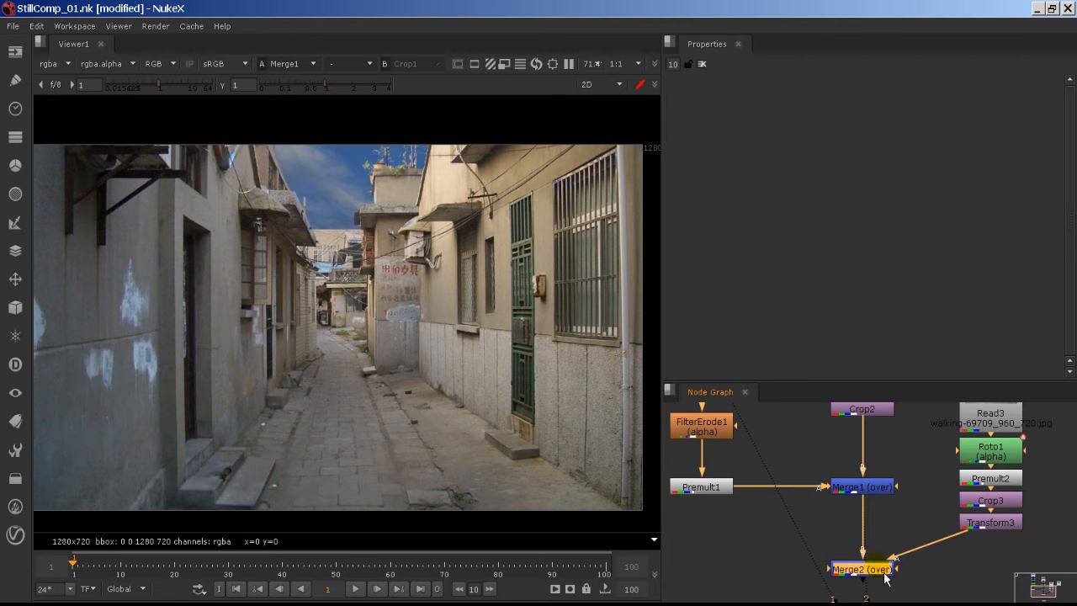
key("1")
left_click(885, 579)
- Switch the viewer between the Merge1 and Merge2 results to compare the alley without and with the woman
left_click(796, 533)
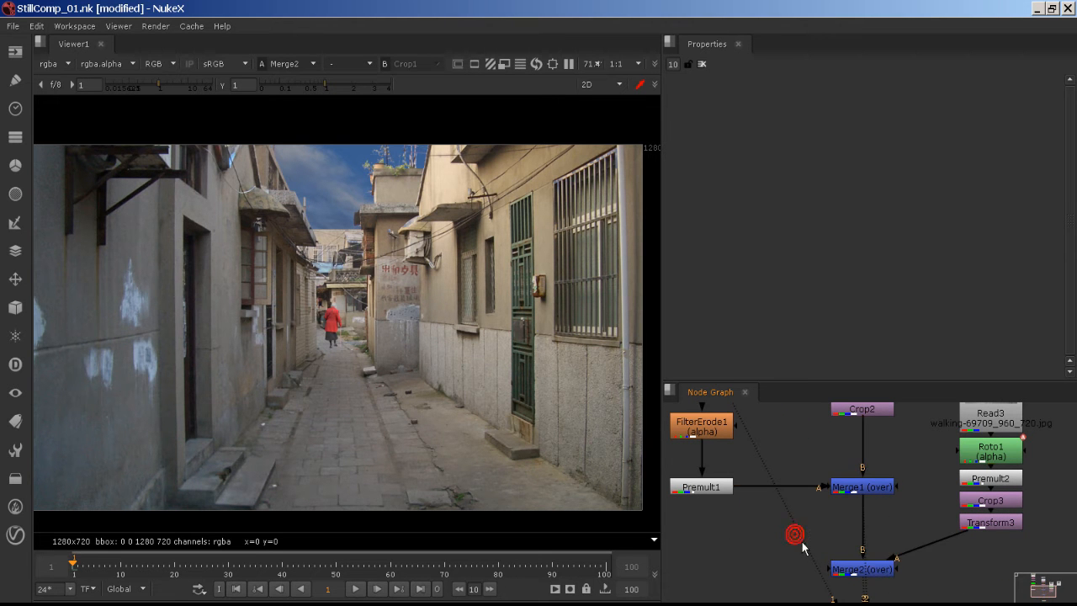
key("1")
key("2")
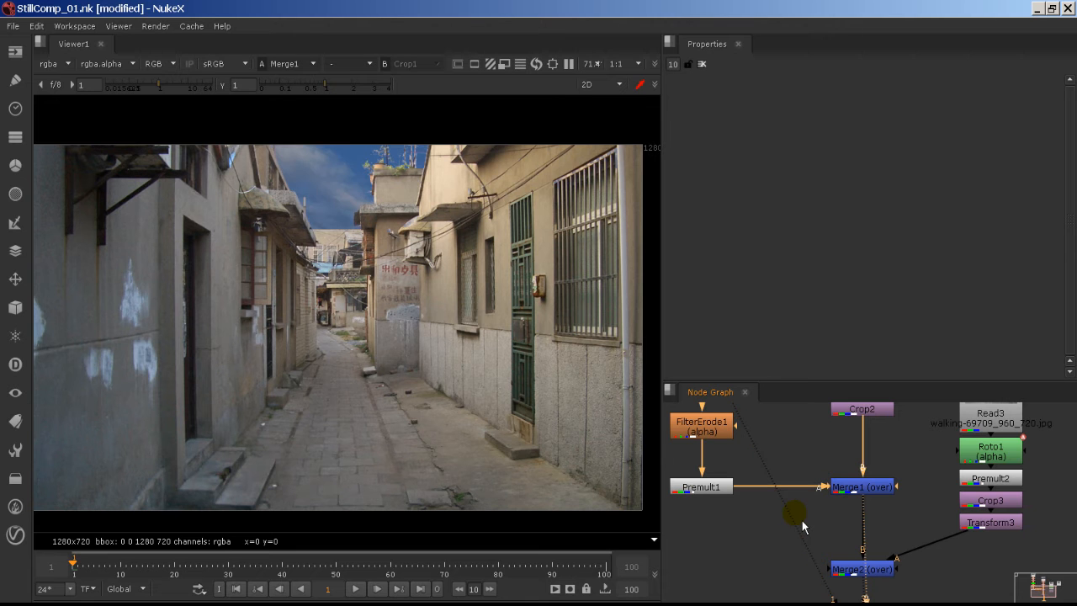
key("3")
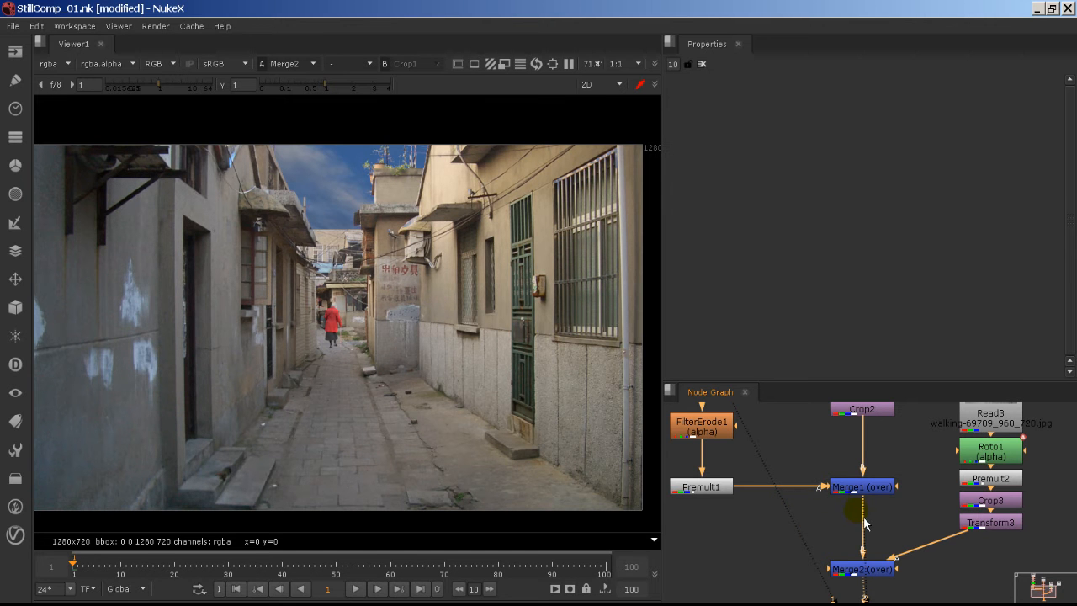
- Arrange Viewer1 below Merge2, leaving Merge2 as its only connected input
middle_click_drag(847, 542, 842, 479)
middle_click_drag(880, 595, 877, 560)
left_click_drag(865, 556, 863, 478)
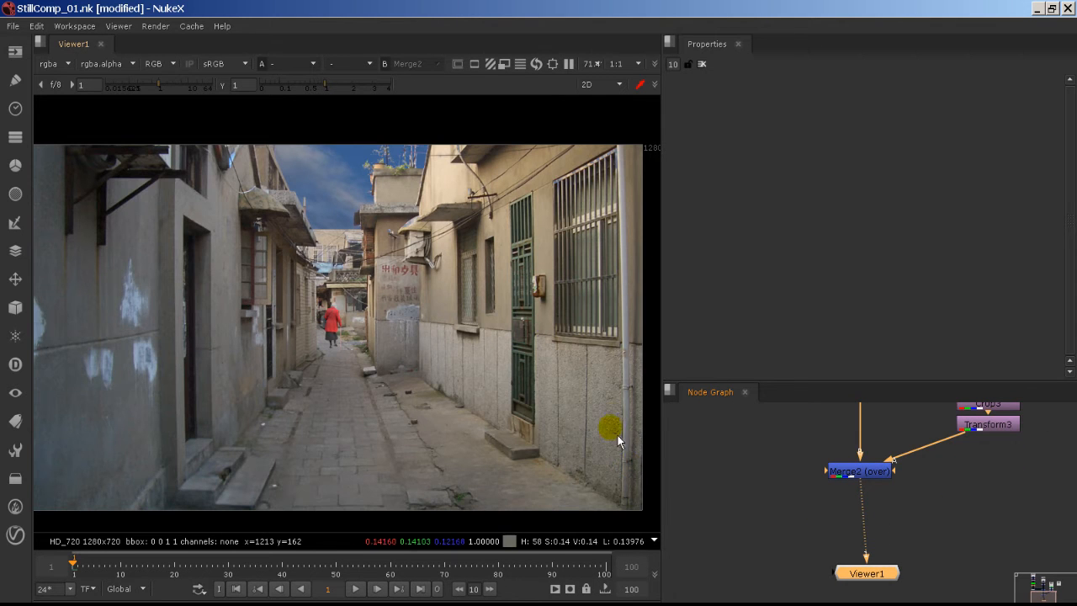
middle_click_drag(934, 515, 904, 531)
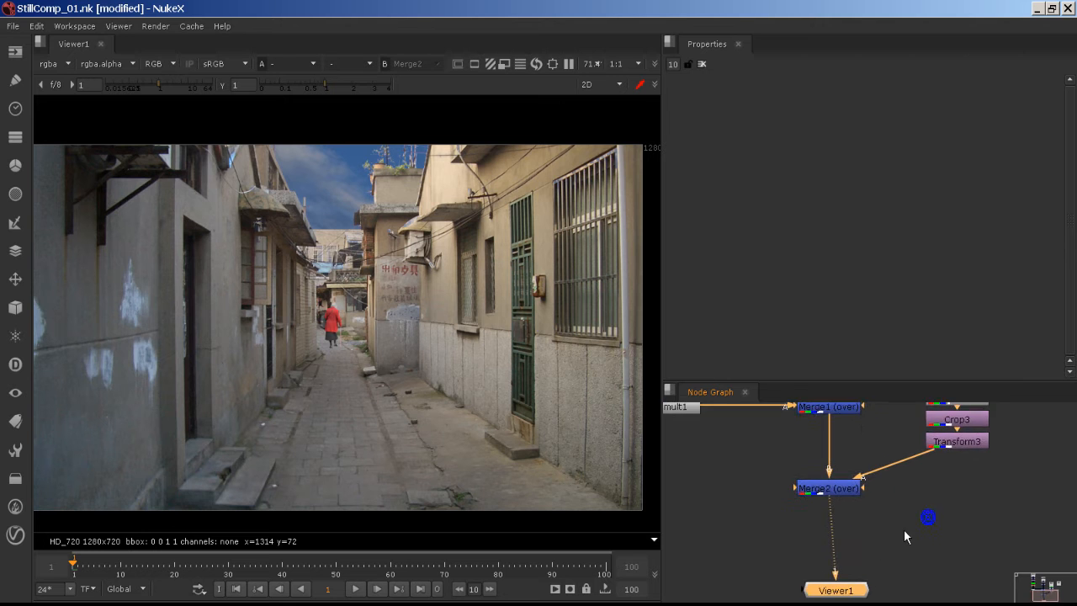
- Show the child photo from Read2 in the viewer and move its node slightly away from the woman's branch
middle_click_drag(968, 487, 857, 520)
middle_click_drag(964, 423, 865, 534)
left_click(876, 469)
key("1")
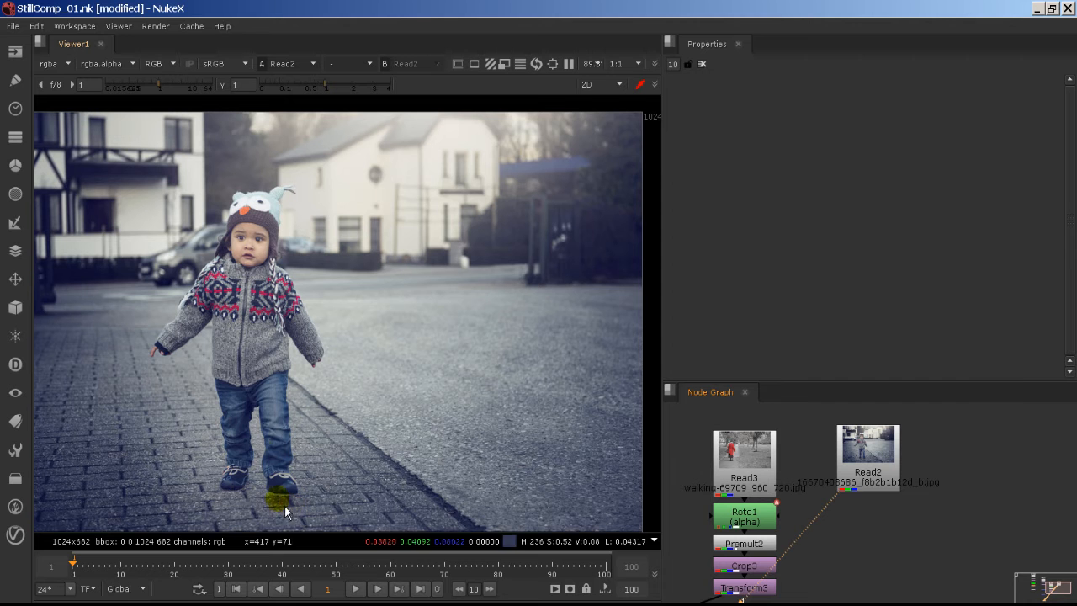
left_click_drag(858, 493, 890, 497)
right_click(857, 553)
left_click(818, 544)
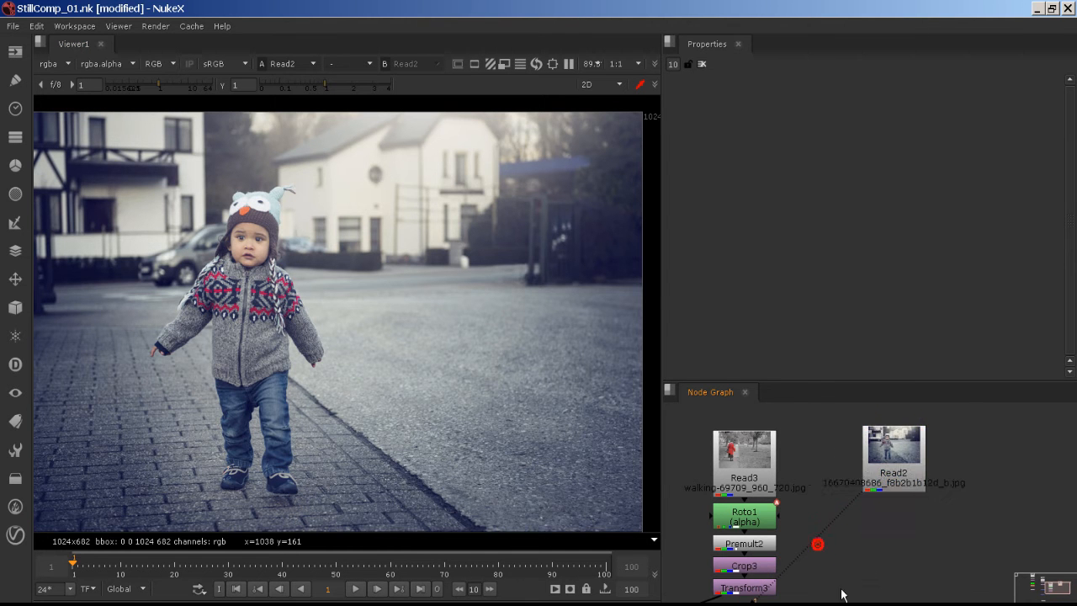
- Select the Roto1, Premult2, Crop3 and Transform3 nodes of the woman's branch to review their order
middle_click_drag(800, 546, 846, 511)
left_click_drag(834, 461, 759, 575)
middle_click_drag(734, 578, 873, 531)
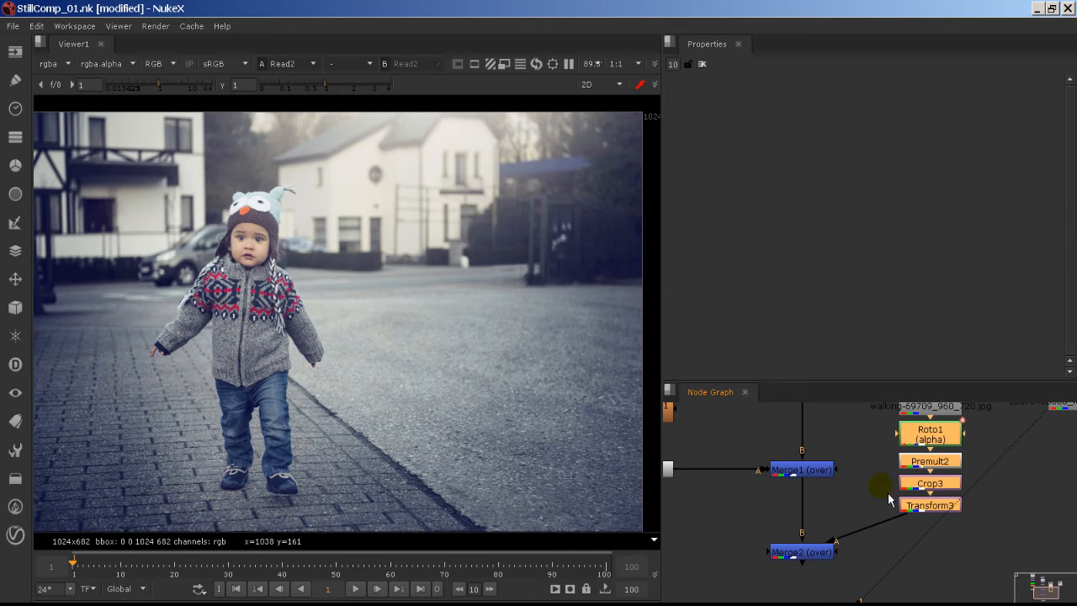
- Maximize the node graph and review the street branch from Read1 and the sky branch from Read4 by selecting each one
key("space")
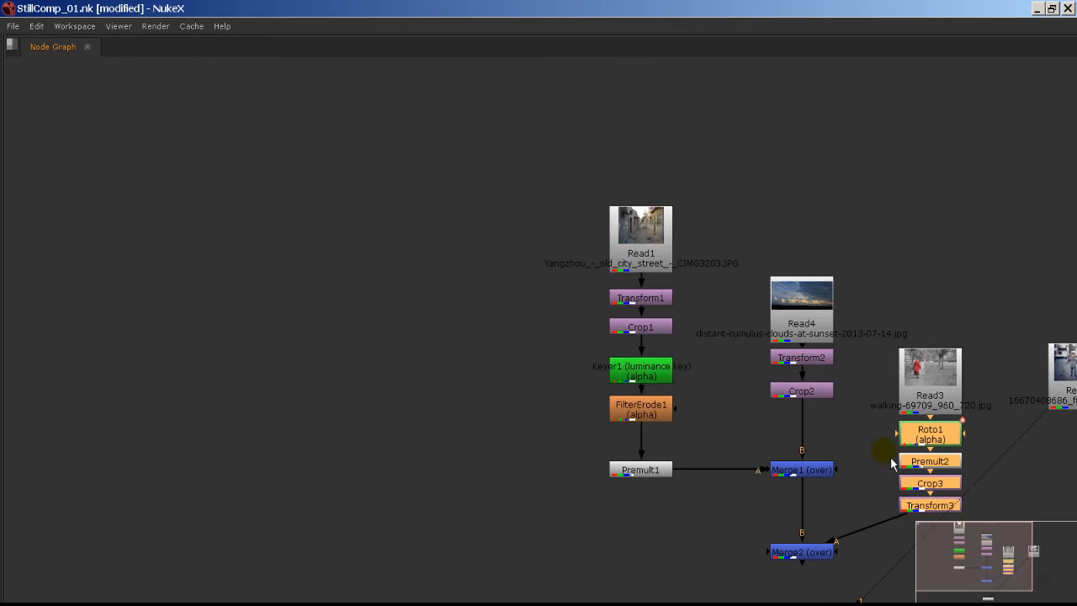
middle_click_drag(680, 361, 410, 260)
middle_click_drag(370, 313, 375, 369)
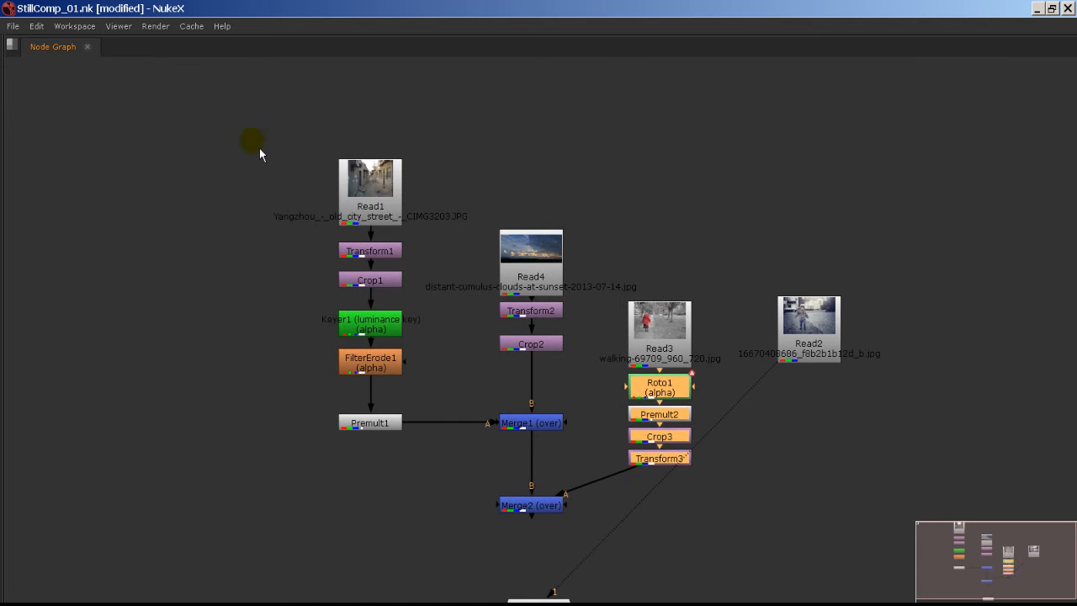
left_click_drag(251, 105, 442, 465)
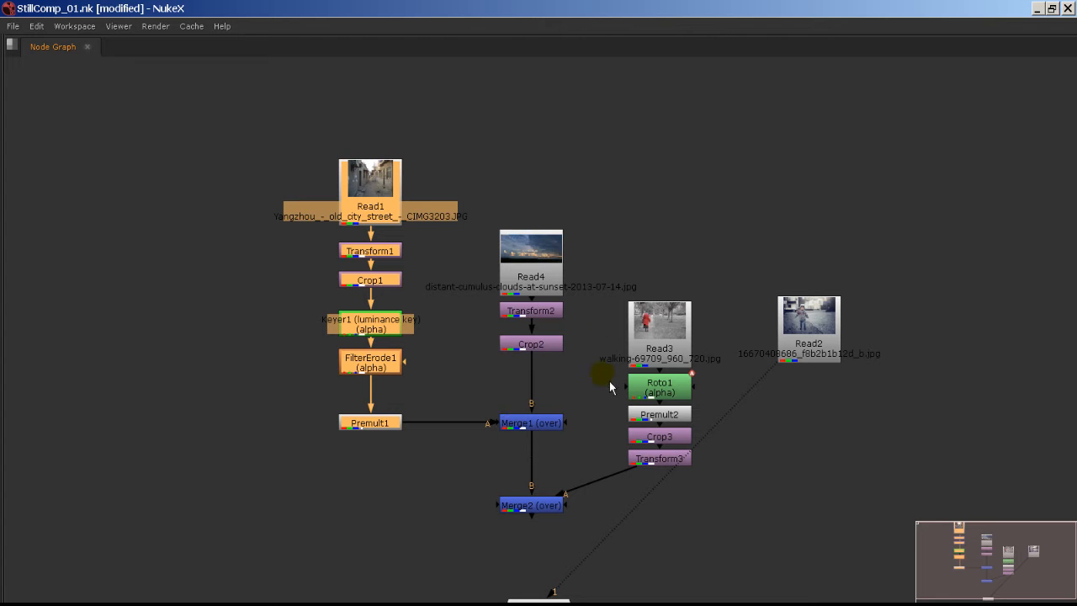
left_click_drag(592, 197, 457, 404)
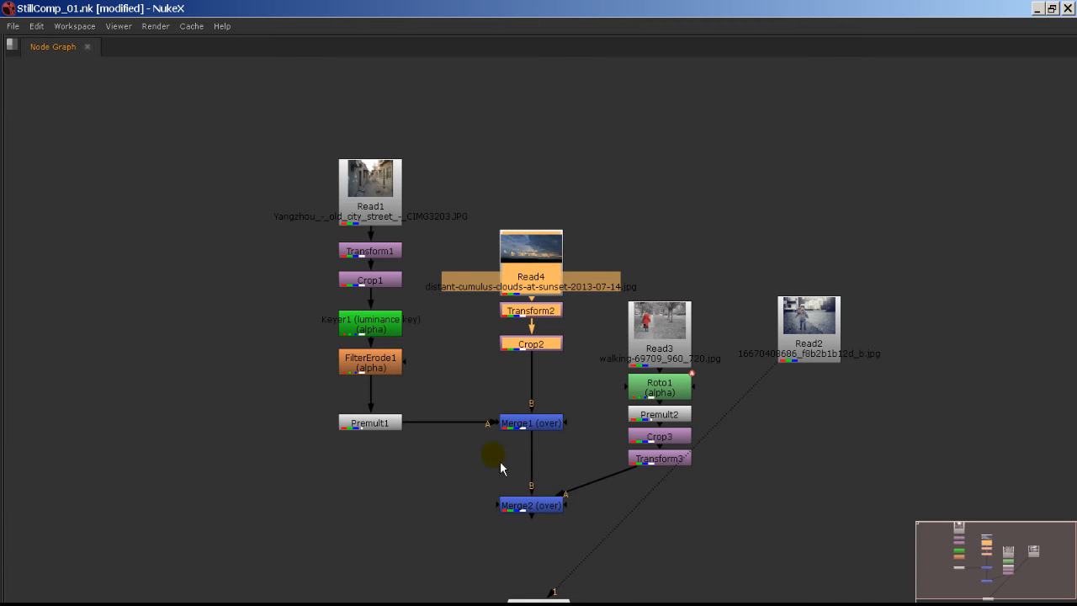
- Move the sky branch of Read4, Transform2 and Crop2 to the outer side of the street branch, and stack the street branch directly above Merge1
left_click_drag(580, 212, 501, 366)
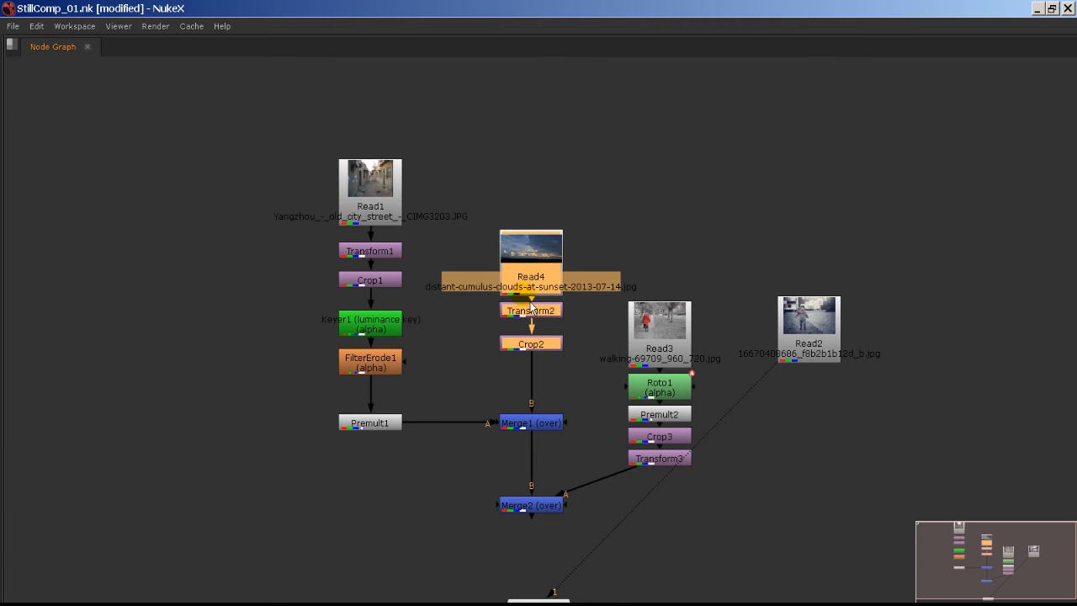
left_click_drag(543, 255, 284, 367)
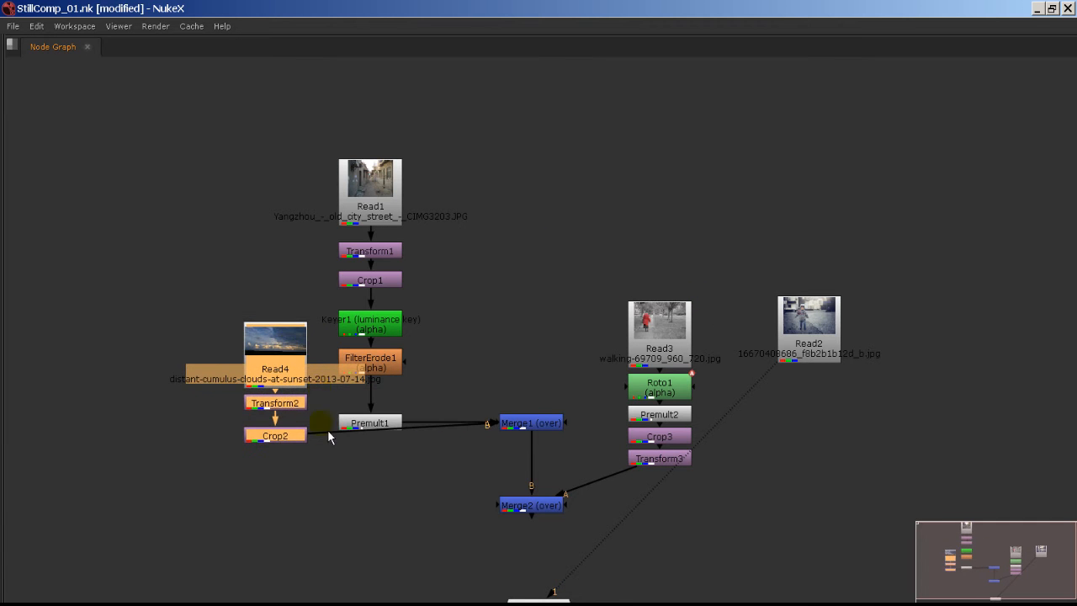
left_click_drag(331, 465, 436, 101)
left_click_drag(361, 185, 539, 153)
middle_click_drag(608, 298, 595, 244)
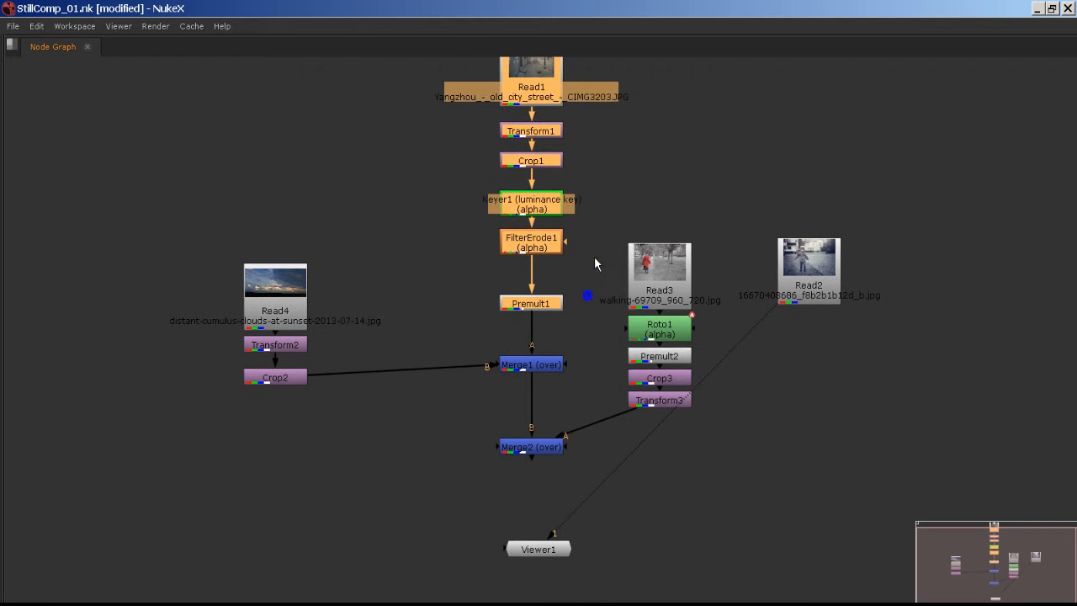
- Move the woman's branch from Read3 to the far side of the sky branch, and bring the sky branch closer to Merge1
left_click_drag(596, 213, 722, 493)
left_click(665, 286)
left_click_drag(665, 284, 201, 331)
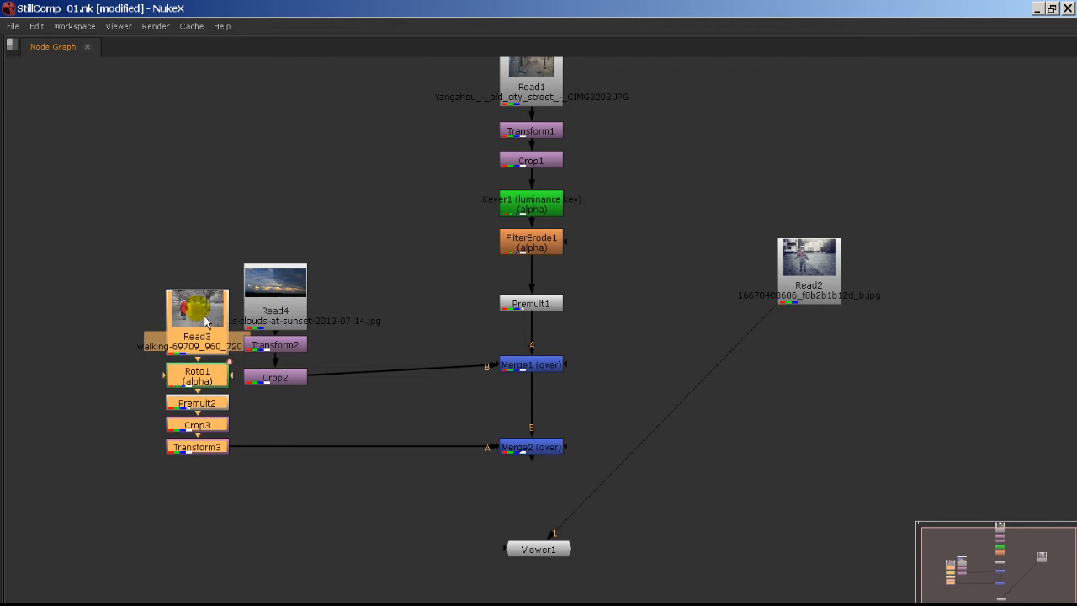
left_click_drag(367, 237, 225, 412)
left_click_drag(282, 321, 406, 307)
- Review the street and sky branches by selecting them, and shift the woman's branch closer to the sky branch
middle_click_drag(434, 268, 343, 344)
left_click_drag(398, 95, 510, 212)
left_click_drag(404, 294, 291, 484)
left_click_drag(197, 349, 30, 569)
left_click_drag(123, 424, 190, 424)
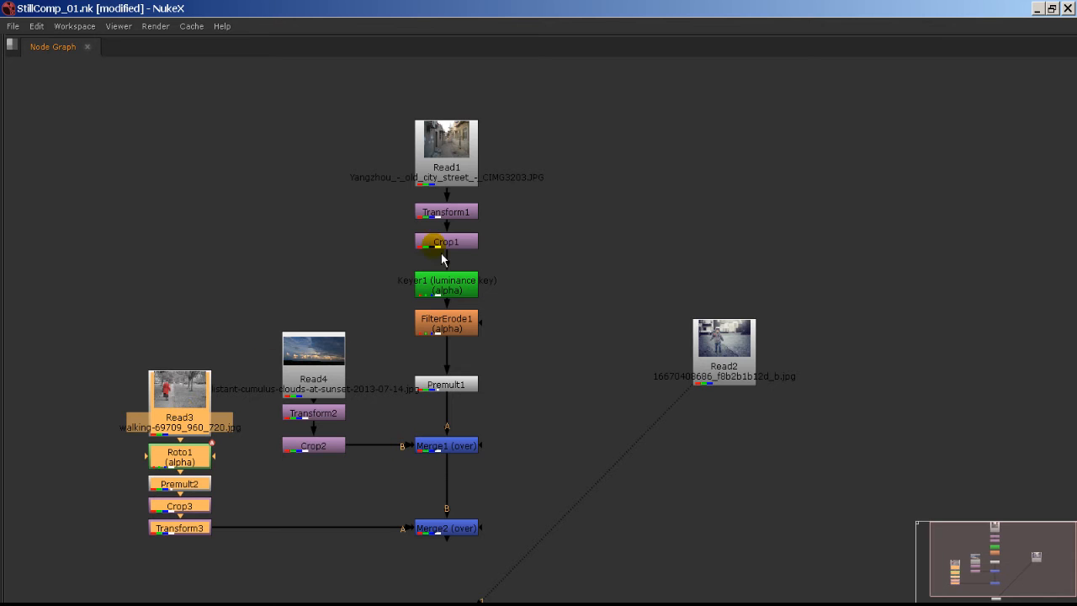
- Place the child's Read2 node beneath the woman's branch and reposition Viewer1 below Merge2
middle_click_drag(503, 416, 534, 300)
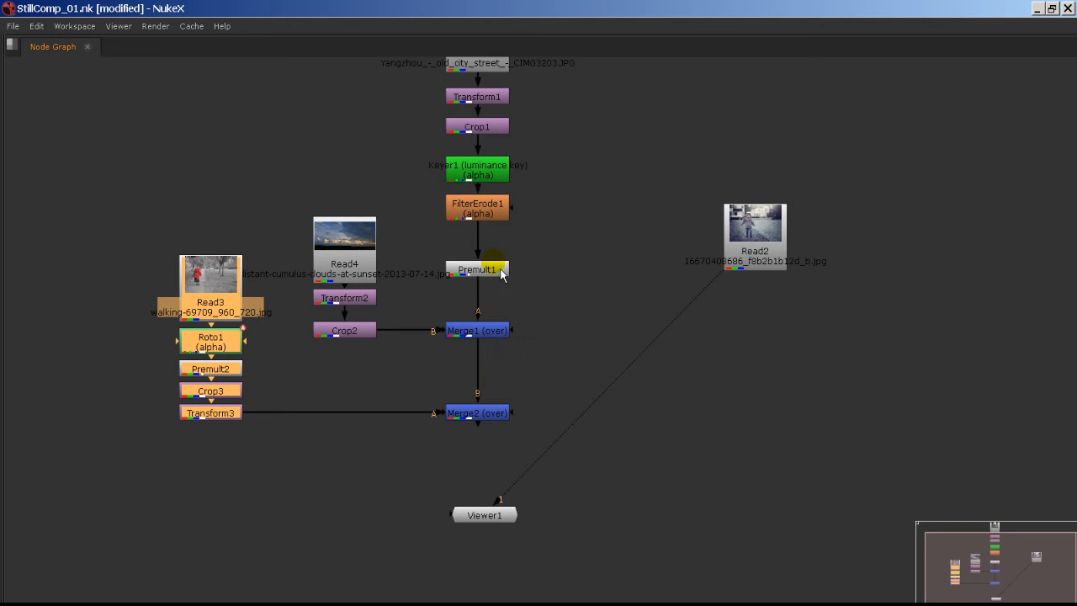
middle_click_drag(530, 236, 532, 350)
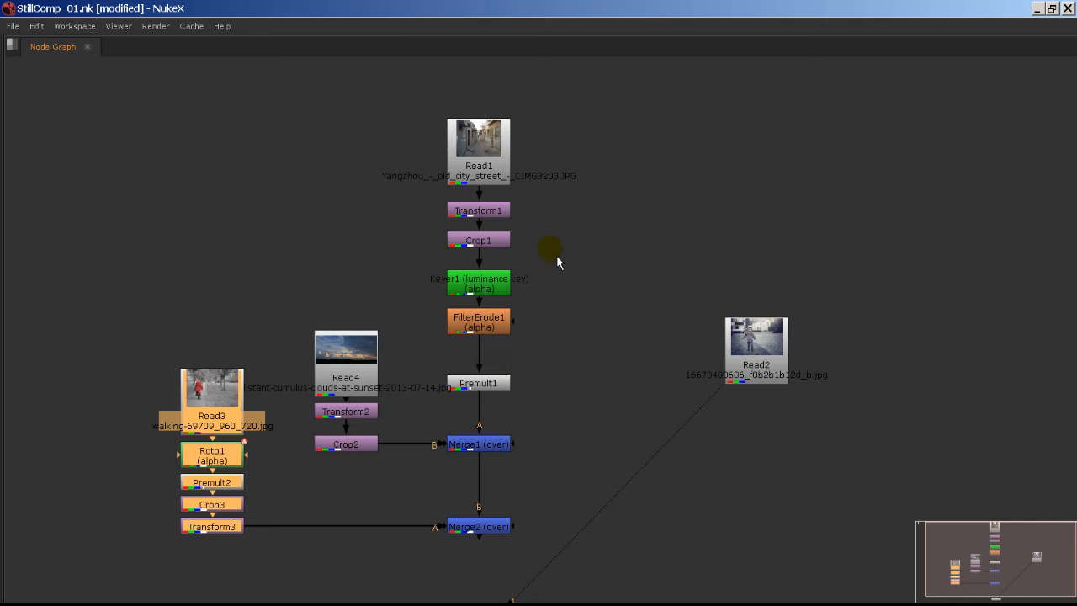
middle_click_drag(659, 505, 742, 373)
left_click_drag(823, 232, 264, 507)
middle_click_drag(435, 449, 451, 412)
left_click_drag(569, 466, 623, 517)
- Cut out the child from Read2 with a branch of Roto, Premult and Crop nodes
left_click(290, 459)
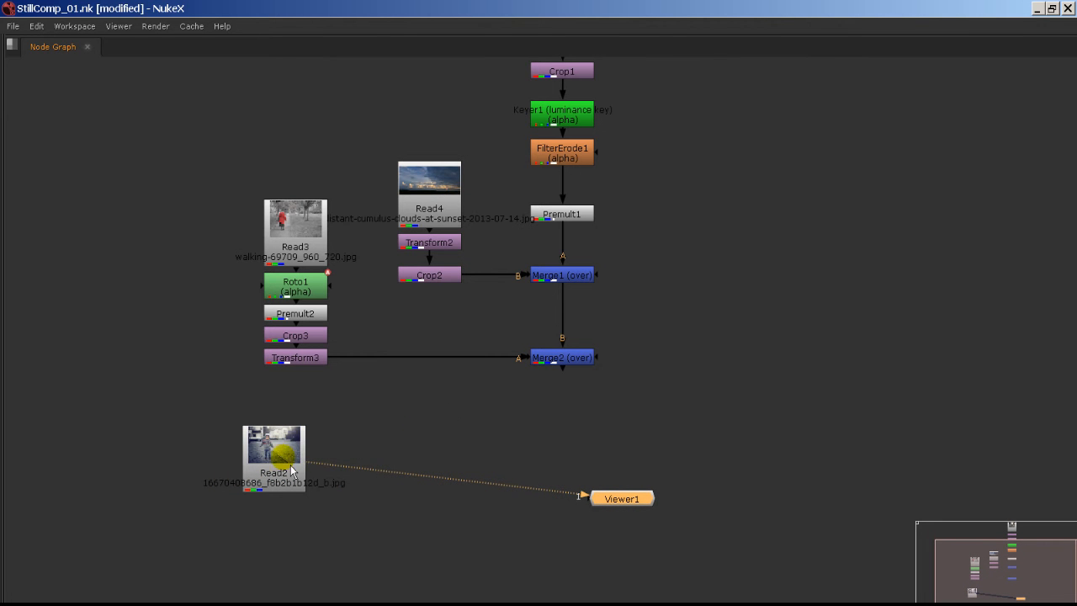
key("Tab")
left_click(420, 406)
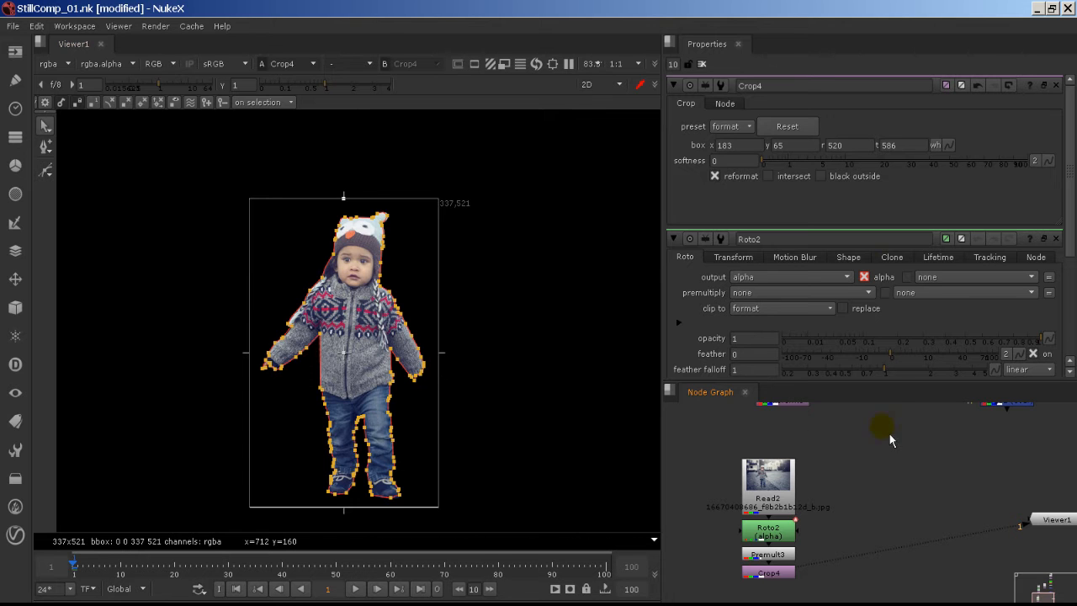
- Close all open node properties, select Crop4 and move Viewer1 further down the node graph
left_click(704, 64)
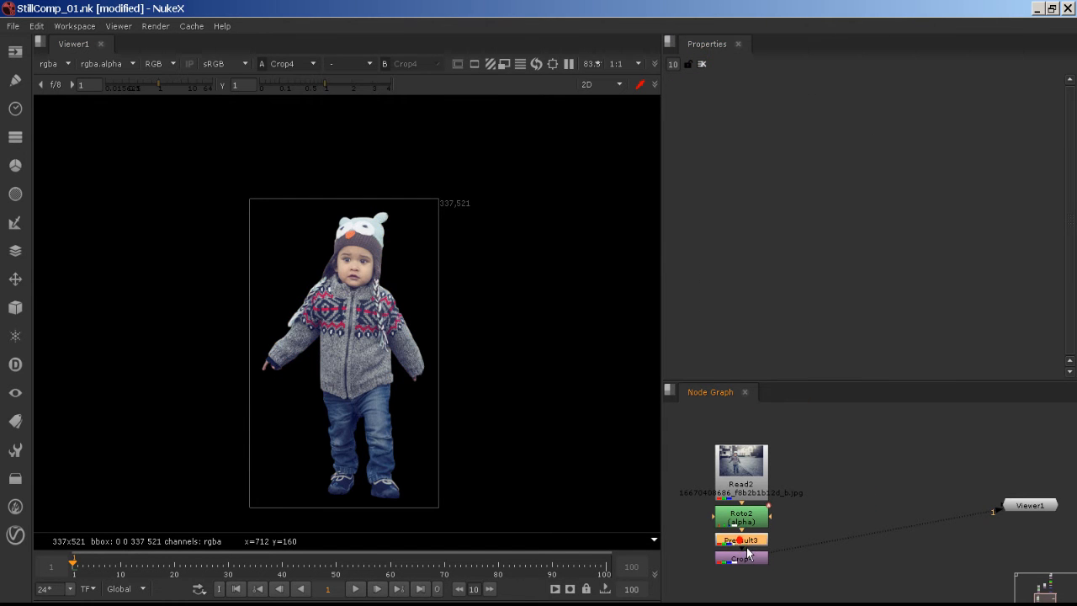
left_click(747, 559)
left_click_drag(1034, 512, 1035, 574)
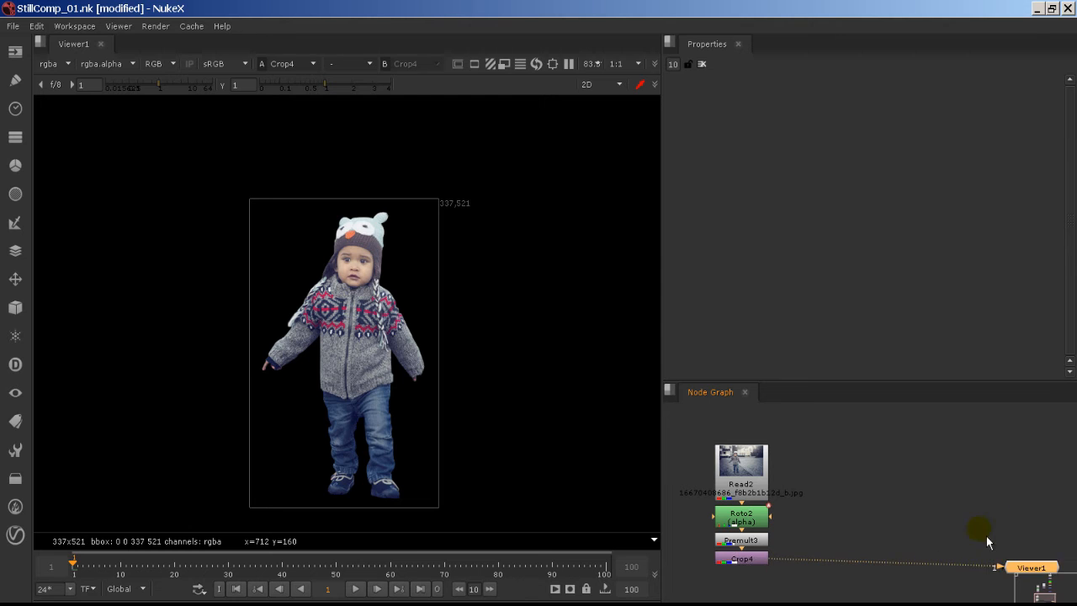
- Maximize the node graph and add a Merge node with input A on Crop4 and input B on Merge2
middle_click_drag(967, 529, 954, 529)
key("space")
middle_click_drag(751, 466, 603, 365)
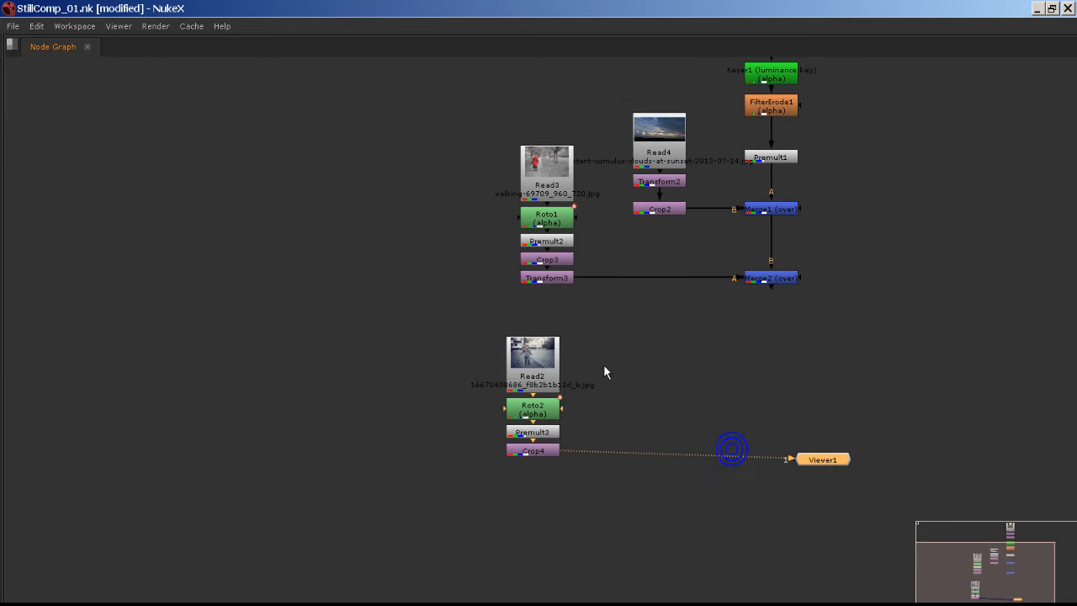
left_click(543, 450)
left_click(686, 392)
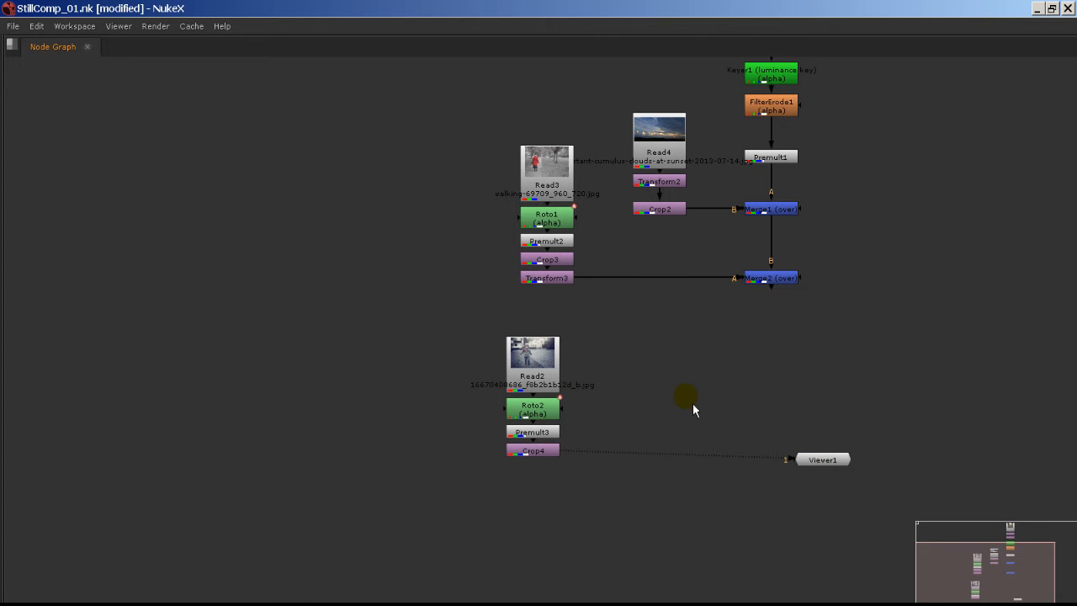
key("m")
left_click_drag(727, 394, 540, 453)
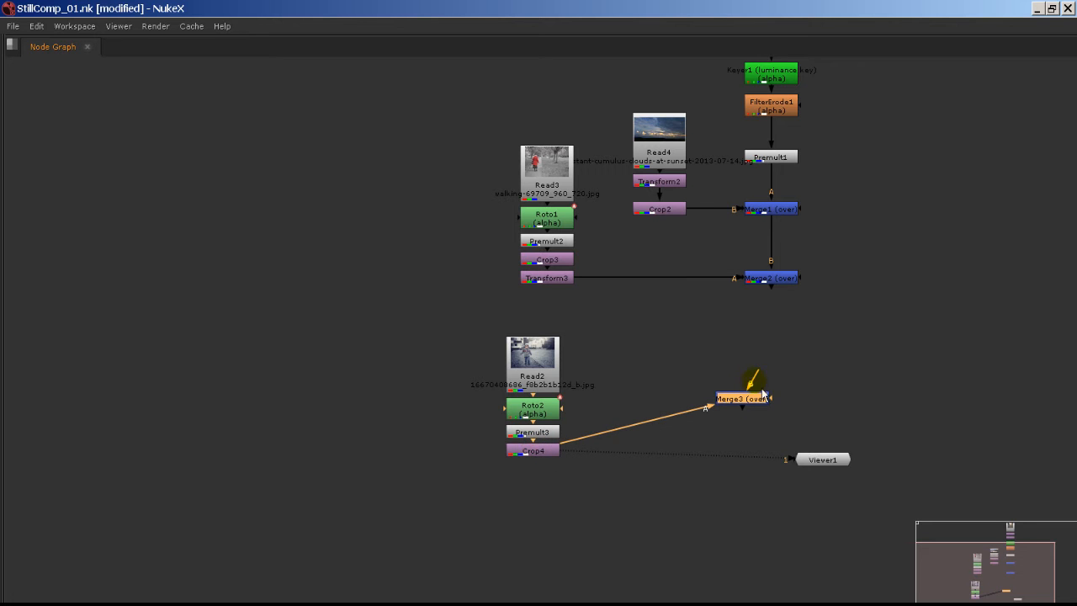
left_click_drag(784, 336, 782, 286)
- Align Merge3 under Merge2 and level with Crop4, place Viewer1 beneath it, and show its composite in the viewer
left_click_drag(756, 404, 783, 441)
key("1")
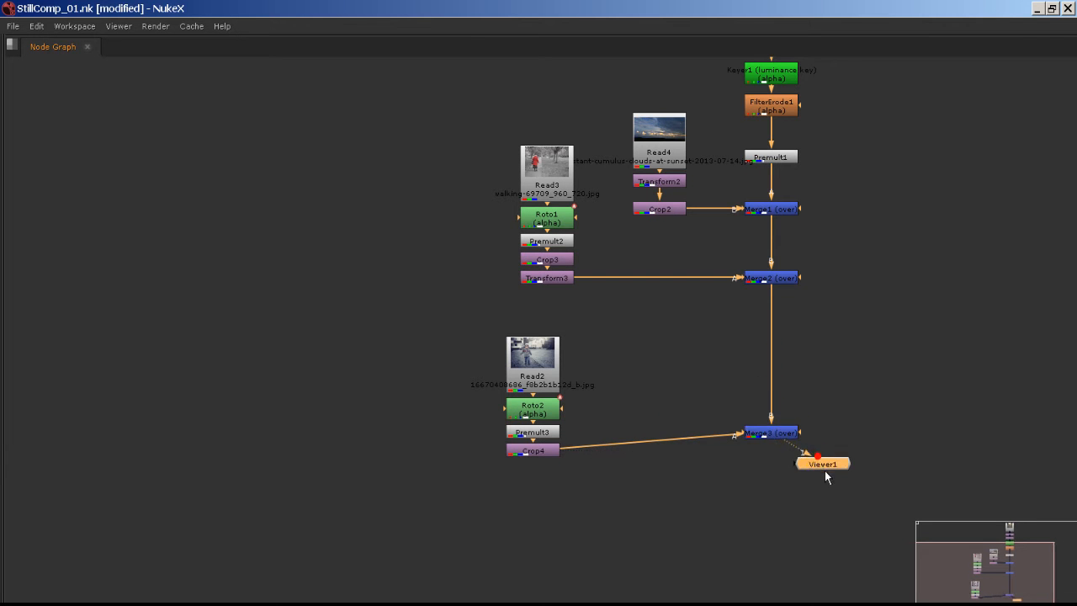
left_click_drag(826, 477, 767, 547)
left_click_drag(780, 444, 779, 462)
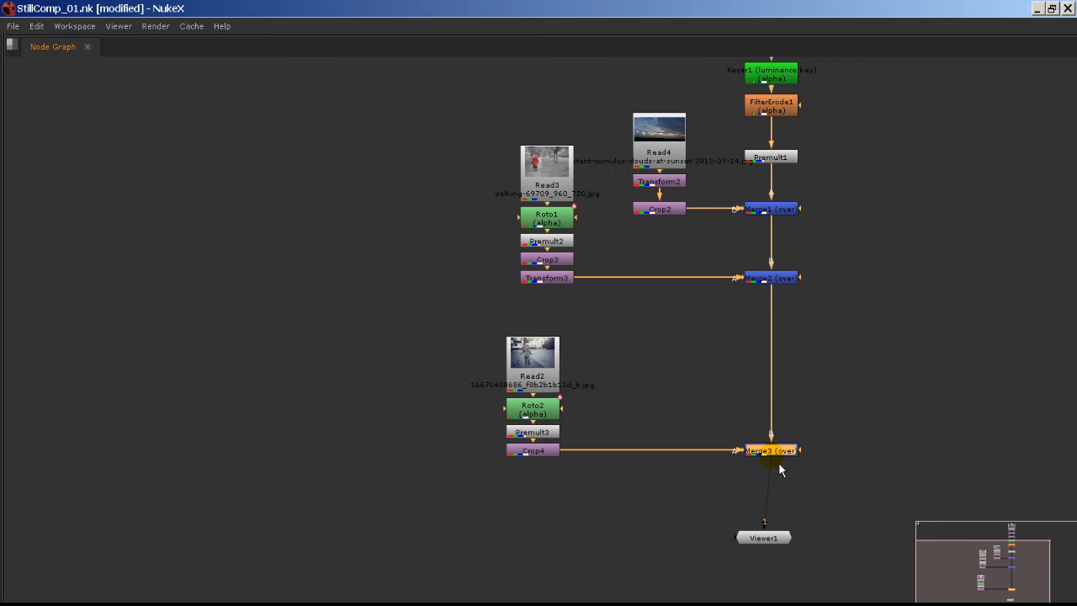
left_click_drag(777, 536, 792, 546)
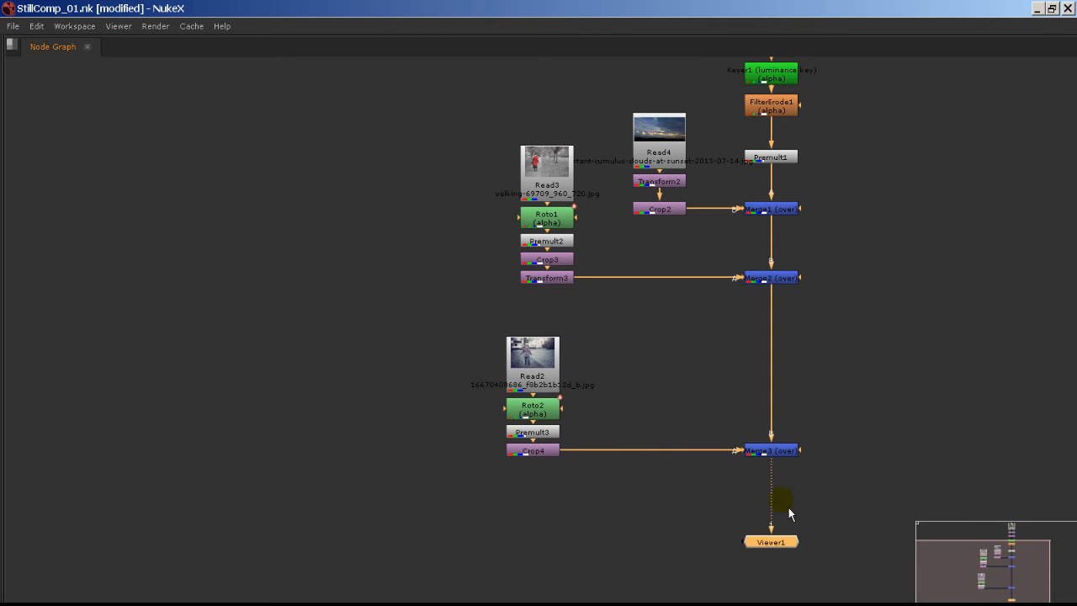
key("space")
scroll(365, 407, "up", 6)
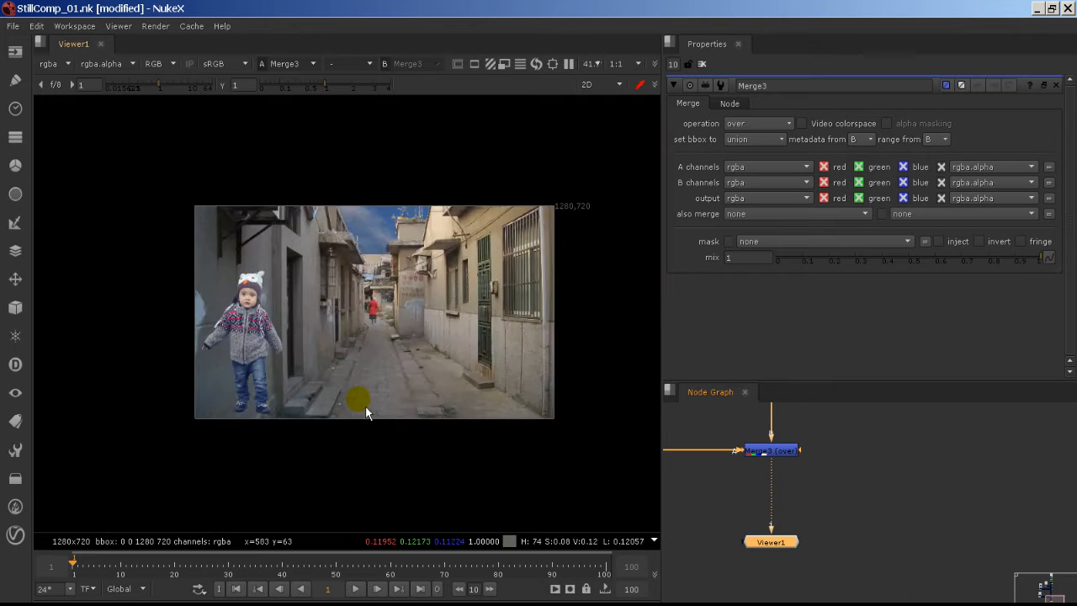
middle_click_drag(744, 507, 842, 533)
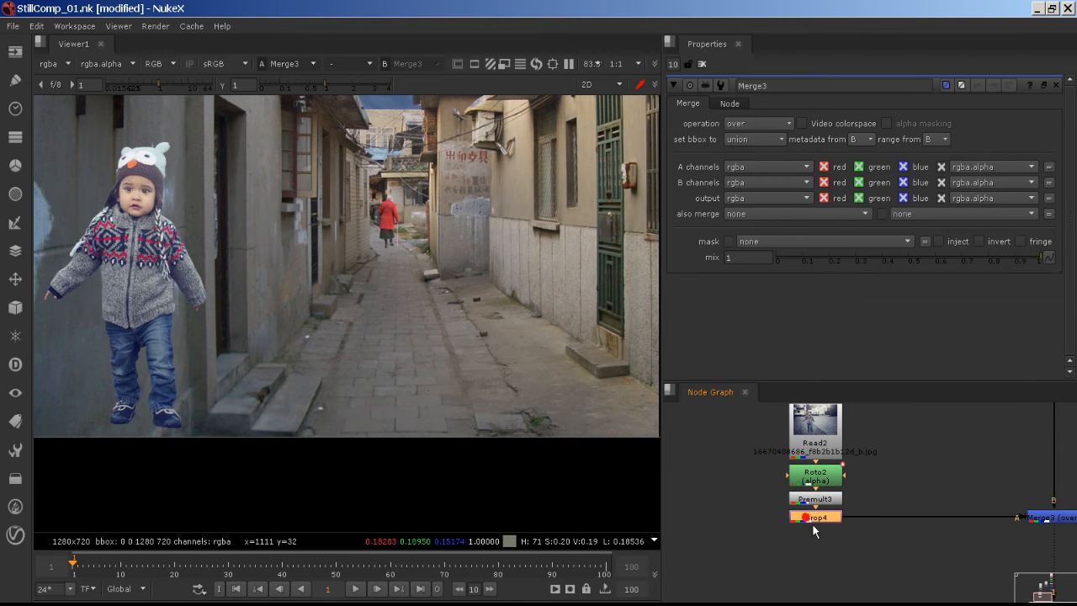
key("Tab")
type("tra")
left_click(800, 531)
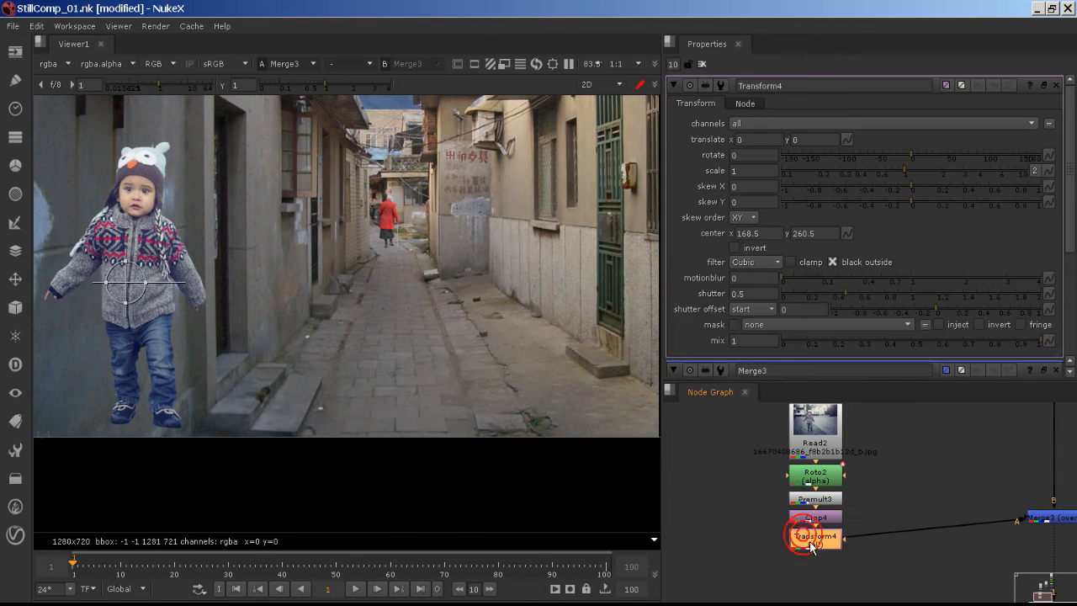
key("Delete")
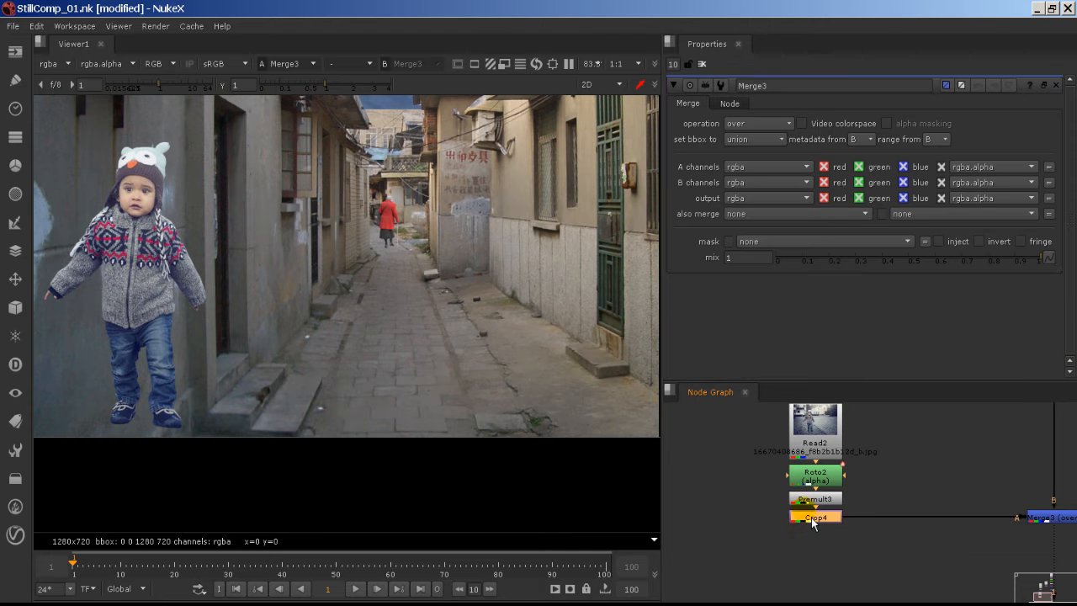
key("Tab")
type("tra")
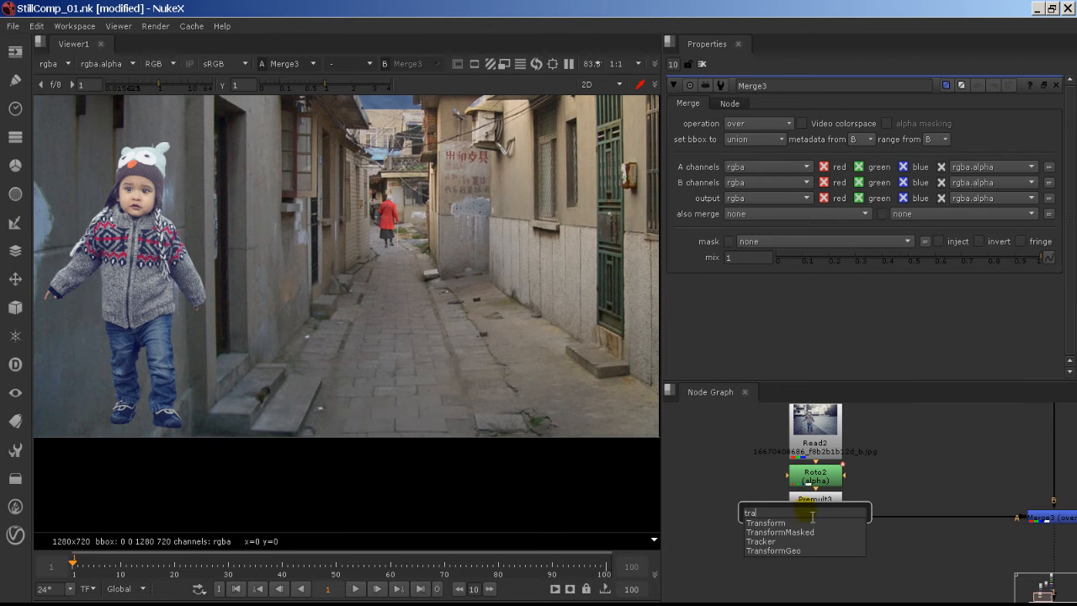
key("Return")
key("Delete")
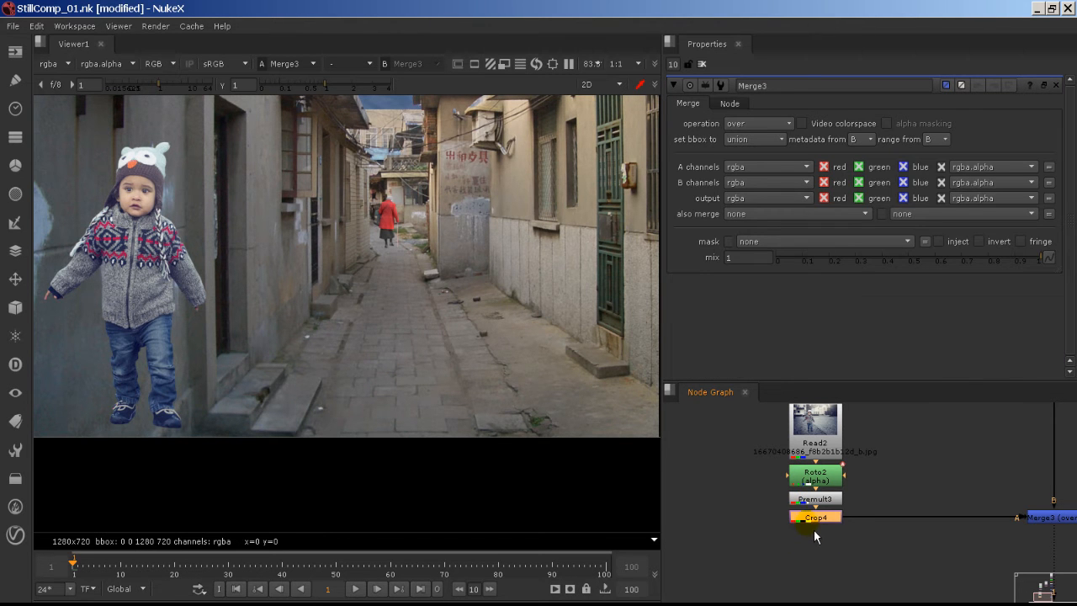
- Insert a Transform node after Crop4 and move the child over the alley to translate x 605, y 154
key("Tab")
type("tra")
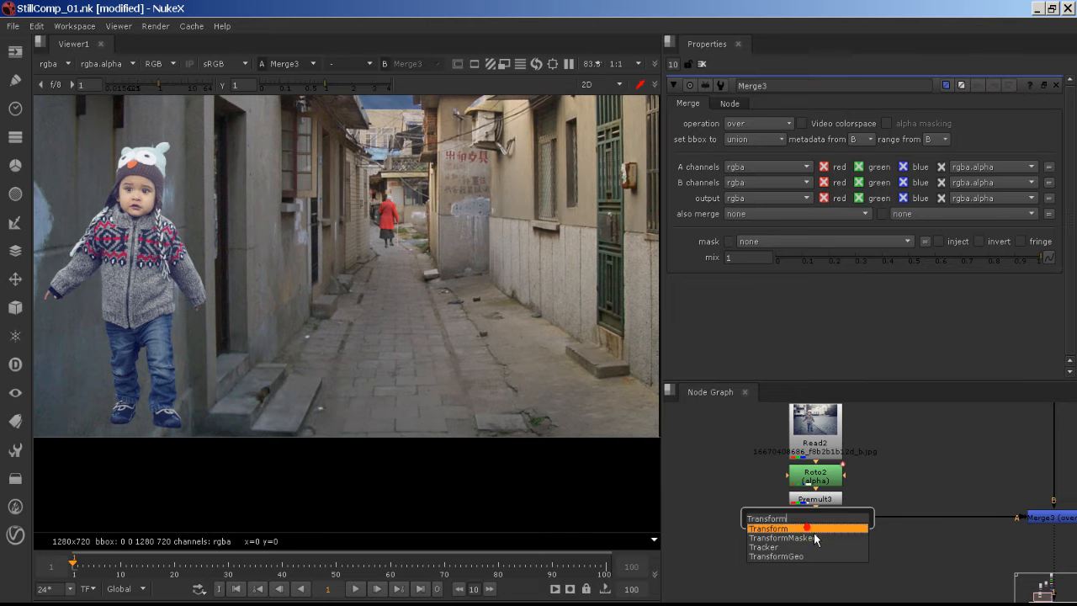
left_click(774, 529)
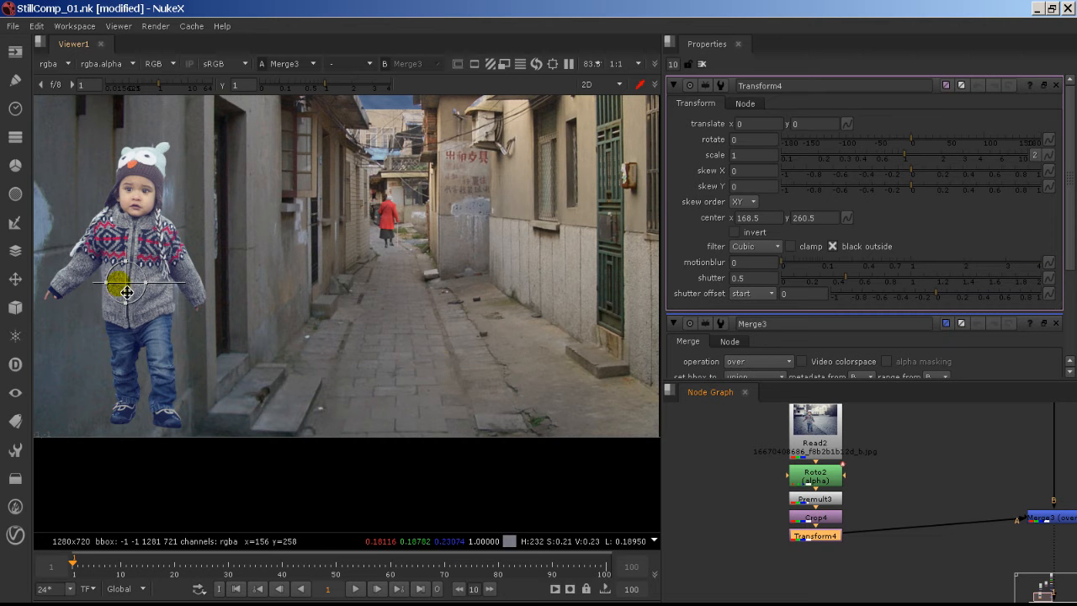
left_click_drag(124, 284, 463, 195)
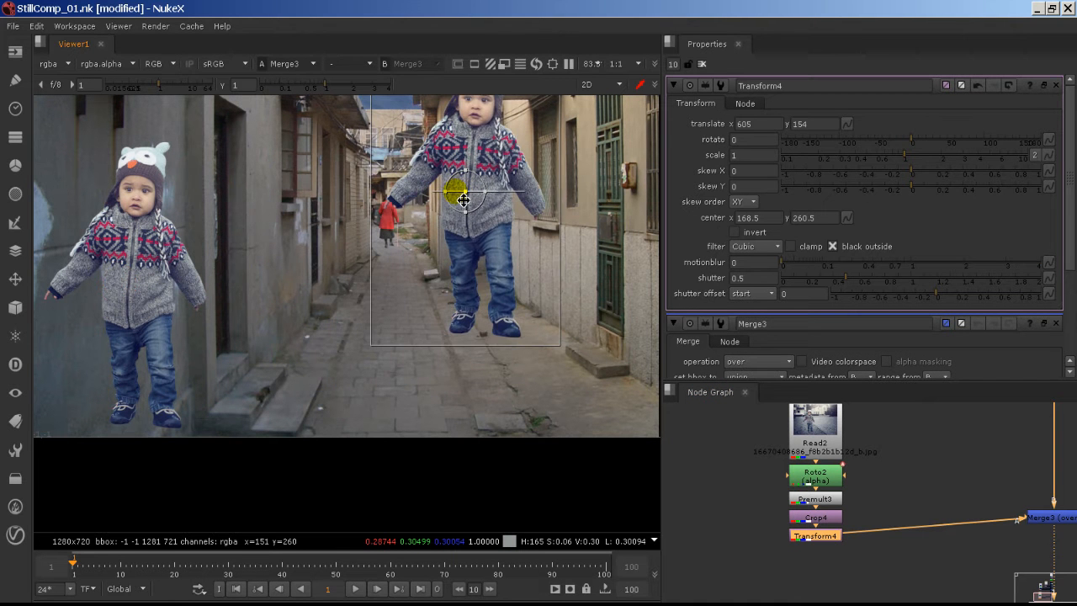
middle_click_drag(461, 229, 390, 279)
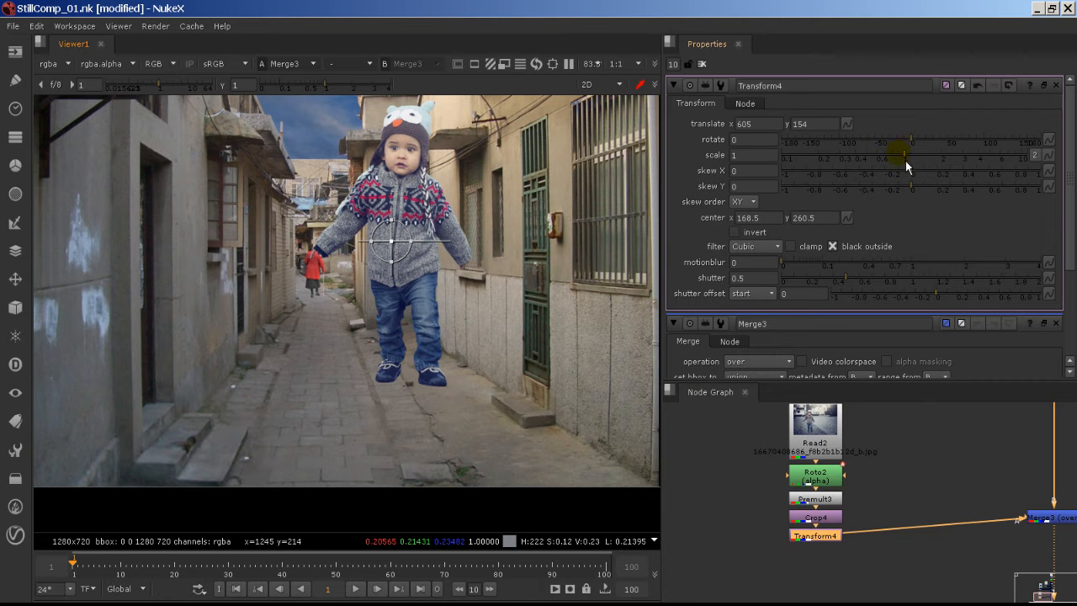
- Scale the child to 0.355 in Transform4 and lower it to the ground at translate x 598, y 77.5
left_click_drag(906, 160, 856, 165)
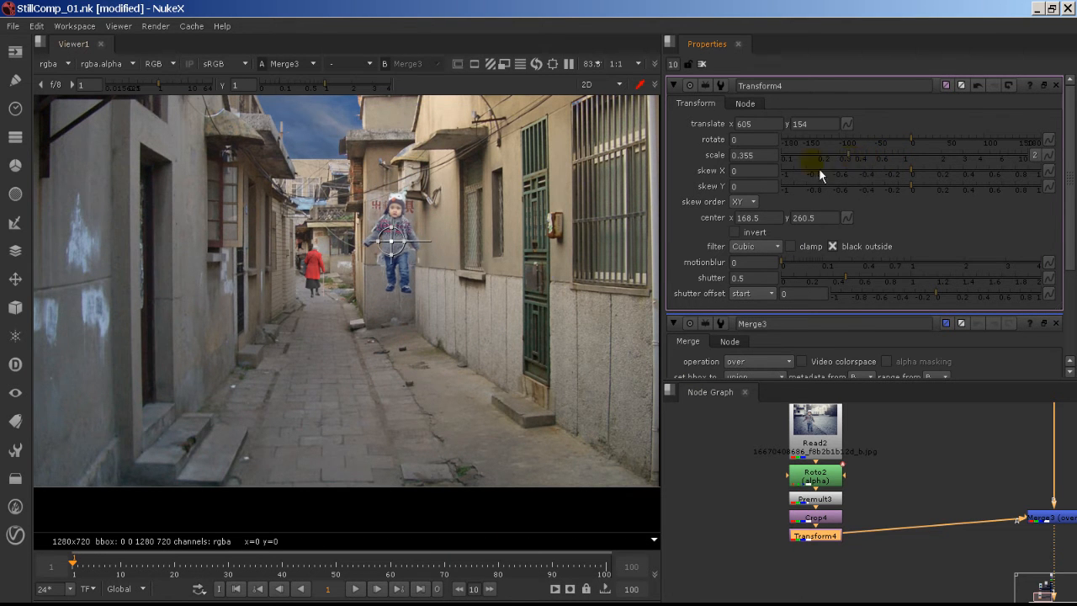
scroll(502, 227, "up", 4)
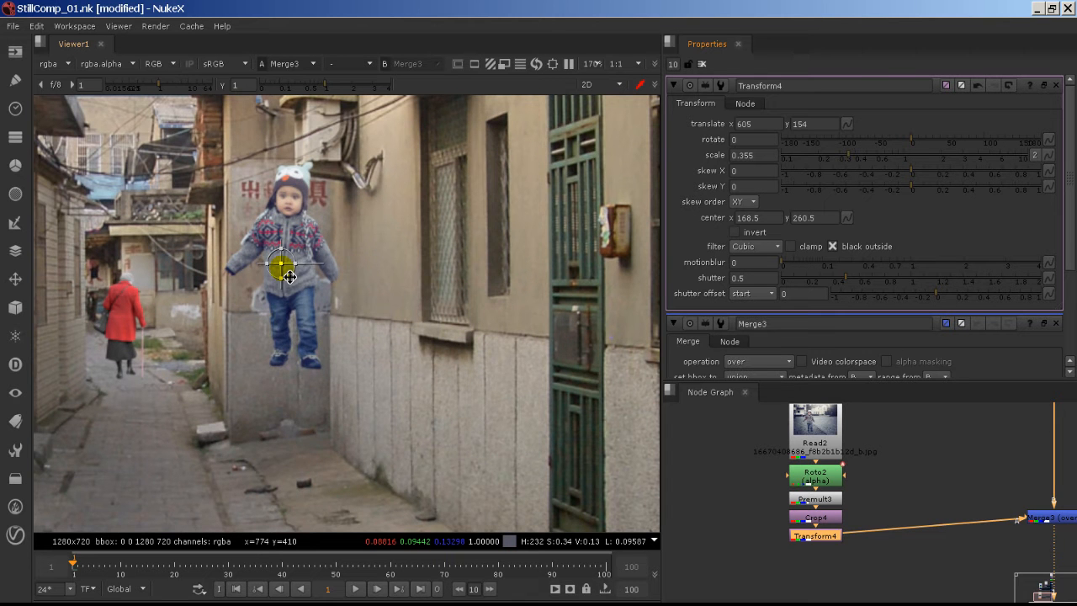
left_click_drag(277, 269, 281, 370)
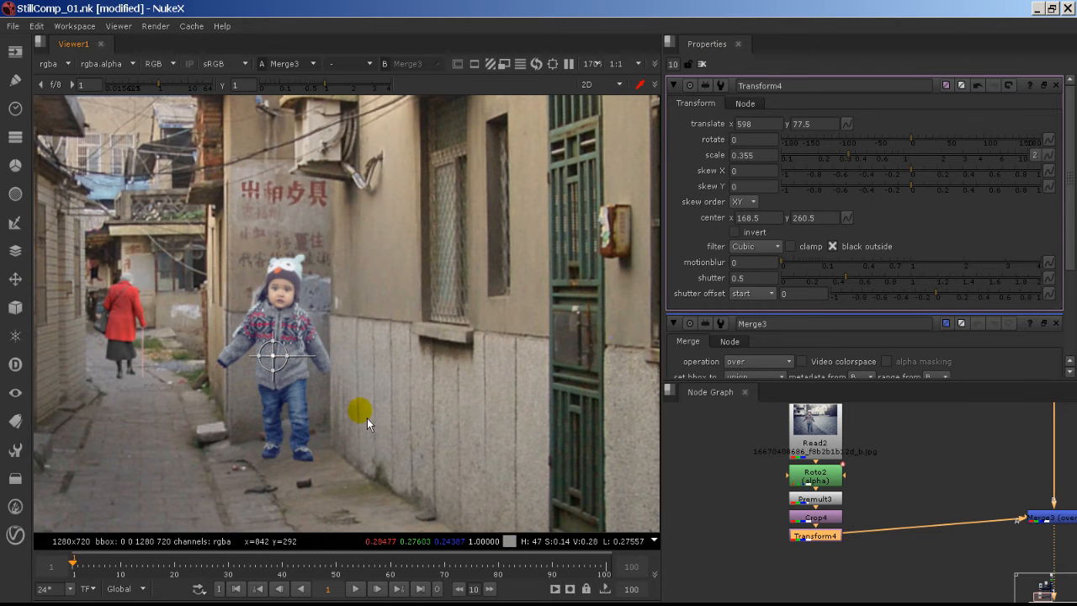
- Reduce the child's scale to 0.265 and reposition it on the ground beside the wall at translate x 607.5, y 60
middle_click_drag(363, 421, 535, 350)
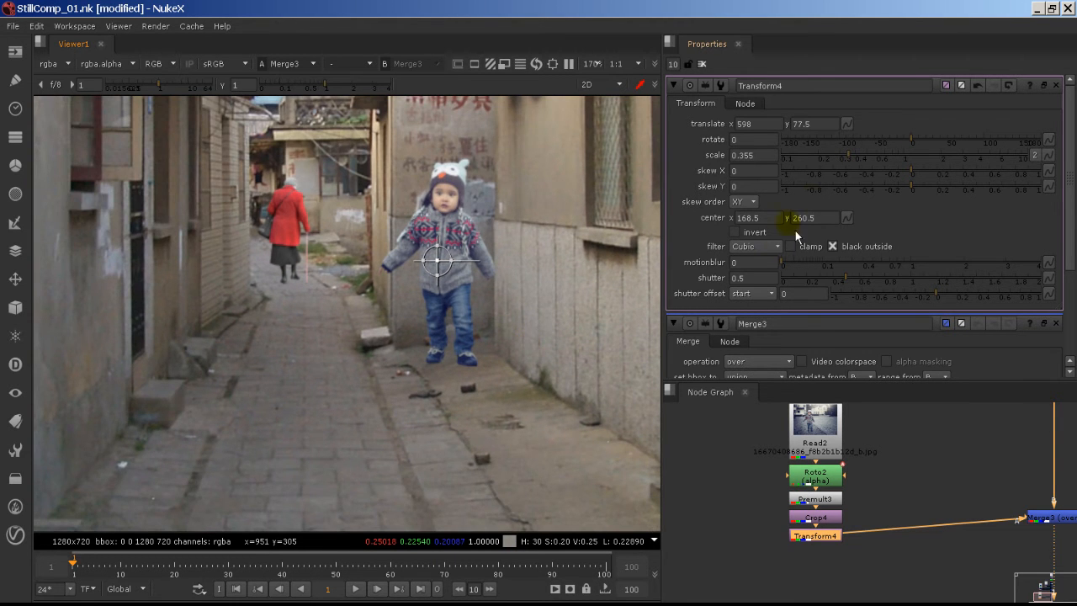
left_click_drag(856, 168, 840, 163)
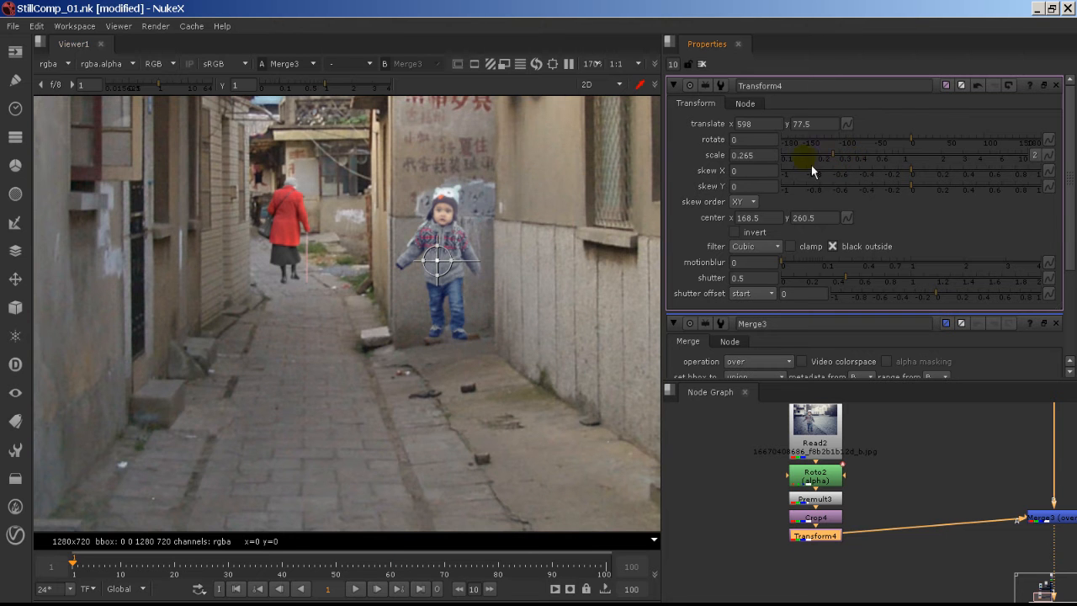
left_click_drag(442, 270, 458, 288)
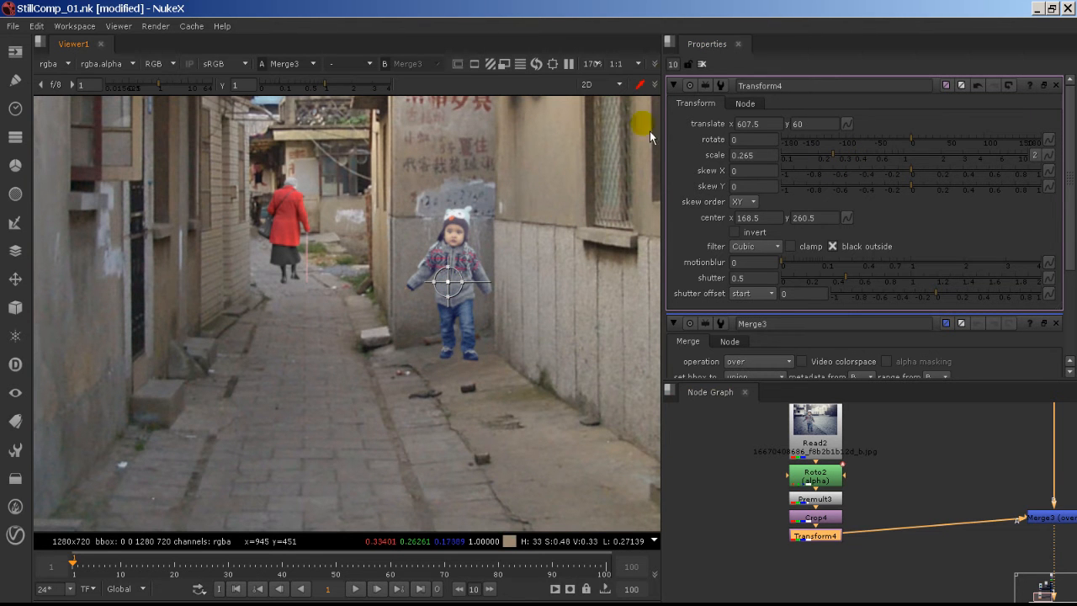
- Try the Impulse filter on Transform4, inspect the child up close, and set the filter back to Cubic
left_click(774, 248)
left_click(766, 240)
scroll(484, 269, "up", 5)
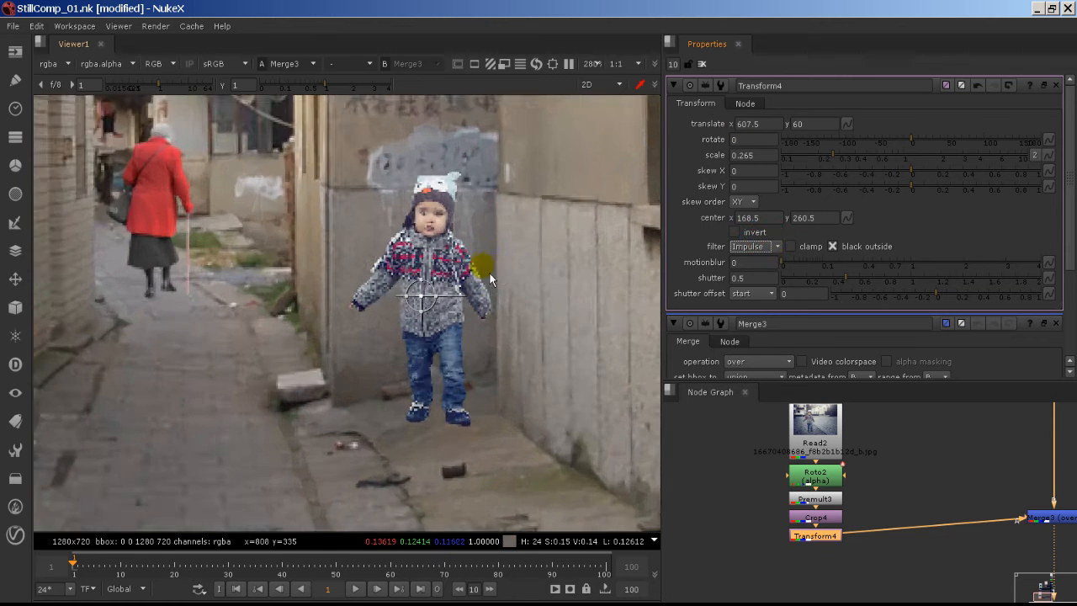
left_click(757, 253)
left_click(758, 259)
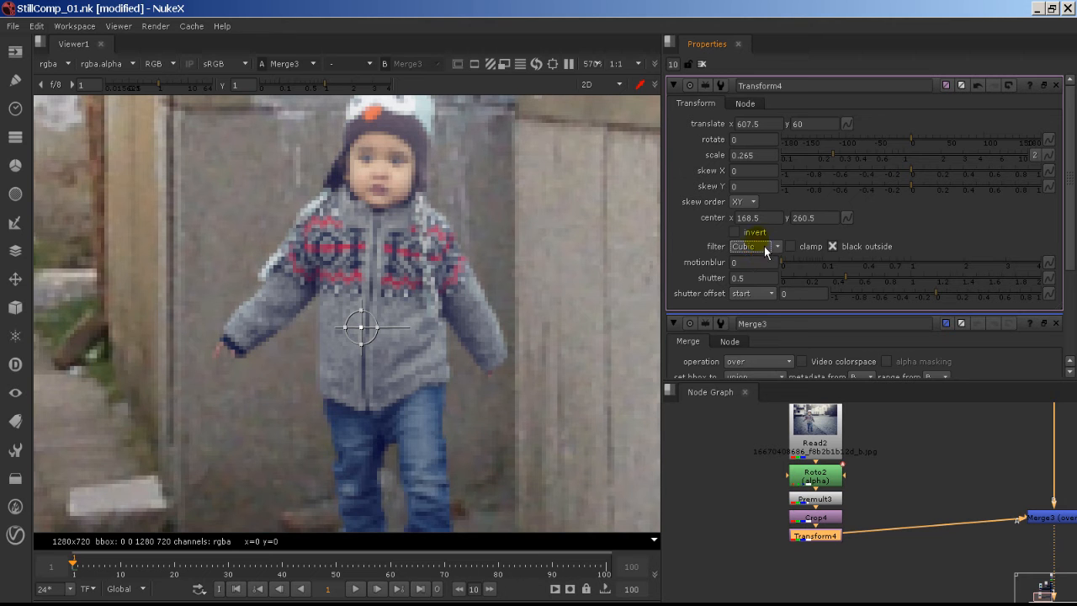
- Try the Rifman and Mitchell filters on Transform4 and settle on Lanczos6 for the child
left_click(751, 247)
left_click(766, 261)
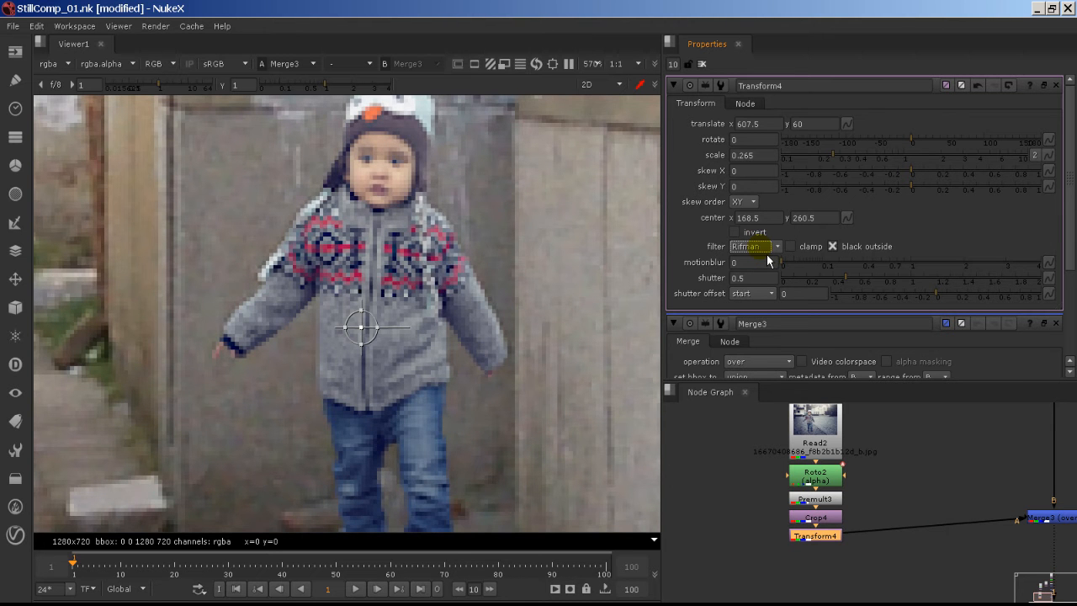
scroll(767, 254, "down", 1)
scroll(767, 255, "down", 1)
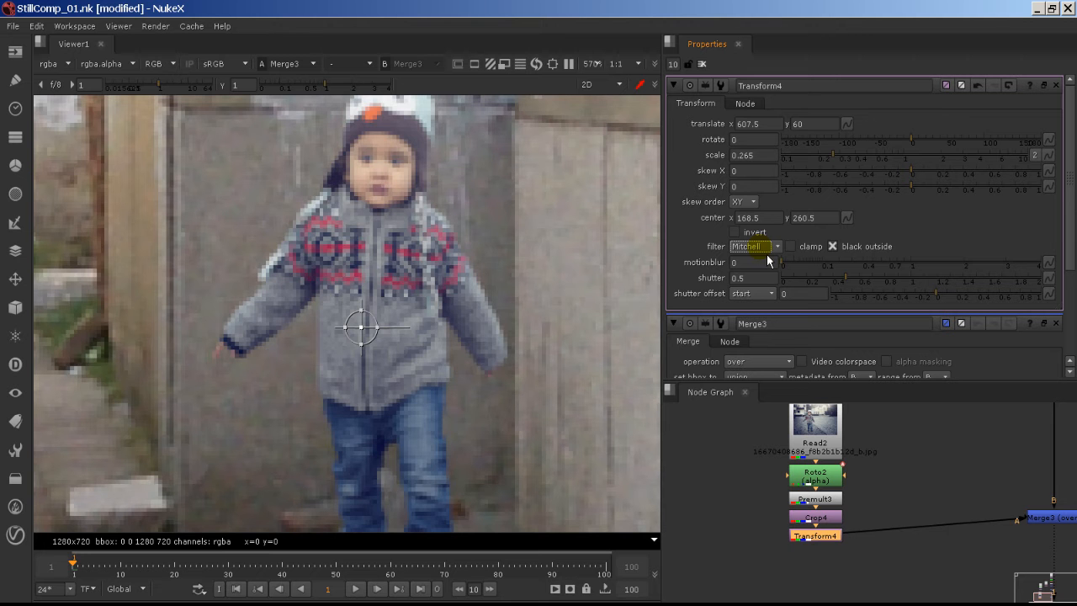
scroll(767, 255, "down", 1)
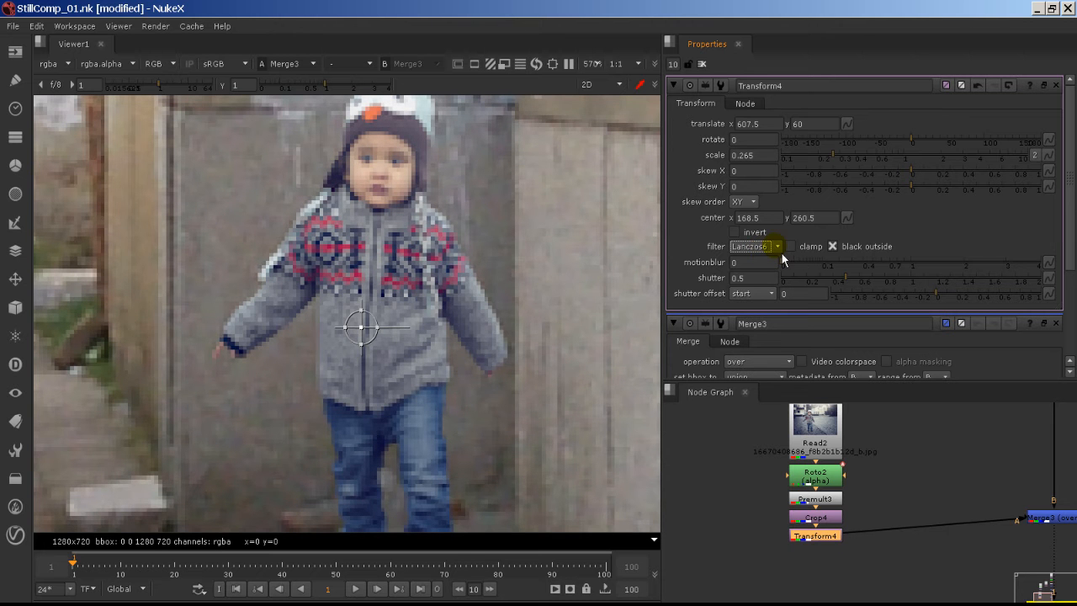
scroll(553, 250, "down", 6)
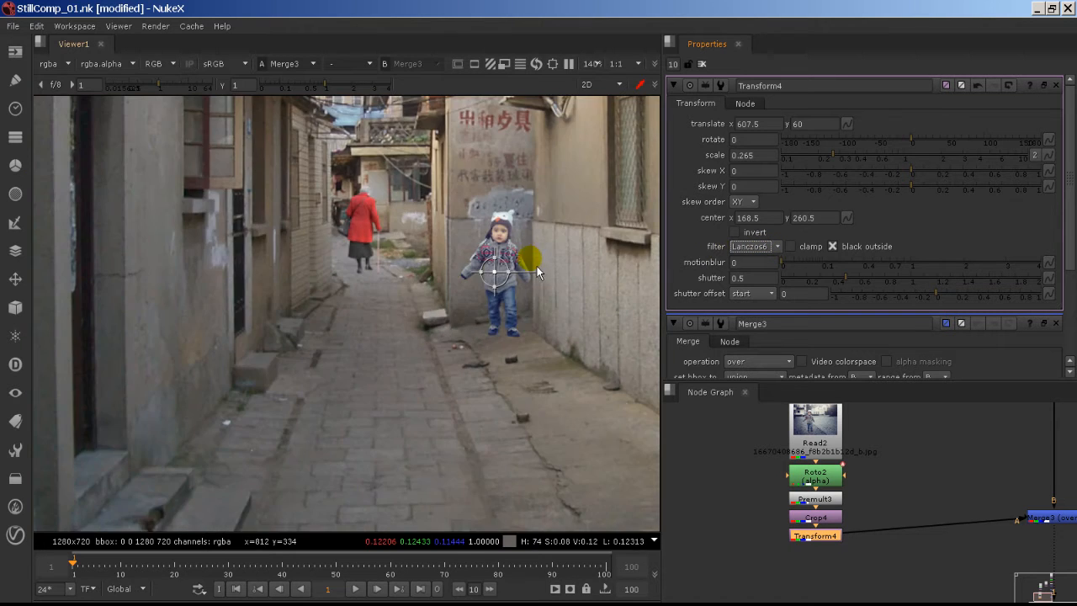
scroll(537, 266, "down", 2)
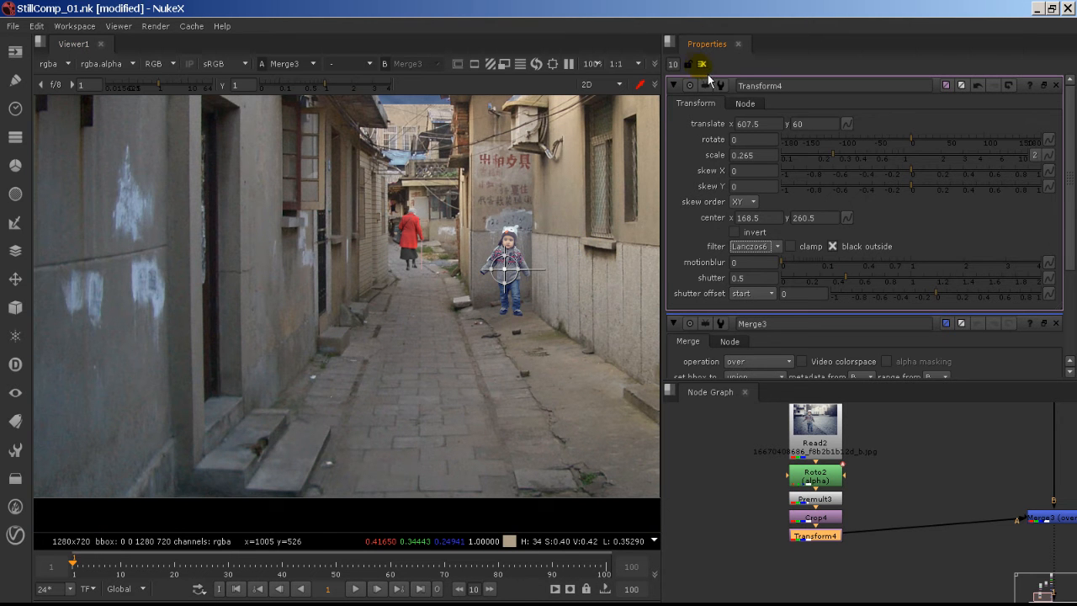
- Close all open node properties and lower Merge3 in the node graph so it lines up with Transform4
left_click(702, 64)
left_click(637, 246)
middle_click_drag(464, 294, 392, 383)
scroll(484, 340, "down", 1)
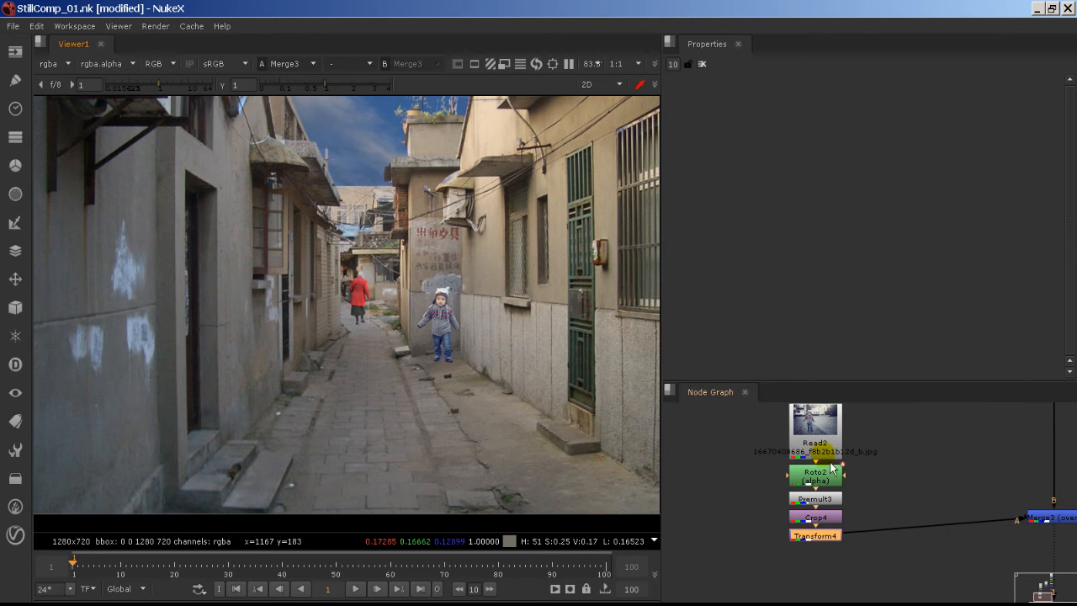
left_click_drag(1052, 517, 1060, 551)
scroll(396, 360, "up", 5)
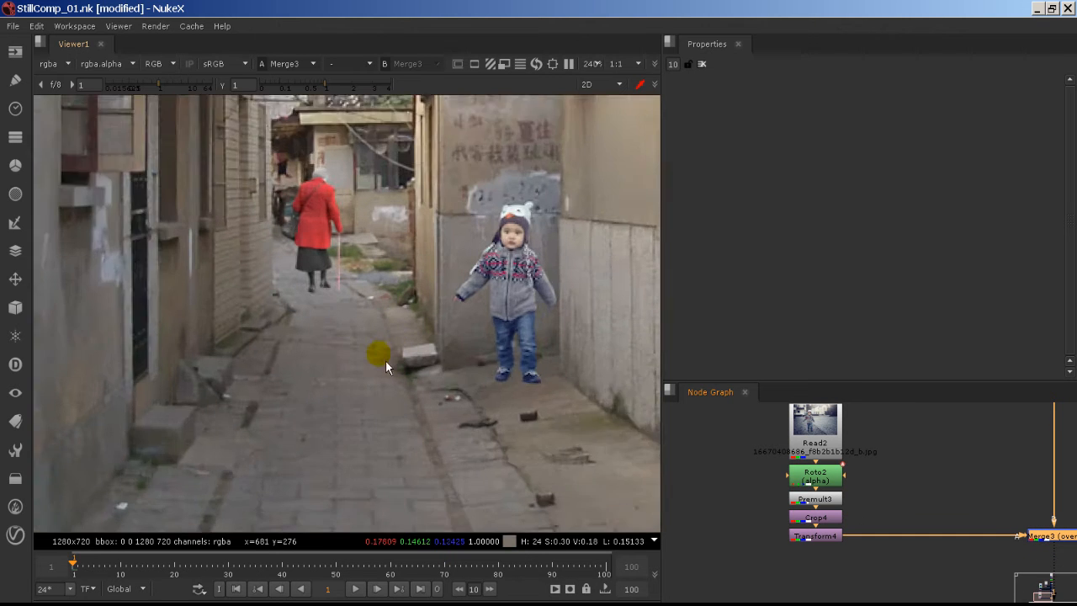
scroll(385, 362, "up", 2)
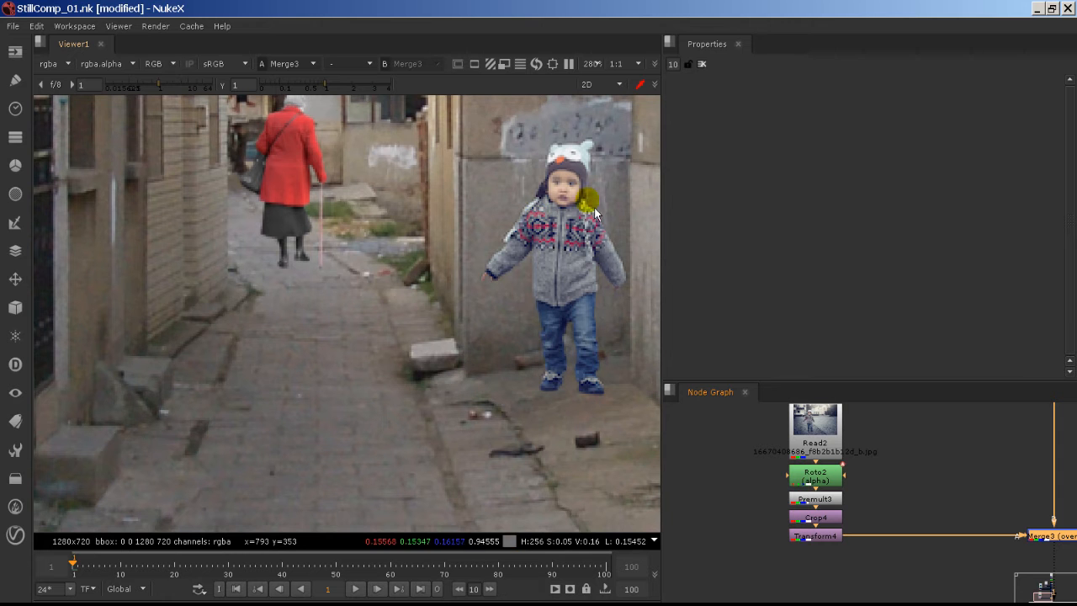
left_click(896, 466)
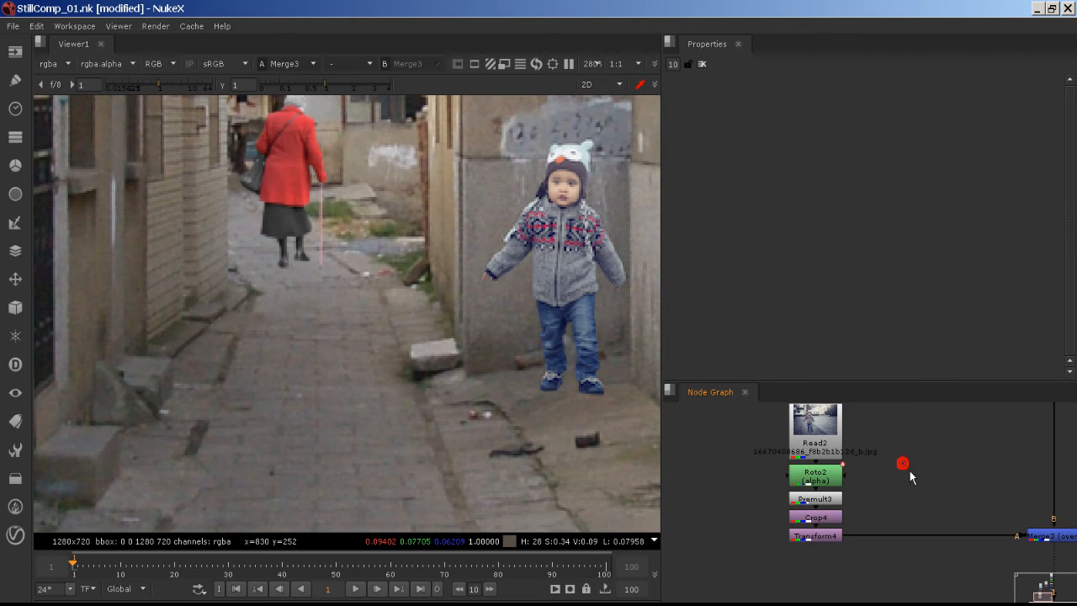
- Enlarge the node graph area and space Read1, Transform1, Crop1, Keyer1 and FilterErode1 evenly in a column
left_click_drag(830, 400, 844, 313)
middle_click_drag(904, 362, 827, 567)
middle_click_drag(848, 410, 819, 537)
middle_click_drag(824, 431, 794, 533)
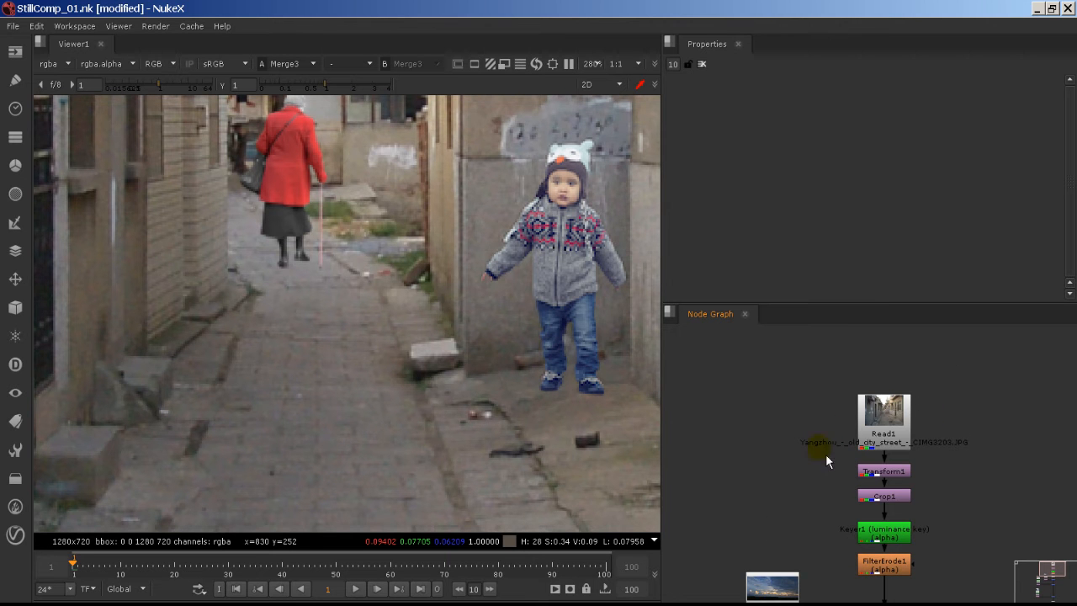
left_click(883, 426)
left_click_drag(904, 419, 898, 379)
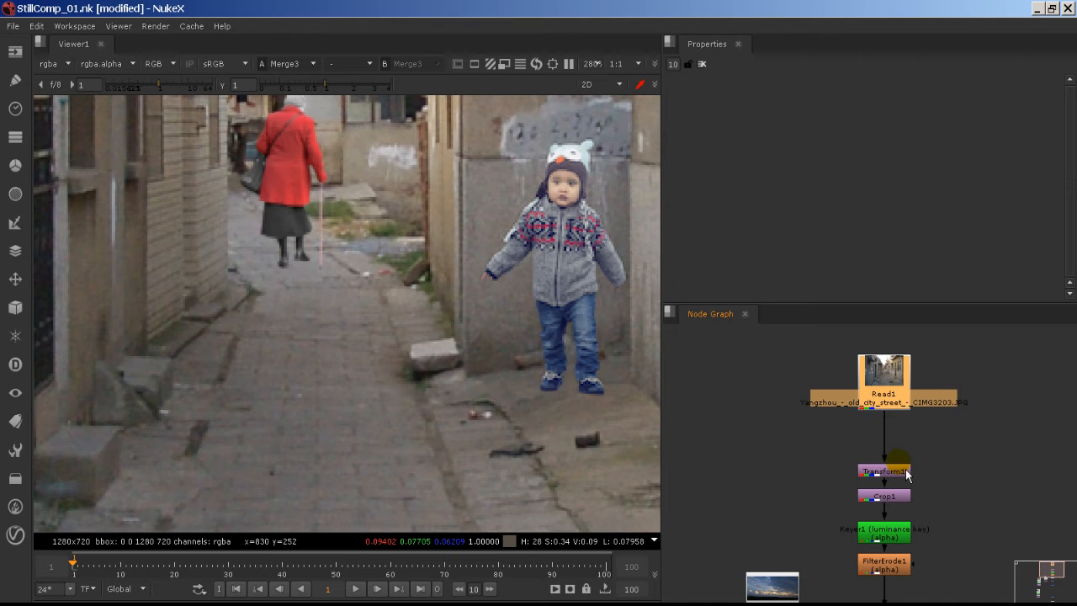
left_click_drag(906, 470, 904, 443)
left_click_drag(906, 505, 906, 482)
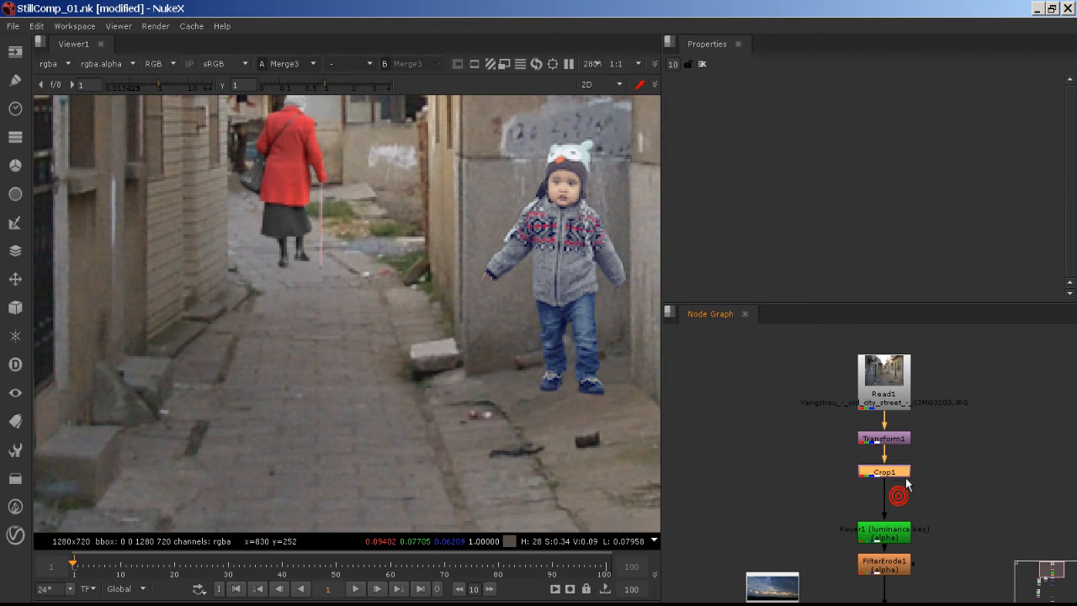
left_click_drag(904, 530, 904, 498)
left_click_drag(905, 565, 906, 543)
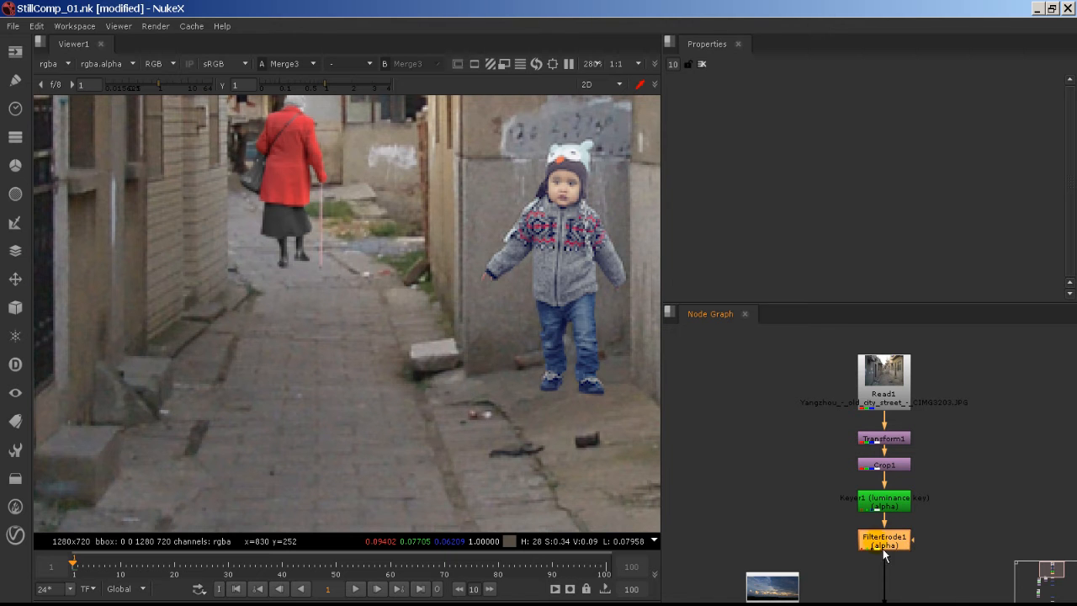
left_click(890, 505)
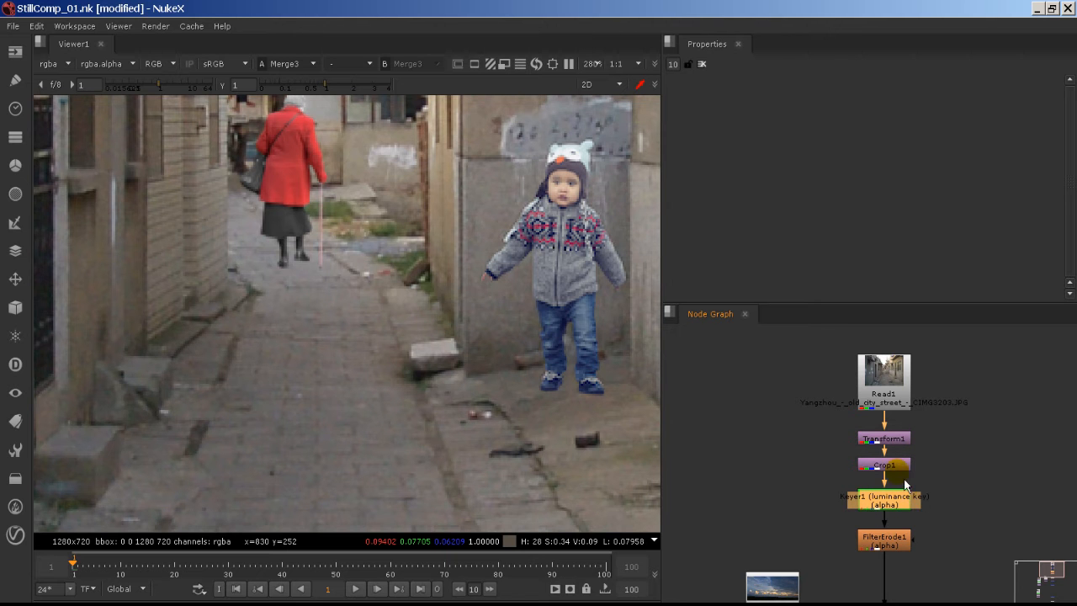
- Move FilterErode1 and Premult1 up close beneath Keyer1 to leave room above Merge1
middle_click_drag(935, 530, 922, 409)
left_click(876, 485)
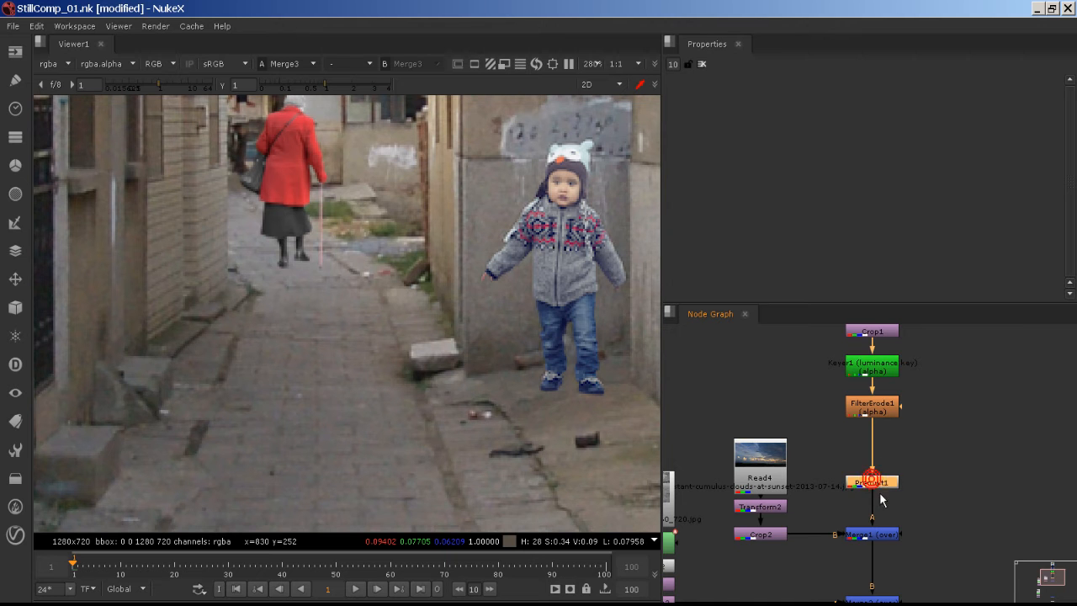
left_click_drag(875, 487, 876, 483)
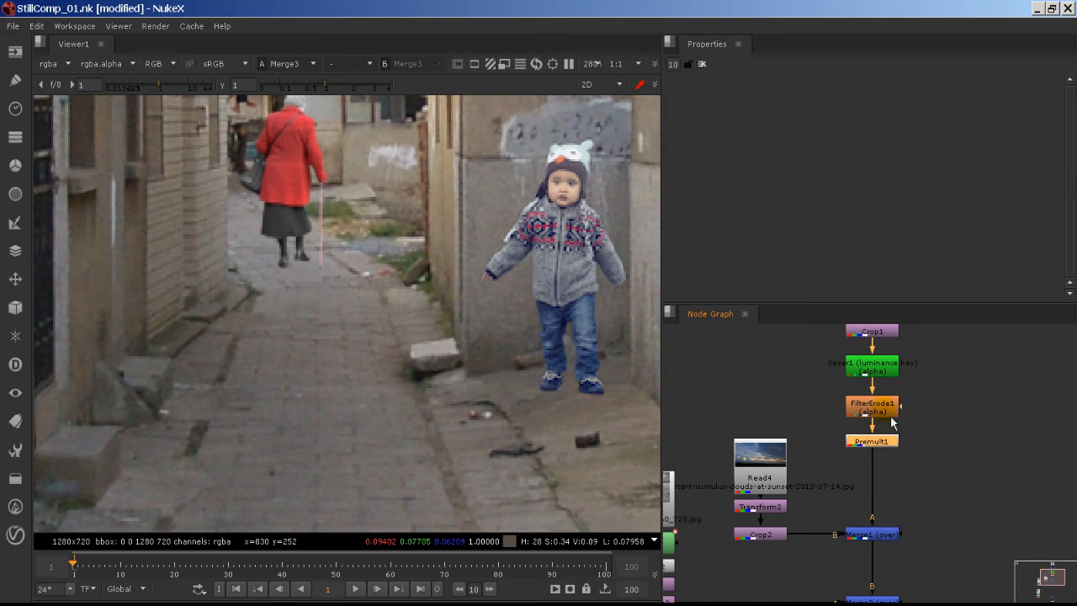
left_click_drag(891, 415, 894, 400)
left_click_drag(890, 446, 892, 429)
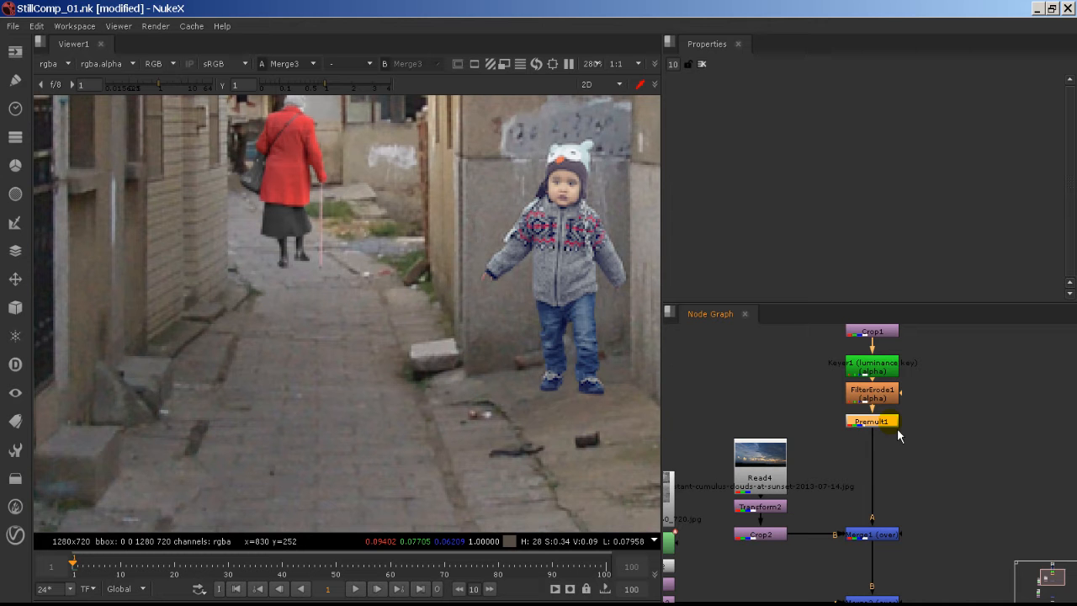
- Insert a Grade node after Premult1 and place it midway between Premult1 and Merge1
key("g")
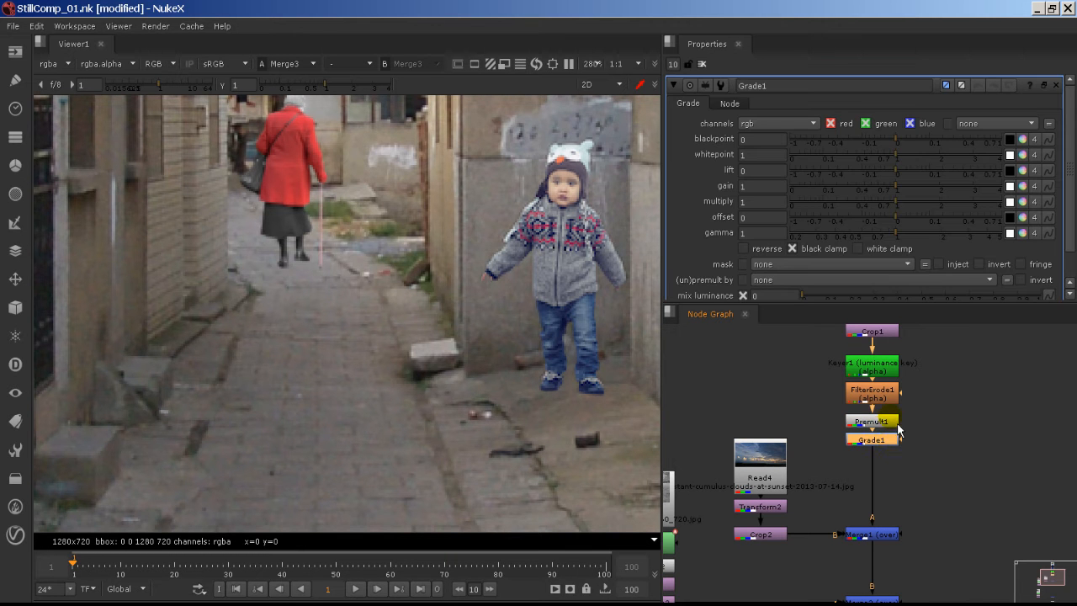
left_click_drag(894, 449, 898, 475)
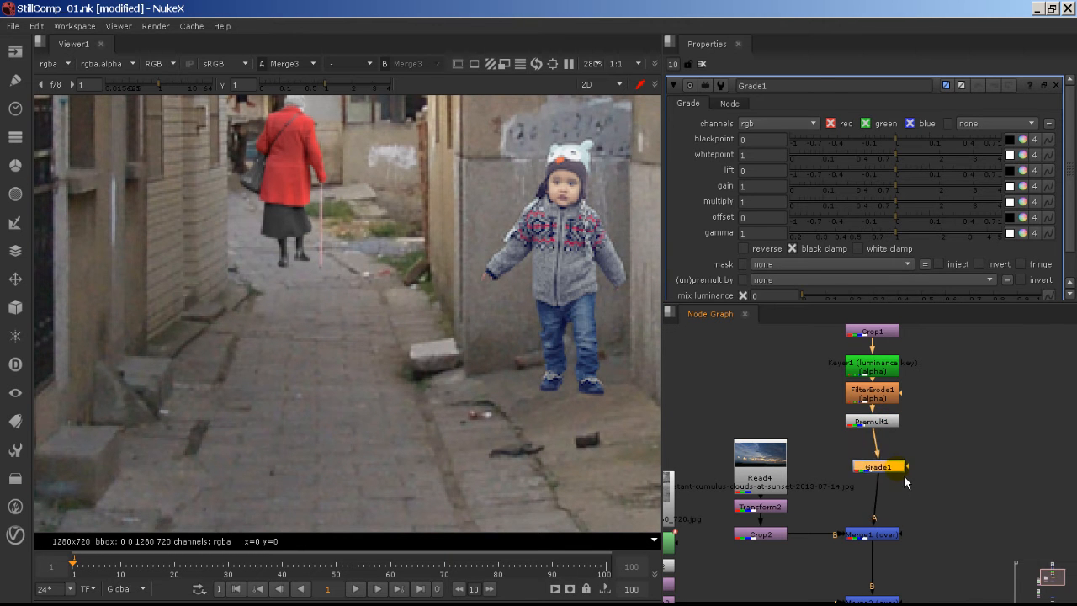
scroll(543, 377, "down", 4)
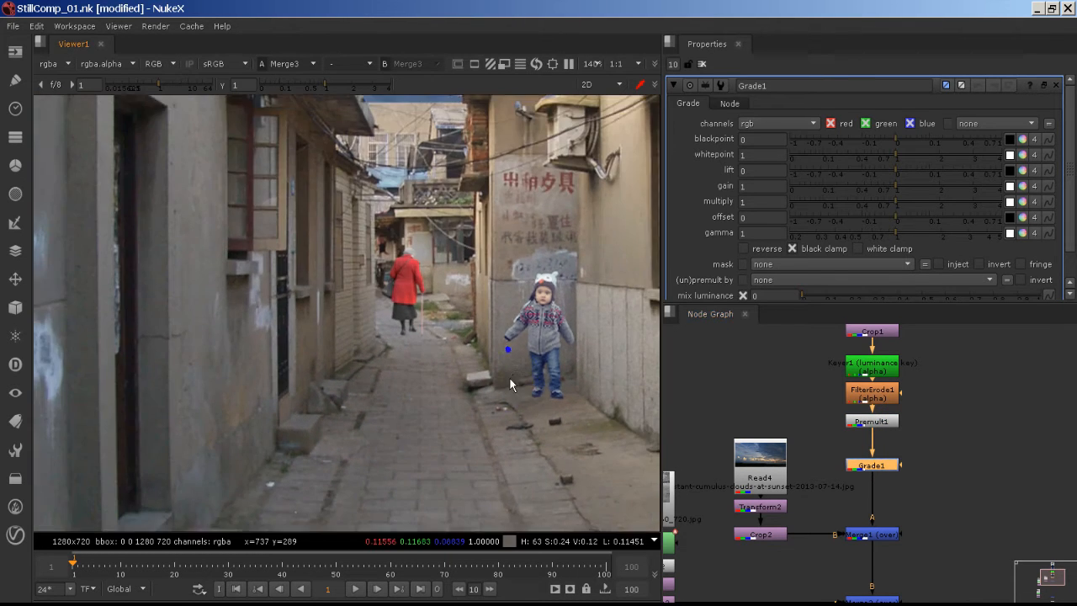
scroll(505, 281, "down", 1)
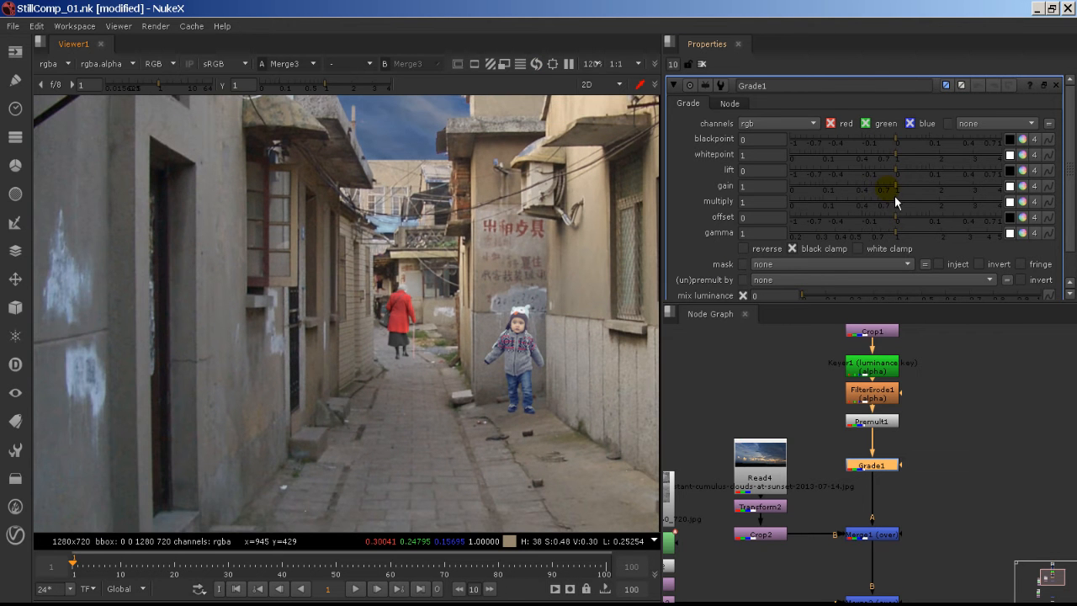
scroll(614, 261, "down", 3)
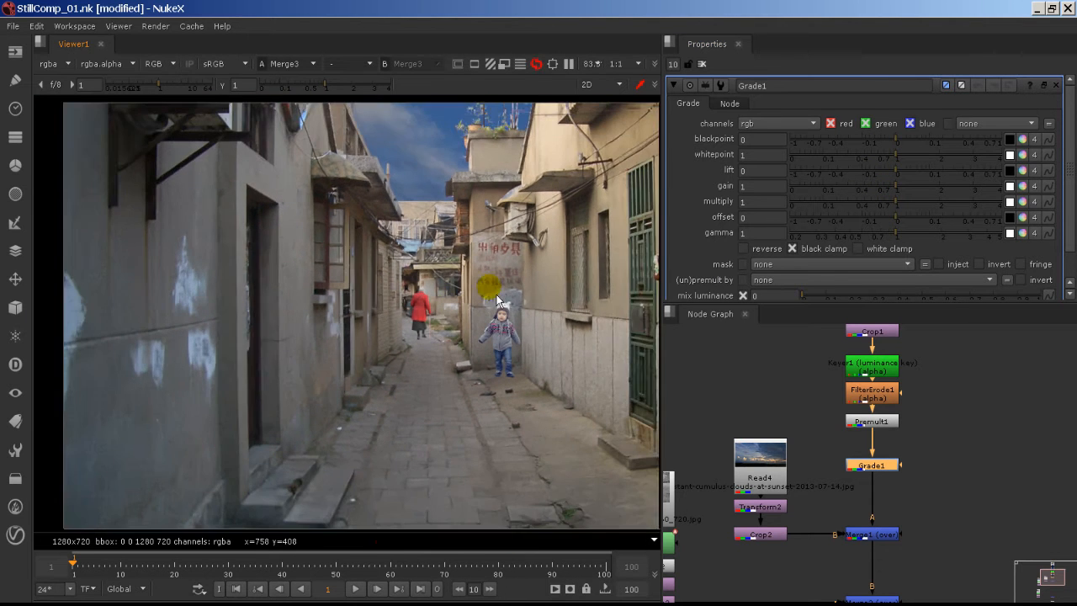
middle_click_drag(621, 261, 473, 267)
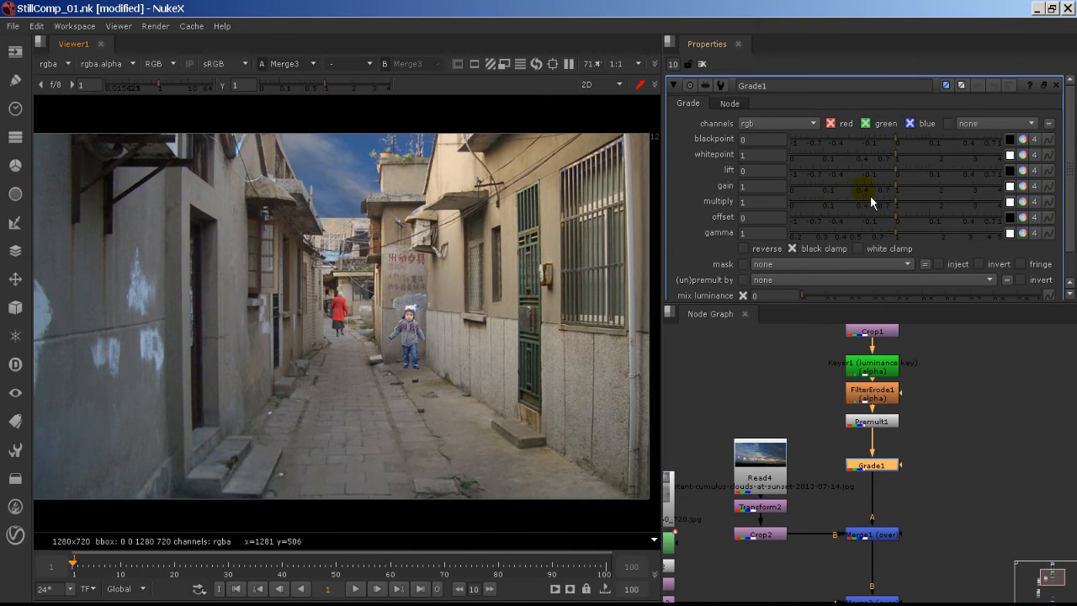
- Try out Grade1's blackpoint and whitepoint on the alley and reset them to 0 and 1
mouse_move(897, 148)
left_mouse_down()
mouse_move(773, 152)
mouse_move(984, 156)
mouse_move(1010, 166)
mouse_move(906, 161)
left_mouse_up()
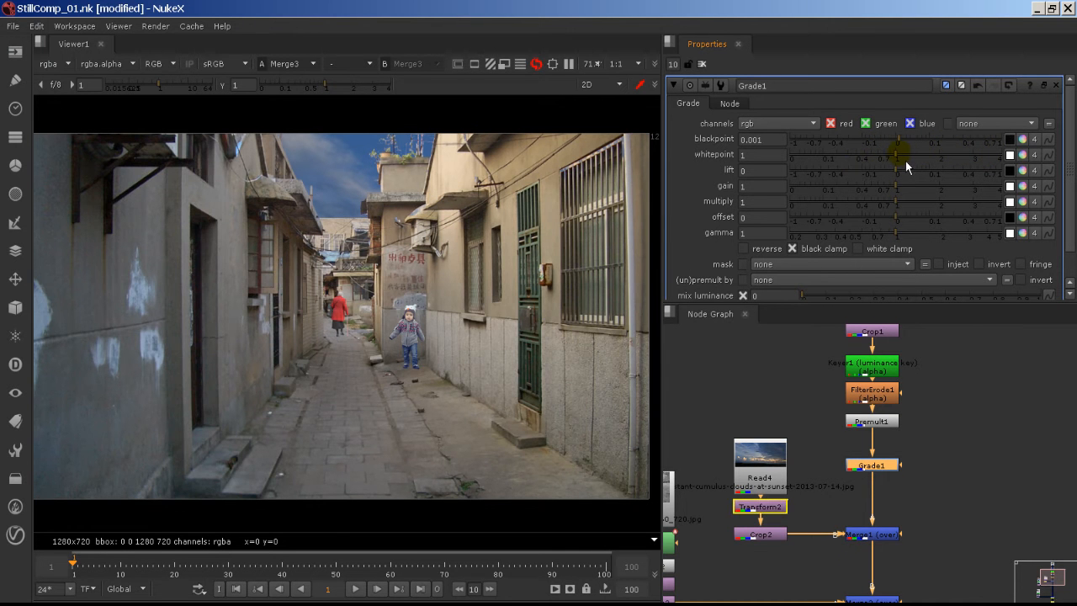
left_click(771, 139)
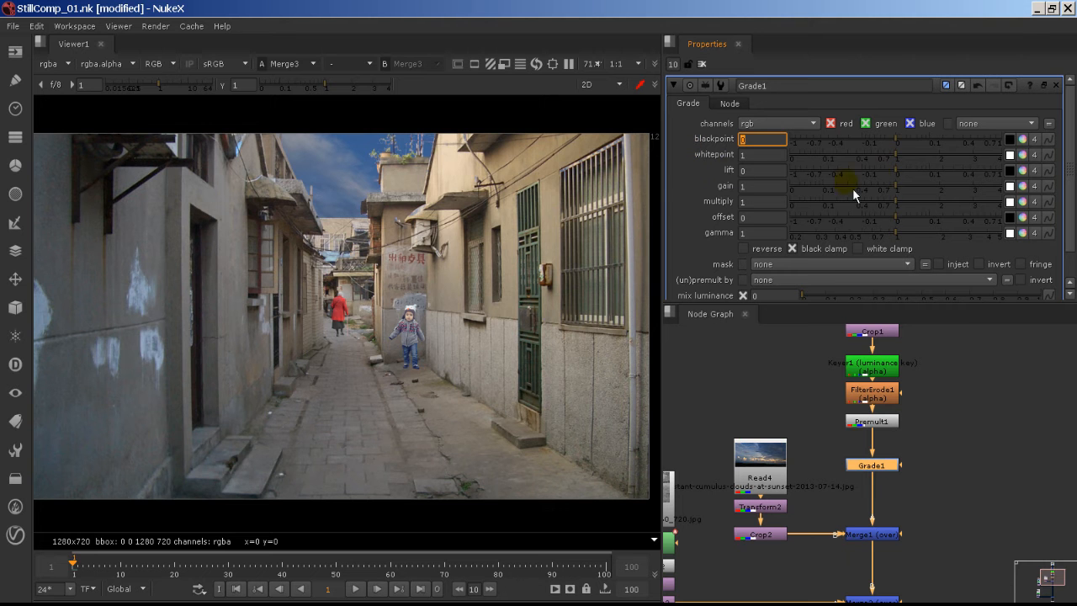
left_click_drag(899, 163, 789, 158)
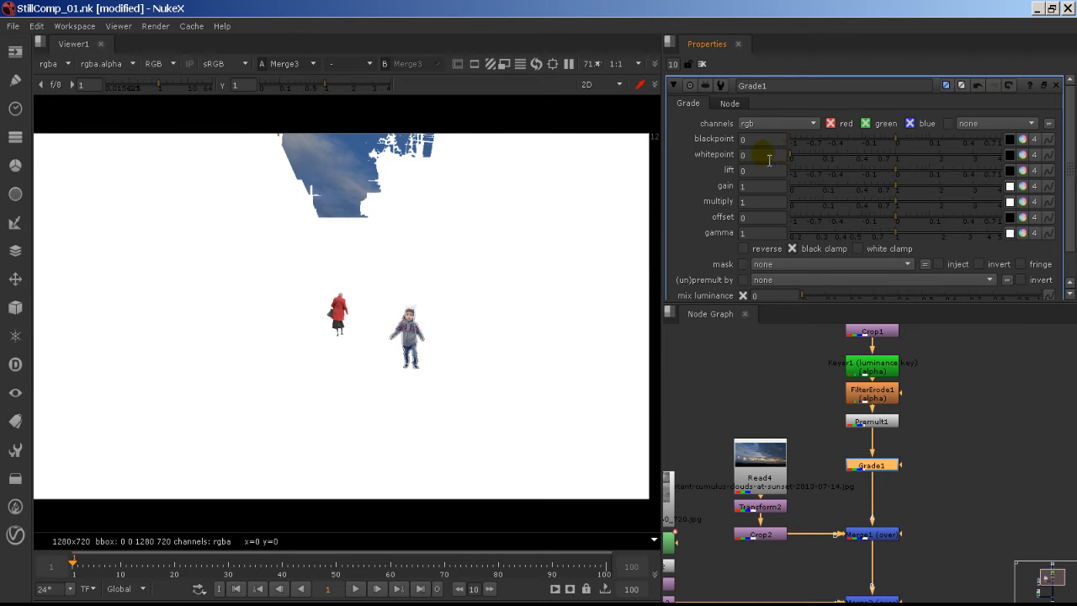
left_click(760, 154)
type("1")
key("Return")
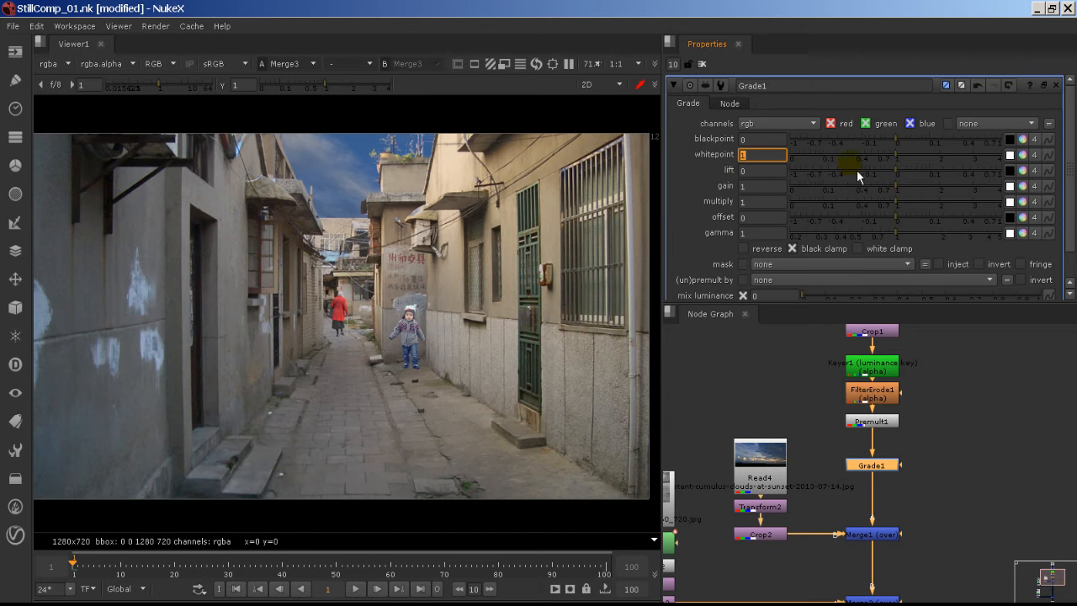
- Try out Grade1's lift and gain on the alley and reset them to 0 and 1
left_click_drag(900, 177, 739, 196)
type("0")
key("Return")
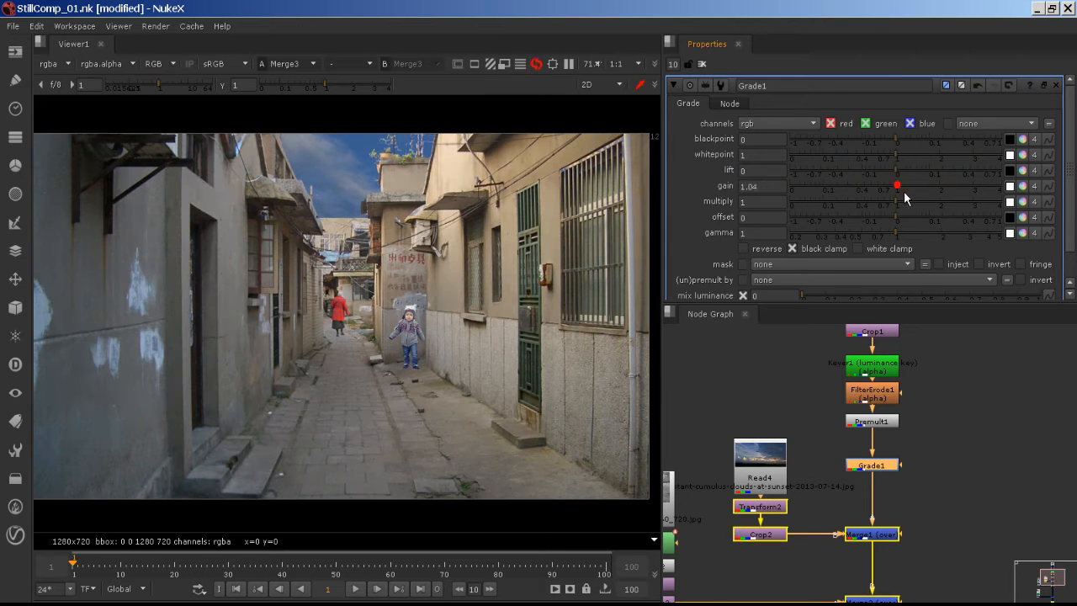
left_click_drag(898, 185, 844, 192)
left_click(763, 186)
key("BackSpace")
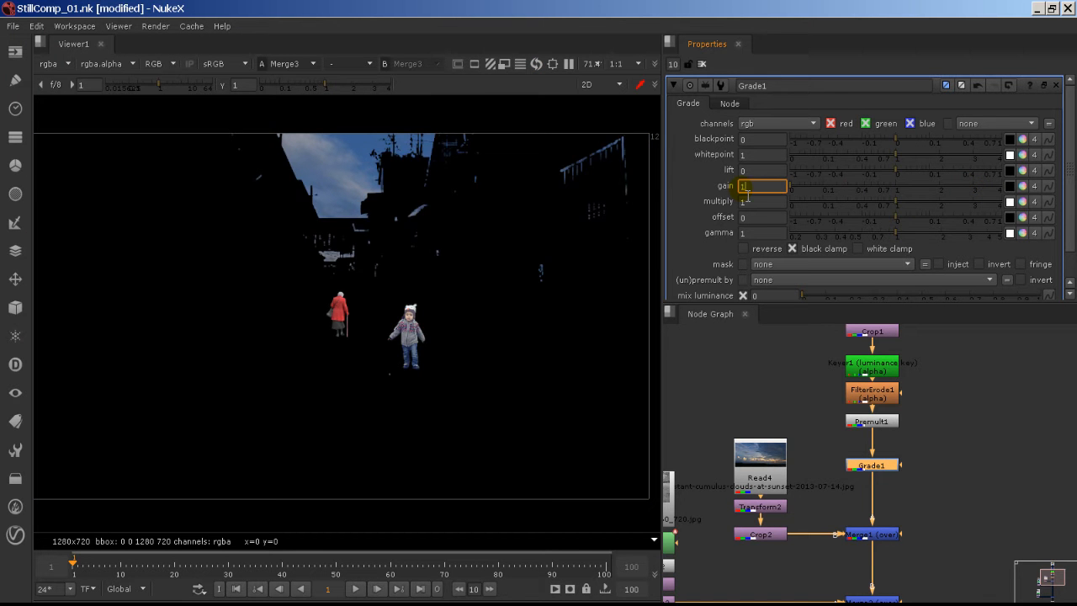
type("1")
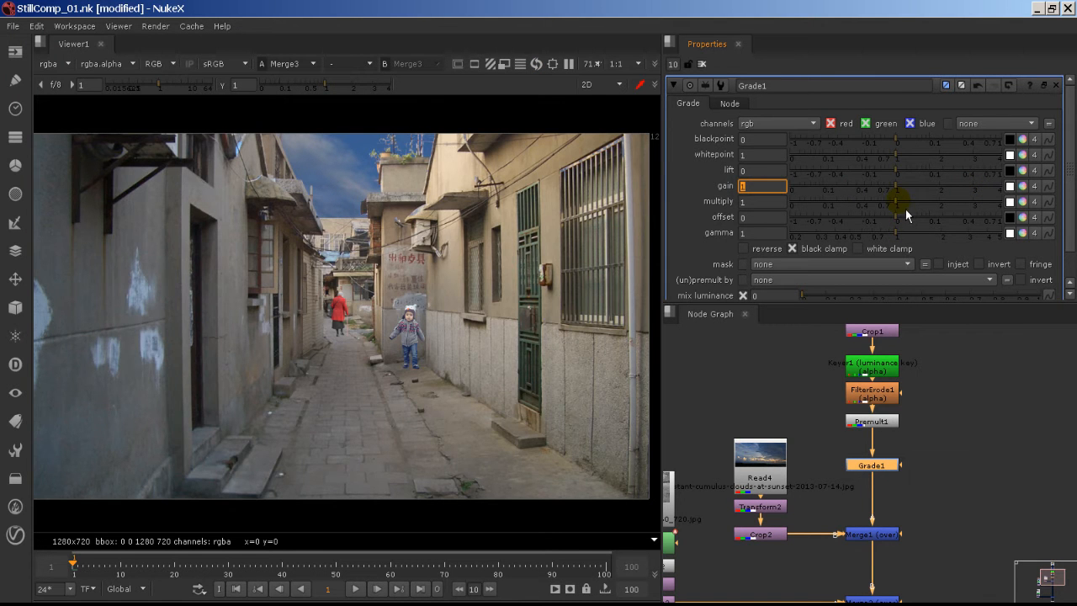
- Try out Grade1's multiply, offset and gamma, and reset them to 1, 0 and 1
left_click_drag(906, 208, 834, 207)
left_click_drag(868, 208, 905, 236)
double_click(781, 224)
type("0")
key("Return")
left_click_drag(779, 235, 729, 241)
key("BackSpace")
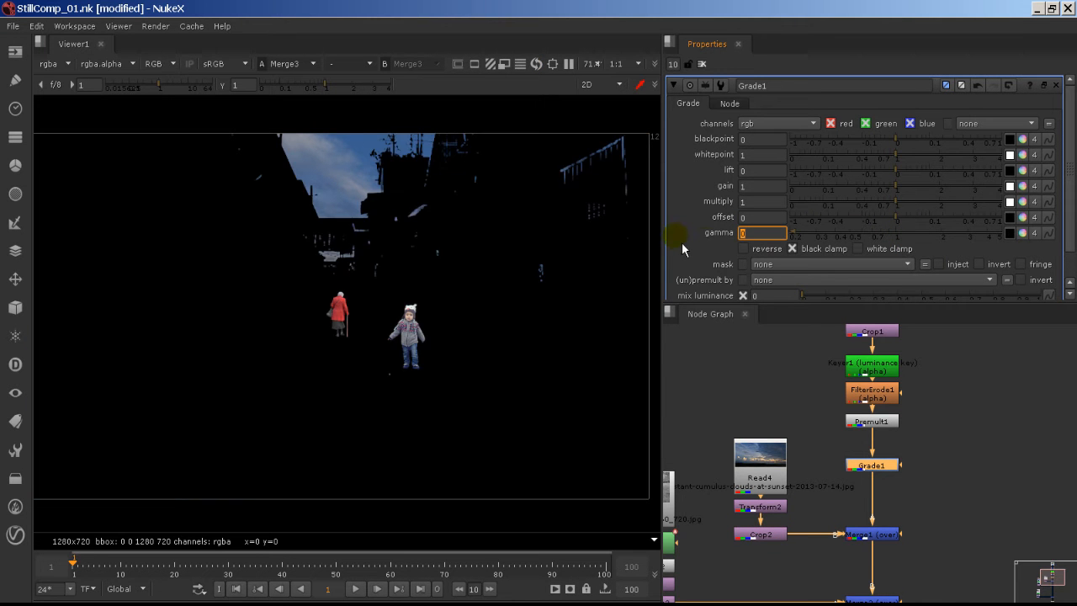
type("1")
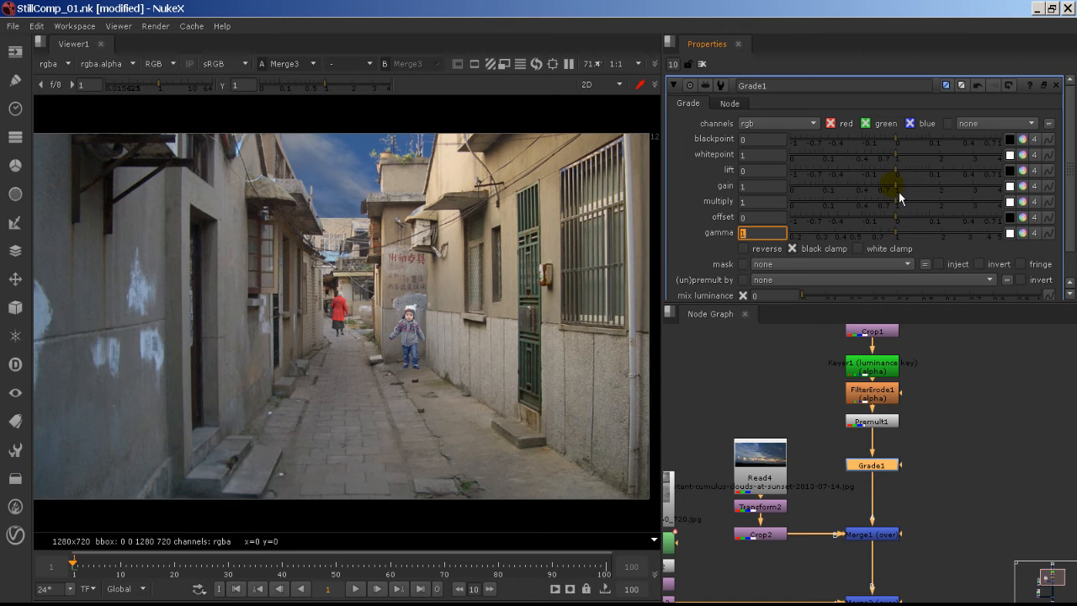
- Brighten the alley by raising Grade1's gain to 1.42 and multiply to 1.34
left_click_drag(898, 192, 919, 206)
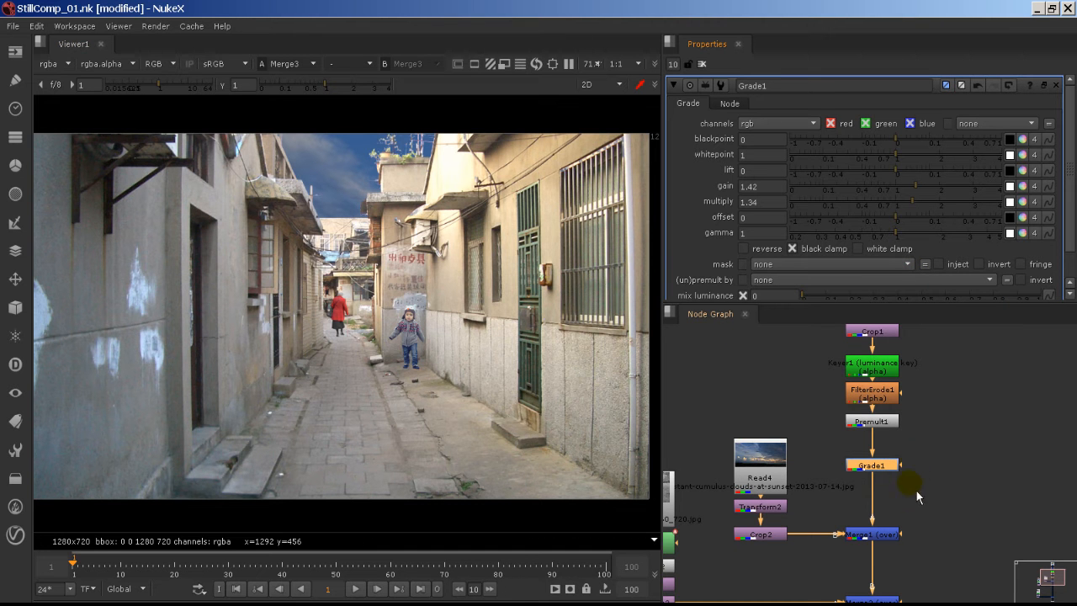
mouse_move(872, 463)
left_mouse_down()
mouse_move(906, 472)
mouse_move(895, 494)
mouse_move(876, 416)
mouse_move(886, 482)
mouse_move(874, 469)
left_mouse_up()
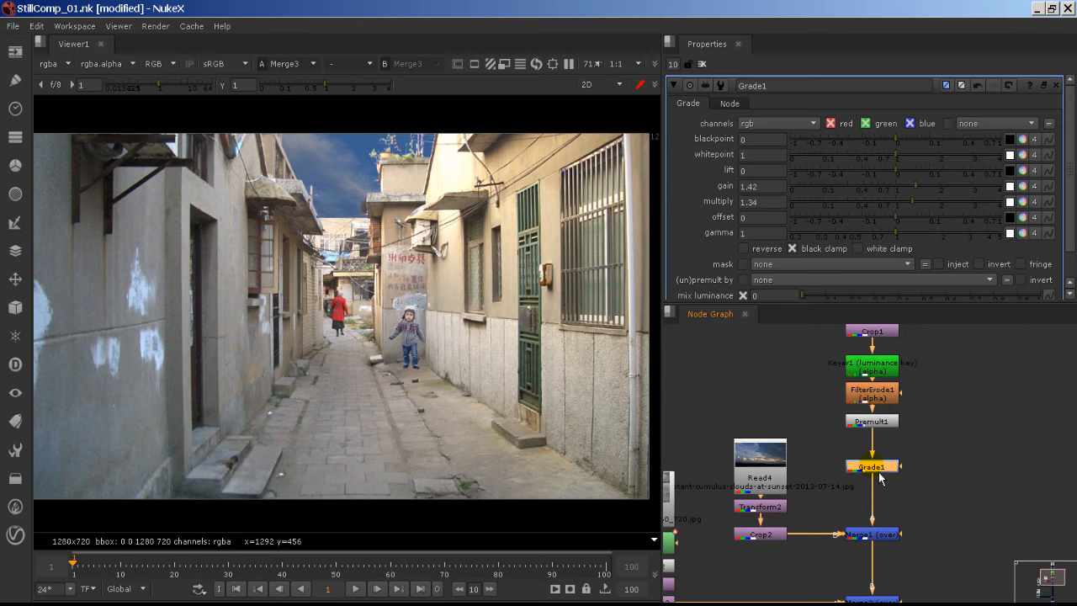
- View the outputs of Premult1 and Grade1, and toggle Grade1 off and on to compare the alley before and after grading
left_click(886, 427)
key("1")
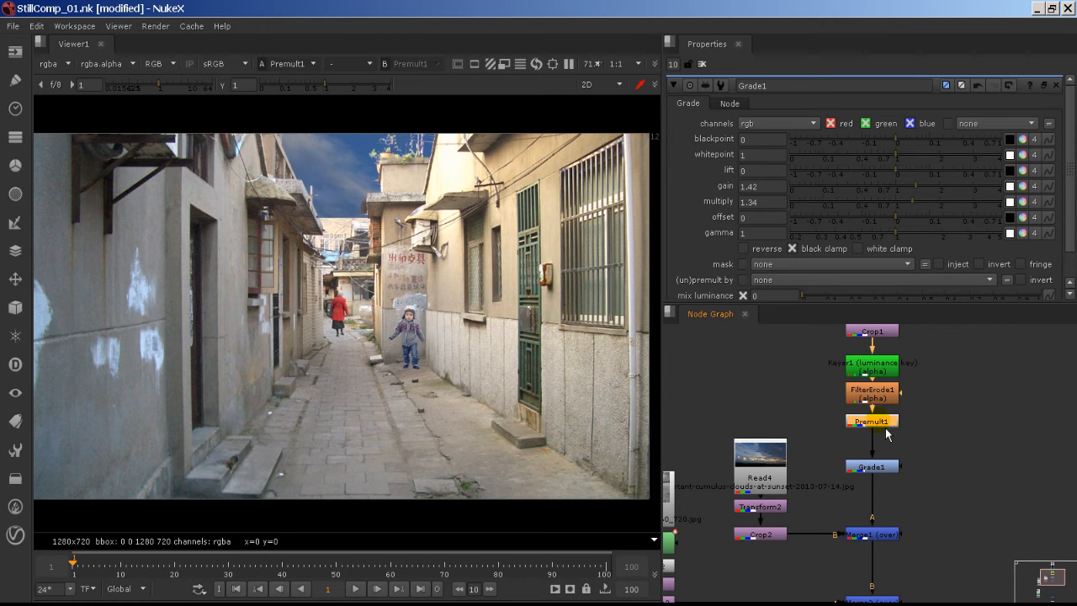
left_click(922, 462)
middle_click_drag(930, 503, 896, 396)
left_click(858, 361)
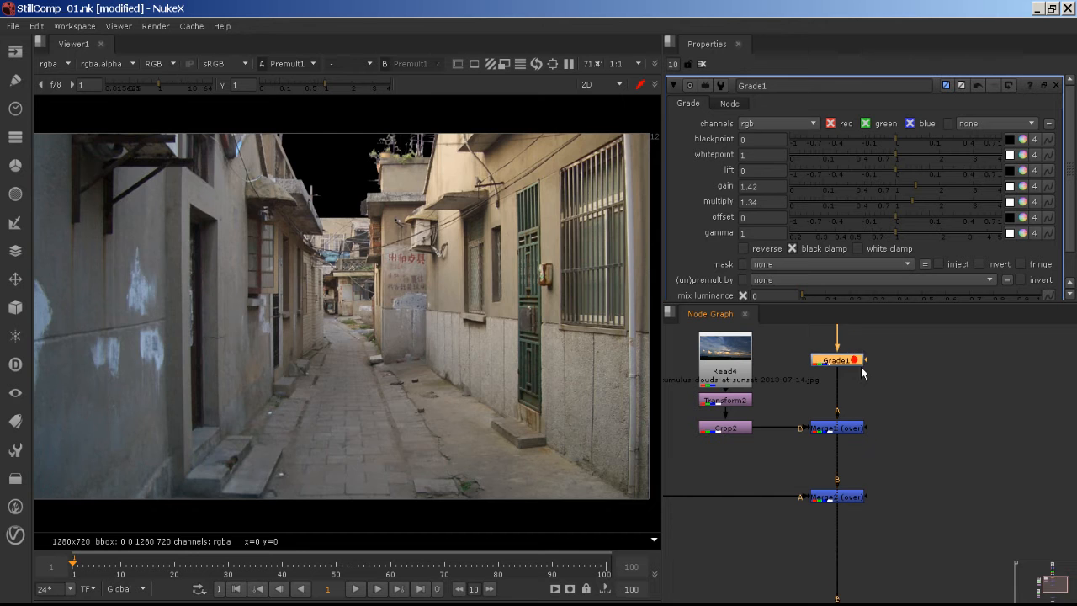
key("1")
key("d")
key("d")
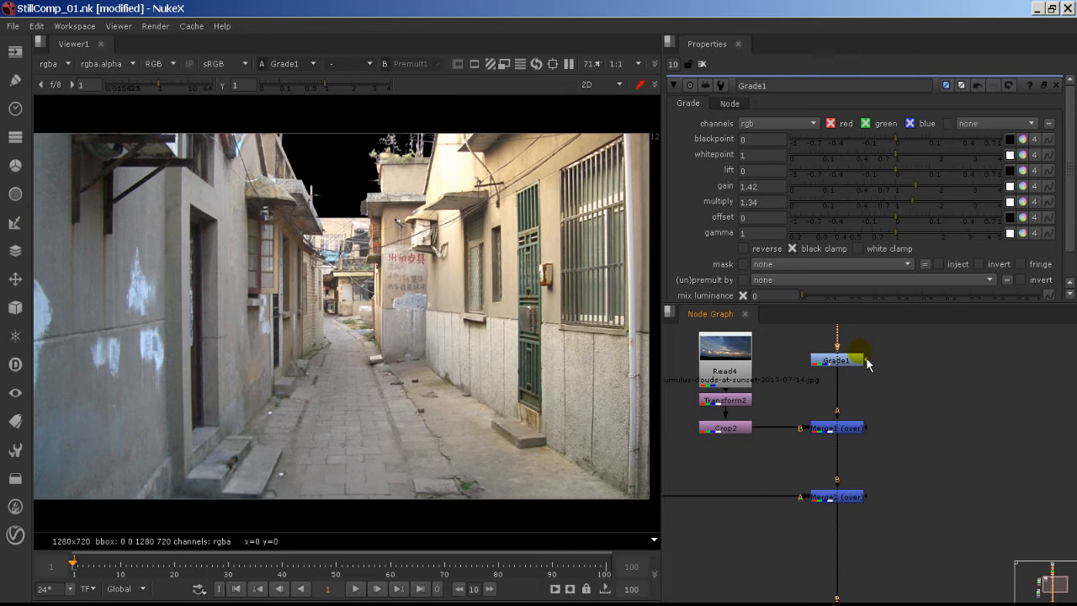
key("d")
key("d")
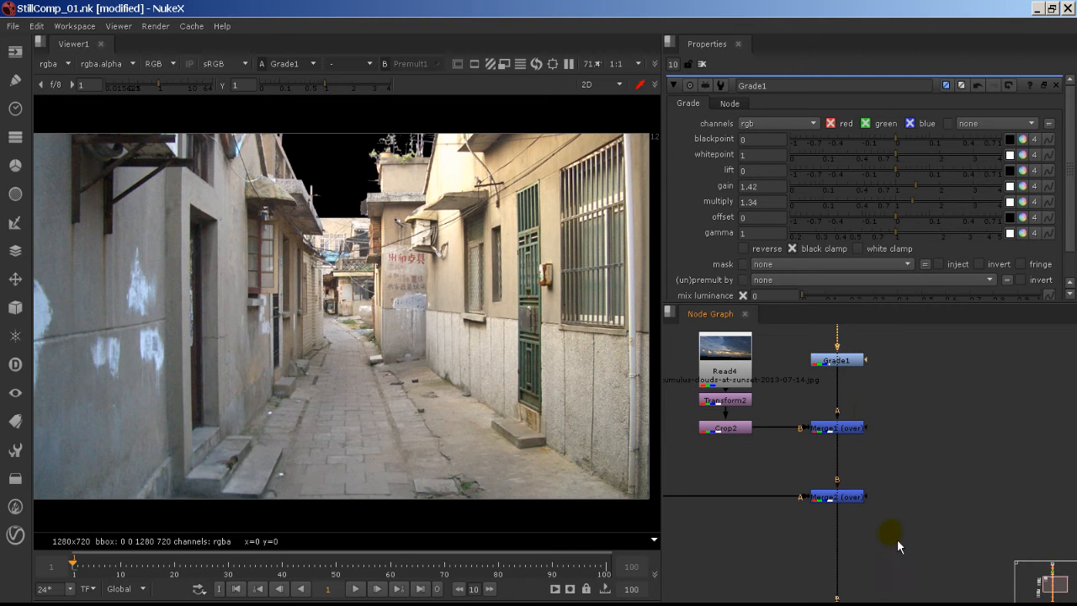
- Reconnect the viewer to Merge3 at the end of the node tree to show the full composite
middle_click_drag(897, 539, 896, 403)
middle_click_drag(894, 578, 885, 505)
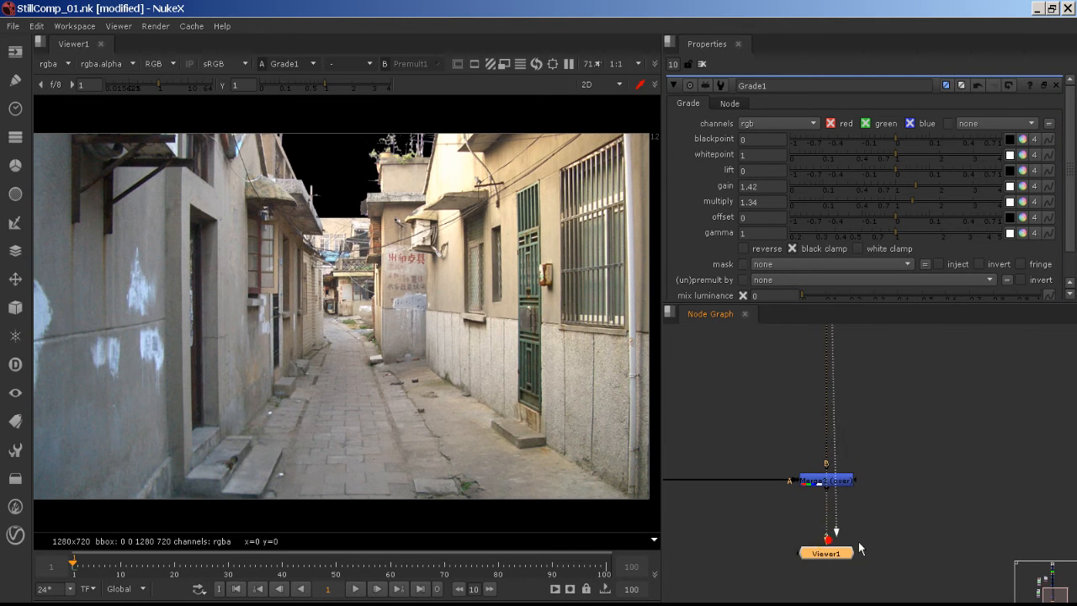
left_click_drag(860, 543, 837, 483)
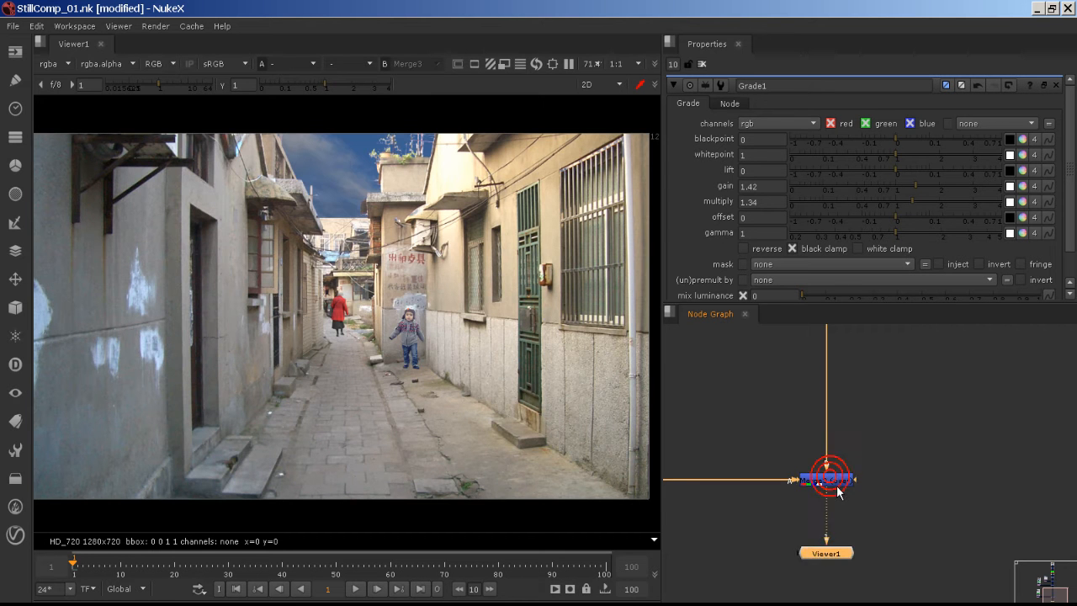
- Toggle Grade1 off and on to compare the full composite with and without the alley grade, and review its gain and multiply
middle_click_drag(814, 430, 836, 587)
mouse_move(848, 487)
left_mouse_down()
mouse_move(876, 485)
mouse_move(842, 497)
mouse_move(879, 497)
mouse_move(833, 468)
mouse_move(858, 504)
left_mouse_up()
key("d")
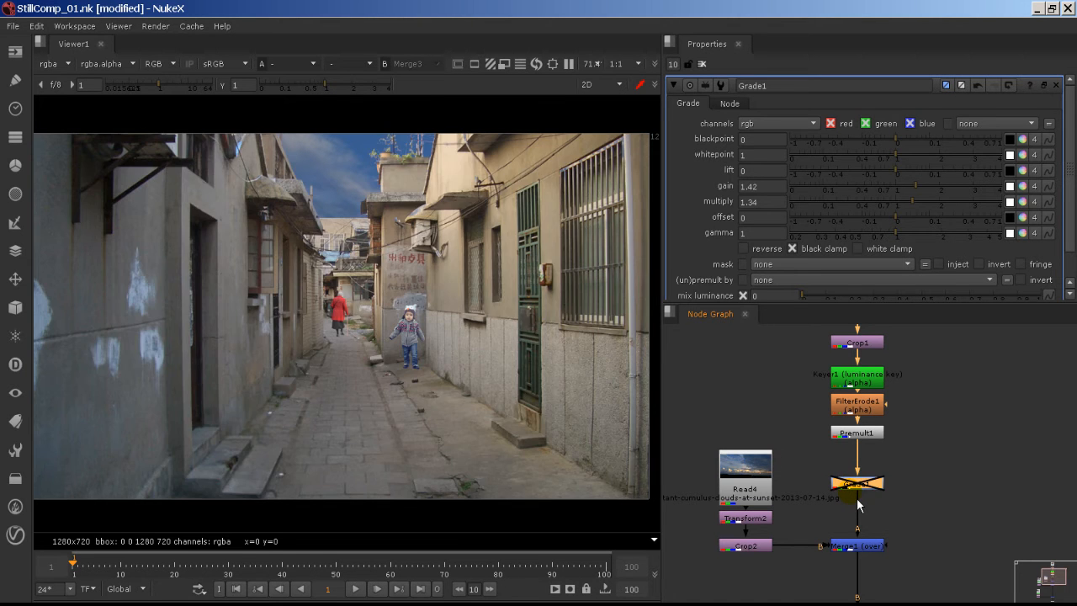
key("d")
key("d")
key("d")
key("d")
key("d")
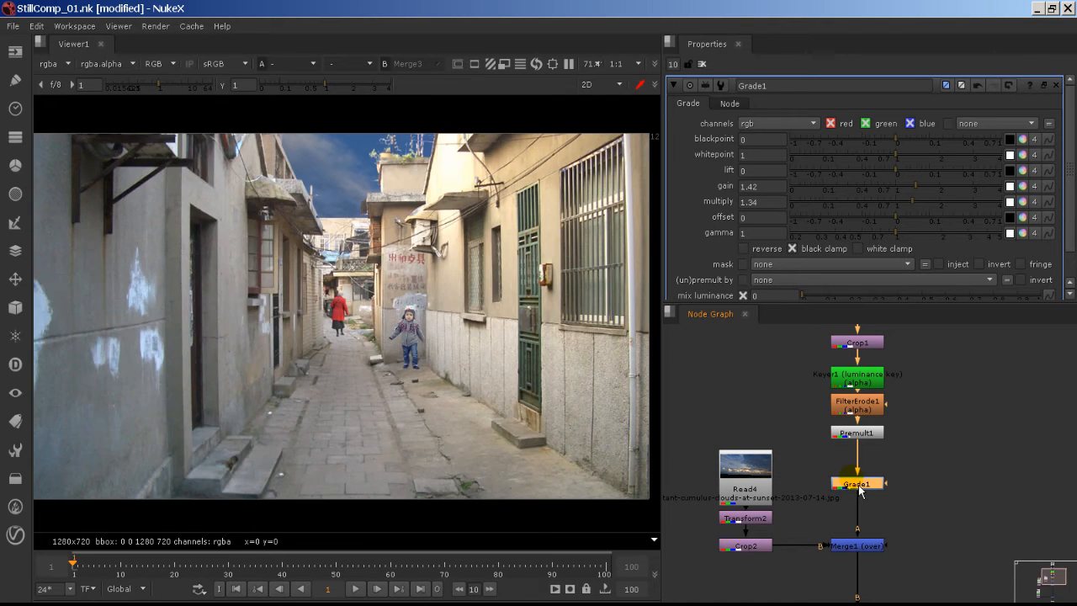
key("d")
key("d")
key("d")
scroll(854, 500, "up", 4)
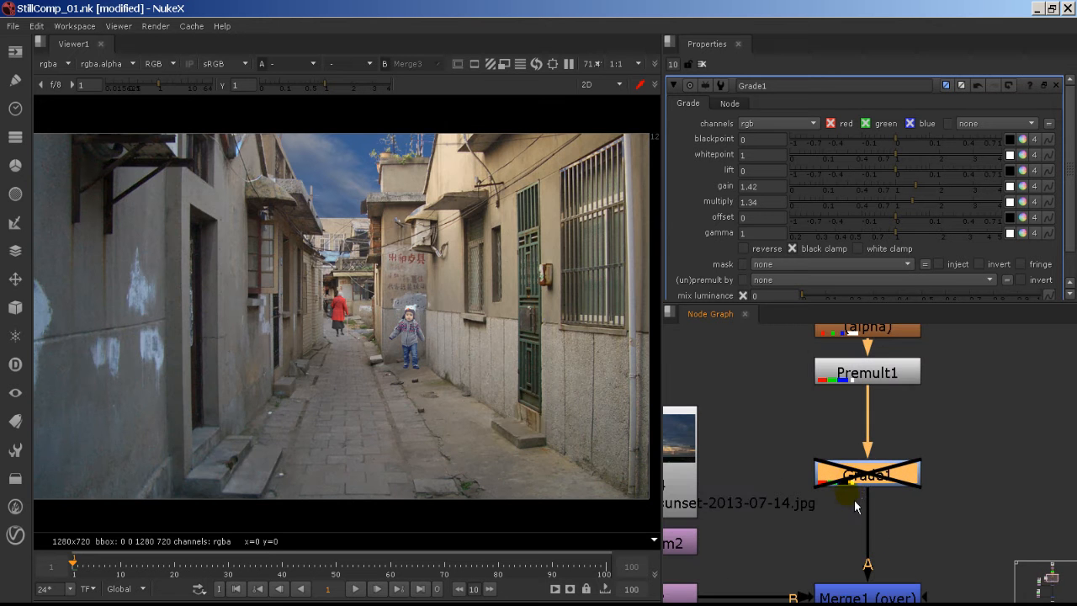
key("d")
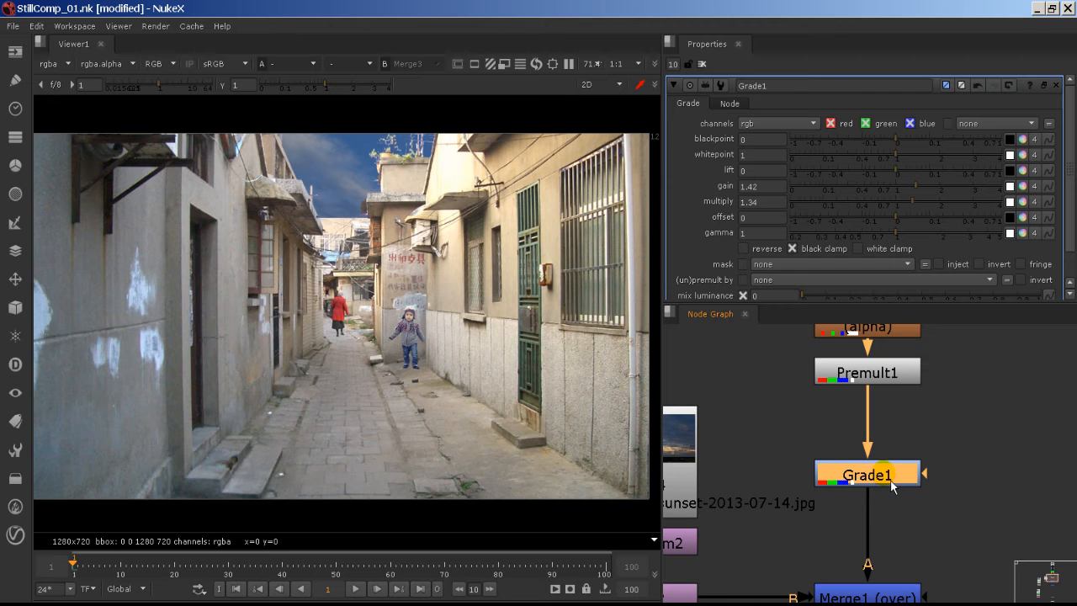
key("d")
key("d")
left_click(778, 186)
left_click(766, 203)
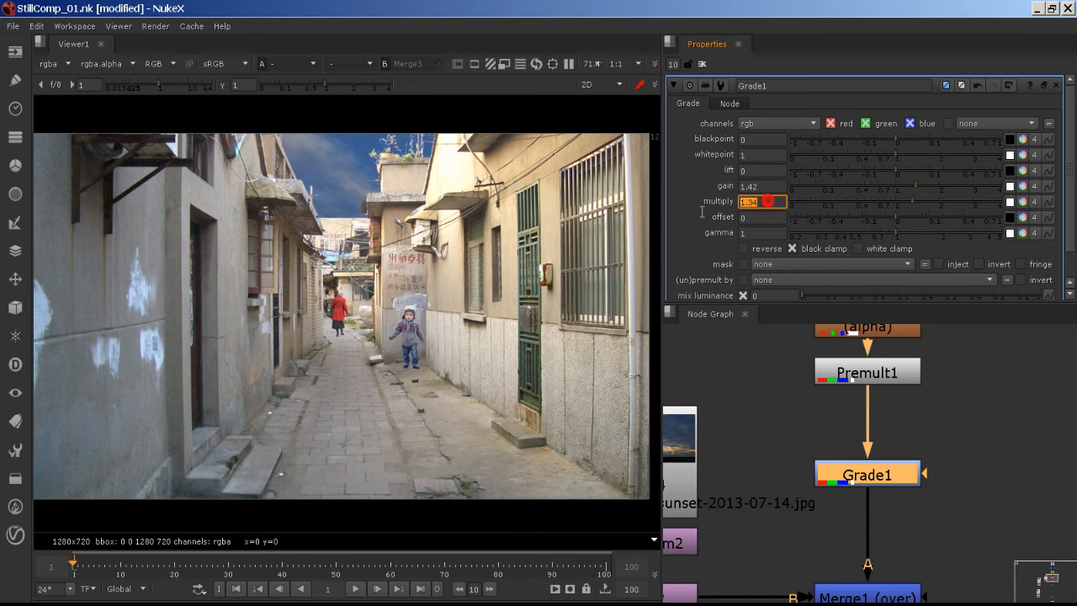
- Move Read4, Transform2 and Crop2 up in the sky branch to make room below Crop2
scroll(942, 473, "down", 4)
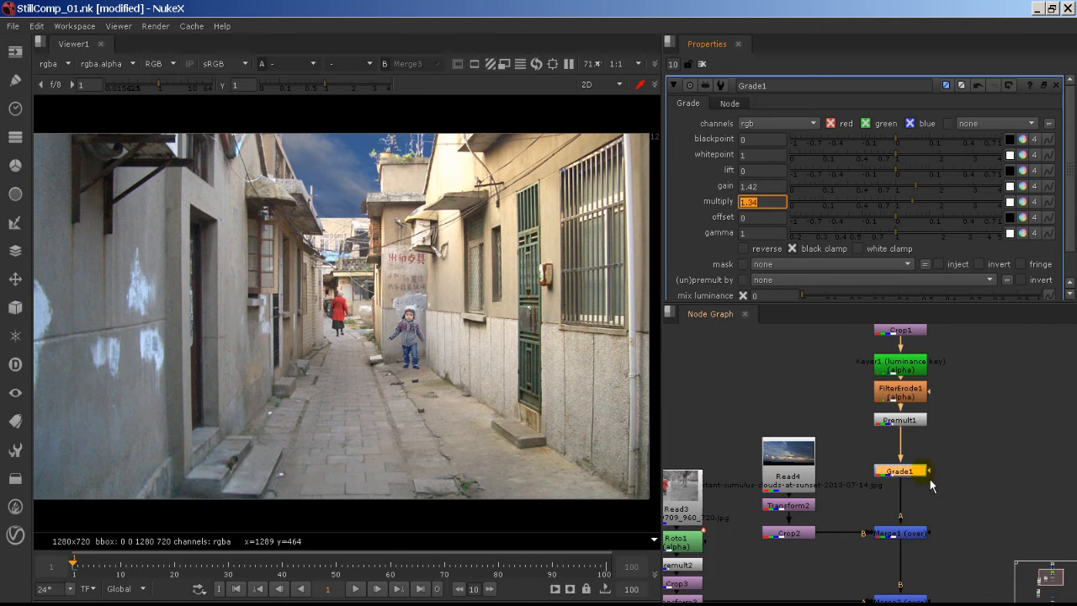
scroll(901, 482, "up", 1)
middle_click_drag(887, 512, 918, 397)
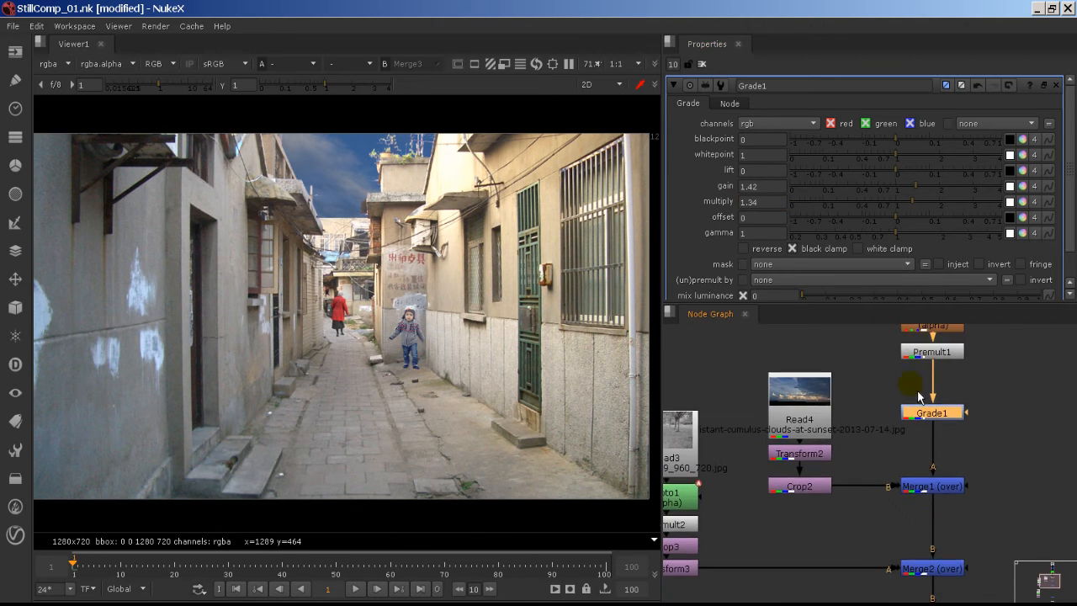
left_click(948, 491)
middle_click_drag(924, 519, 926, 476)
middle_click_drag(838, 448, 862, 489)
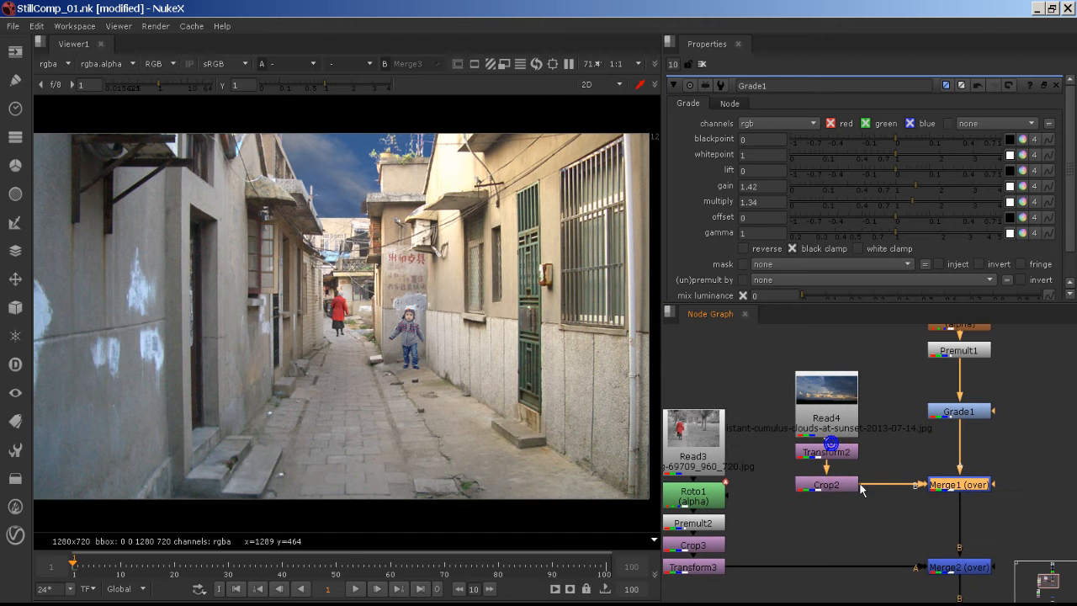
left_click(845, 488)
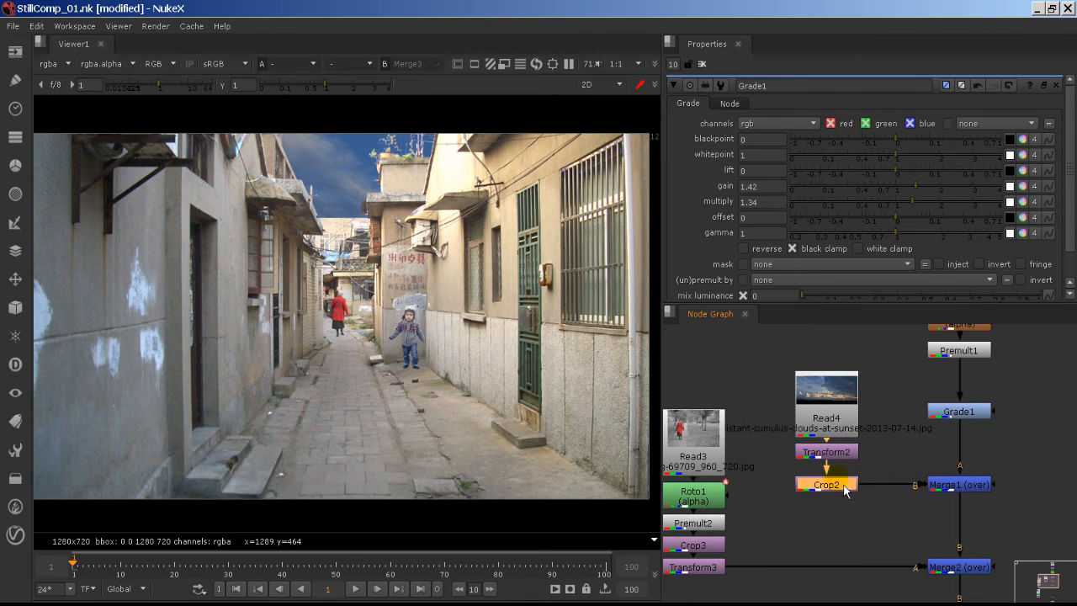
left_click(934, 486)
mouse_move(840, 456)
left_mouse_down()
mouse_move(832, 441)
mouse_move(840, 458)
left_mouse_up()
left_click_drag(842, 425, 842, 385)
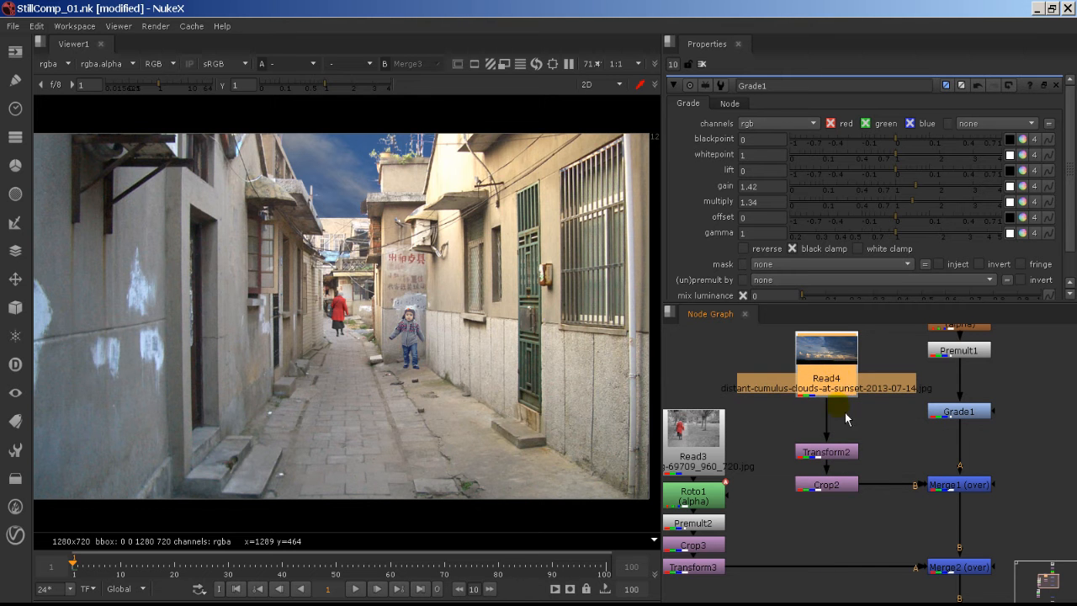
left_click_drag(843, 456, 844, 429)
left_click_drag(842, 491, 840, 463)
- Add a Grade node after Crop2 and brighten the sky with gain 2.2, offset 0.21 and lift 0.12
key("g")
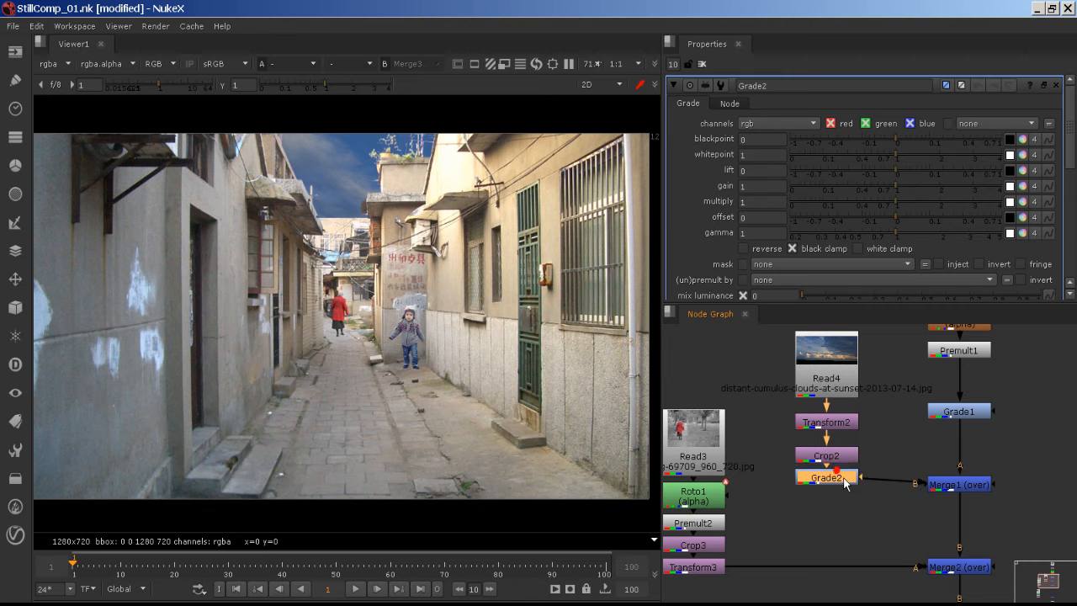
left_click_drag(843, 503, 846, 490)
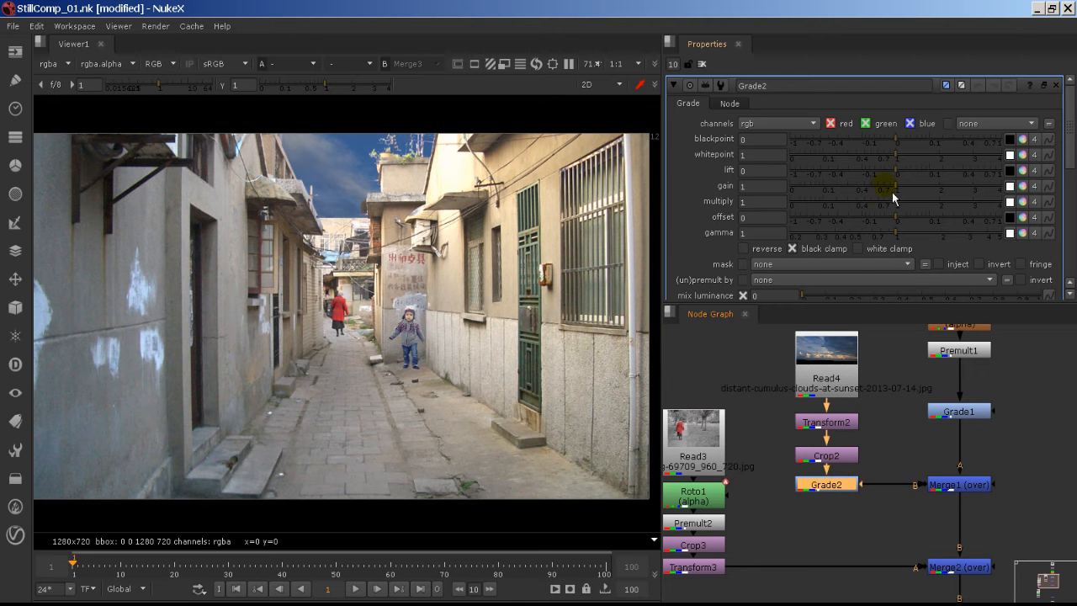
left_click_drag(892, 192, 953, 193)
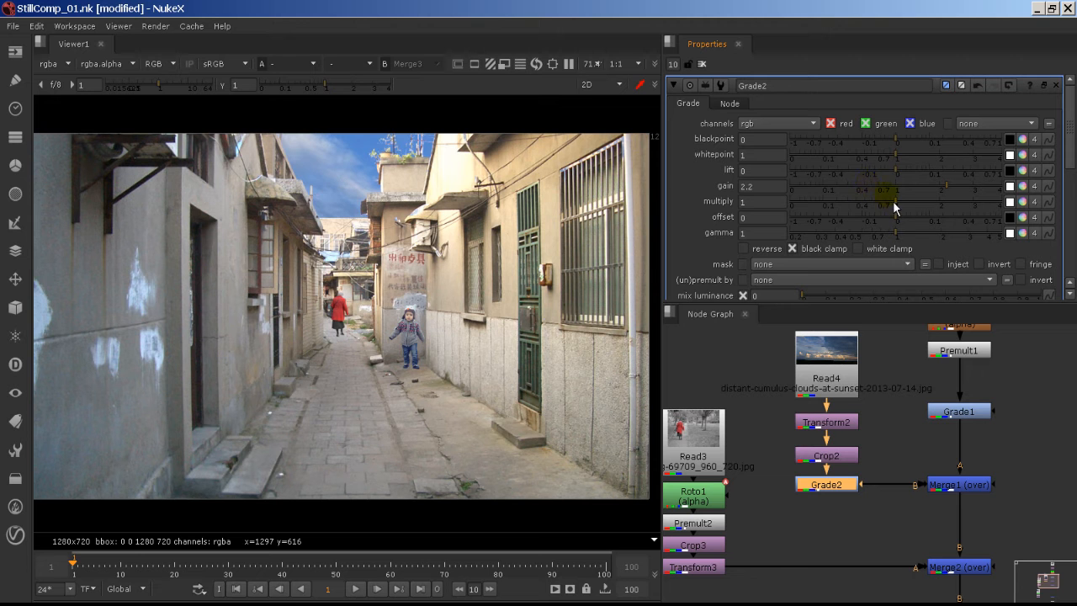
left_click_drag(897, 218, 953, 224)
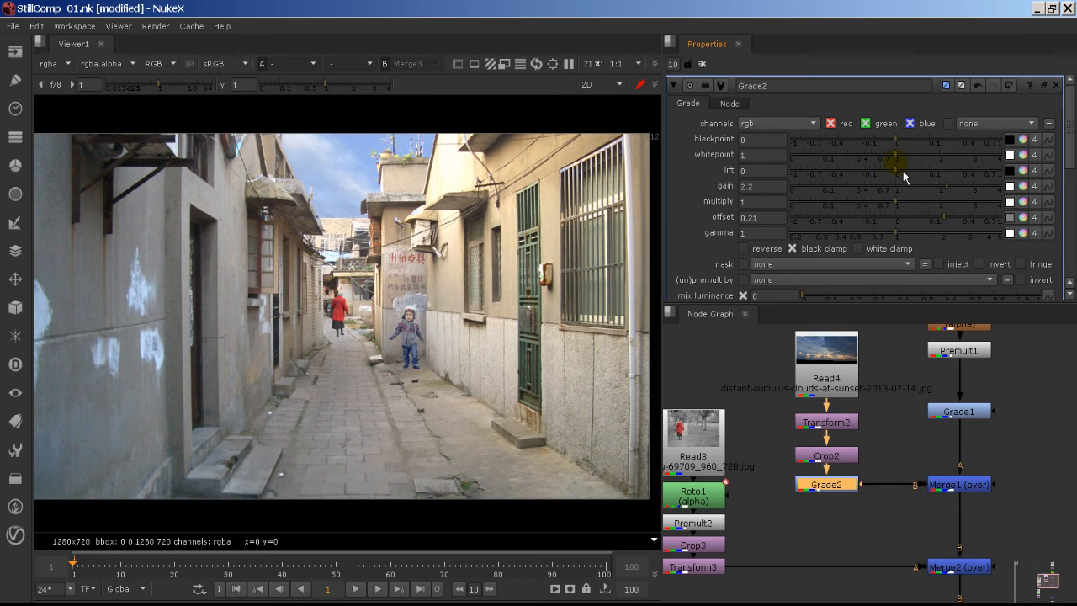
left_click_drag(903, 175, 939, 179)
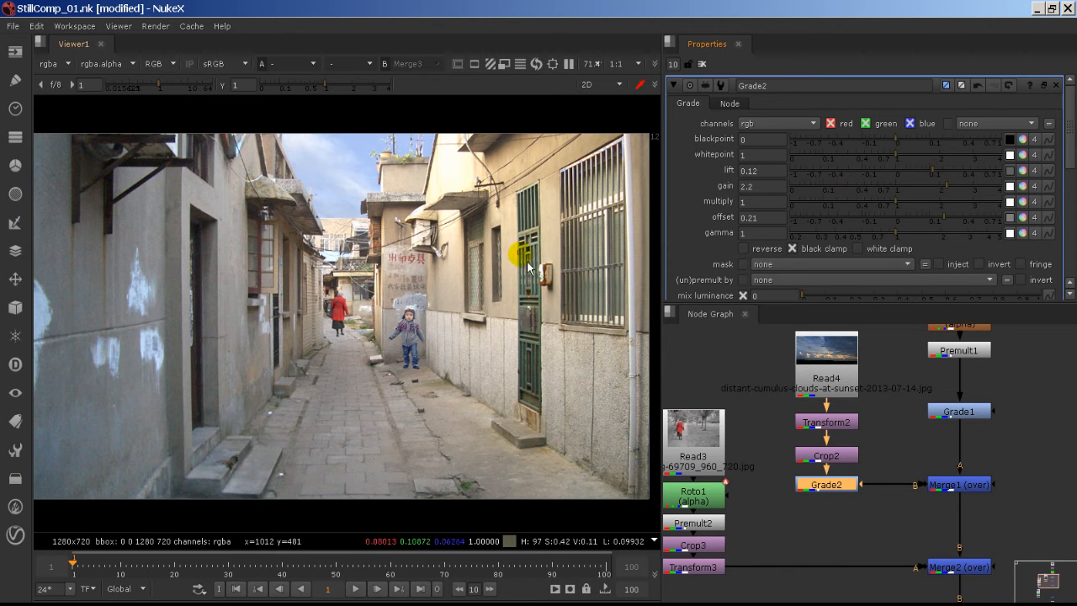
- Toggle Grade2 off and on to compare the composite with the original and the brightened sky
scroll(517, 253, "down", 2)
scroll(517, 252, "up", 1)
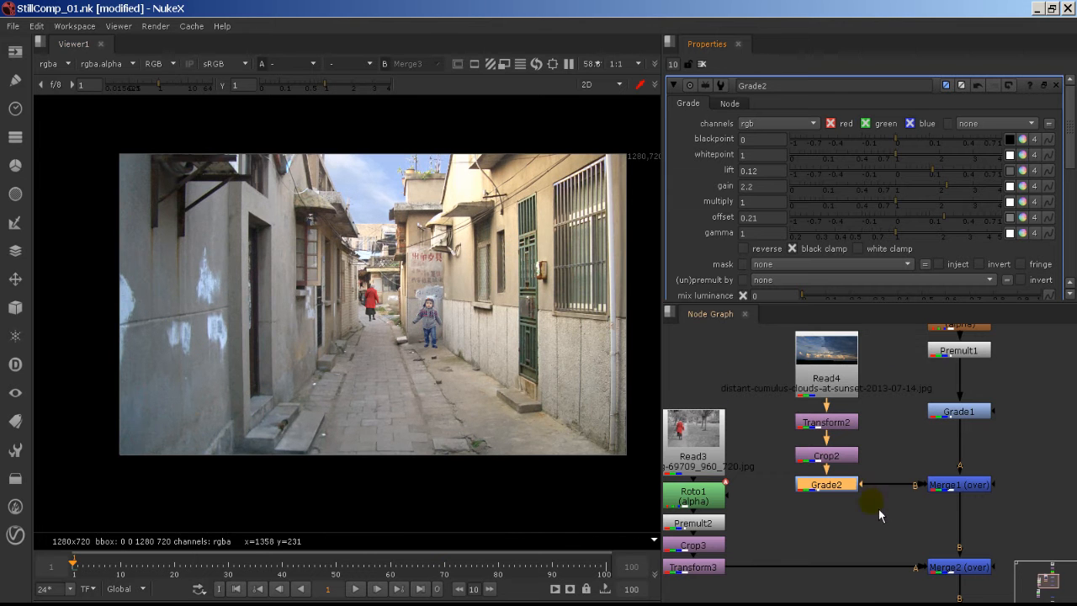
middle_click_drag(878, 509, 829, 505)
left_click(778, 485)
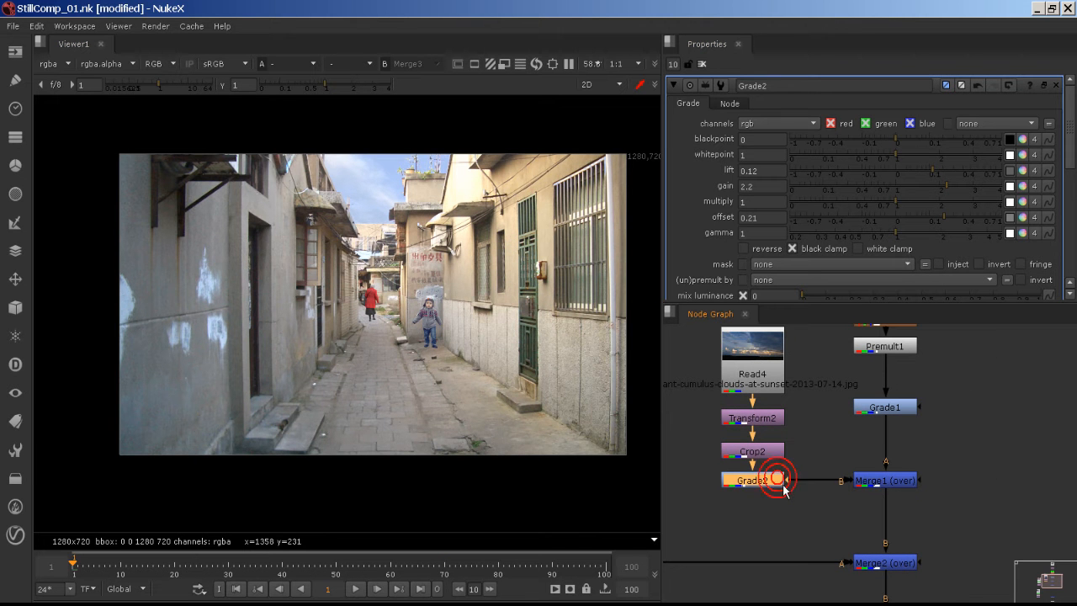
key("d")
key("d")
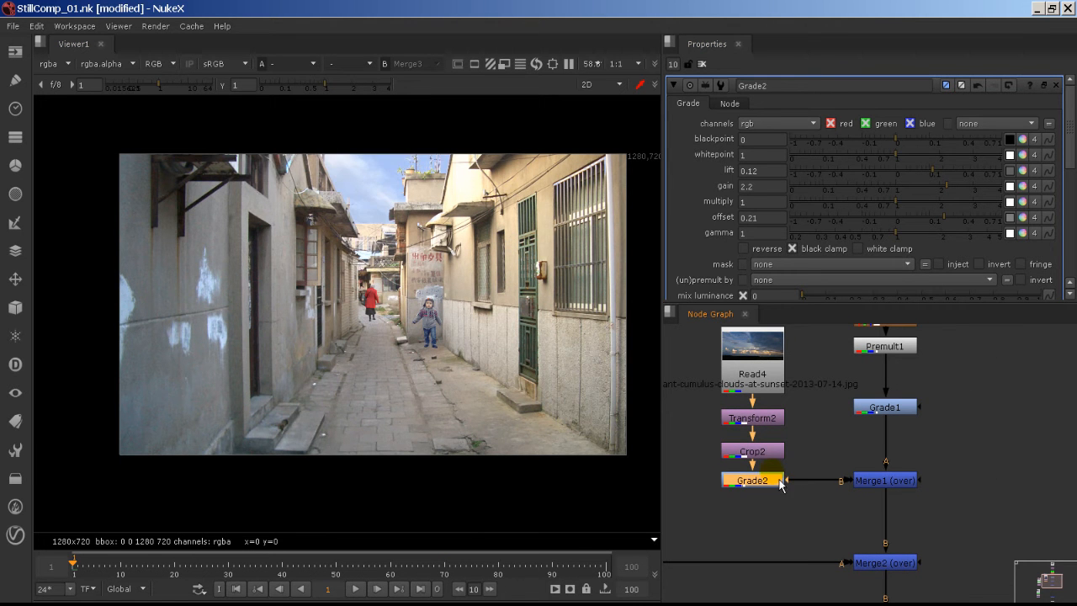
key("d")
key("d")
key("d")
key("d")
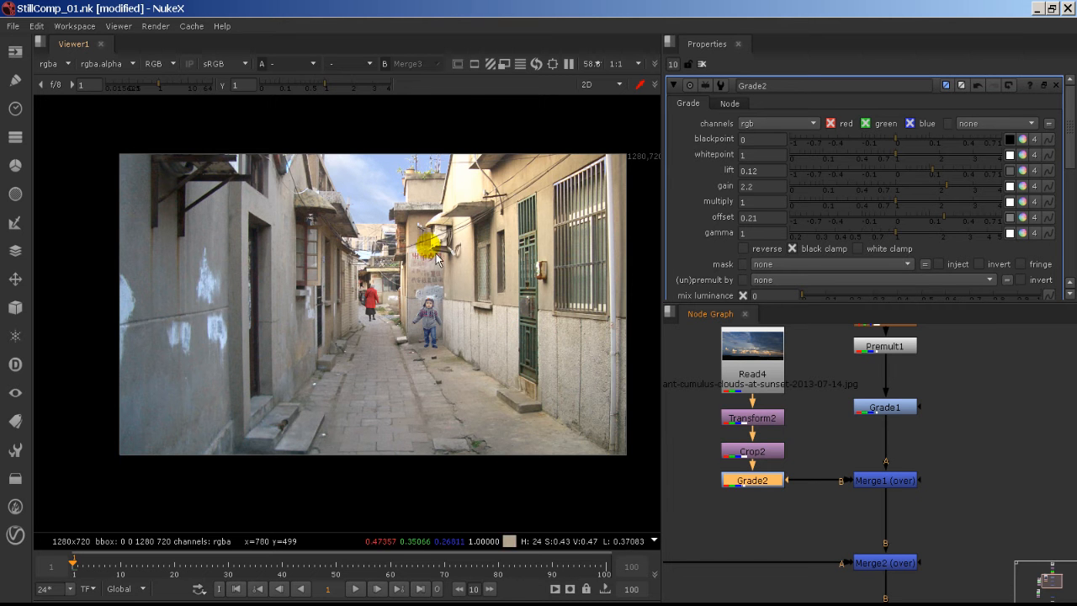
- Try out a Saturation node after Grade2 with saturation 1.74, and delete the node
left_click(760, 480)
key("Tab")
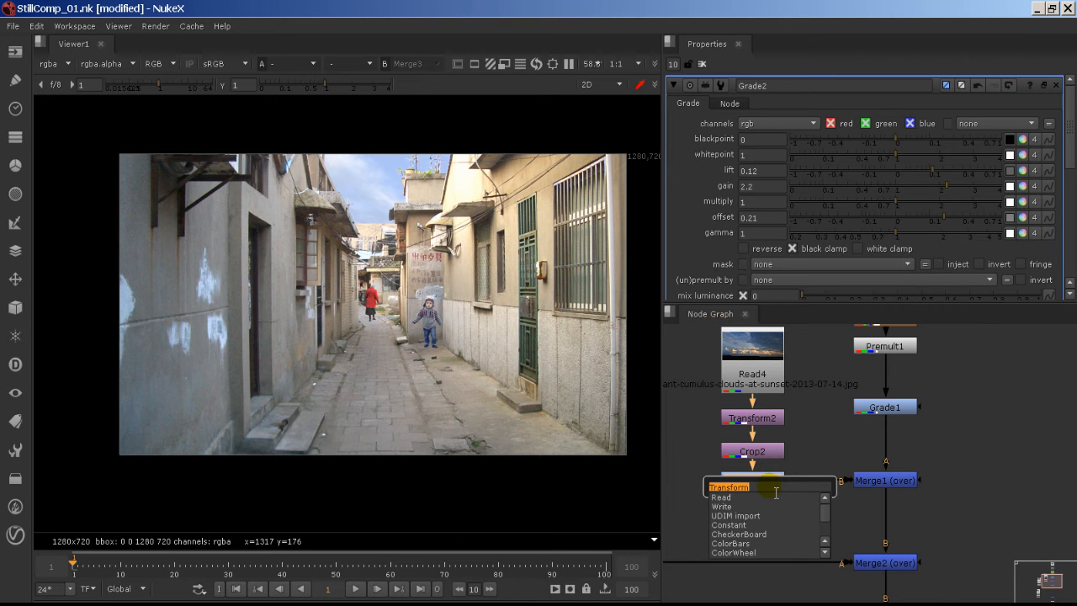
type("sat")
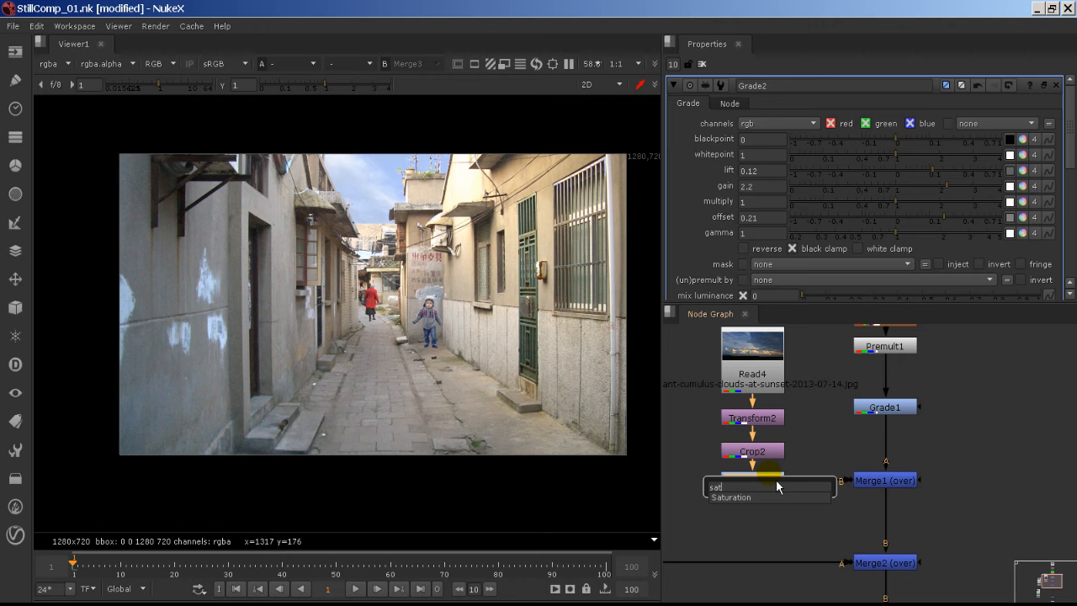
key("Return")
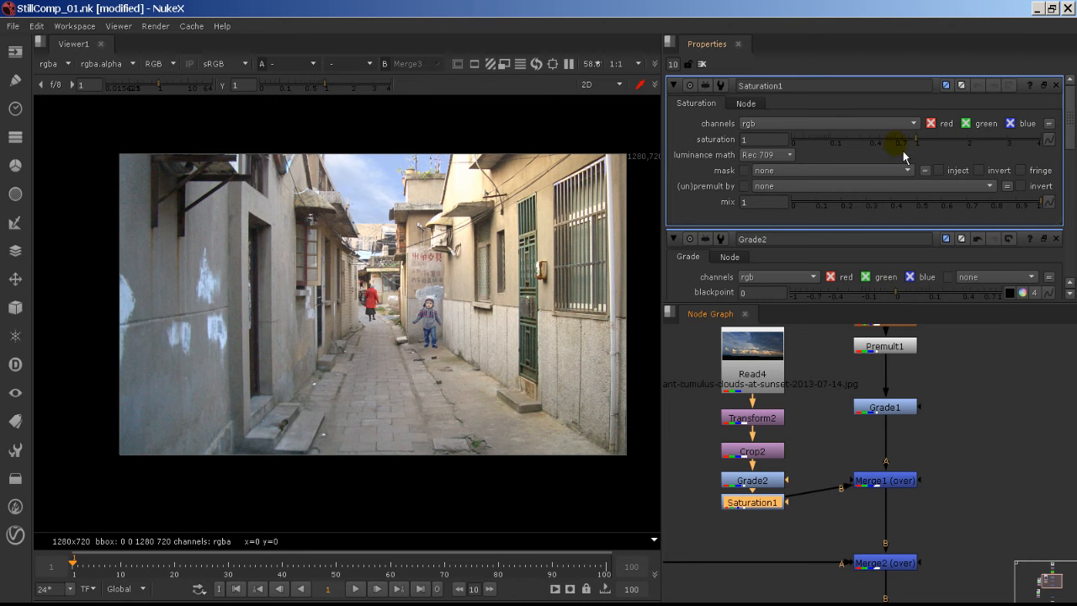
left_click_drag(897, 139, 959, 148)
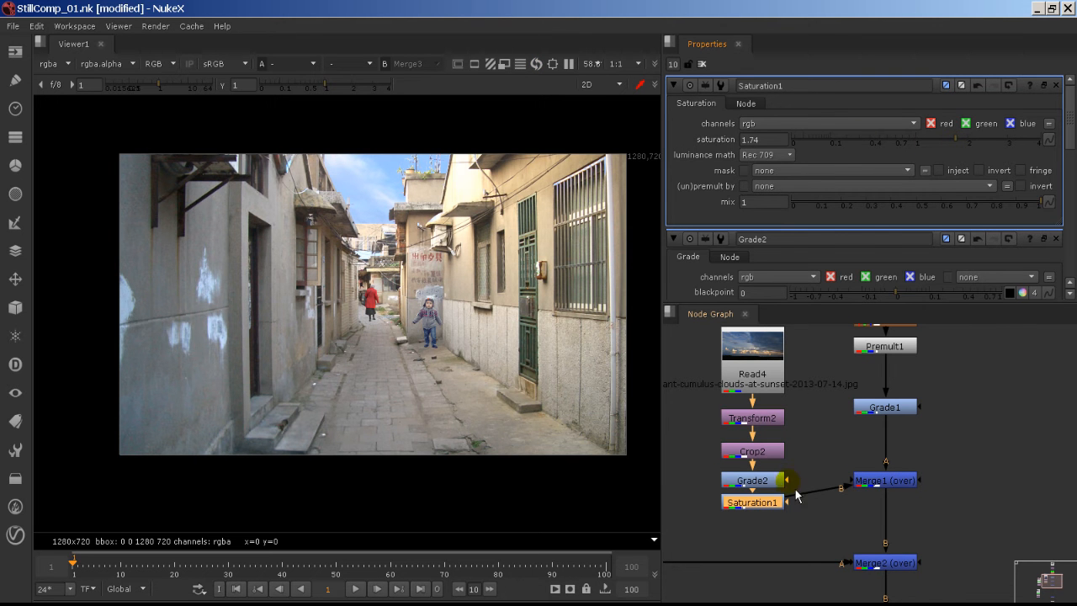
key("Delete")
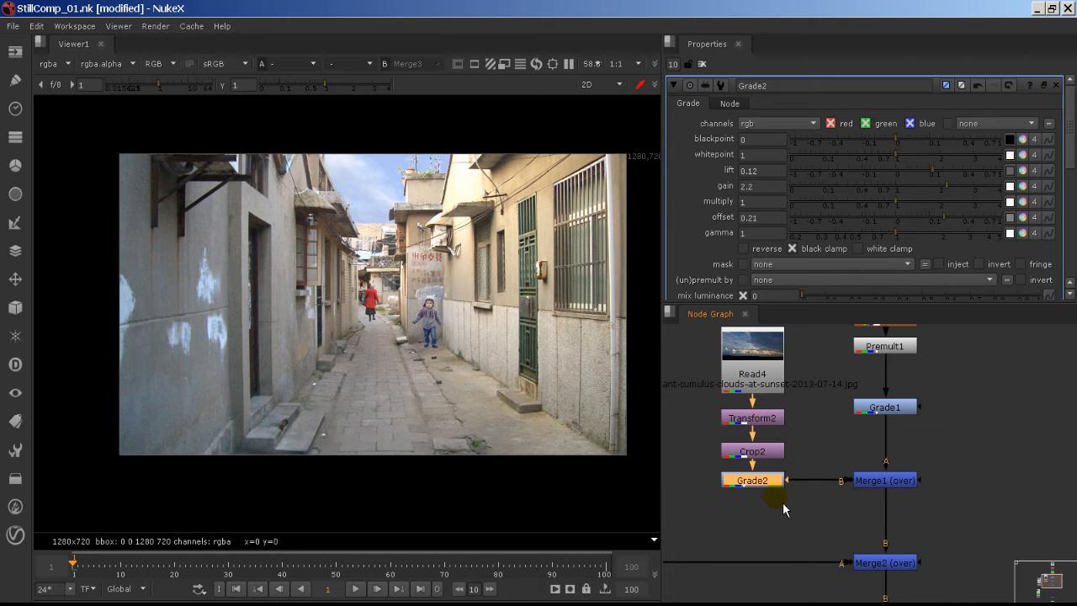
- Move the woman's Read3, Roto1, Premult2, Crop3 and Transform3 nodes up to make room below Transform3
middle_click_drag(884, 513, 974, 466)
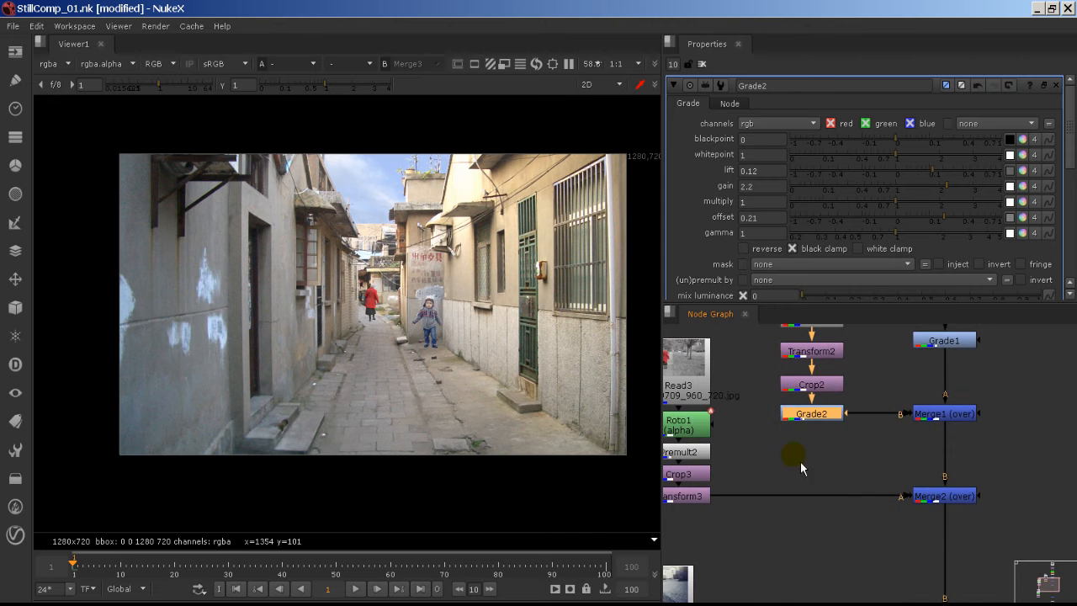
middle_click_drag(801, 461, 850, 481)
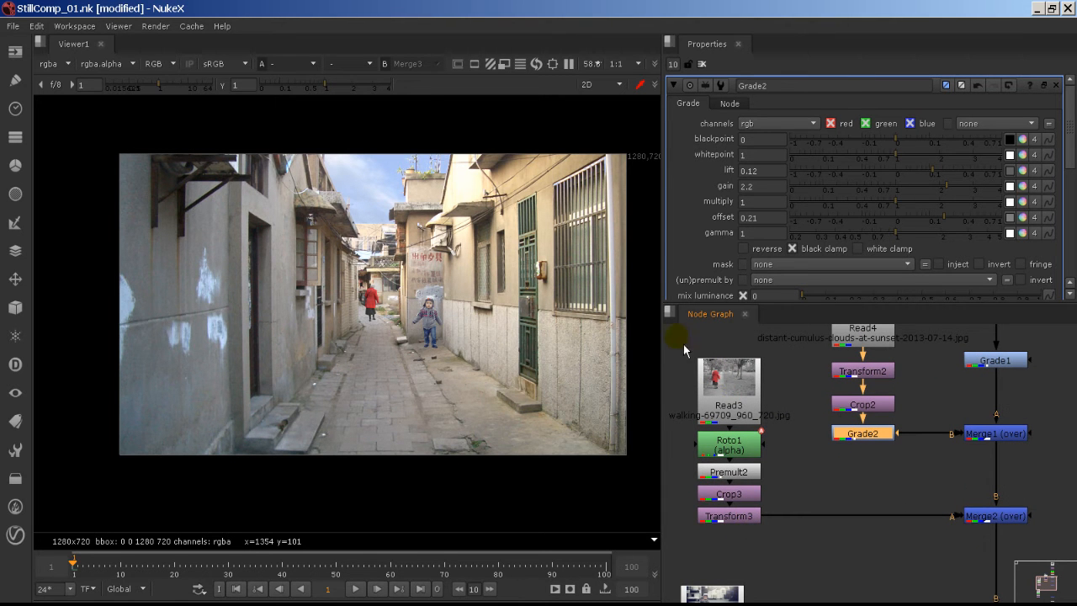
left_click_drag(677, 336, 773, 543)
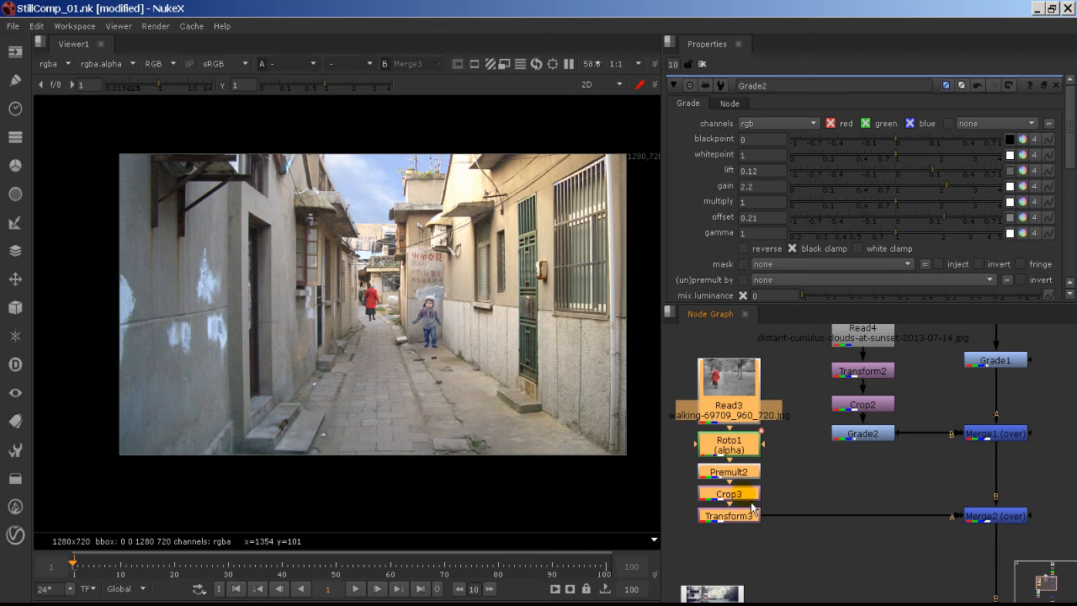
left_click(769, 469)
left_click(729, 421)
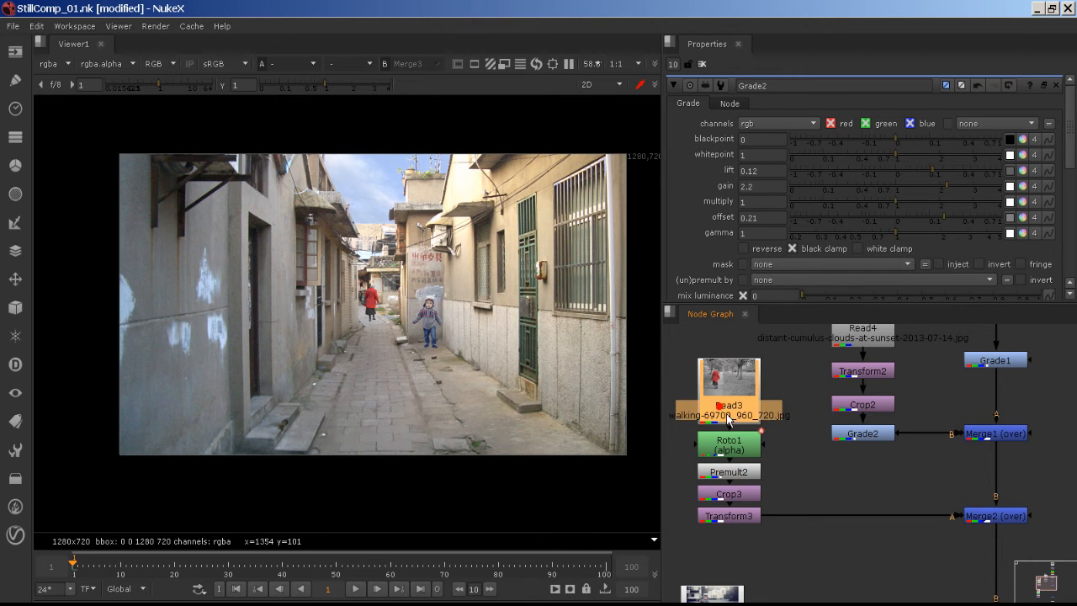
left_click_drag(729, 421, 729, 398)
left_click(729, 444)
left_click_drag(728, 444, 729, 427)
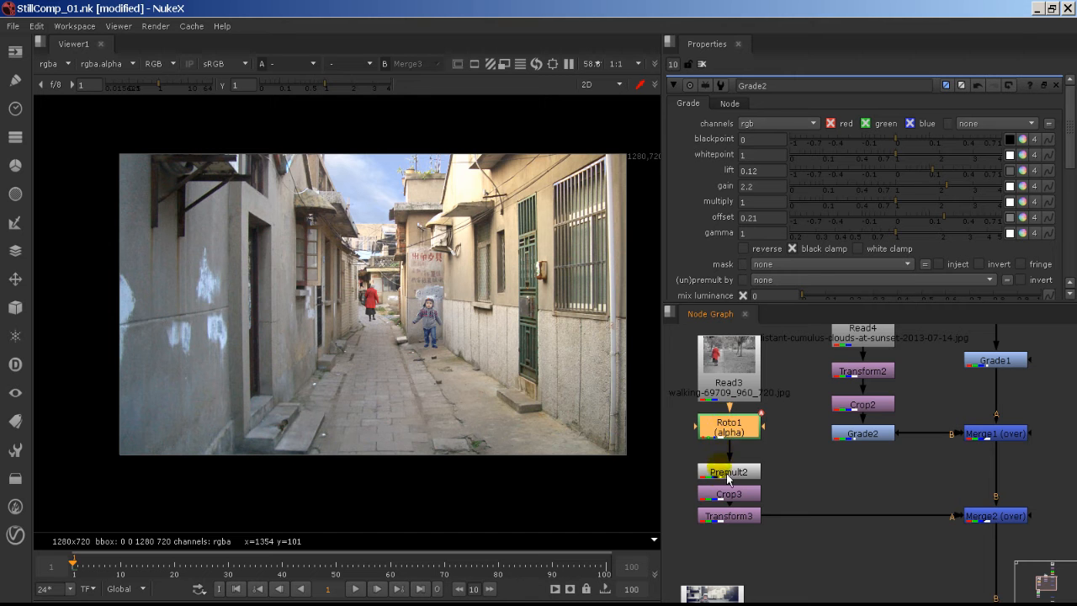
mouse_move(729, 472)
left_mouse_down()
mouse_move(729, 458)
mouse_move(729, 480)
left_mouse_up()
left_click_drag(723, 522, 728, 484)
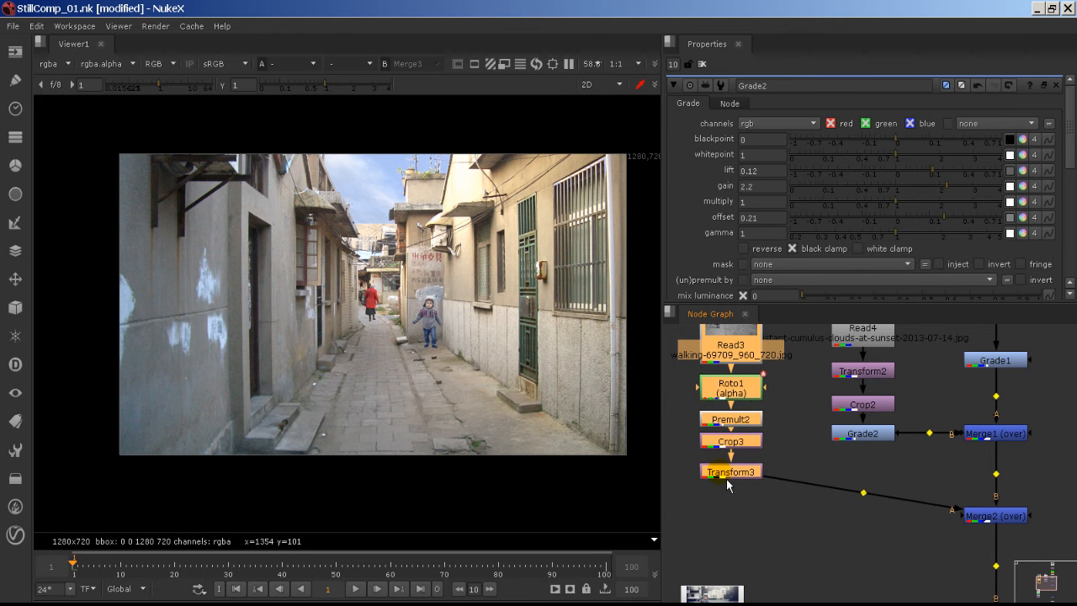
- Add a Grade node after Transform3 and align it level with Merge2, adjusting the spacing of the nodes above
left_click(735, 495)
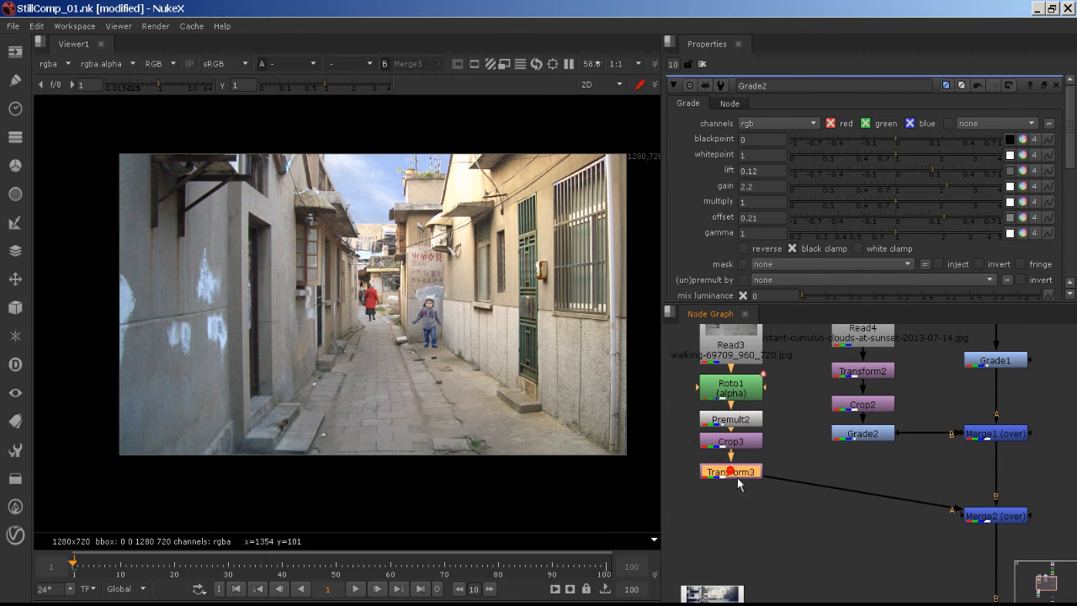
key("g")
left_click_drag(743, 501, 740, 522)
left_click_drag(731, 472, 730, 481, "ctrl")
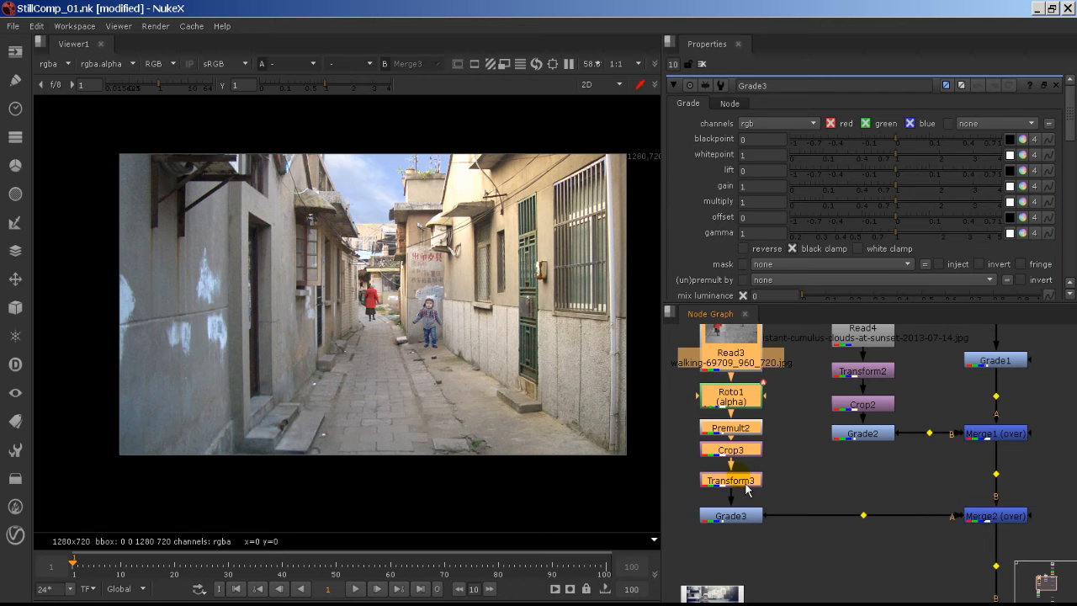
- Try out lift and gain changes on Grade3, ending at lift 0.24 and gain 1.16
left_click_drag(900, 190, 889, 194)
left_click(890, 170)
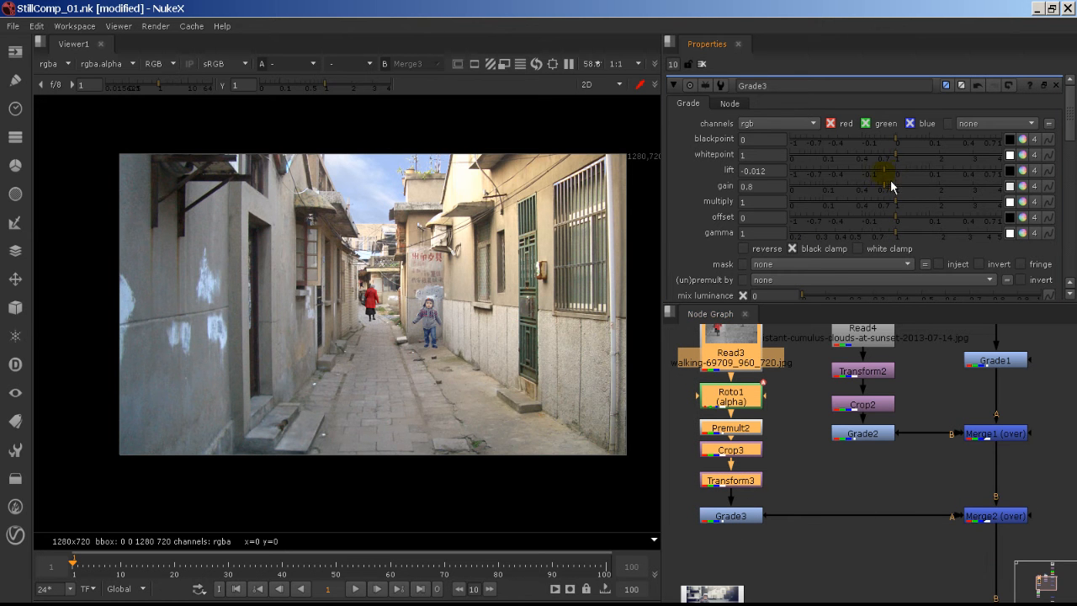
left_click(907, 173)
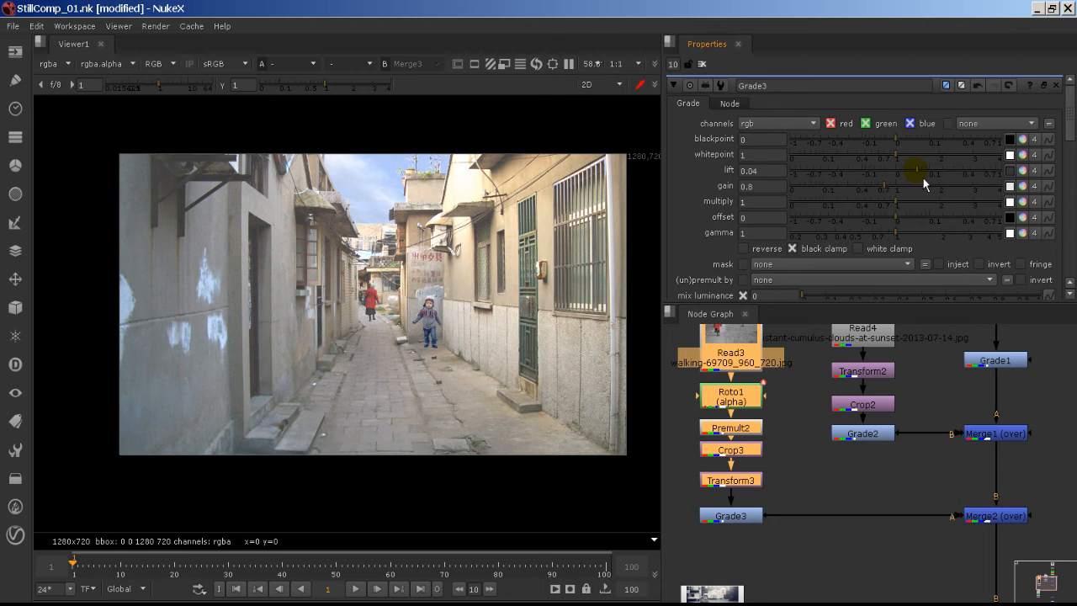
mouse_move(909, 170)
left_mouse_down()
mouse_move(921, 172)
mouse_move(890, 178)
left_mouse_up()
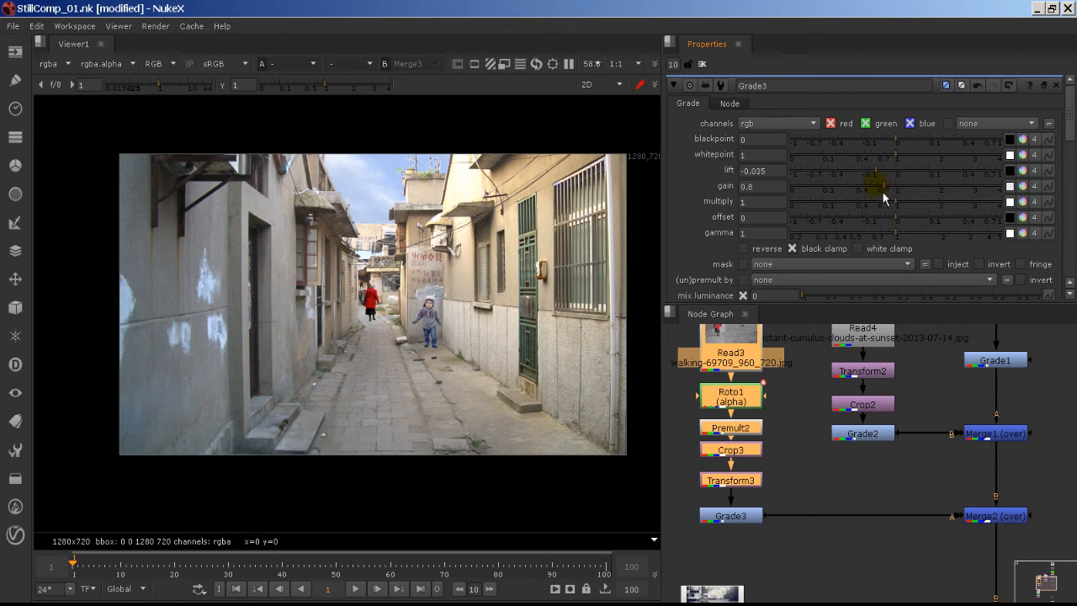
left_click(950, 172)
left_click_drag(955, 184, 904, 184)
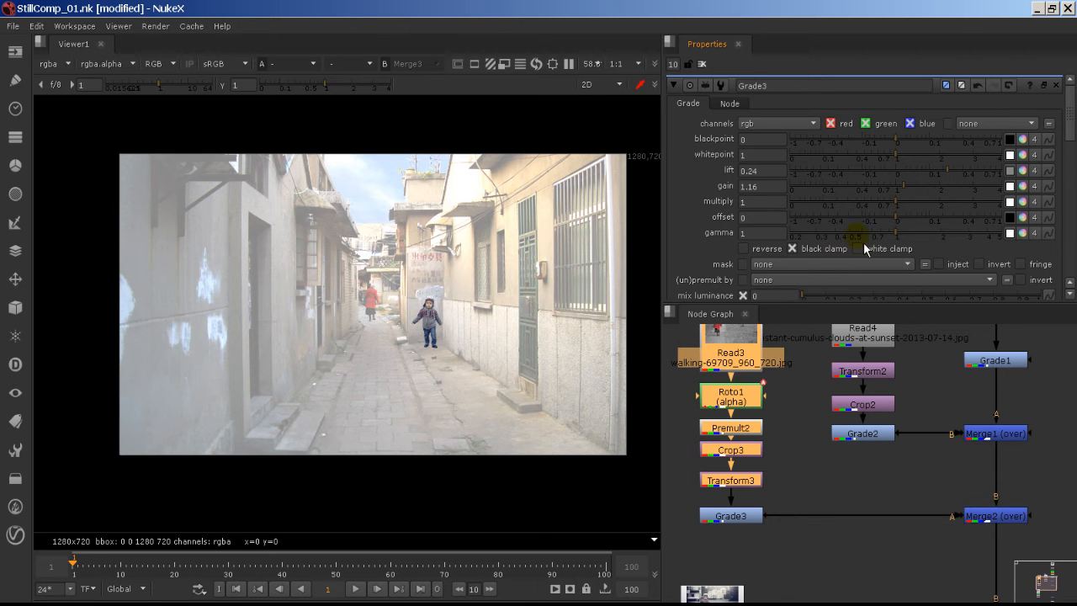
- Set Grade3 to (un)premult by rgba.alpha, test the sliders, and reset lift to 0 and gain to 1
left_click(767, 281)
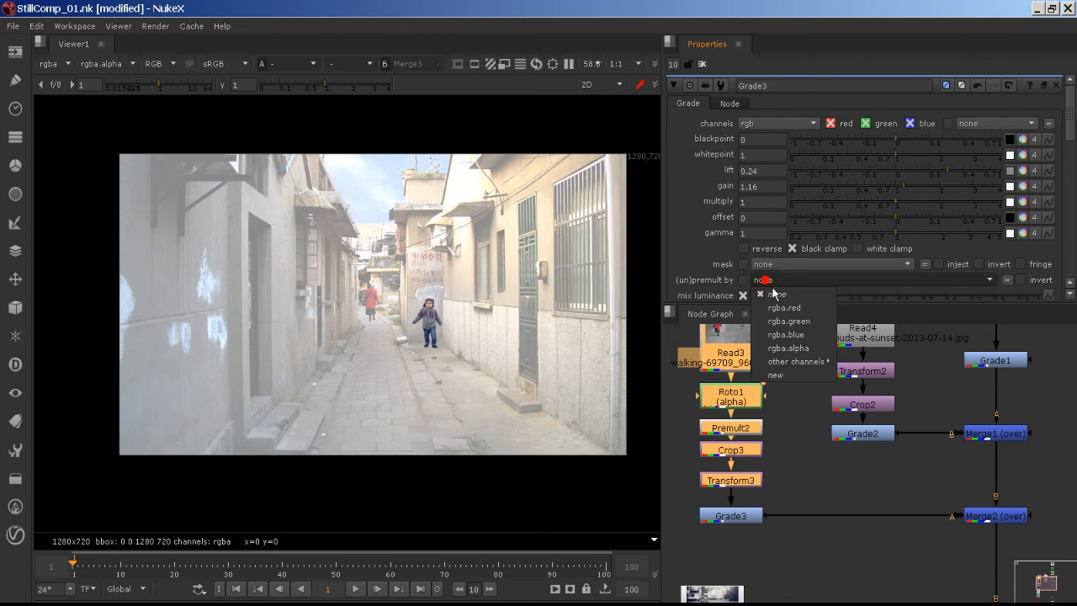
left_click(783, 355)
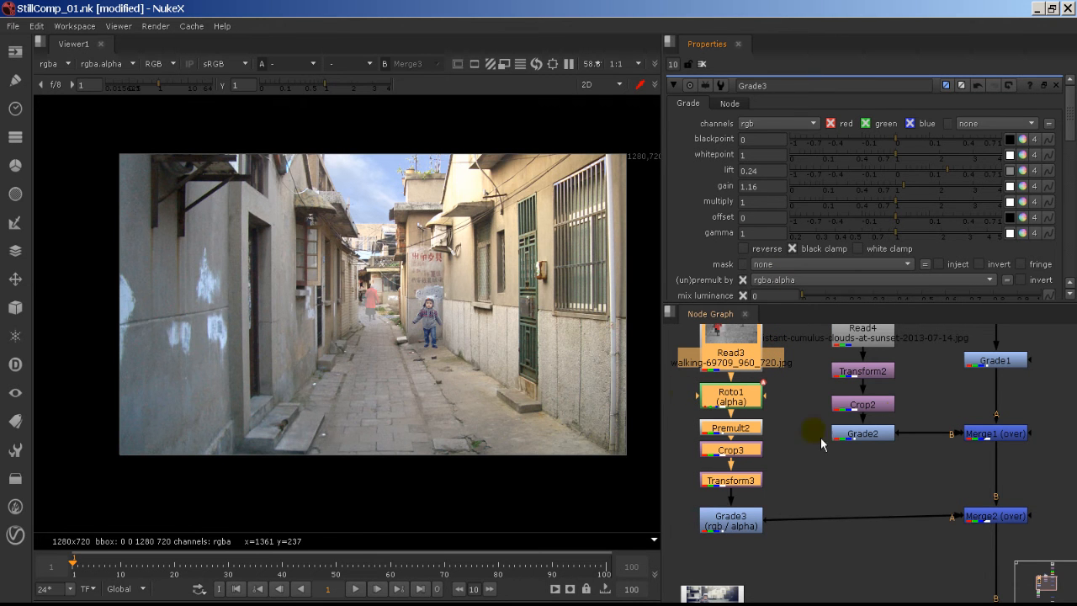
left_click_drag(910, 188, 870, 187)
left_click(895, 173)
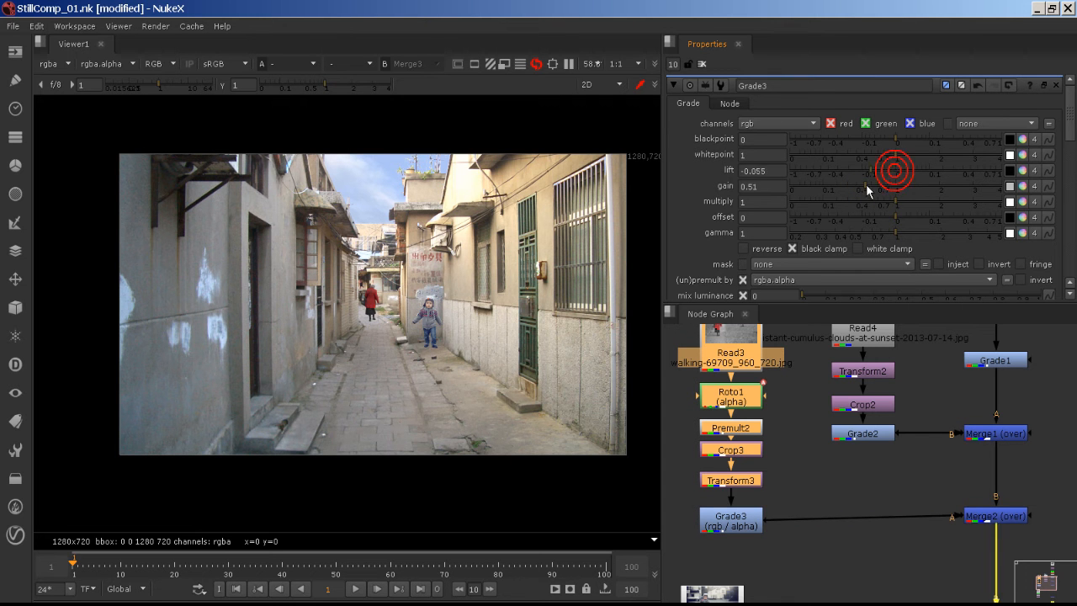
left_click(900, 187)
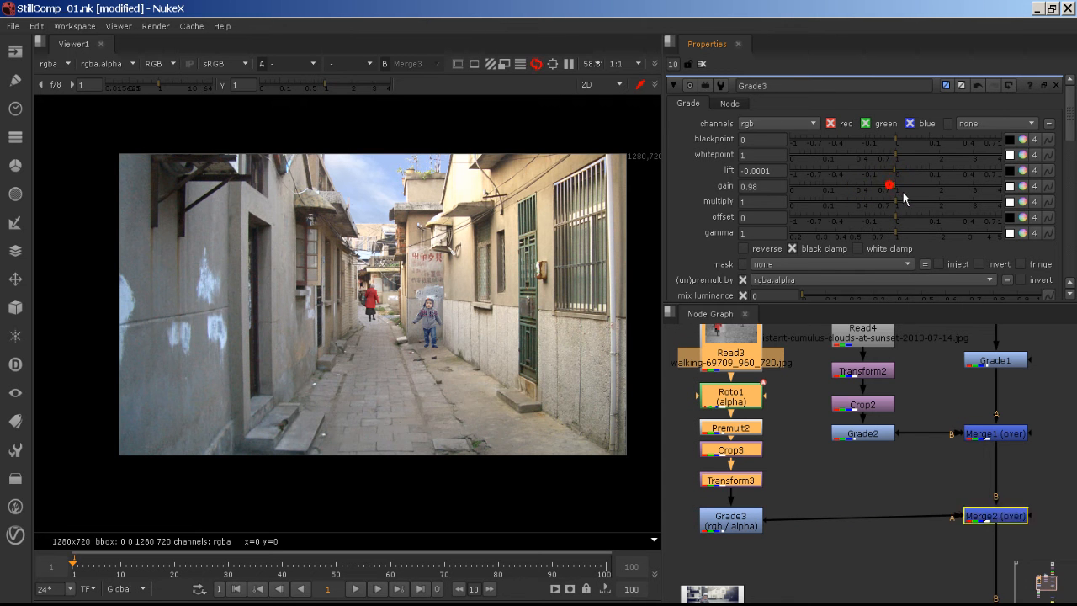
double_click(775, 171)
type("0")
key("Tab")
type("1")
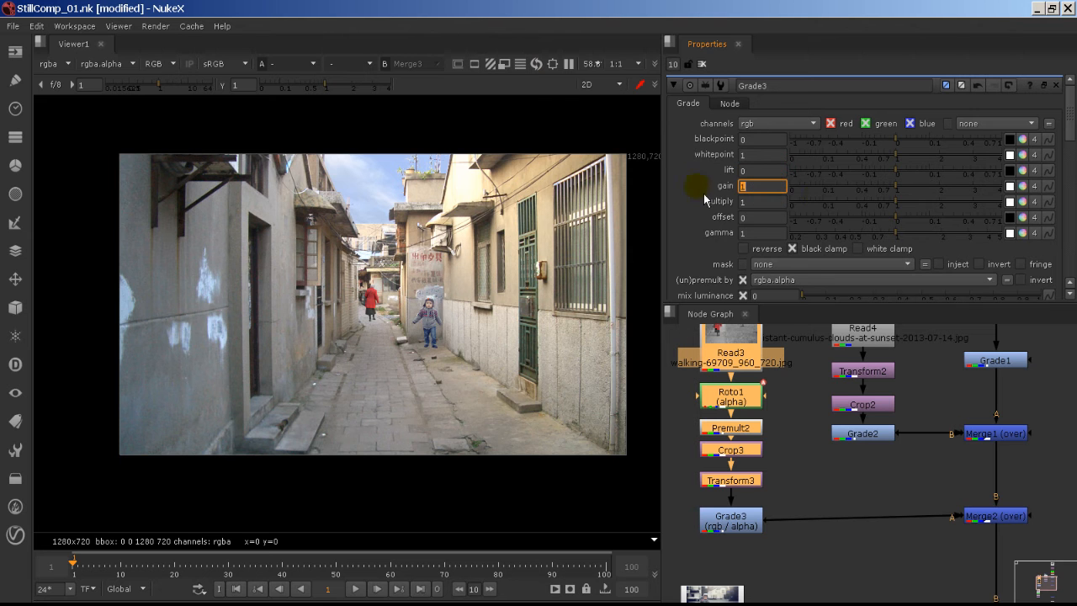
- Match the woman to the alley in Grade3 with lift 0.008, gain 0.88 and multiply 1.16
left_click(894, 171)
left_click_drag(910, 182, 919, 183)
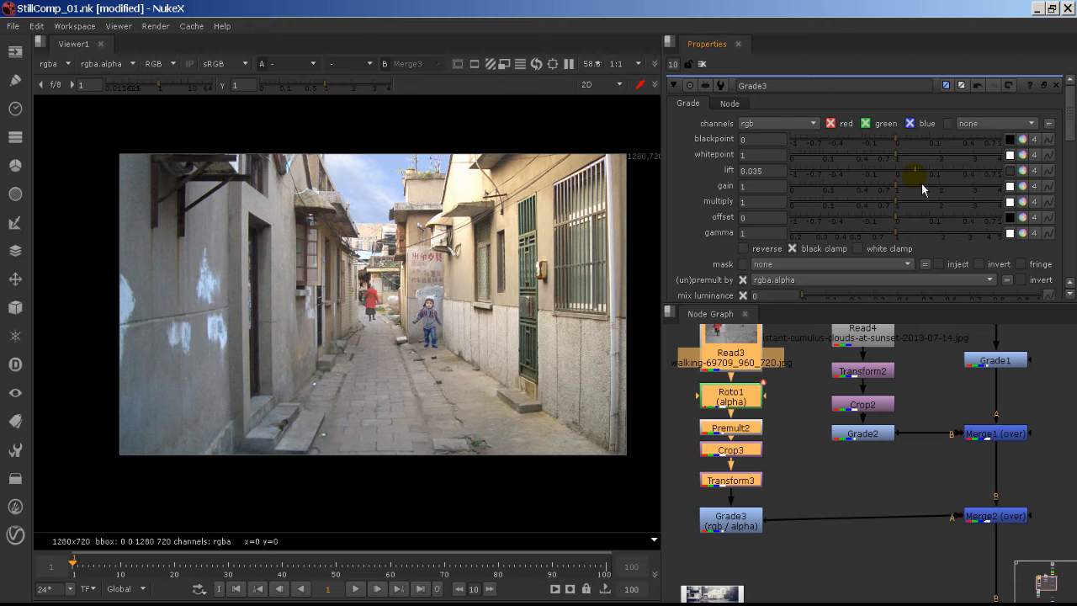
scroll(477, 277, "up", 6)
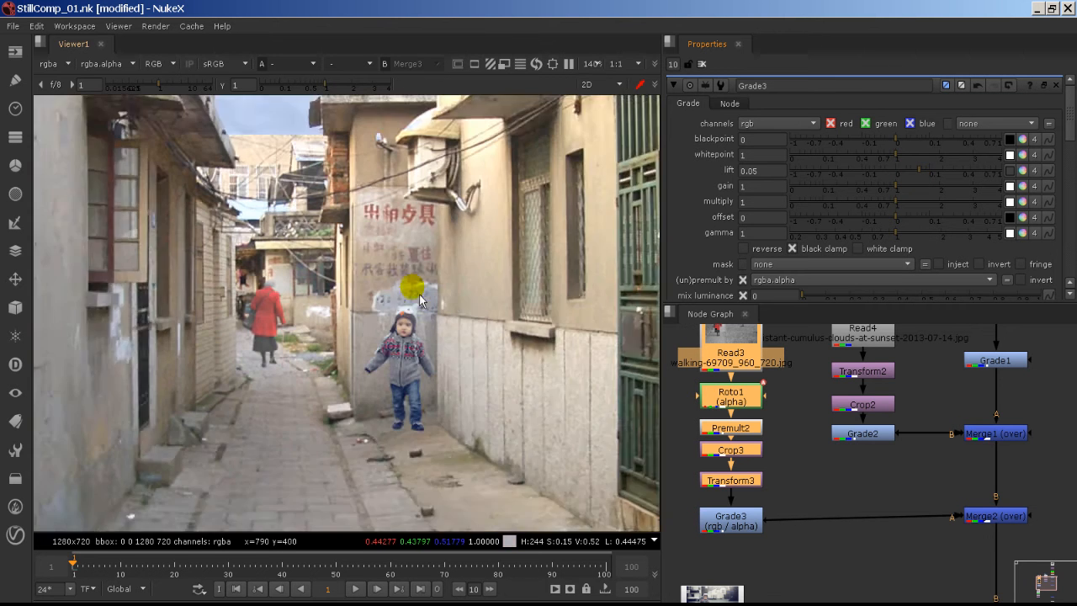
scroll(472, 326, "up", 1)
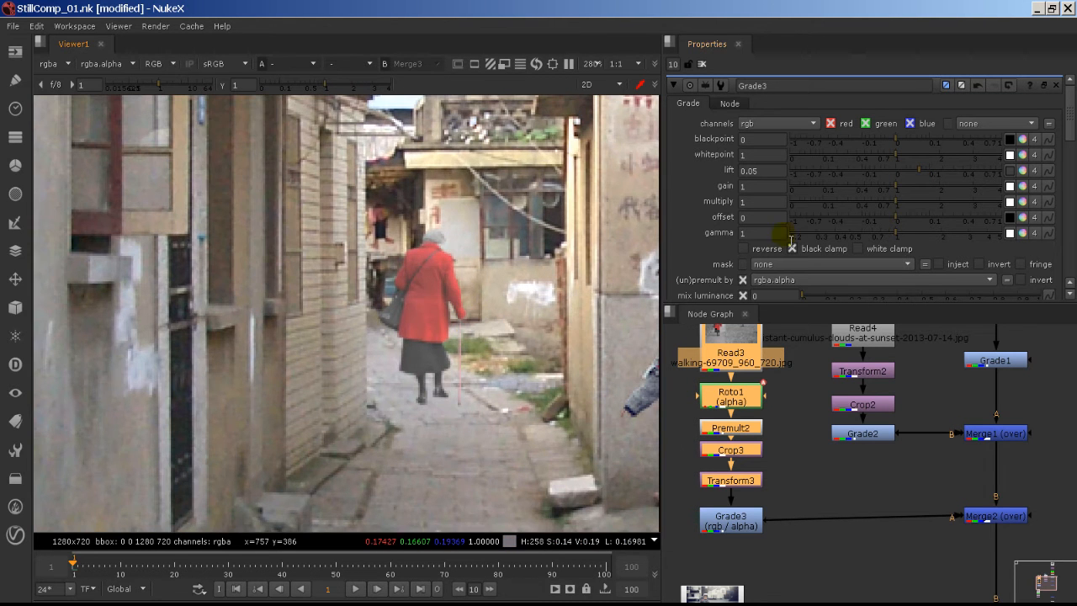
left_click(918, 200)
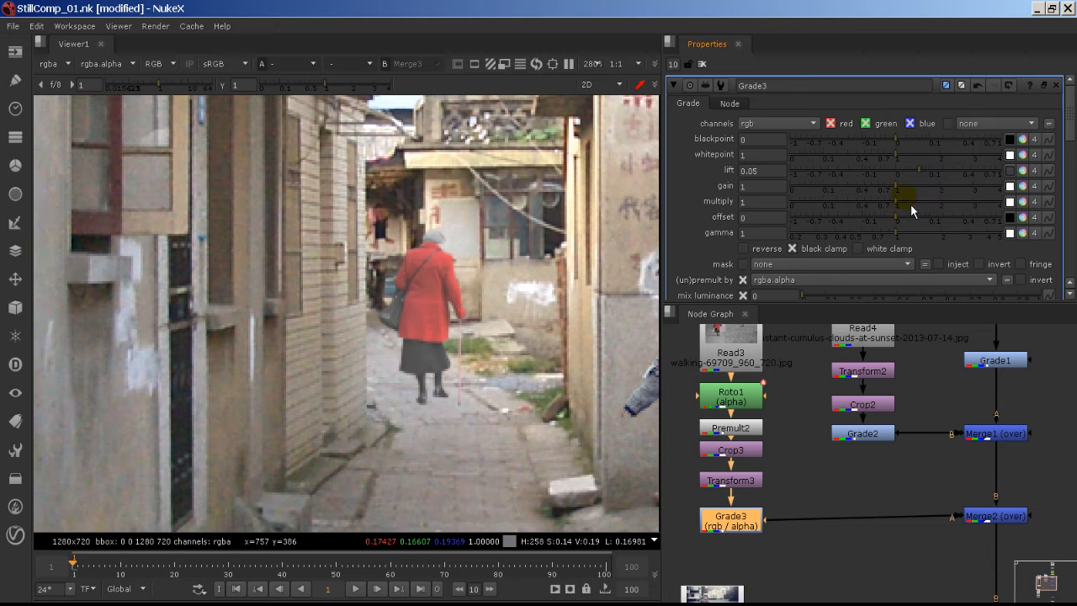
left_click_drag(910, 203, 912, 173)
left_click(892, 184)
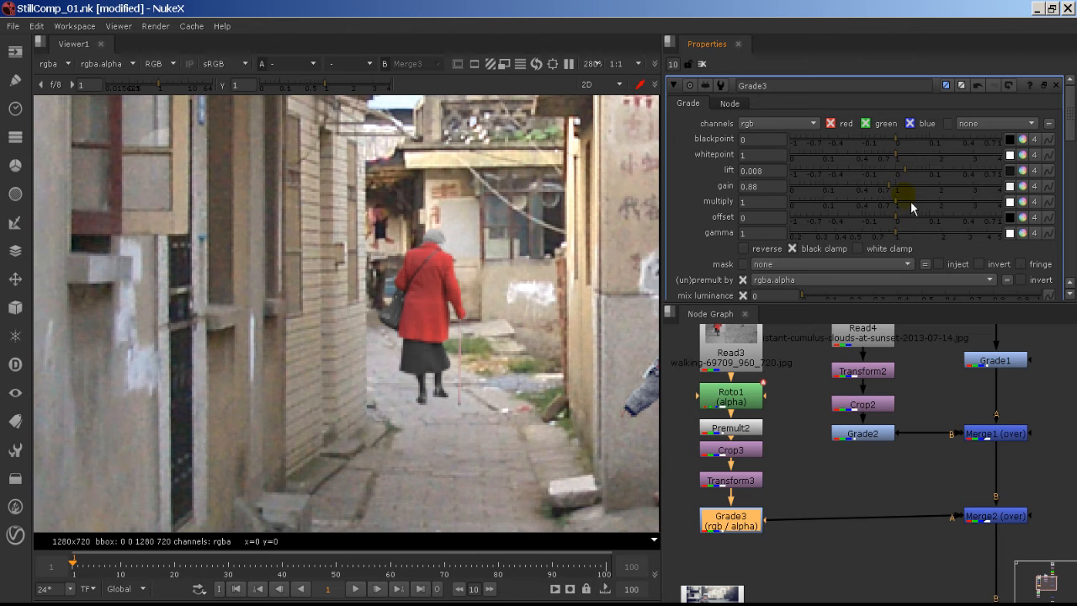
left_click(527, 286)
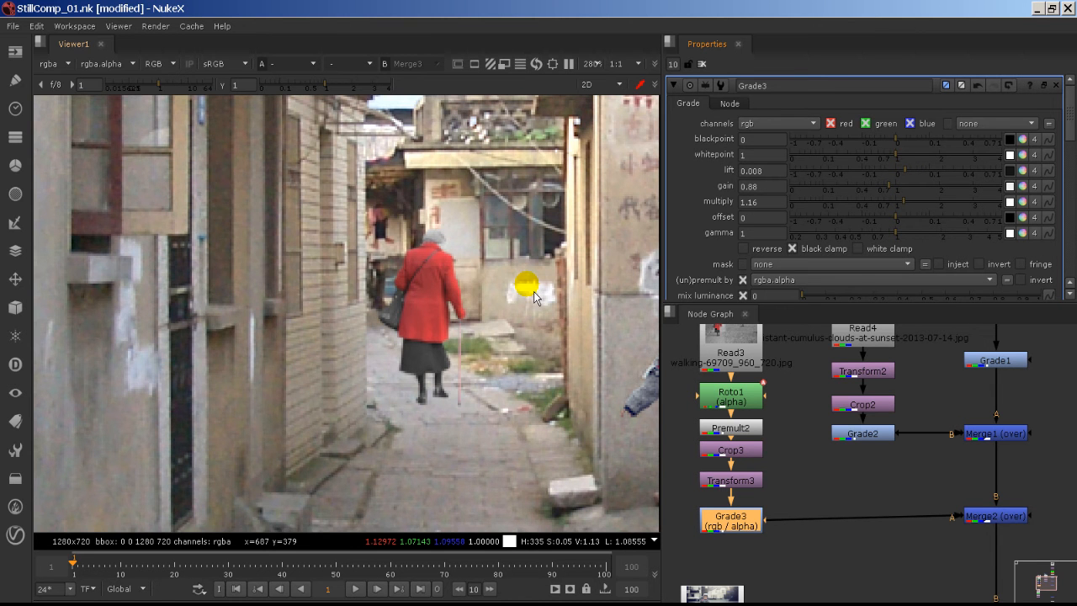
- Toggle Grade3 off and on to compare the woman with and without the correction
scroll(526, 290, "down", 3)
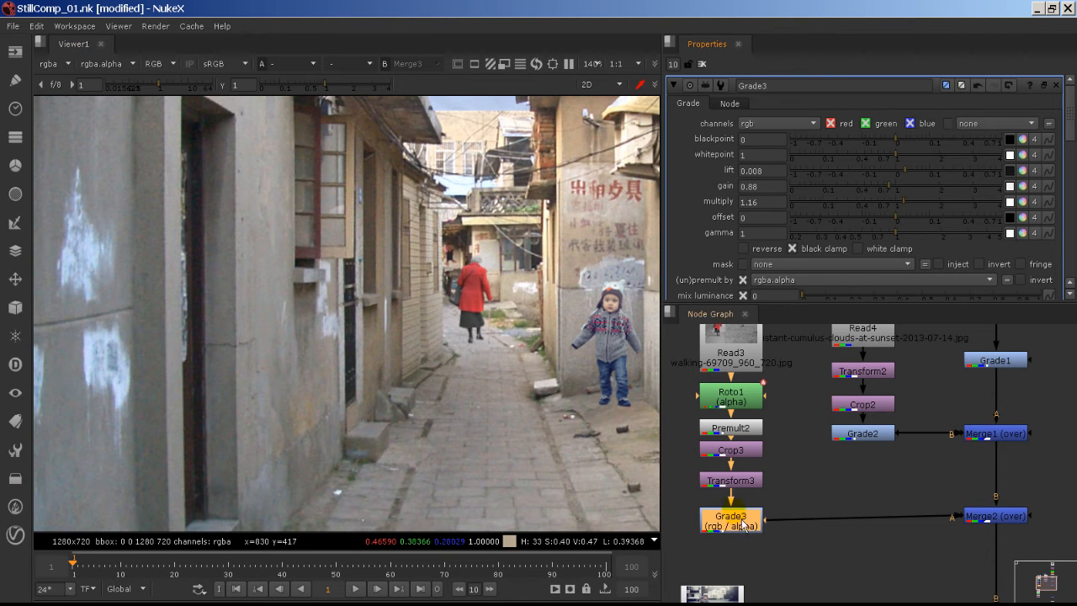
key("d")
key("d")
key("d")
key("d")
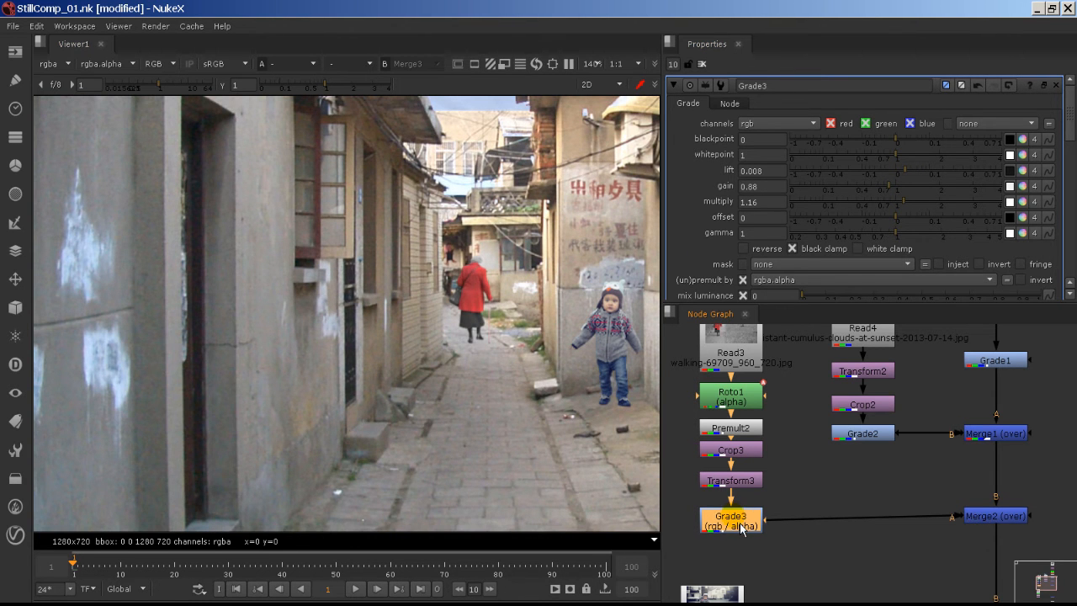
key("d")
key("d")
left_click(522, 337)
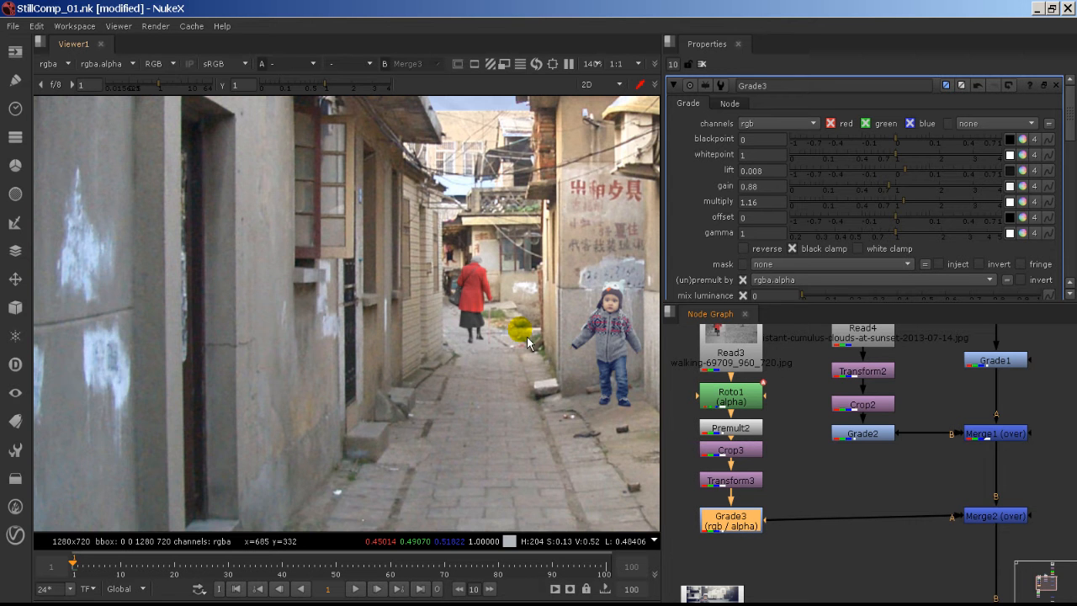
- Set Grade3's offset to 0.008 and check the woman within the wider alley
scroll(527, 339, "up", 4)
middle_click_drag(473, 225, 387, 296)
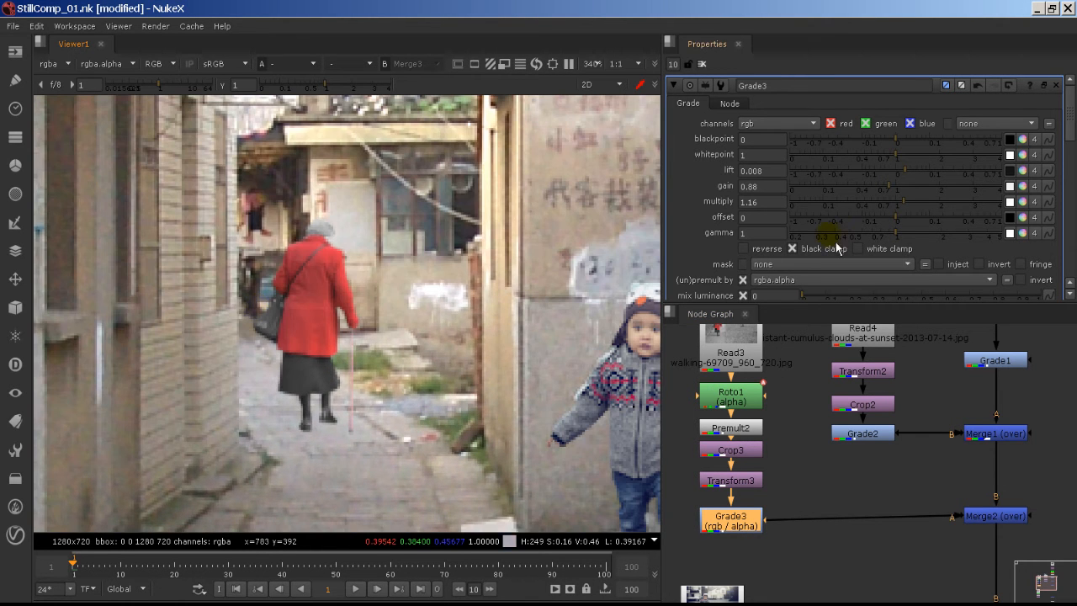
mouse_move(897, 221)
left_mouse_down()
mouse_move(924, 222)
mouse_move(912, 221)
left_mouse_up()
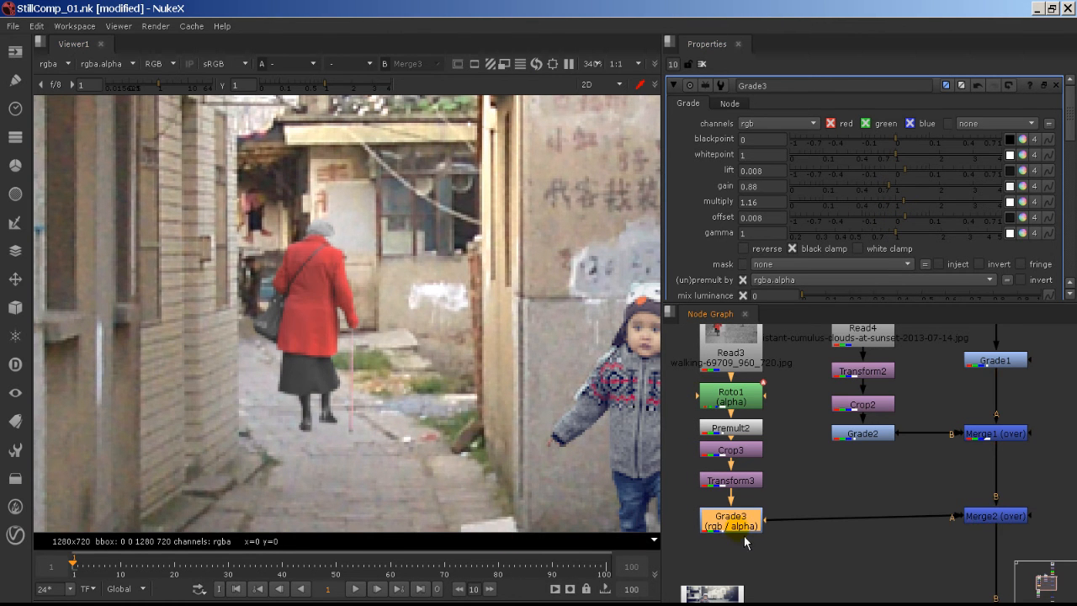
scroll(441, 394, "down", 4)
middle_click_drag(479, 408, 422, 328)
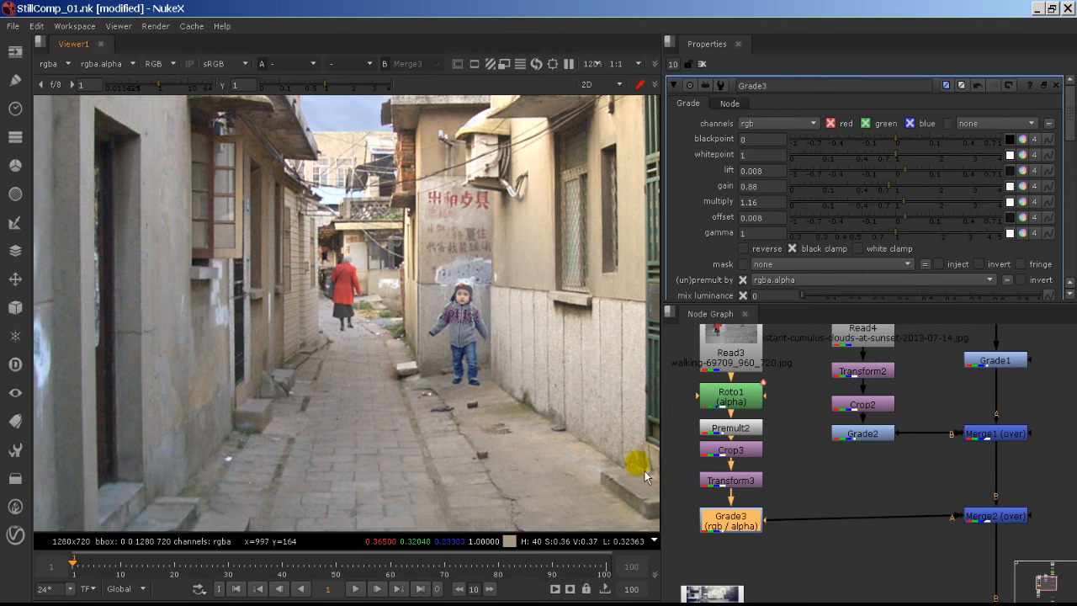
- Add a Saturation node after Grade3 with saturation 0.64 and move the woman's branch up level with Merge2
left_click(720, 527)
key("Tab")
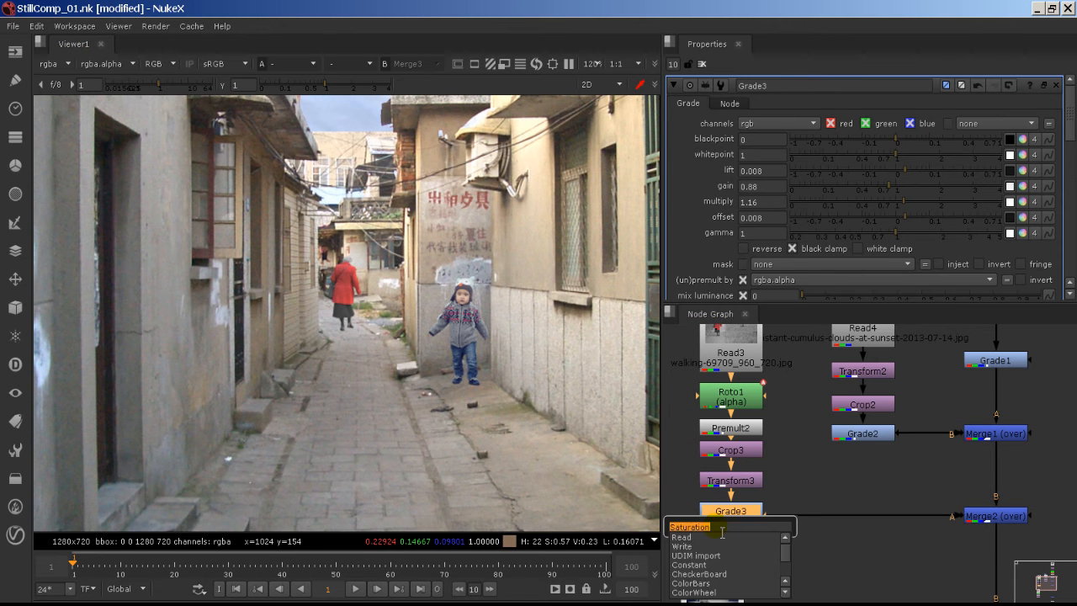
type("Saturation")
left_click(722, 538)
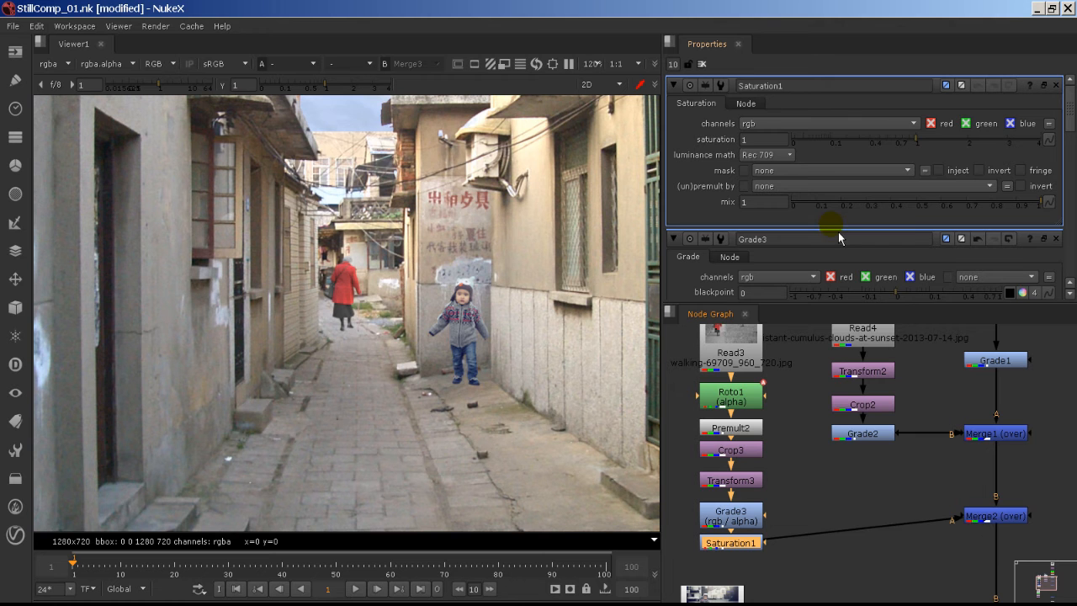
left_click(896, 143)
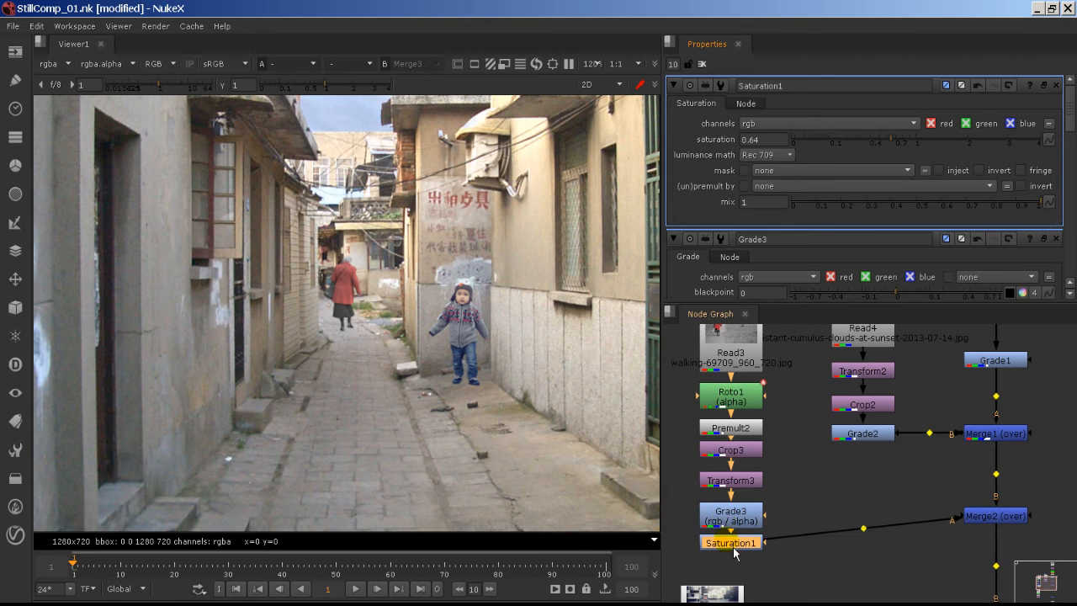
left_click_drag(733, 547, 733, 520, "ctrl")
left_click(796, 495)
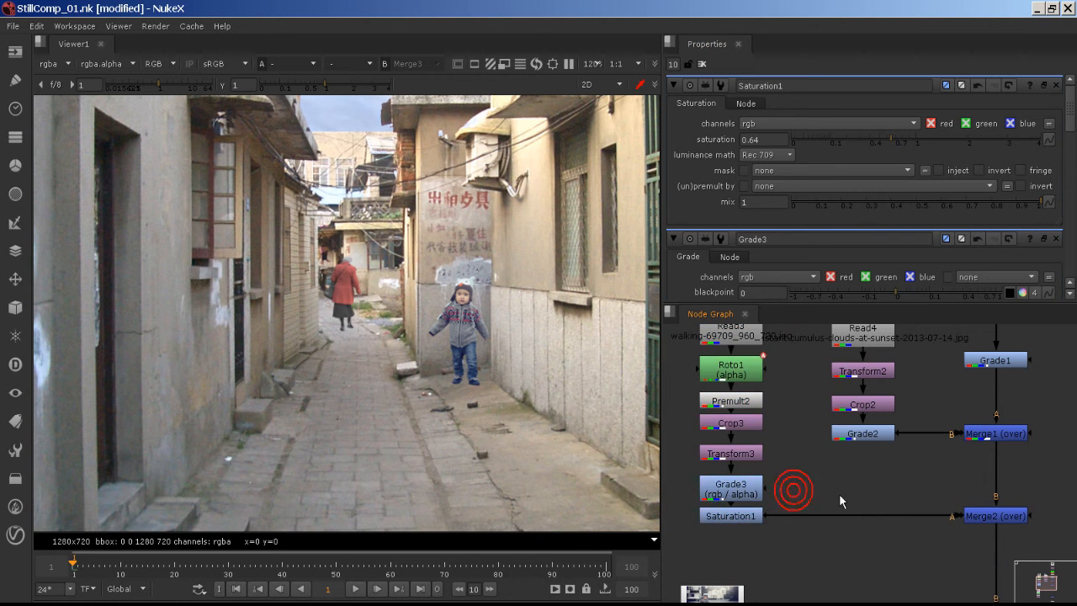
- Add a Grade node after Transform4 in the child's branch and move the branch up level with Merge3
middle_click_drag(840, 480, 755, 481)
middle_click_drag(761, 521, 868, 414)
middle_click_drag(820, 505, 861, 442)
middle_click_drag(813, 494, 812, 463)
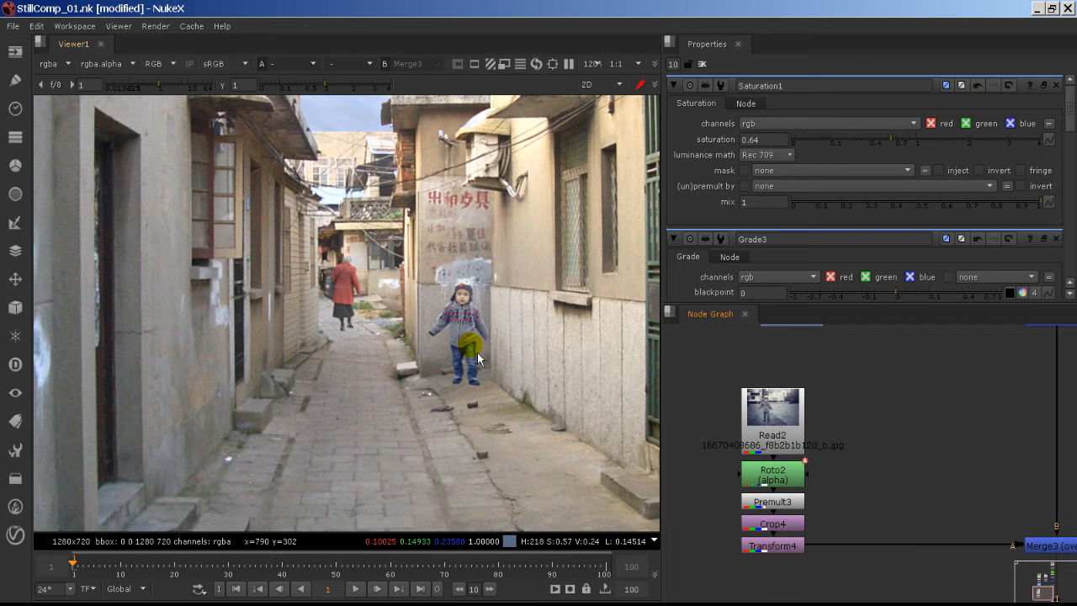
scroll(477, 353, "up", 2)
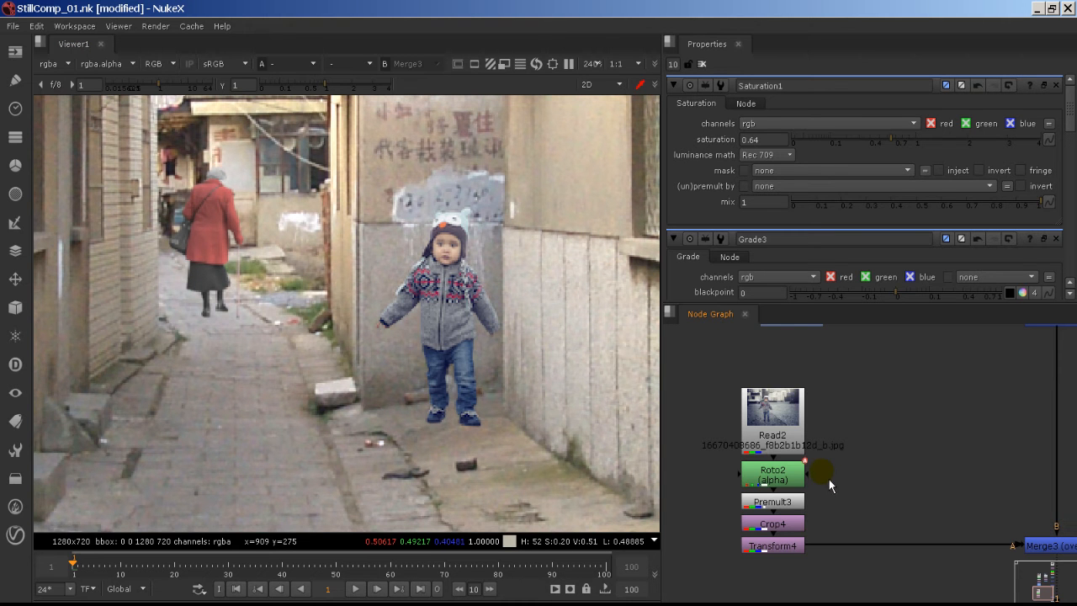
left_click(793, 546)
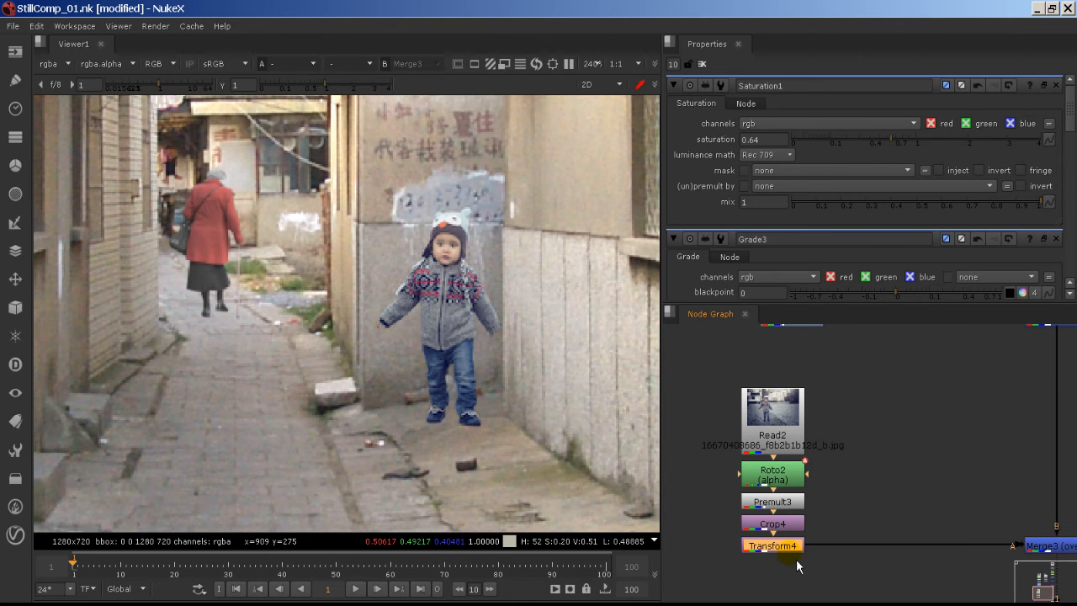
key("g")
left_click_drag(802, 570, 797, 553, "ctrl")
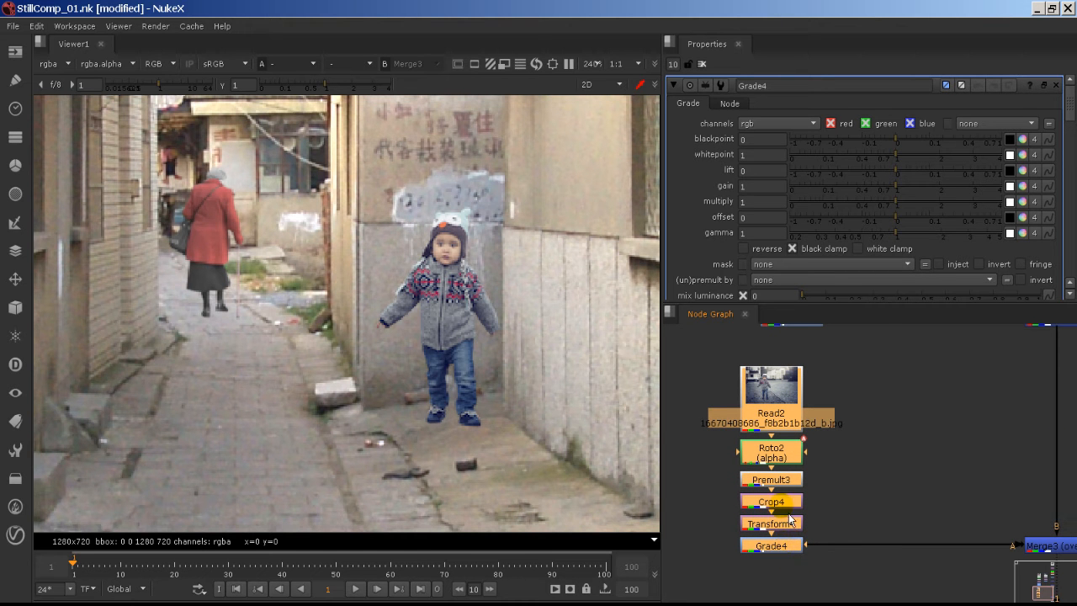
- Test Grade4 with lift 0.21 and multiply 1.2, and set its (un)premult by option to rgba.alpha
left_click_drag(900, 201, 944, 174)
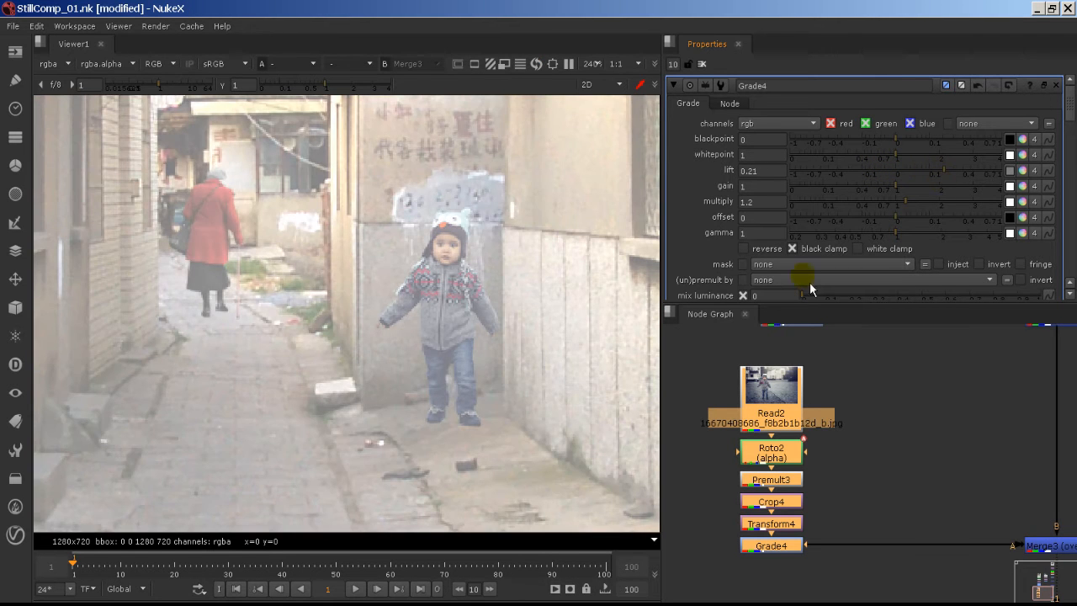
left_click(797, 280)
left_click(798, 351)
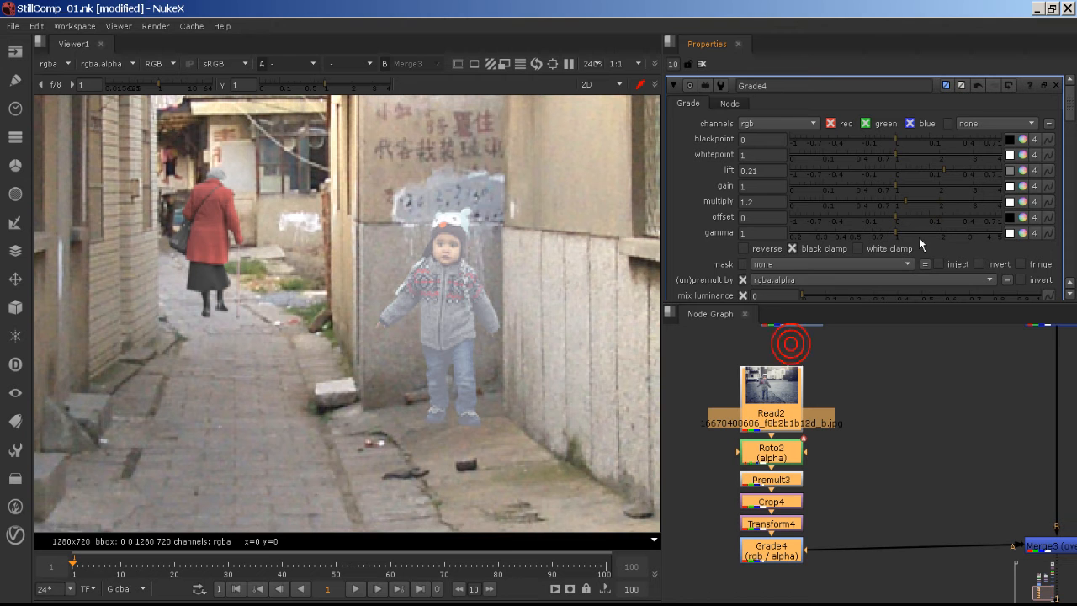
- Match the child to the alley in Grade4 with whitepoint 1.42, lift 0, multiply 1.08 and offset 0.01
left_click_drag(945, 172, 897, 226)
scroll(551, 311, "down", 3)
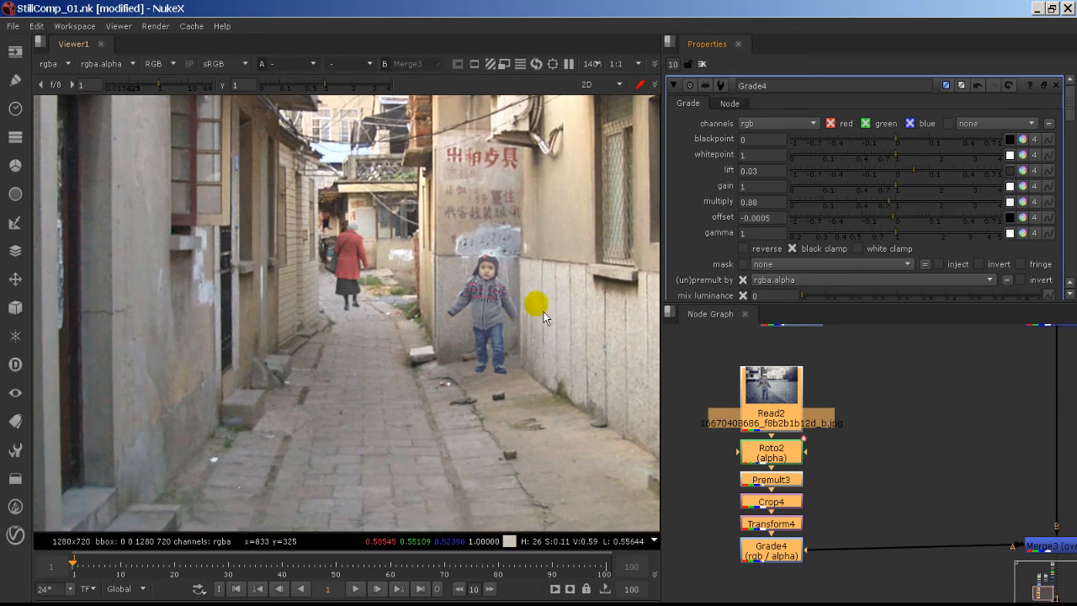
mouse_move(902, 221)
left_mouse_down()
mouse_move(896, 233)
mouse_move(892, 222)
left_mouse_up()
left_click_drag(914, 171, 913, 204)
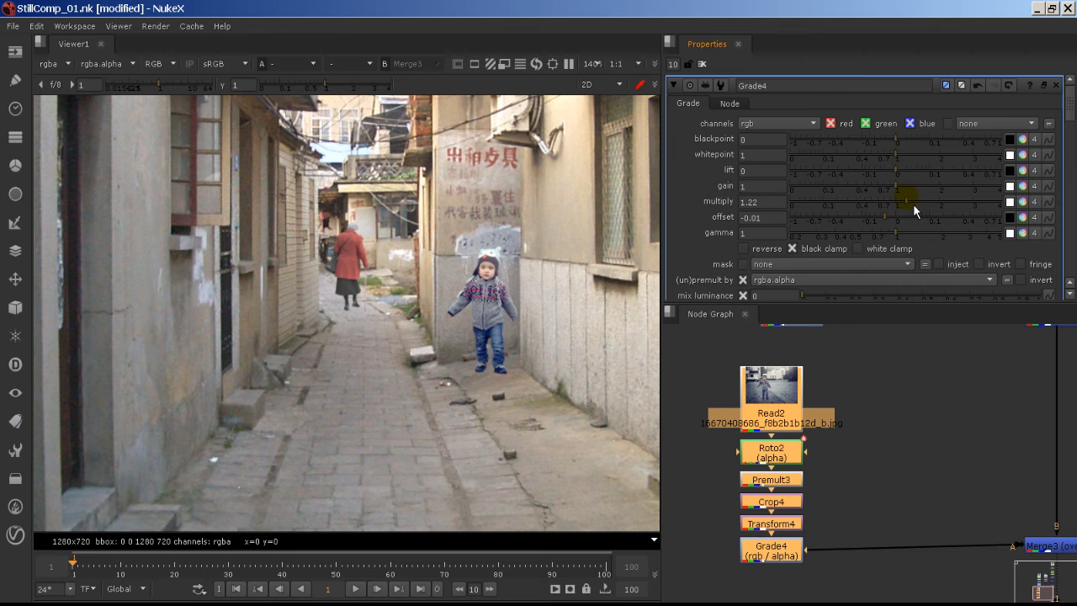
left_click(913, 218)
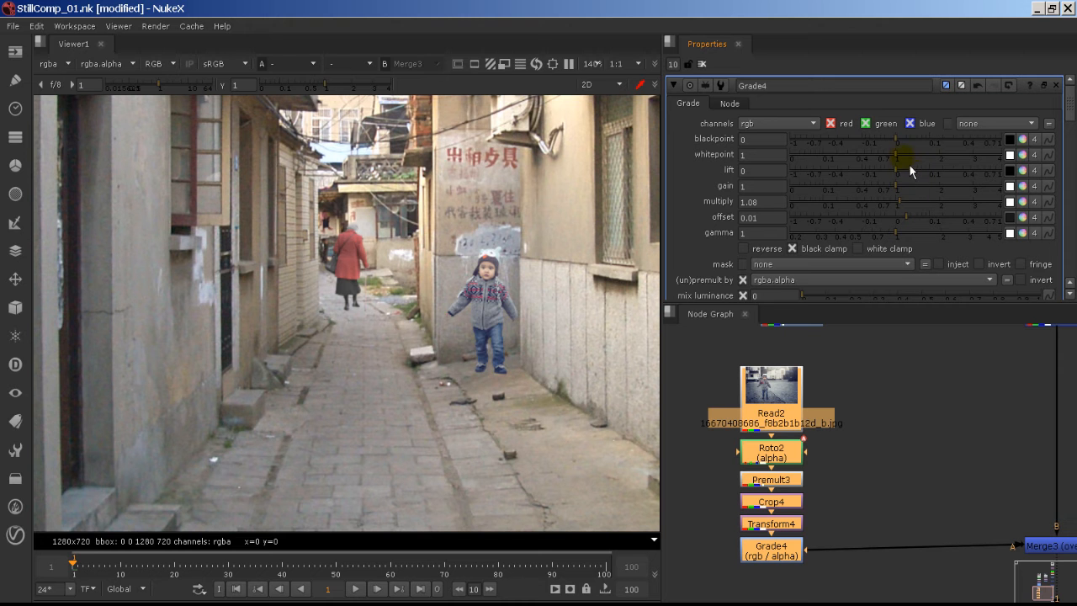
left_click_drag(909, 161, 924, 166)
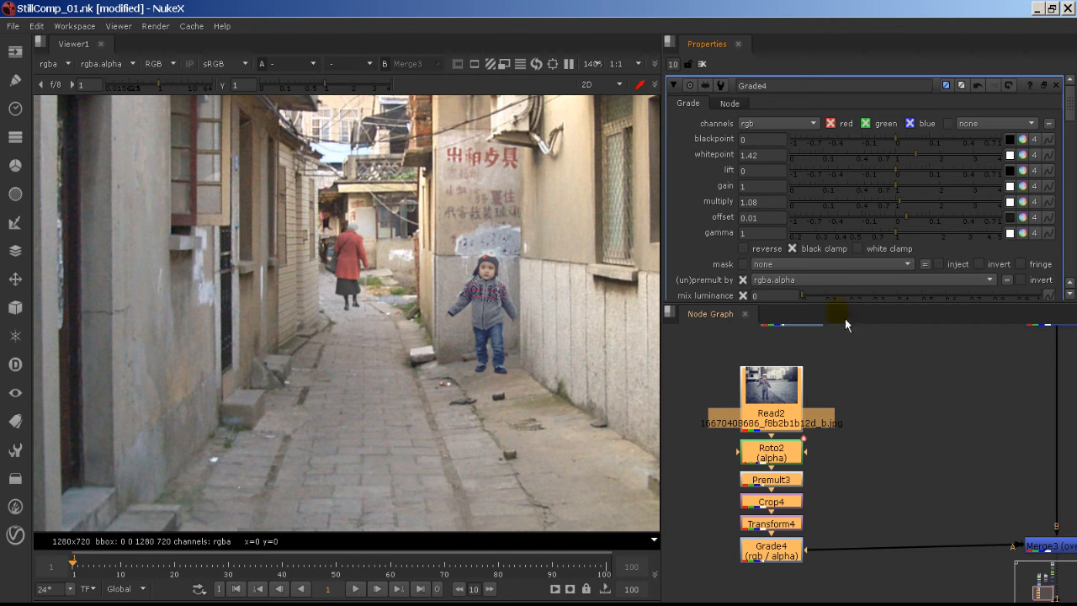
- Inspect the child up close and within the alley, toggling Grade4 off and on to compare the correction
scroll(537, 344, "up", 5)
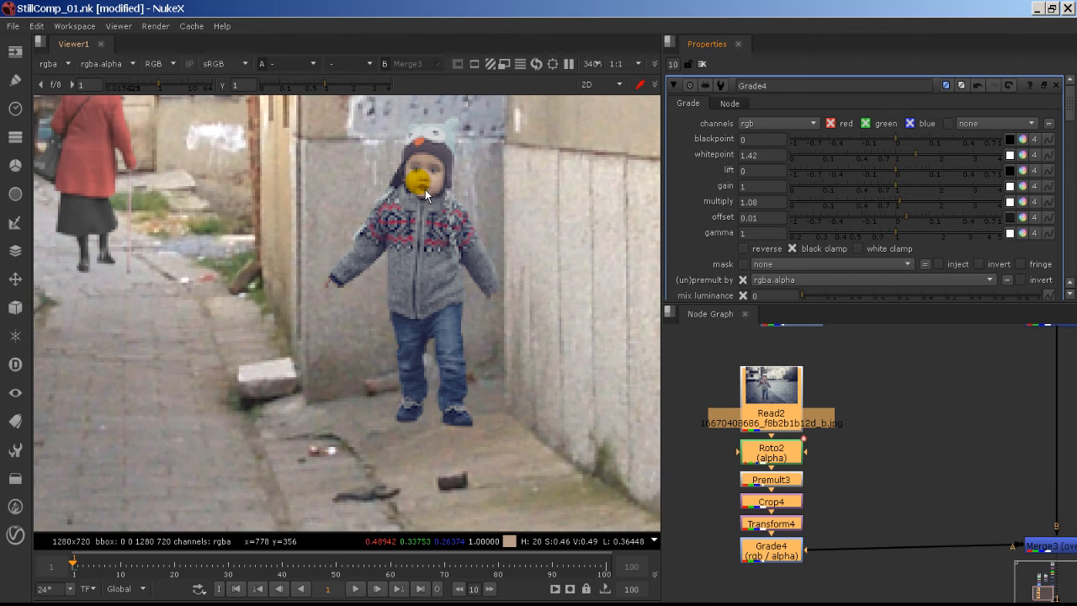
scroll(427, 196, "down", 2)
scroll(479, 273, "up", 3)
scroll(479, 273, "down", 4)
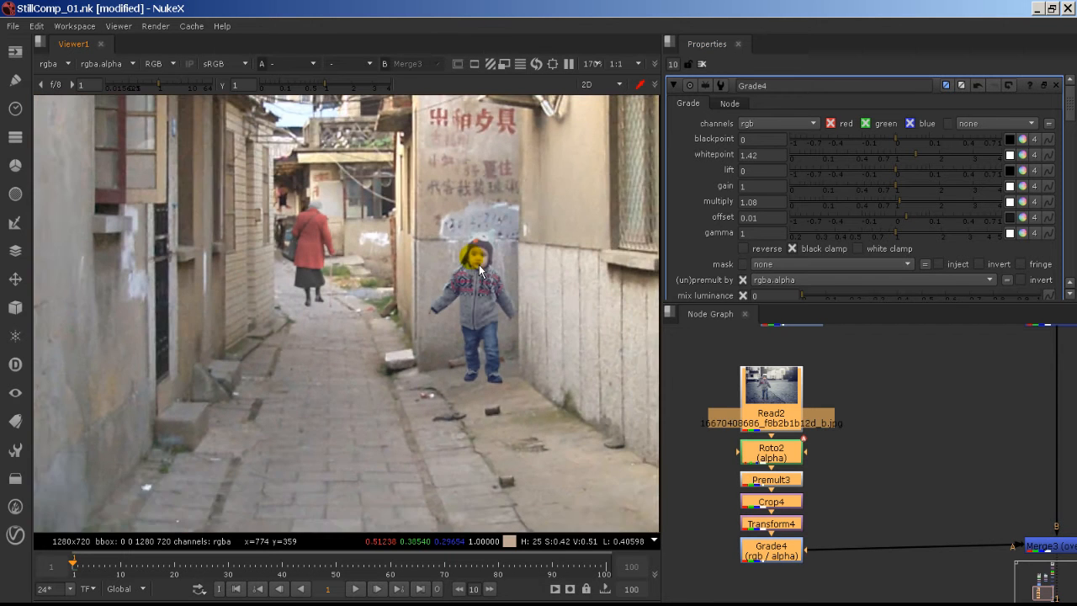
scroll(478, 269, "down", 1)
left_click(770, 549)
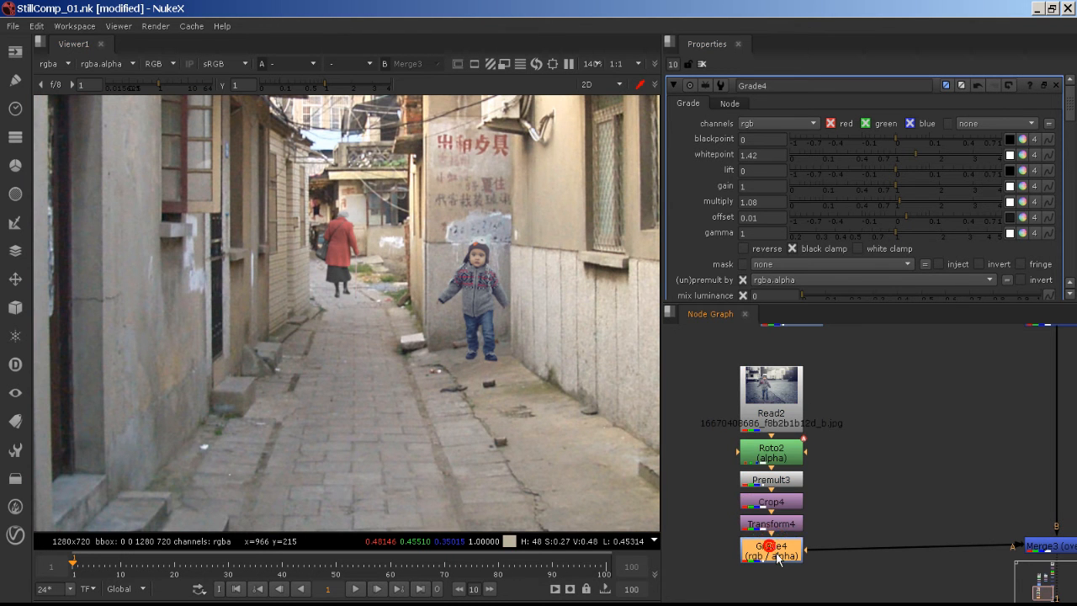
key("d")
key("d")
key("d")
key("d")
key("d")
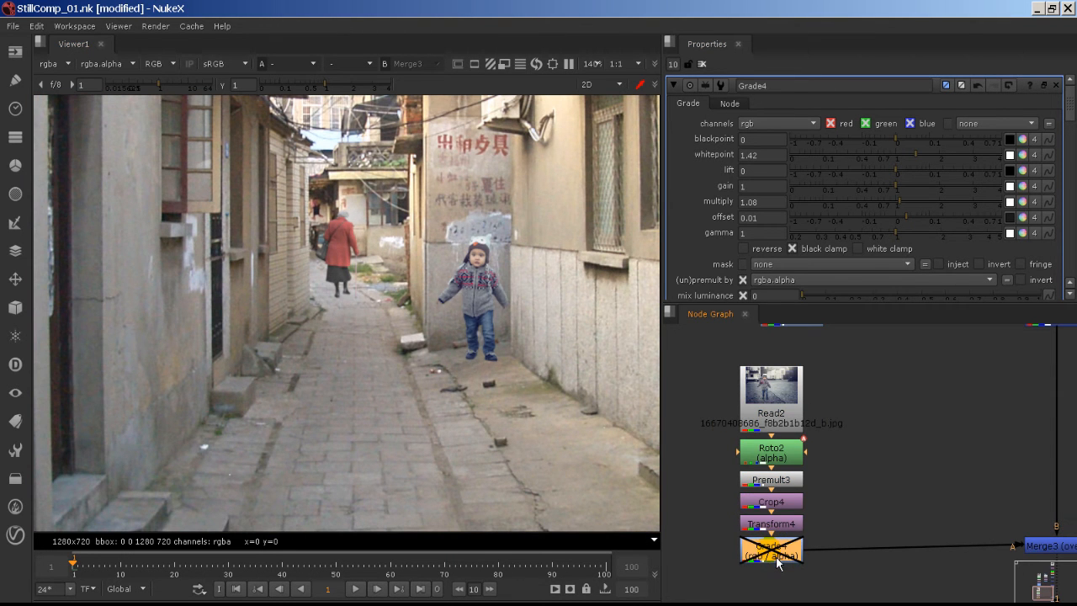
key("d")
key("d")
key("d")
key("d")
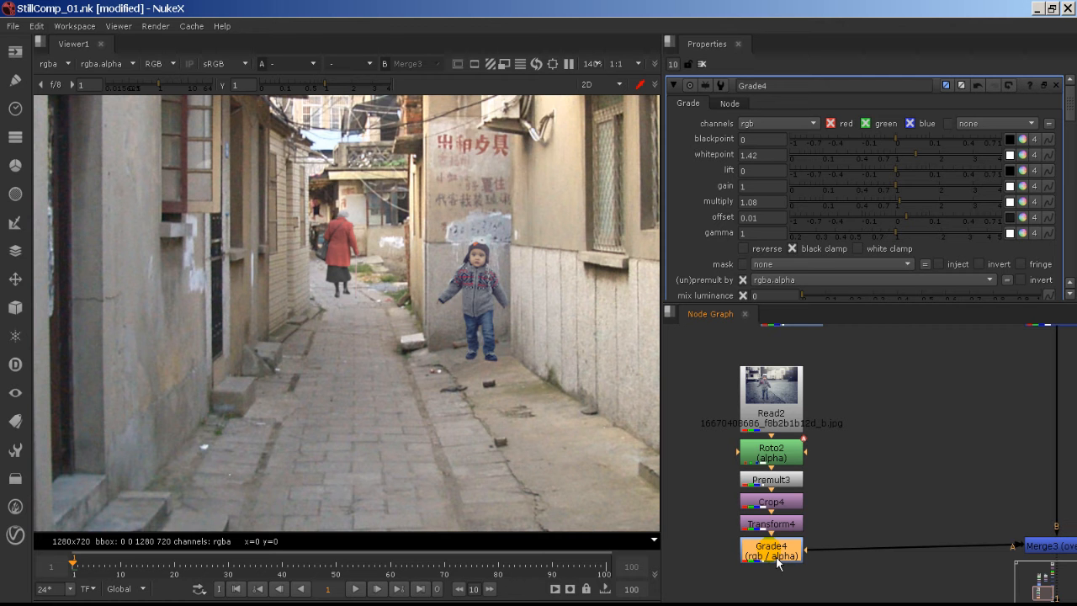
key("d")
key("d")
key("d")
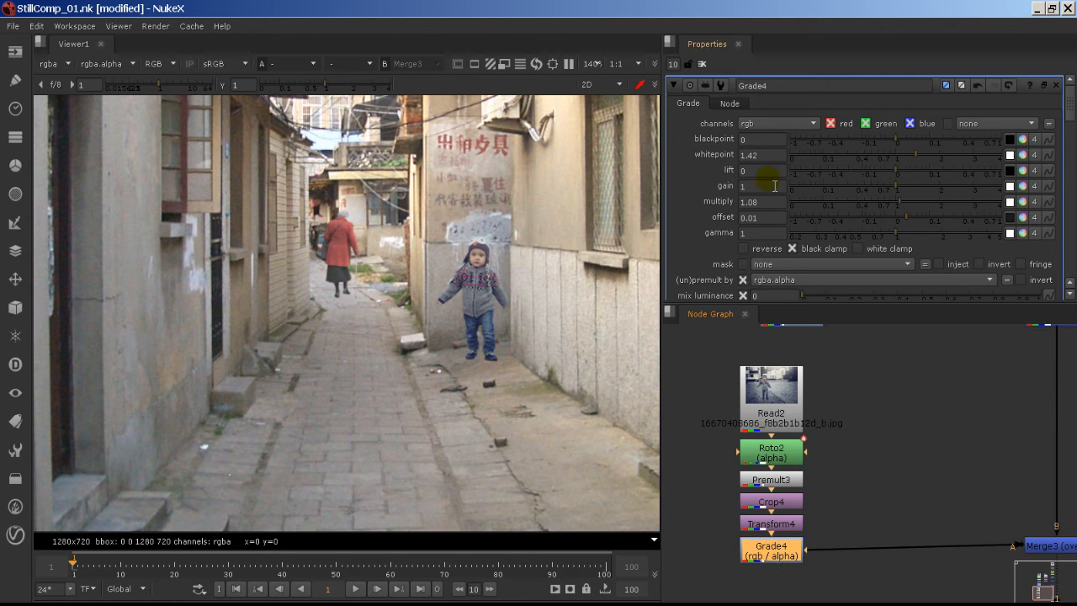
- Review Grade4's whitepoint, multiply and offset values and straighten the child's branch level with Merge3
left_click(782, 156)
double_click(782, 157)
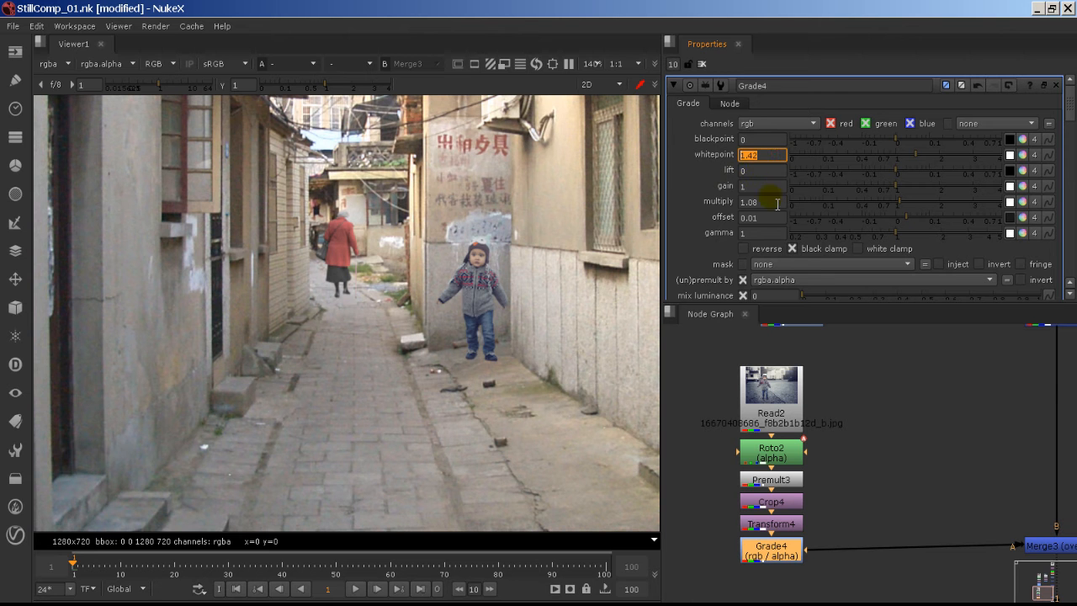
double_click(777, 203)
double_click(769, 218)
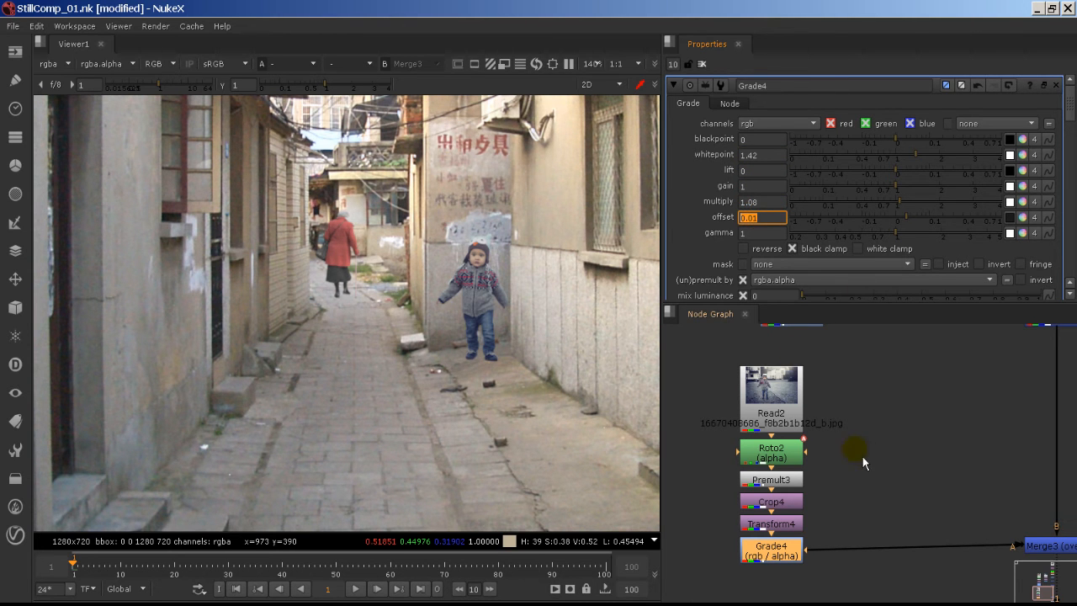
left_click(874, 505)
left_click_drag(793, 559, 792, 554, "ctrl")
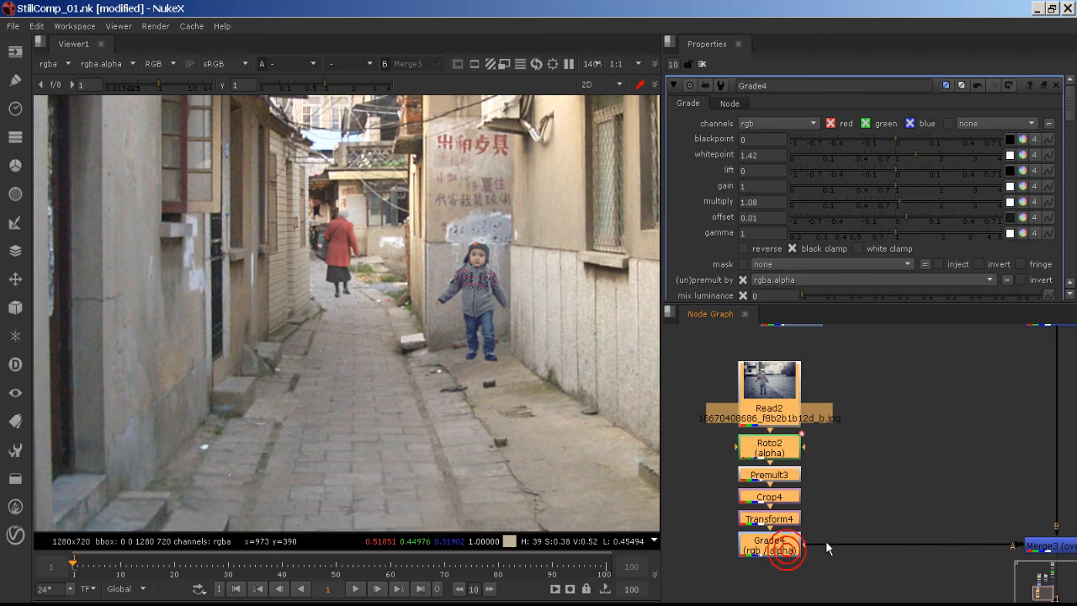
left_click(860, 525)
- Examine the child, woman and sky branches in the enlarged node graph, then restore the normal layout
middle_click_drag(875, 475, 861, 526)
key("space")
middle_click_drag(708, 446, 479, 411)
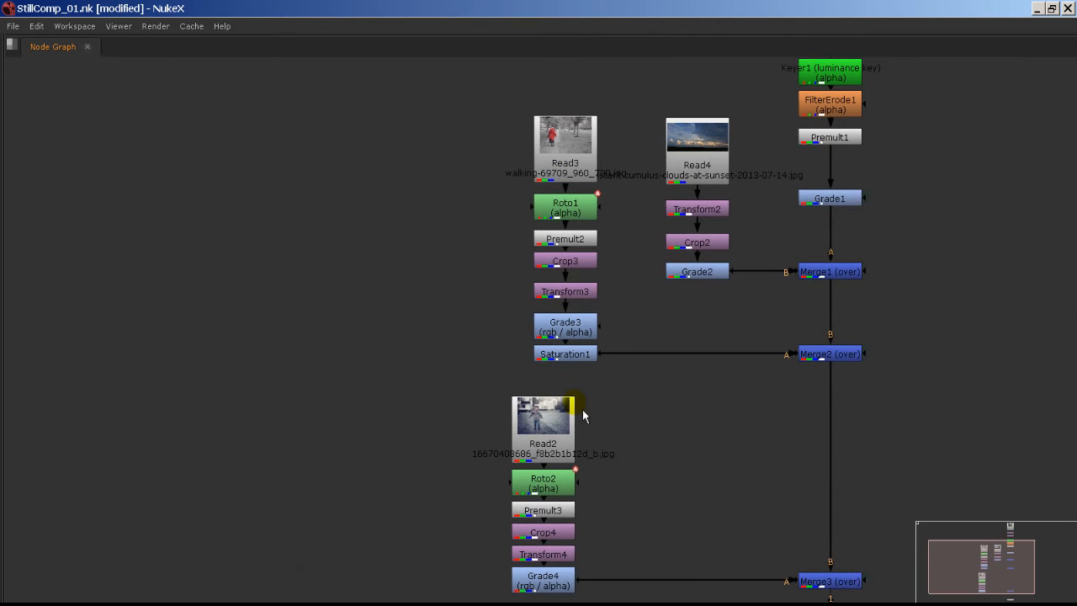
middle_click_drag(698, 401, 568, 354)
scroll(586, 403, "down", 4)
left_click_drag(428, 344, 510, 504)
left_click_drag(416, 125, 513, 356)
left_click_drag(524, 128, 621, 296)
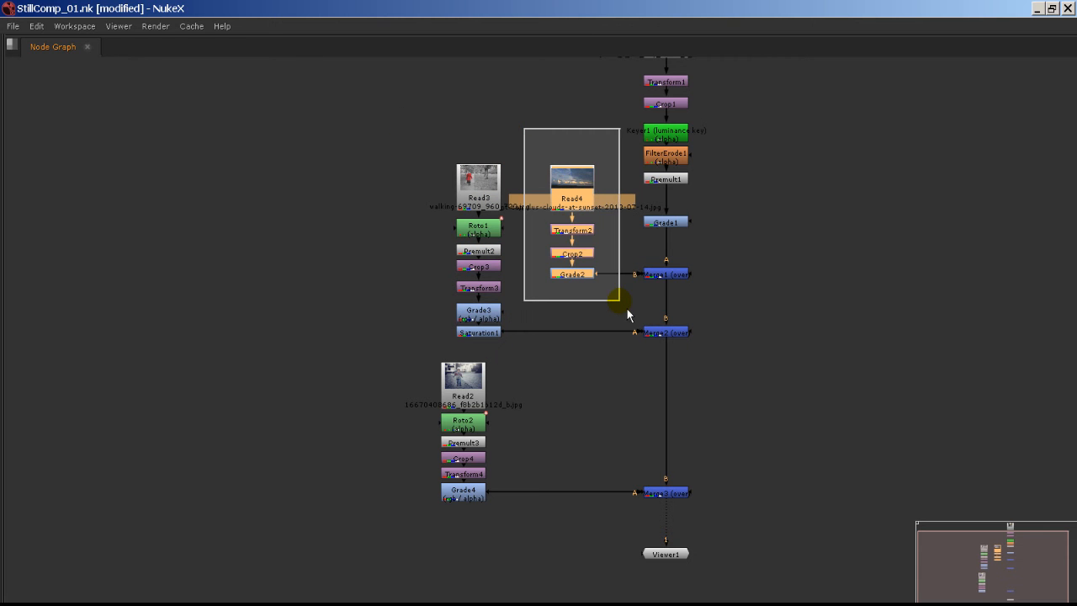
left_click_drag(523, 128, 559, 582)
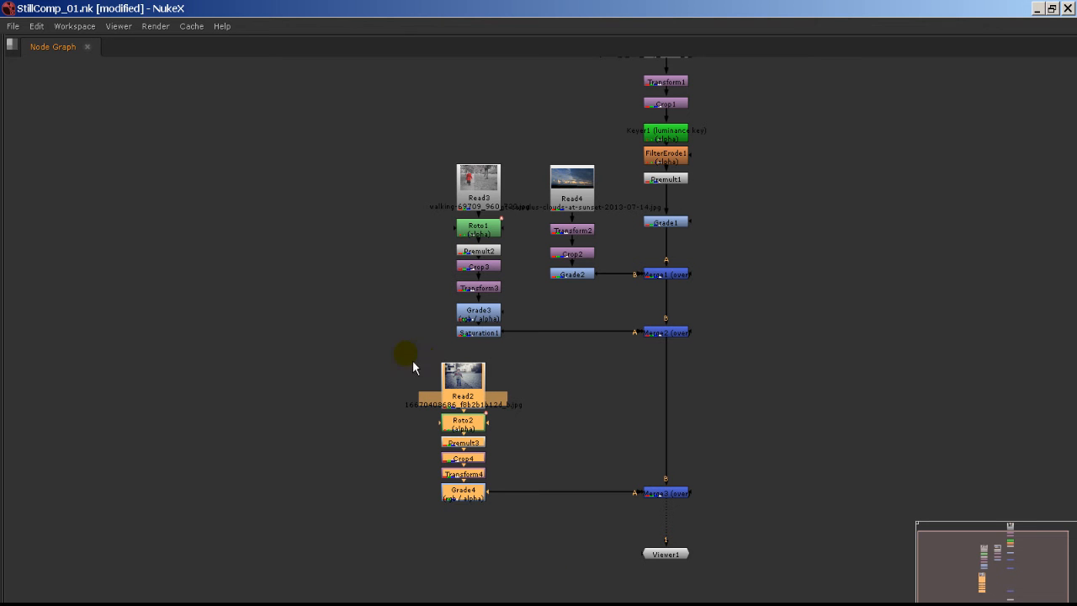
left_click_drag(418, 351, 520, 538)
left_click(496, 492)
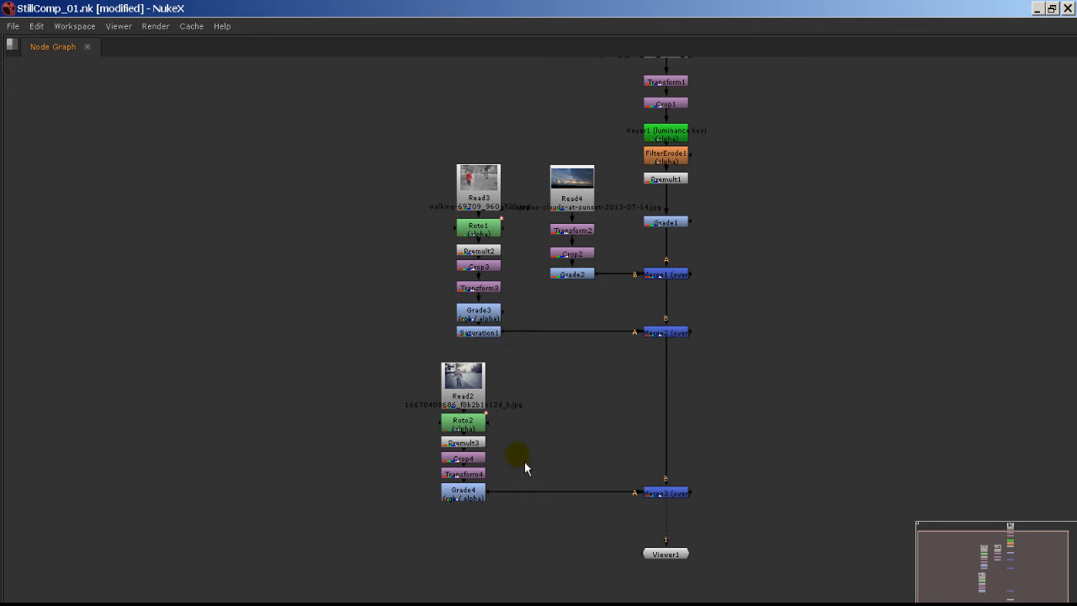
key("space")
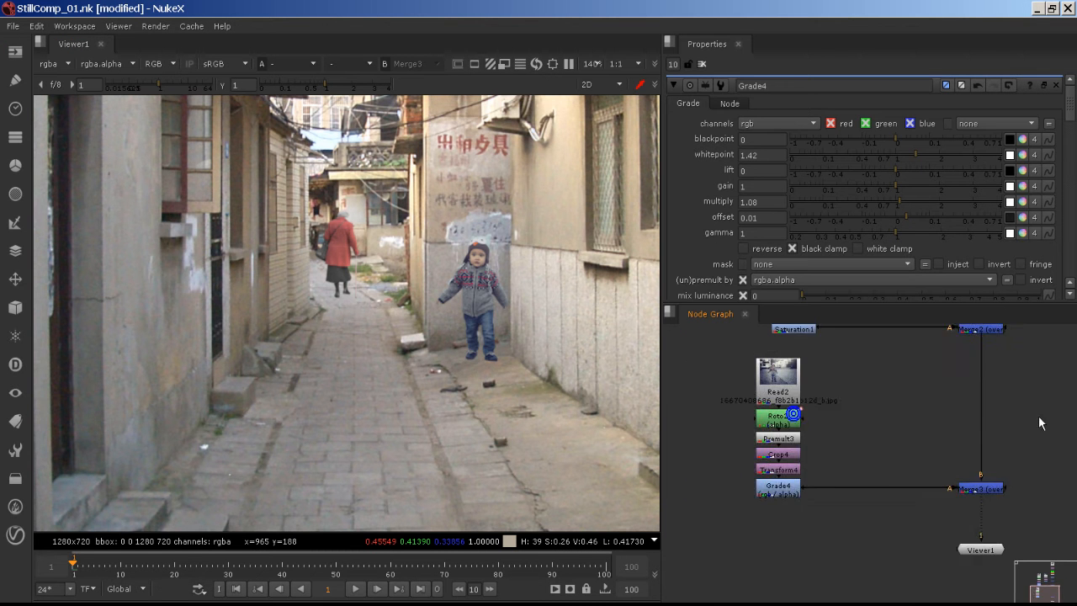
- Select the child's branch of nodes from Read2 through Grade4
middle_click_drag(864, 424, 892, 421)
left_click_drag(760, 335, 856, 543)
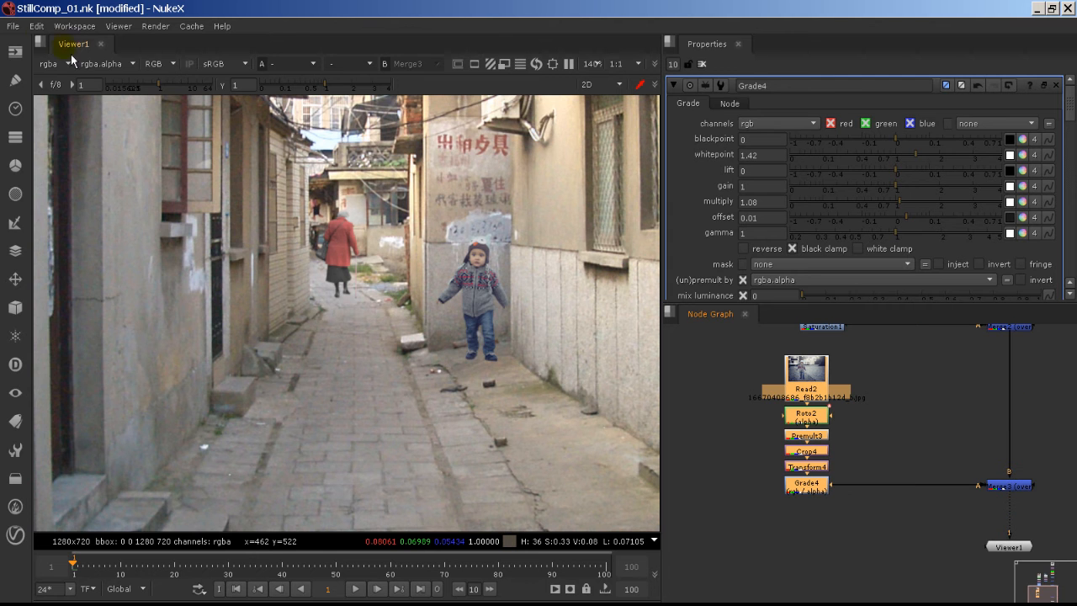
left_click(36, 26)
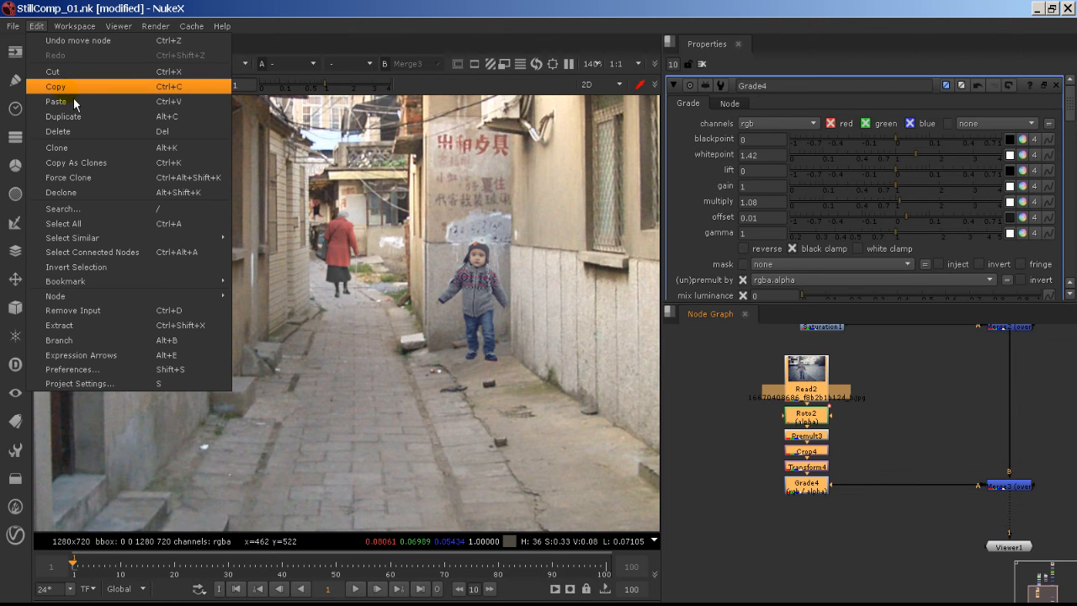
- Paste a copy of the Read2 to Grade4 node chain beside the original chain
left_click(792, 394)
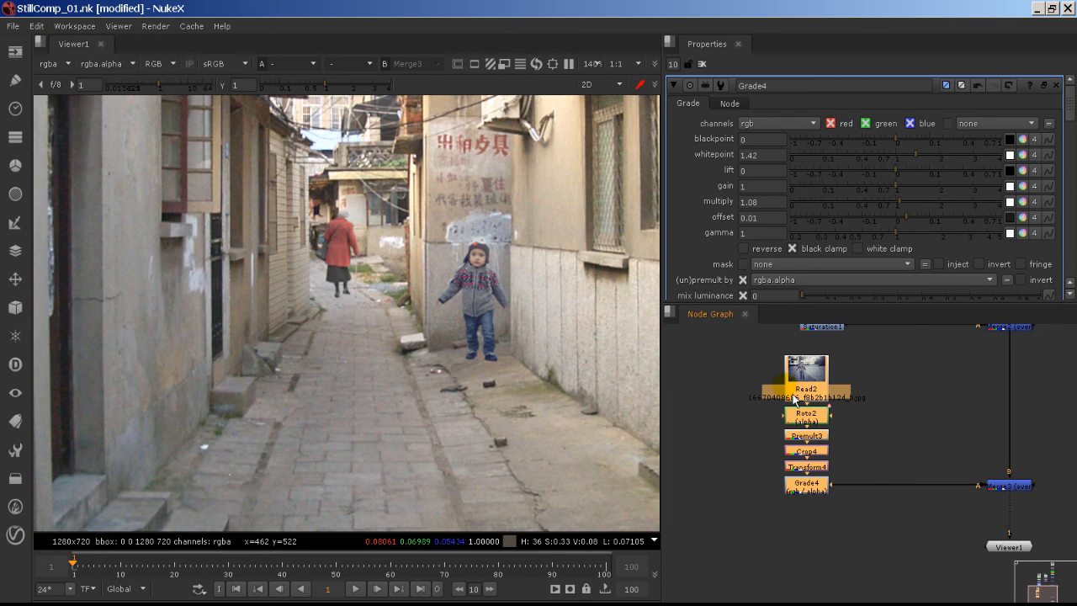
left_click(712, 413)
key("ctrl+v")
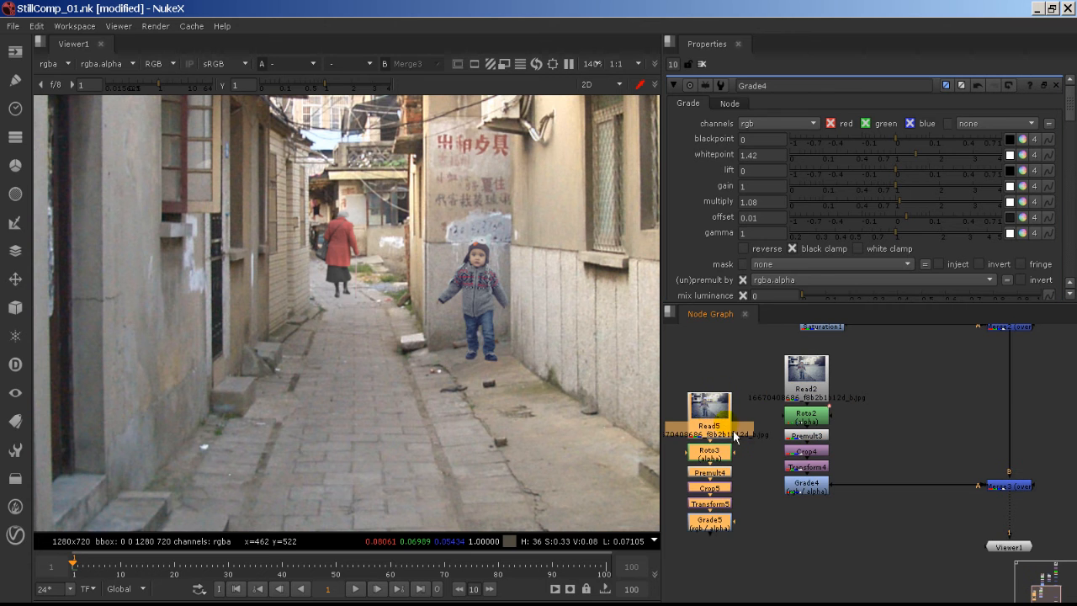
- Merge the duplicated chain's Grade5 over the Merge3 output with a new Merge node before the viewer, and align the branch with it
left_click(799, 513)
left_click_drag(1009, 547, 1020, 591)
middle_click_drag(958, 577, 954, 561)
left_click(813, 528)
left_click(714, 507)
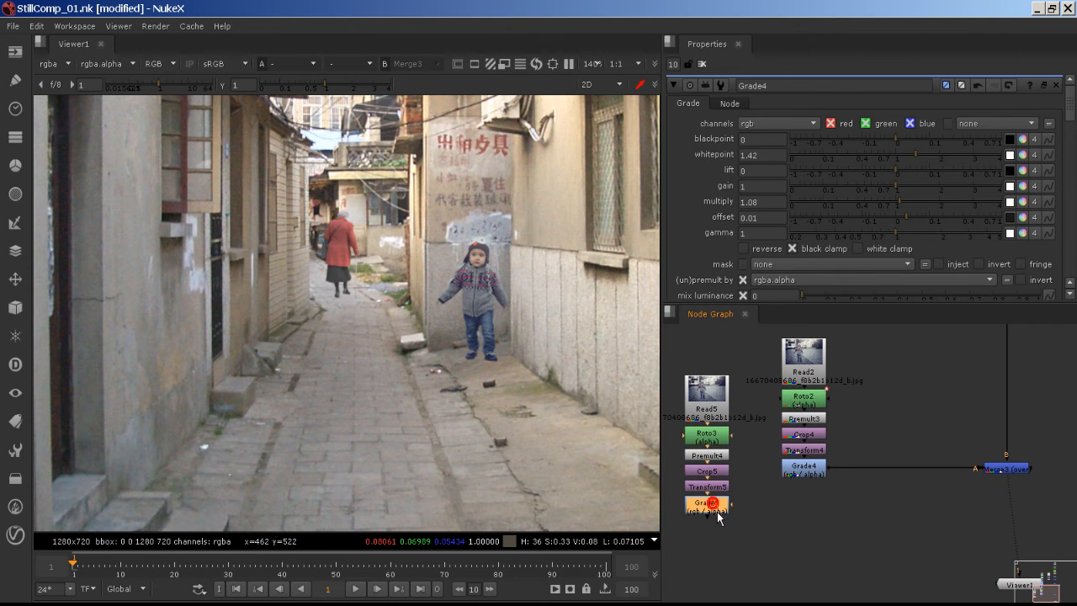
key("m")
left_click_drag(787, 524, 1023, 538)
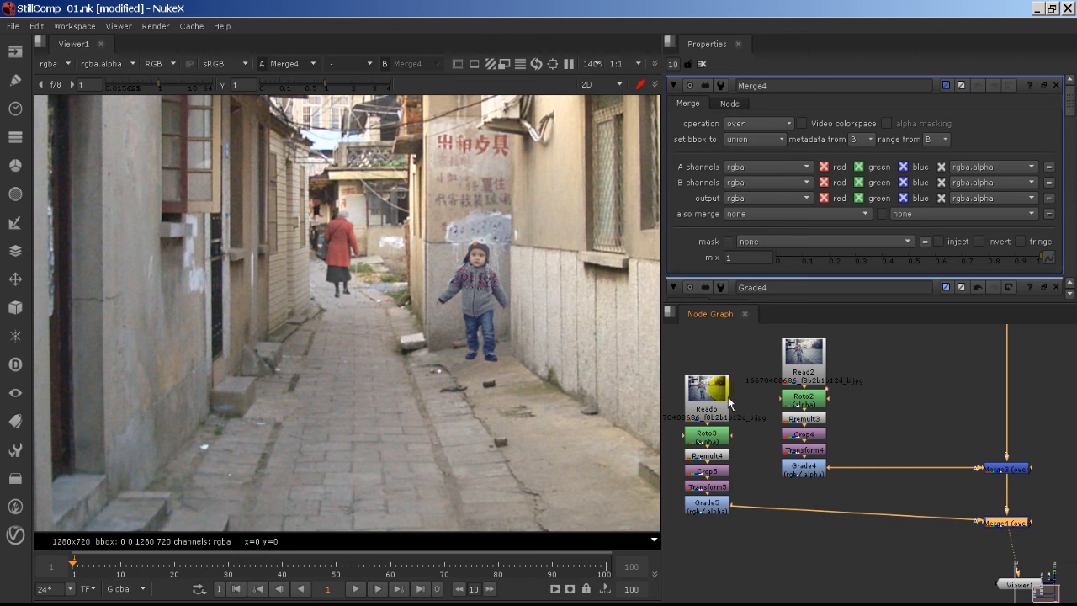
left_click_drag(744, 338, 666, 564)
left_click_drag(747, 402, 750, 419)
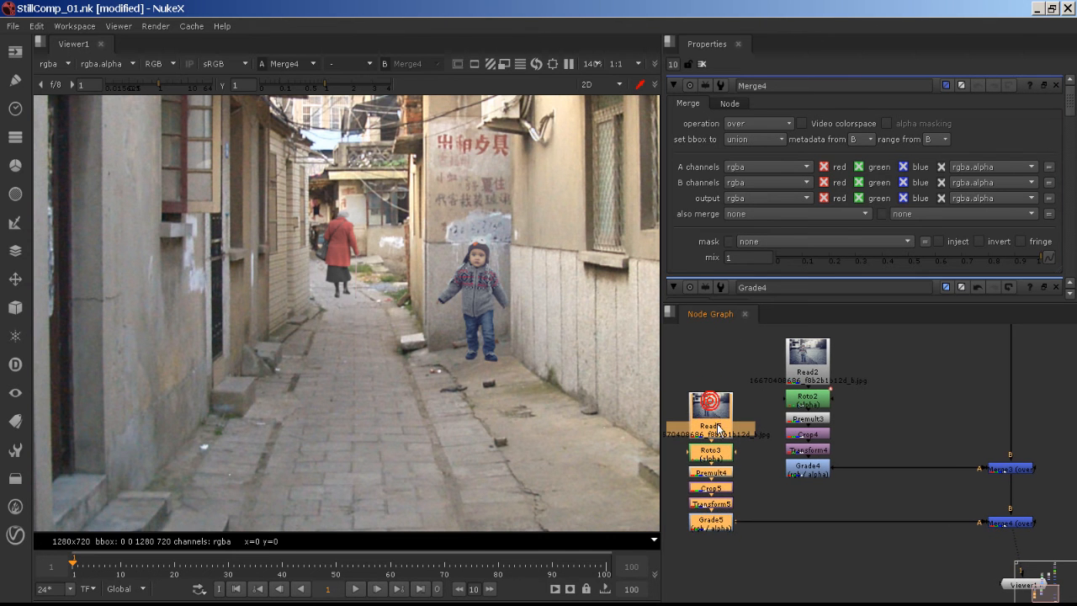
left_click(762, 505)
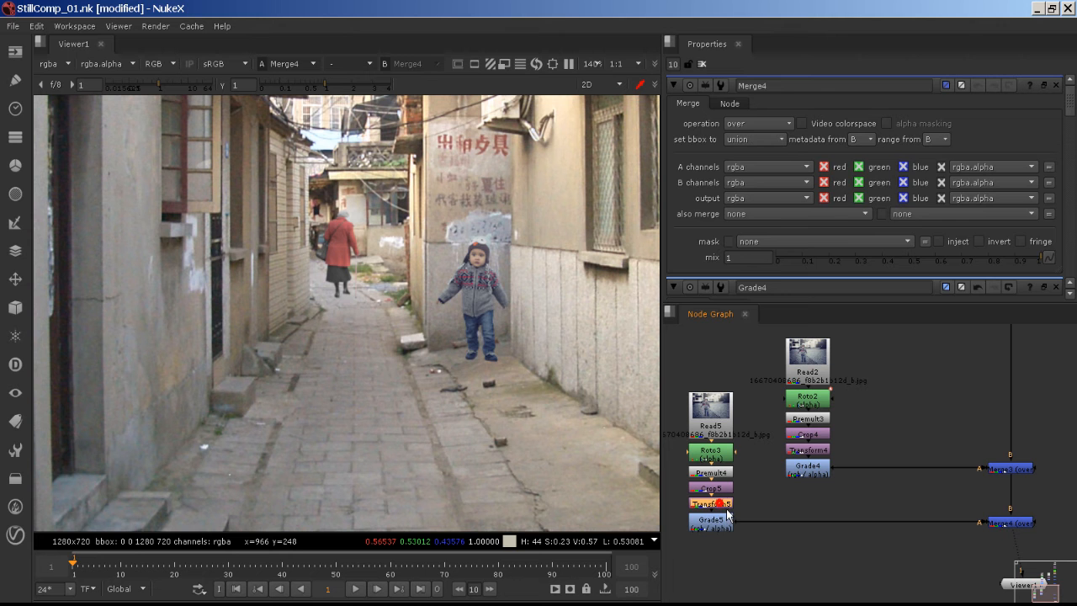
- Place the duplicated boy in the alley foreground with Transform5, using scale 0.52 and a translate of about x 426, y -79
double_click(714, 502)
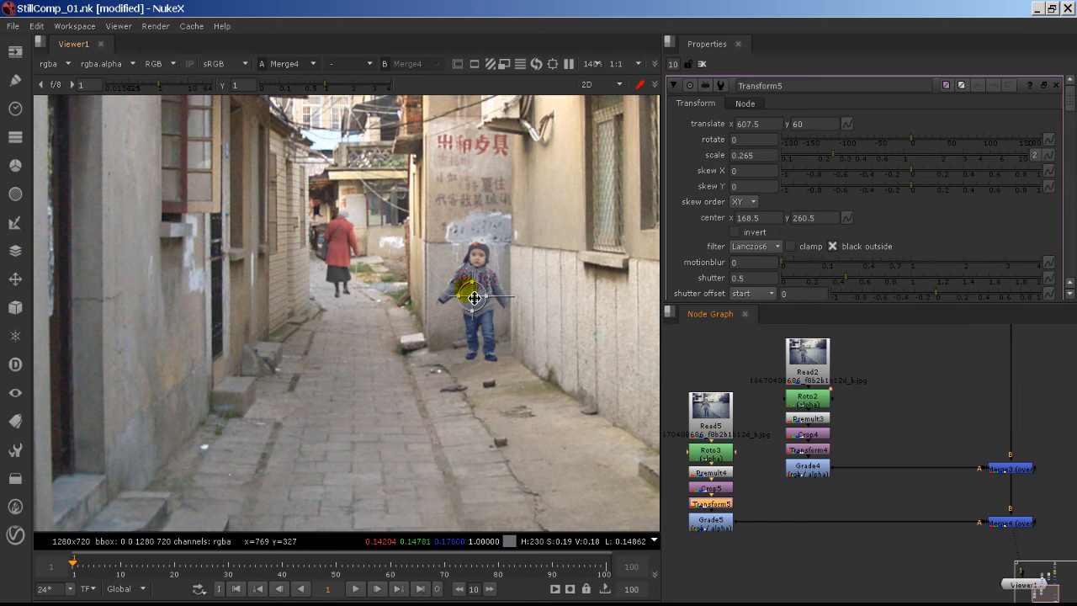
left_click_drag(472, 295, 294, 428)
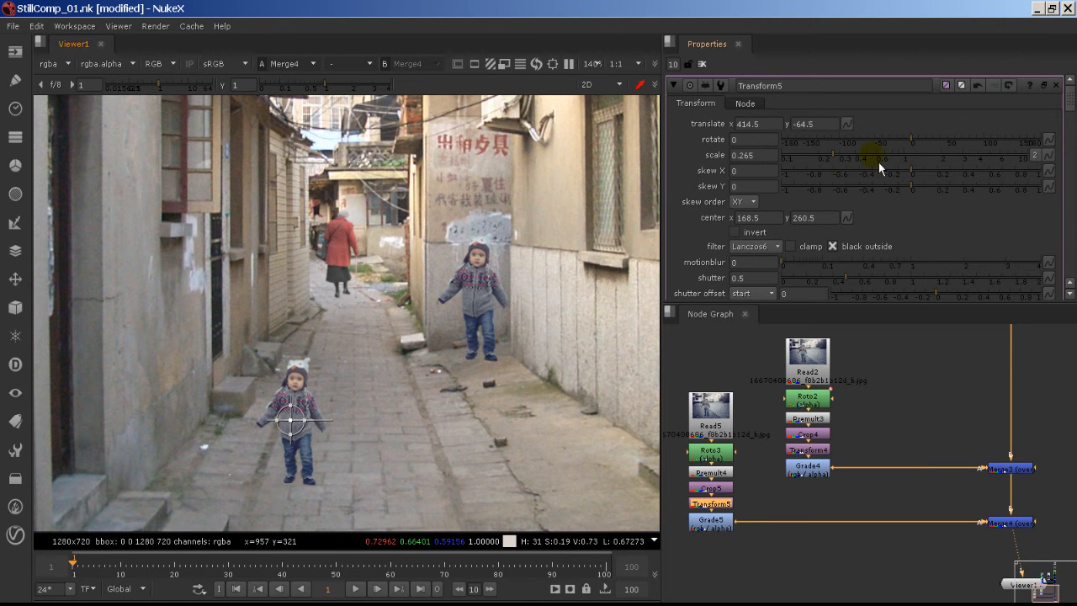
left_click_drag(917, 158, 881, 161)
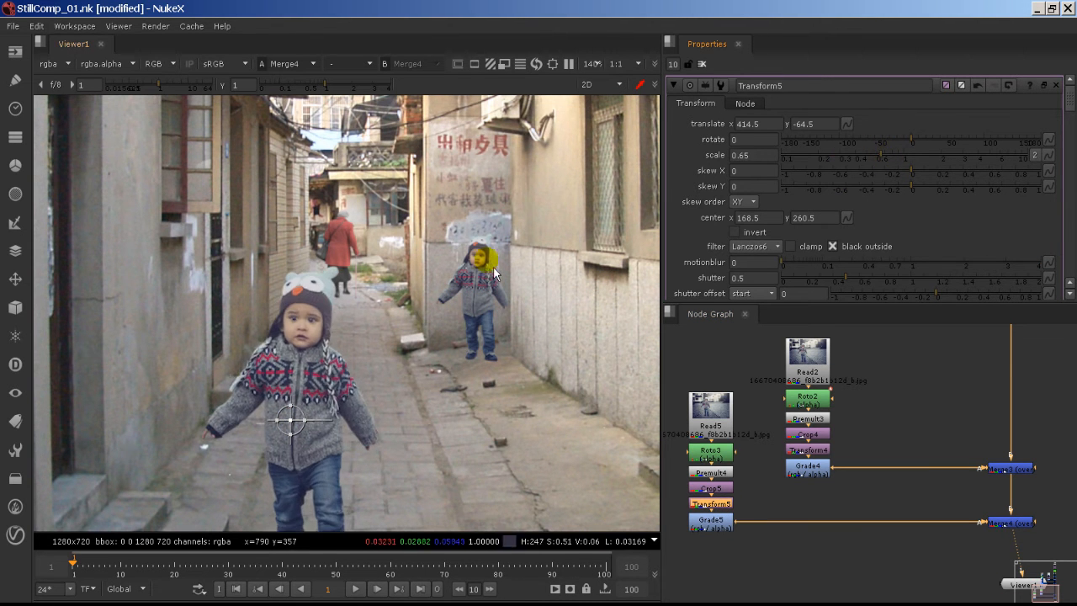
left_click_drag(290, 419, 290, 374)
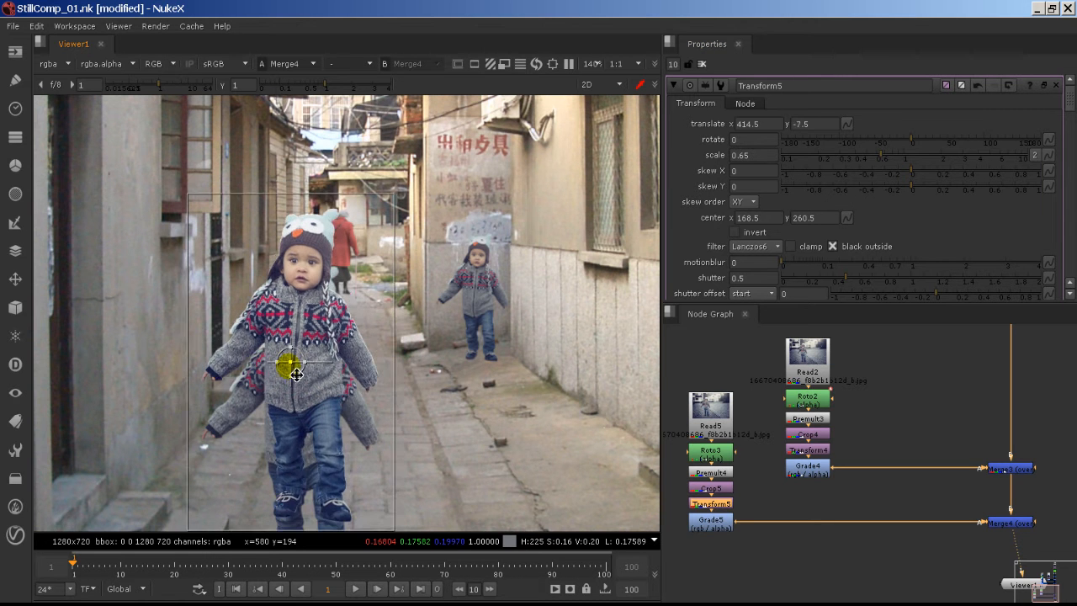
scroll(365, 382, "down", 1)
scroll(364, 382, "down", 1)
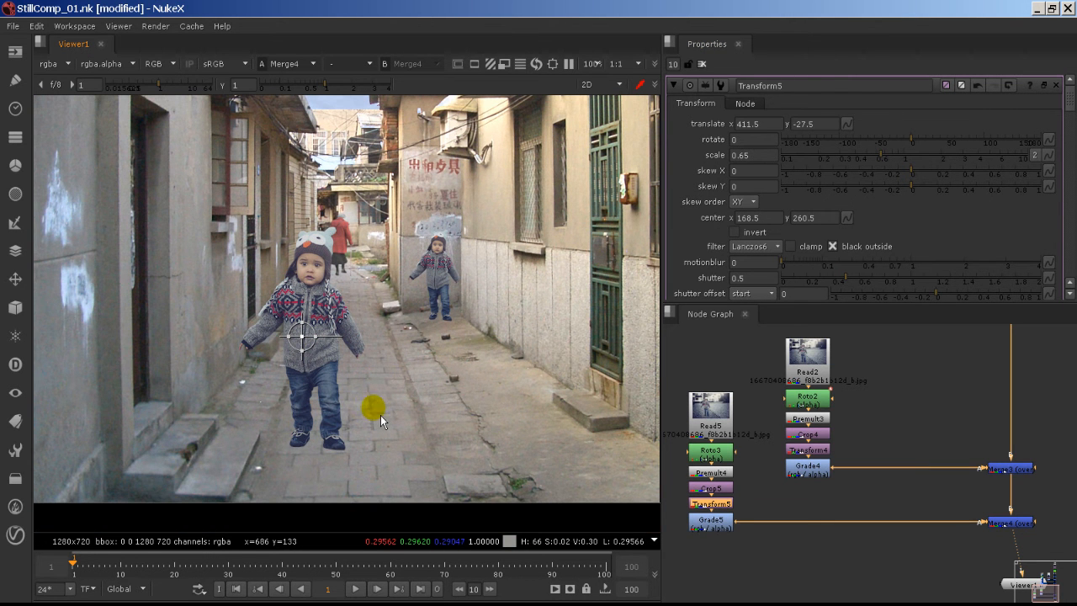
left_click(873, 160)
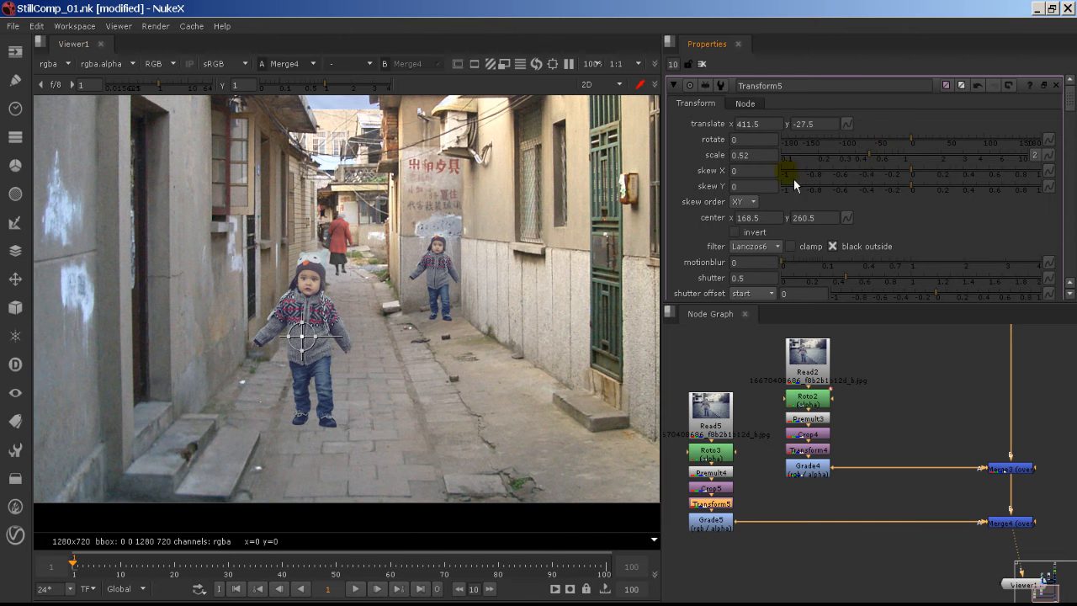
left_click_drag(301, 336, 311, 371)
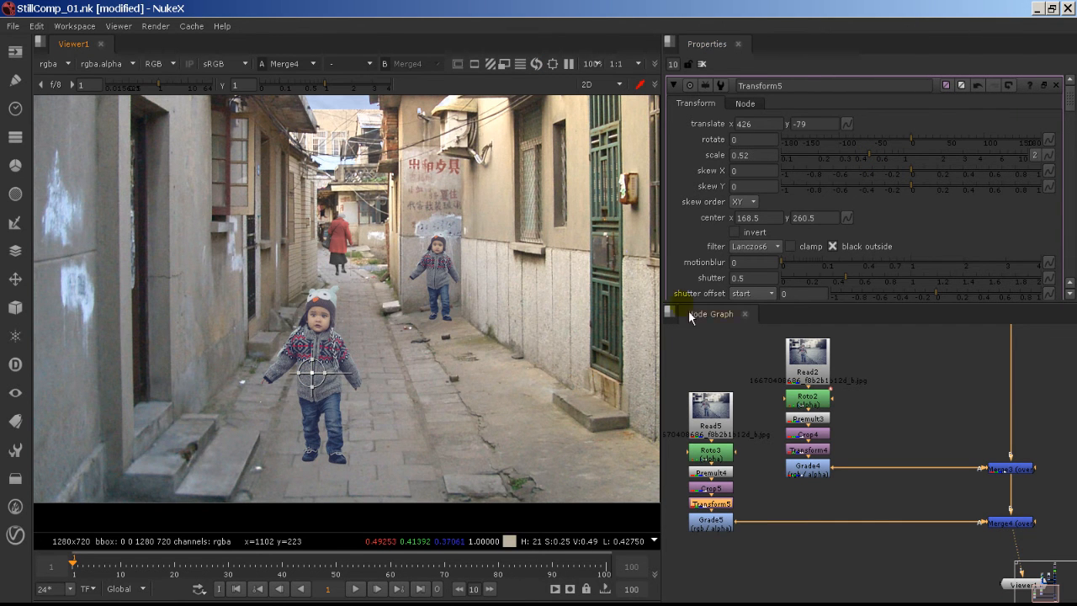
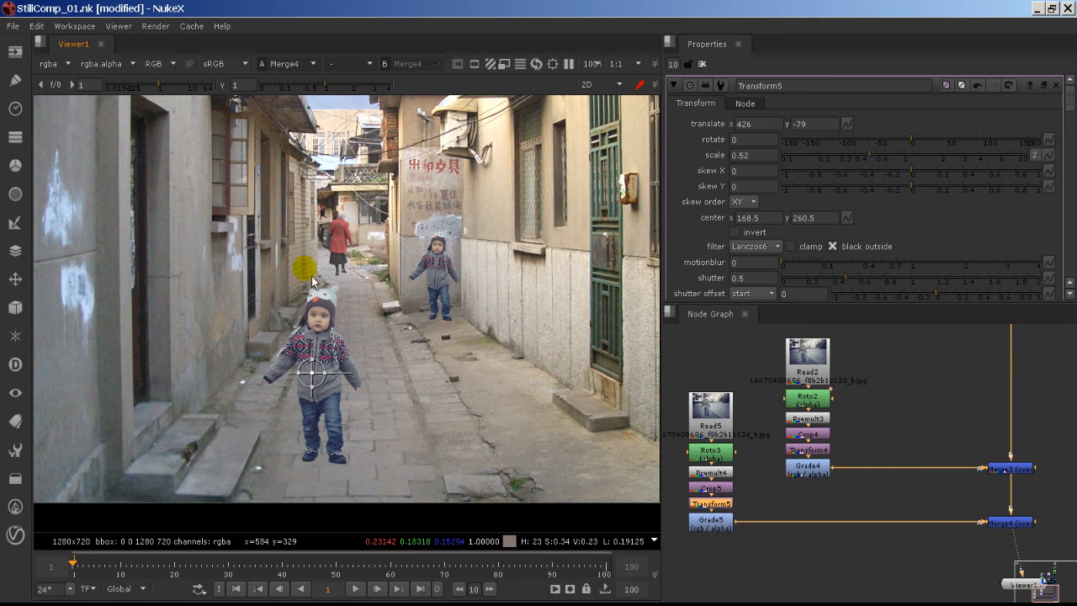
- Compare the duplicated Read5 chain with the original Read2 chain, including their Transform nodes
left_click(766, 504)
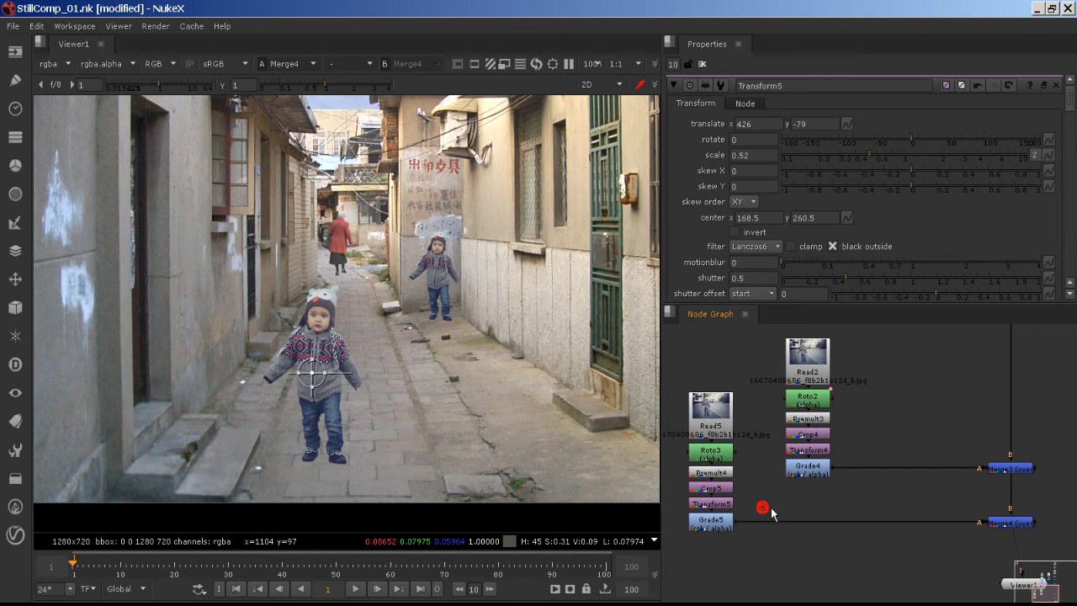
middle_click_drag(745, 511, 815, 510)
scroll(815, 512, "up", 2)
scroll(815, 512, "up", 1)
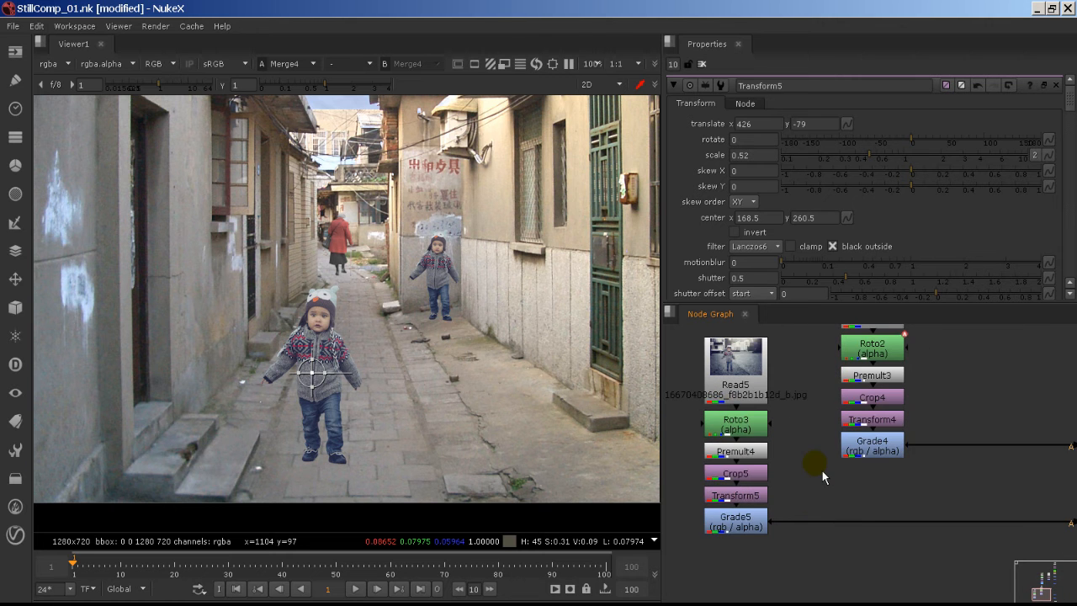
middle_click_drag(822, 471, 822, 513)
left_click_drag(796, 350, 696, 596)
middle_click_drag(799, 501, 748, 545)
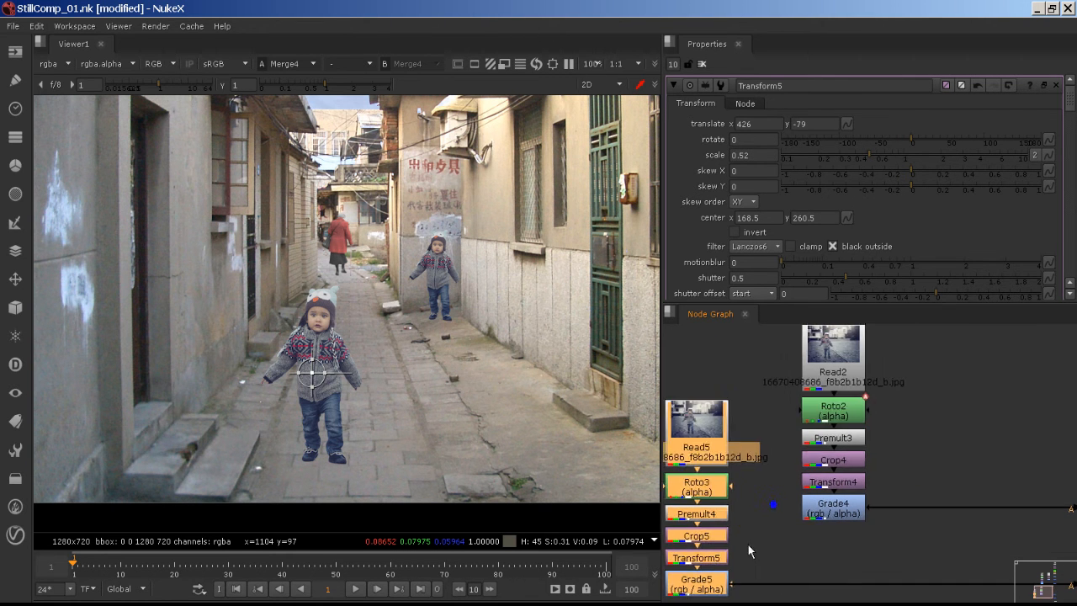
left_click_drag(740, 555, 879, 286)
middle_click_drag(844, 521, 864, 380)
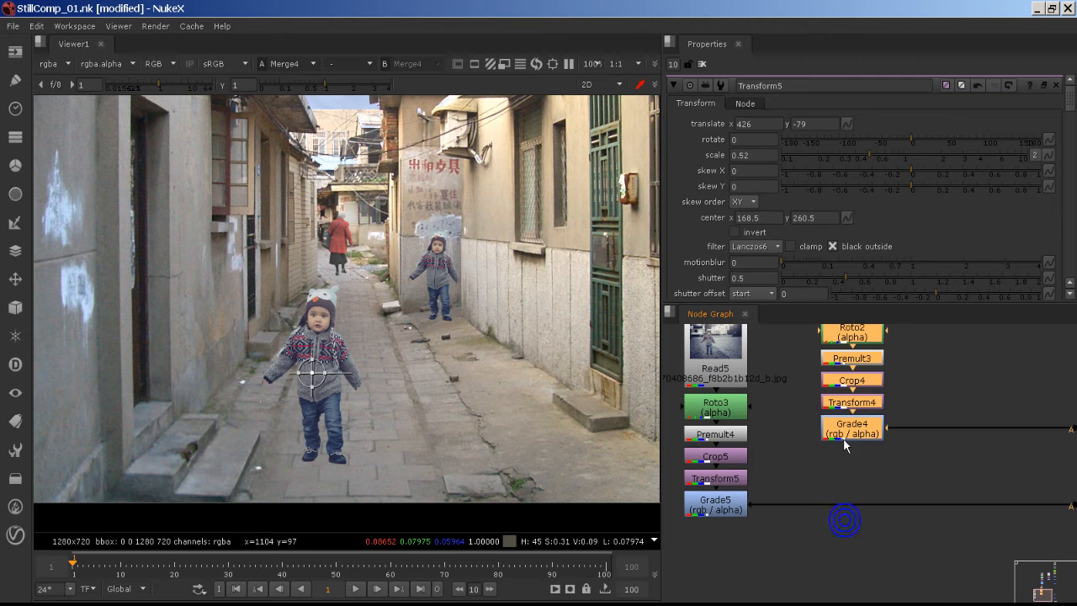
left_click(723, 479)
left_click(851, 403)
left_click(732, 480)
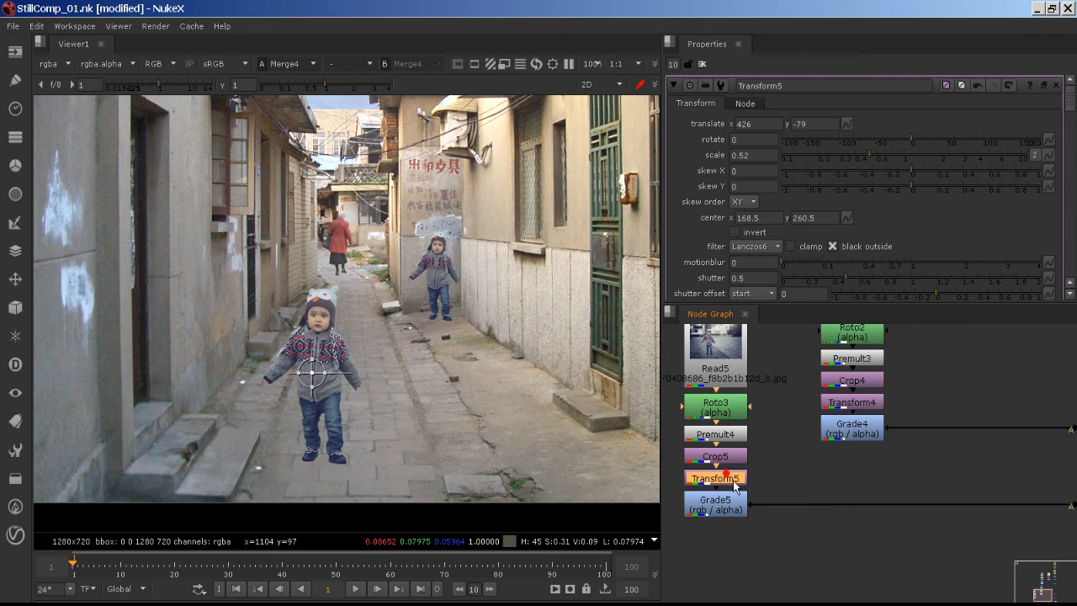
middle_click_drag(798, 486, 775, 544)
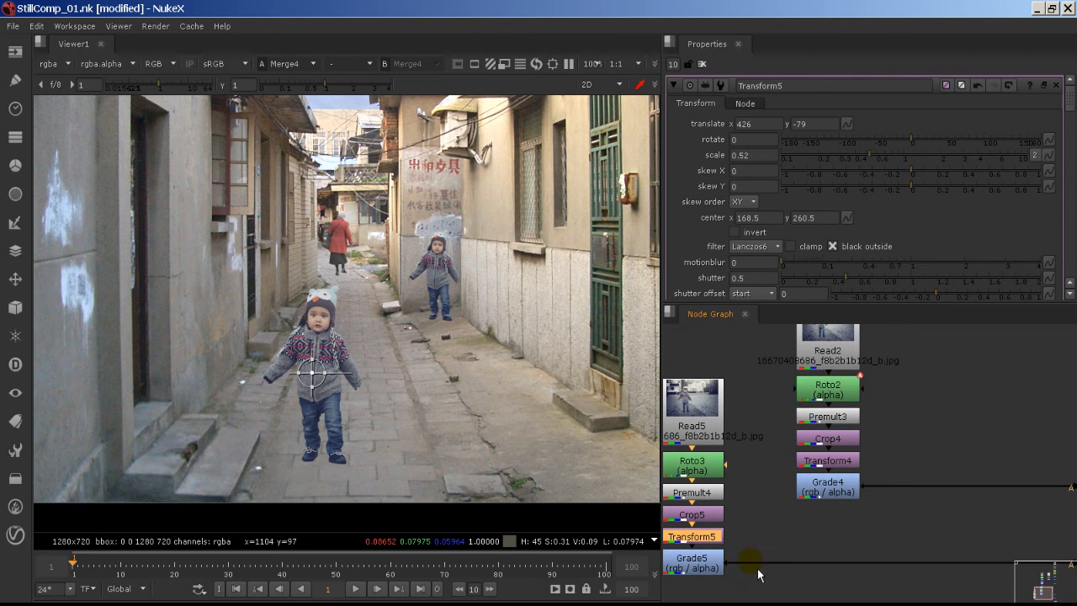
- Reconnect Merge4's A input to Grade4 and insert a new Transform node below Grade4 into that connection
left_click_drag(736, 561, 836, 503)
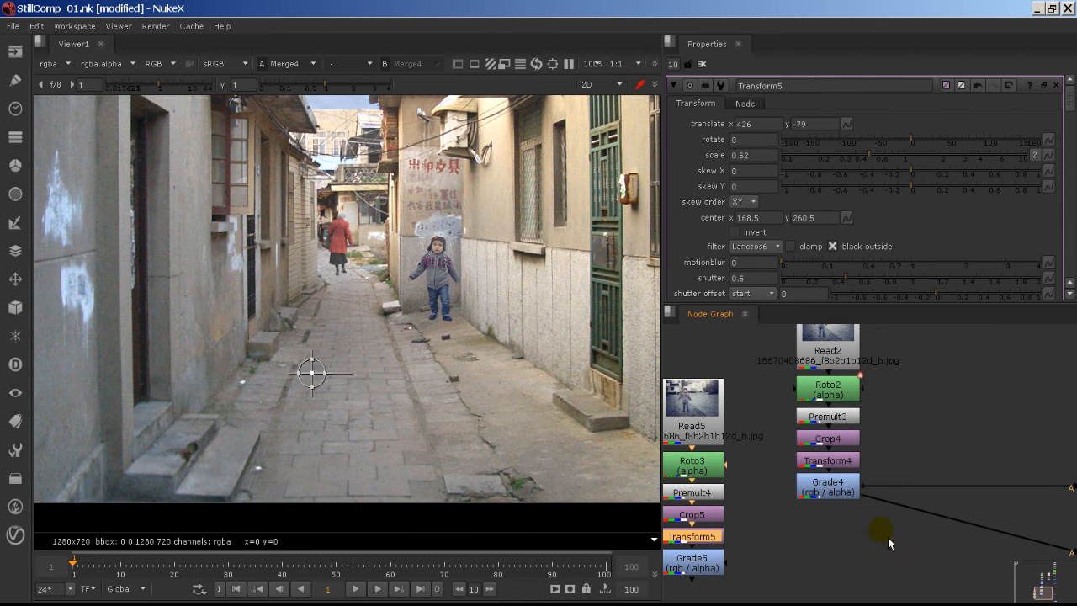
middle_click_drag(888, 537, 751, 493)
middle_click_drag(686, 371, 796, 439)
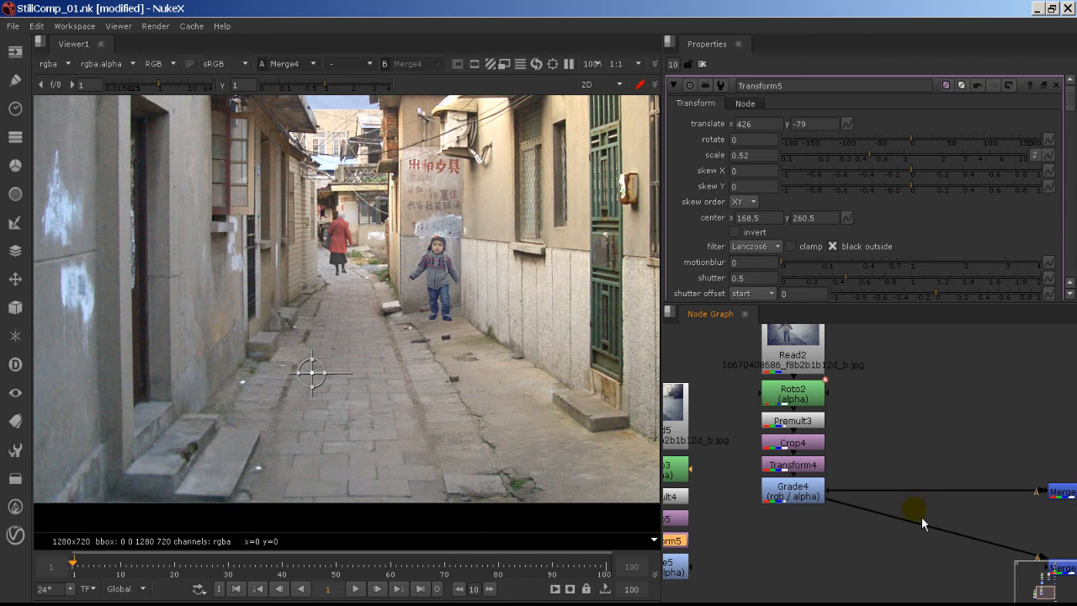
left_click(844, 540)
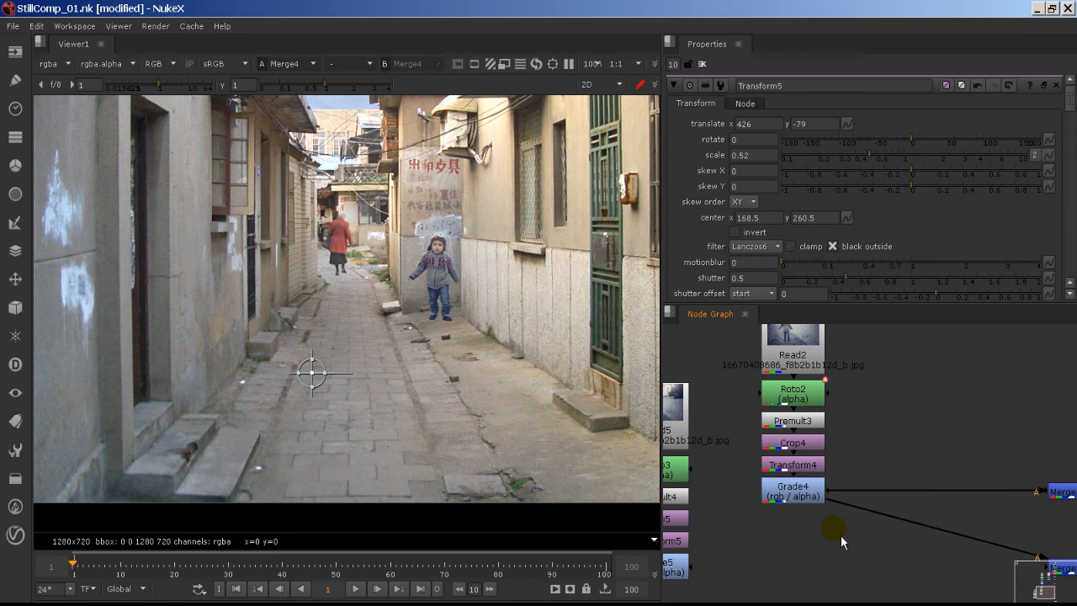
key("t")
left_click_drag(840, 539, 795, 574)
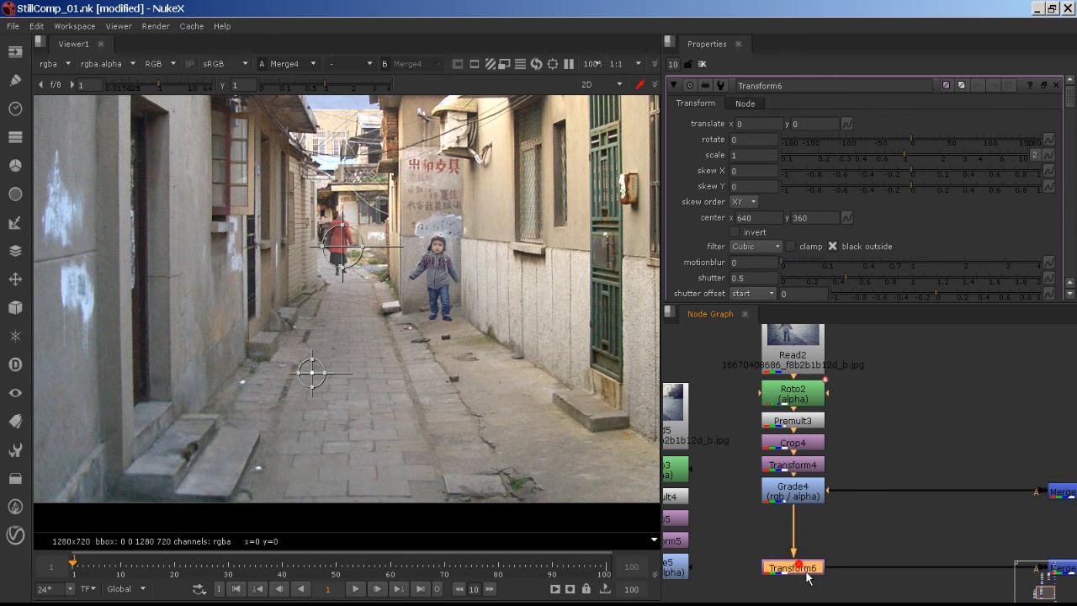
left_click_drag(307, 373, 182, 419)
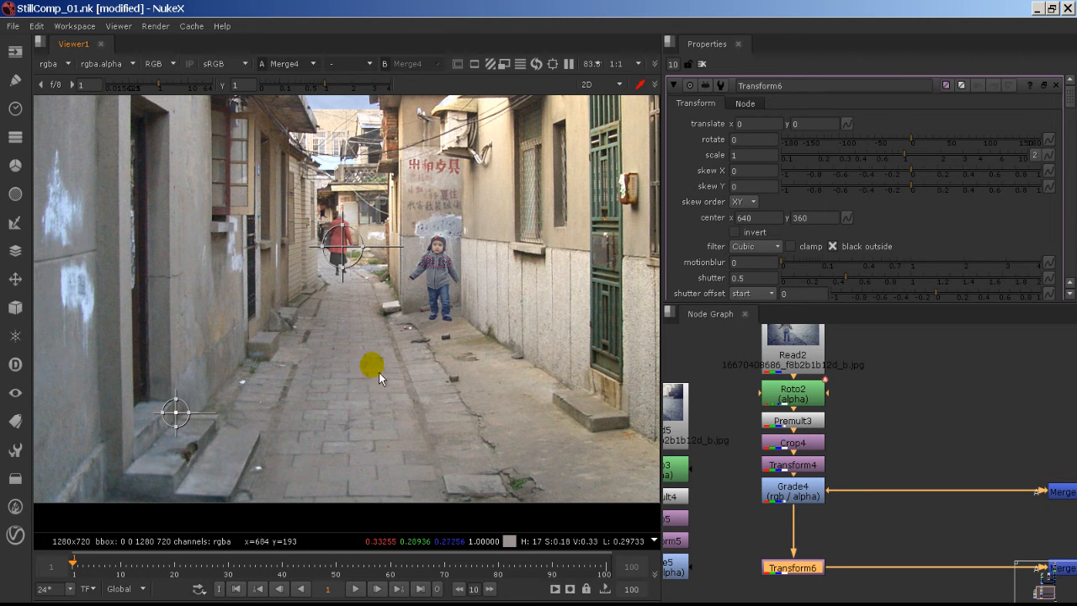
scroll(379, 372, "down", 4)
key("ctrl+z")
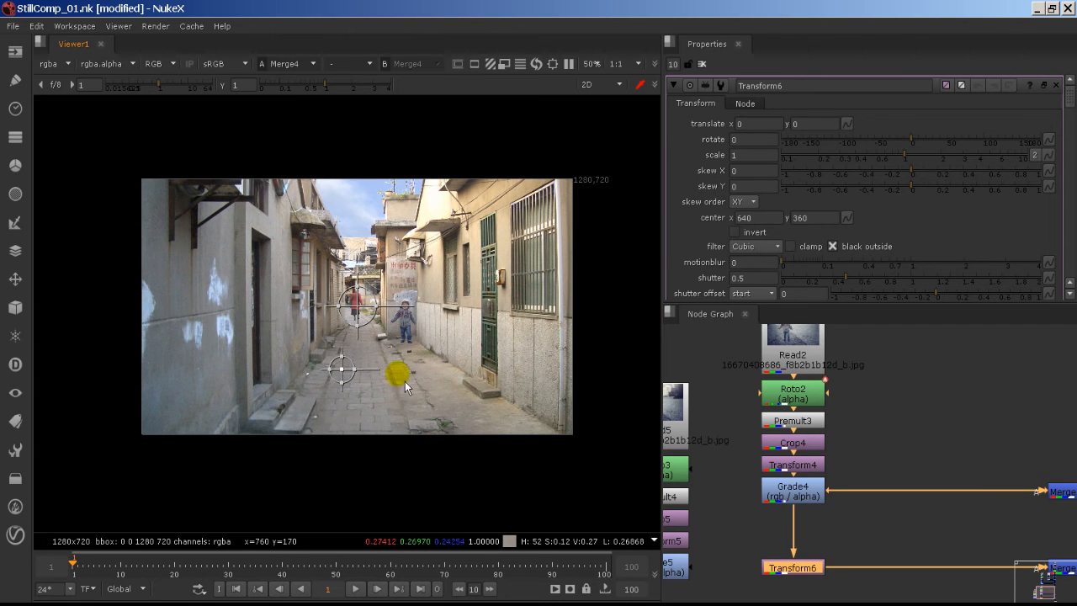
- Set Transform6's scale to 2.35 and move the second boy to a translate of about x -81, y -53
left_click_drag(360, 306, 351, 380)
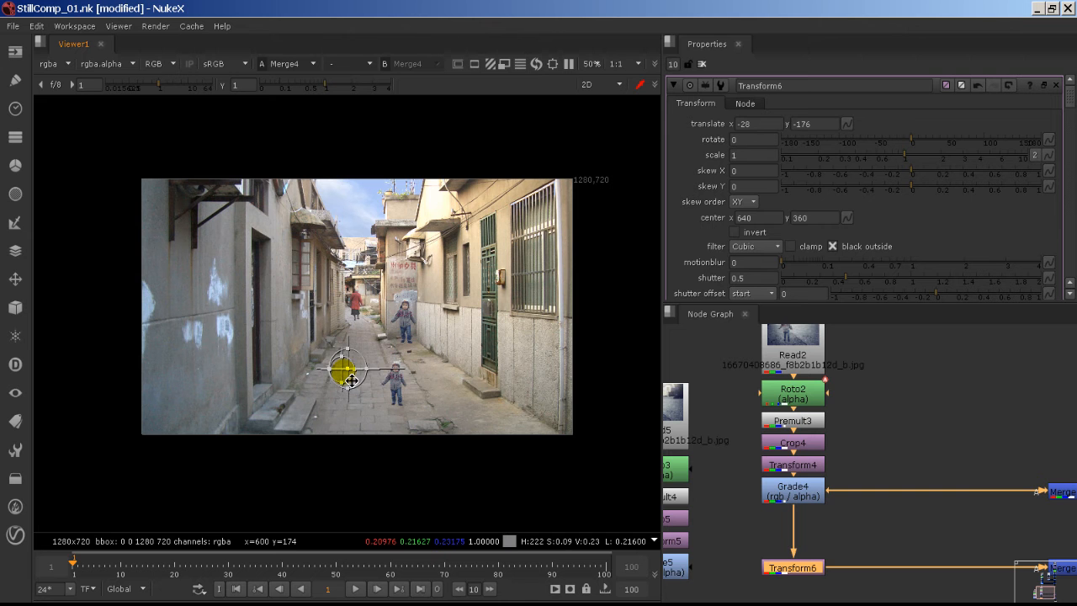
scroll(345, 373, "up", 2)
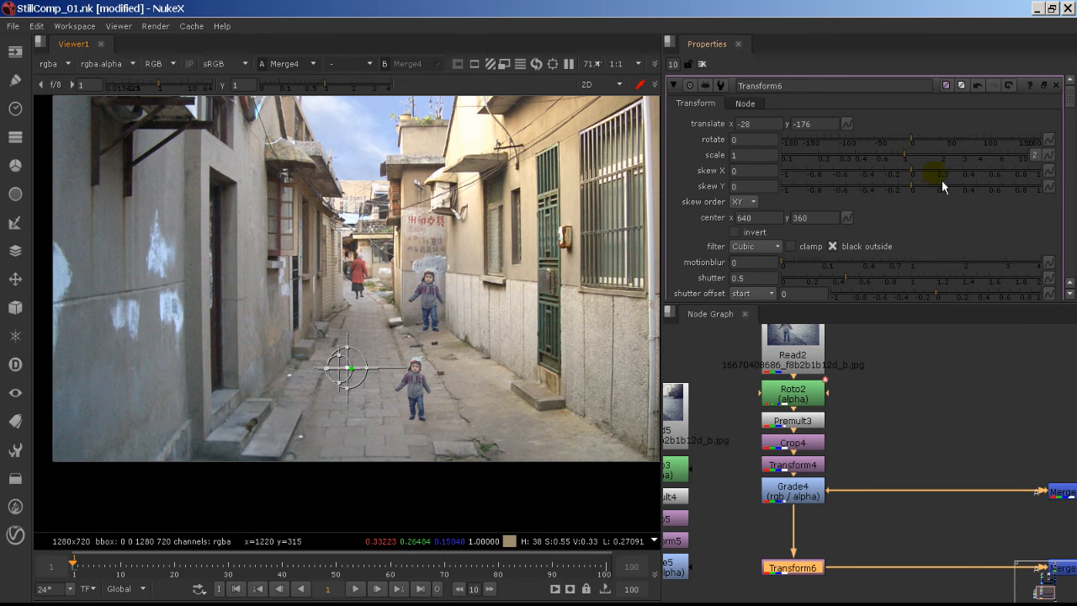
left_click_drag(935, 159, 951, 157)
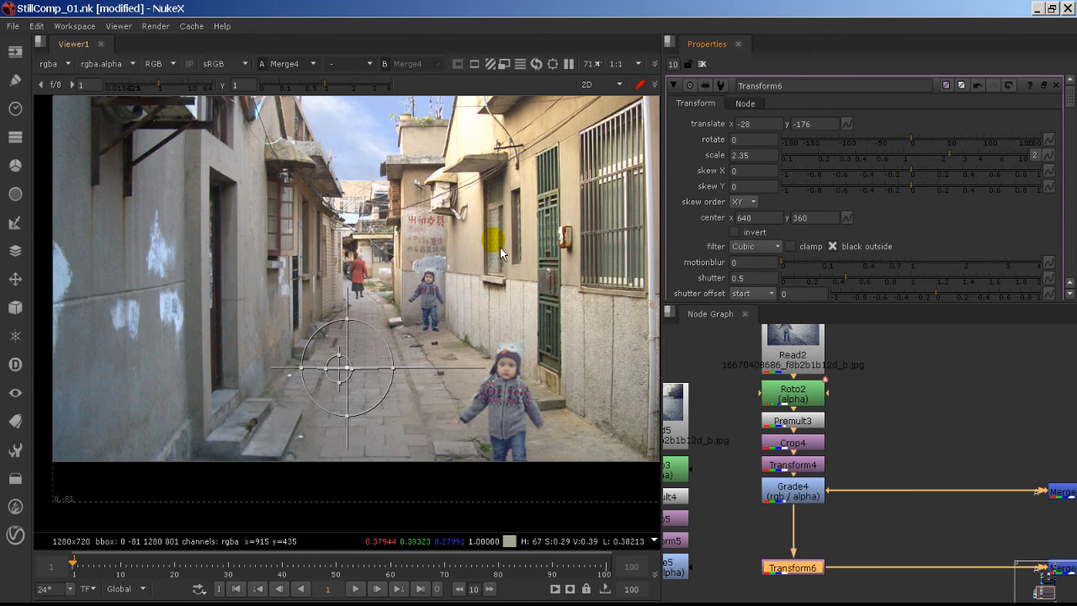
left_click_drag(390, 346, 345, 299)
- Set Transform6's filter to Lanczos6 and shift the second boy to a translate of about x -17, y -73
left_click(779, 247)
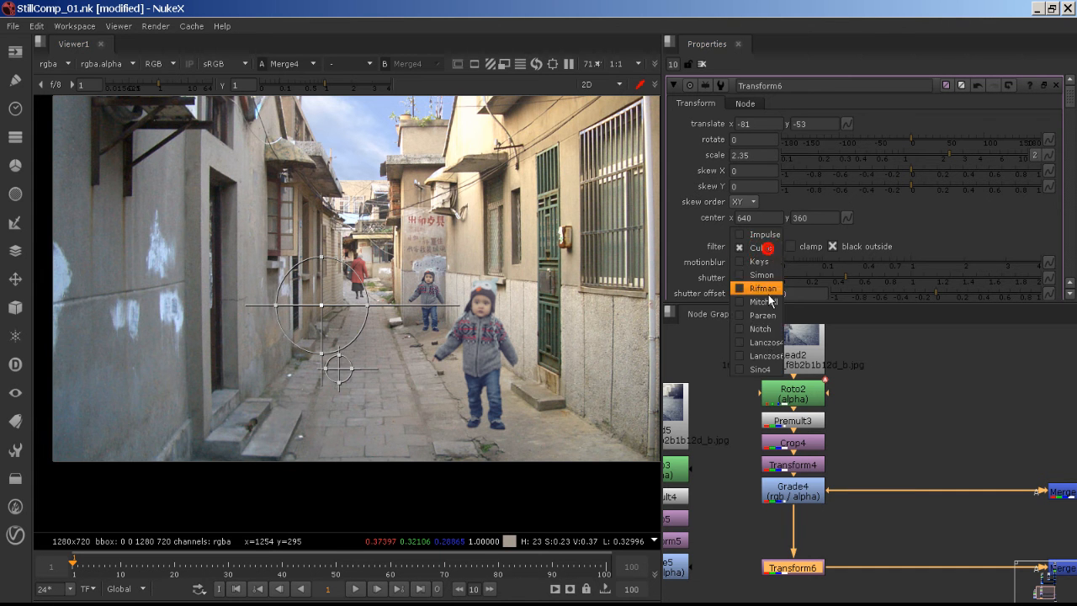
left_click(752, 354)
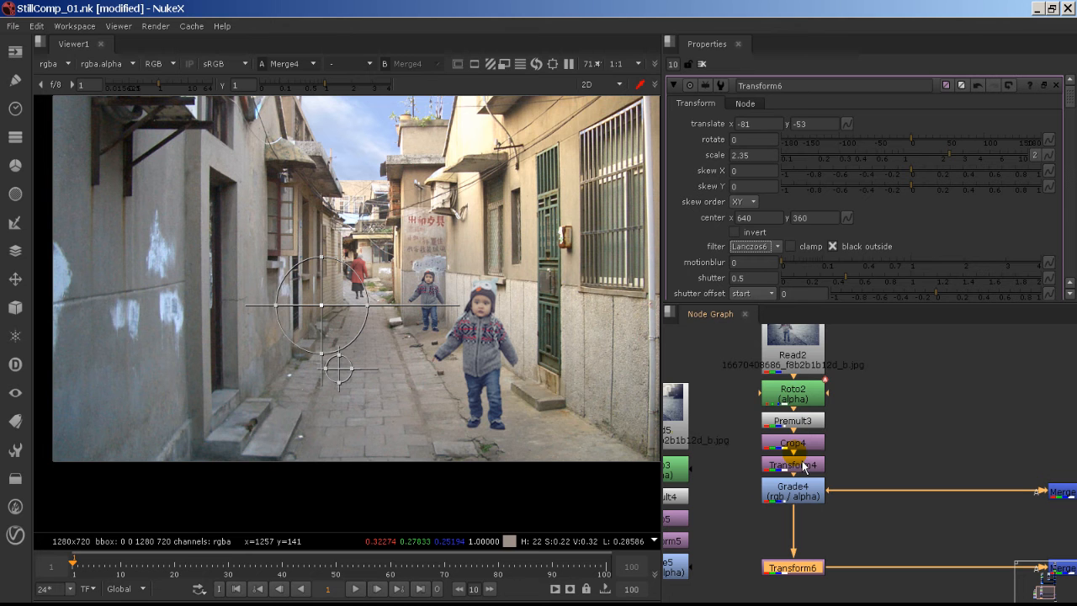
left_click_drag(324, 314, 354, 324)
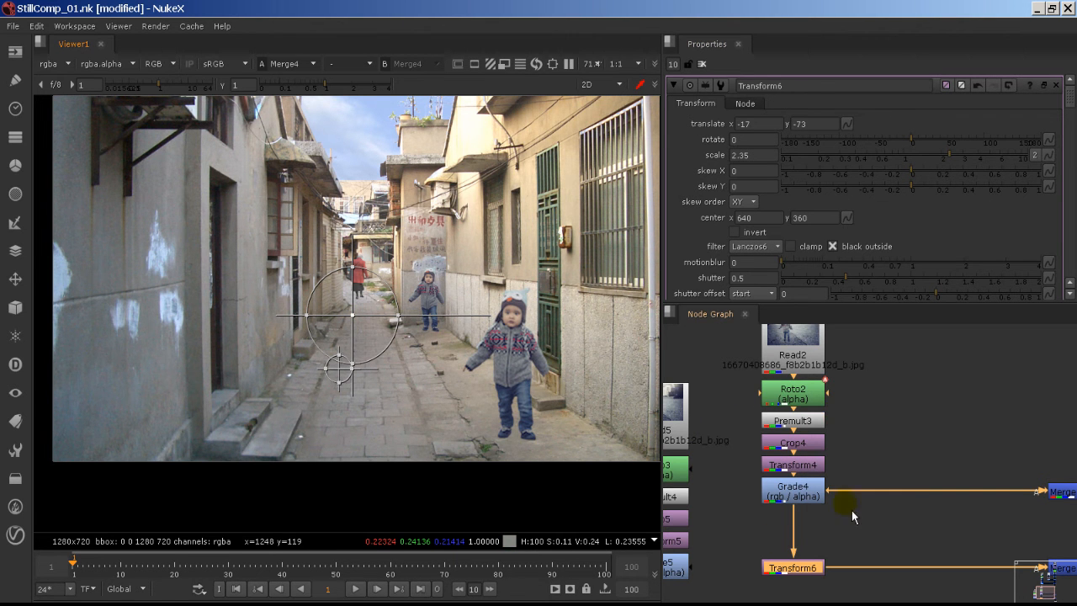
- Delete the Transform6 and Merge4 nodes
middle_click_drag(852, 510, 913, 475)
middle_click_drag(922, 553, 866, 514)
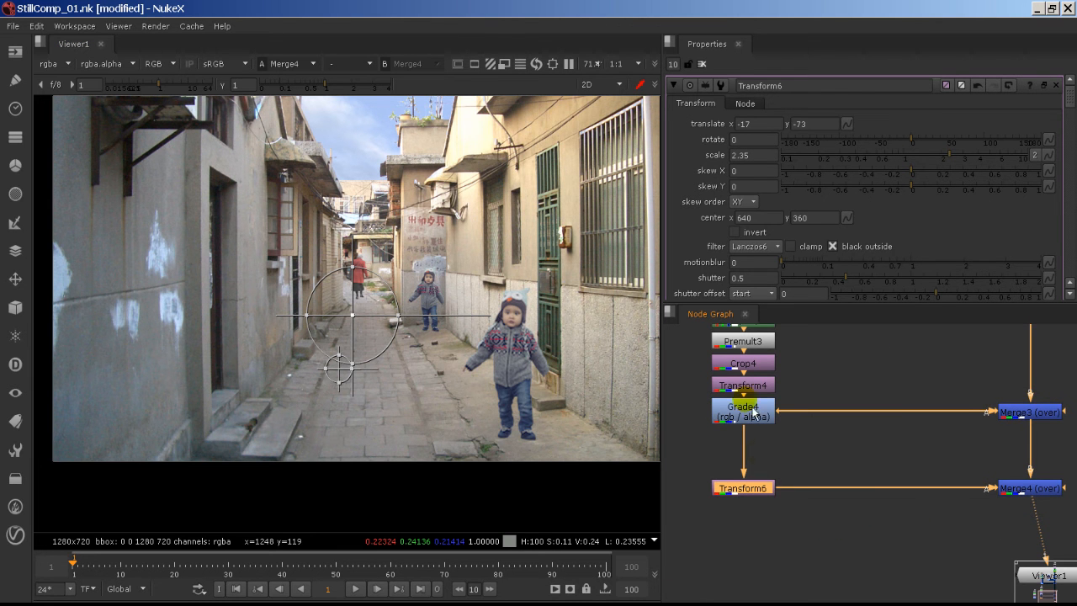
left_click(762, 492)
left_click_drag(697, 468, 959, 499)
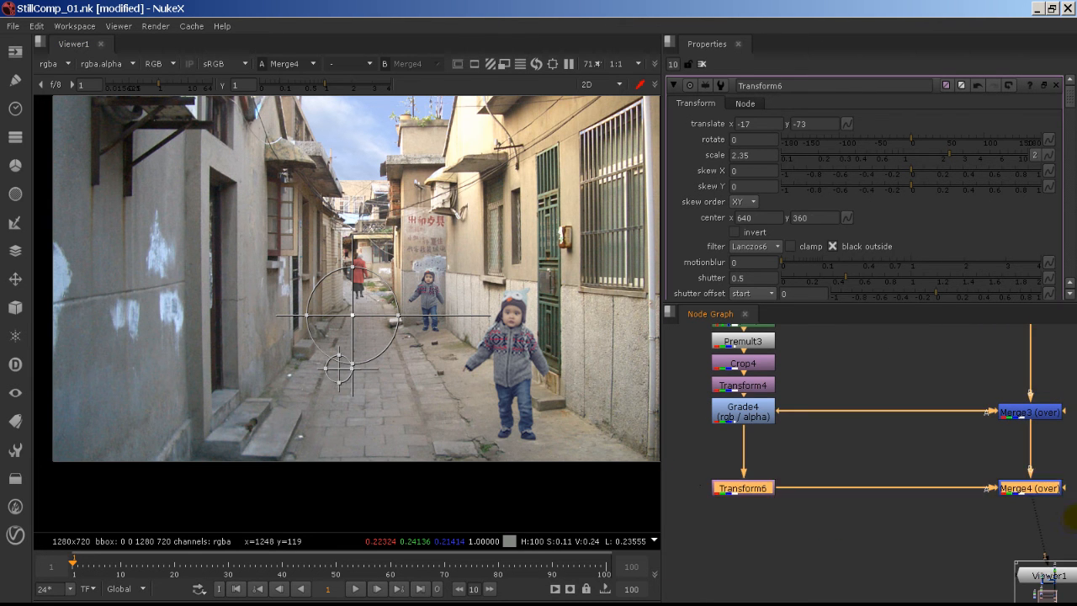
key("Delete")
- Delete the duplicated node chain from Read5 down to Grade5
middle_click_drag(749, 472, 950, 546)
mouse_move(824, 579)
left_mouse_down()
mouse_move(684, 383)
mouse_move(679, 342)
left_mouse_up()
key("Delete")
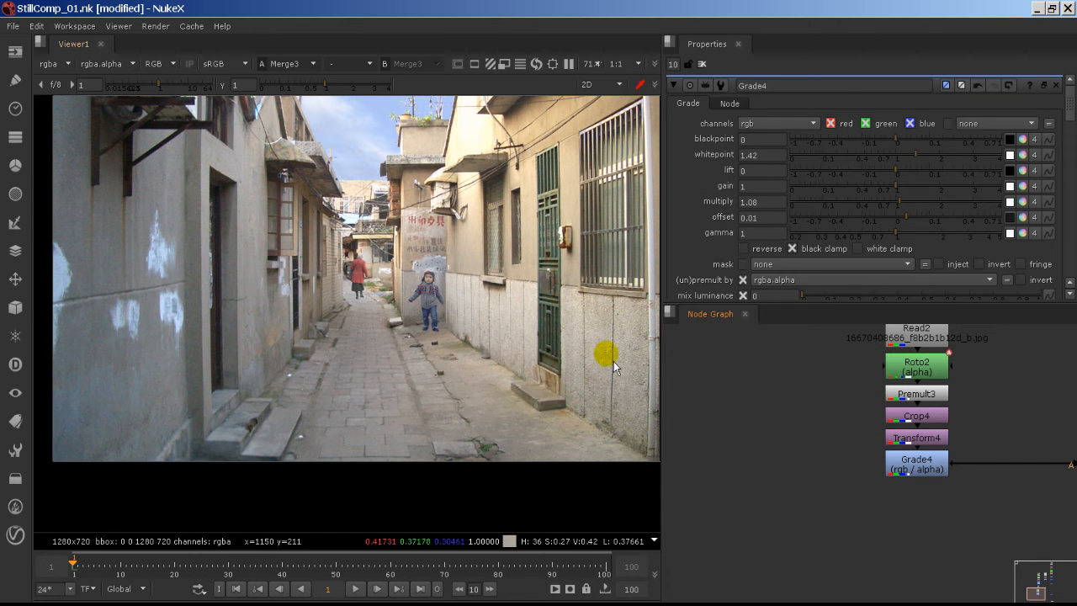
- Remove all open node control panels from the Properties bin
left_click(703, 65)
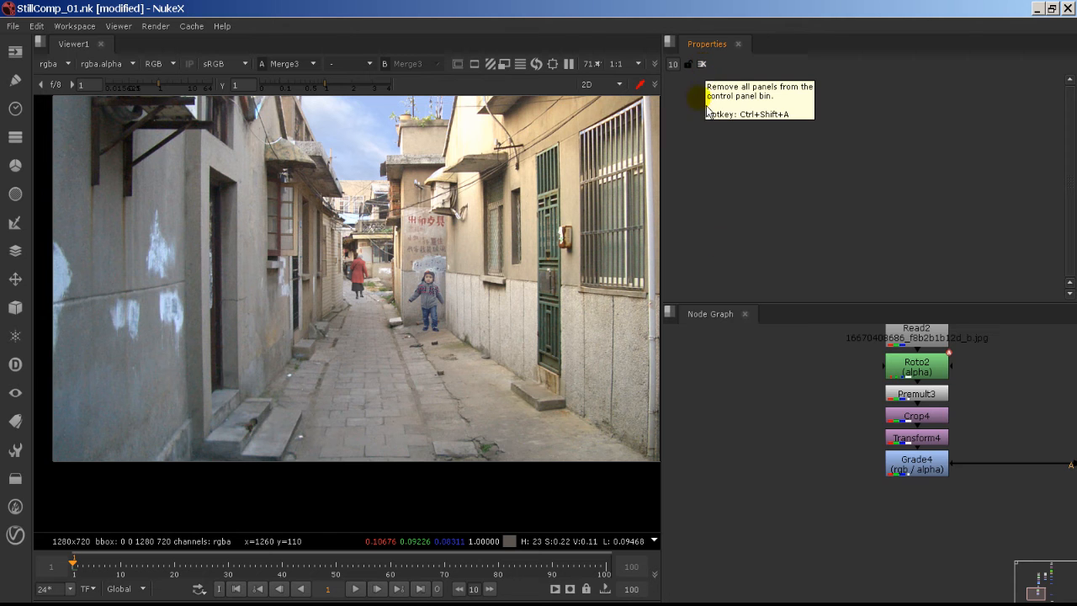
middle_click_drag(909, 448, 737, 513)
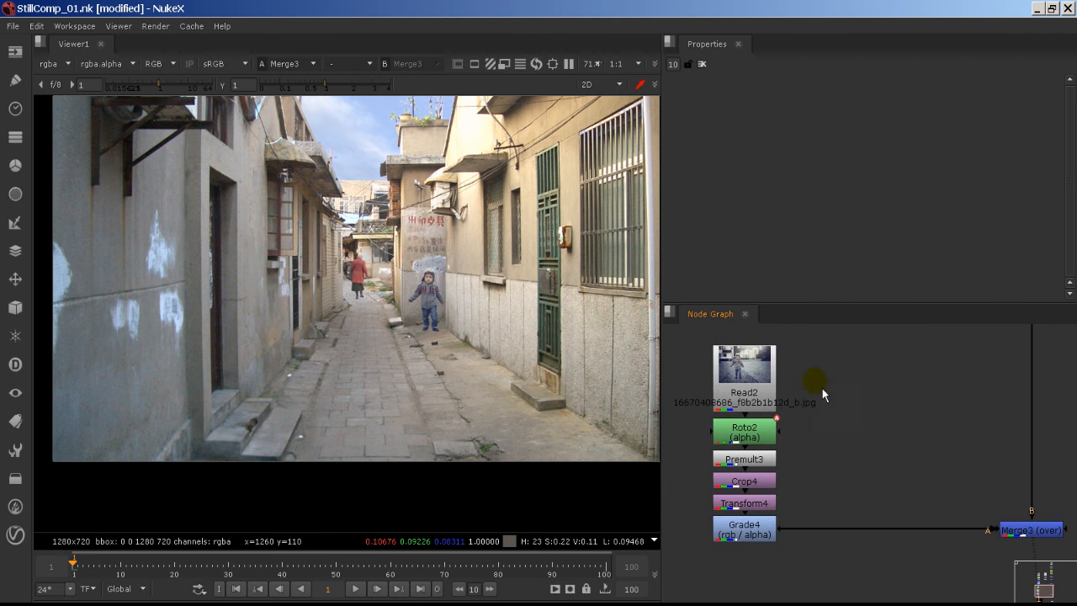
scroll(878, 421, "down", 5)
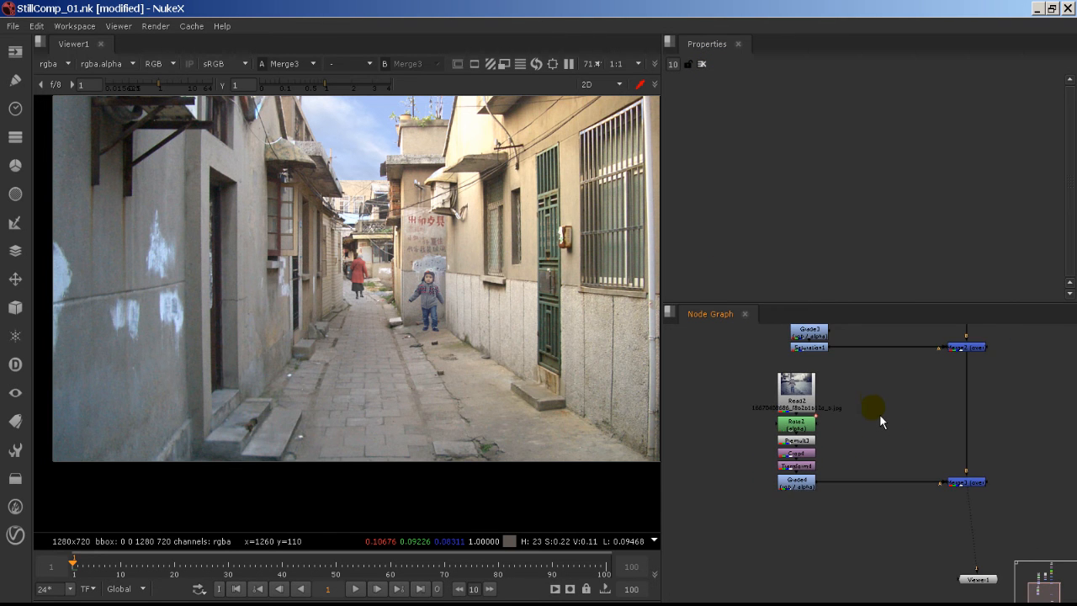
middle_click_drag(880, 414, 888, 478)
scroll(875, 478, "up", 3)
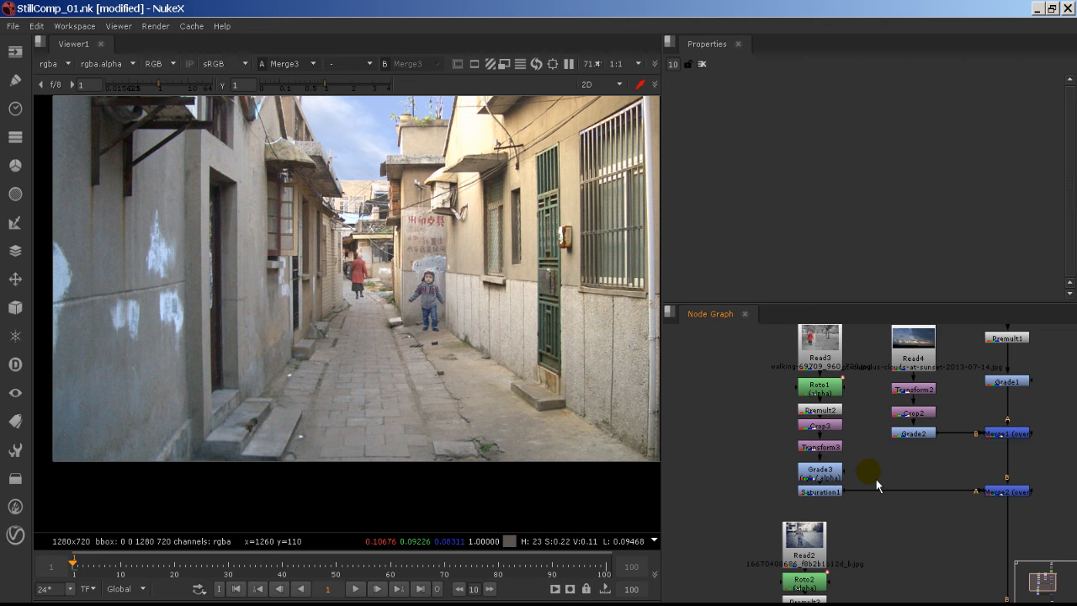
scroll(541, 335, "up", 4)
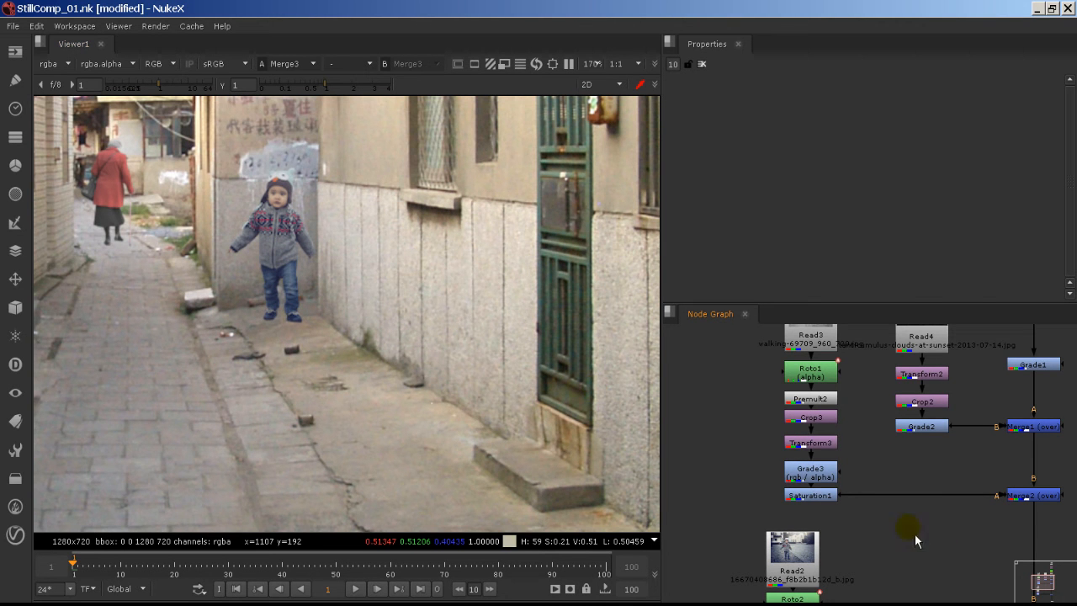
middle_click_drag(915, 535, 921, 343)
scroll(893, 475, "up", 1)
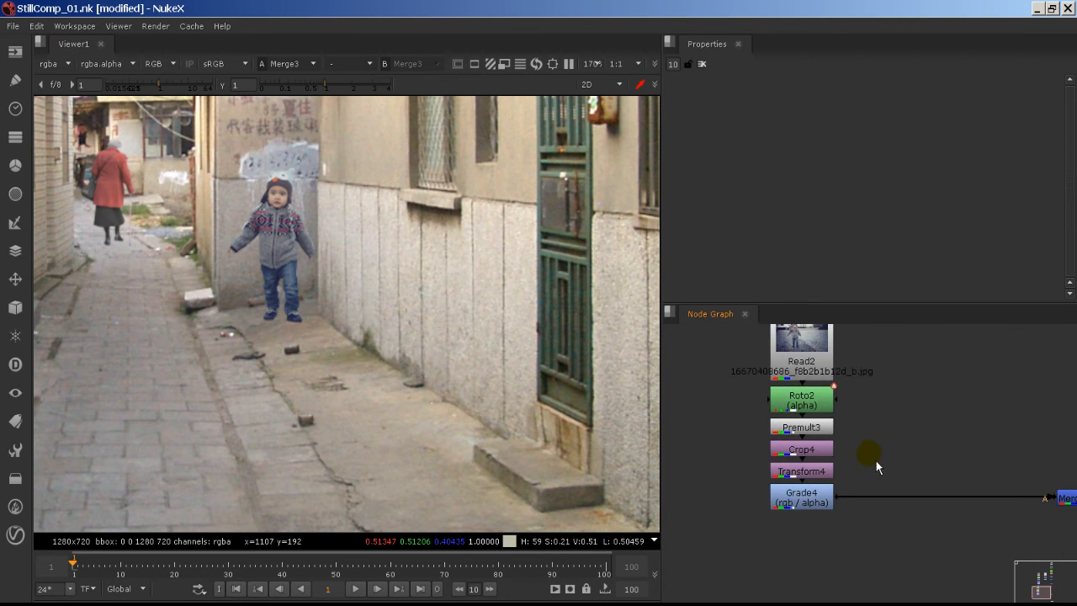
middle_click_drag(880, 445, 866, 492)
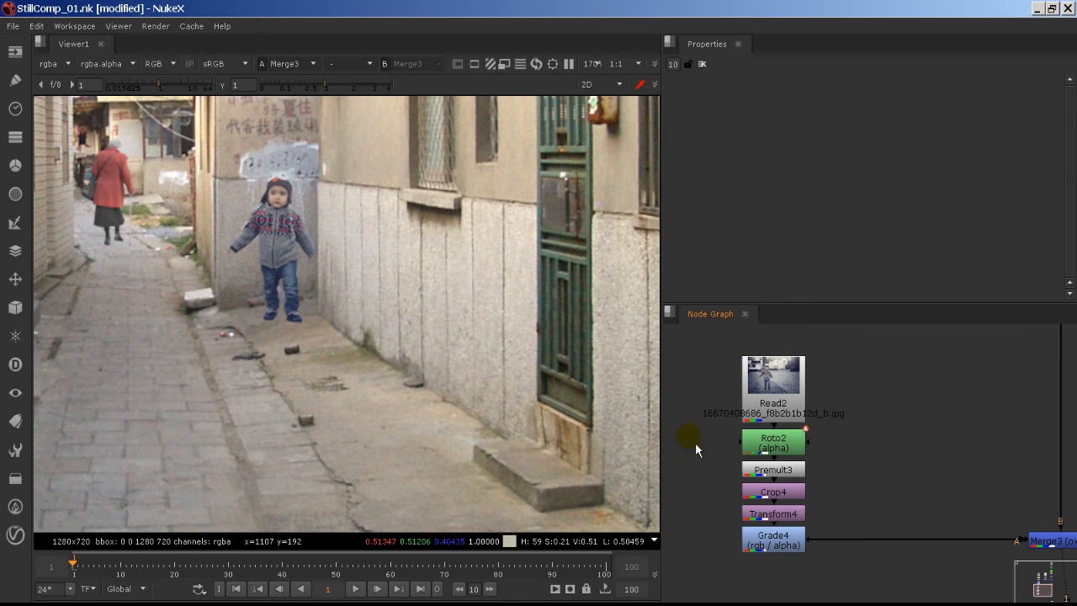
- Examine the ground around the boy's feet and the shadows beneath the nearby brick and debris in the alley
scroll(387, 351, "up", 4)
middle_click_drag(309, 304, 483, 361)
scroll(446, 354, "up", 4)
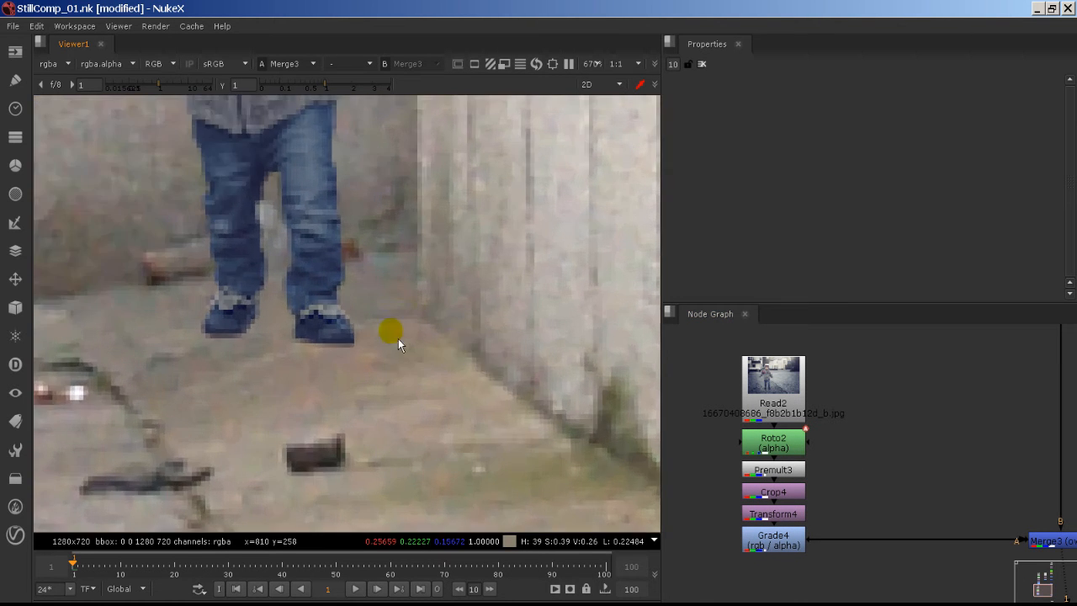
middle_click_drag(398, 338, 565, 353)
scroll(531, 343, "down", 3)
scroll(324, 328, "up", 4)
middle_click_drag(312, 320, 398, 356)
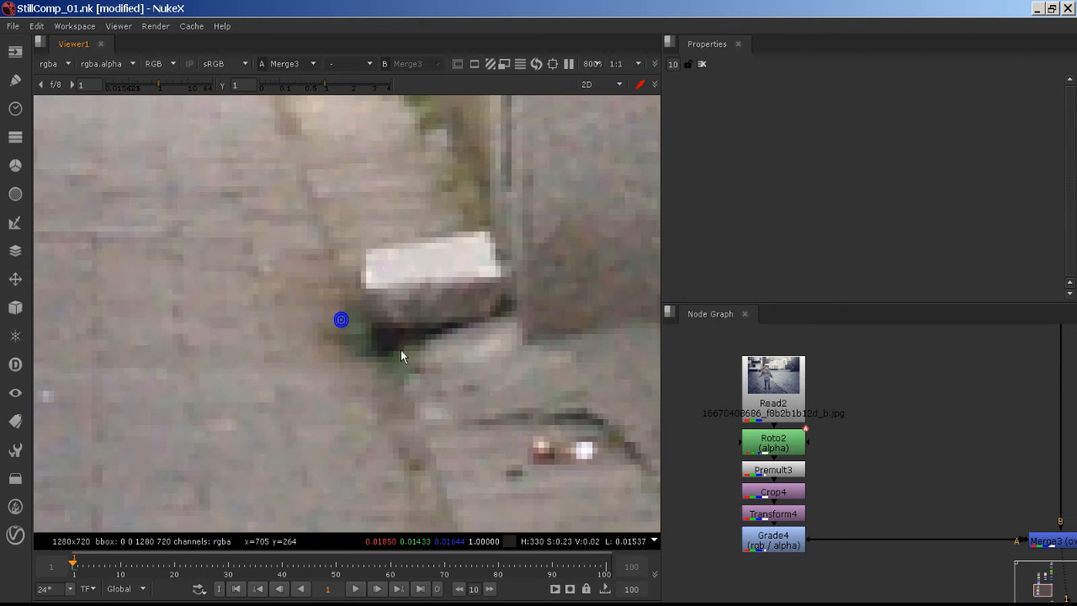
scroll(489, 351, "down", 3)
scroll(488, 351, "down", 4)
middle_click_drag(518, 389, 510, 409)
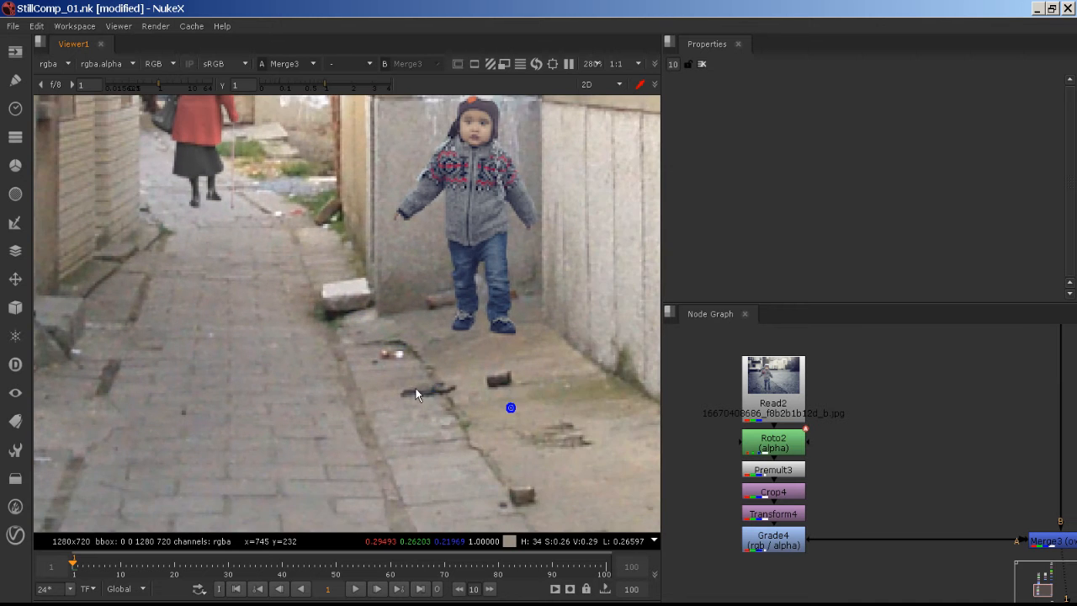
scroll(529, 425, "up", 5)
scroll(325, 372, "down", 7)
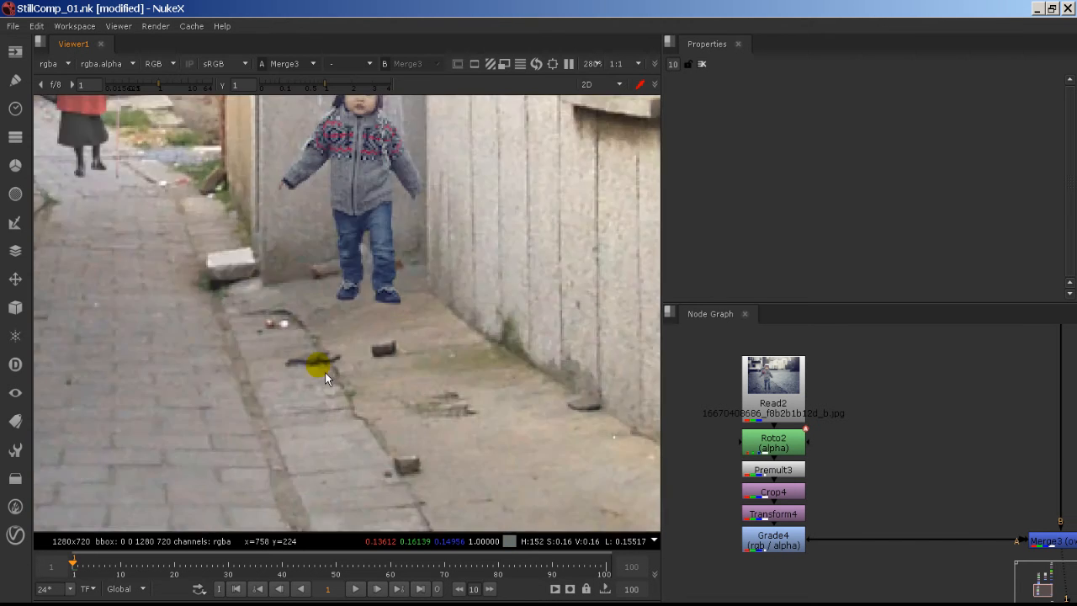
middle_click_drag(446, 454, 446, 358)
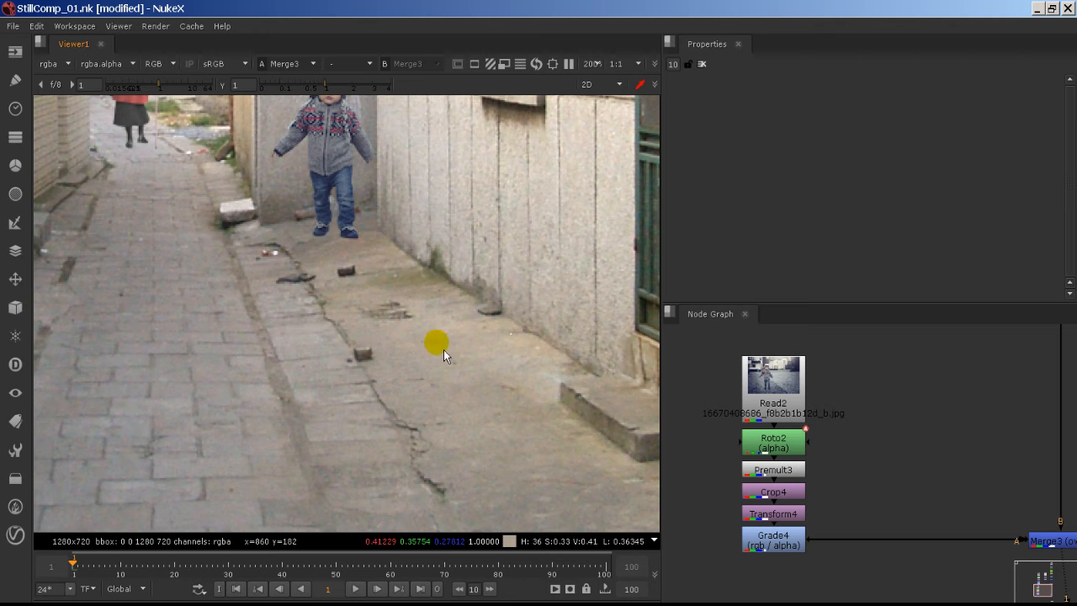
middle_click_drag(389, 296, 487, 384)
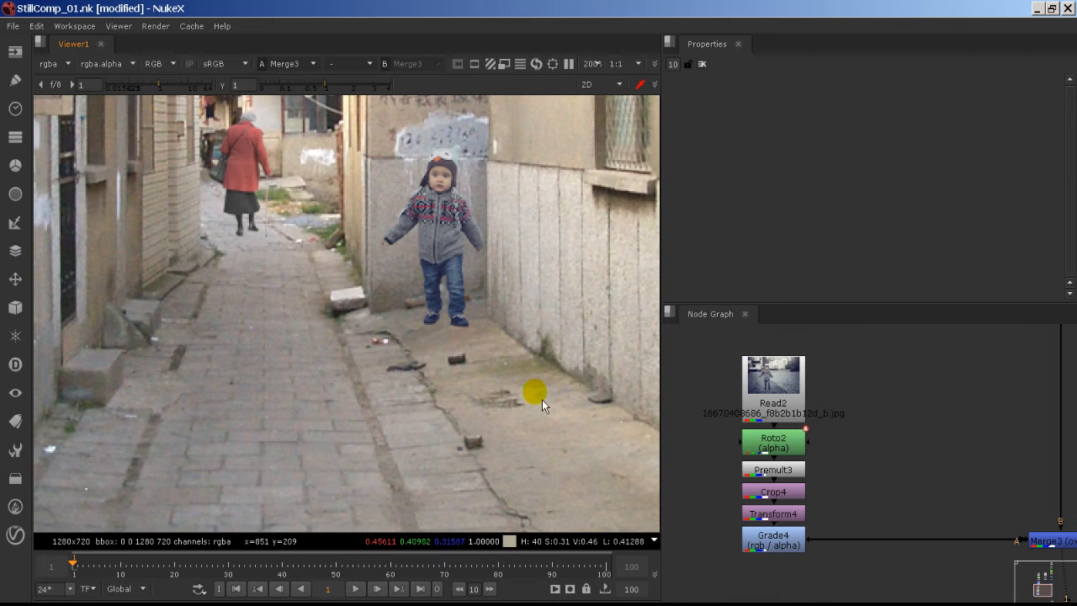
scroll(538, 392, "up", 5)
middle_click_drag(404, 242, 562, 409)
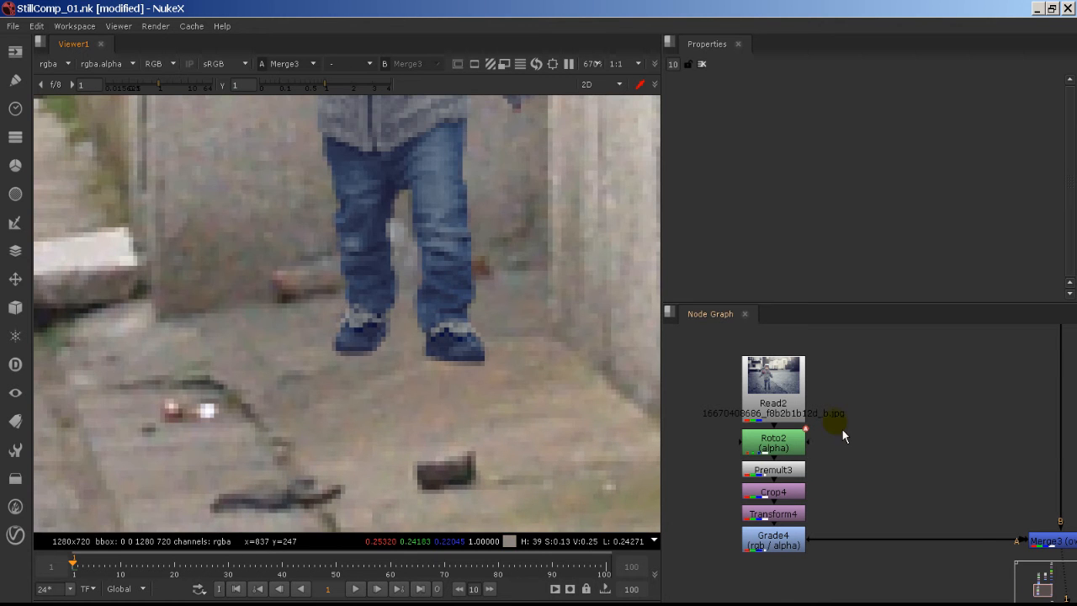
scroll(618, 354, "down", 4)
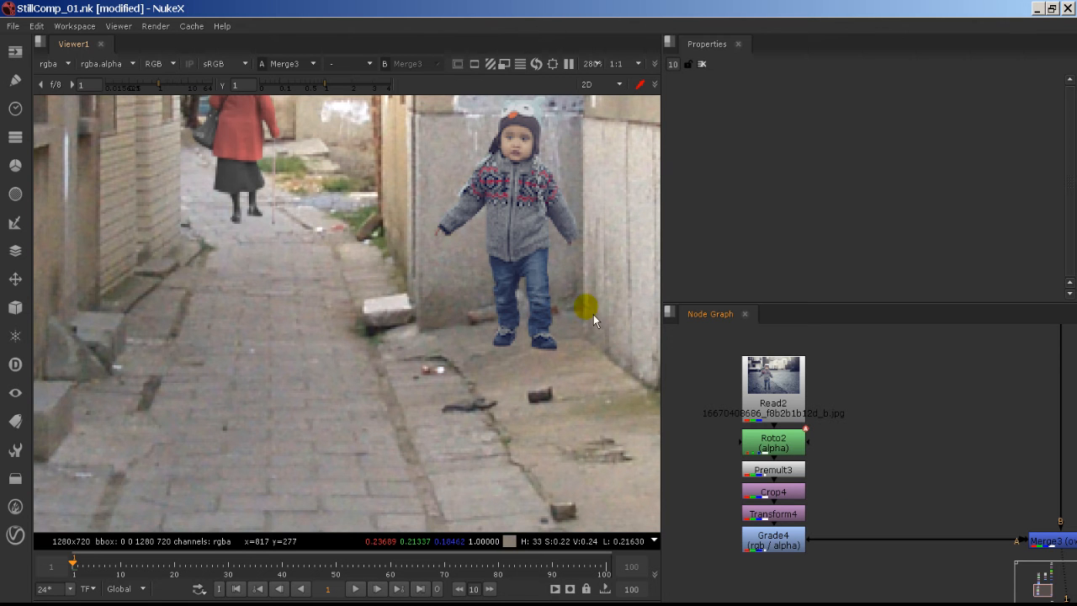
- Add a Constant node to the node graph beside the boy's Grade4 node
middle_click_drag(810, 507, 888, 413)
key("Tab")
type("soli")
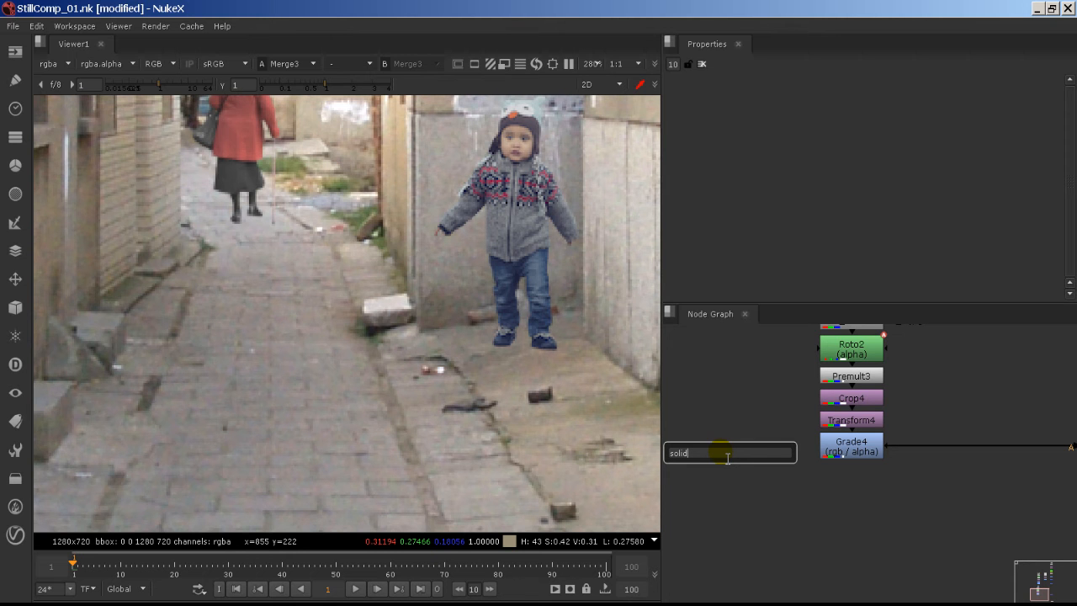
type("constant")
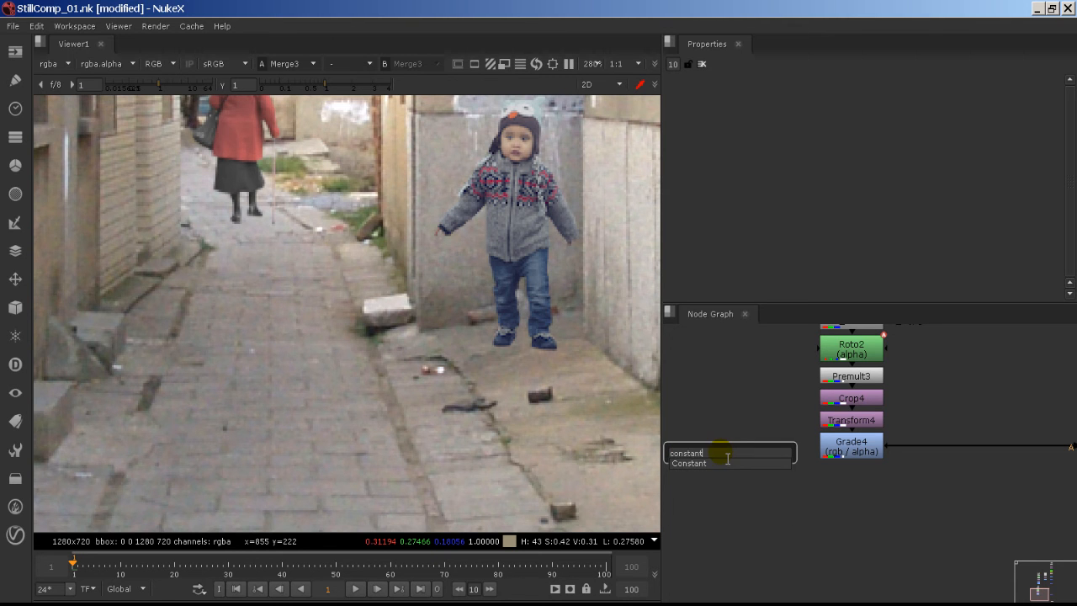
key("Return")
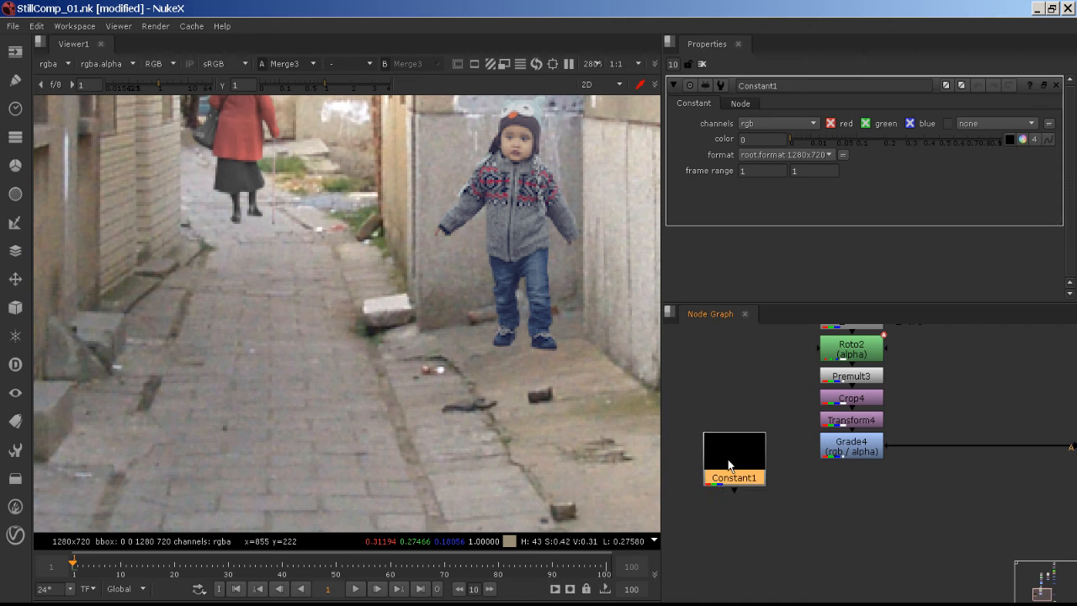
- Attach a Roto node to the output of the Constant1 node
mouse_move(728, 460)
left_mouse_down()
mouse_move(729, 448)
mouse_move(752, 486)
mouse_move(738, 459)
mouse_move(733, 469)
left_mouse_up()
left_click(747, 473)
key("Tab")
type("roto")
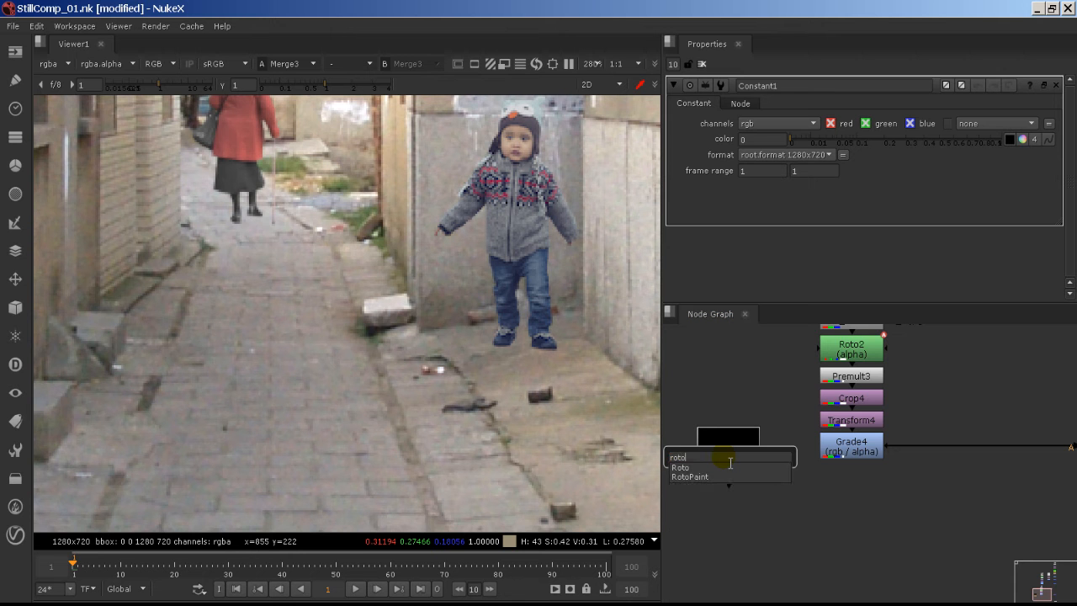
key("Return")
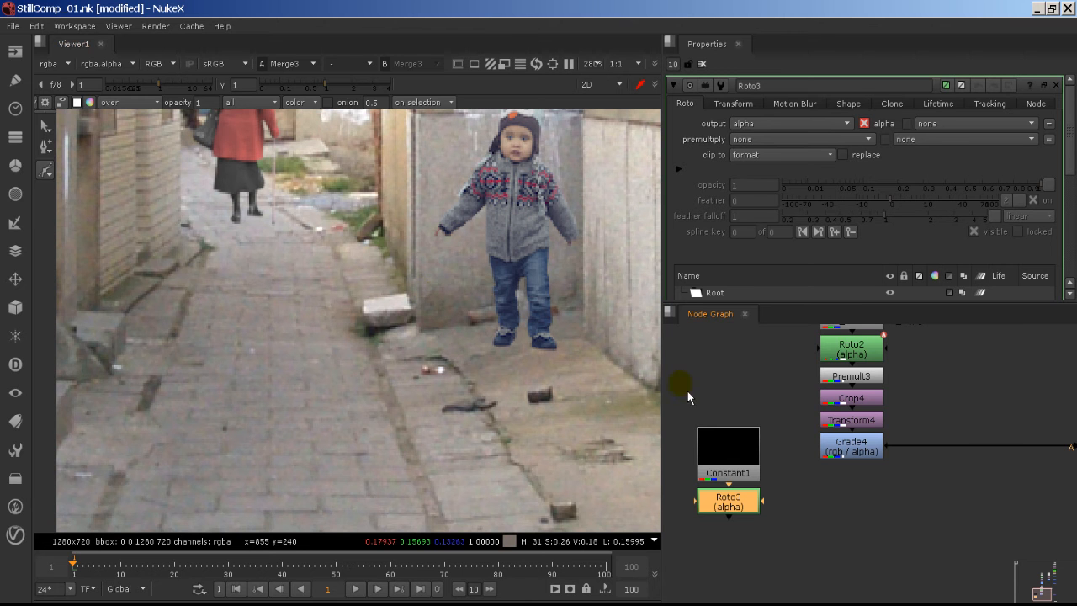
- Shift the boy's node column from Read2 to Grade4 sideways, leaving a gap between Roto2 and Premult3
scroll(820, 435, "down", 2)
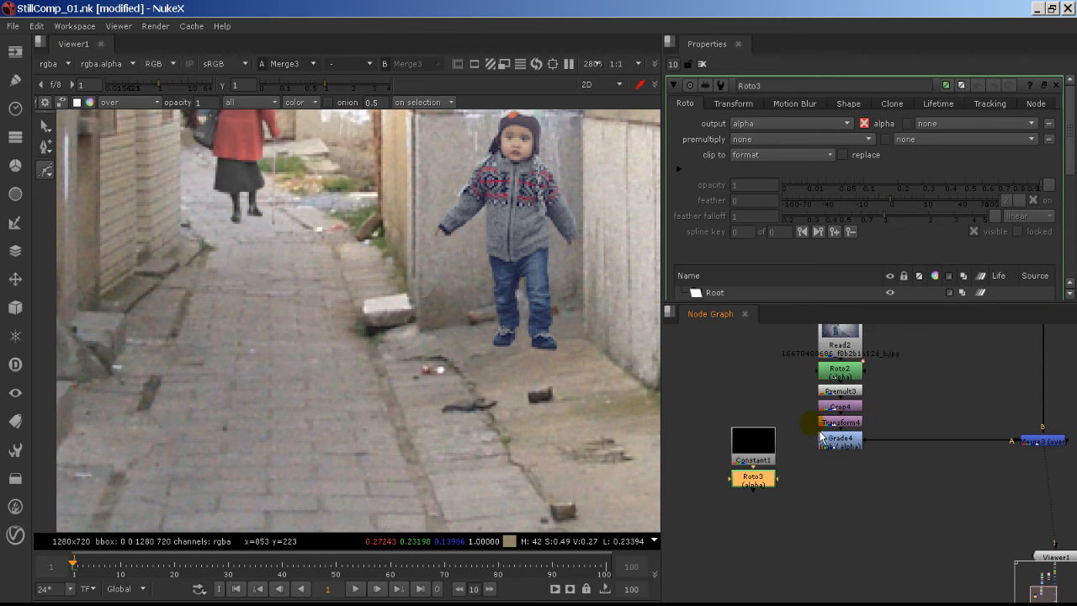
middle_click_drag(835, 499, 859, 553)
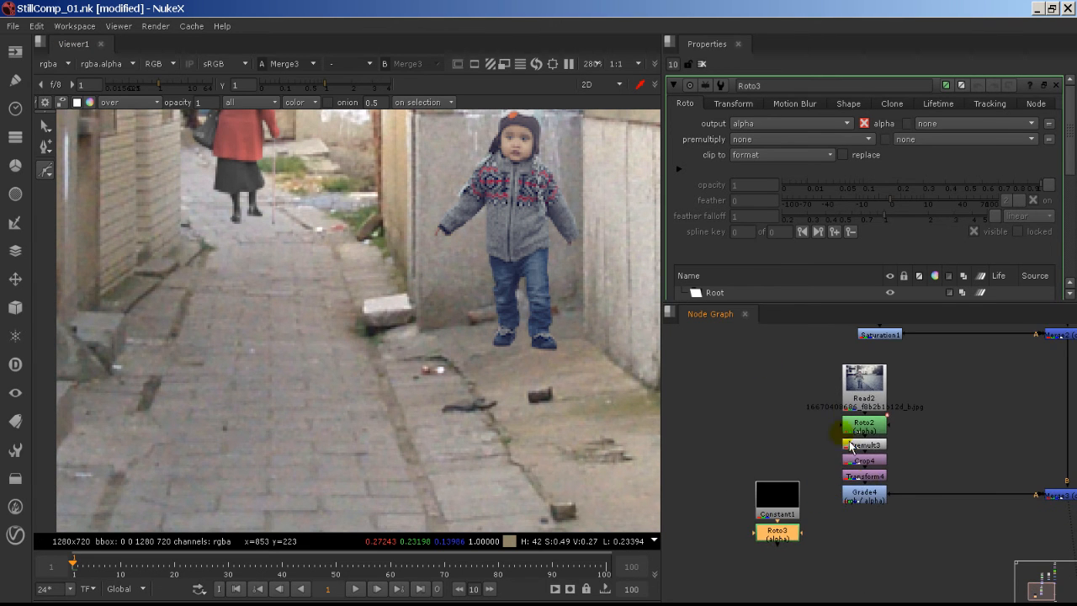
left_click(852, 387)
left_click(778, 505)
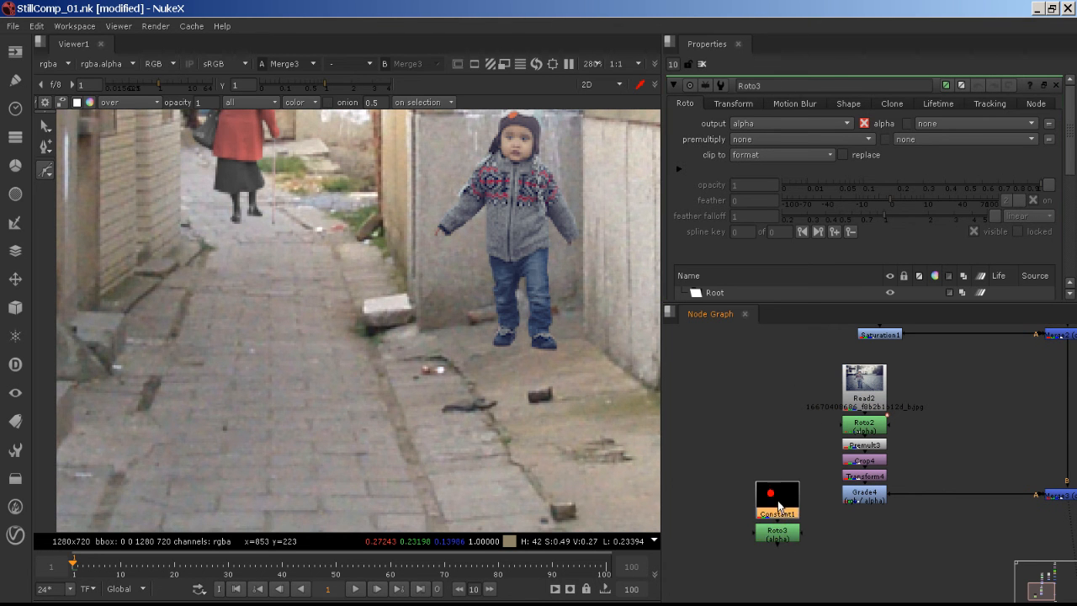
middle_click_drag(718, 438, 718, 436)
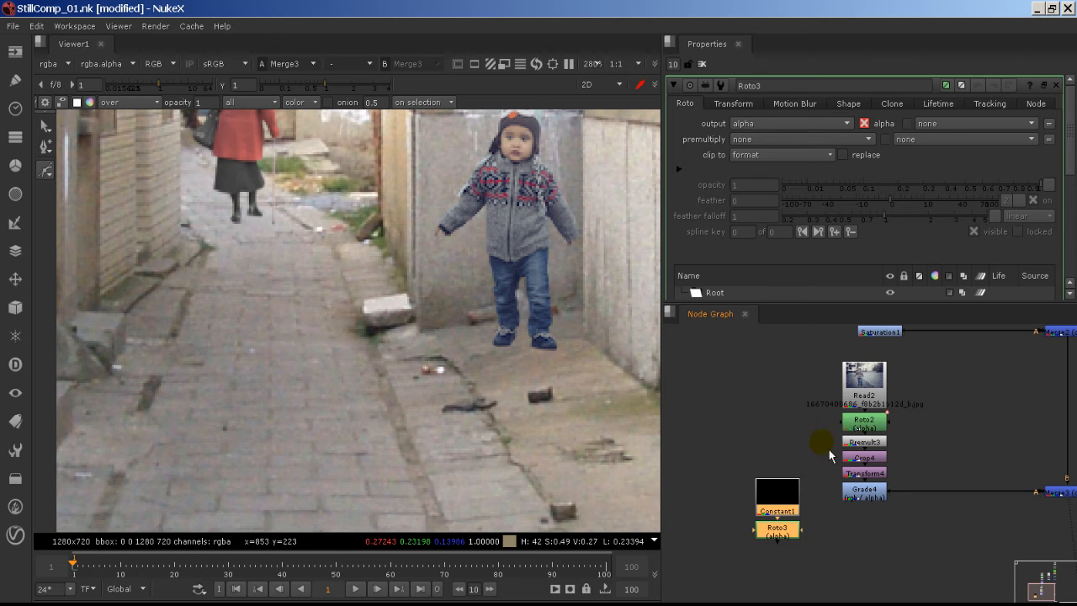
left_click_drag(823, 454, 944, 506)
left_click_drag(941, 477, 926, 361)
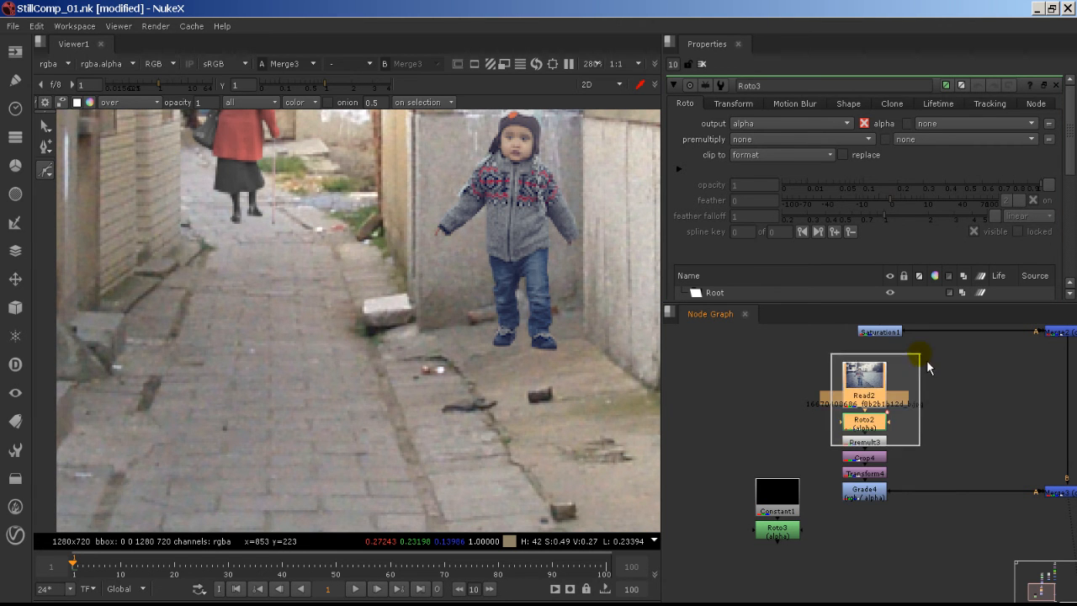
left_click_drag(869, 384, 822, 356)
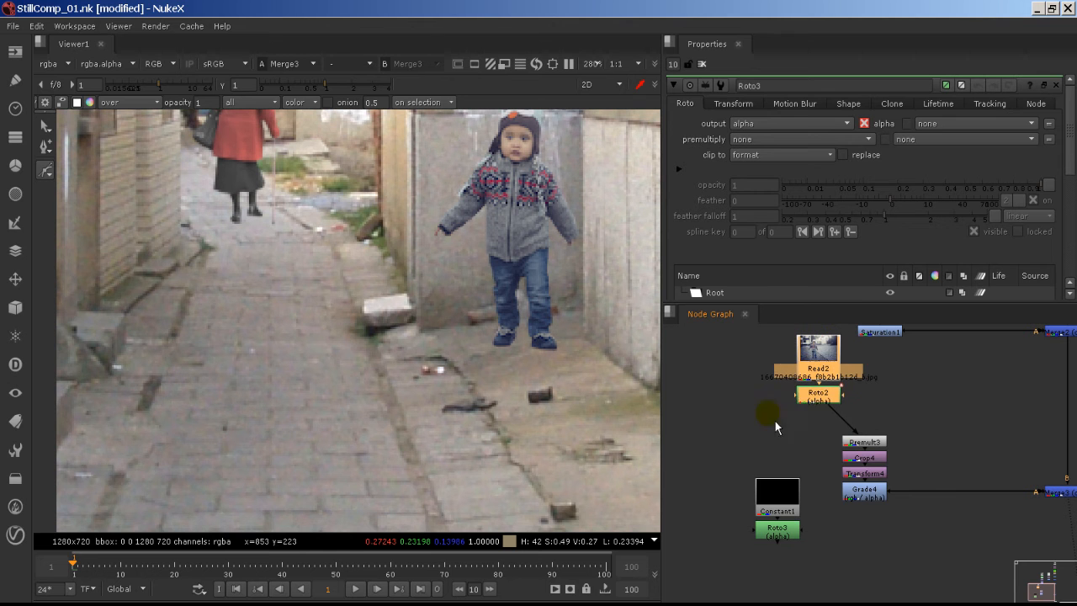
left_click_drag(810, 411, 892, 515)
left_click_drag(869, 448, 824, 449)
- Move the Constant1 and Roto3 nodes up beside Read2 and Roto2
left_click(791, 463)
left_click_drag(752, 508, 802, 582)
left_click_drag(789, 539, 742, 413)
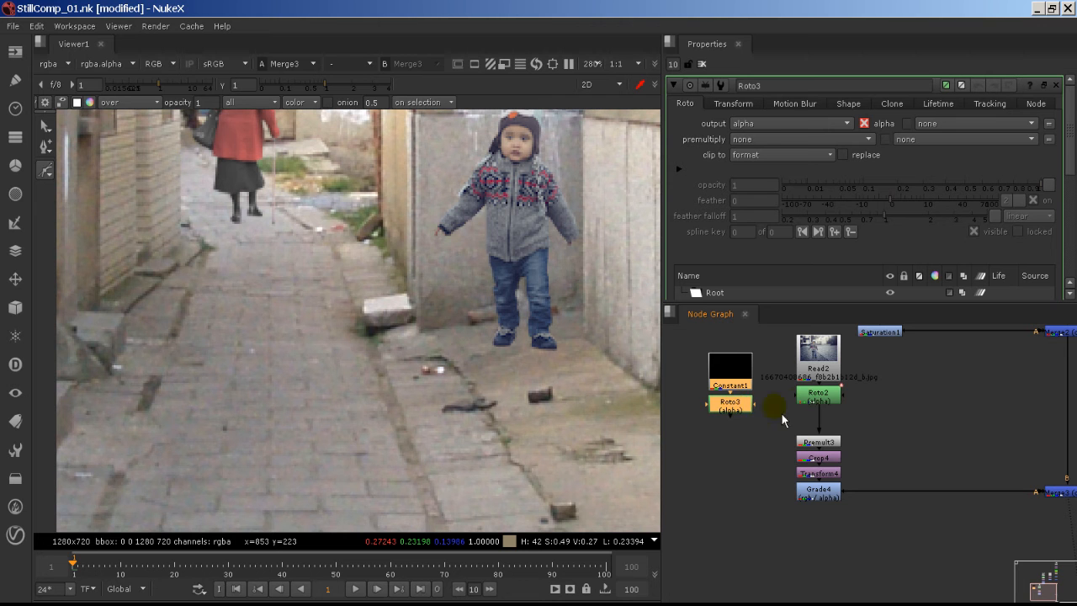
- View the outputs of Read2 and Roto2 one after the other, with the whole image framed in the viewer
middle_click_drag(782, 481, 852, 536)
scroll(867, 471, "up", 3)
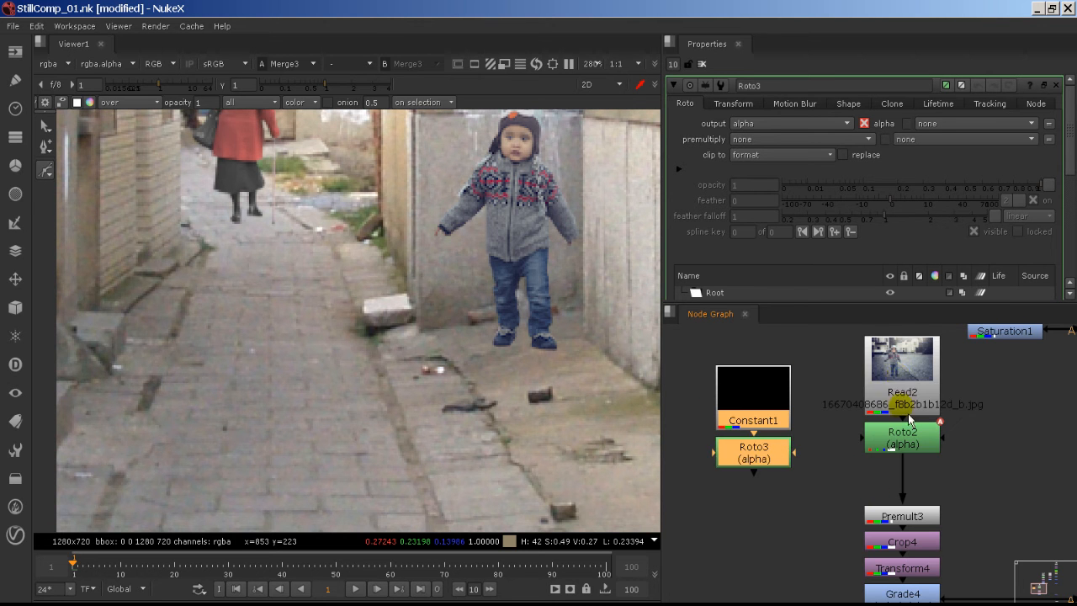
left_click(899, 380)
key("1")
key("f")
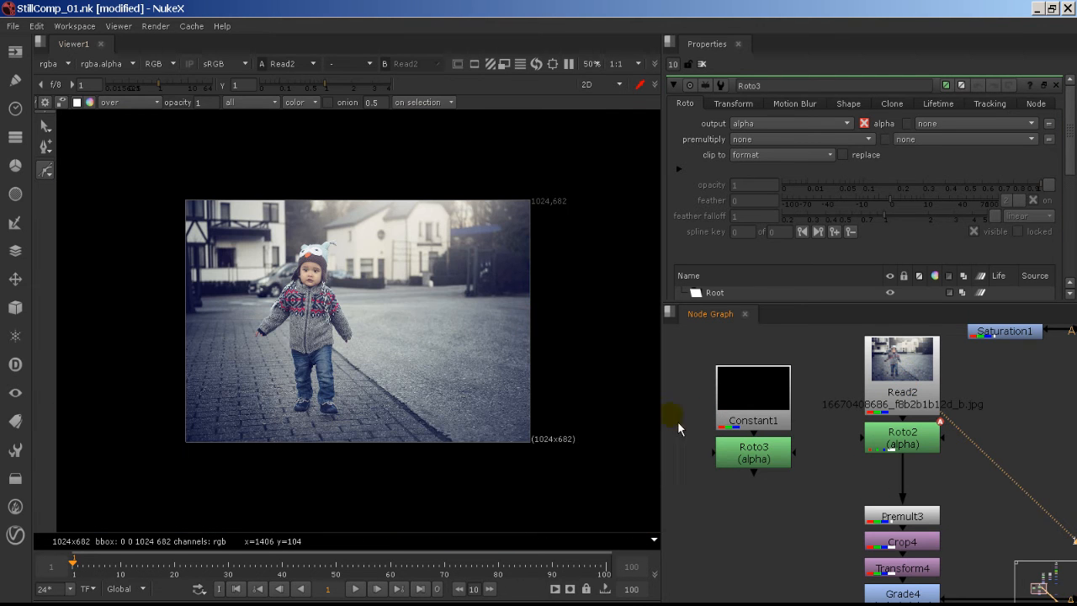
left_click(910, 434)
key("1")
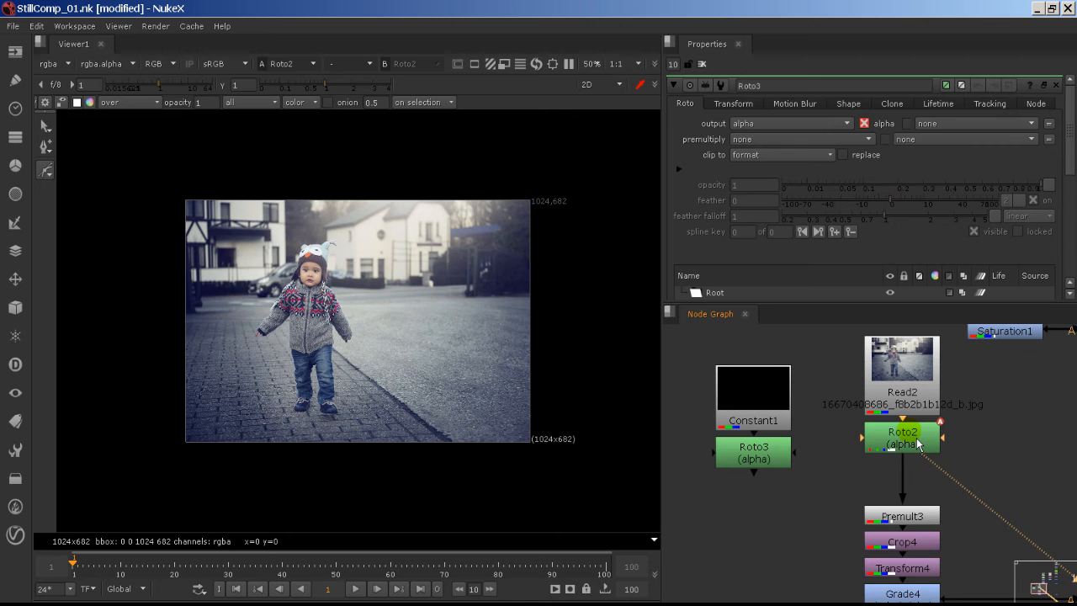
- Move Premult3 up close beneath Roto2 and view its output in the viewer
left_click(908, 519)
left_click_drag(913, 528, 913, 490)
key("1")
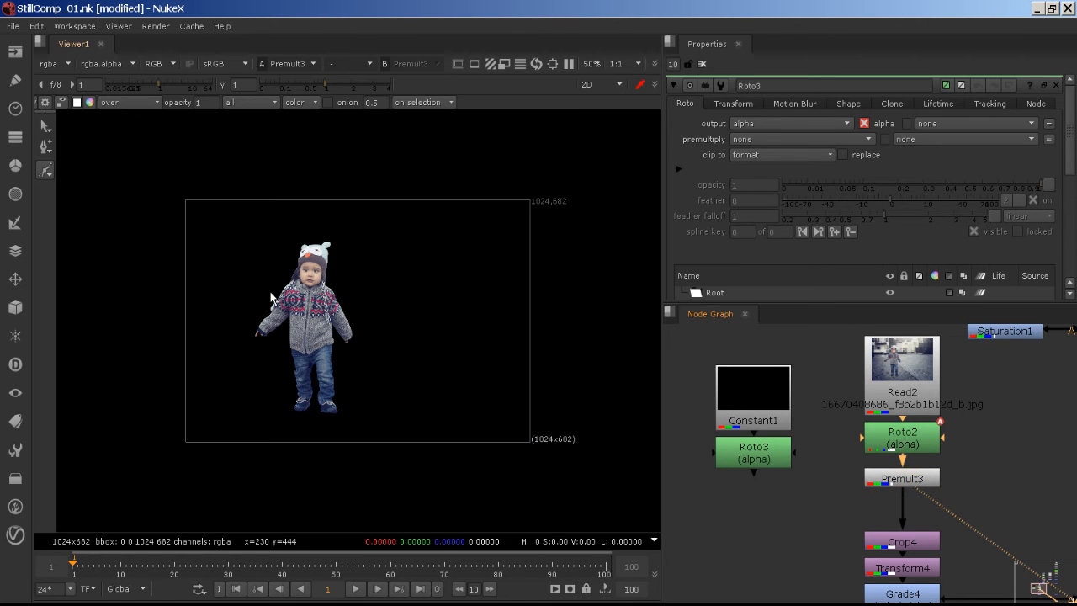
left_click_drag(892, 484, 893, 480)
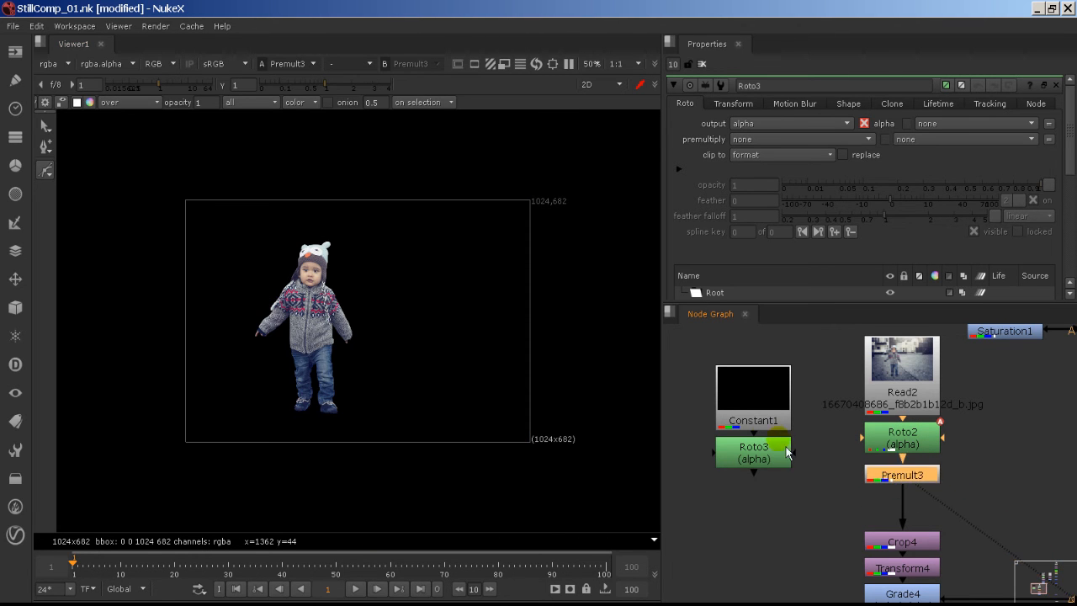
- Space the Constant1 and Roto3 nodes apart vertically, leaving a small gap between them
left_click(757, 457)
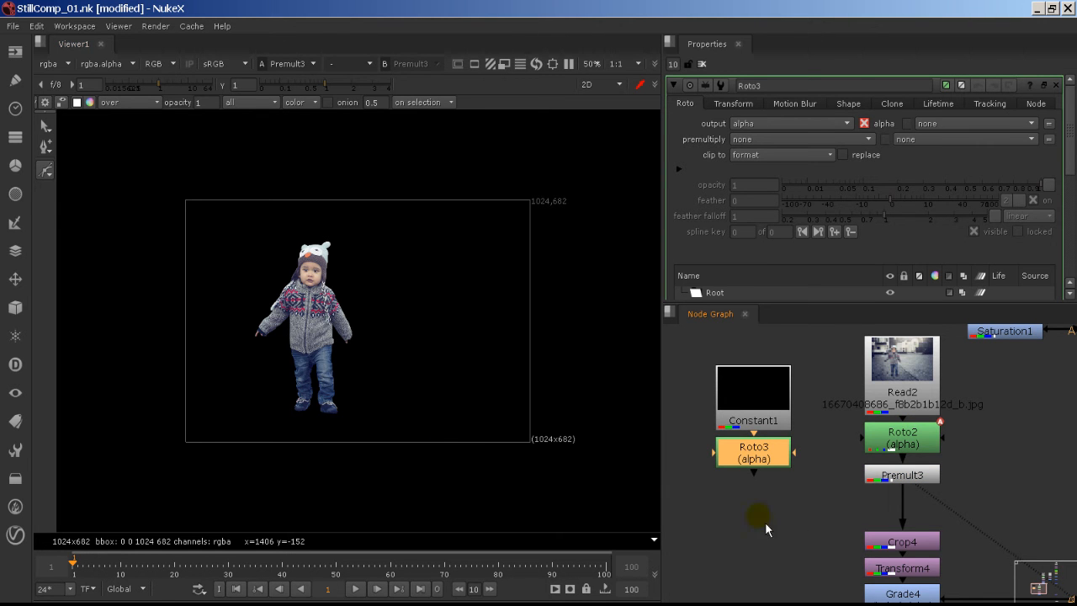
middle_click_drag(757, 512, 766, 487)
left_click(775, 404)
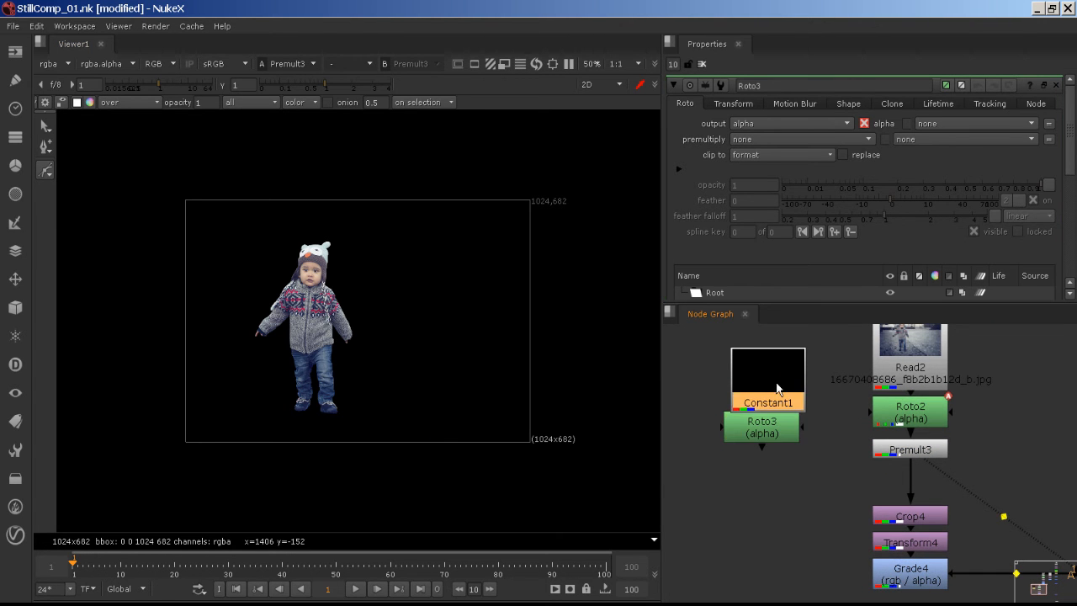
left_click_drag(773, 376, 772, 453)
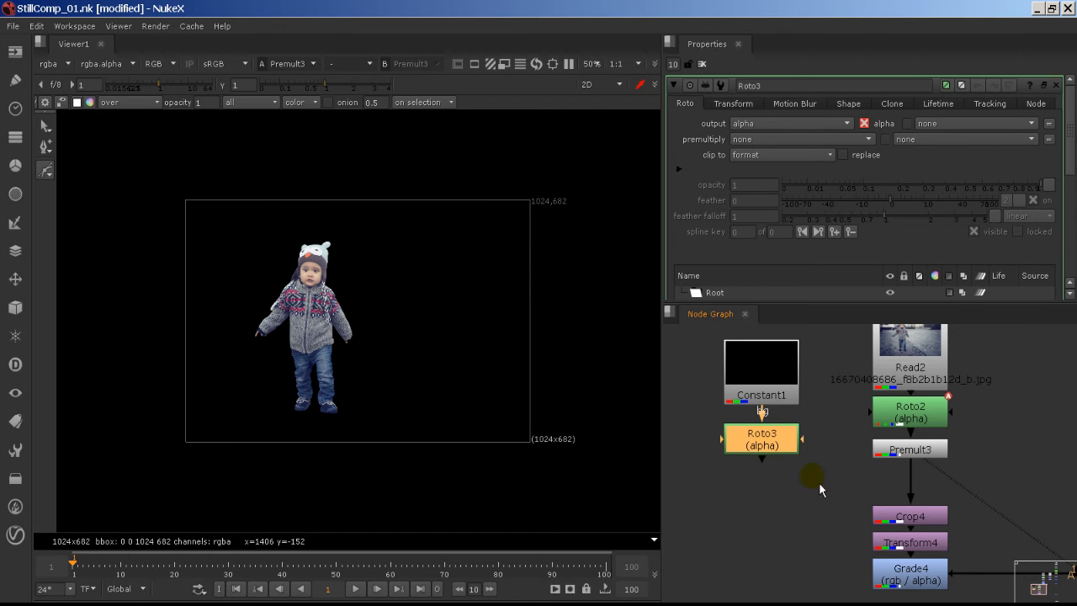
- Merge Roto3 over the boy with a new over Merge between Premult3 and Crop4, and move Roto3 level with that Merge
key("m")
left_click_drag(864, 447, 903, 491)
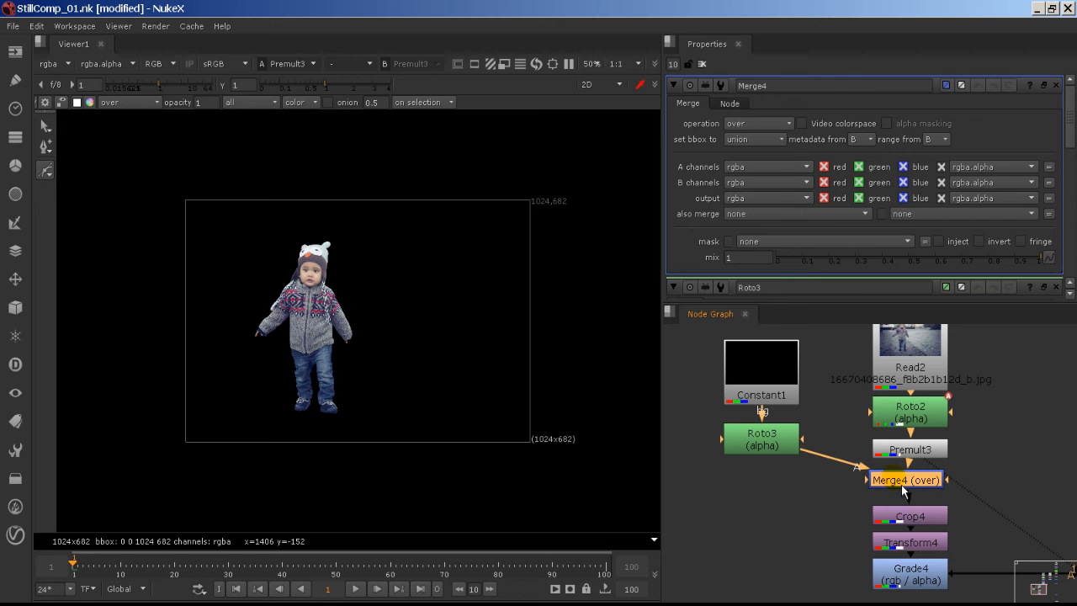
left_click_drag(778, 451, 774, 493)
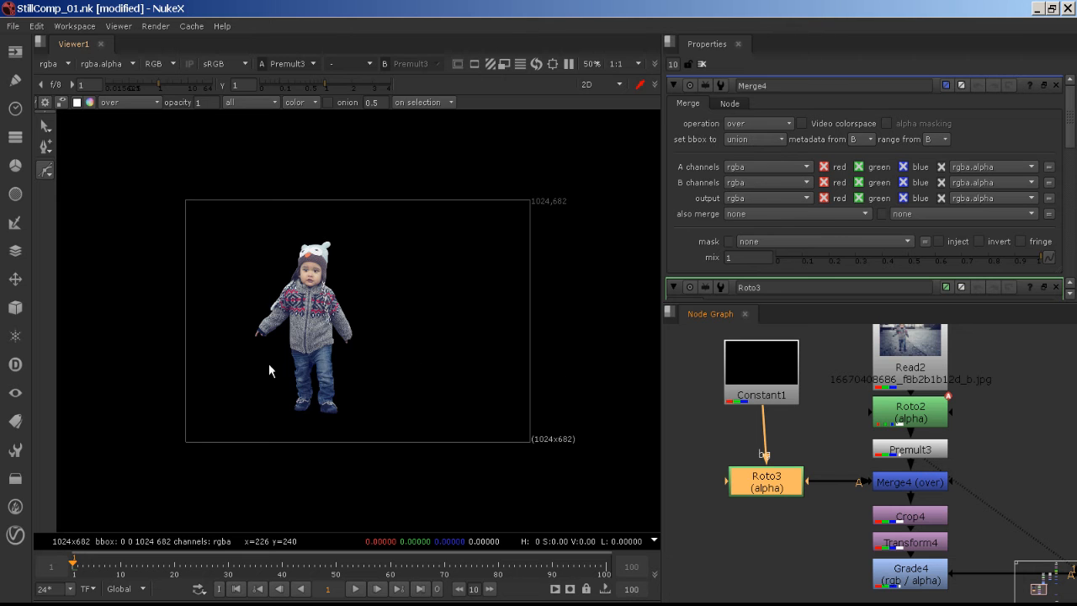
- Draw a closed, flat Bezier shape in Roto3 around the boy's feet as the ground shadow, with its upper edge crossing the shoes
scroll(267, 370, "up", 2)
left_click(306, 422)
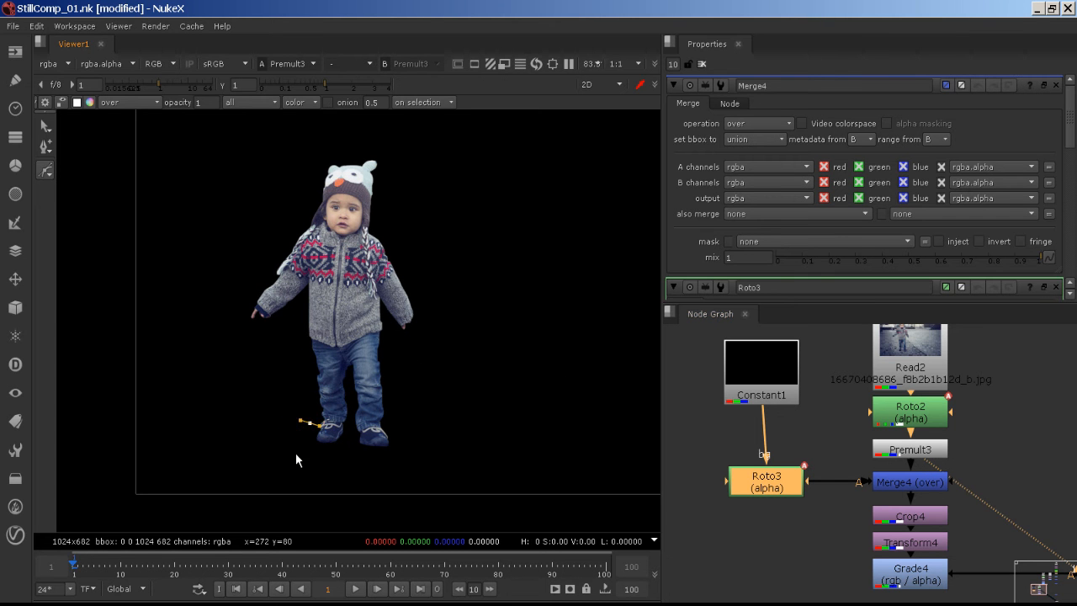
left_click(288, 444)
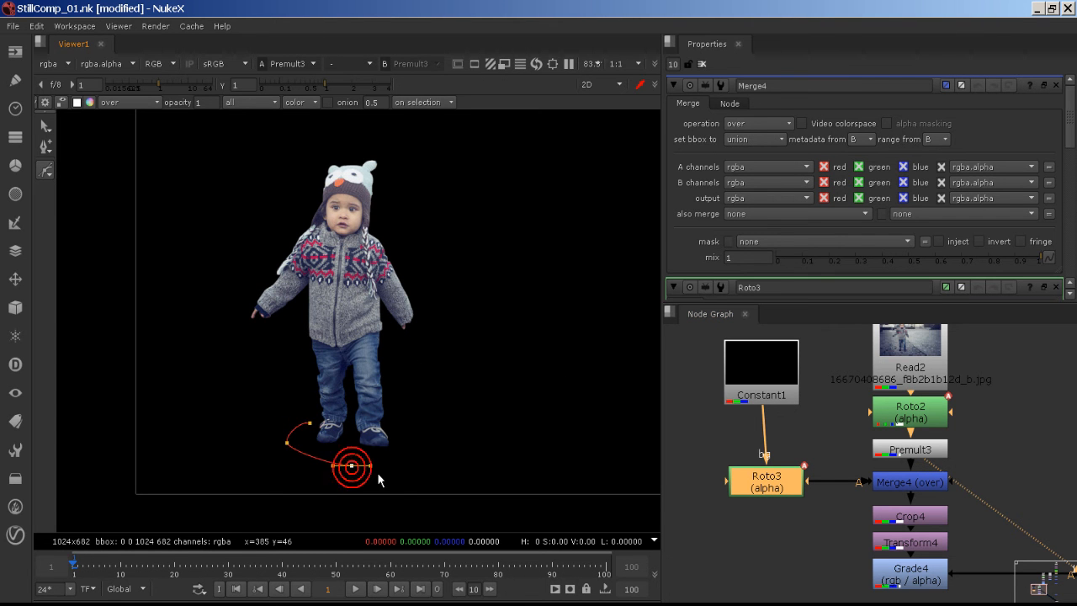
left_click(404, 452)
left_click(393, 432)
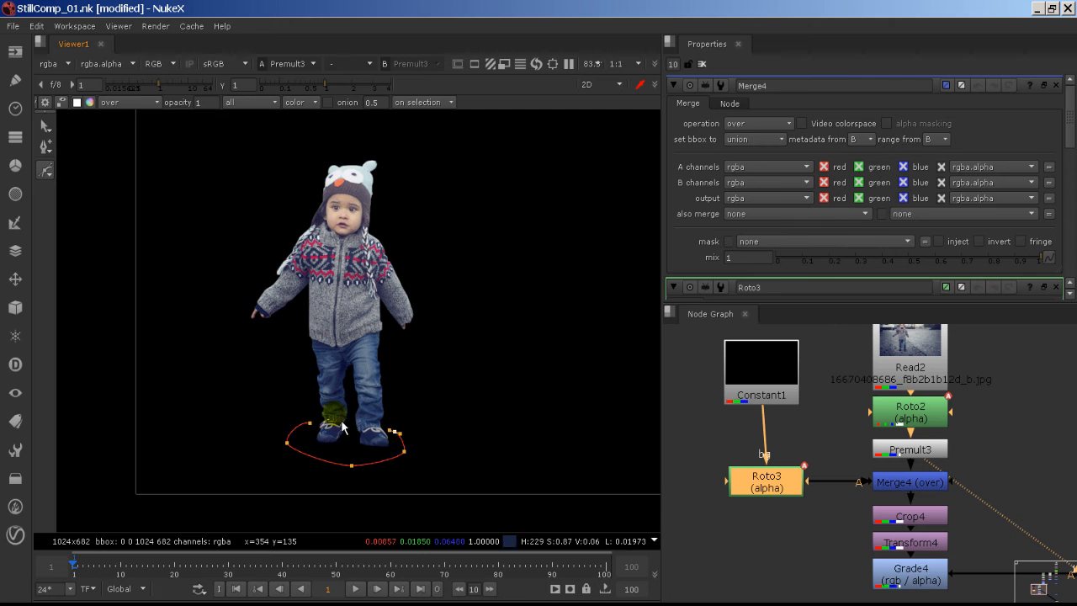
left_click(310, 423)
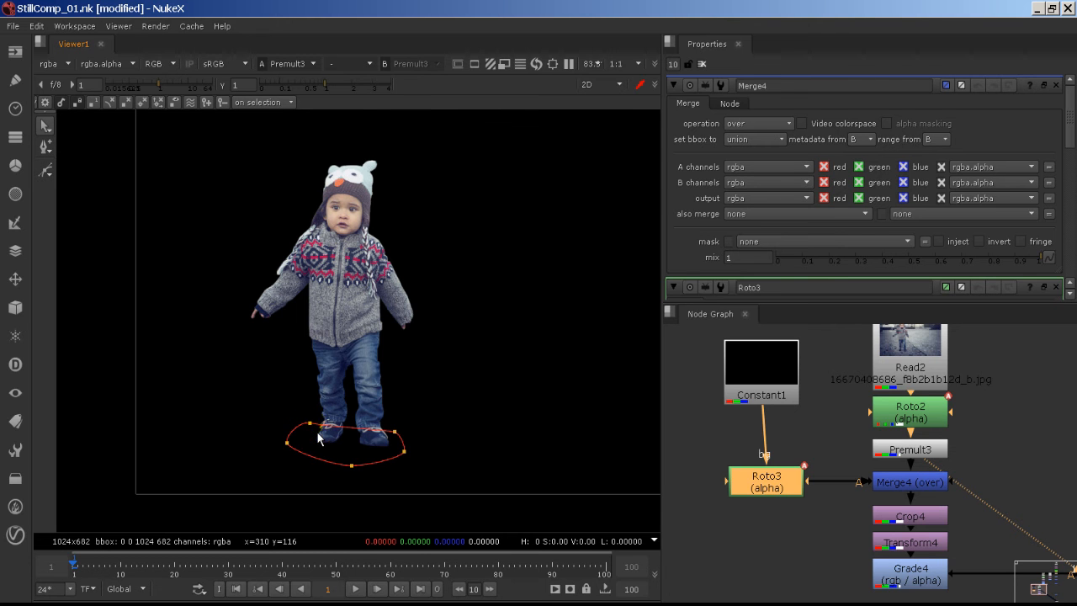
left_click(310, 424)
left_click_drag(328, 433, 331, 432)
- Set the foot shape's feather to 46, feather falloff to 4.35 and opacity to 0.062 while viewing Roto3's alpha channel
double_click(781, 486)
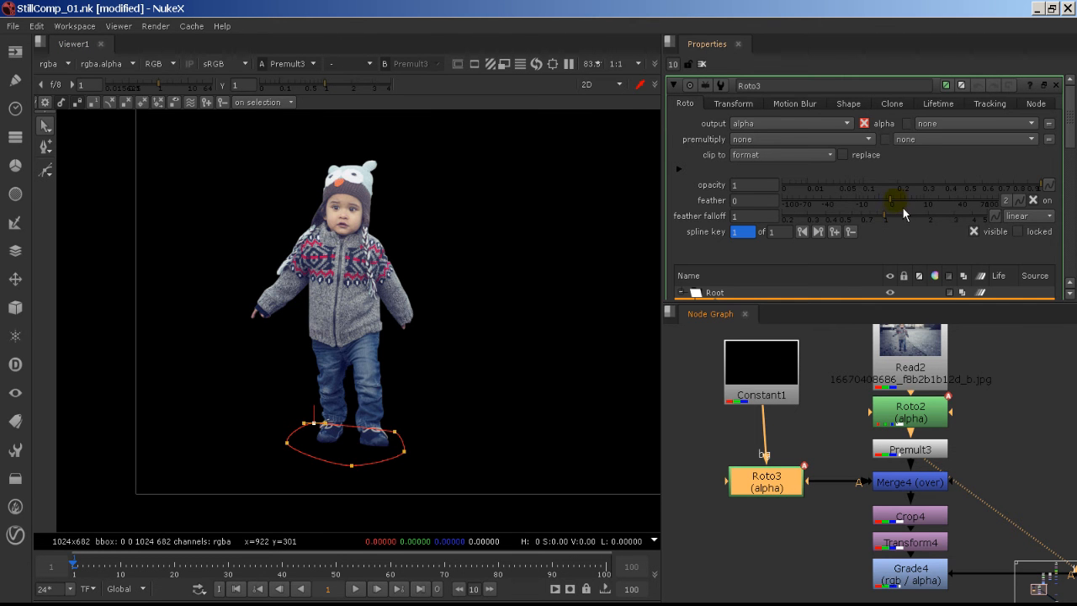
left_click_drag(903, 208, 957, 217)
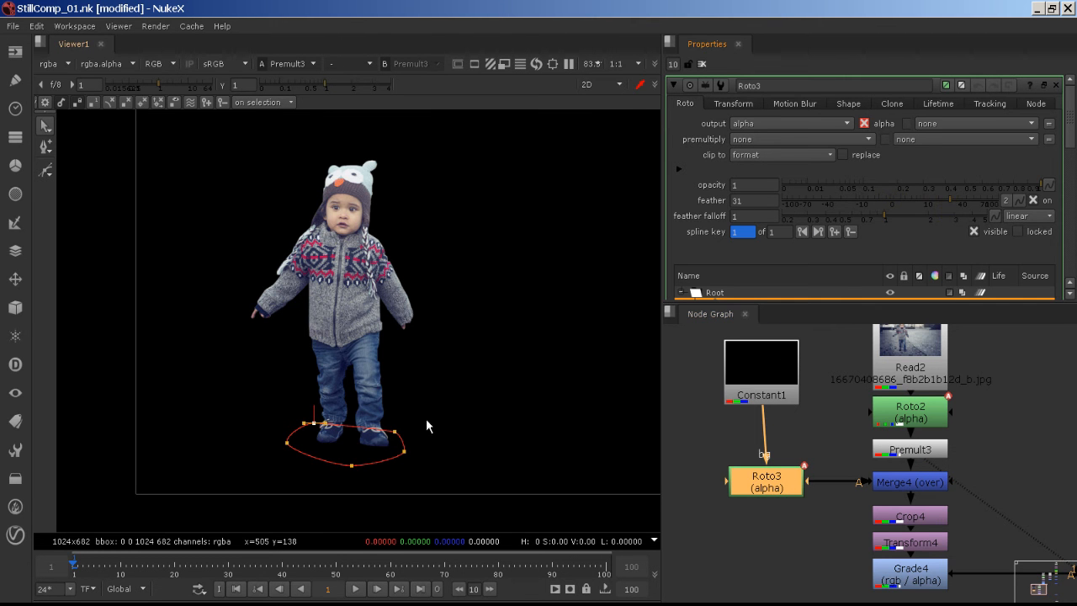
key("a")
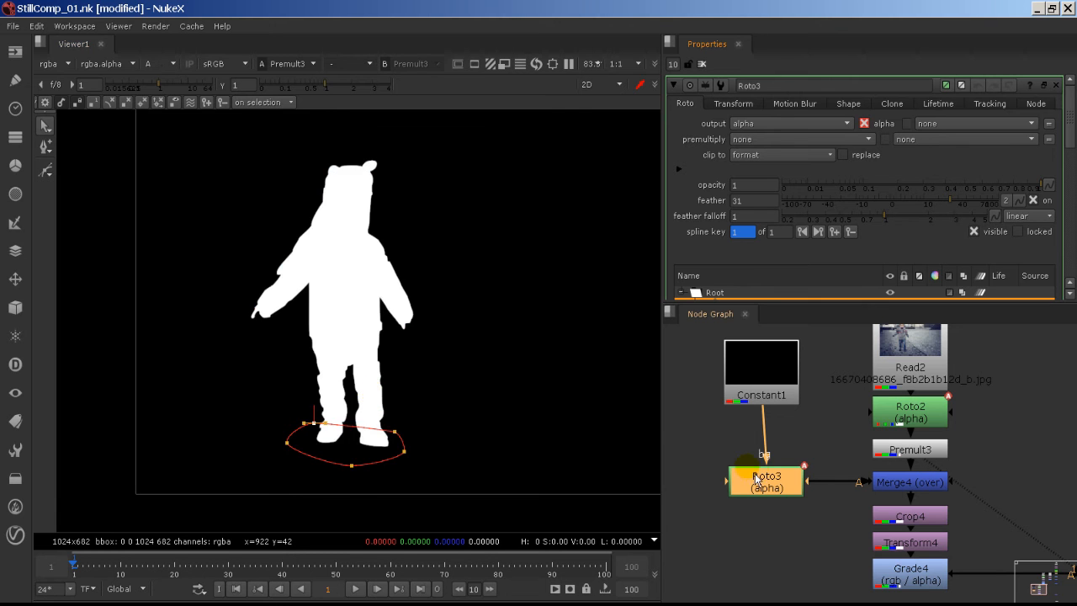
left_click(793, 485)
key("1")
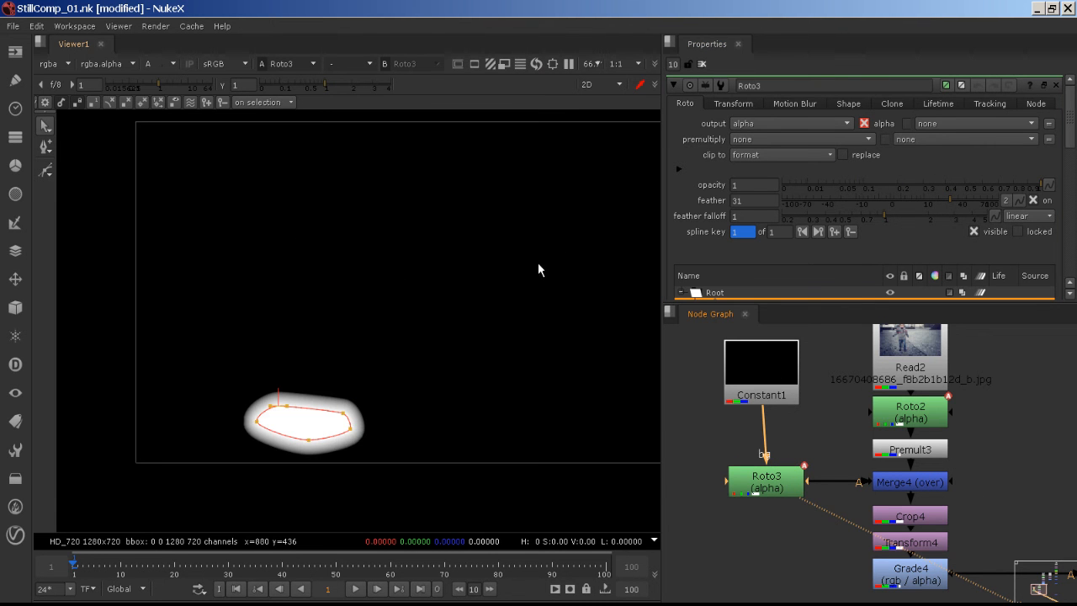
left_click_drag(966, 217, 853, 199)
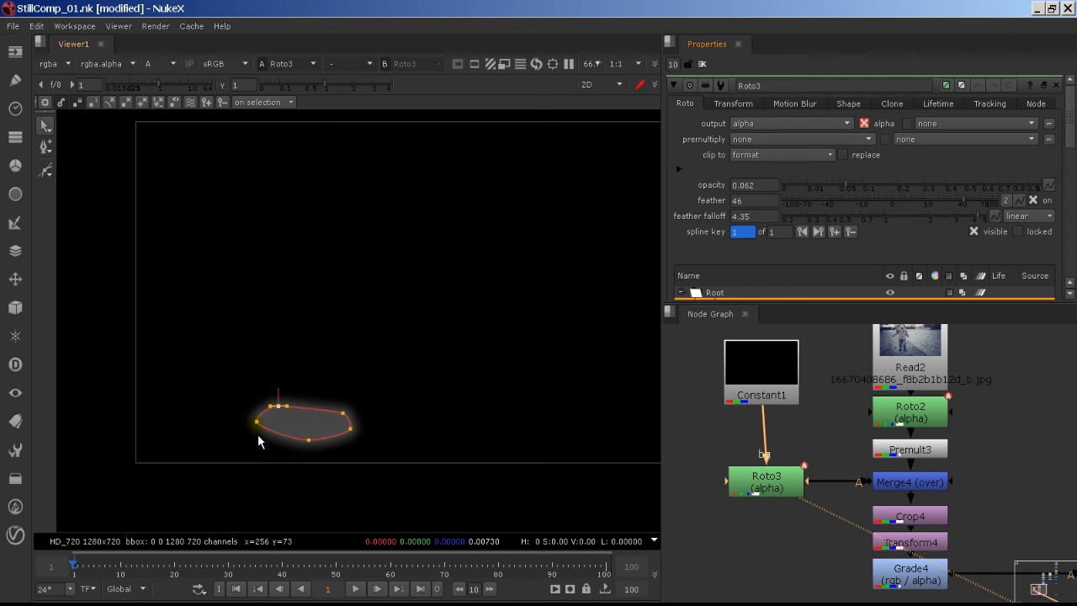
- View the output of Merge4 in the alpha channel and in full colour
left_click(902, 491)
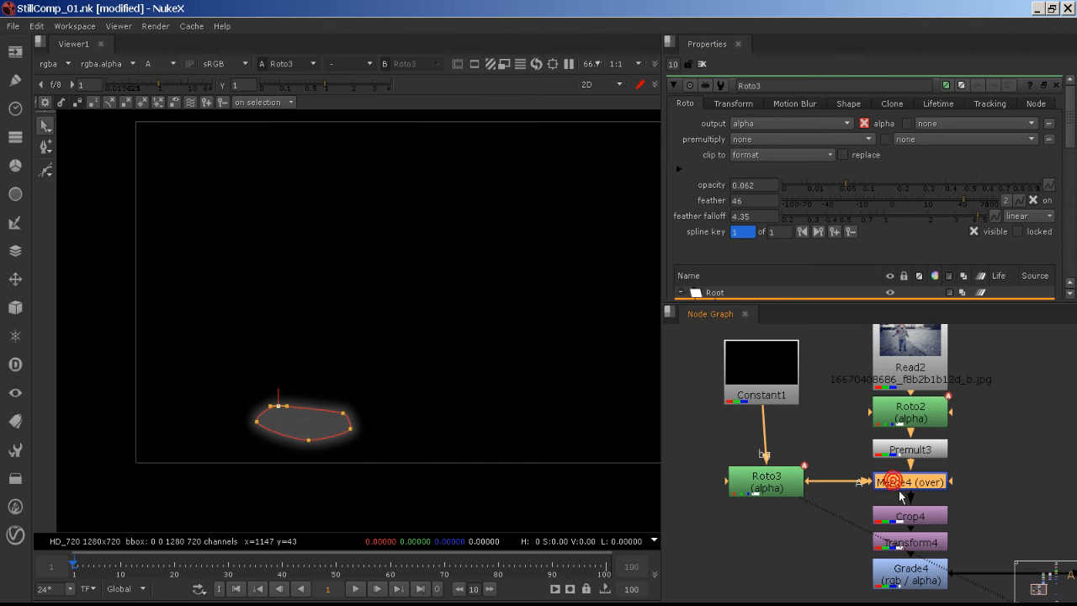
key("1")
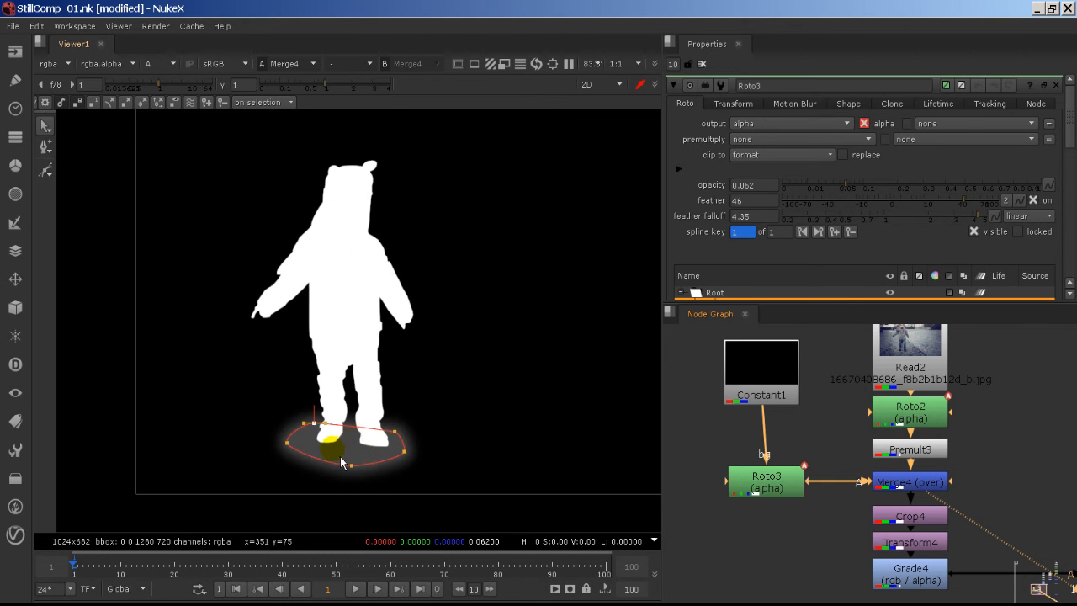
key("a")
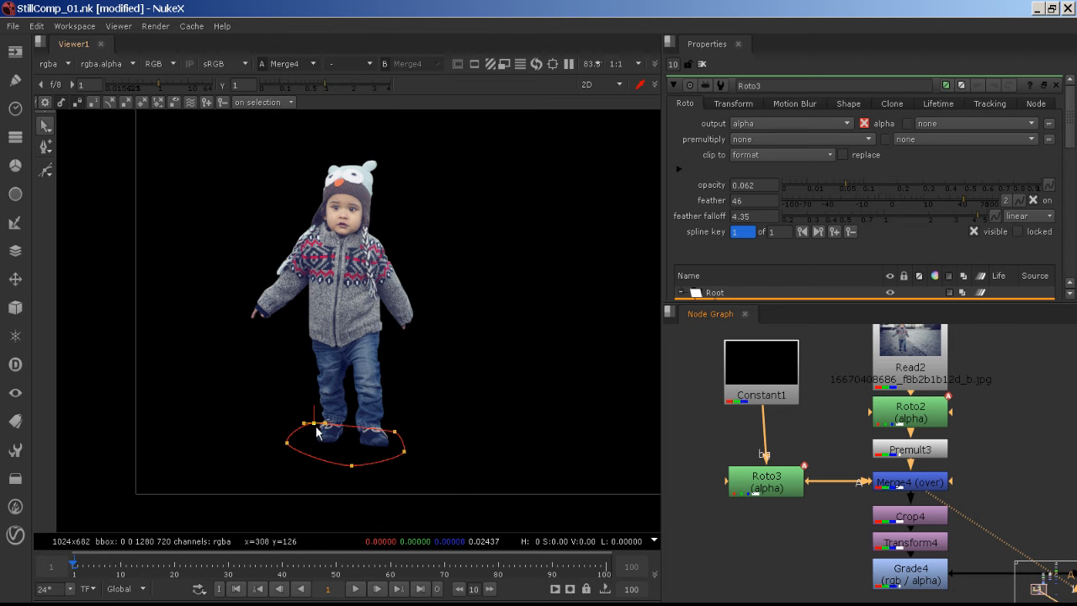
- Extend Crop4's lower edge below the foot shadow shape, making the cropped image 557 pixels high
left_click(899, 513)
key("1")
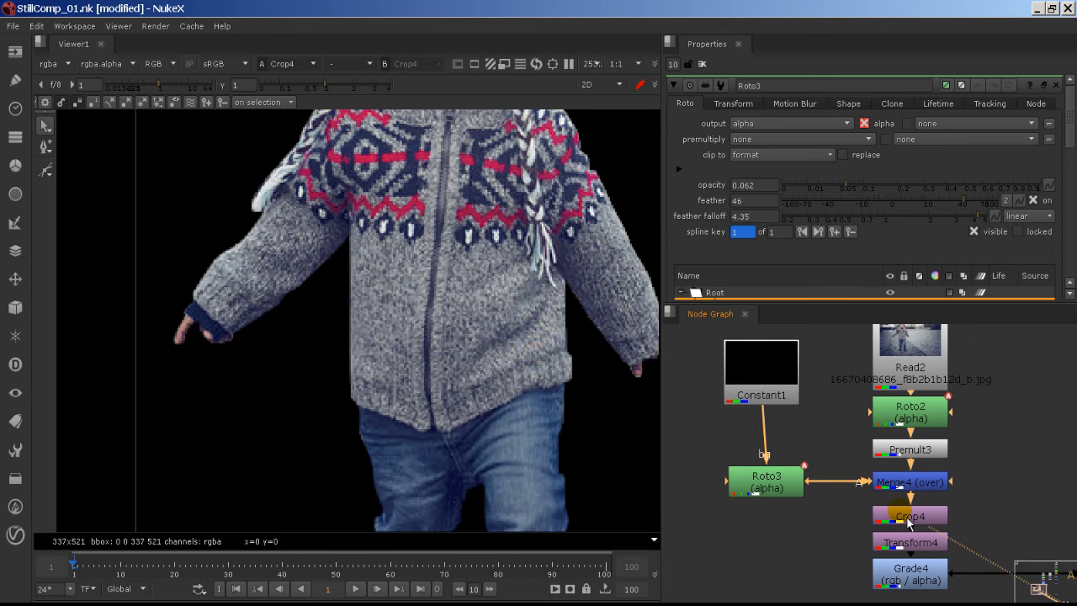
key("f")
middle_click_drag(494, 457, 482, 445)
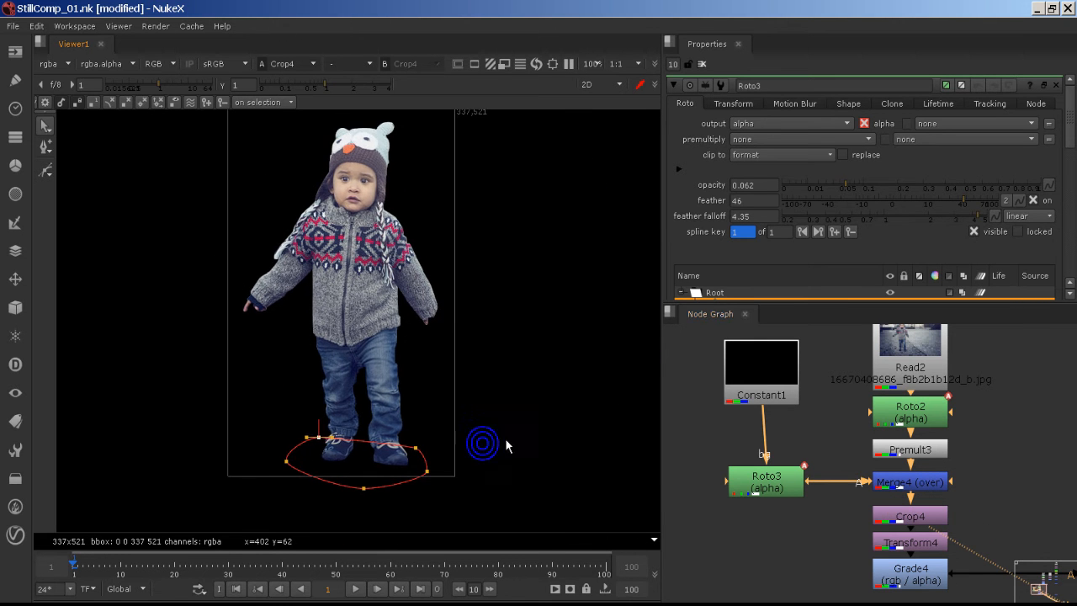
double_click(917, 514)
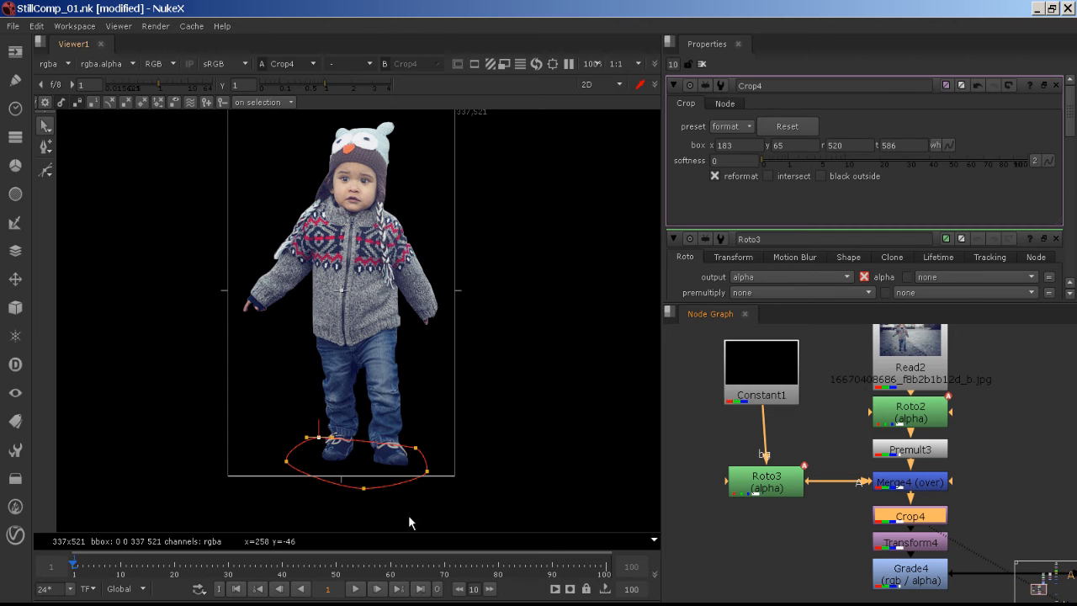
left_click_drag(341, 477, 342, 515)
- Open Transform4's properties, view Grade4's output, and examine the boy in the full composite from Merge3
double_click(911, 542)
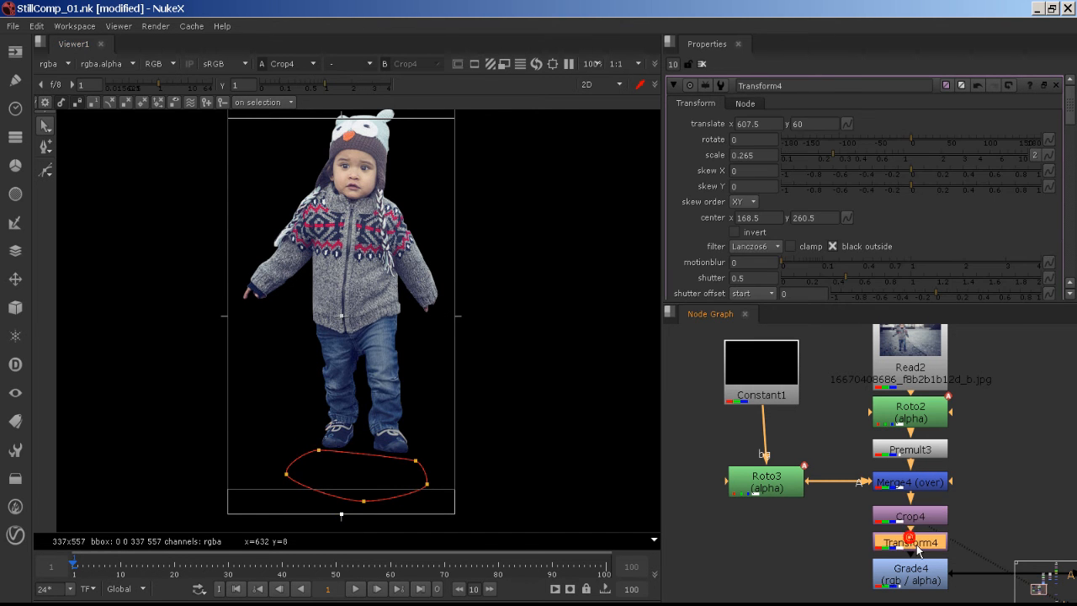
left_click(926, 579)
key("1")
scroll(932, 524, "down", 2)
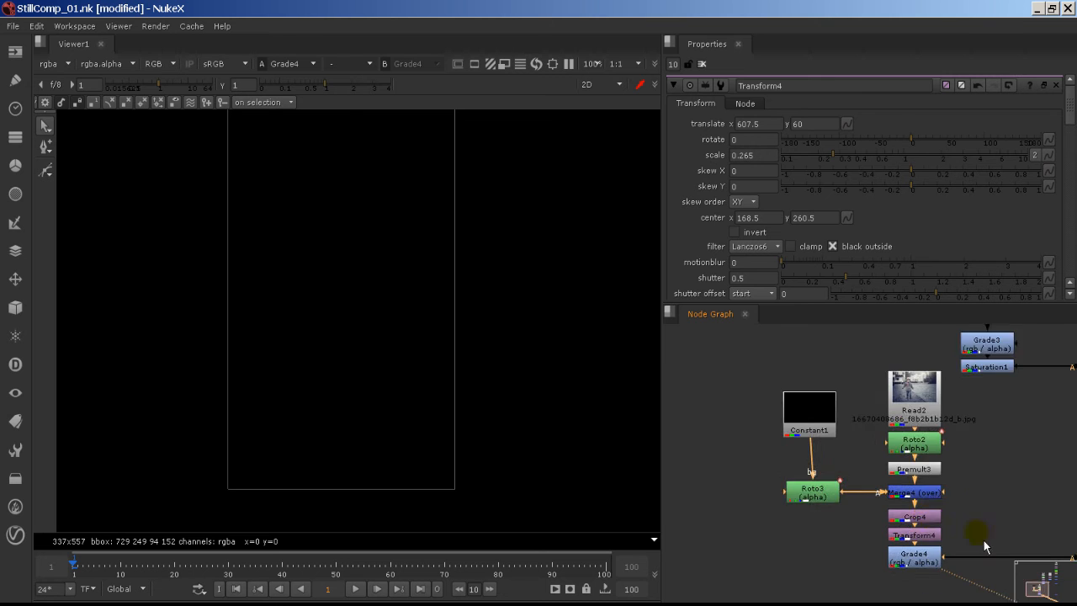
middle_click_drag(972, 533, 709, 430)
left_click(965, 454)
key("1")
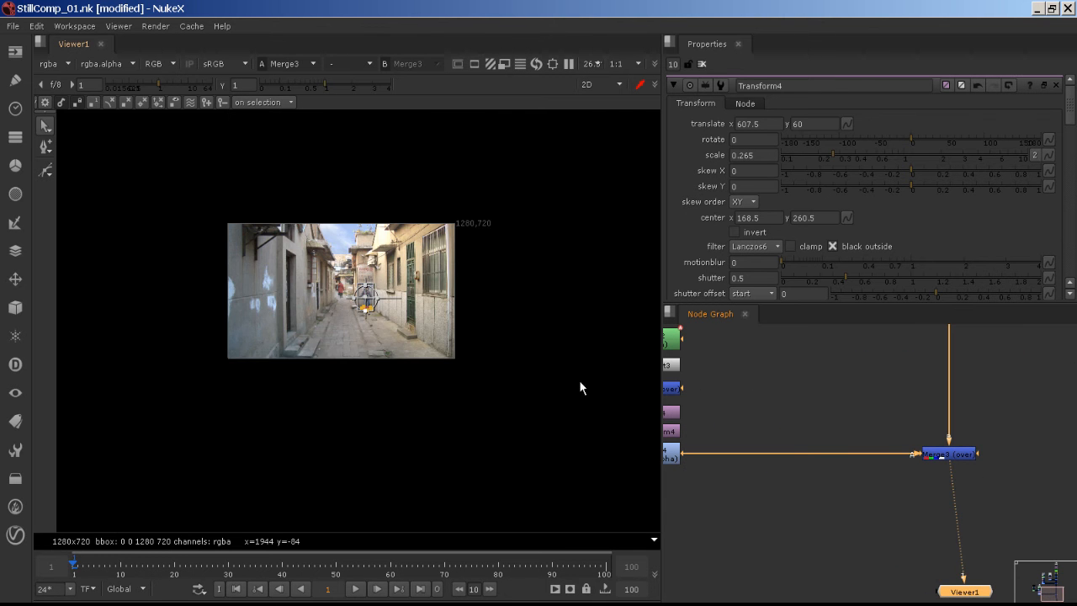
scroll(498, 357, "up", 2)
scroll(325, 271, "up", 1)
scroll(325, 271, "up", 4)
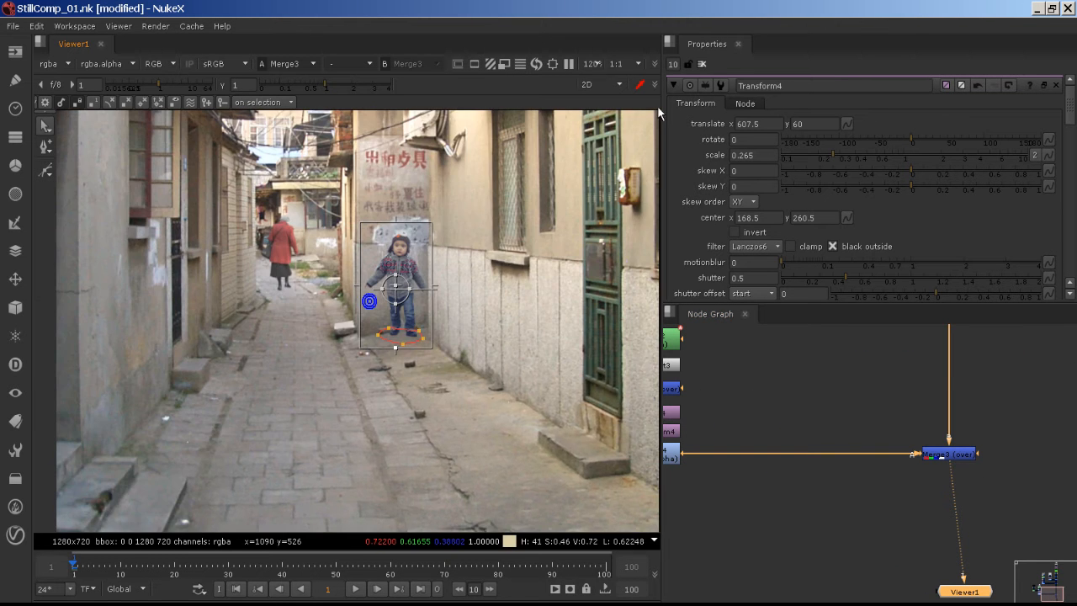
- Close all open node properties and align Roto3 directly beneath Constant1
left_click(702, 64)
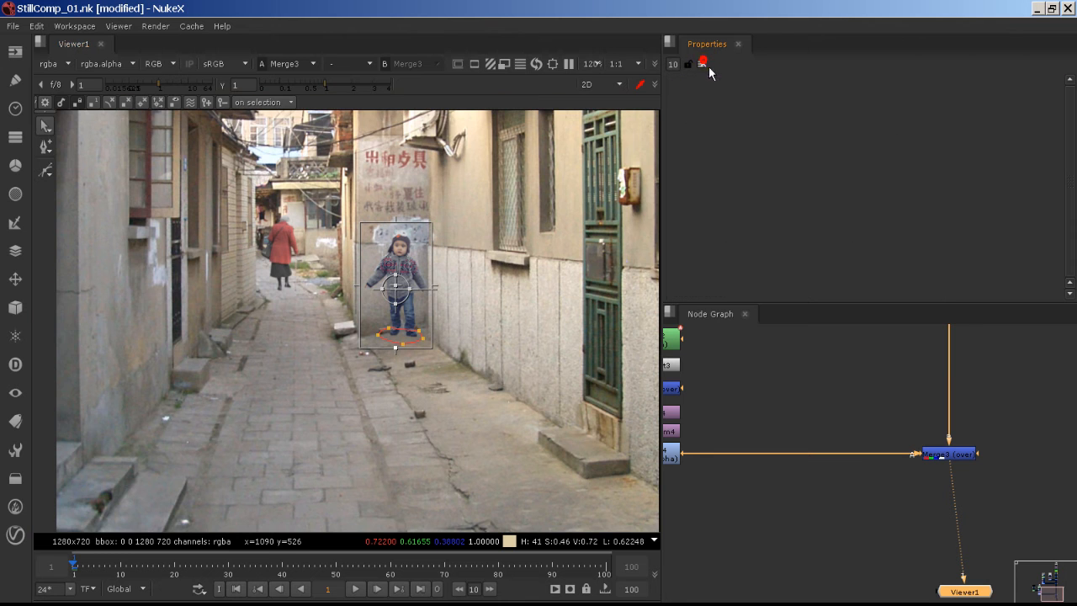
scroll(446, 328, "up", 5)
middle_click_drag(714, 493, 920, 534)
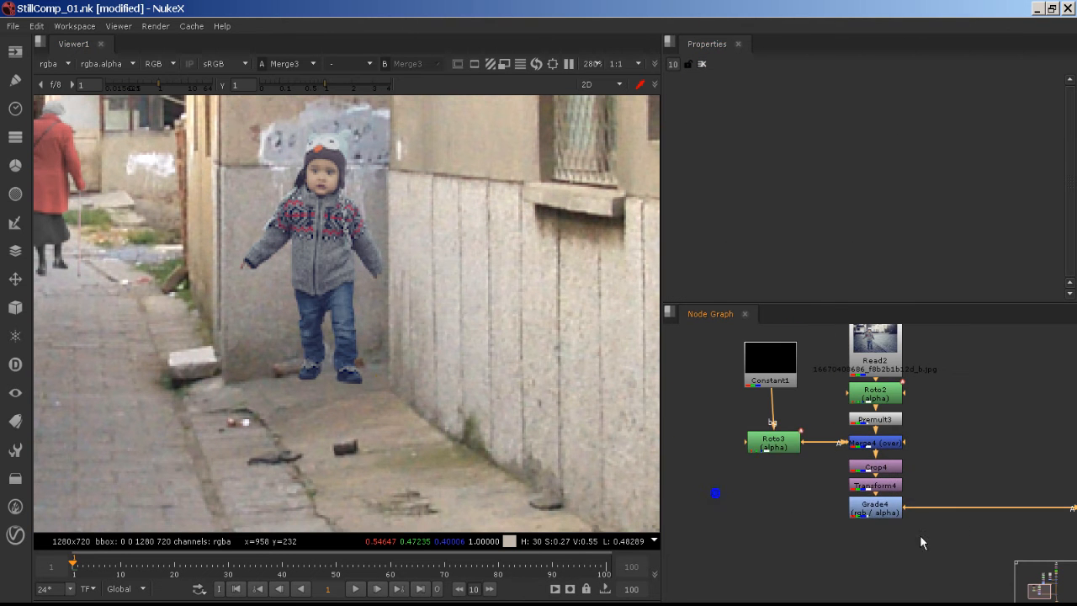
middle_click_drag(803, 505, 822, 508)
left_click_drag(809, 454, 795, 461)
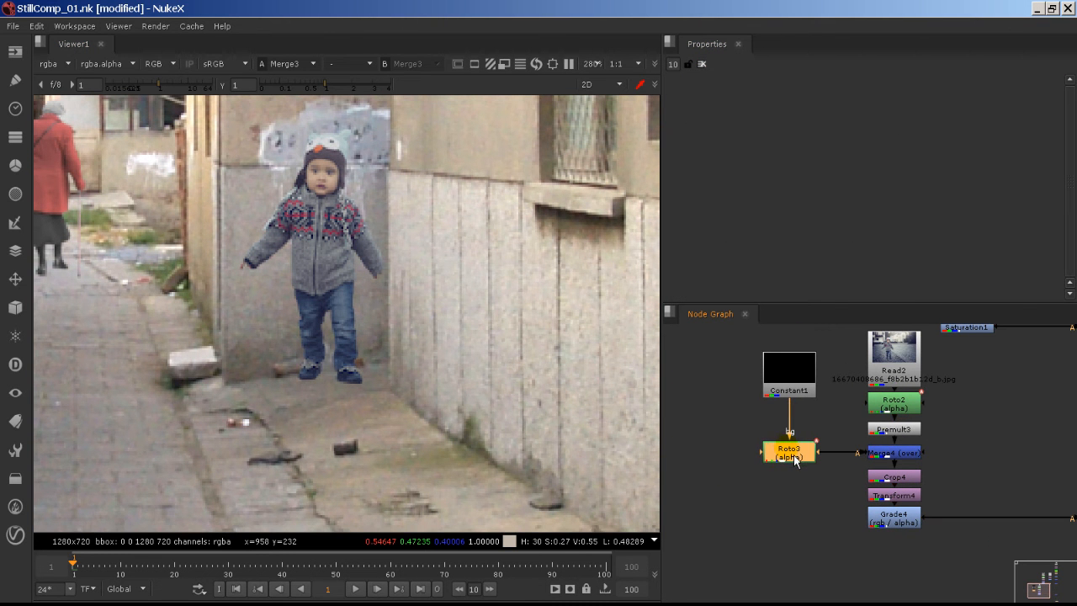
- Disable and re-enable Roto3 repeatedly to compare the ground around the boy's shoes with and without the shadow
key("d")
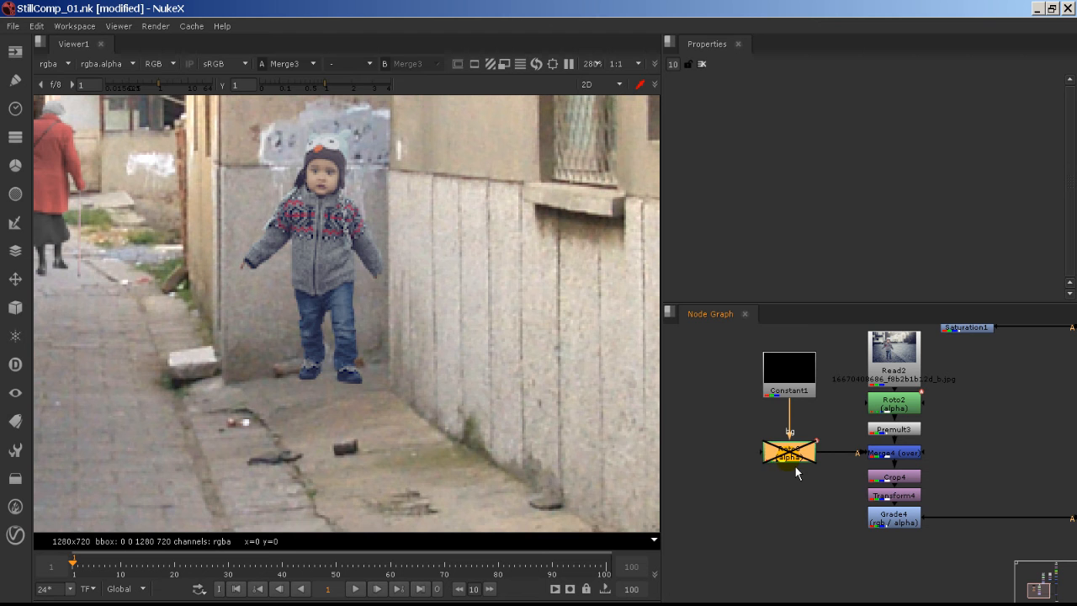
key("d")
scroll(403, 436, "up", 5)
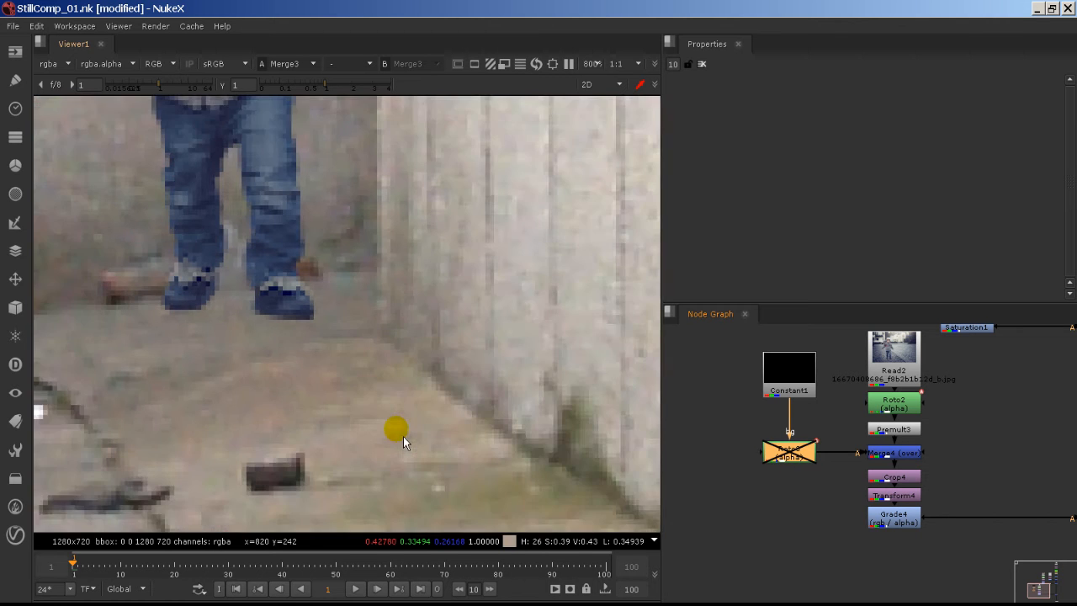
key("d")
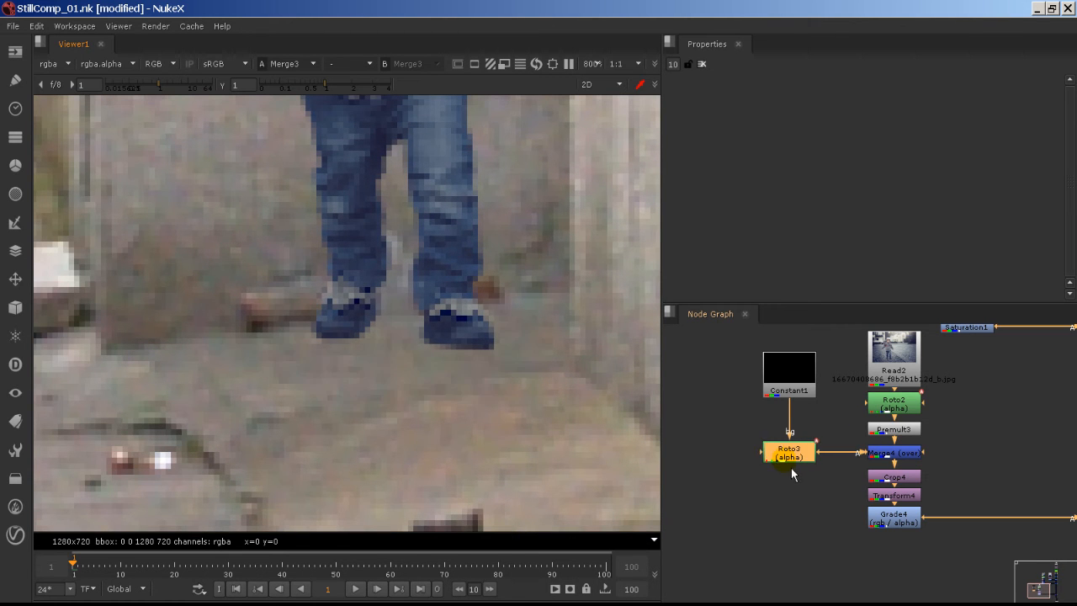
key("d")
key("d")
- Reopen Roto3's properties and set the opacity of the Bezier1 shape to 0.29
double_click(791, 462)
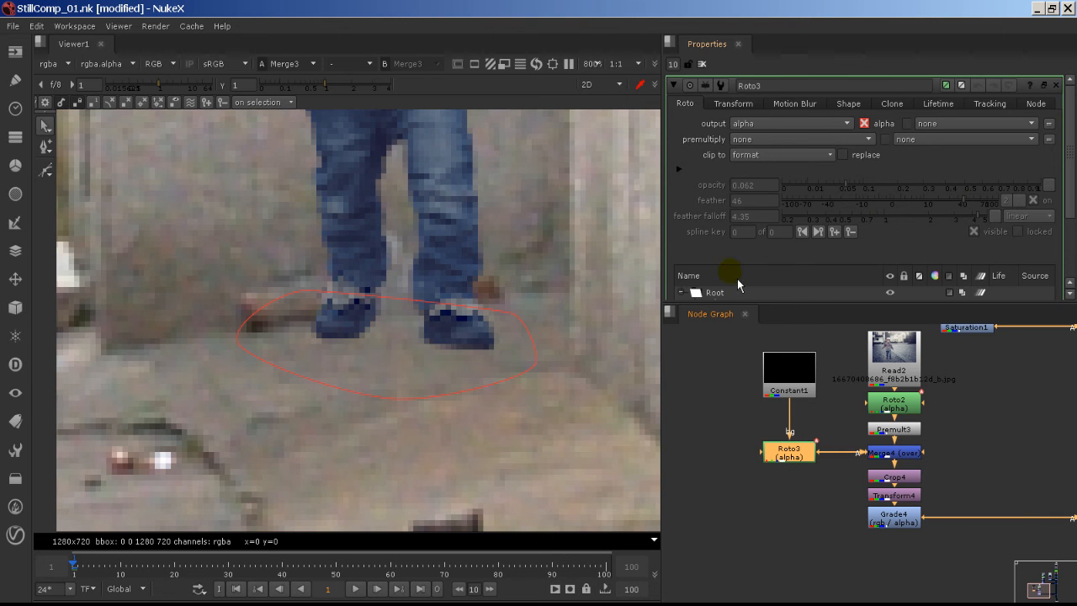
scroll(737, 284, "down", 2)
left_click(729, 264)
left_click_drag(859, 140, 928, 144)
- Examine the shadow under the boy within the alley while switching the viewer overlay off and on
scroll(509, 282, "down", 6)
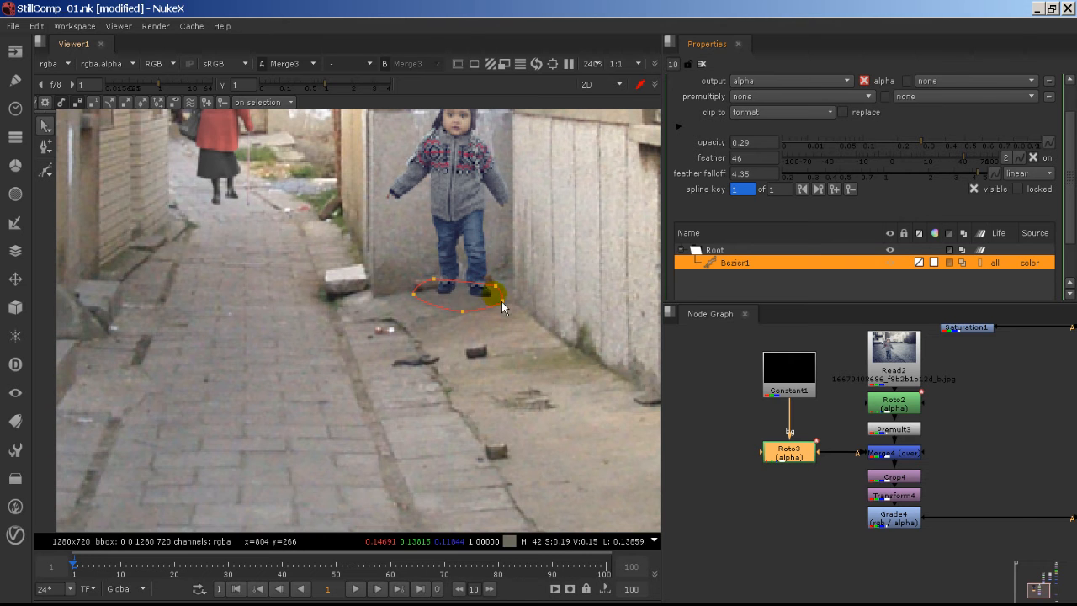
middle_click_drag(496, 313, 480, 375)
key("o")
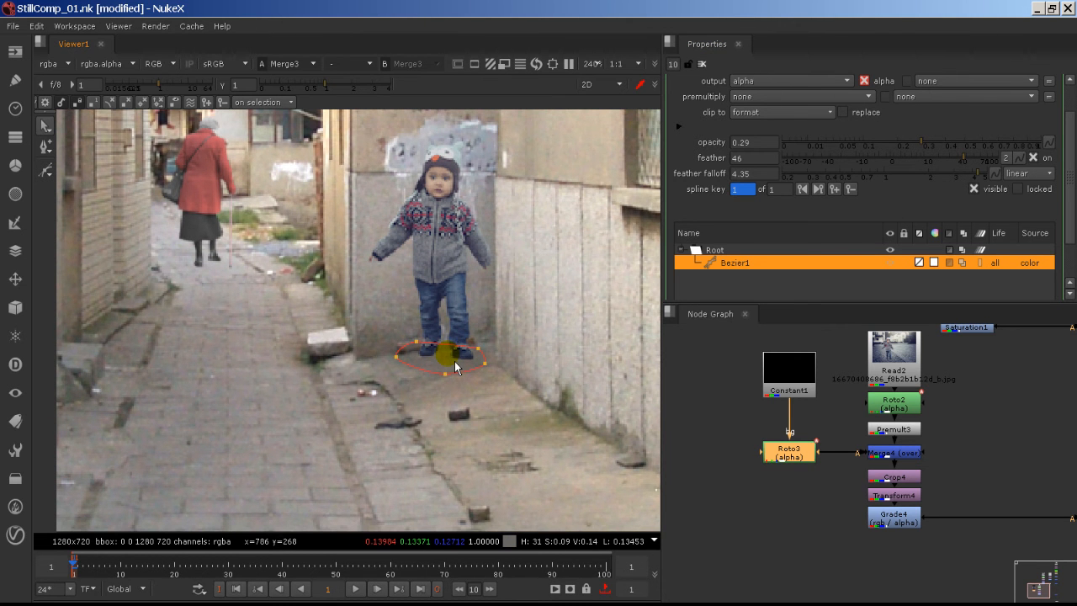
key("o")
key("o")
key("o")
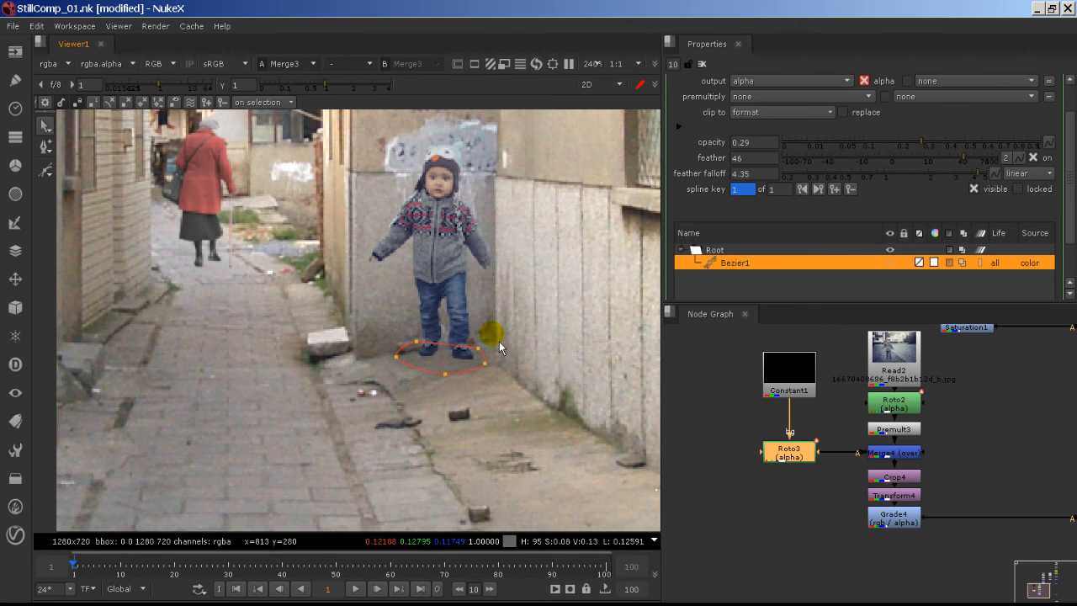
key("o")
key("o")
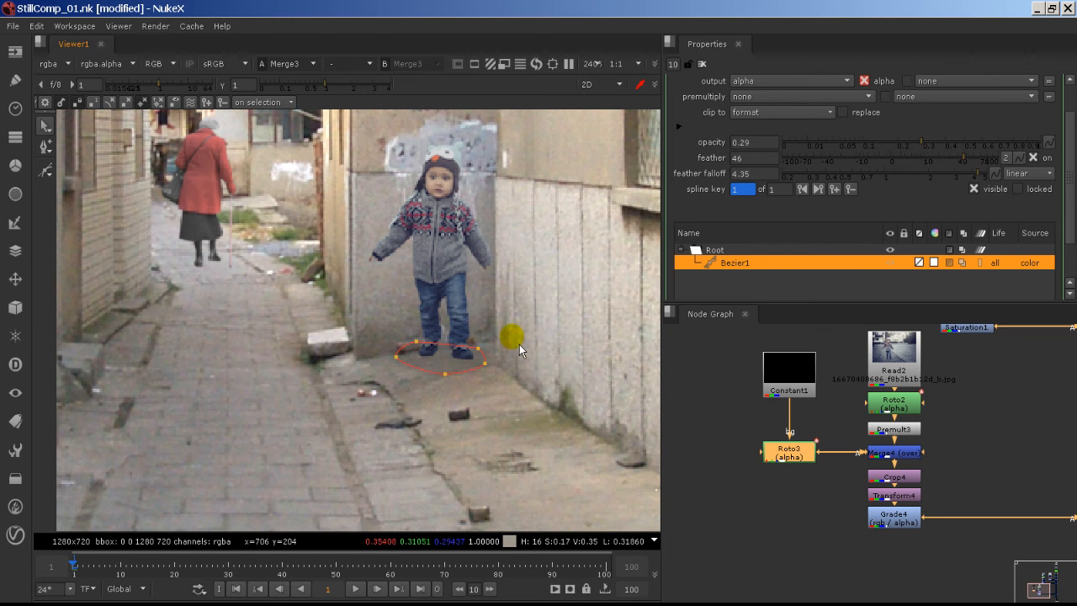
key("o")
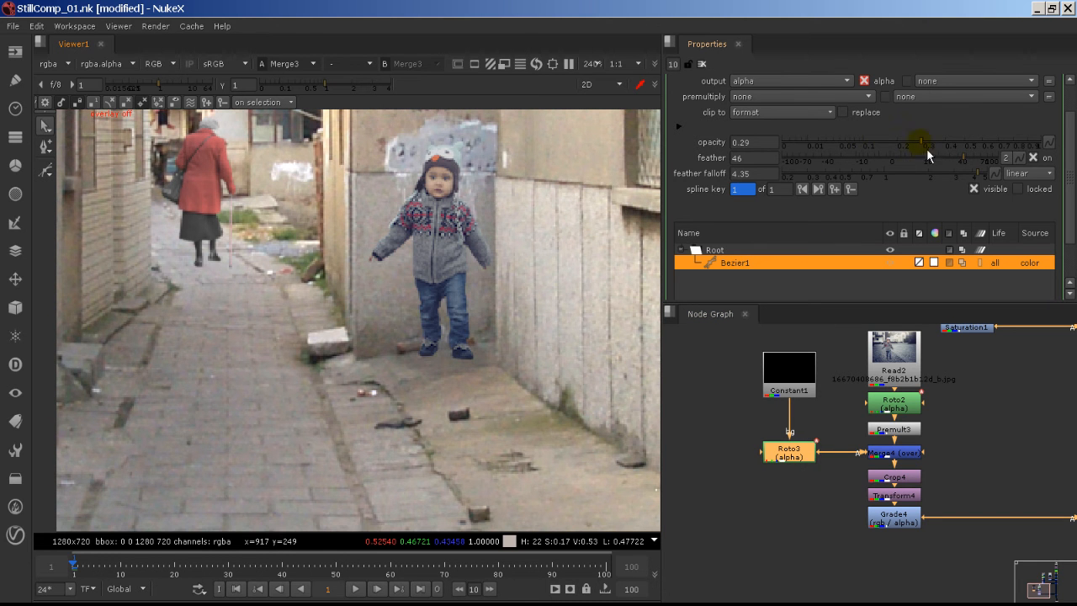
- Raise the Bezier1 shape's opacity to 0.35 and check the shadow up close
mouse_move(926, 148)
left_mouse_down()
mouse_move(949, 137)
mouse_move(1005, 144)
mouse_move(865, 145)
mouse_move(944, 139)
left_mouse_up()
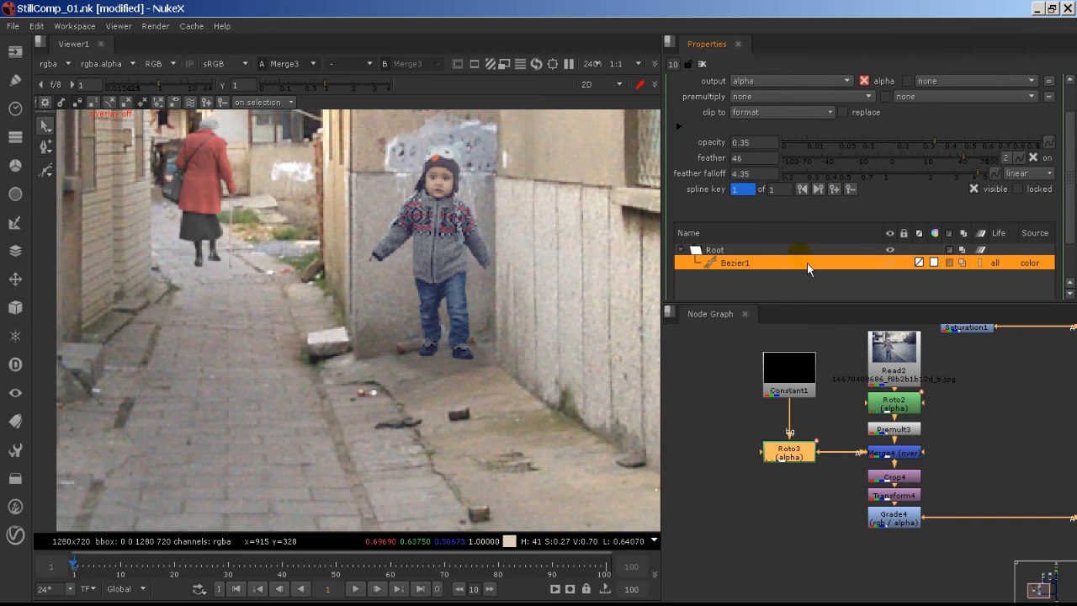
scroll(453, 381, "up", 3)
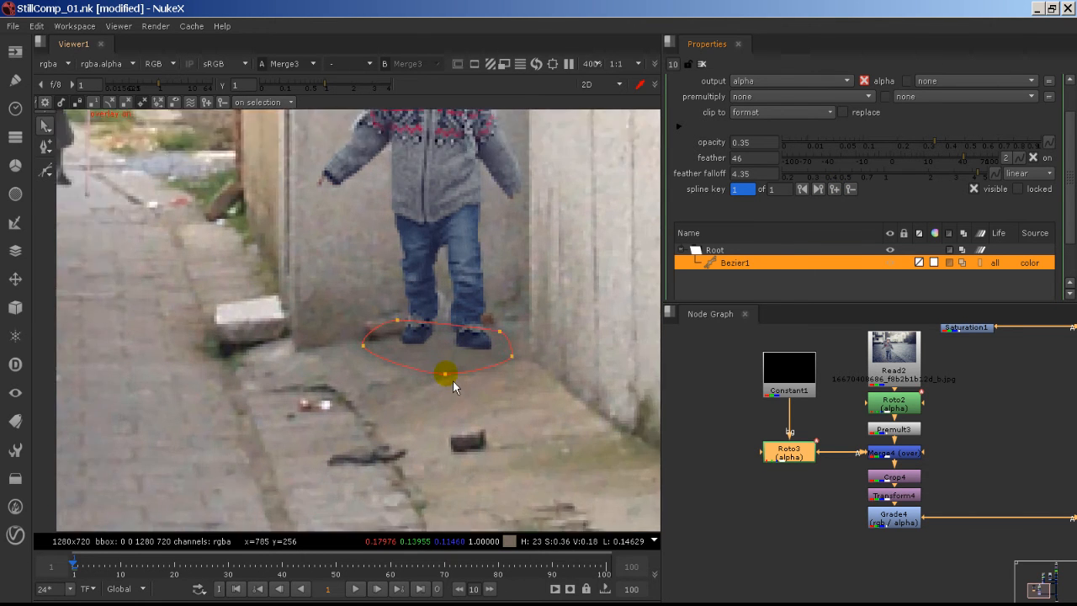
- Hide the viewer overlay and raise the Bezier1 shape's feather to 100 to soften the shadow's edge
key("o")
scroll(422, 355, "up", 1)
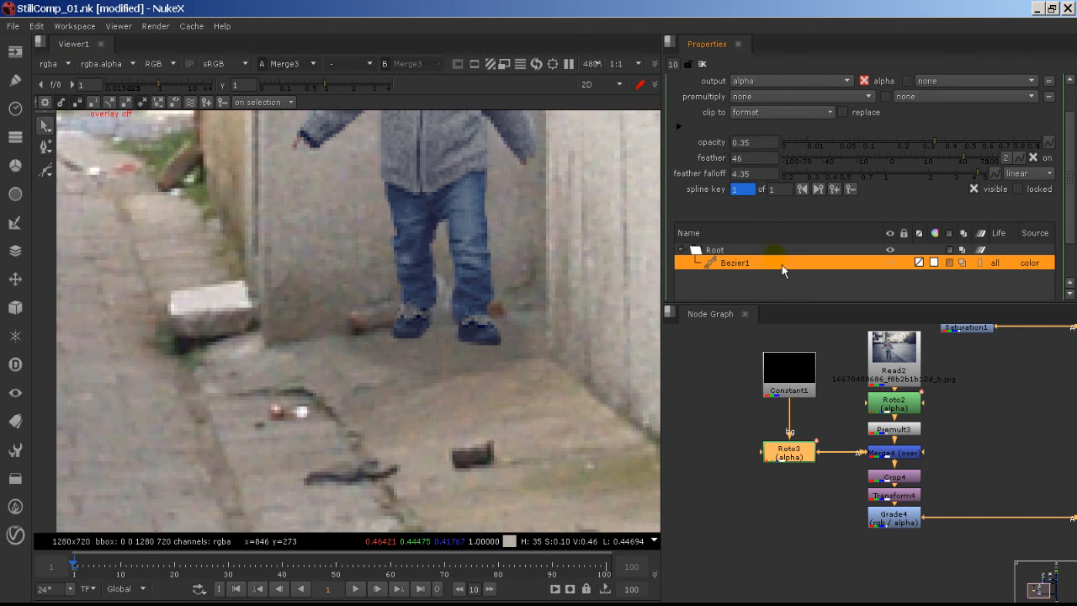
left_click_drag(990, 169, 1053, 162)
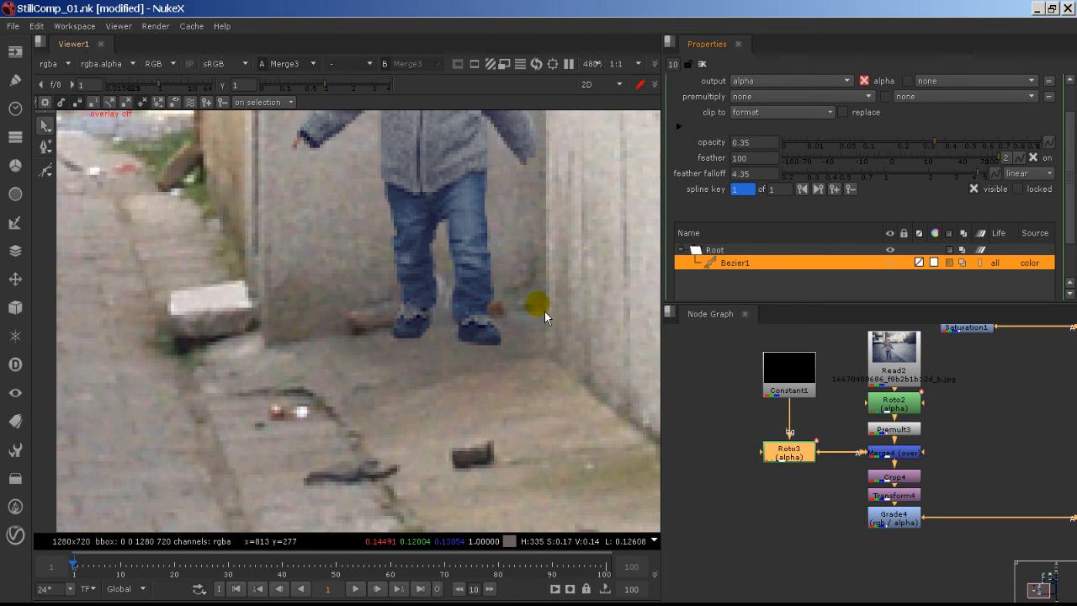
- Try stronger opacities of 0.725 and 0.47 on the Bezier1 shape and judge the shadow within the whole alley
left_click_drag(972, 150, 1010, 150)
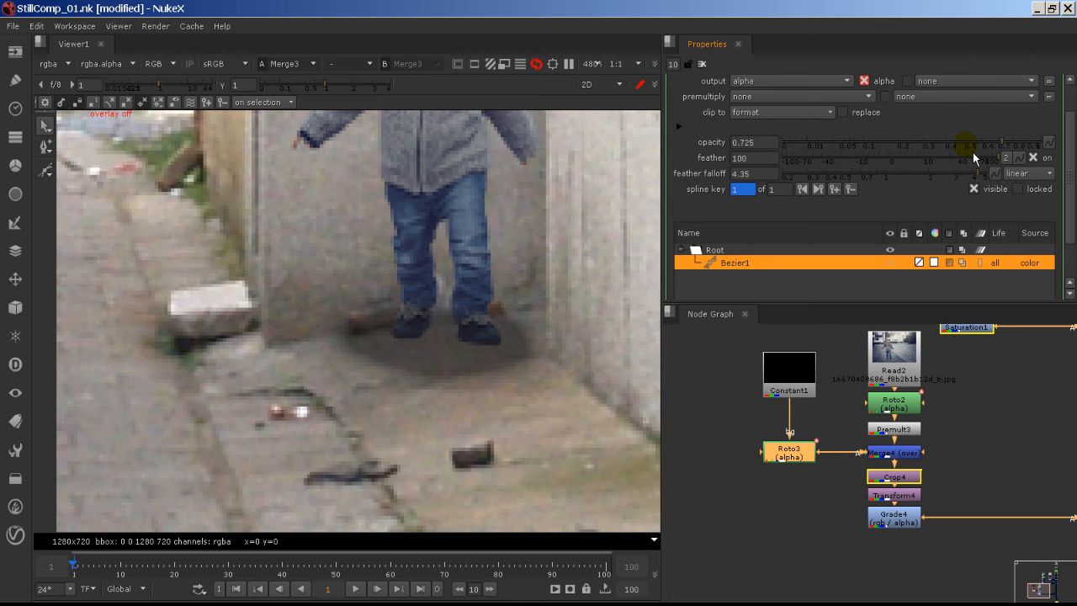
key("ctrl+z")
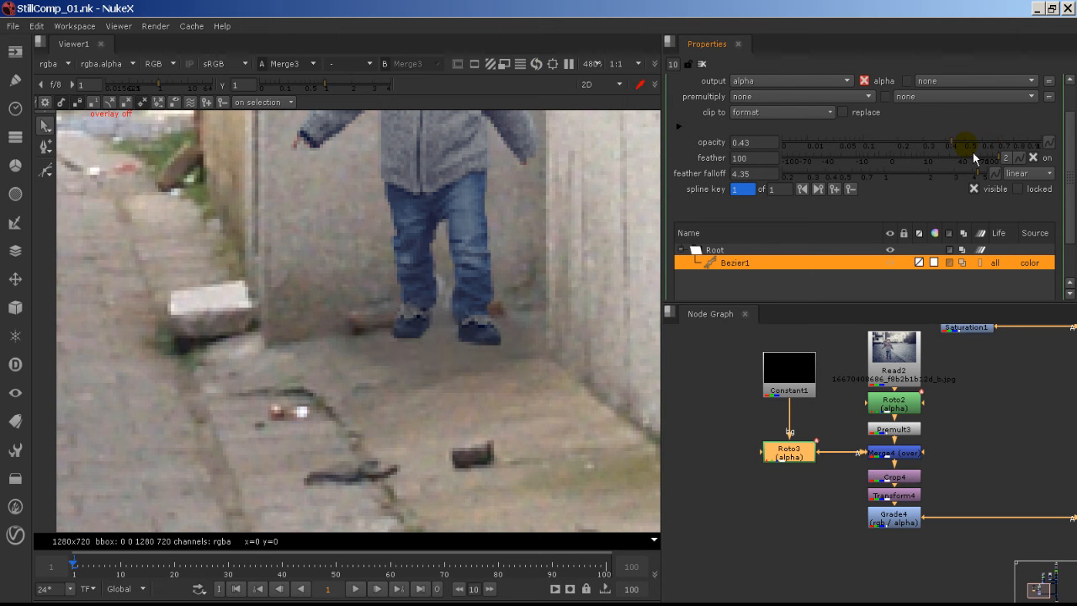
left_click(952, 143)
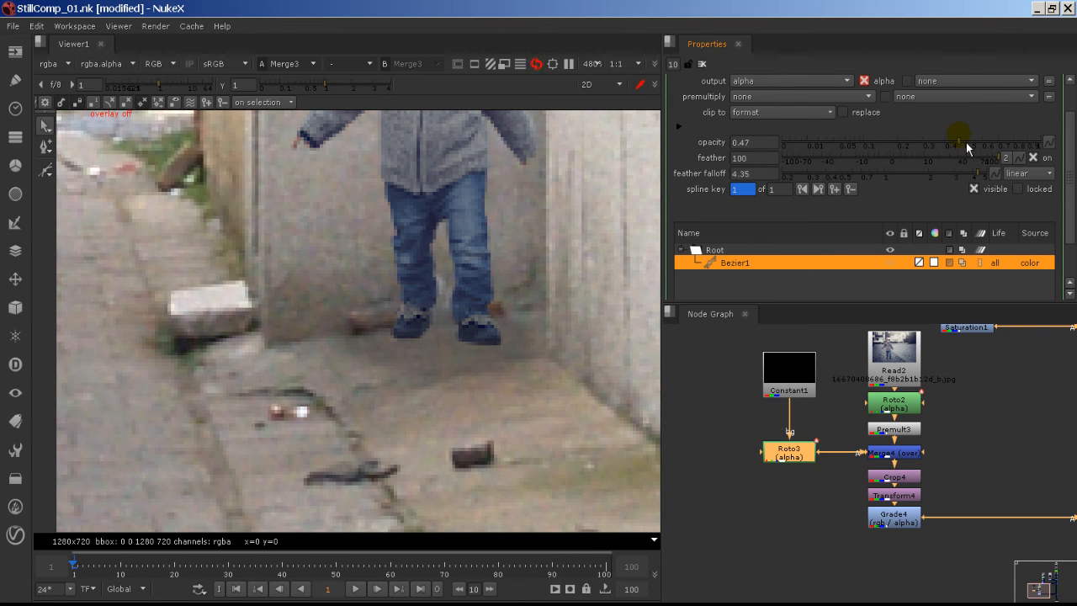
scroll(513, 282, "down", 8)
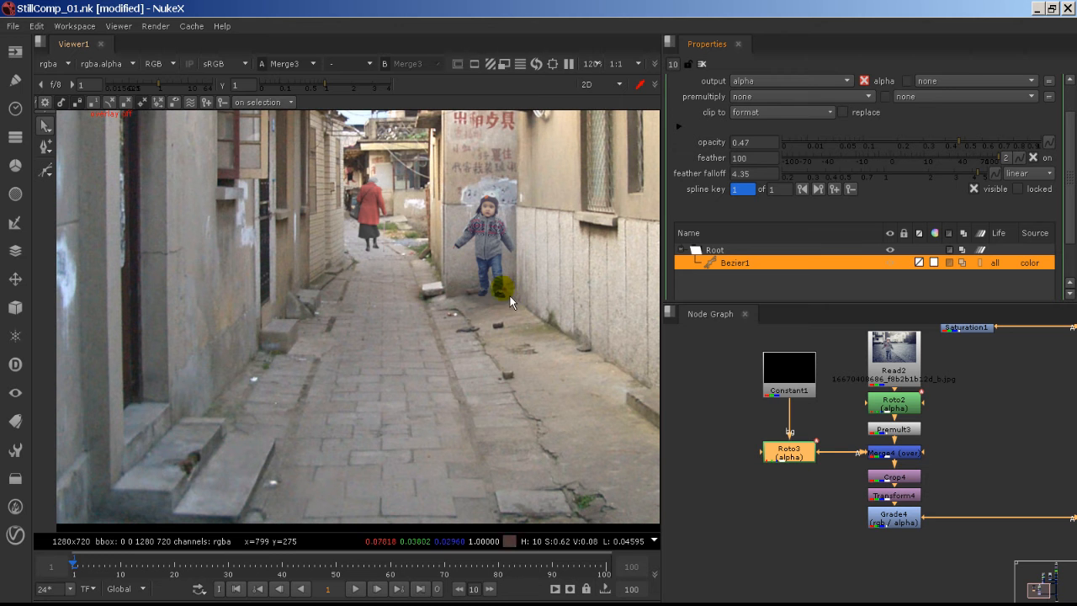
left_click_drag(511, 303, 518, 310)
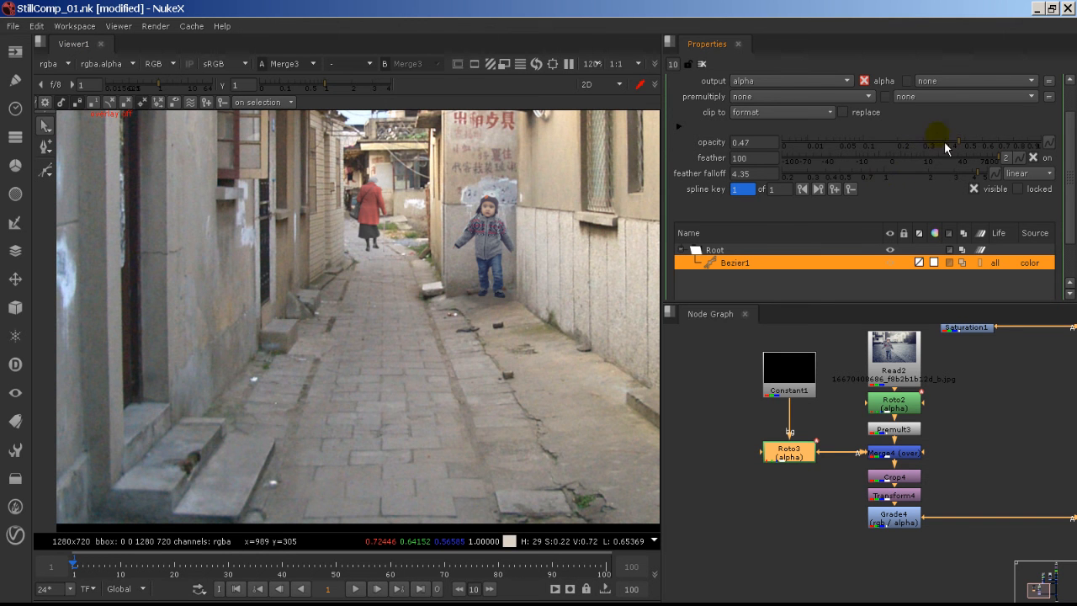
- Set the Bezier1 shape's opacity to 0.33 and compare the shadow up close with Roto3 disabled and re-enabled
left_click_drag(948, 148, 934, 144)
key("a")
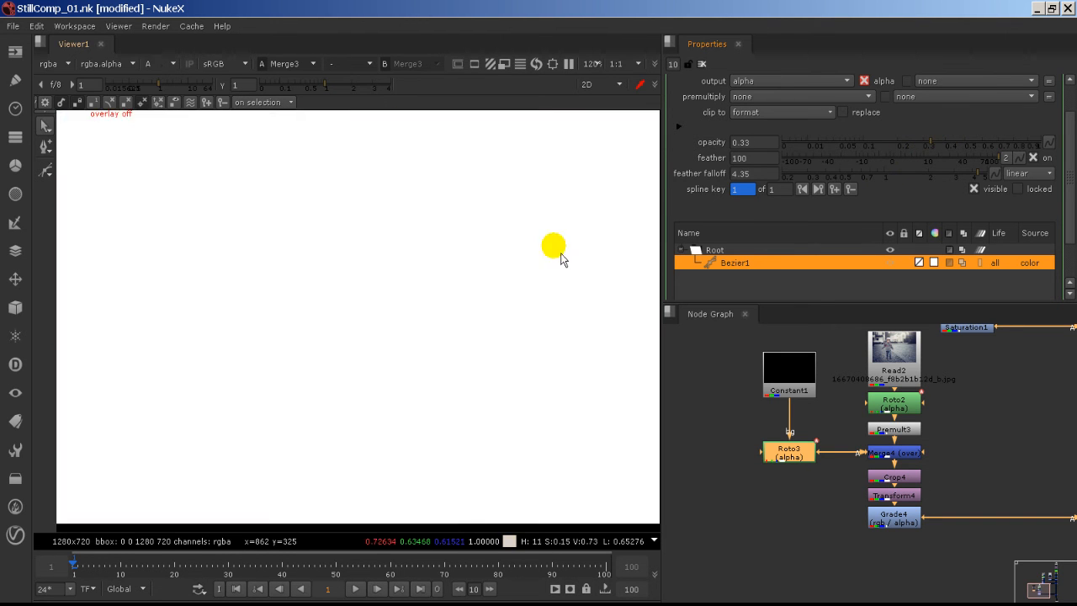
key("a")
scroll(505, 311, "up", 7)
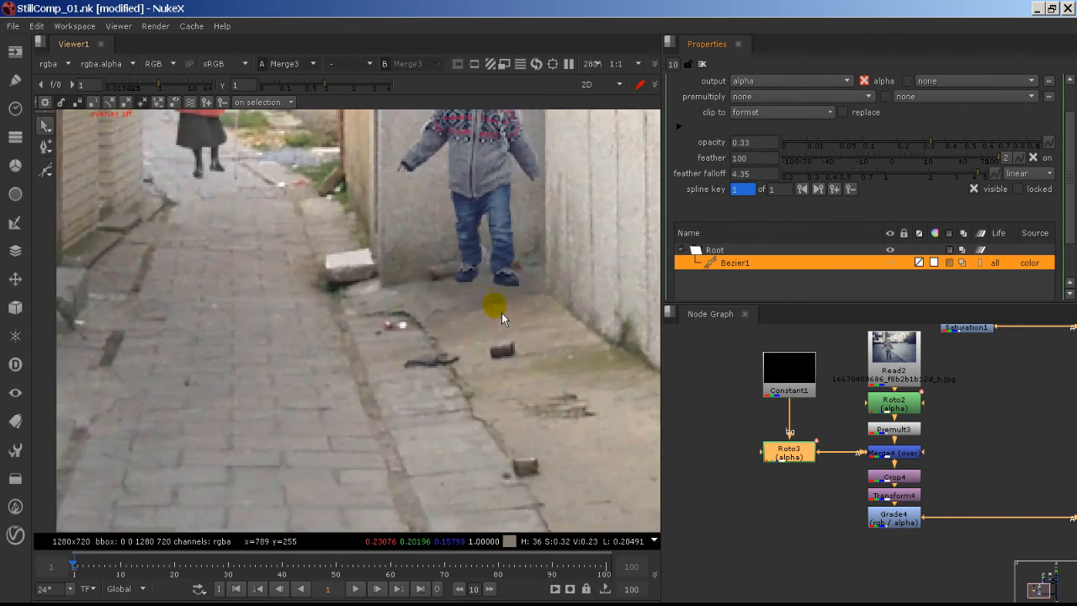
key("d")
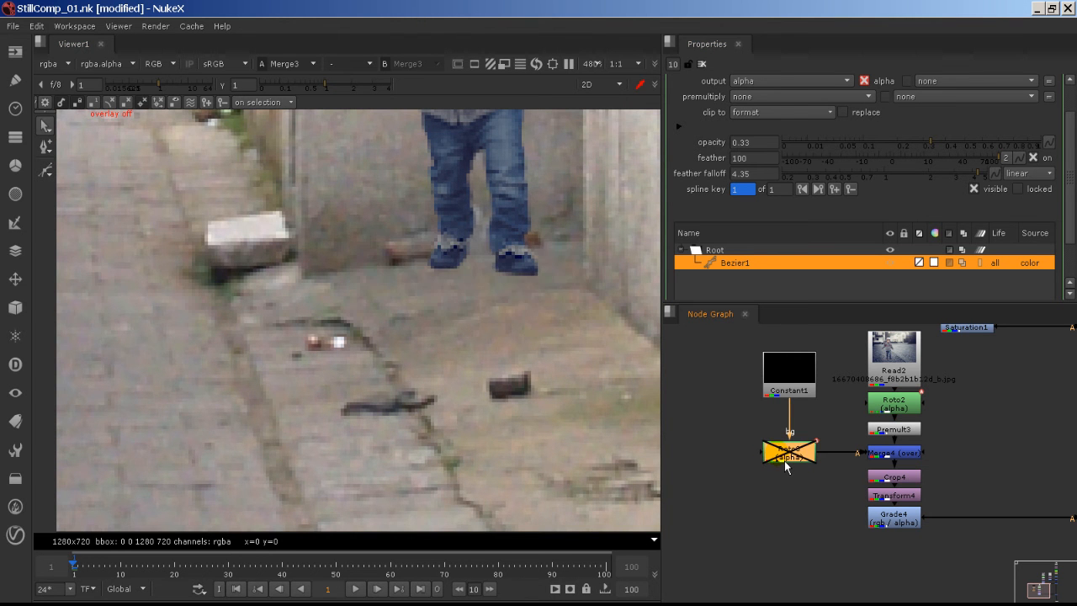
key("d")
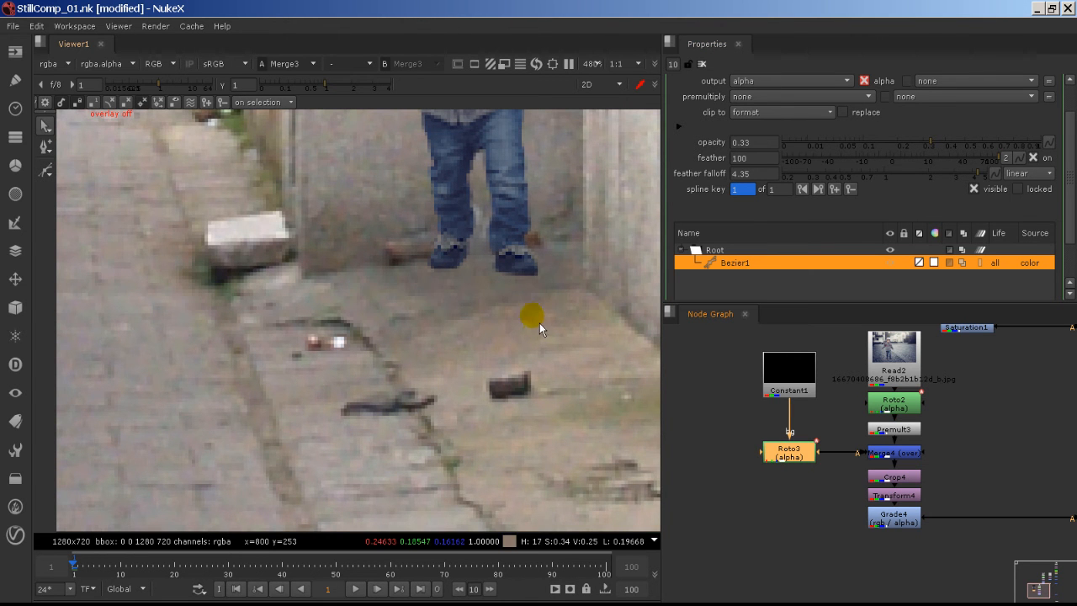
scroll(538, 317, "up", 4)
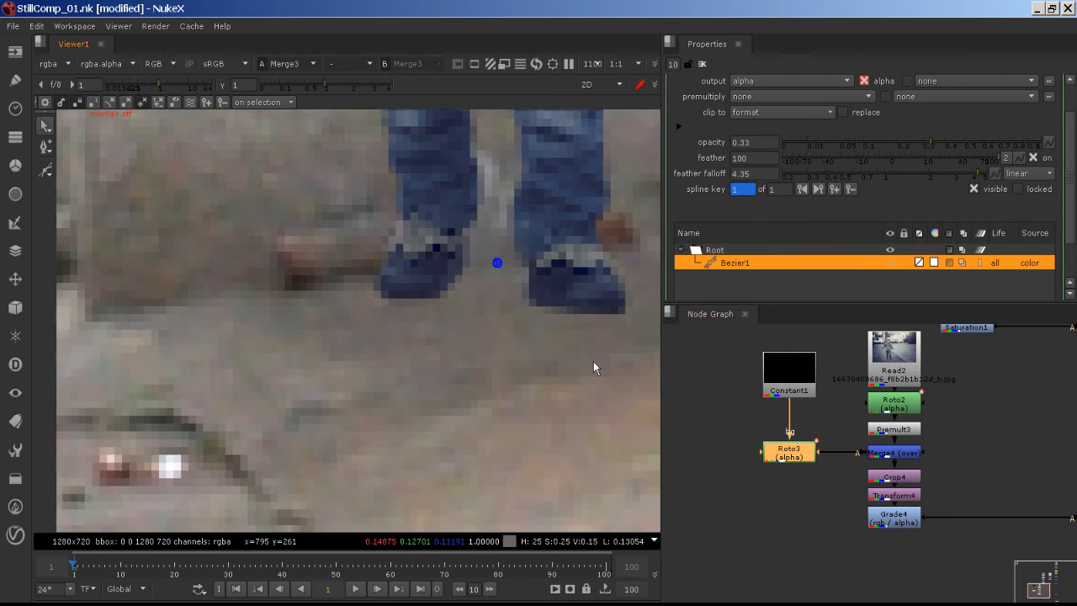
middle_click_drag(594, 361, 604, 371)
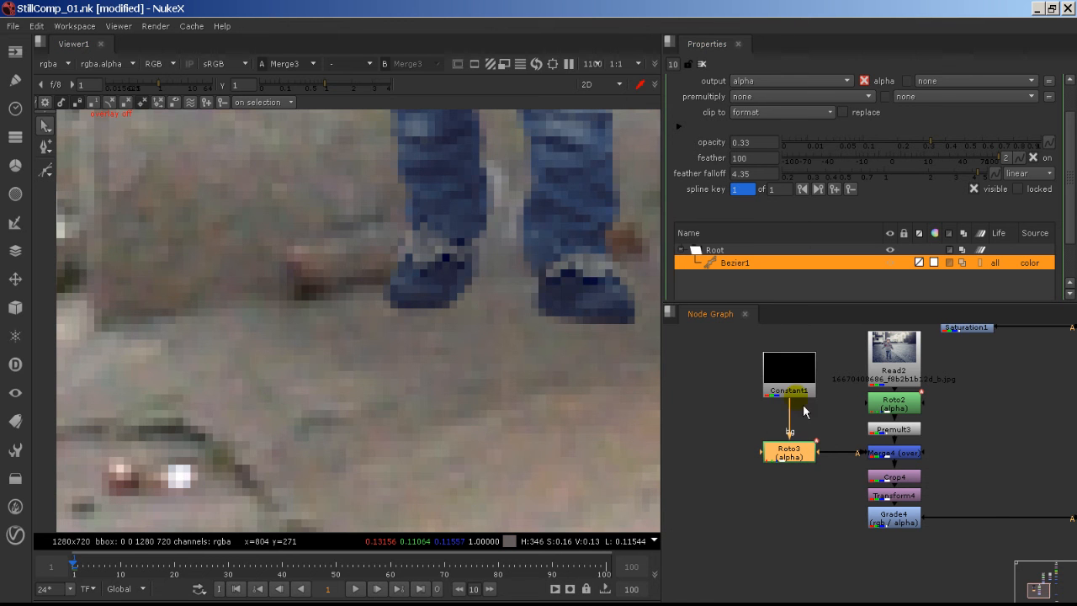
- View the Merge4 output with the overlay on, framed closely on the boy's shoes, with the Bezier1 shape deselected
left_click(715, 282)
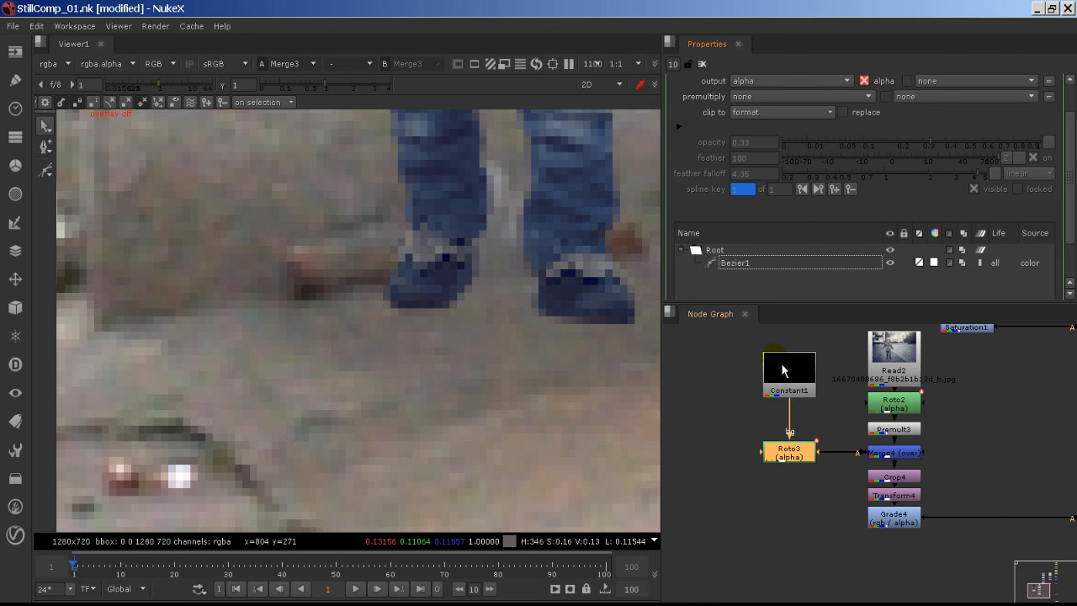
left_click(899, 455)
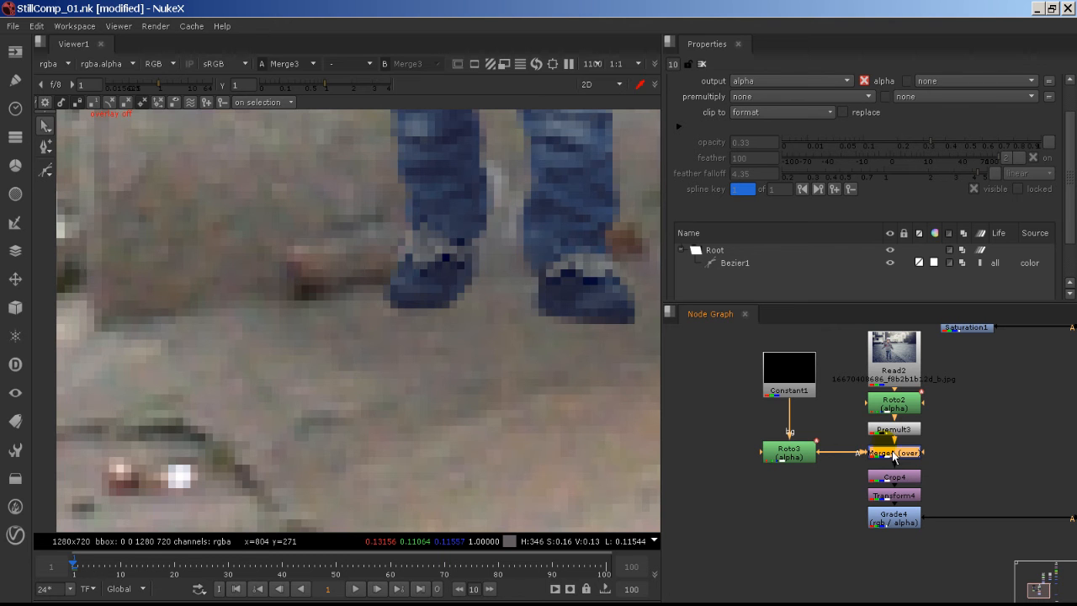
left_click(898, 457)
key("1")
left_click(701, 398)
key("f")
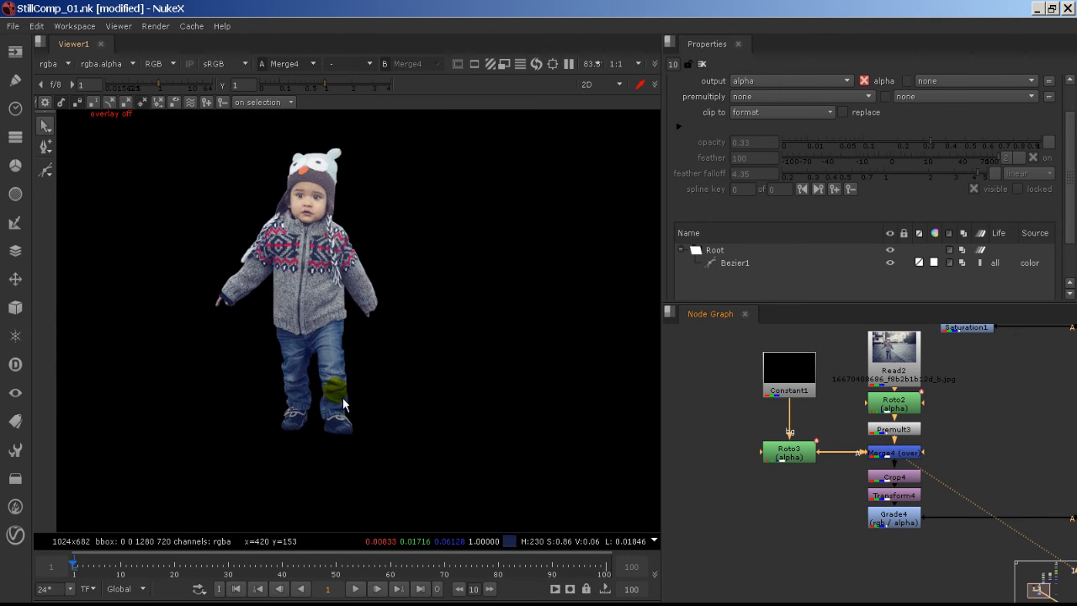
scroll(344, 399, "up", 4)
middle_click_drag(396, 388, 641, 358)
key("o")
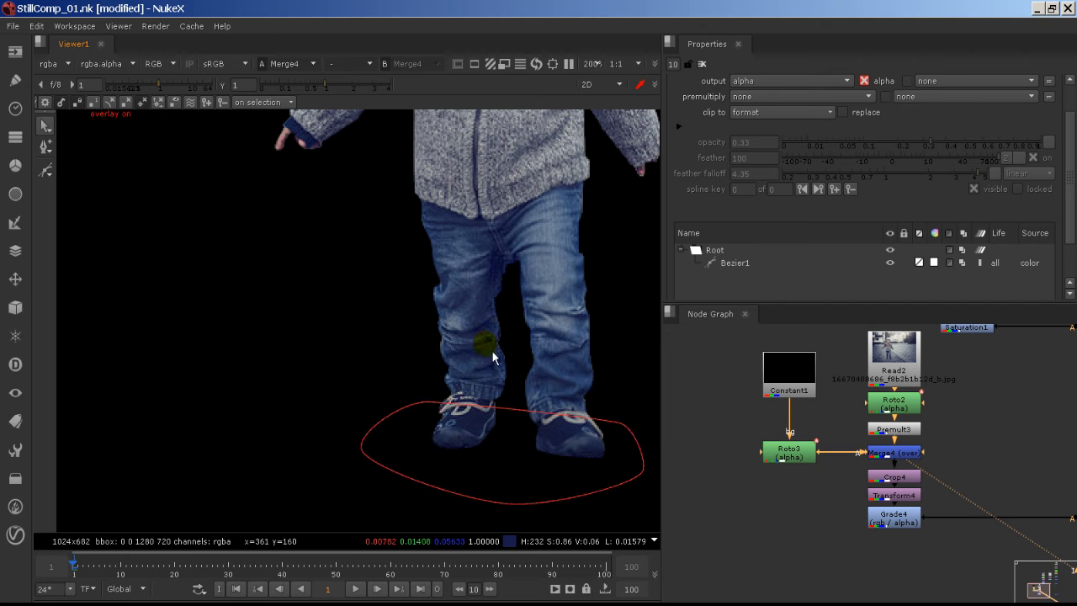
scroll(525, 438, "up", 4)
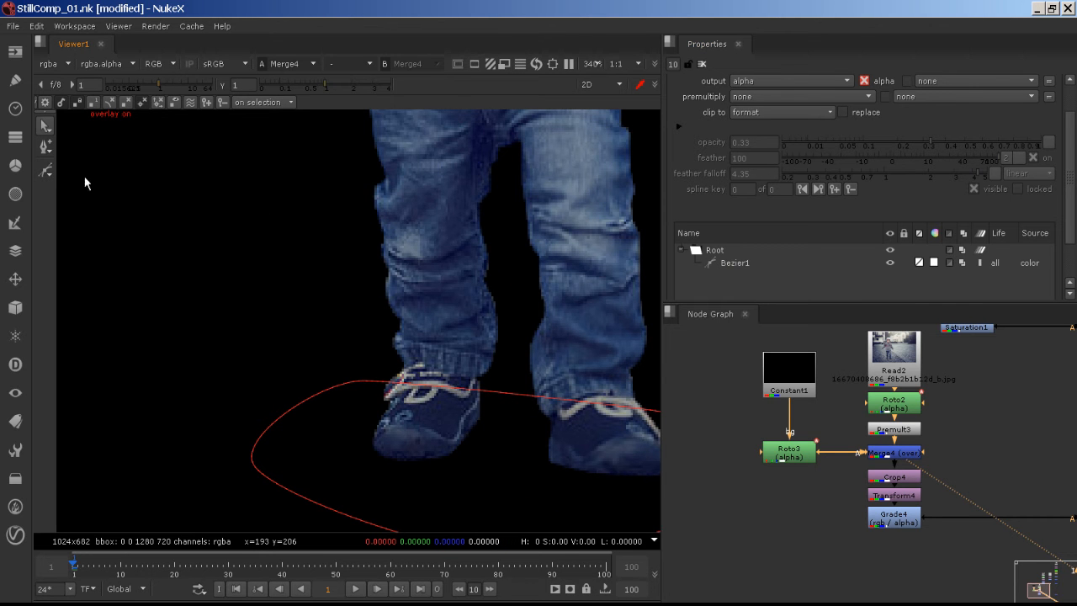
left_click(46, 170)
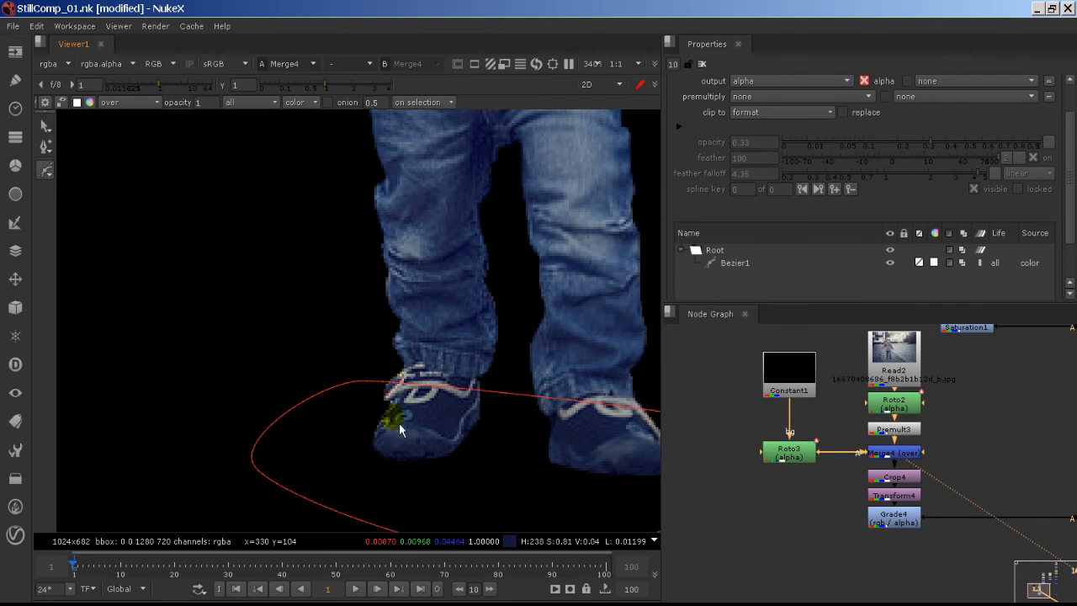
left_click_drag(385, 399, 373, 411)
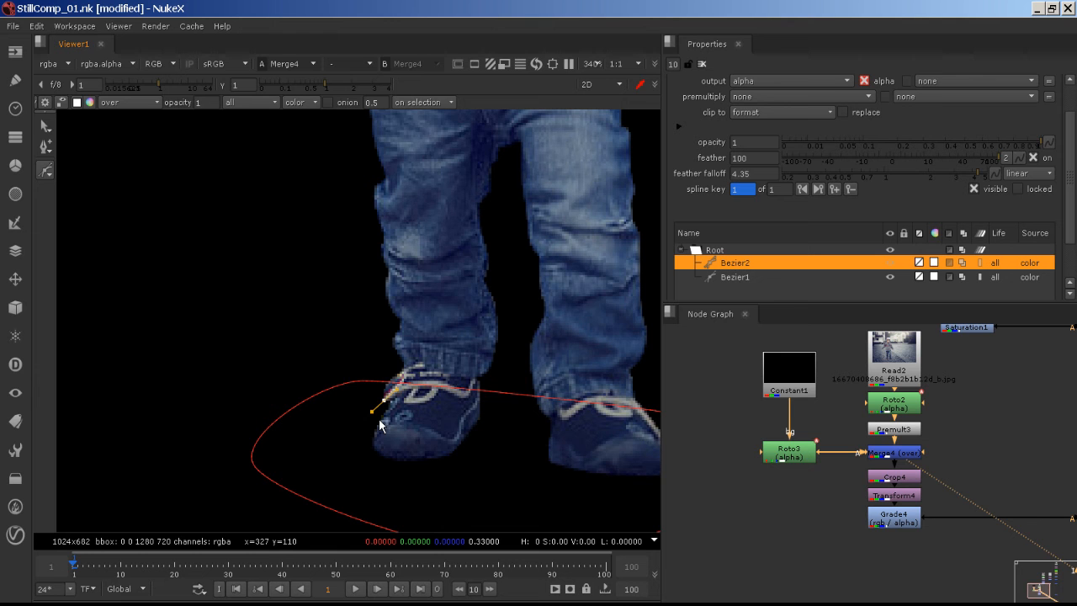
key("q")
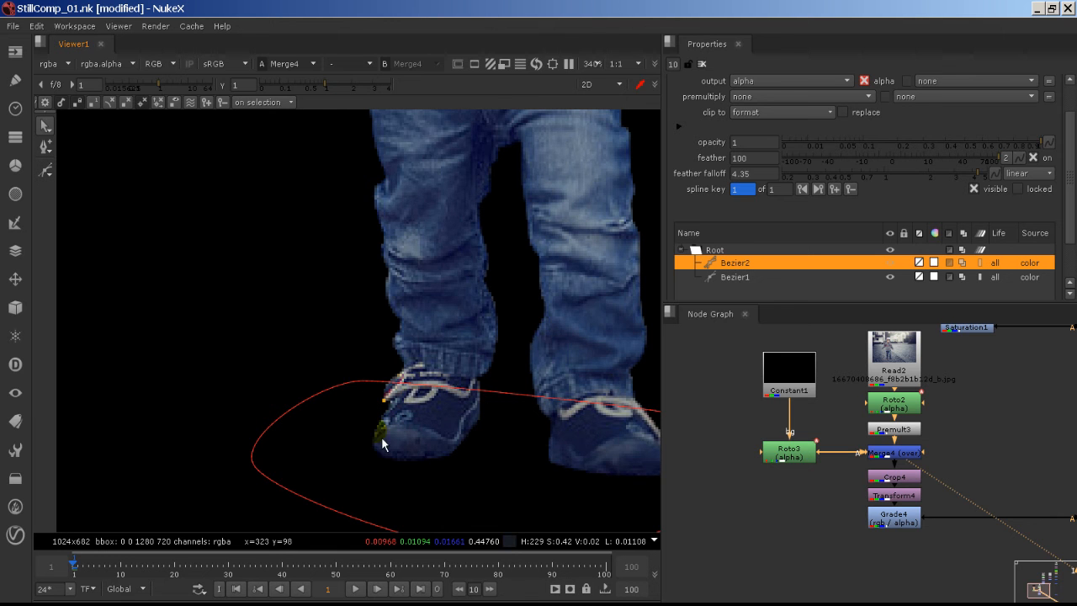
left_click(393, 462)
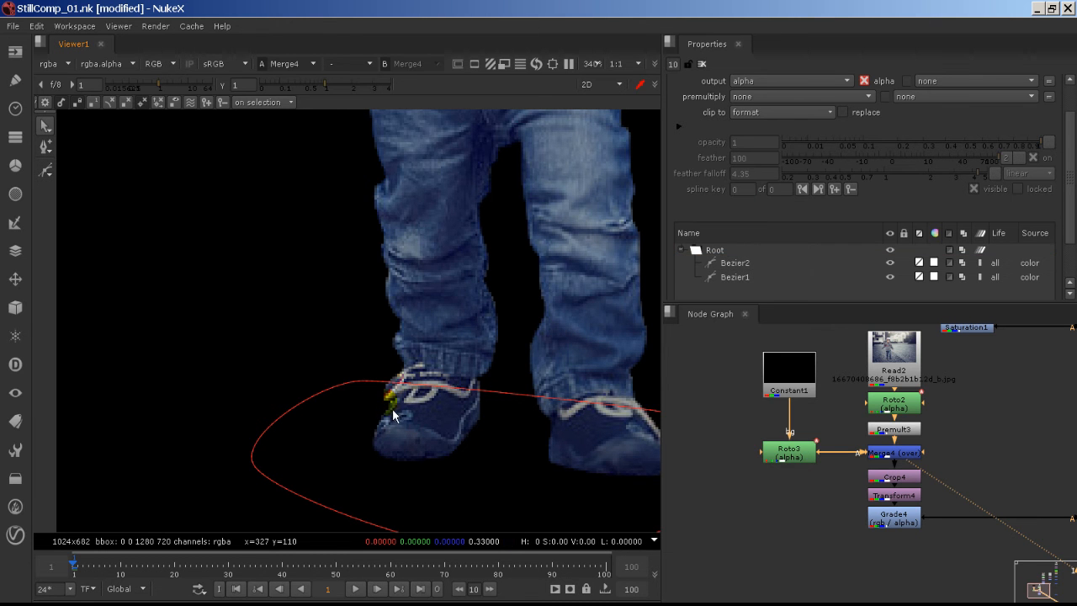
left_click(757, 263)
key("Delete")
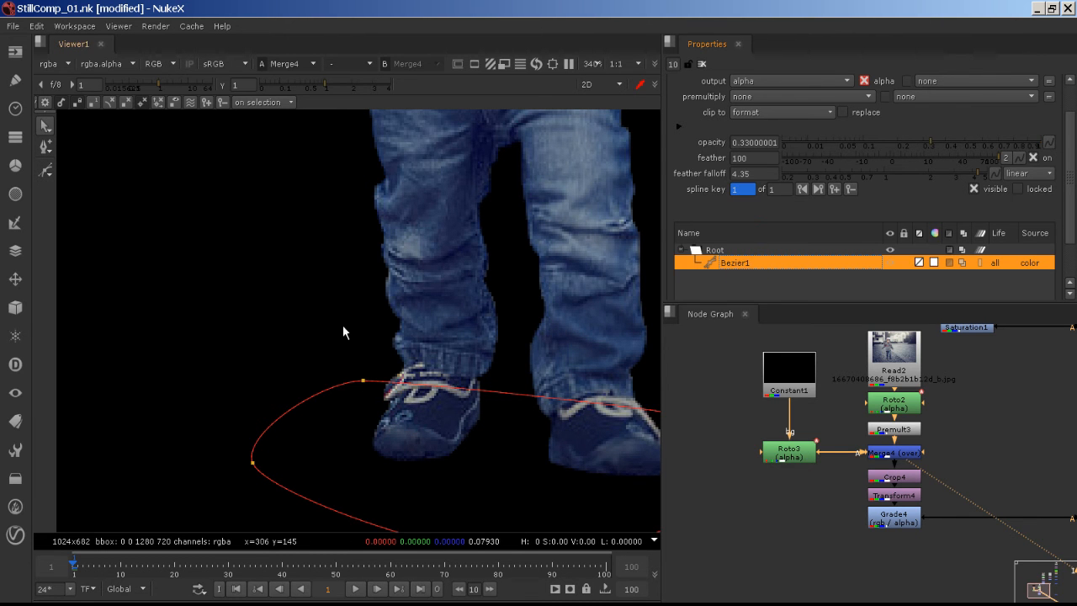
- Draw a closed five-point Bezier shape in Roto3 around the lower part of the boy's shoe on the image's left
key("v")
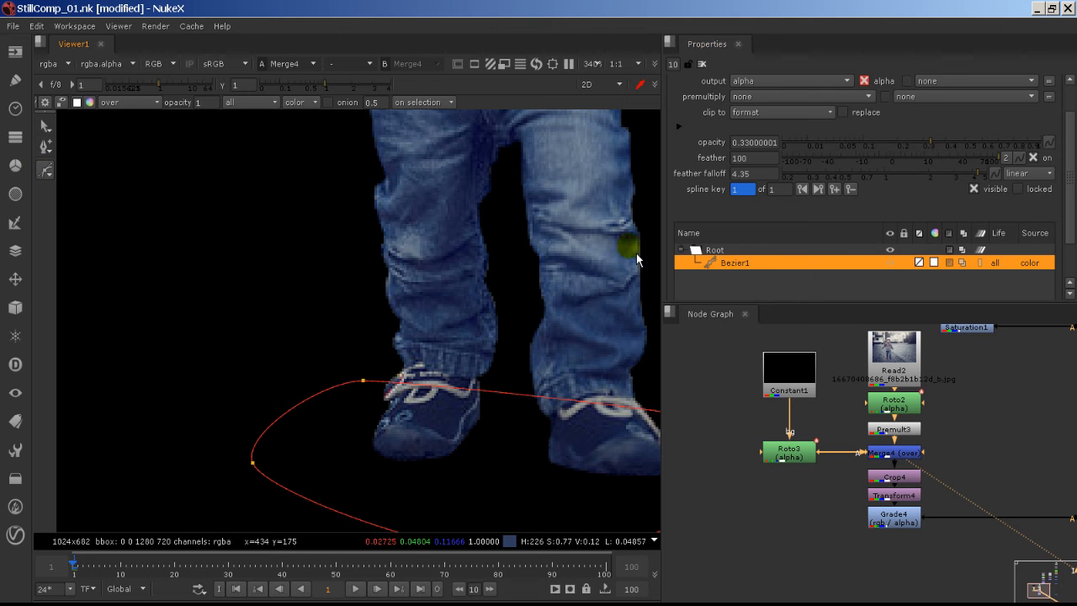
left_click(737, 283)
left_click(385, 411)
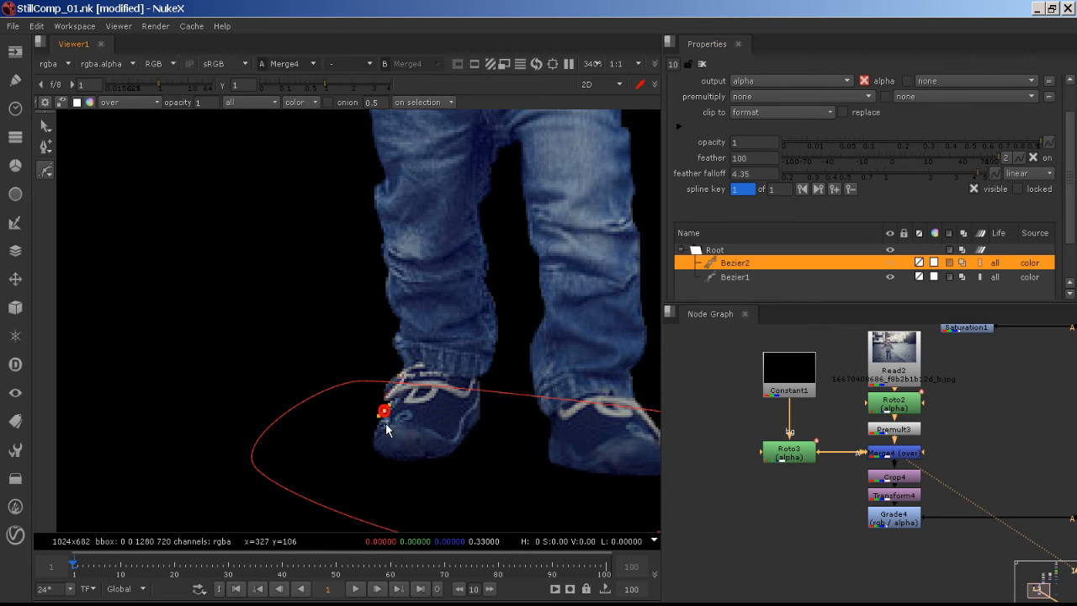
left_click(379, 456)
left_click_drag(452, 455, 460, 455)
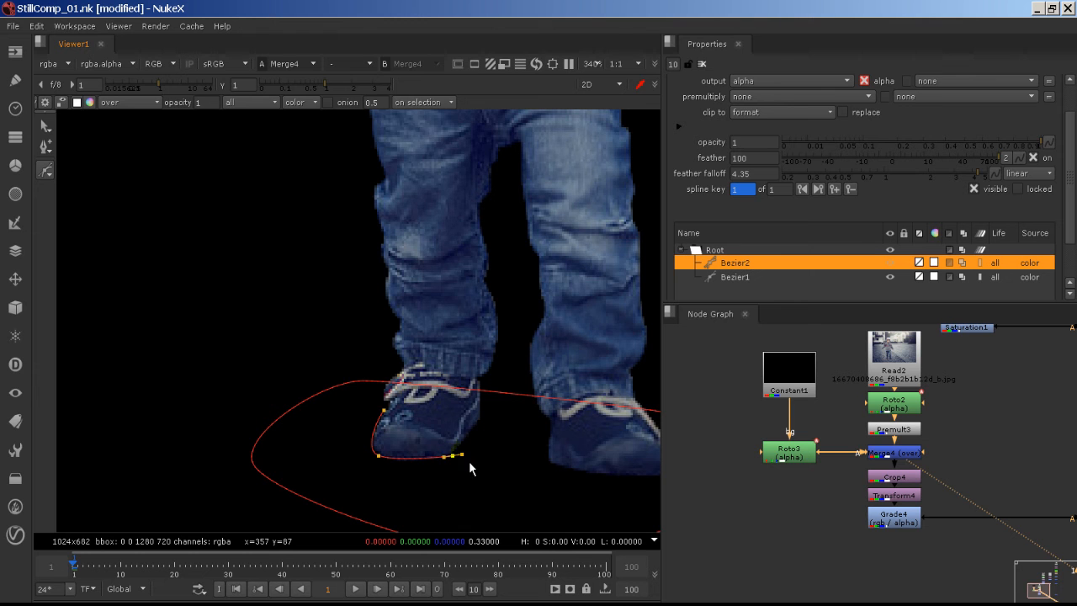
left_click(483, 414)
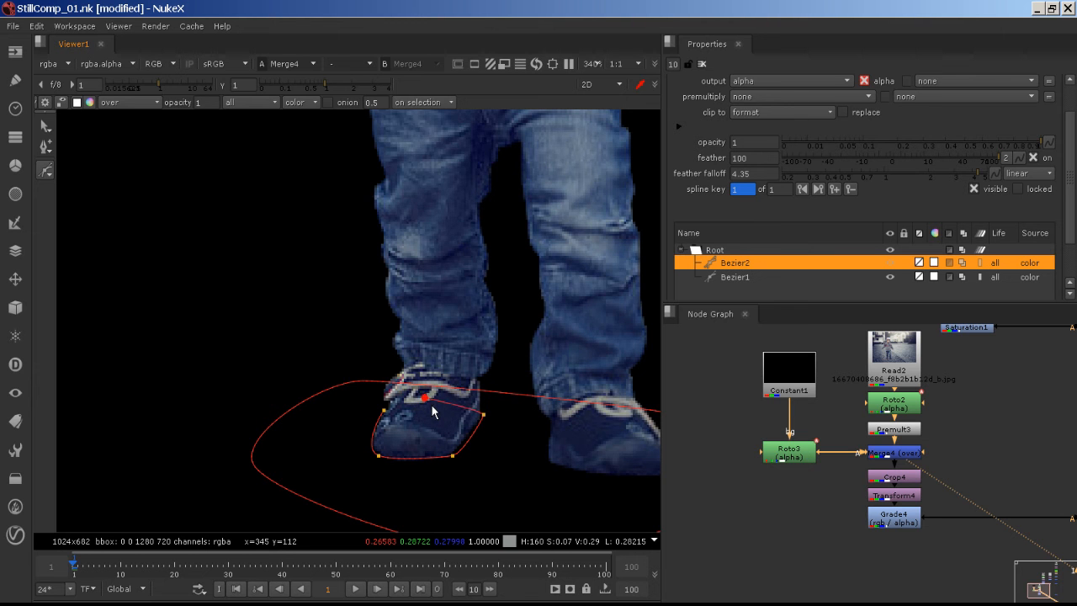
left_click(384, 410)
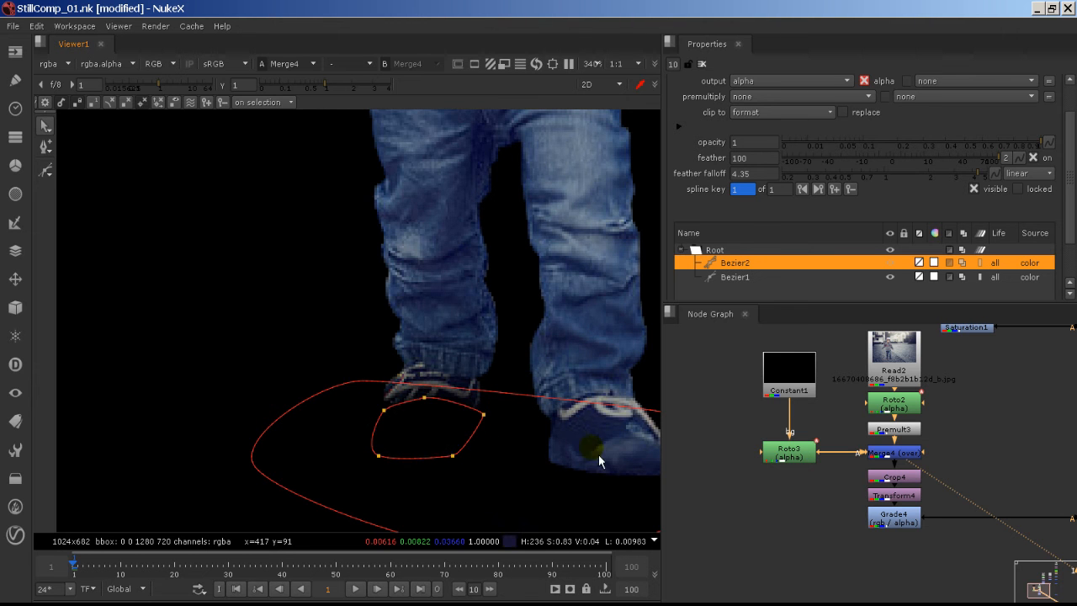
- Draw another closed five-point Bezier shape in Roto3 around the lower part of the boy's other shoe
middle_click_drag(555, 450, 405, 455)
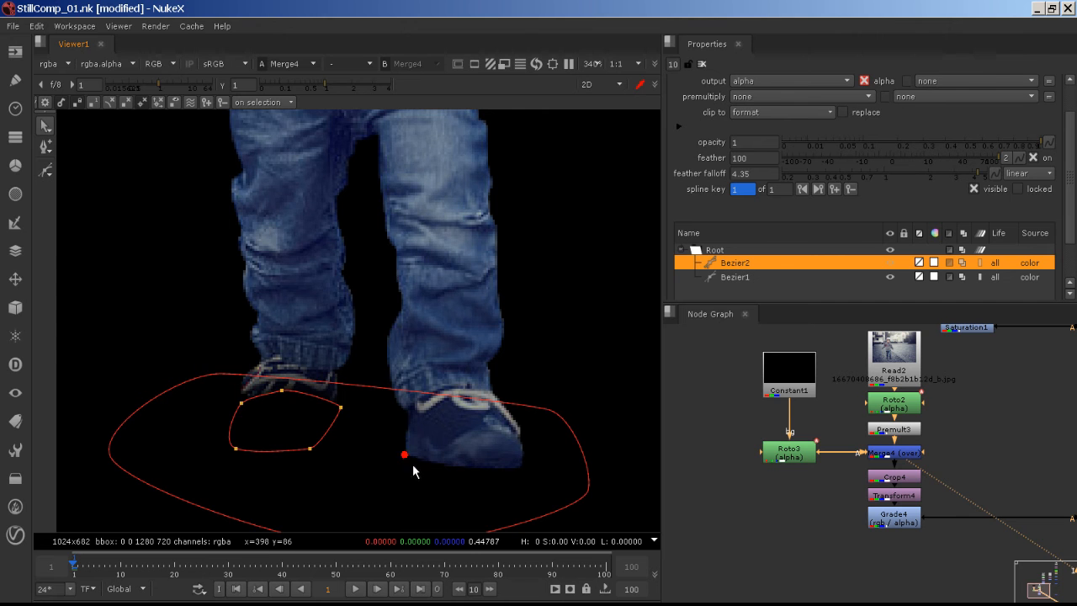
left_click(419, 472)
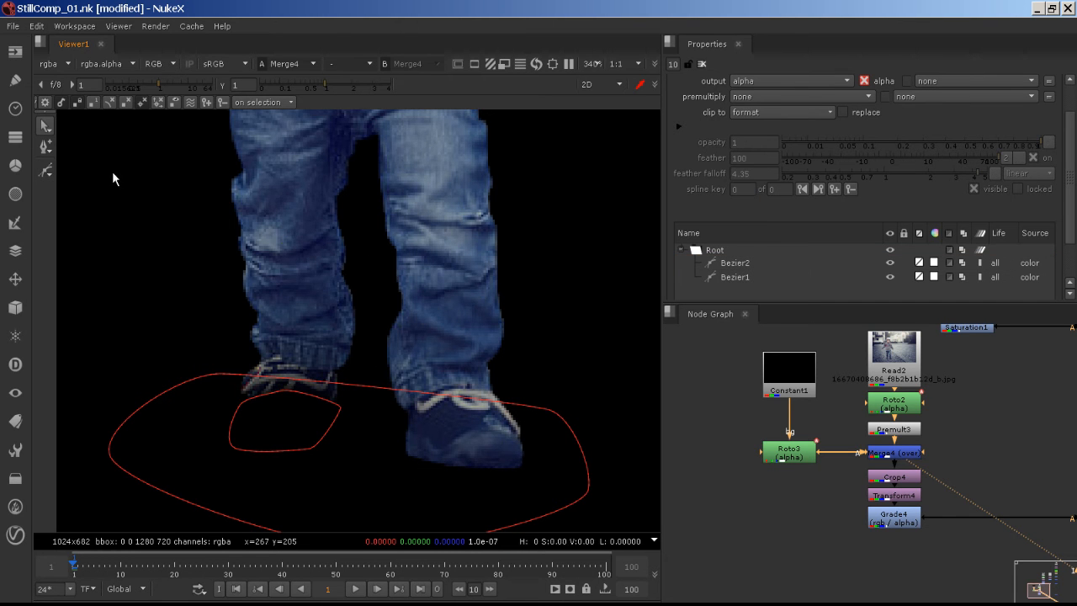
left_click(45, 170)
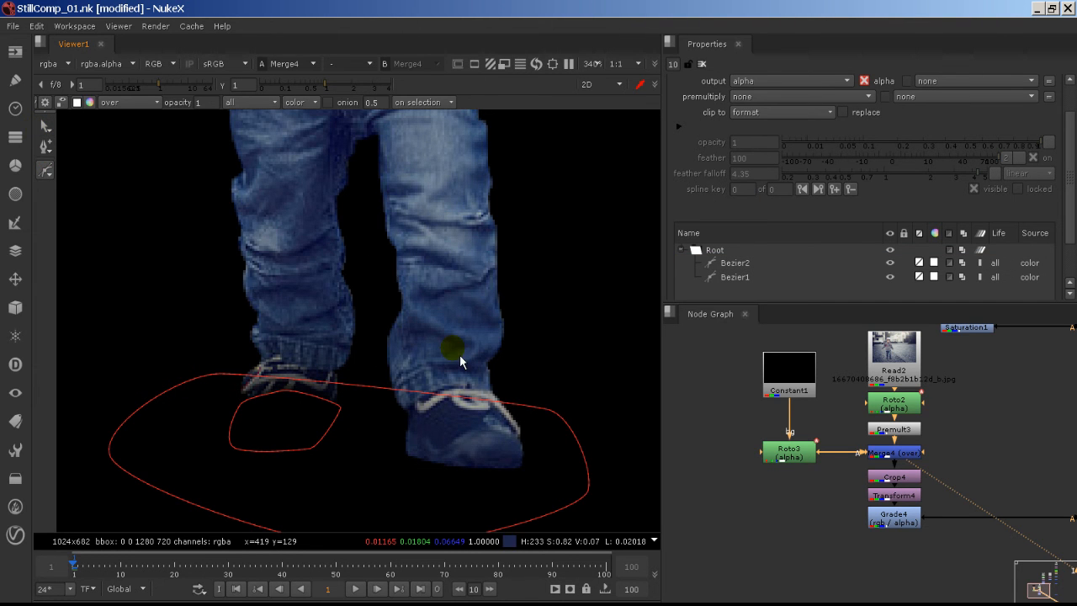
left_click(409, 430)
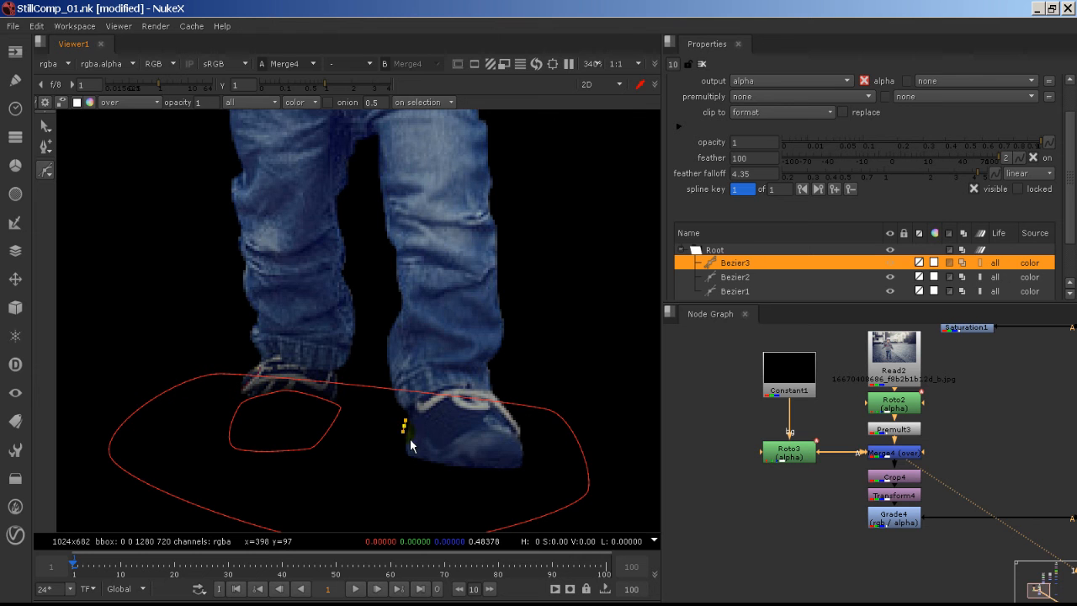
left_click_drag(416, 460, 427, 460)
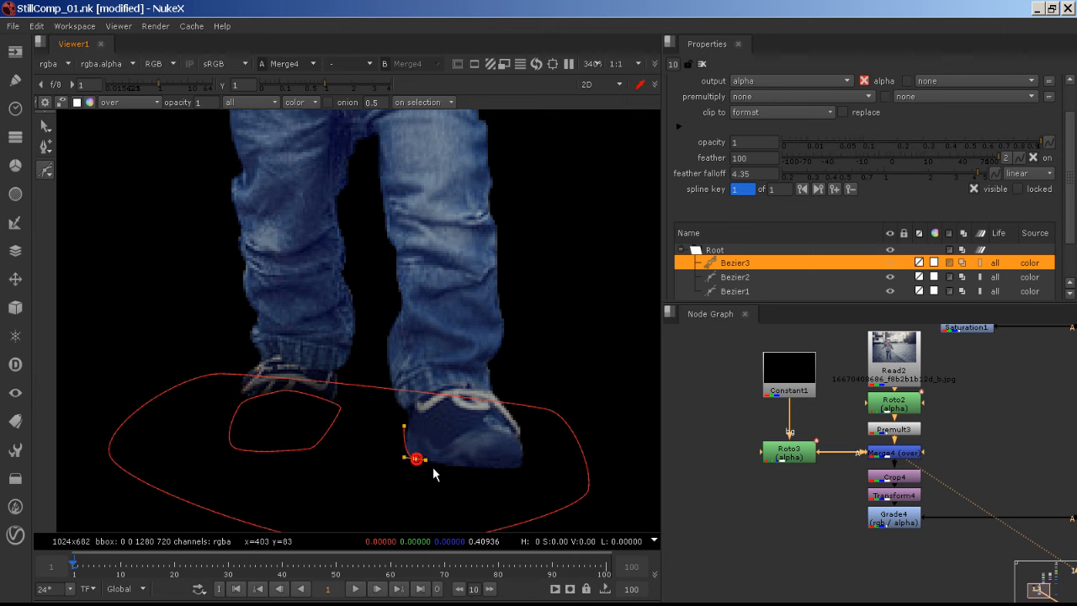
left_click(506, 472)
left_click(522, 446)
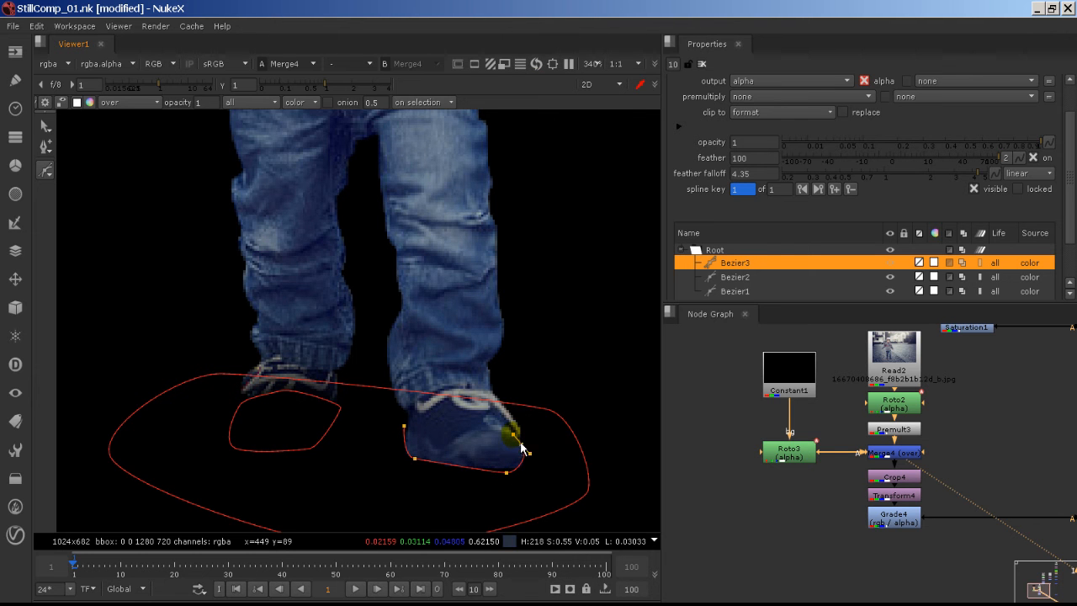
left_click(454, 416)
left_click(405, 430)
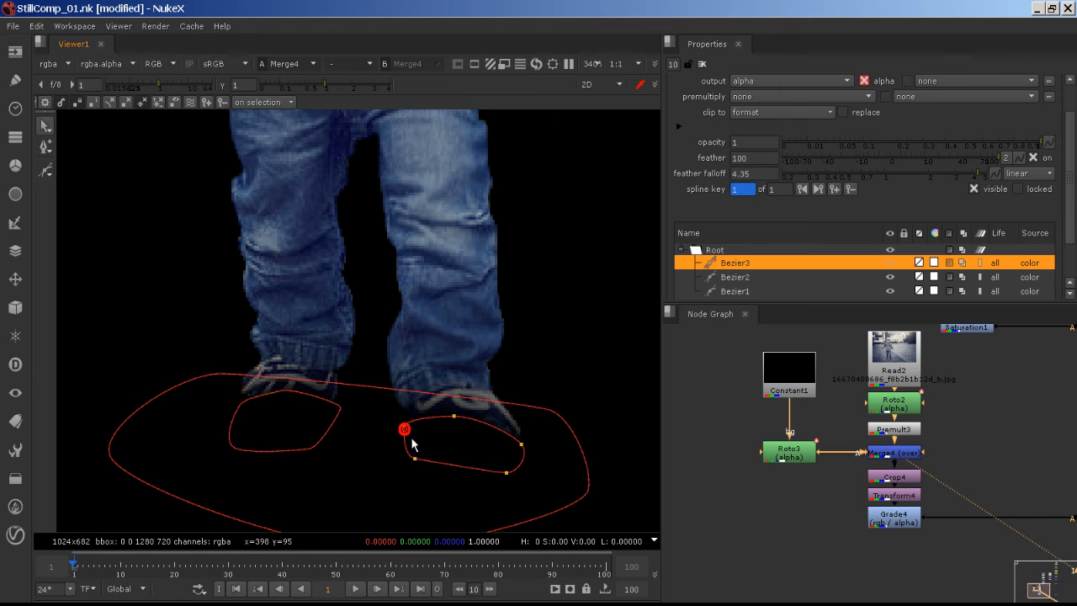
- Reshape the Bezier3 and Bezier2 outlines by moving their points slightly outward around the lower part of each shoe
left_click_drag(416, 461, 414, 467)
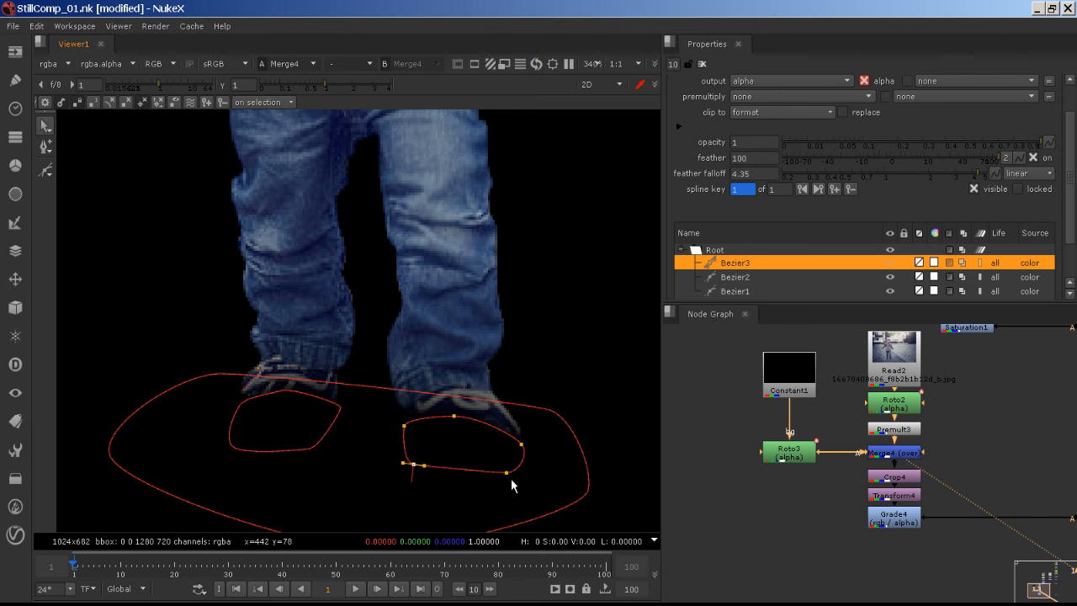
left_click_drag(509, 478, 535, 454)
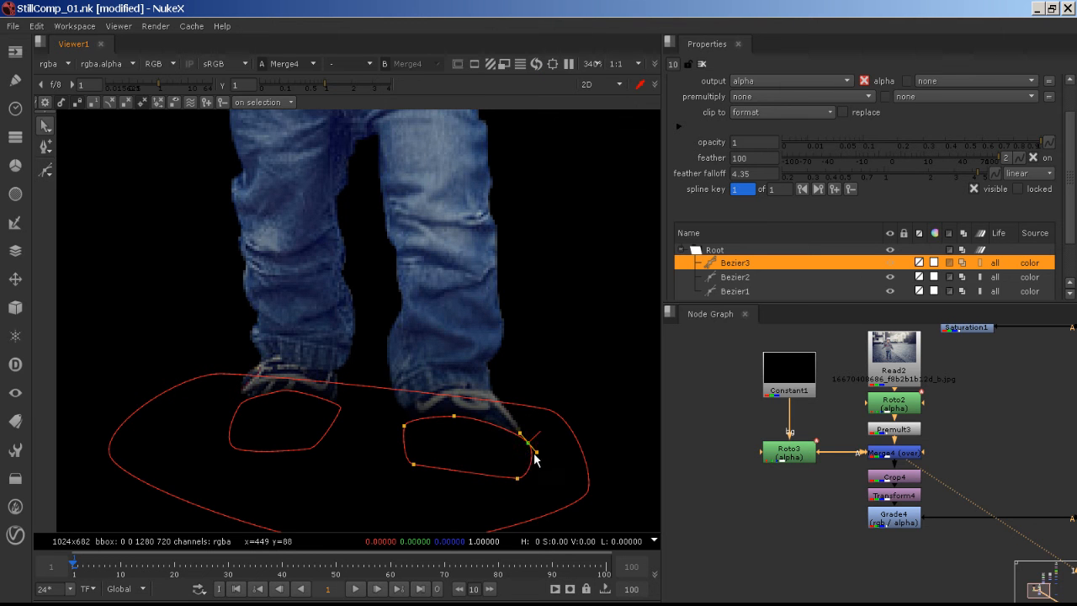
left_click(341, 409)
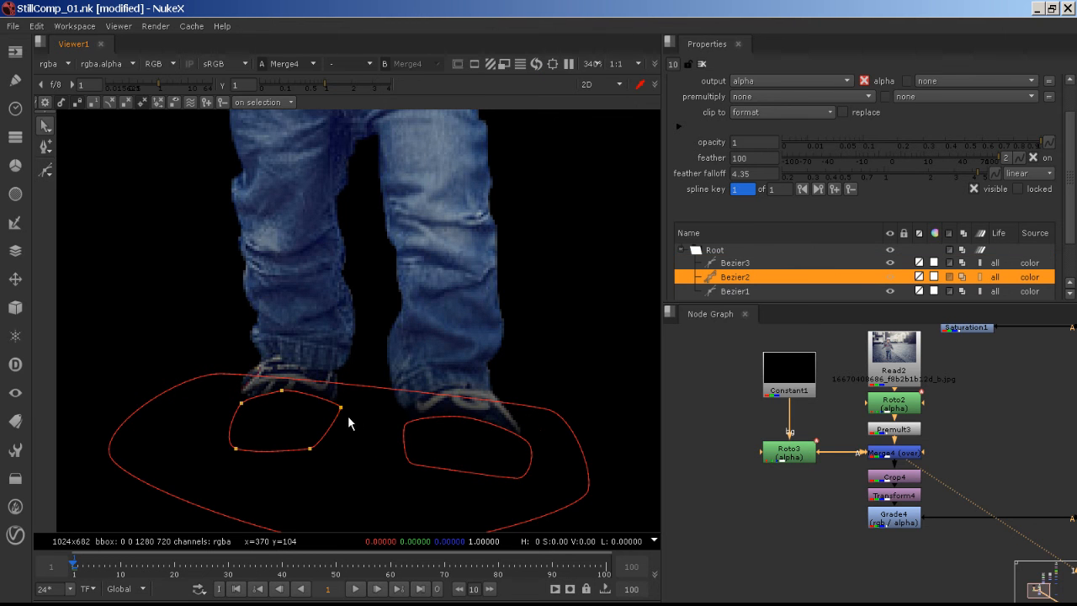
left_click_drag(340, 410, 348, 408)
left_click_drag(318, 453, 327, 463)
left_click(242, 457)
left_click_drag(242, 457, 229, 460)
left_click_drag(249, 409, 286, 394)
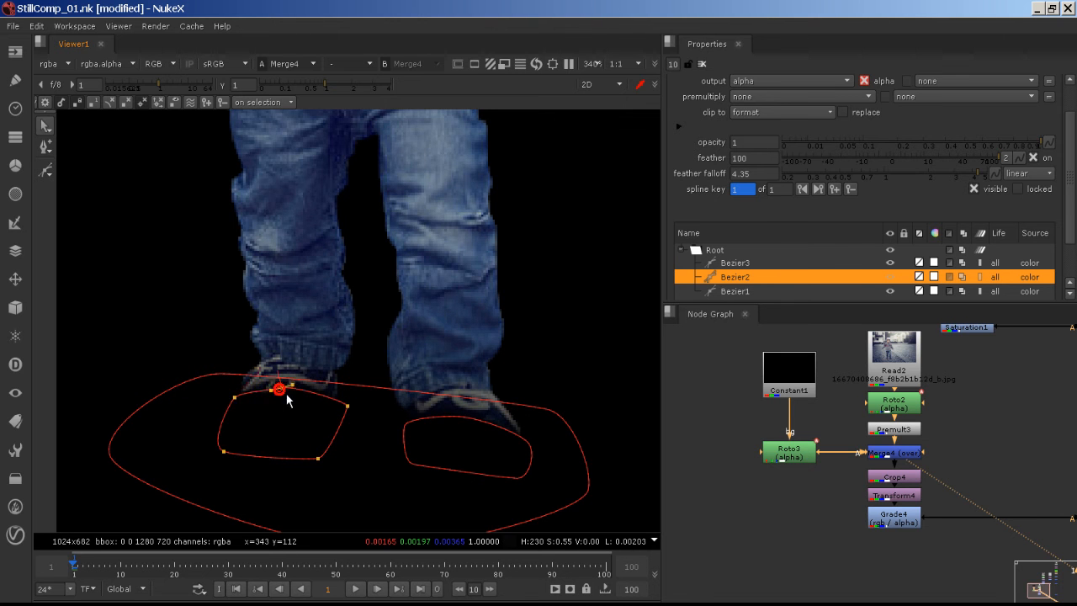
- Compare Merge4's alpha and colour around the shoes, and view the whole frame with the overlay off
key("a")
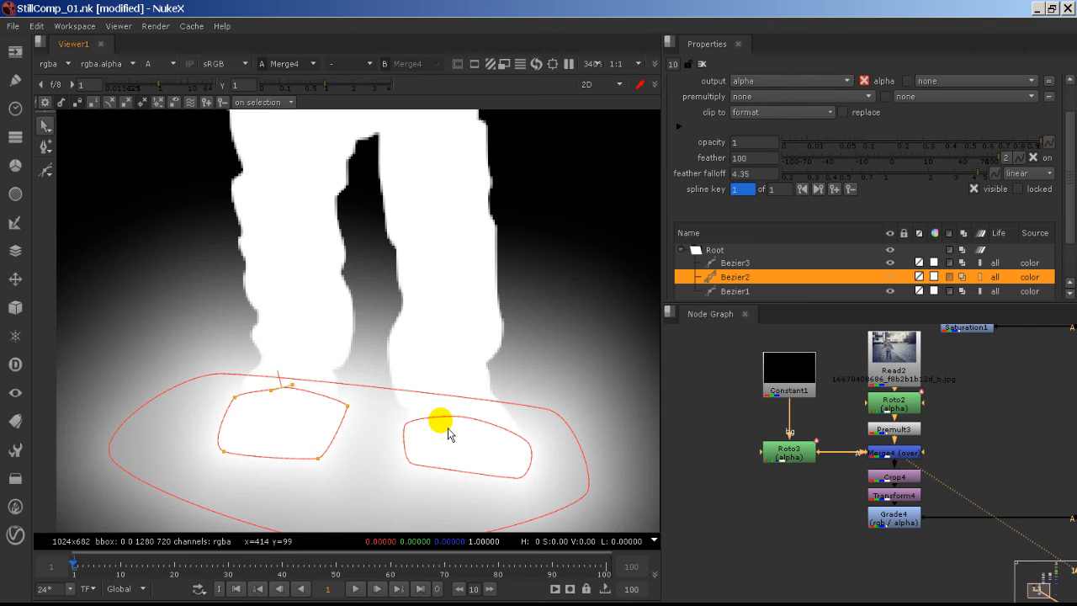
key("a")
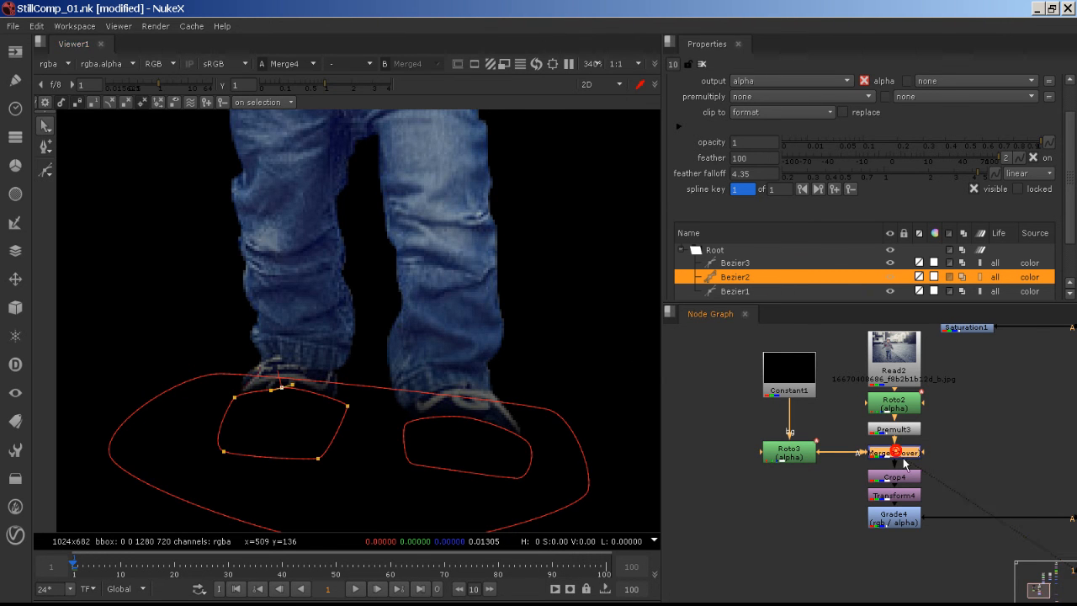
key("a")
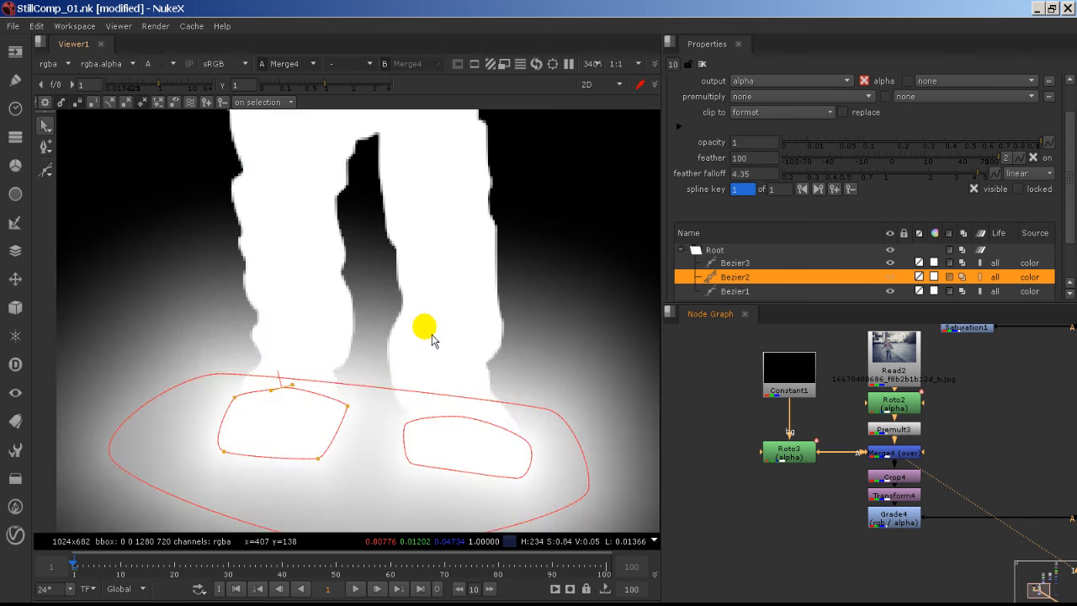
key("a")
key("f")
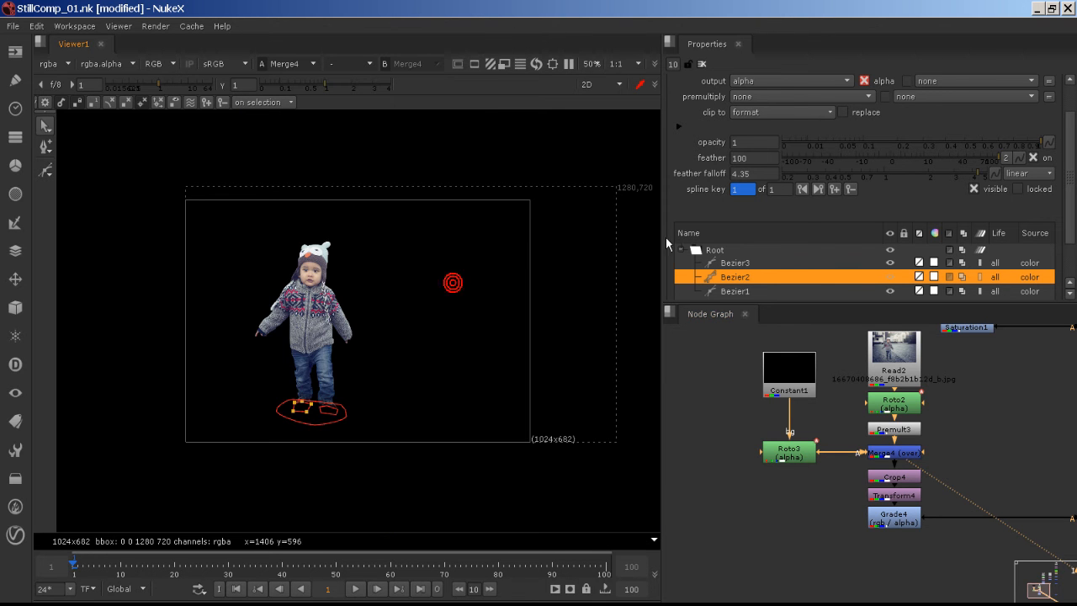
key("o")
- Move Premult3 and its upstream nodes up, and swap Merge4's inputs so Premult3 feeds A and Roto3 feeds B
scroll(811, 466, "up", 6)
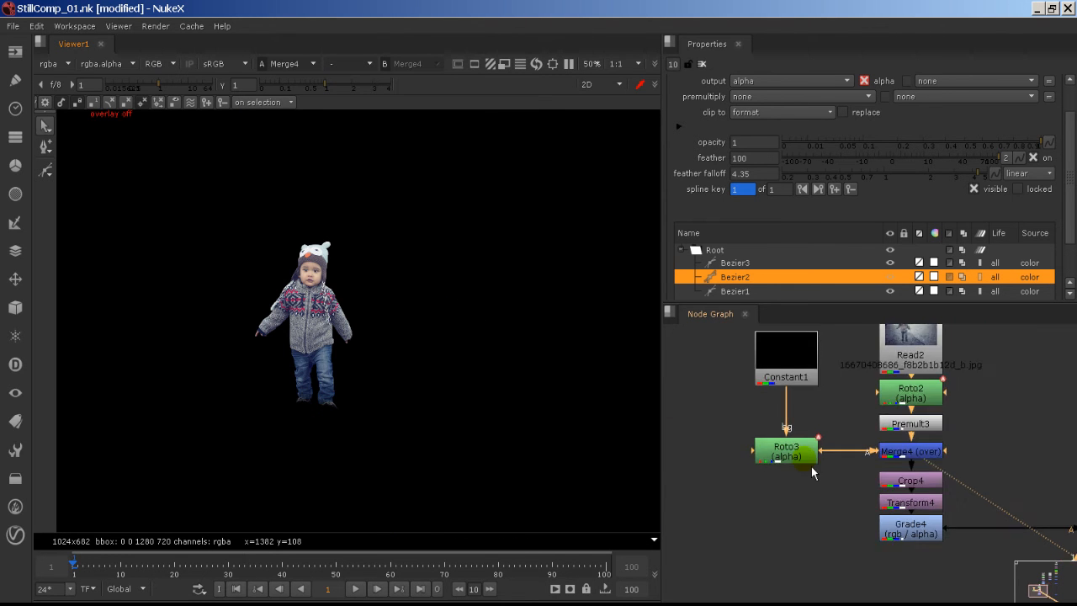
left_click(995, 452)
middle_click_drag(930, 419, 809, 515)
left_click(910, 481, "ctrl")
left_click_drag(910, 481, 912, 409)
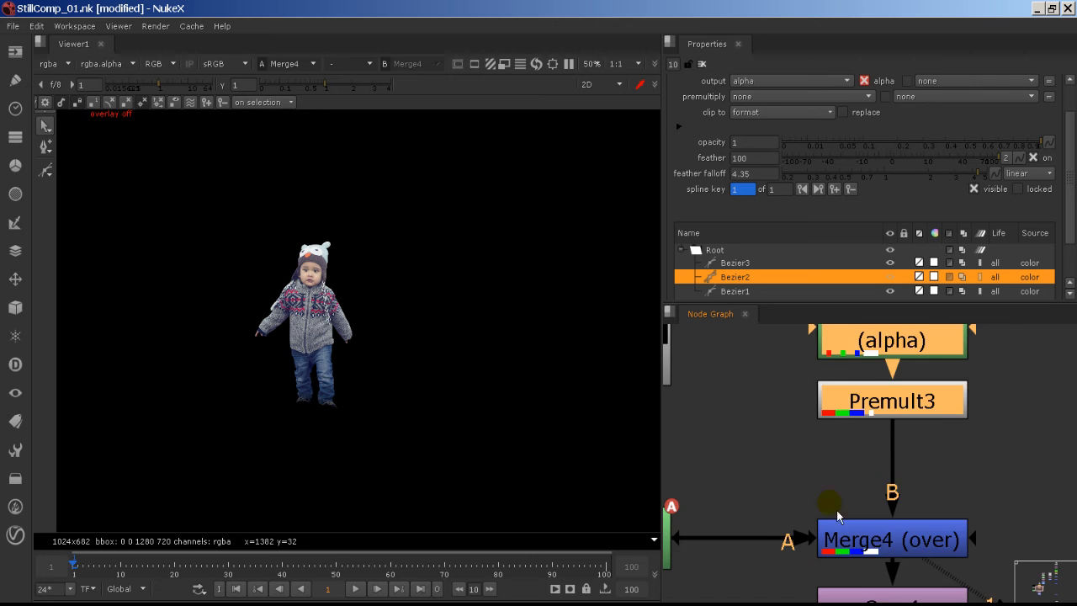
middle_click_drag(836, 509, 930, 456)
left_click(955, 497)
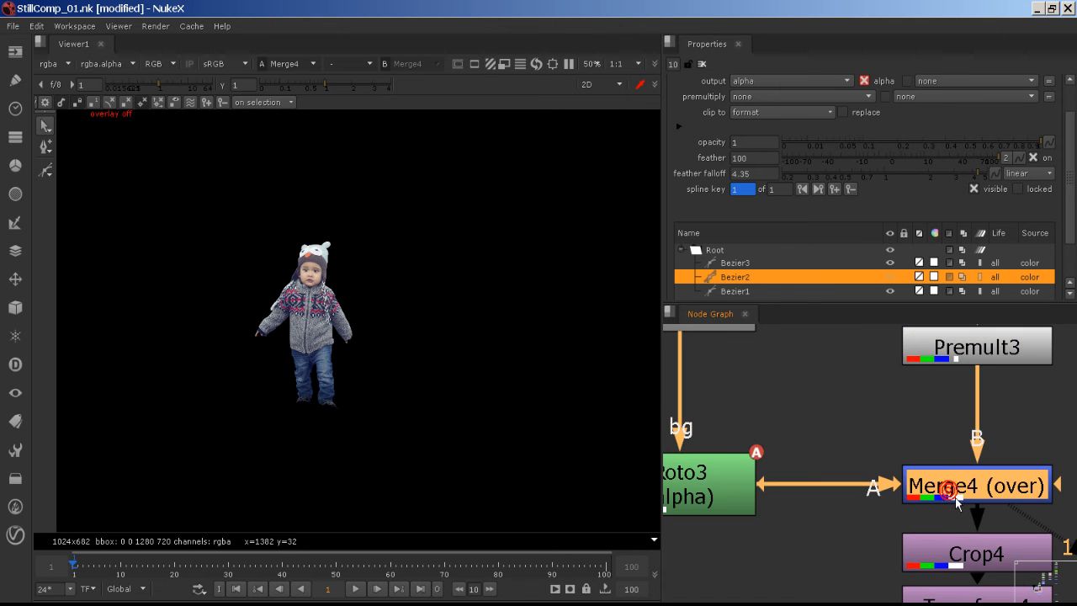
key("shift+x")
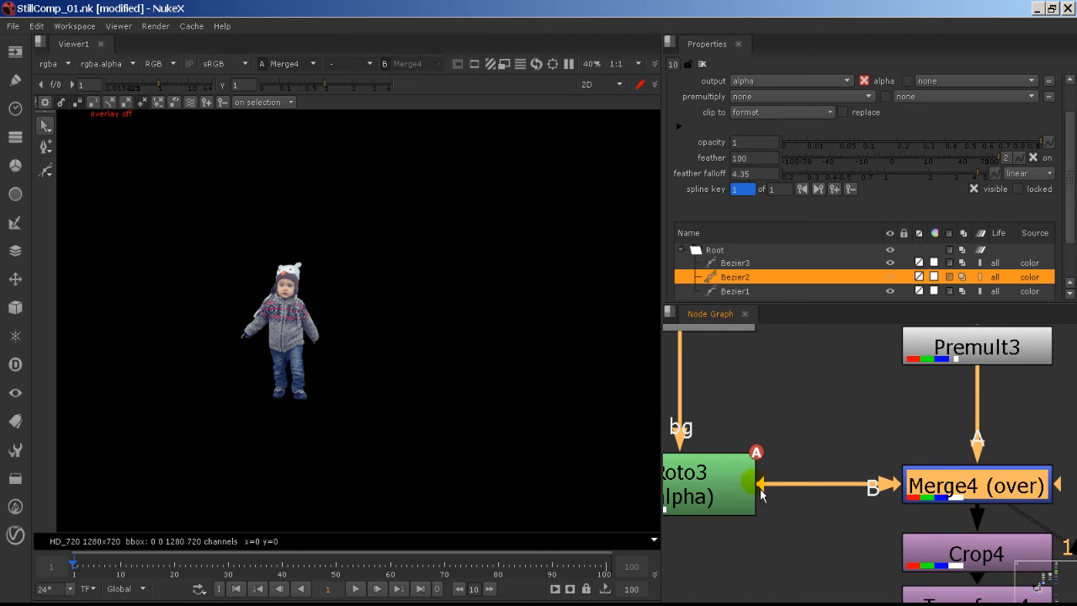
- Check Merge4's alpha channel against its colour image around the boy's shoes and shadow
key("a")
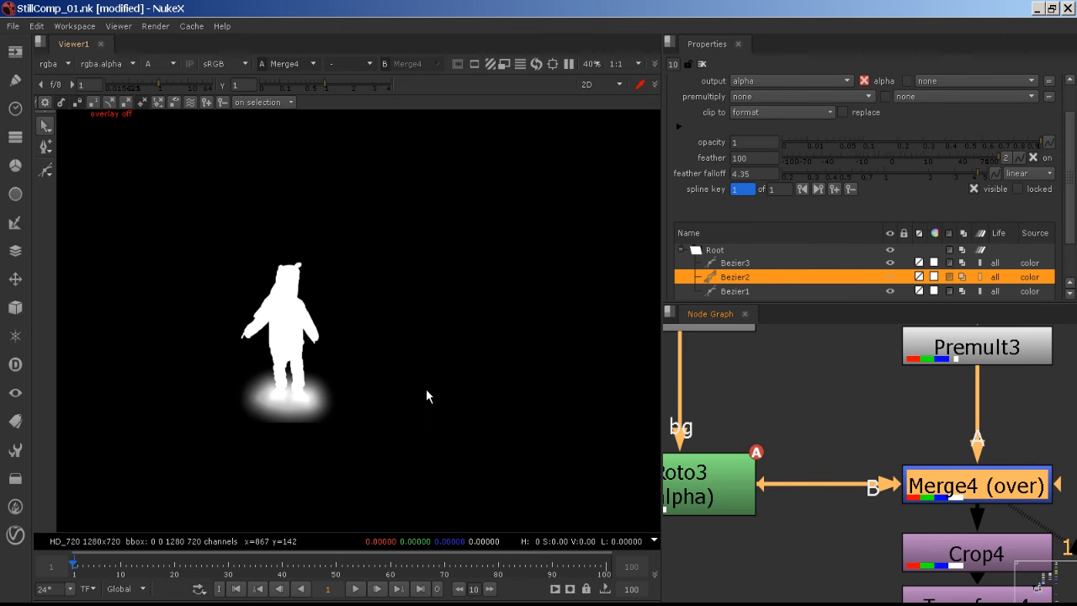
key("a")
key("a")
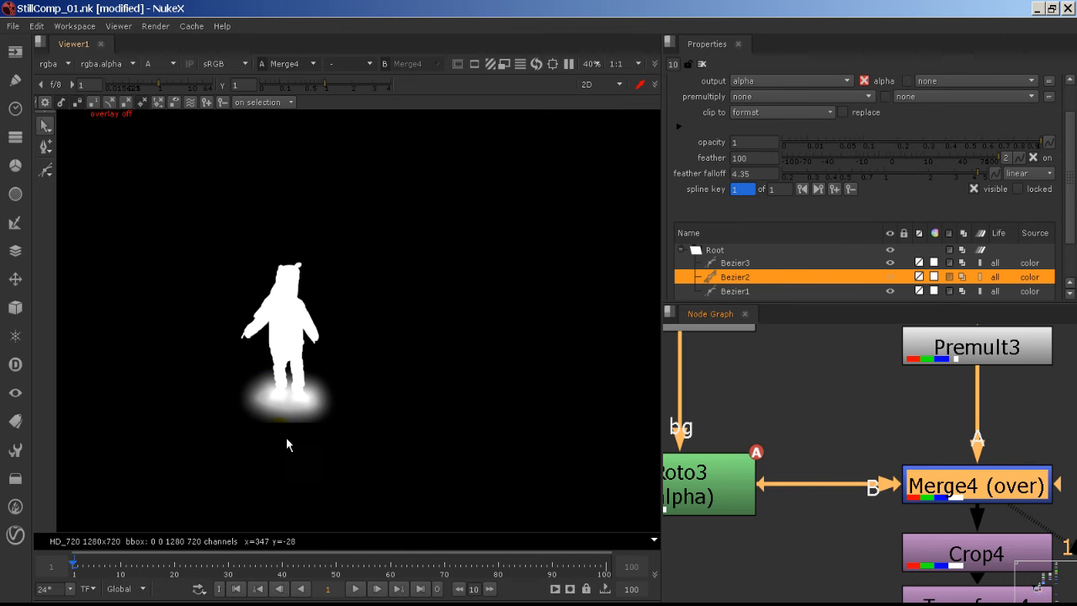
scroll(286, 438, "up", 3)
key("a")
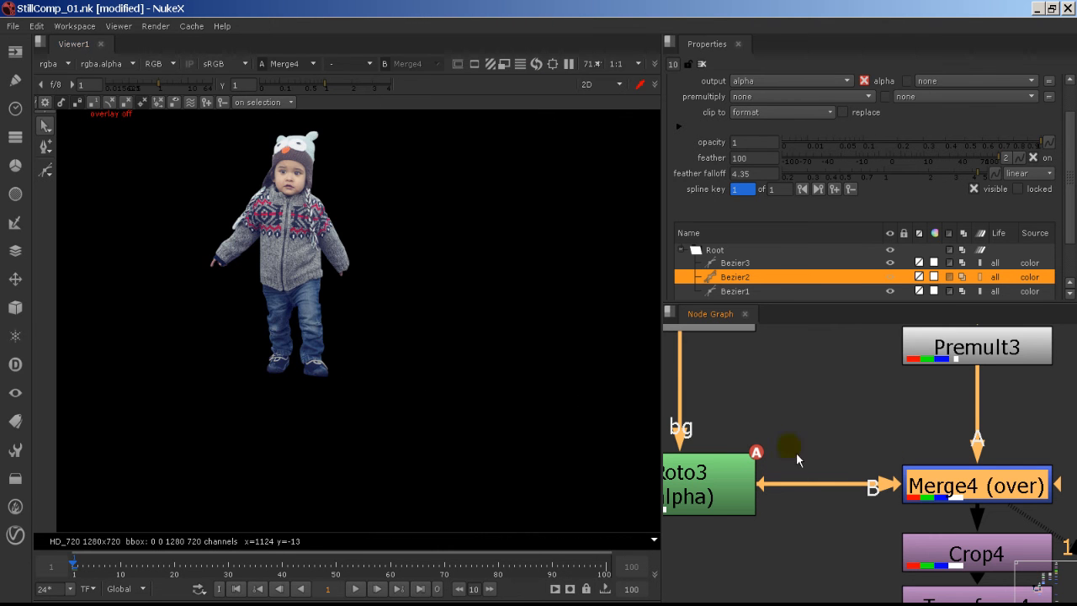
- Swap Merge4's A and B inputs back and forth to compare both orders, ending with Premult3 on A
left_click(972, 496)
key("shift+x")
key("shift+x")
key("shift+x")
key("shift+x")
- View the output of the Grade4 node
scroll(972, 502, "down", 3)
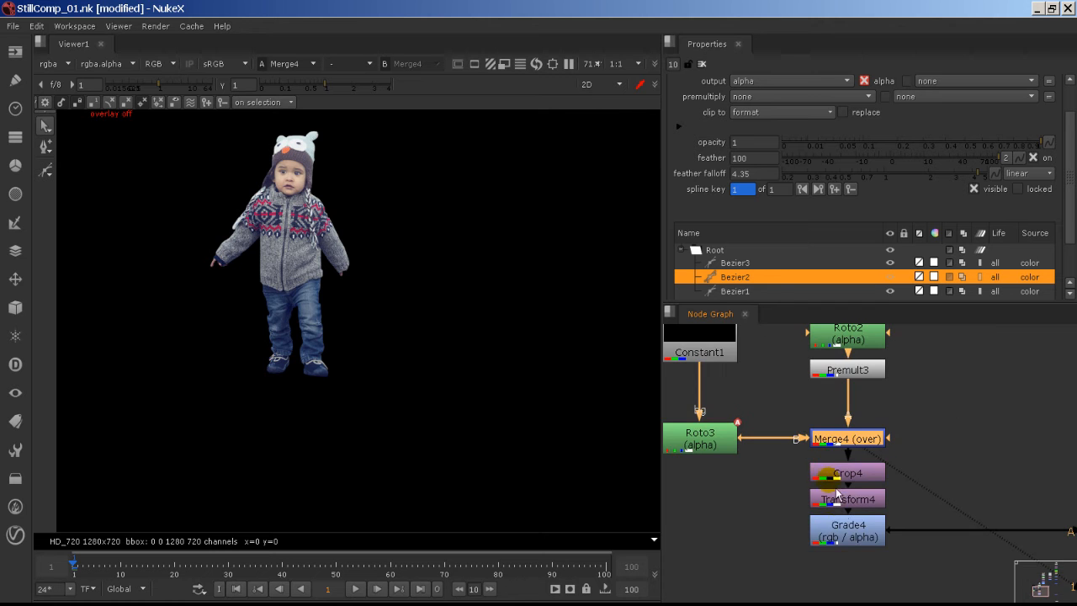
left_click(846, 539)
key("1")
- View the Merge3 composite, framed closely on the boy's shoes and ground shadow
scroll(965, 529, "down", 3)
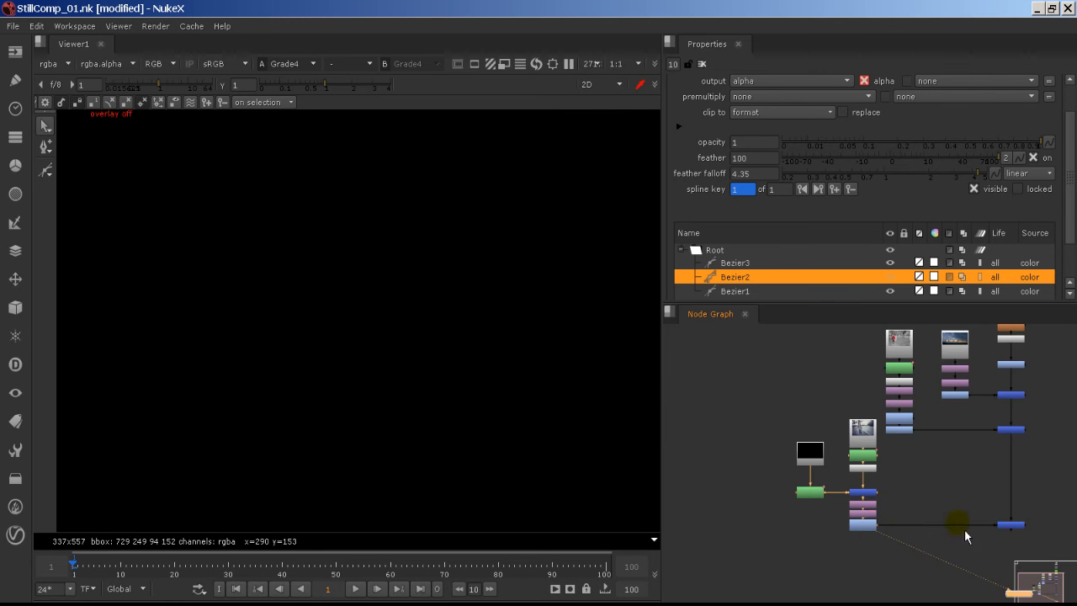
middle_click_drag(965, 529, 913, 524)
left_click(957, 523)
key("1")
scroll(512, 378, "up", 2)
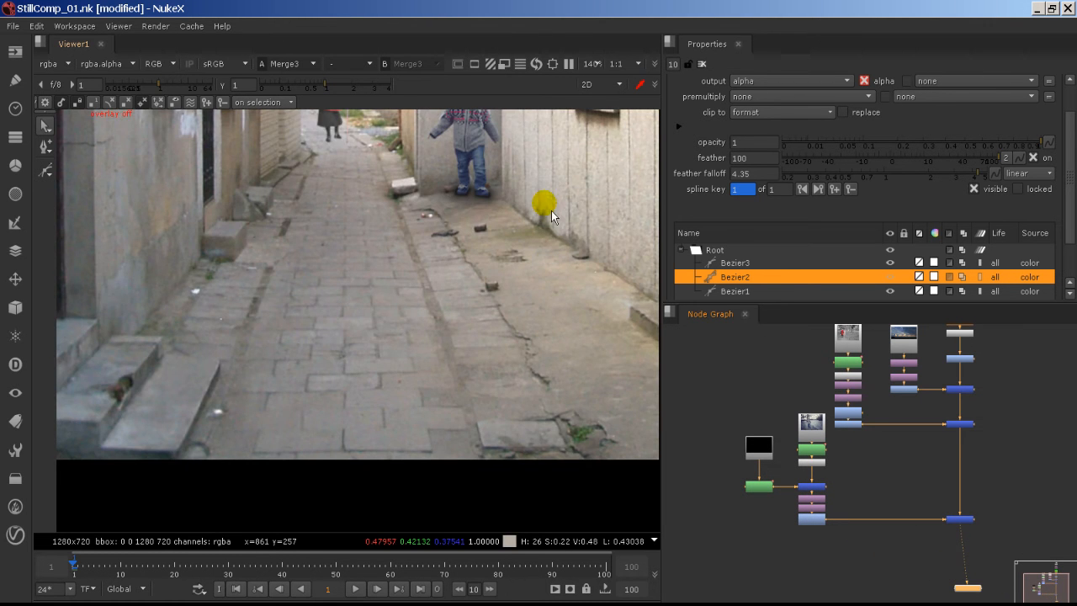
scroll(489, 277, "down", 4)
scroll(494, 244, "up", 6)
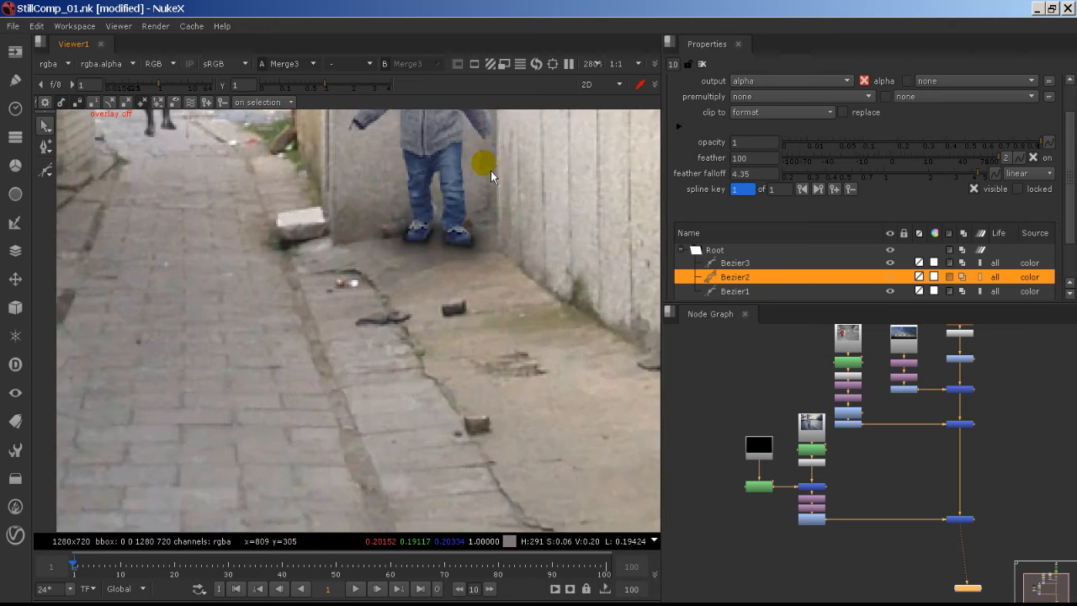
middle_click_drag(491, 171, 469, 278)
scroll(461, 381, "up", 3)
scroll(453, 379, "up", 1)
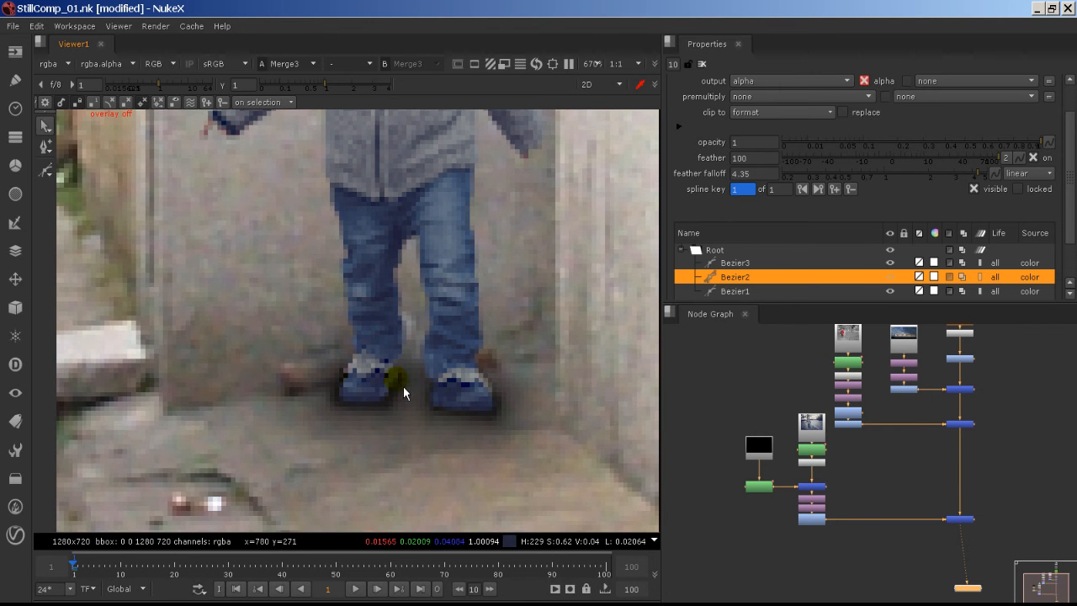
- Set the feather of the Bezier3 and Bezier2 shapes to 46 and their opacity to 0.77
left_click(739, 263)
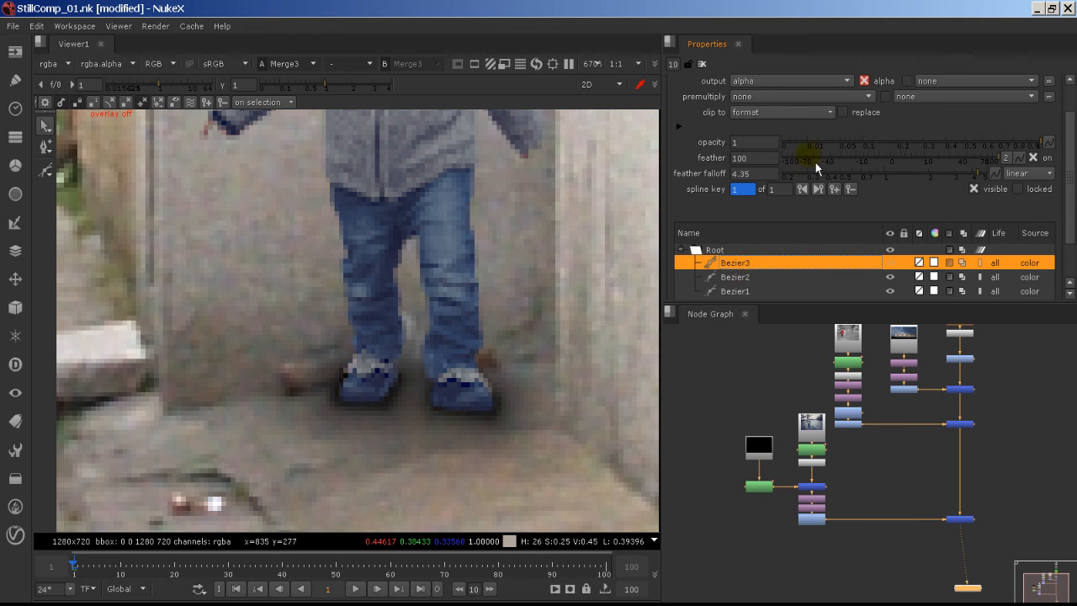
left_click(762, 279, "shift")
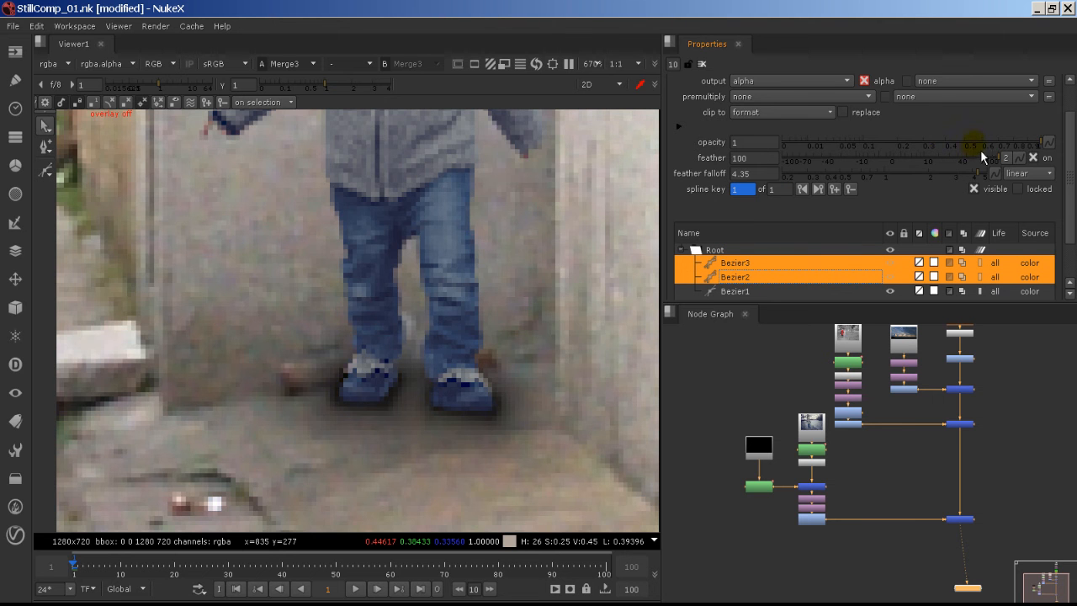
left_click_drag(982, 155, 1008, 141)
scroll(581, 287, "down", 5)
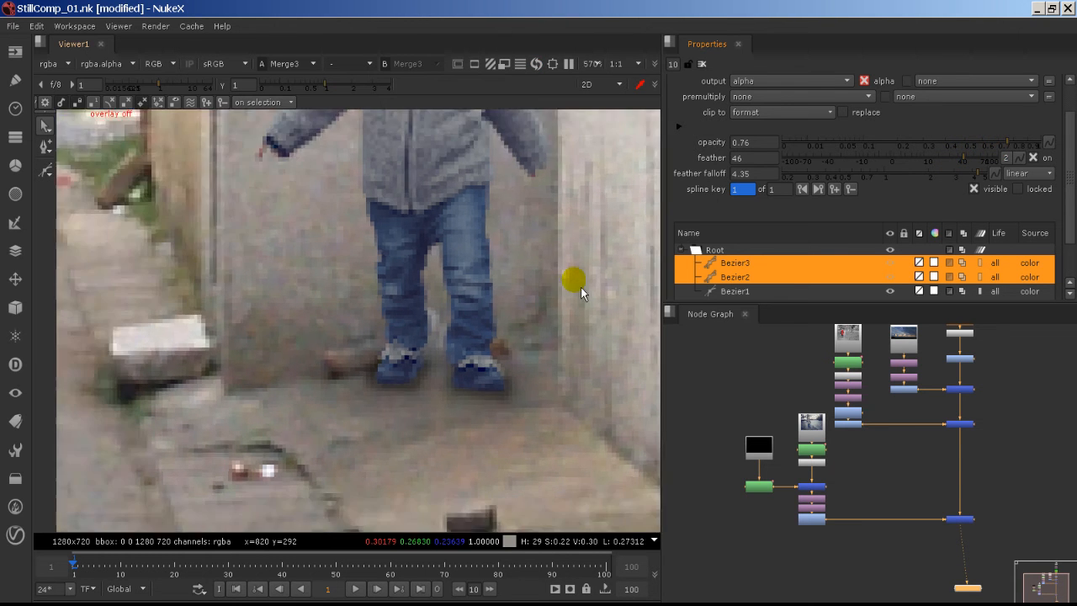
scroll(561, 283, "down", 2)
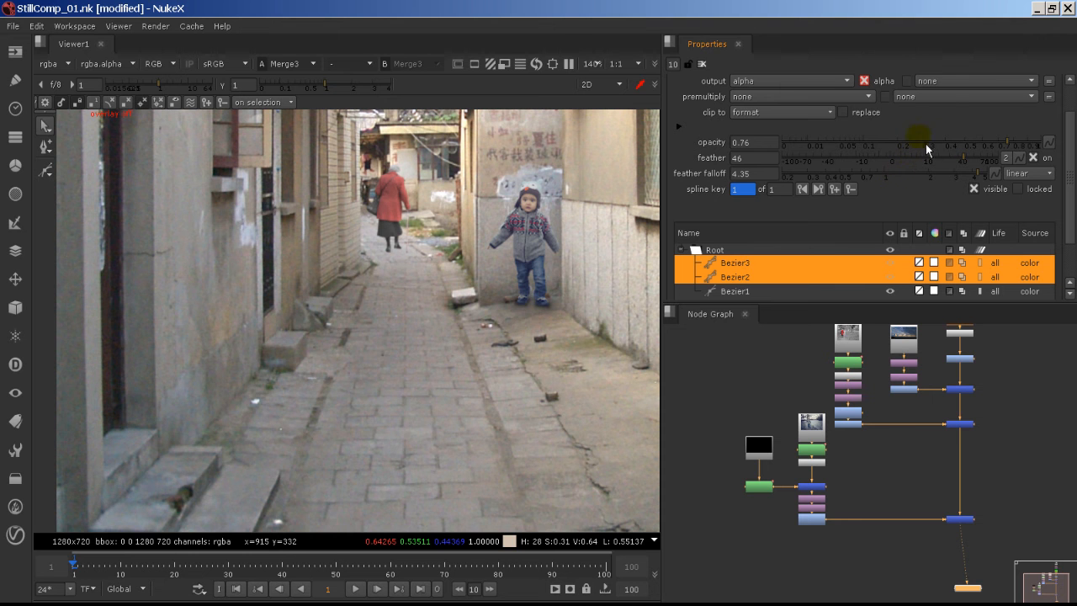
left_click(1024, 146)
left_click(1017, 145)
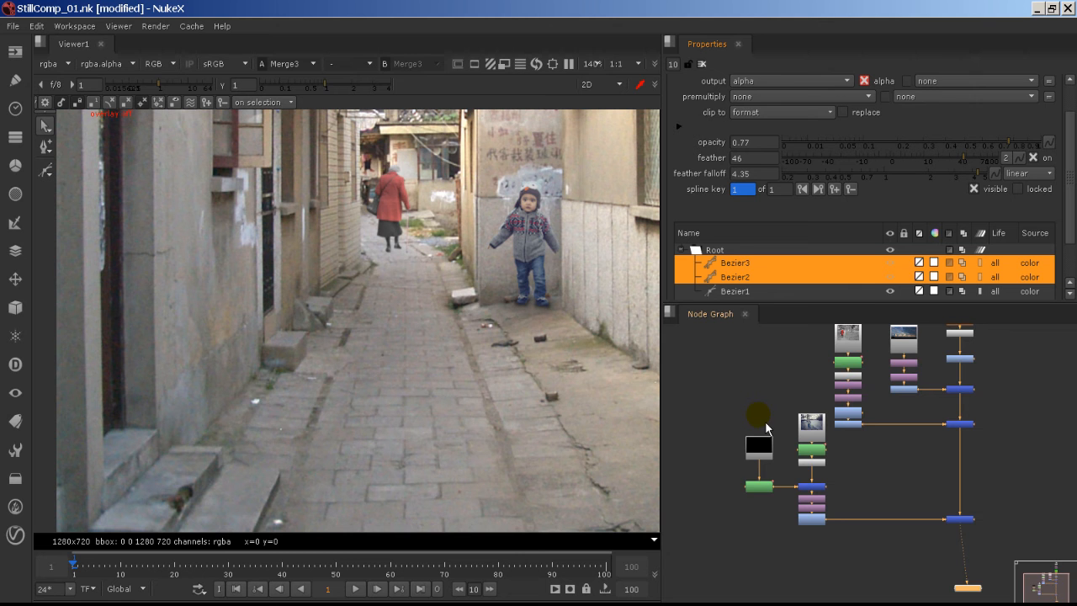
- Line Merge4 up level with Roto3 and compare the composite with Merge4 disabled and re-enabled
scroll(765, 421, "up", 4)
left_click(892, 442)
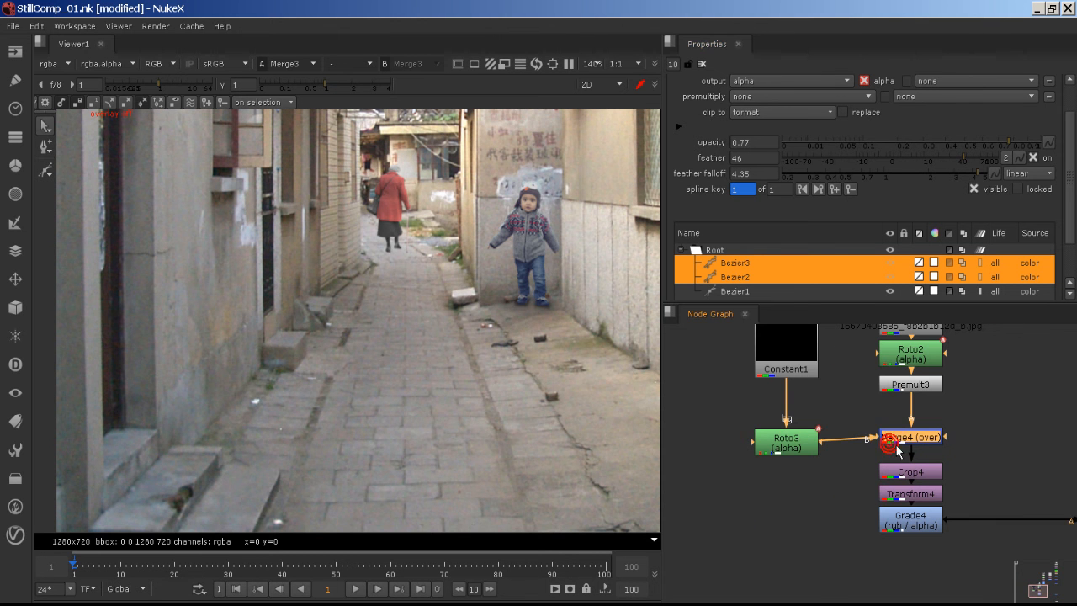
left_click_drag(897, 449, 899, 455)
key("d")
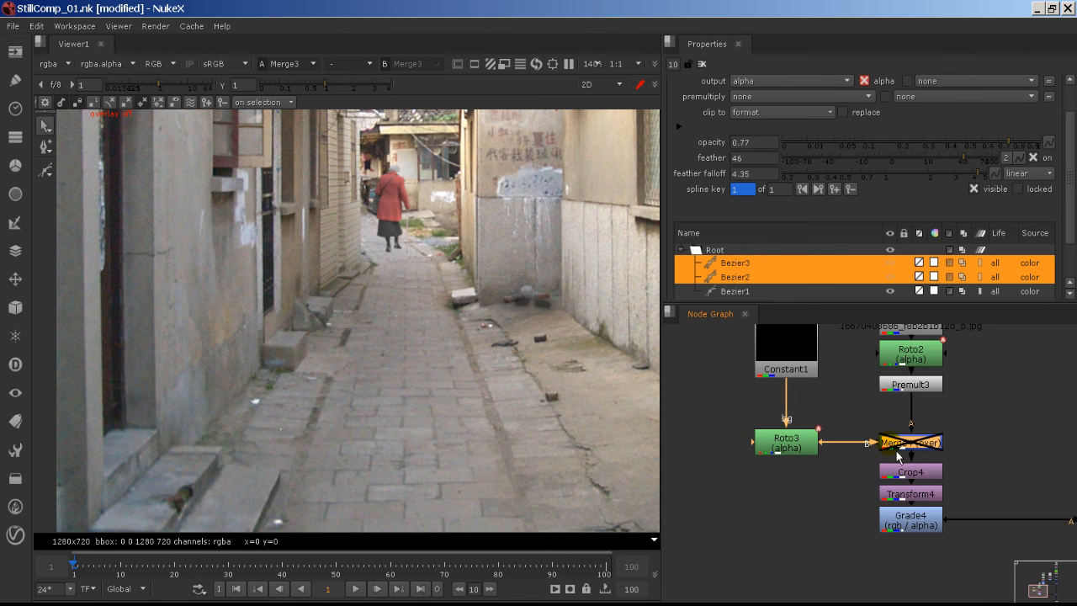
key("d")
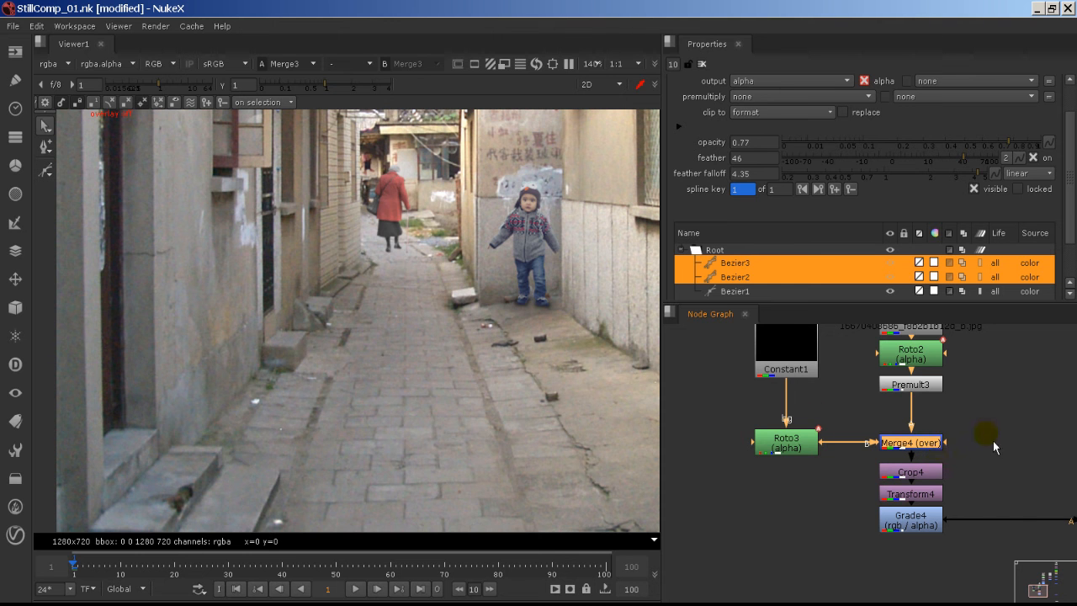
- Toggle Roto3 off and on repeatedly to compare the alley composite with and without the shadow, leaving it enabled
middle_click_drag(994, 447, 900, 453)
left_click(711, 459)
key("d")
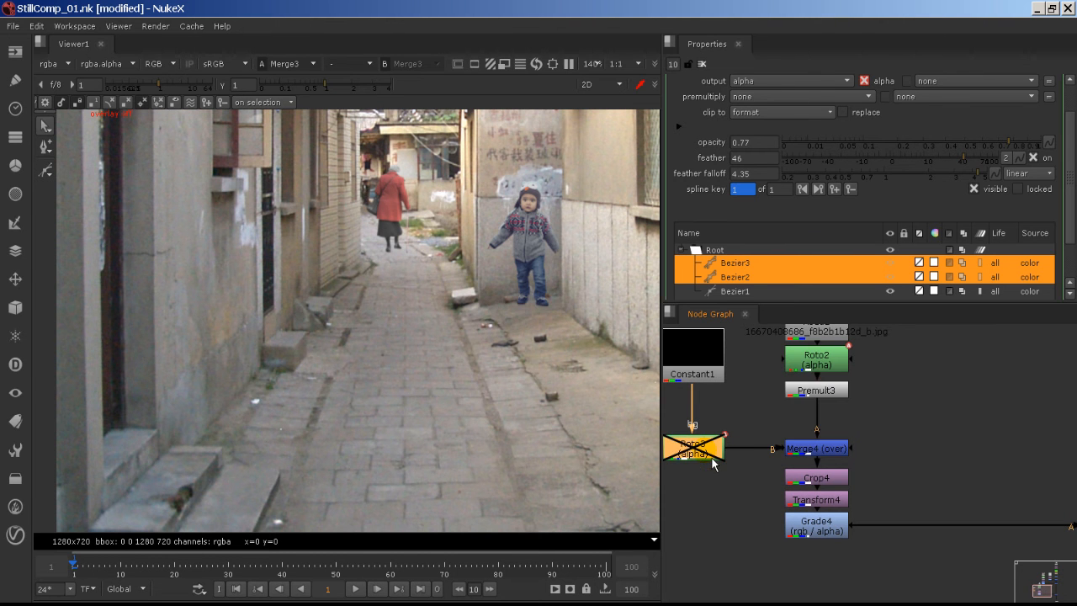
key("d")
key("d")
key("d")
key("d")
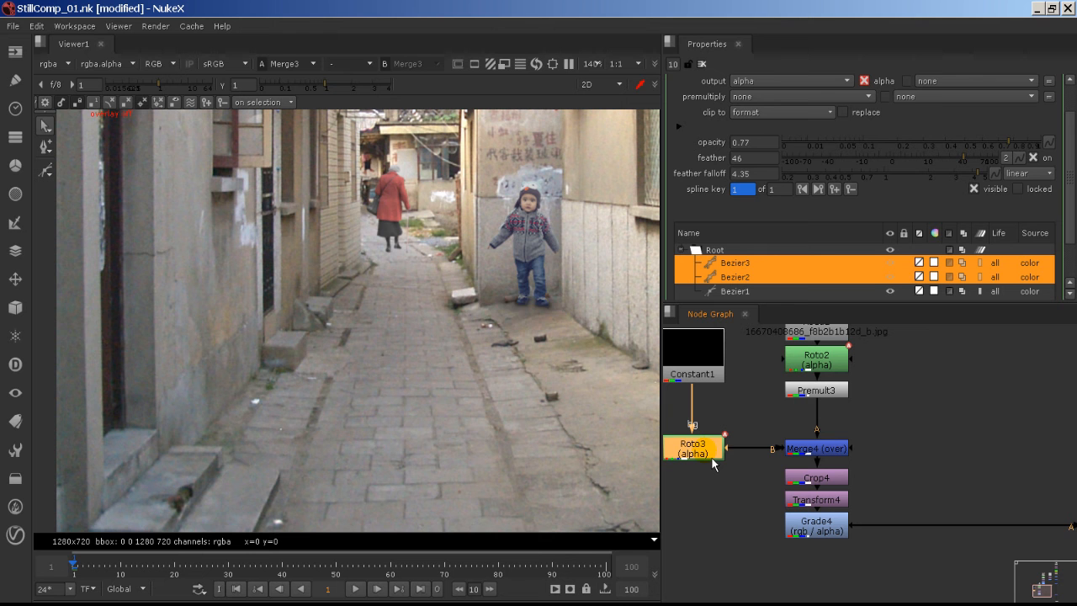
key("d")
key("d")
key("d")
key("d")
key("d")
key("d")
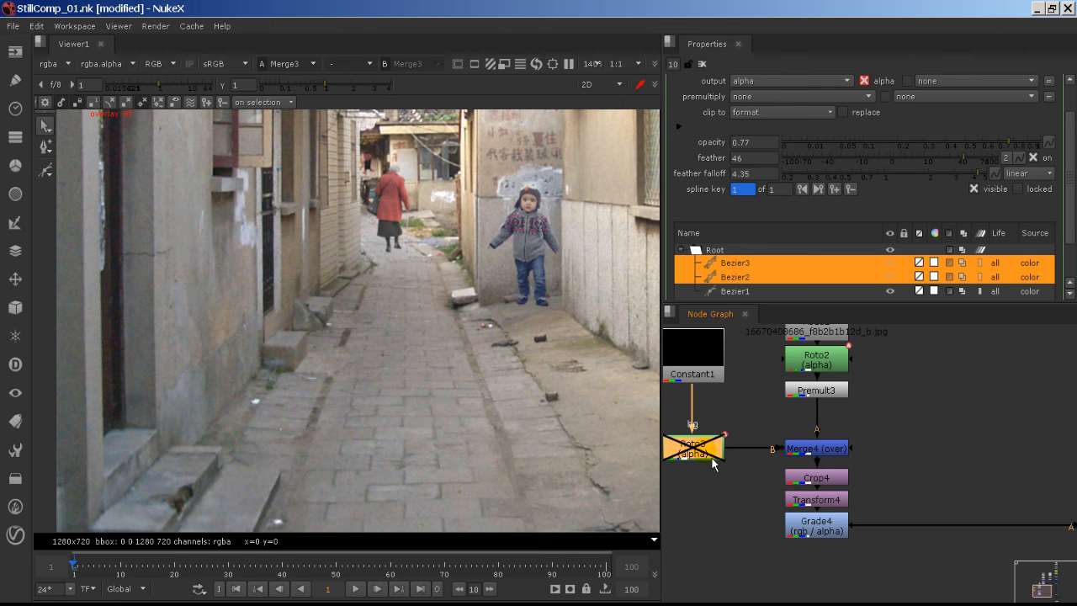
key("d")
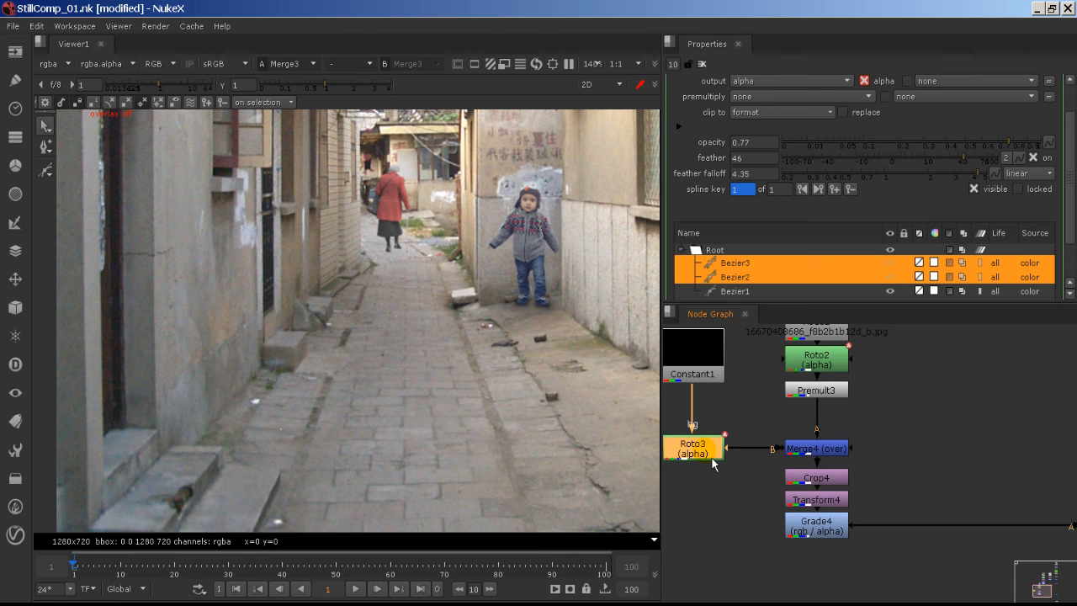
key("d")
key("d")
- Examine the complete node tree, from the Read branches to their merges, in the maximised Node Graph
middle_click_drag(835, 431, 767, 527)
middle_click_drag(796, 396, 695, 527)
middle_click_drag(749, 453, 757, 339)
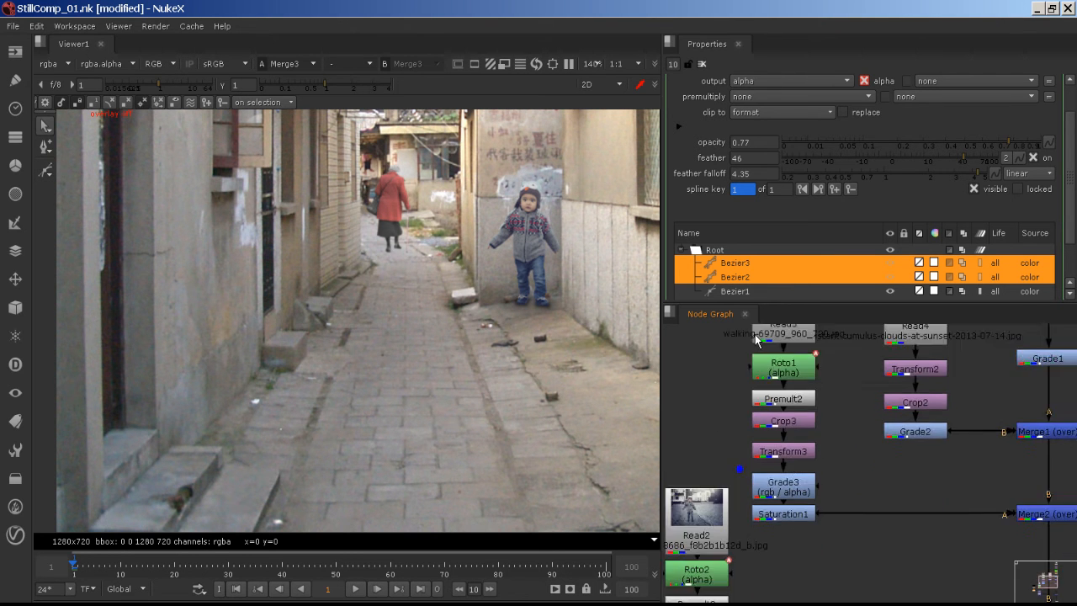
middle_click_drag(747, 486, 777, 373)
scroll(778, 379, "down", 3)
key("space")
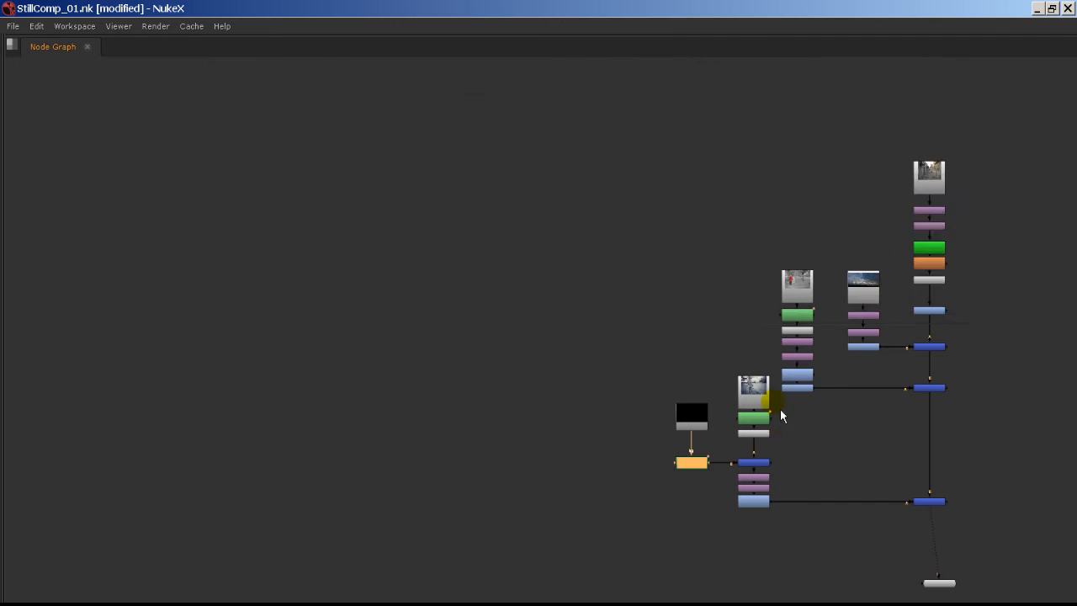
scroll(780, 409, "up", 3)
middle_click_drag(785, 413, 598, 442)
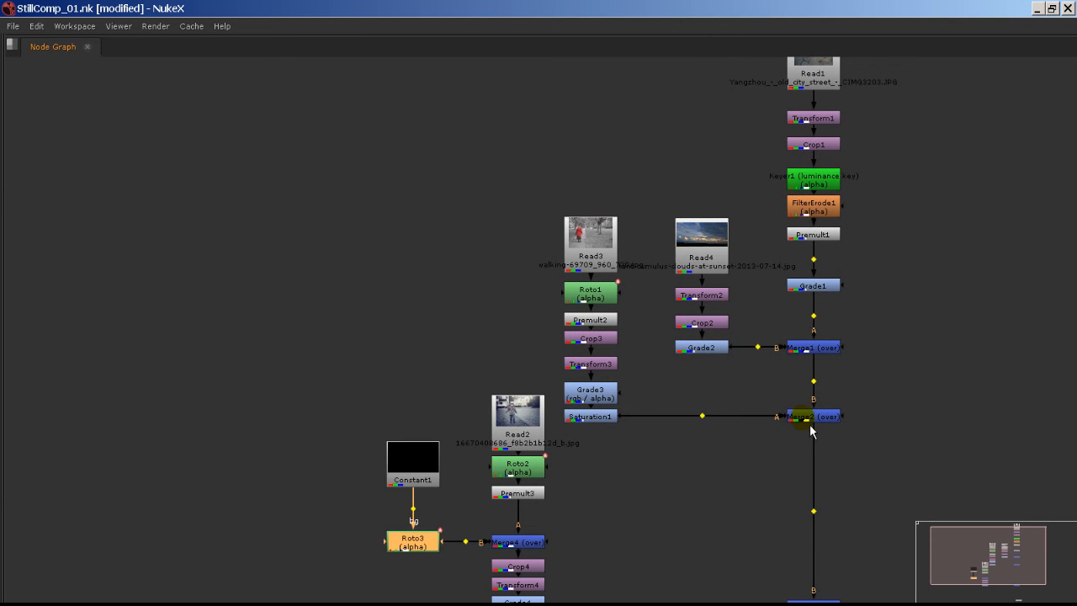
- Move Merge2 and all its upstream branches up in the node tree, away from the Read2 branch
left_click_drag(809, 425, 810, 289, "ctrl")
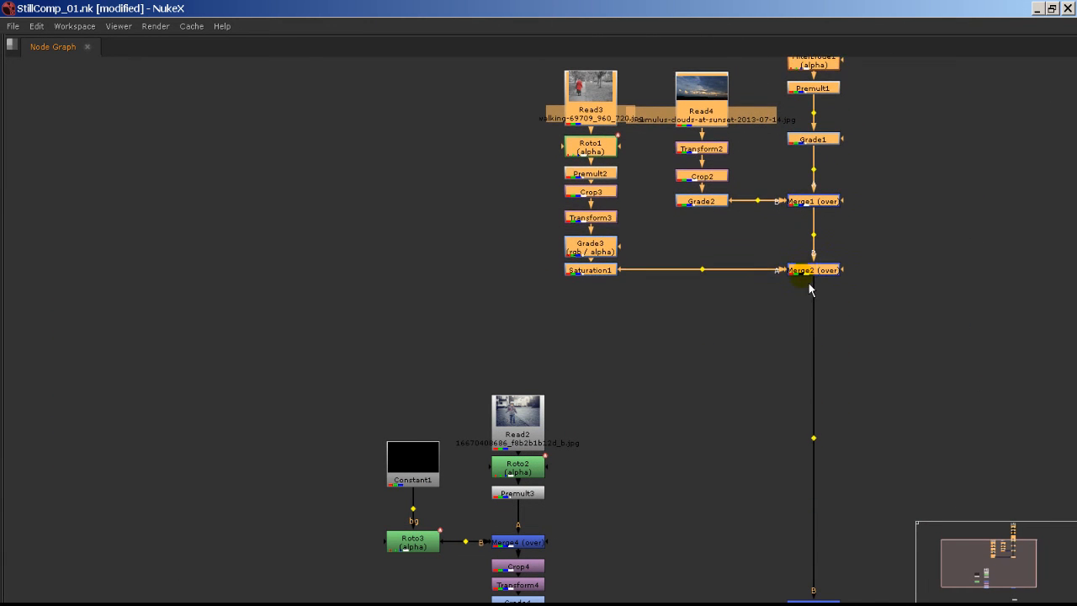
left_click(745, 308)
middle_click_drag(717, 327, 680, 493)
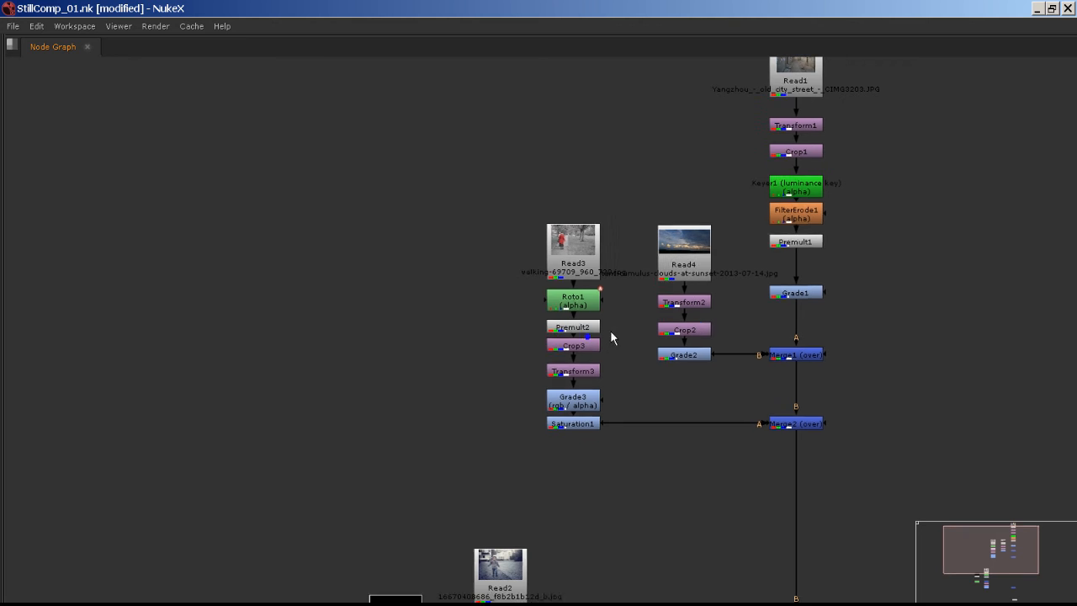
- Move Premult2 with its upstream Roto1 and Read3 up to open a gap above Crop3
middle_click_drag(612, 337, 700, 236)
left_click(693, 227, "ctrl")
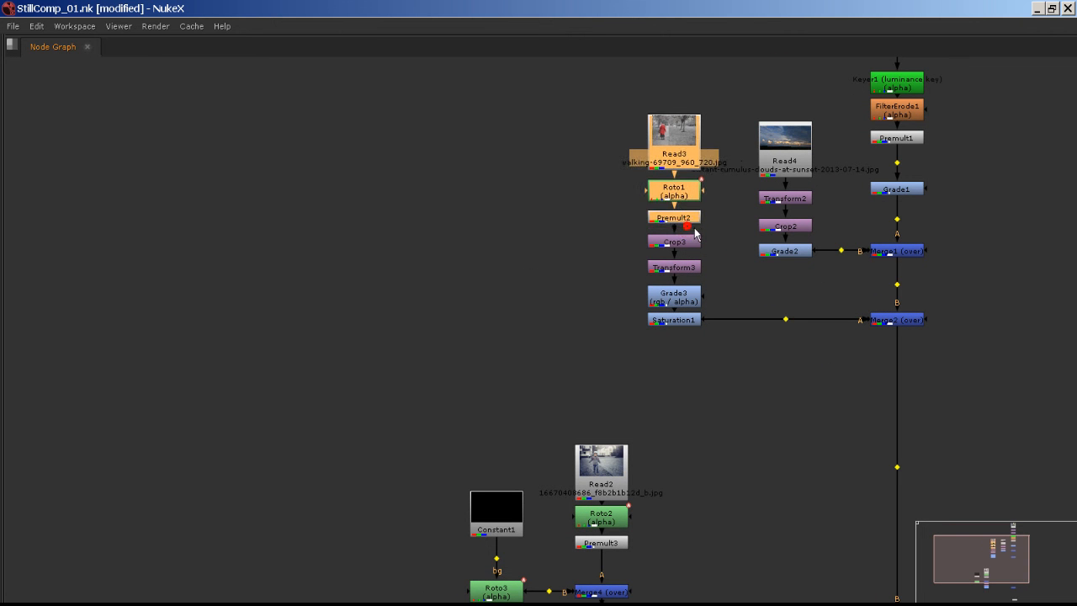
left_click_drag(695, 233, 690, 176, "ctrl")
middle_click_drag(691, 176, 569, 388)
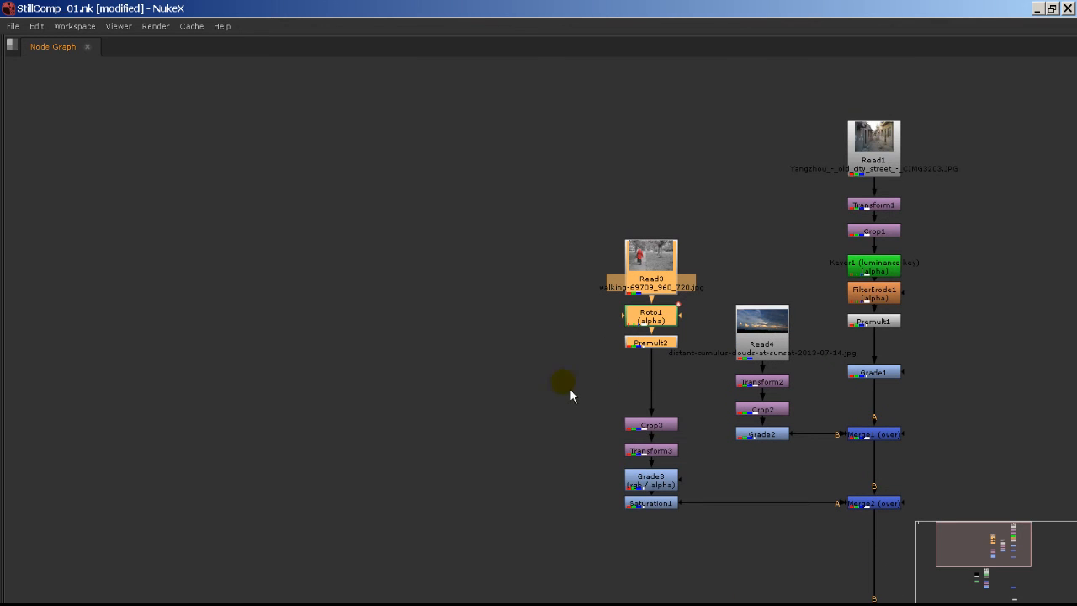
- Add a Constant node beside the Read3 branch and attach a new Roto node beneath it
key("space")
mouse_move(724, 429)
middle_mouse_down()
mouse_move(754, 546)
mouse_move(800, 593)
middle_mouse_up()
middle_click_drag(724, 480, 901, 439)
left_click(802, 437)
key("Tab")
type("consta")
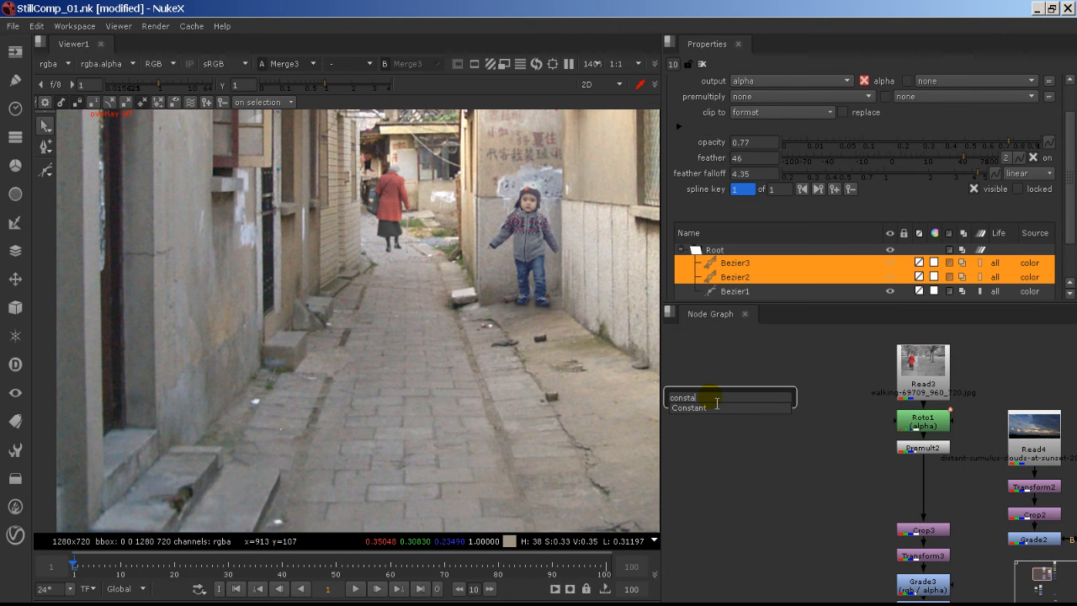
key("Return")
key("Tab")
type("roto")
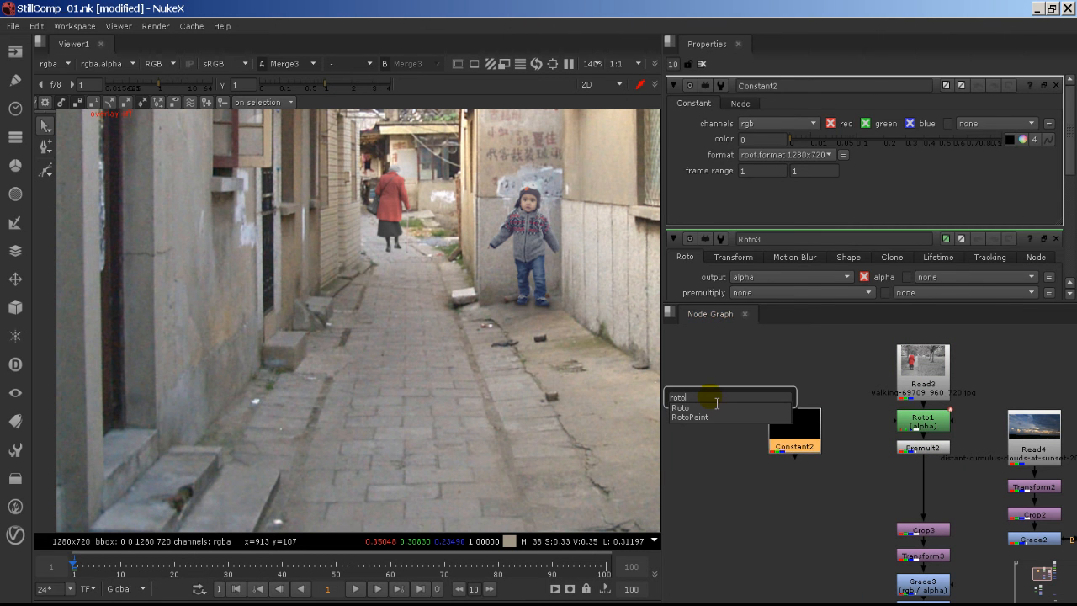
key("Return")
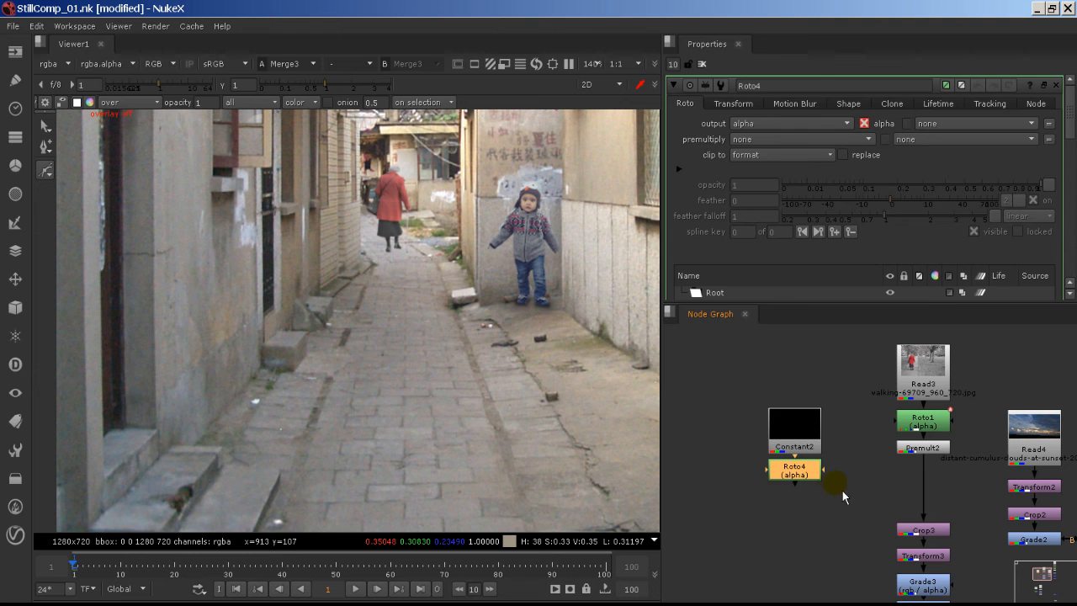
- Insert a Merge between Premult2 and Crop3, with Roto4 as input B and Premult2 as input A
key("m")
left_click_drag(883, 471, 938, 484)
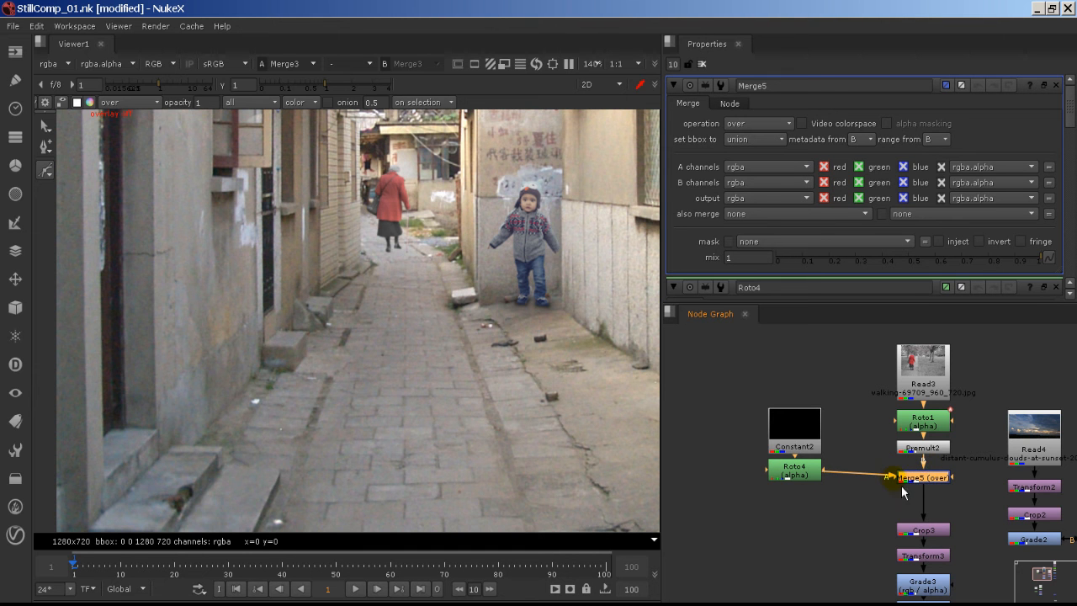
key("shift+x")
left_click(804, 476)
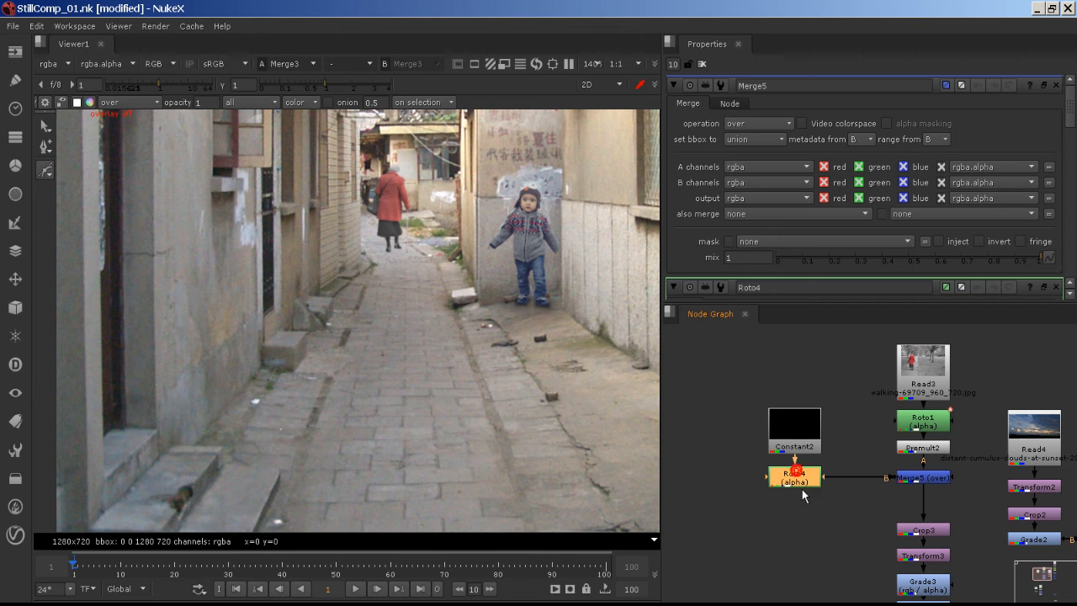
- View Merge5 and draw a closed four-point Bezier around the sole of the woman's planted shoe
left_click(918, 478)
key("1")
middle_click_drag(479, 411, 703, 395)
middle_click_drag(464, 390, 707, 367)
scroll(588, 402, "up", 5)
scroll(462, 424, "up", 3)
middle_click_drag(459, 421, 602, 407)
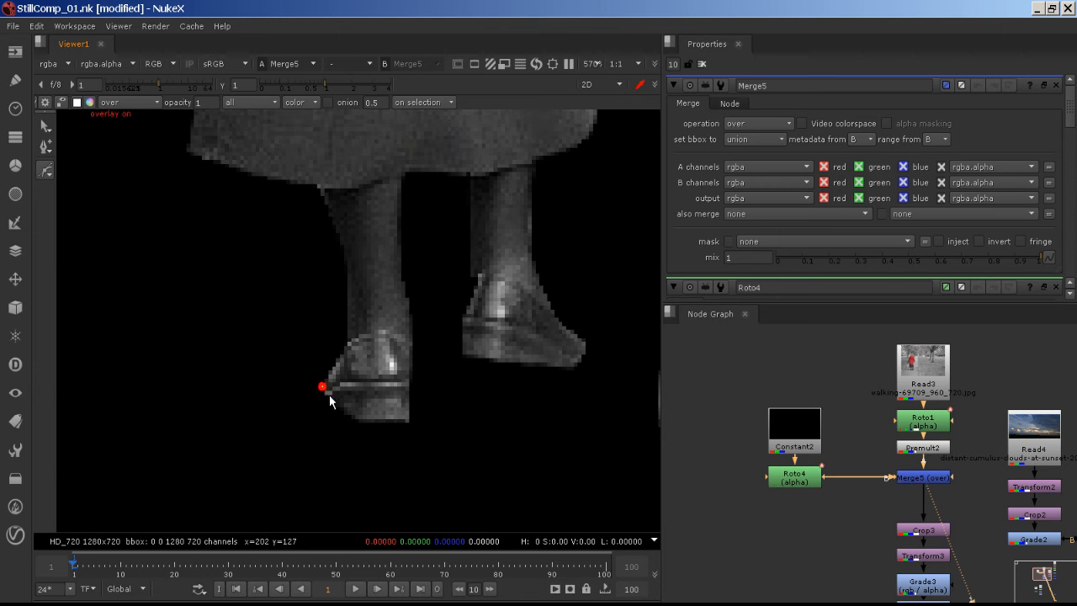
left_click(351, 419)
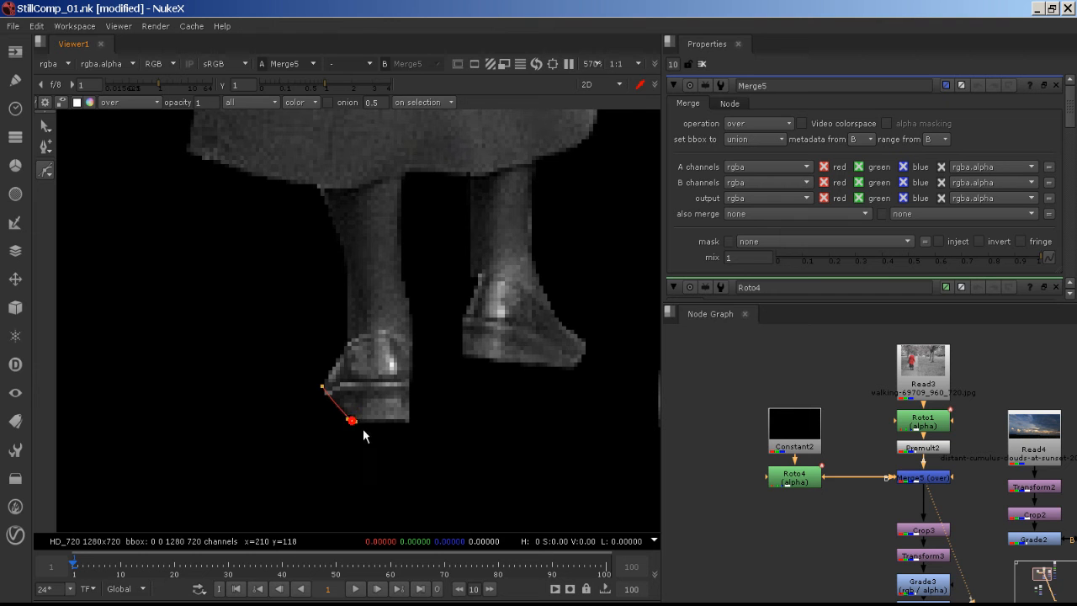
left_click(412, 420)
left_click(390, 383)
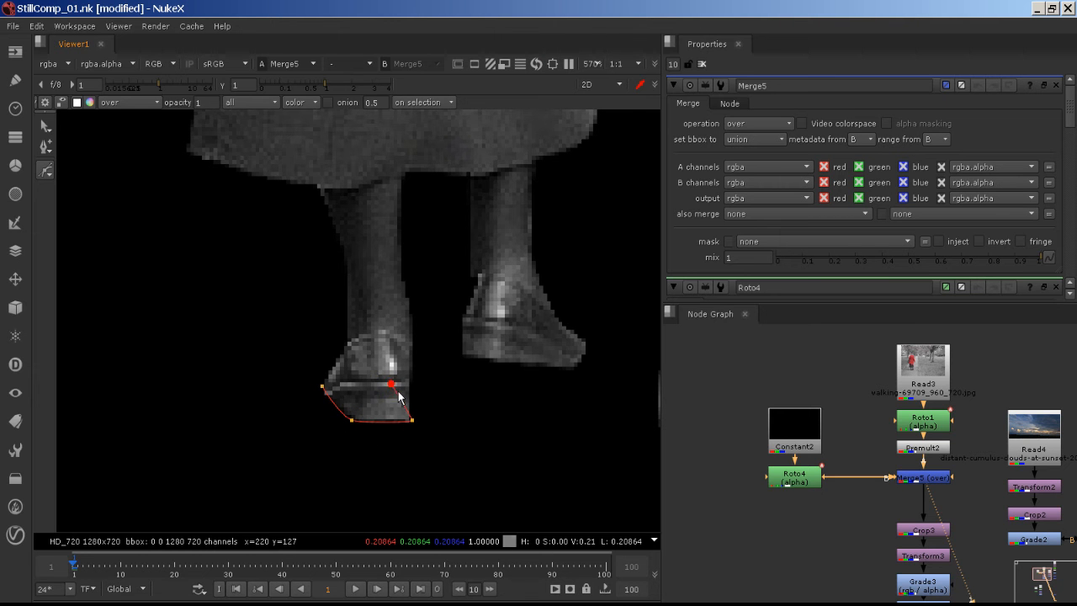
left_click(323, 388)
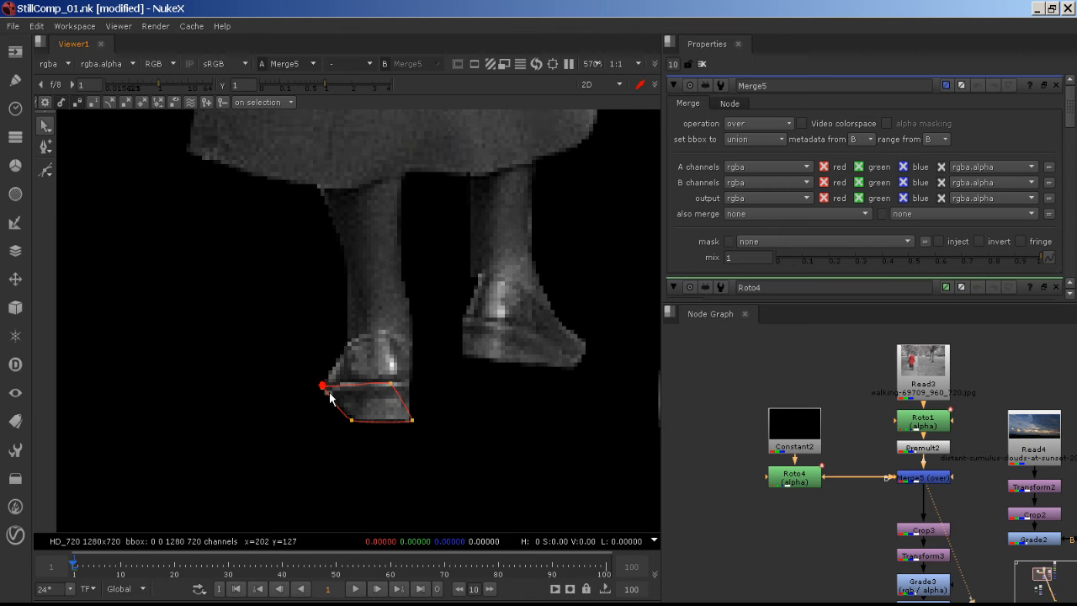
- Reshape the sole outline by pulling its lower and side points slightly outside the planted shoe
left_click_drag(355, 421, 353, 440)
left_click_drag(414, 422, 423, 425)
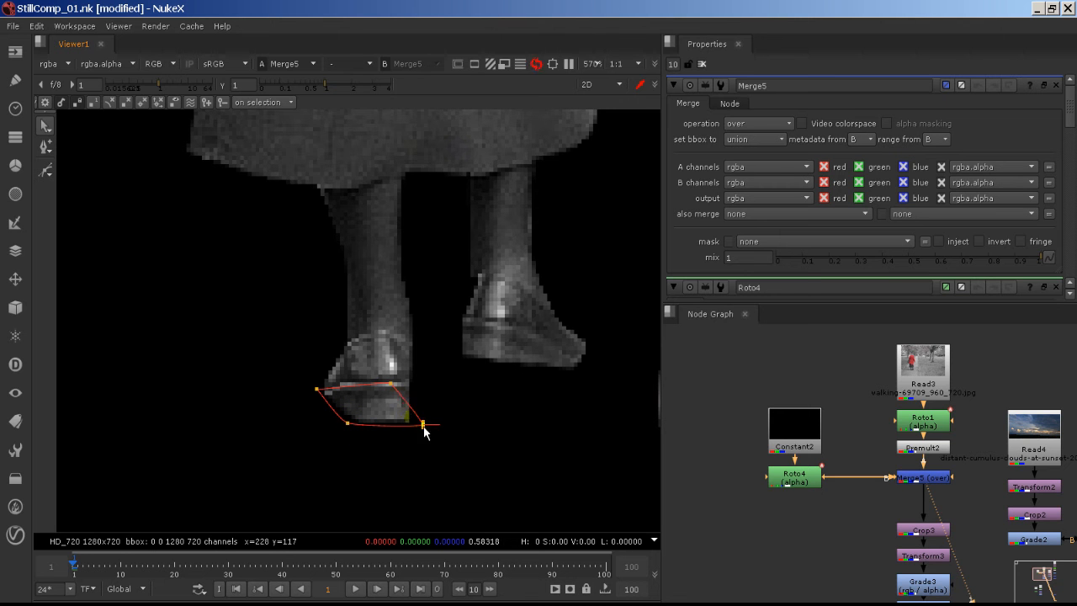
left_click(390, 382)
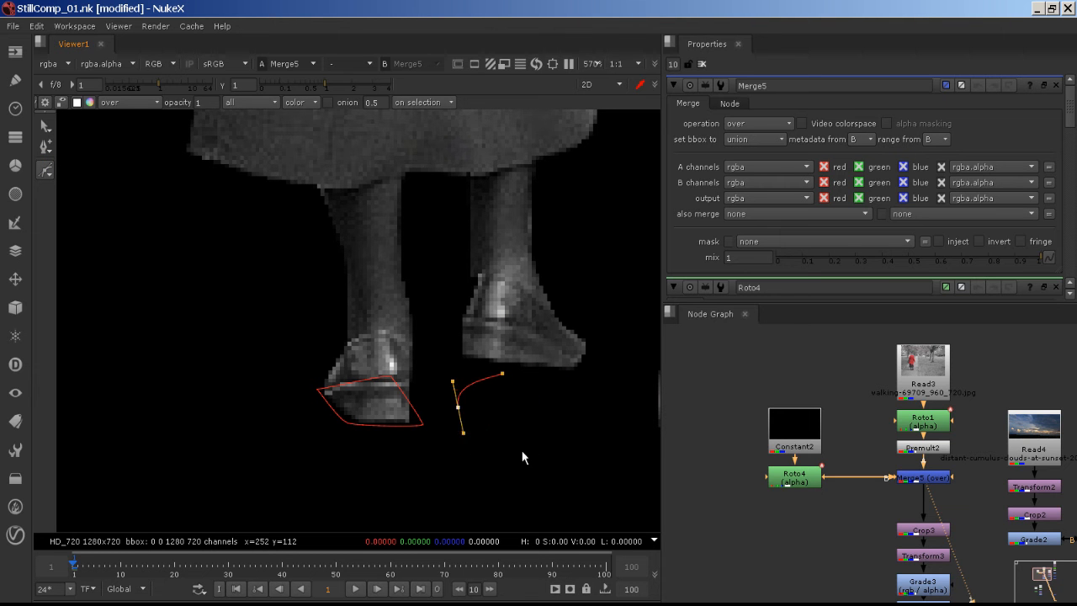
- Draw a closed oval Bezier on the ground beneath the raised shoe and refine its points
left_click_drag(528, 441, 555, 434)
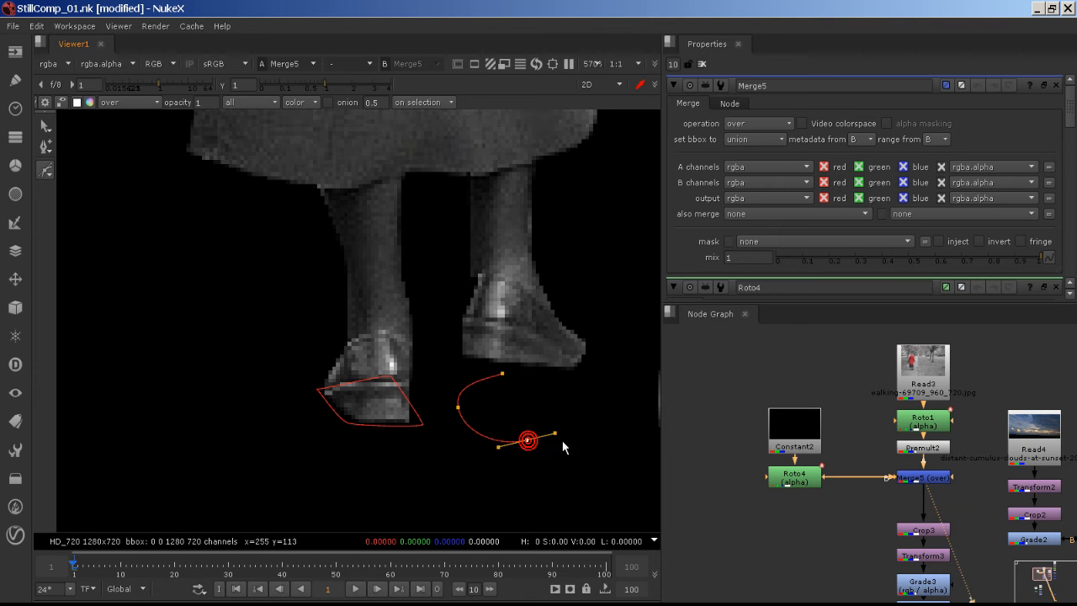
left_click(503, 374)
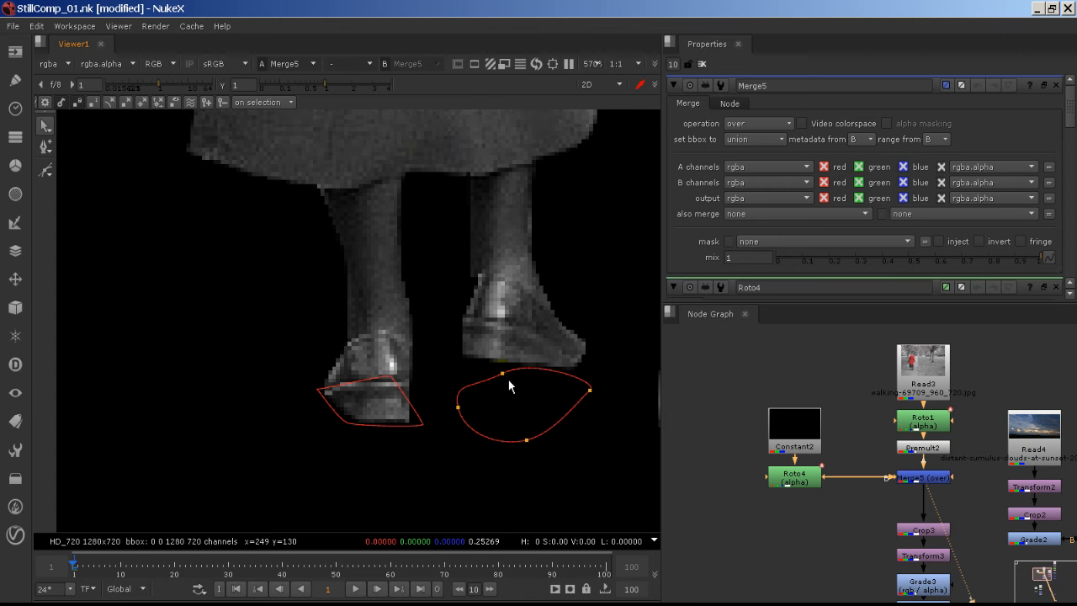
left_click(503, 375)
left_click_drag(458, 407, 453, 425)
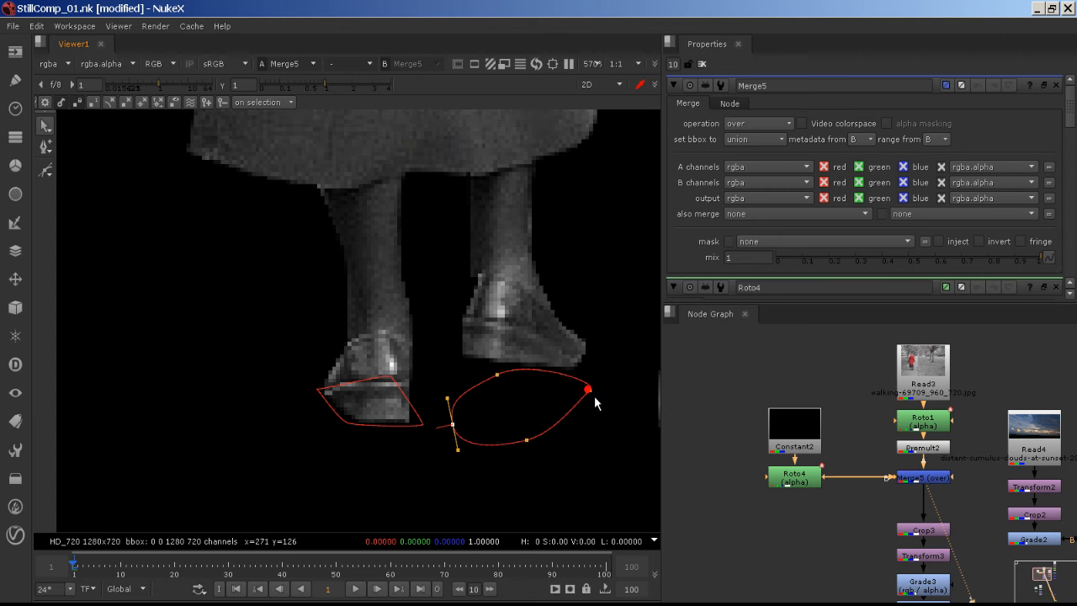
left_click_drag(592, 396, 569, 375)
- Draw a small closed Bezier around the lower tip of the pink pole beside the woman
scroll(568, 386, "down", 4)
scroll(597, 406, "up", 6)
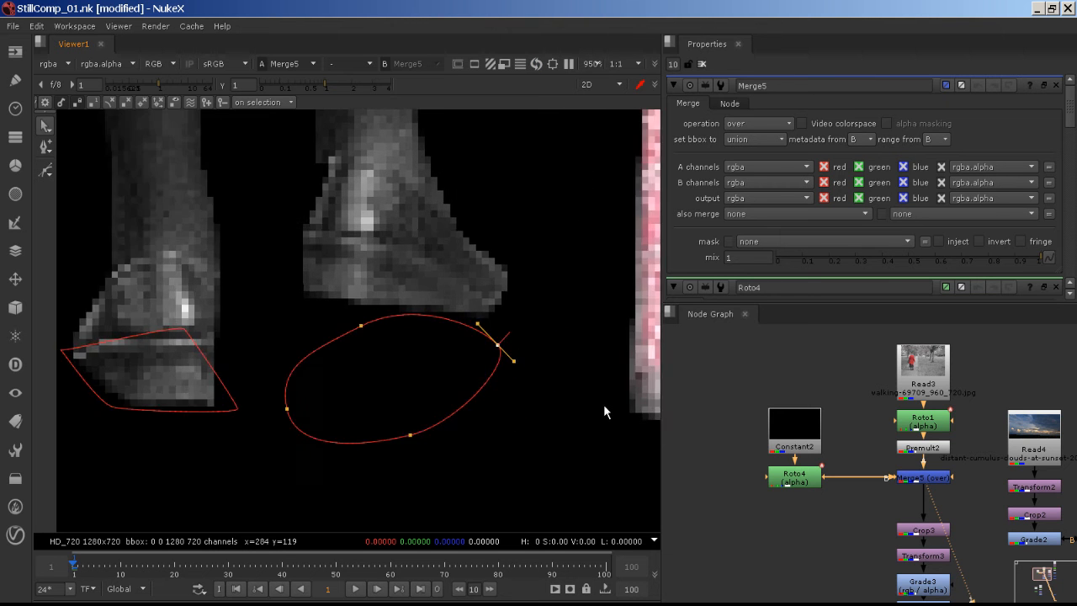
middle_click_drag(604, 404, 431, 402)
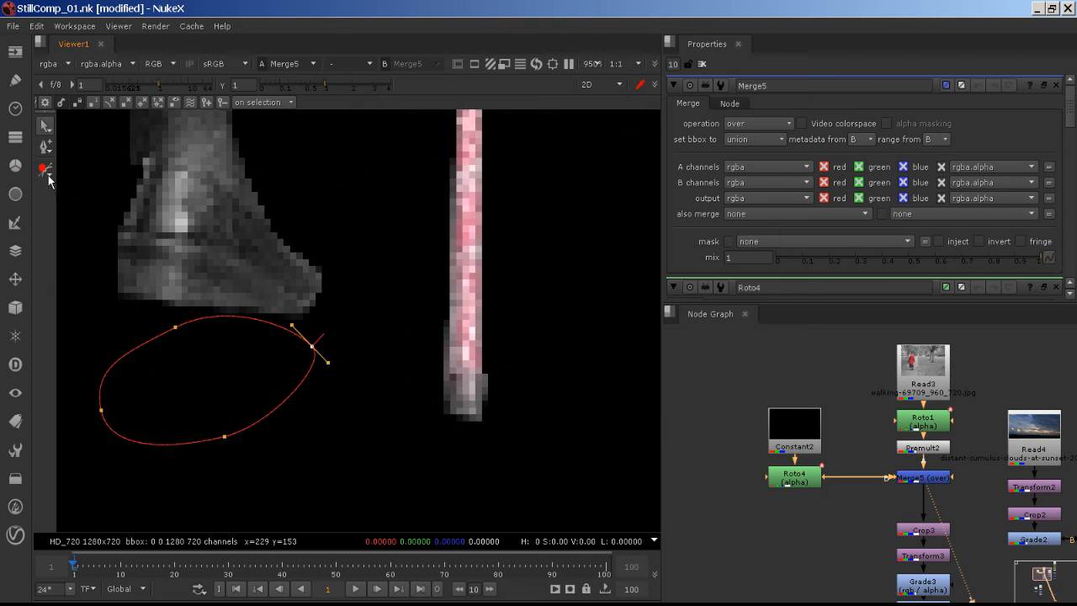
left_click(45, 171)
left_click(436, 397)
left_click_drag(464, 424, 493, 405)
left_click(437, 398)
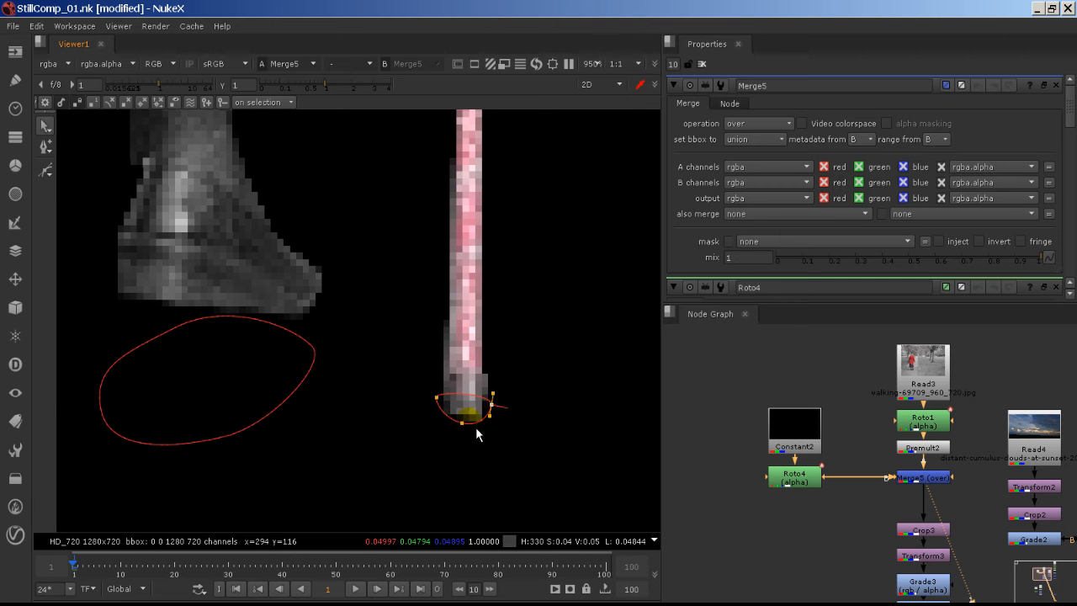
- Draw a large rounded Bezier enclosing both shoes and the pole tip, then adjust its lower-left point
scroll(421, 424, "down", 3)
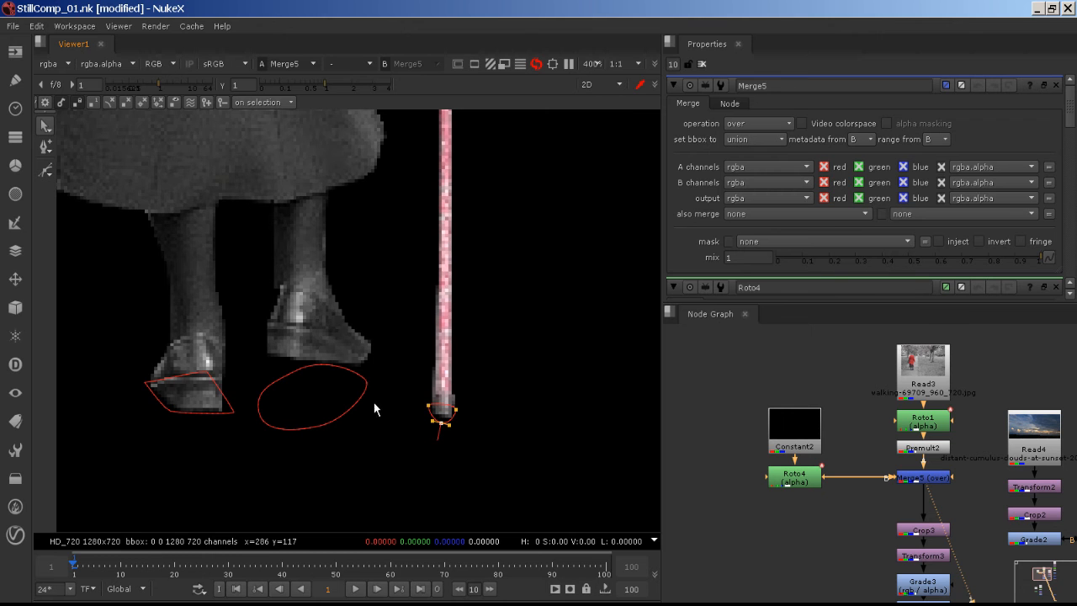
scroll(420, 383, "down", 1)
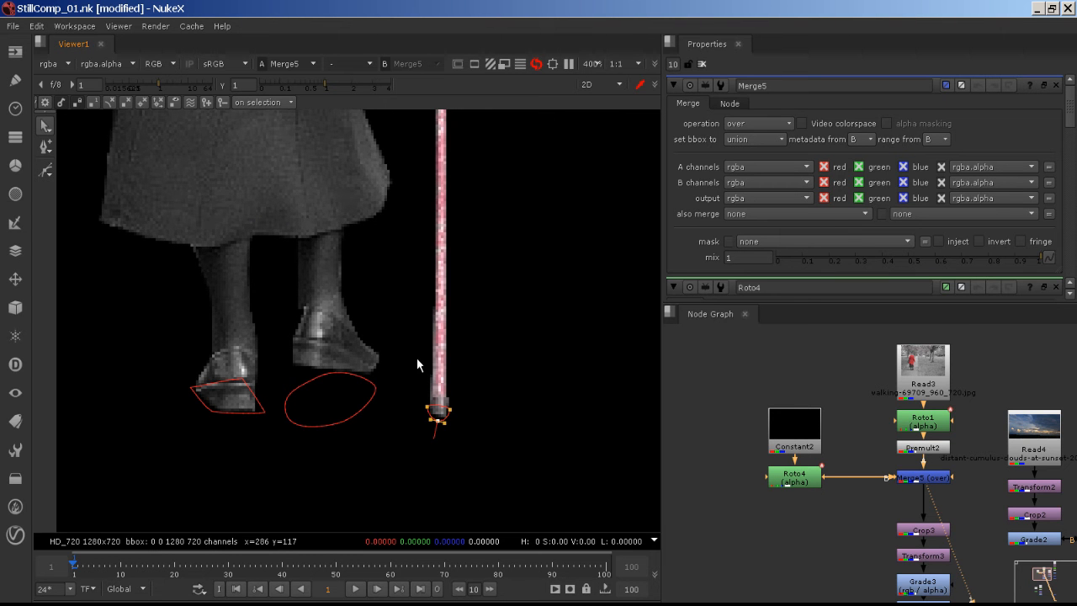
scroll(418, 362, "down", 2)
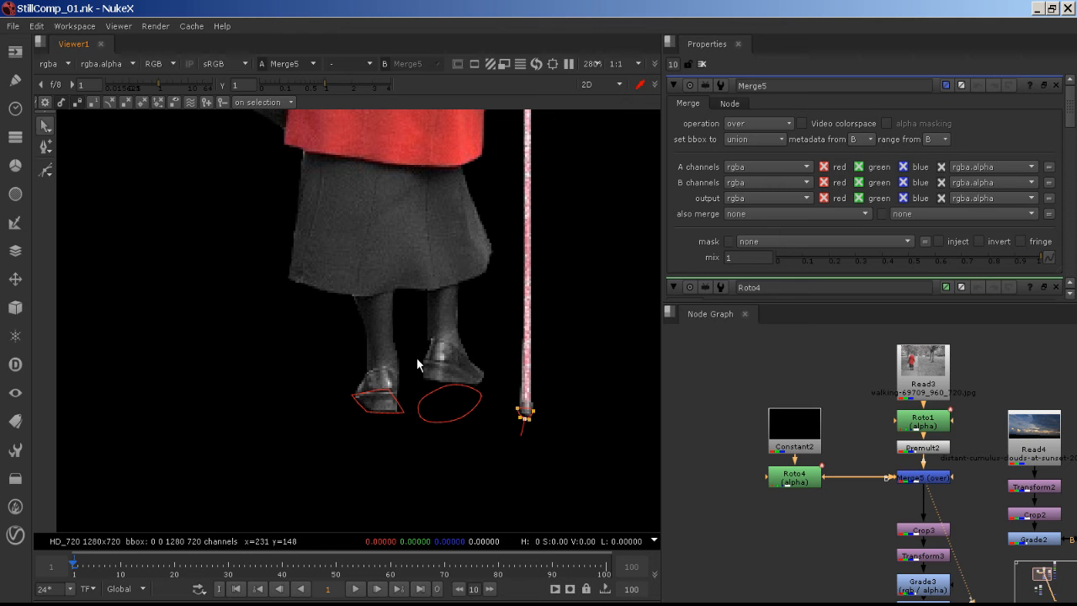
left_click(46, 170)
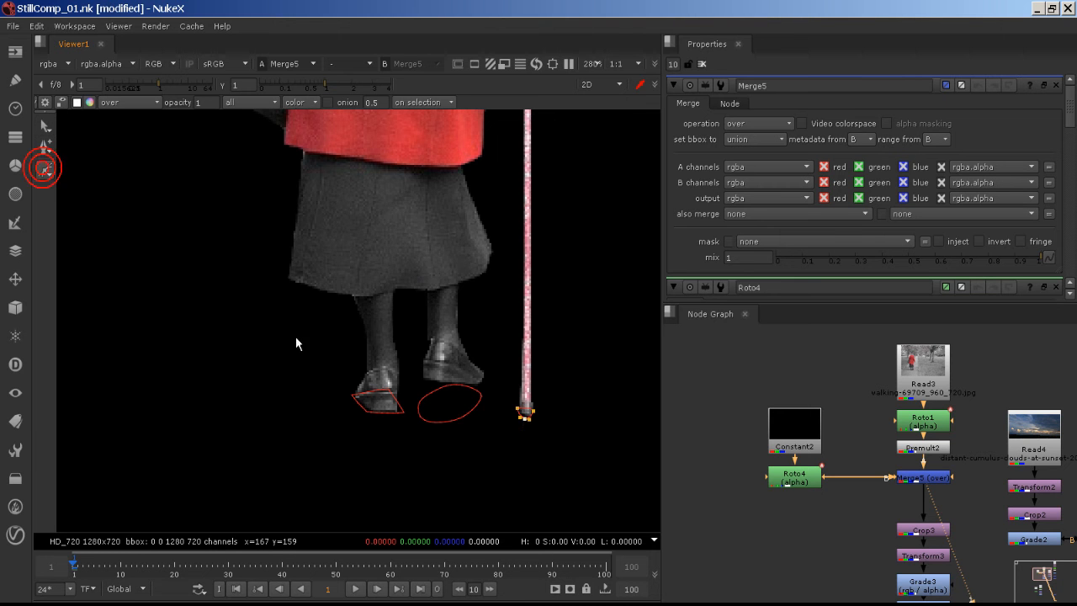
scroll(295, 337, "up", 2)
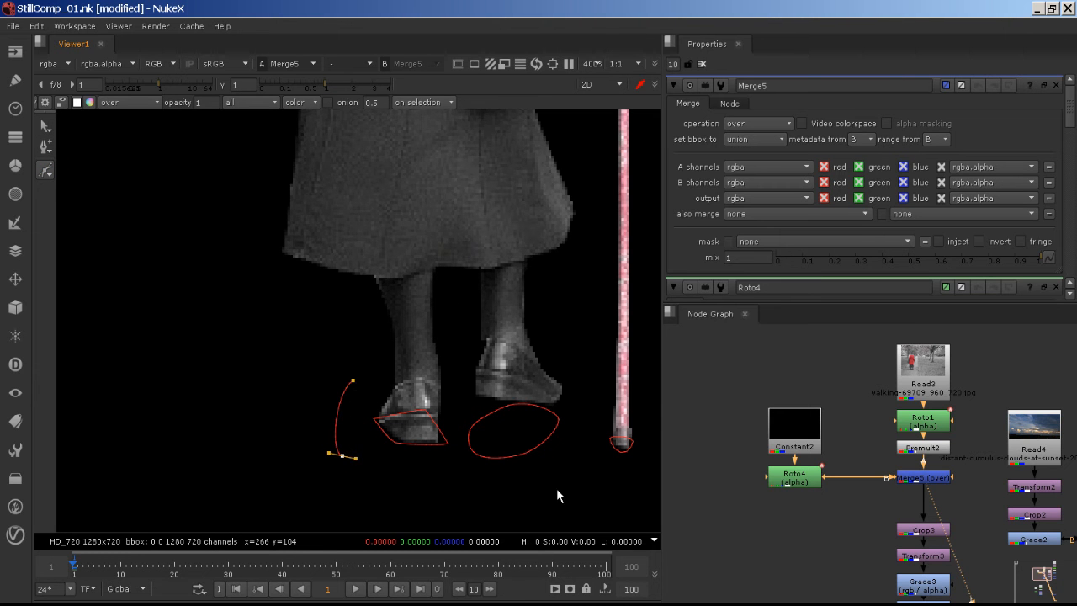
left_click_drag(549, 482, 586, 483)
middle_click_drag(598, 489, 504, 505)
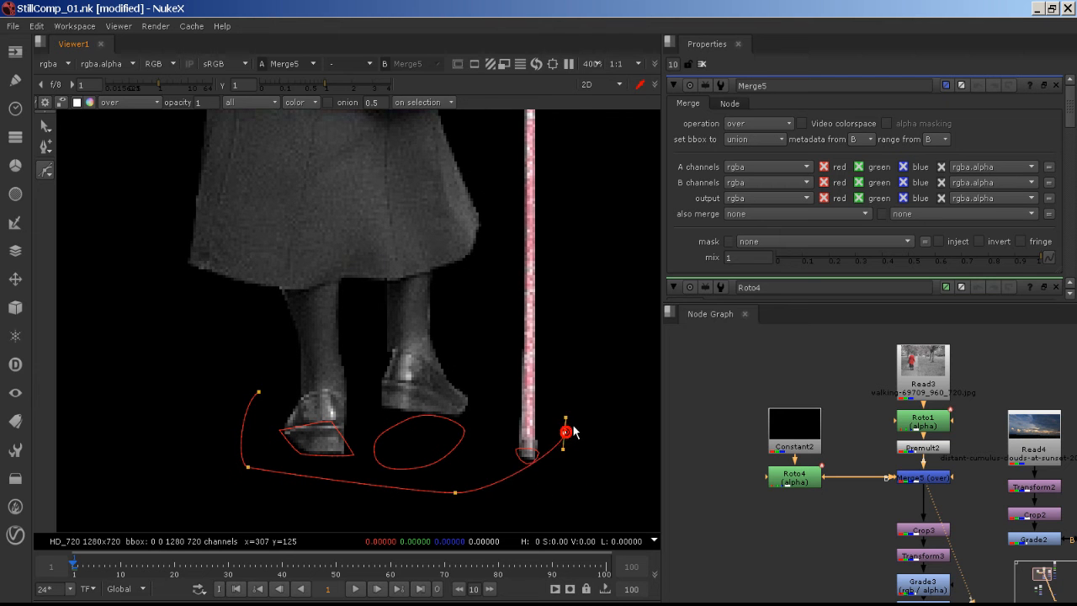
left_click_drag(564, 433, 557, 408)
left_click_drag(477, 369, 501, 372)
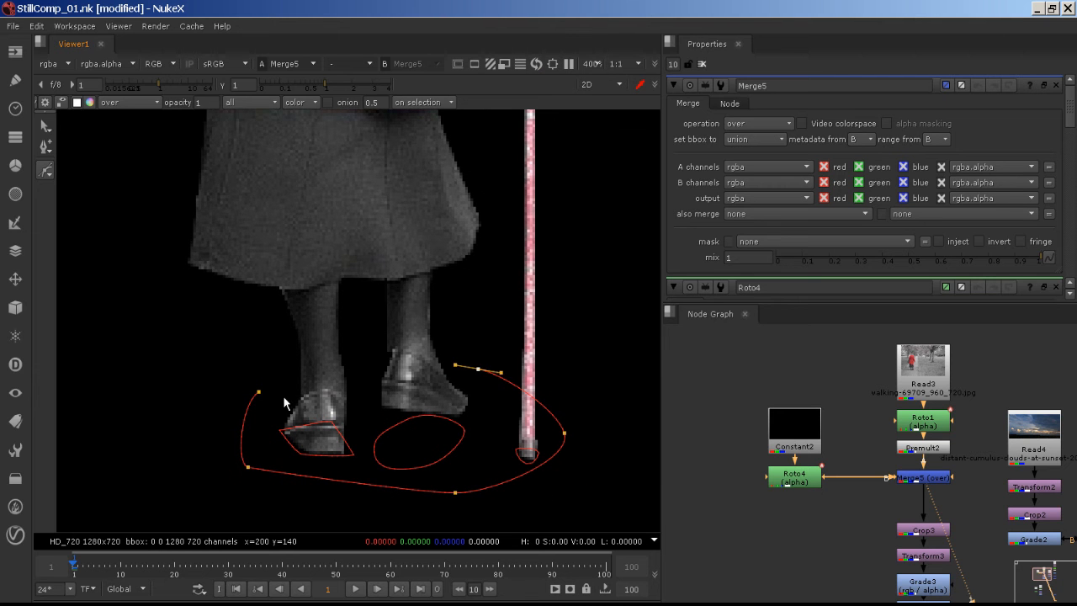
left_click_drag(258, 392, 237, 414)
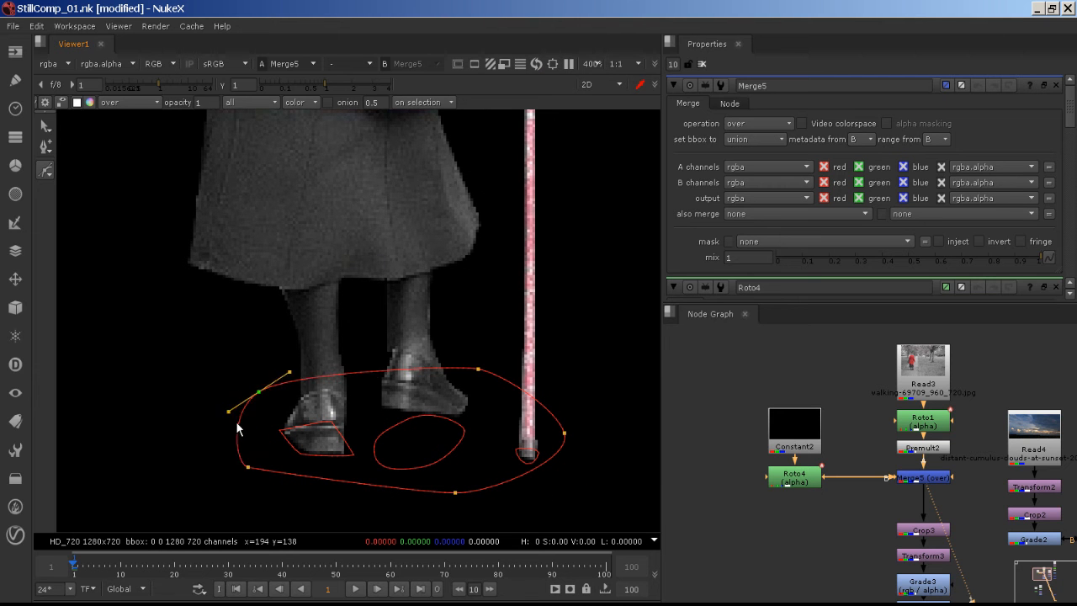
left_click_drag(254, 472, 251, 483)
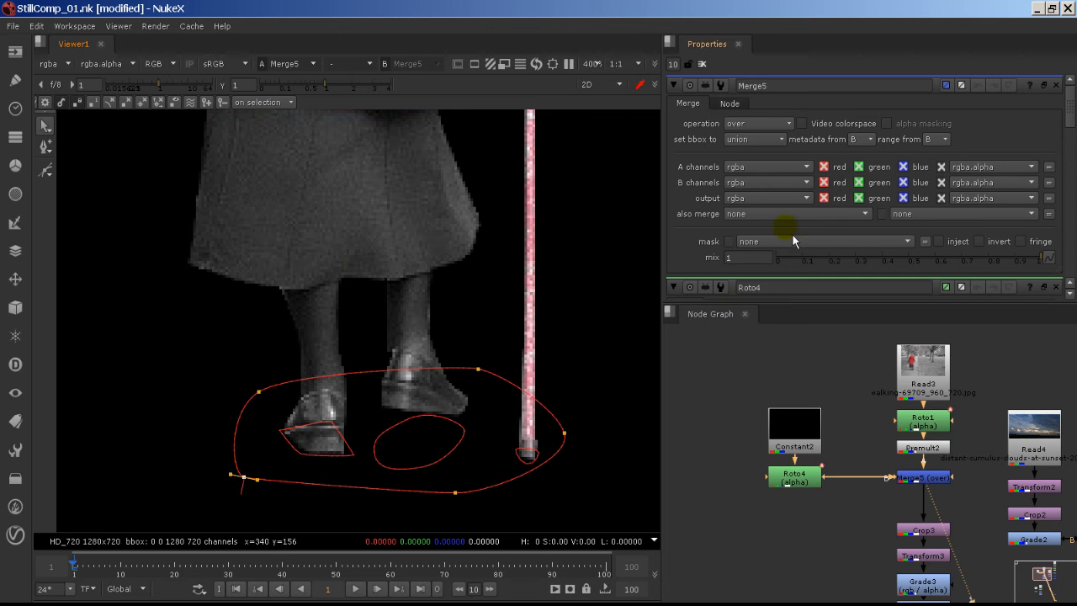
- Open Roto4's properties, lower Bezier4's upper-right point, and pull its feather edge outward there and at the rightmost point
double_click(798, 480)
scroll(746, 270, "down", 5)
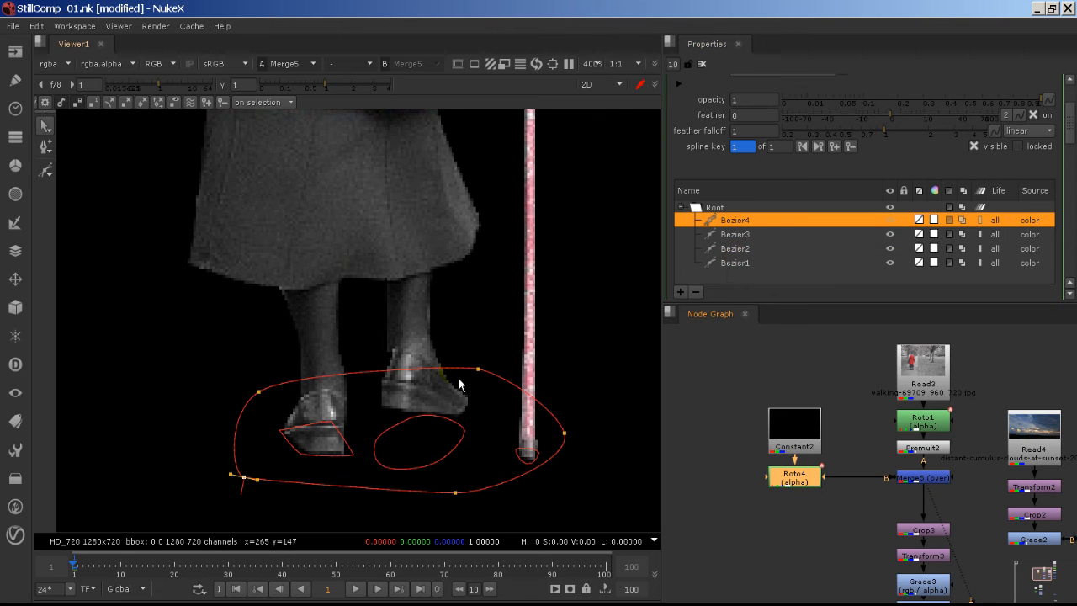
left_click_drag(478, 369, 483, 391)
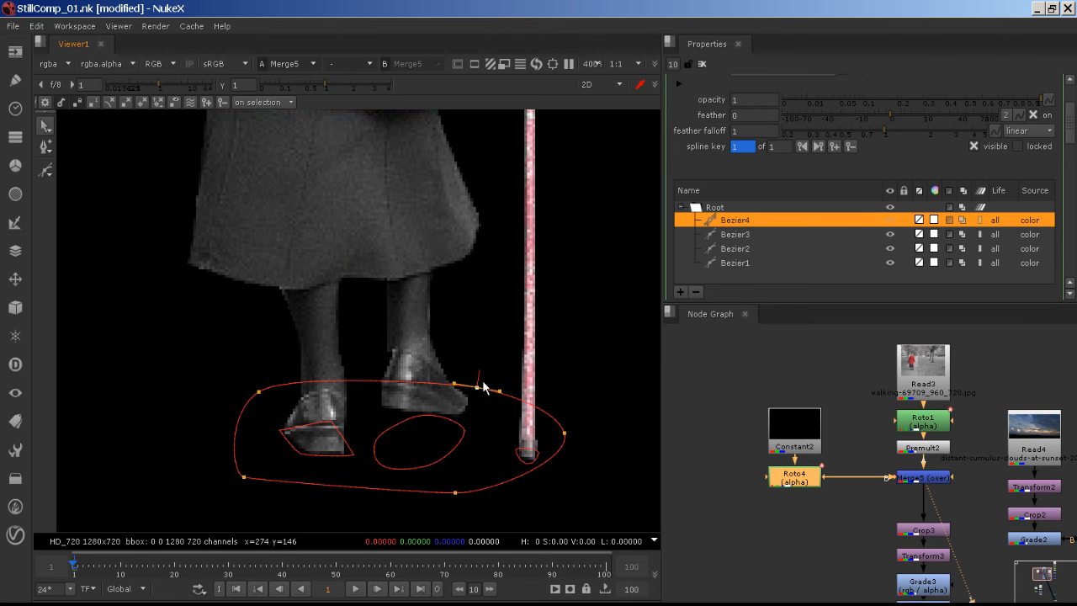
left_click_drag(484, 384, 489, 309, "ctrl")
left_click(572, 434)
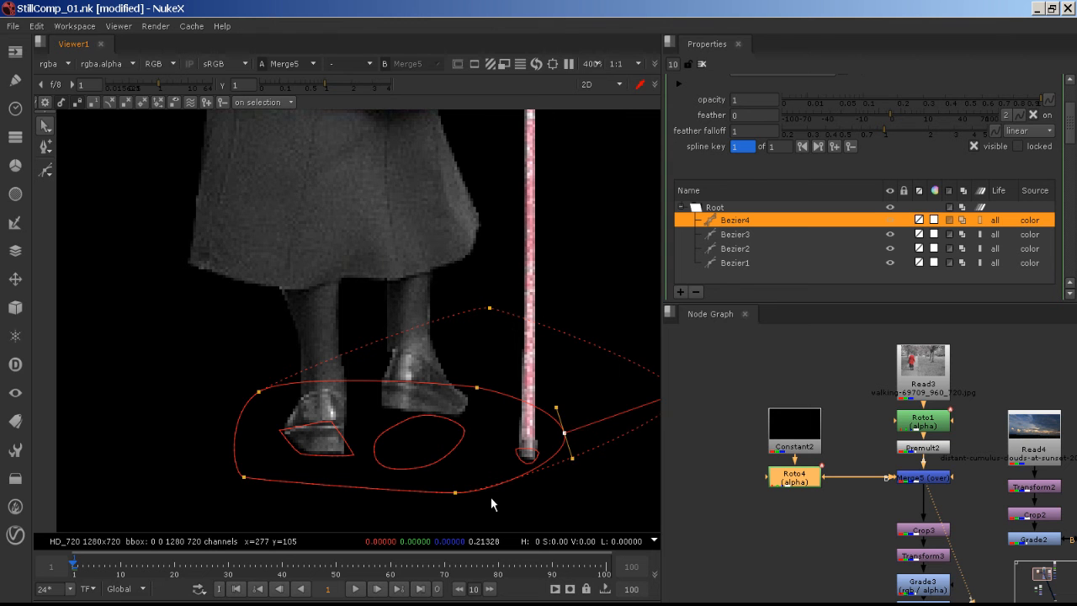
- Pull Bezier4's feather edge outward at its lower-right, lower-left and upper-left points, refining the upper-left one against the alpha channel
left_click(455, 492)
middle_click_drag(460, 527, 476, 453)
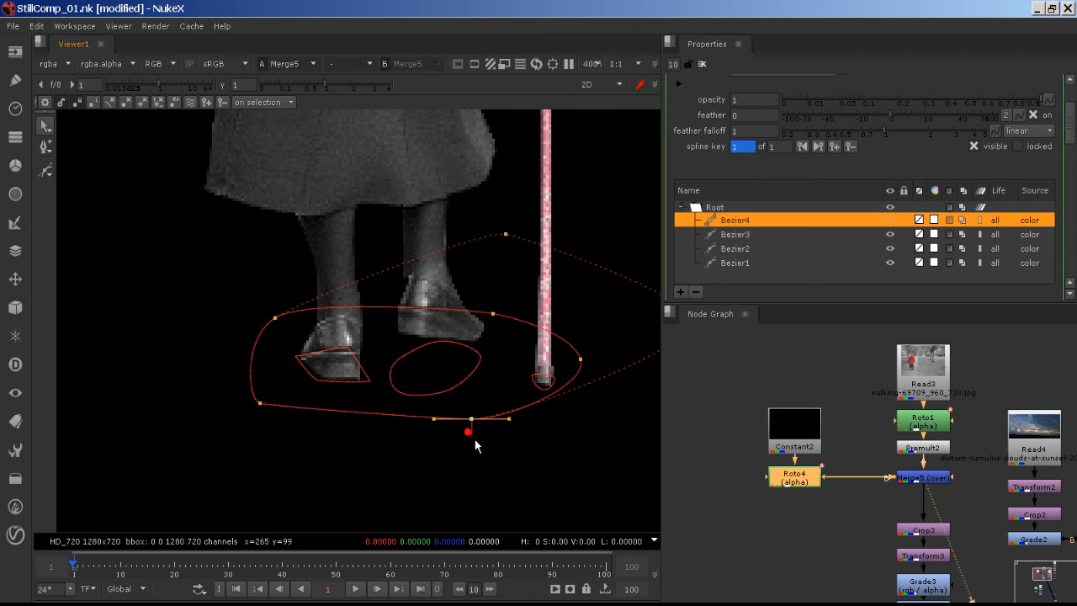
left_click_drag(476, 446, 459, 522, "ctrl")
left_click(262, 407)
left_click_drag(257, 418, 156, 498, "ctrl")
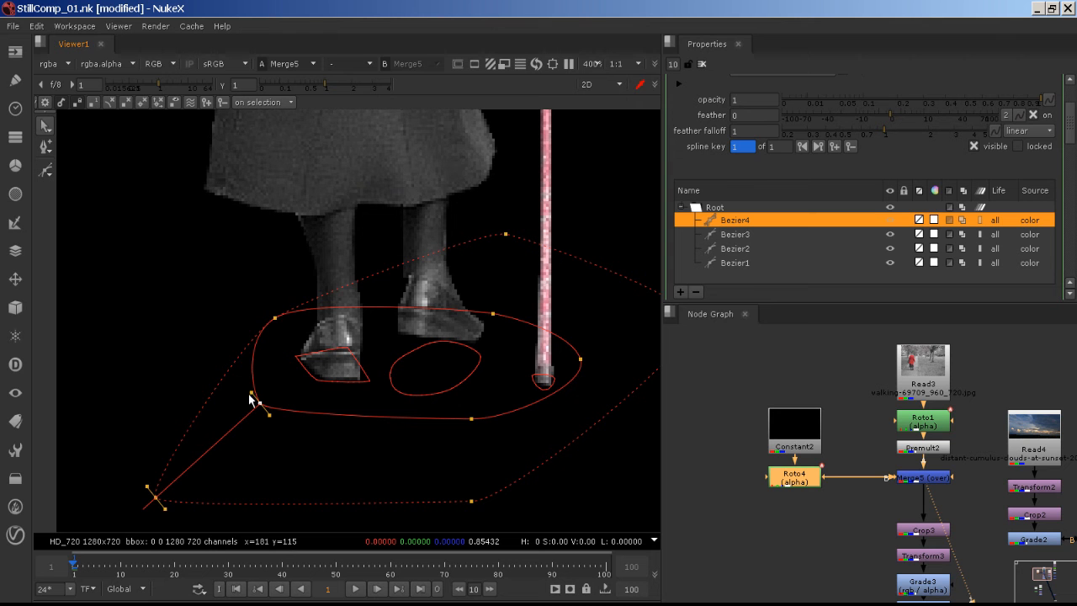
left_click(277, 319)
left_click_drag(283, 334, 149, 242, "ctrl")
key("a")
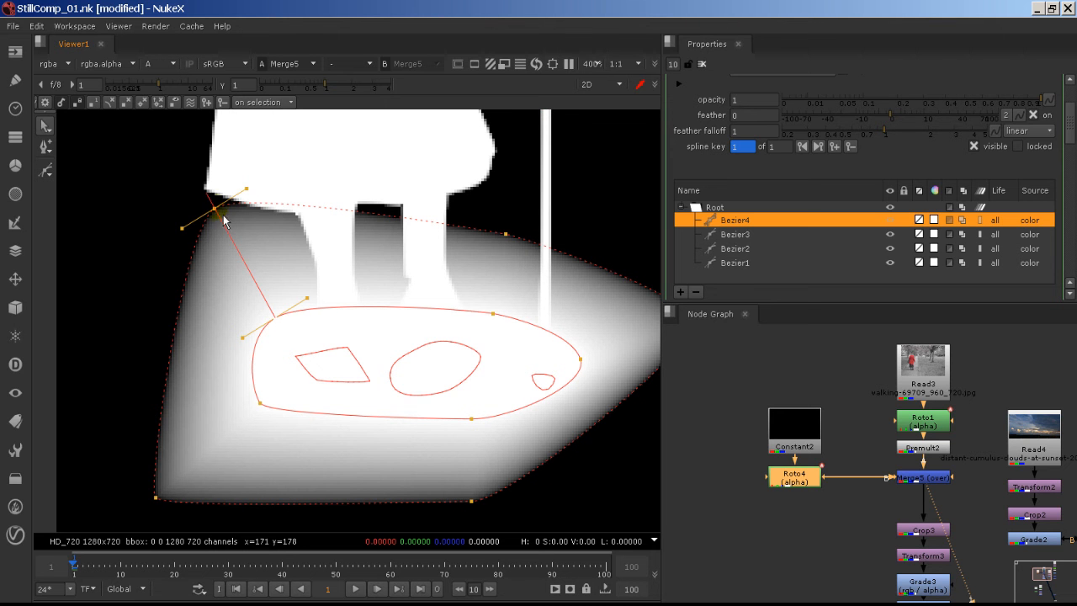
left_click_drag(213, 207, 179, 277)
- Set Bezier4's feather to 2 and feather falloff to 1.72, and pull in the feather edge at its rightmost point
scroll(791, 258, "up", 3)
left_click_drag(908, 200, 923, 234)
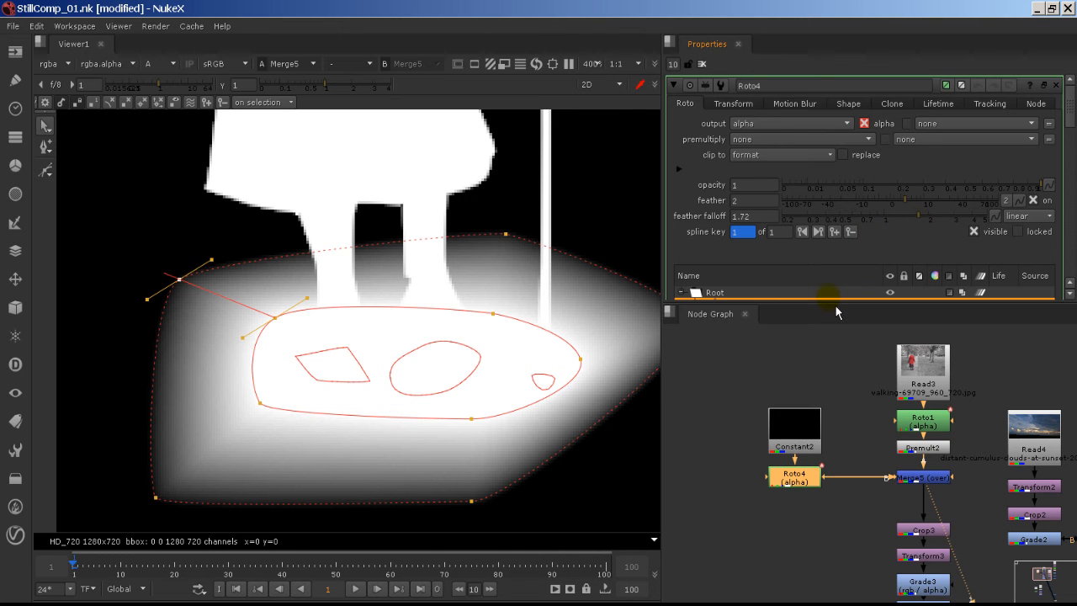
left_click_drag(834, 307, 832, 384)
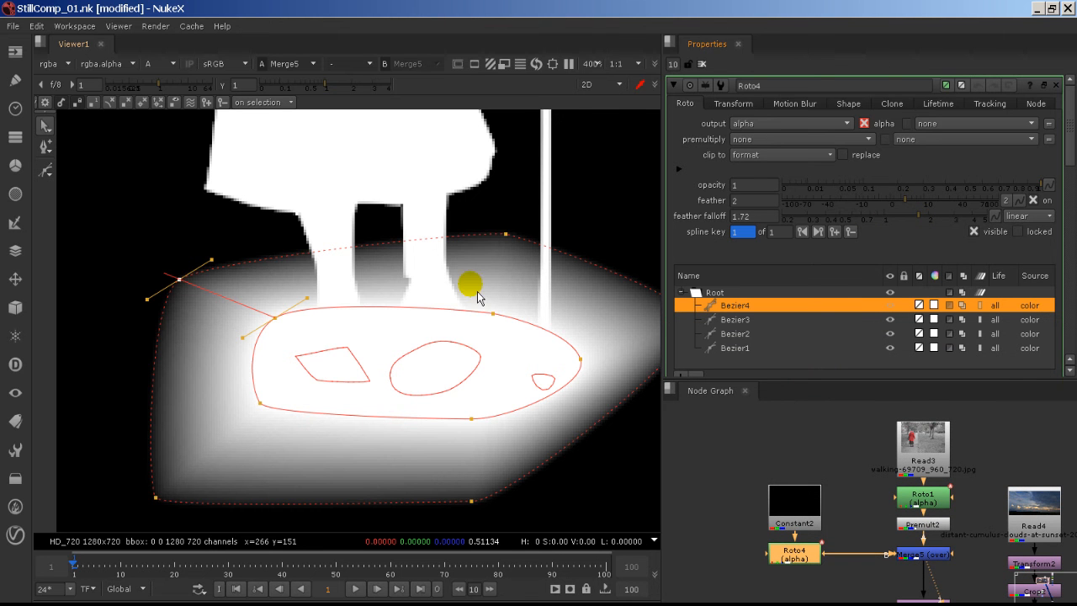
scroll(470, 286, "down", 1)
left_click_drag(661, 316, 602, 354)
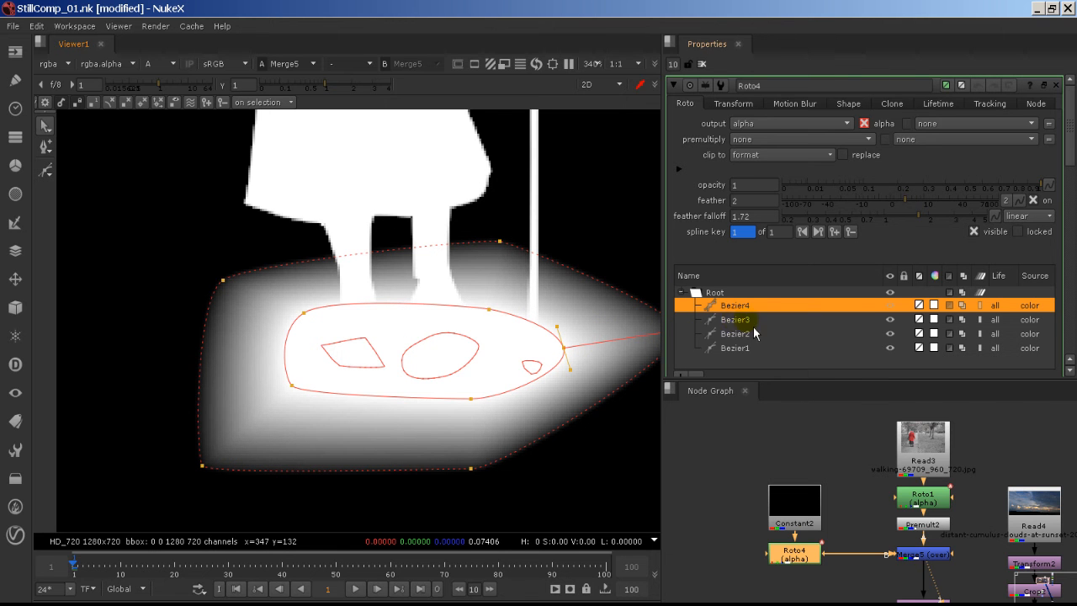
- Rename the pole-tip shape Bezier3 as cane and the large enclosing shape Bezier4 as overall
left_click(741, 319)
left_click(734, 305)
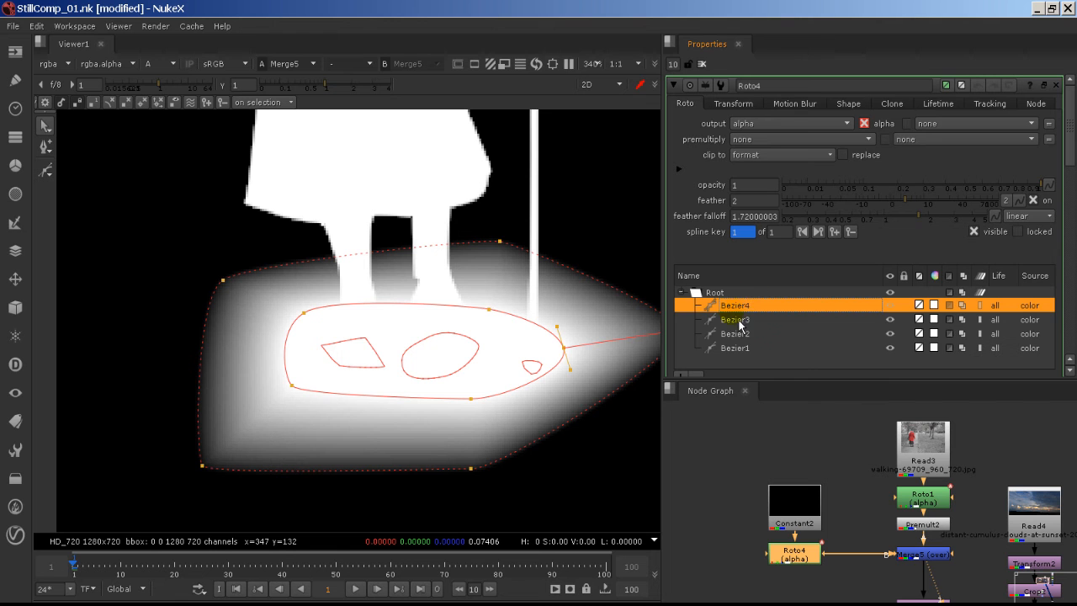
double_click(739, 320)
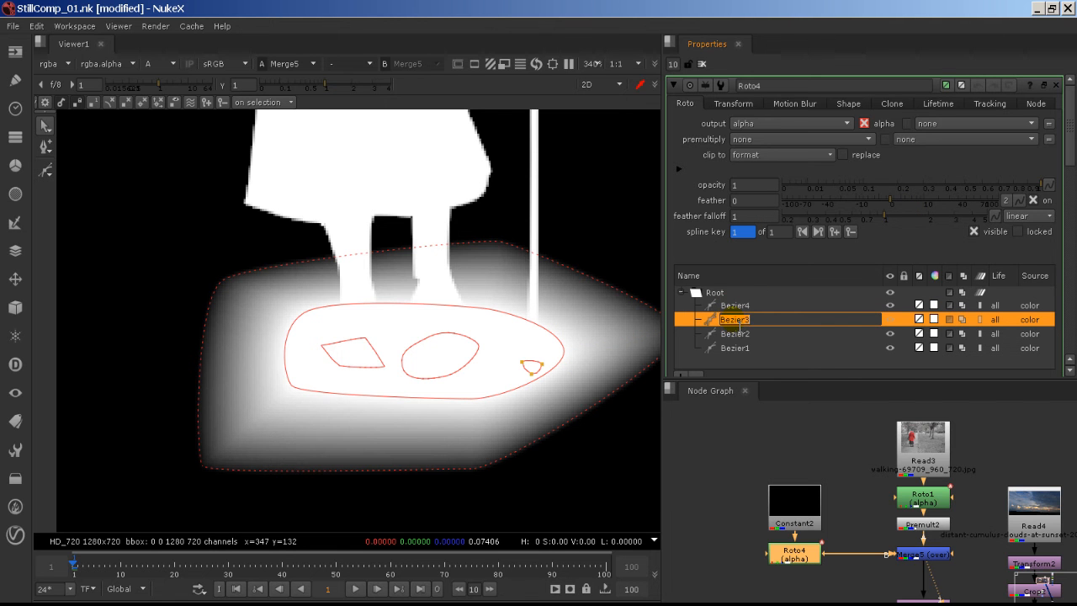
type("cane")
key("Return")
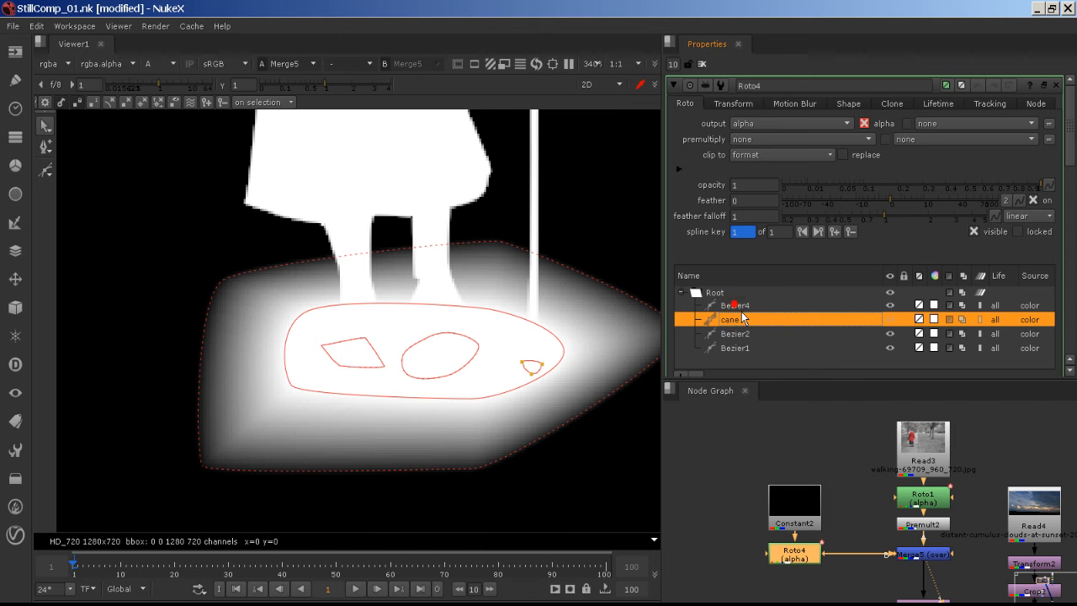
double_click(734, 306)
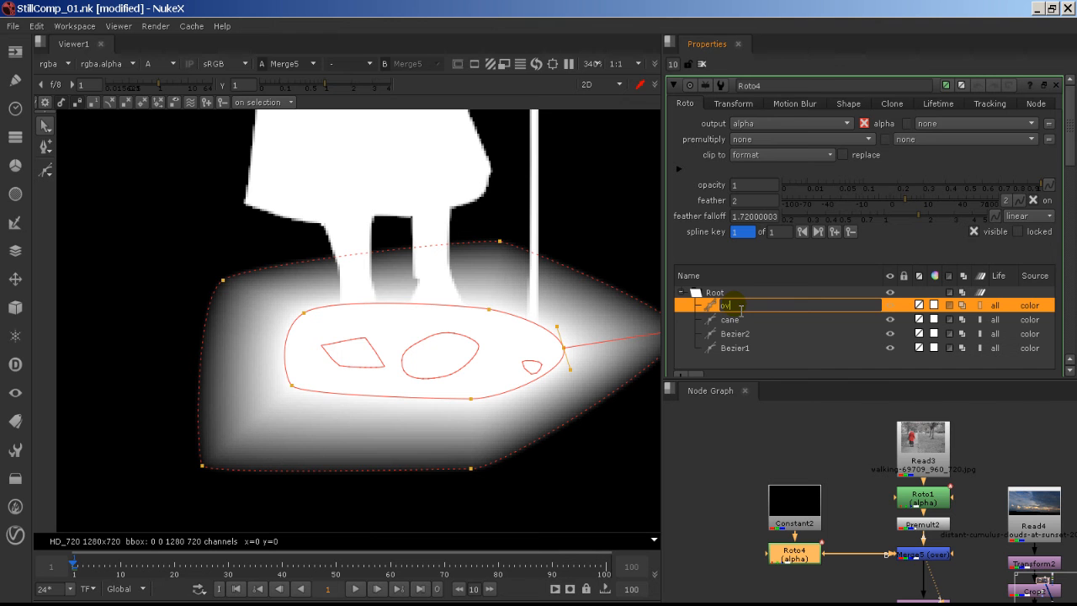
type("overall")
key("Return")
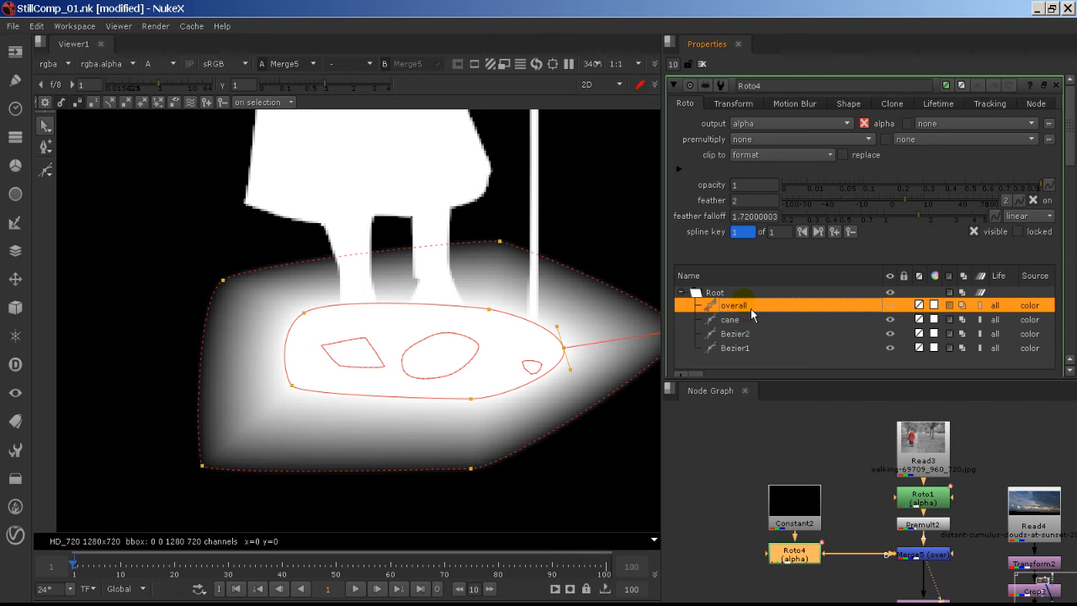
- Rename the oval shape Bezier2 as rightFoot and the remaining Bezier1 as leftFoot
double_click(746, 339)
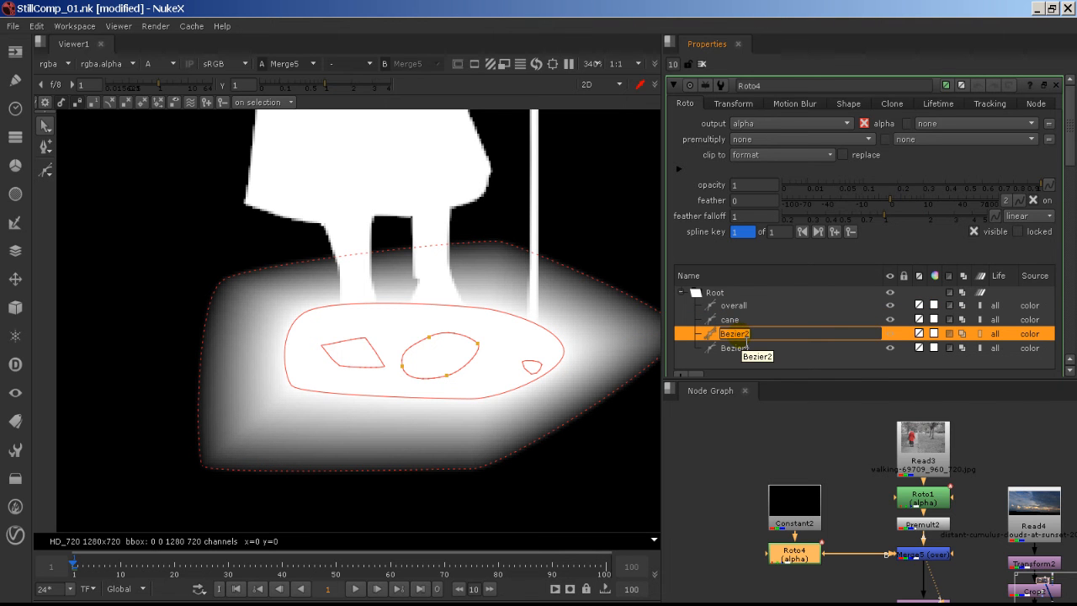
key("Return")
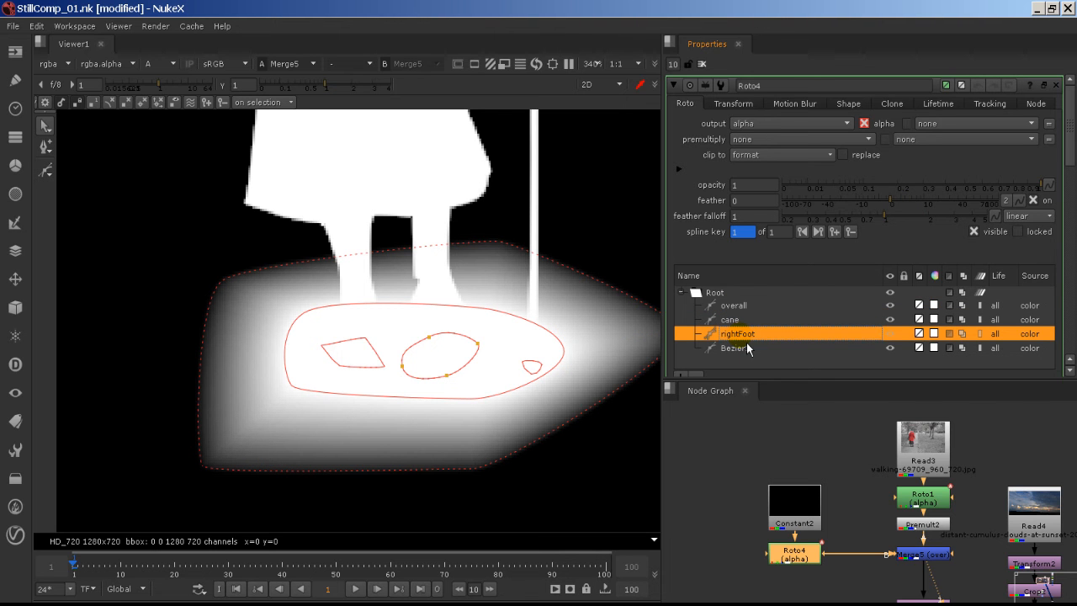
double_click(735, 348)
type("leftFoot")
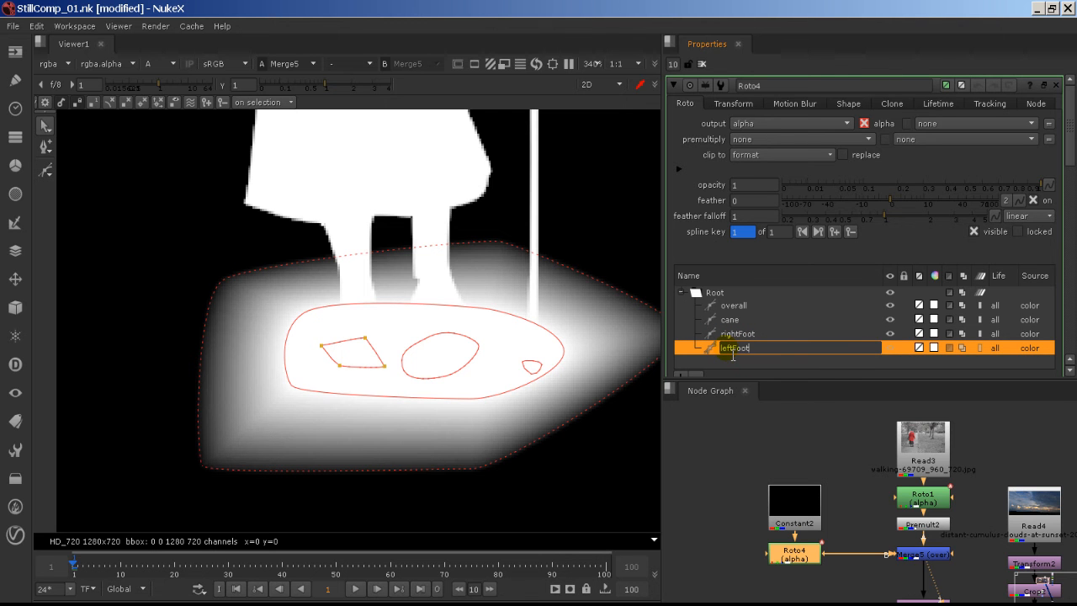
key("Return")
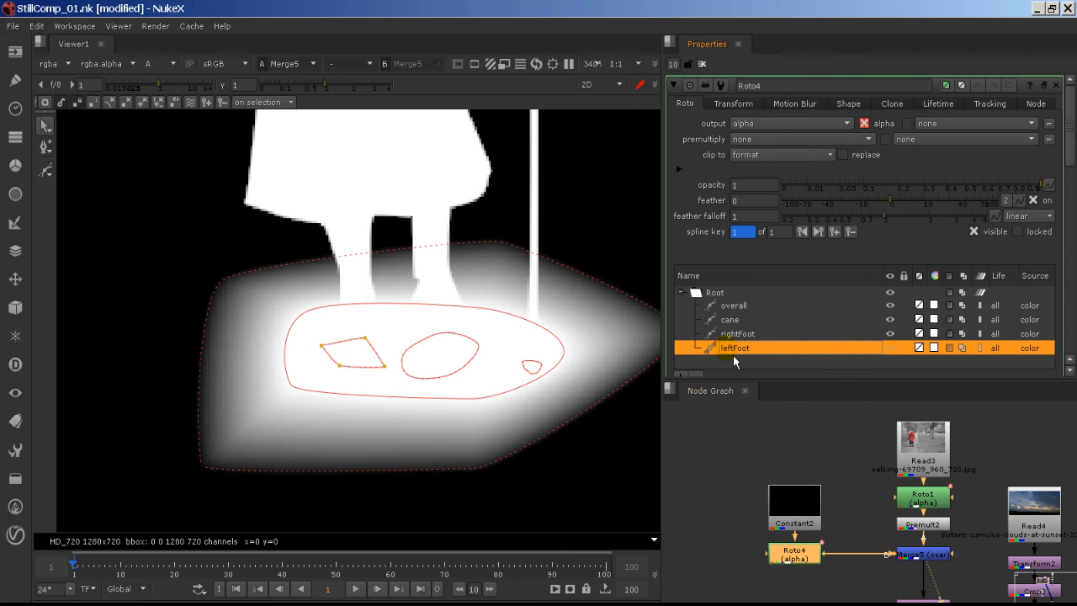
- View Merge3's composite in full colour around the woman's feet with the roto overlay hidden
middle_click_drag(883, 537, 846, 514)
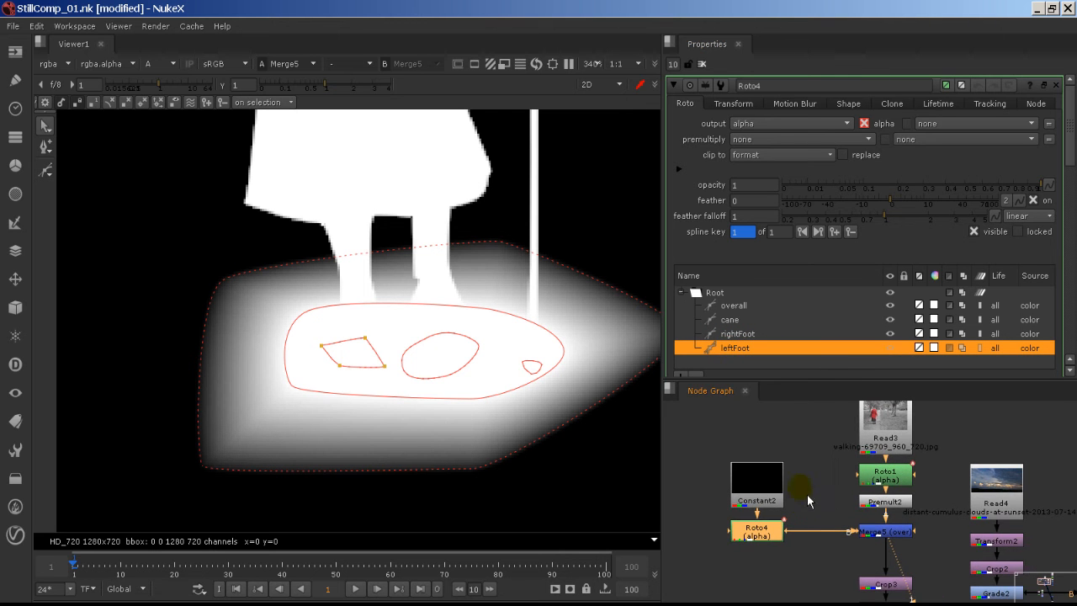
middle_click_drag(835, 559, 763, 458)
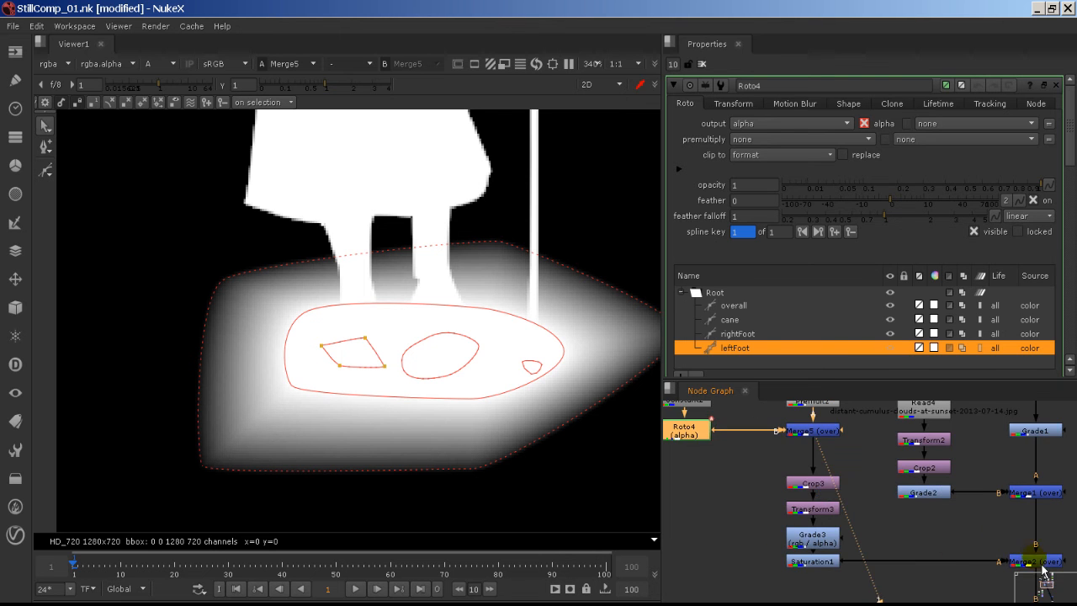
mouse_move(937, 560)
middle_mouse_down()
mouse_move(880, 414)
mouse_move(859, 307)
middle_mouse_up()
middle_click_drag(876, 521, 832, 382)
mouse_move(859, 525)
middle_mouse_down()
mouse_move(859, 482)
mouse_move(873, 494)
middle_mouse_up()
left_click(921, 486)
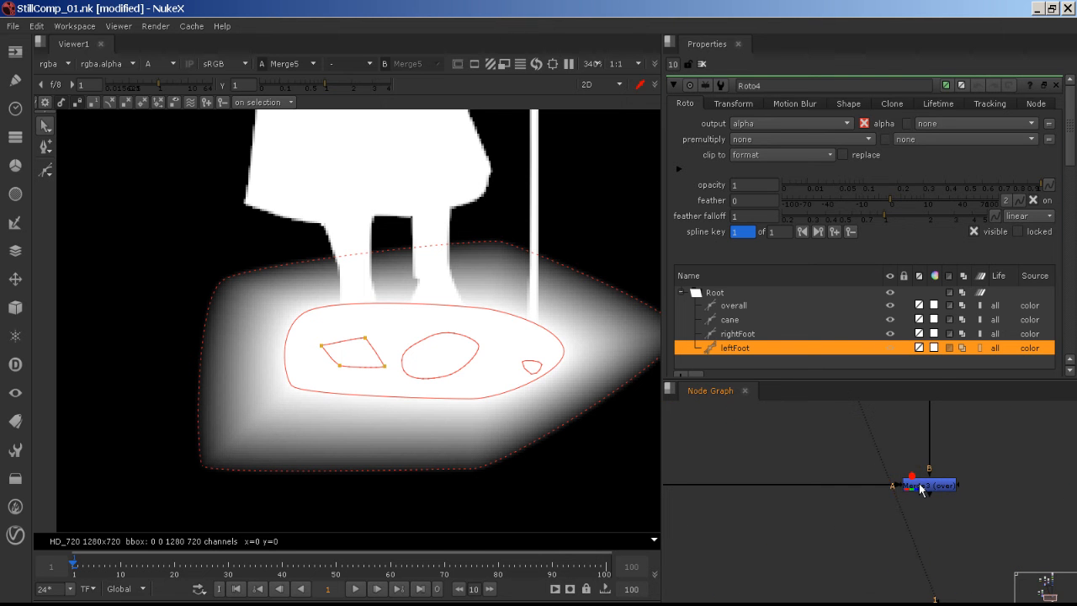
key("1")
key("a")
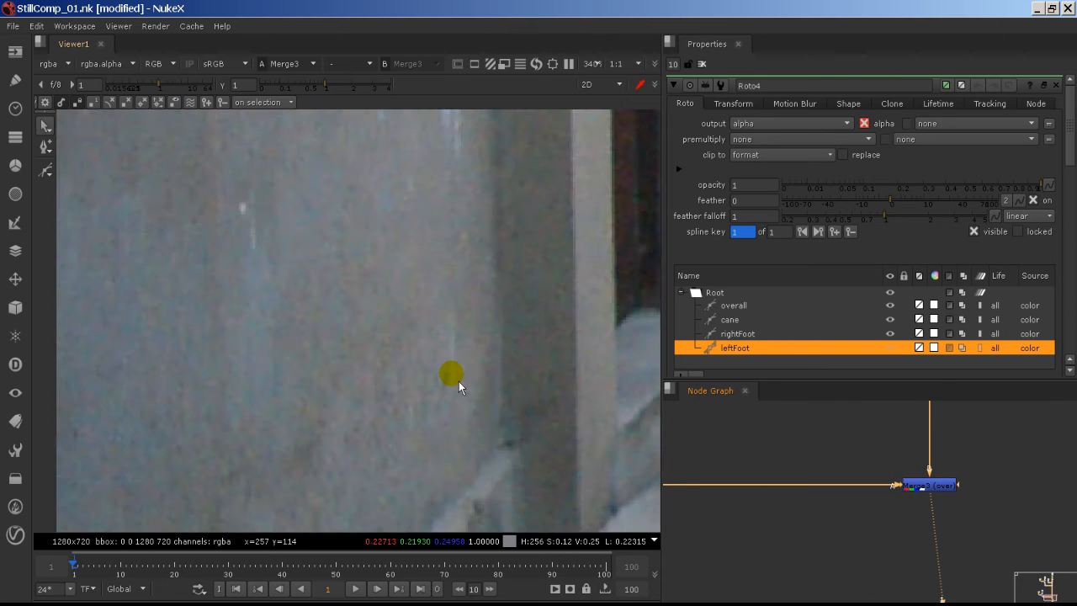
scroll(471, 307, "down", 8)
scroll(375, 312, "up", 10)
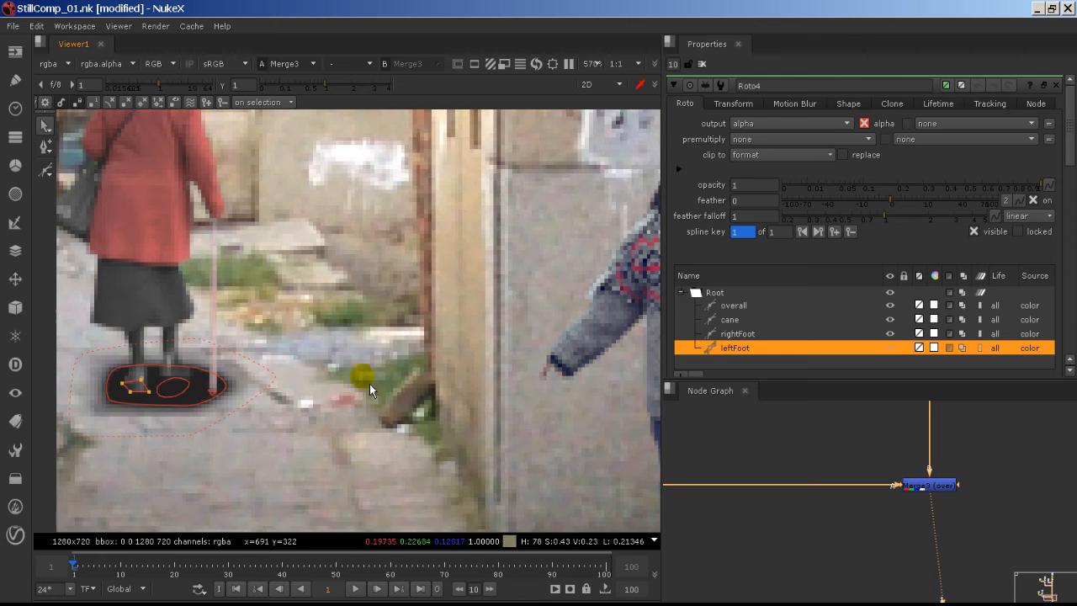
middle_click_drag(281, 373, 478, 375)
key("o")
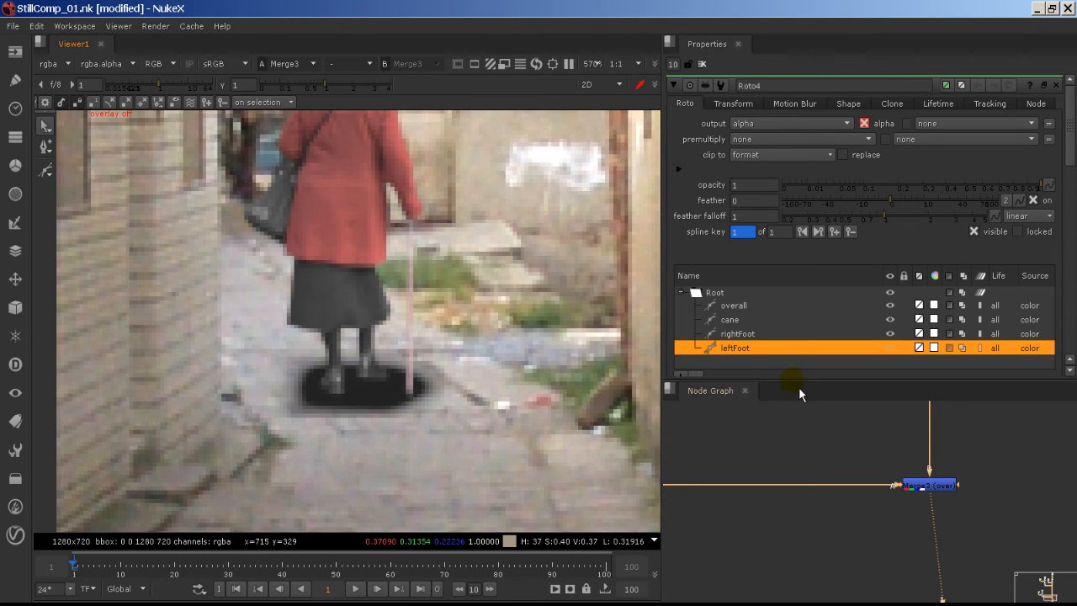
- Soften the overall shape in Roto4 by setting its opacity to 0.435 and feather falloff to 0.79
left_click_drag(796, 383, 799, 455)
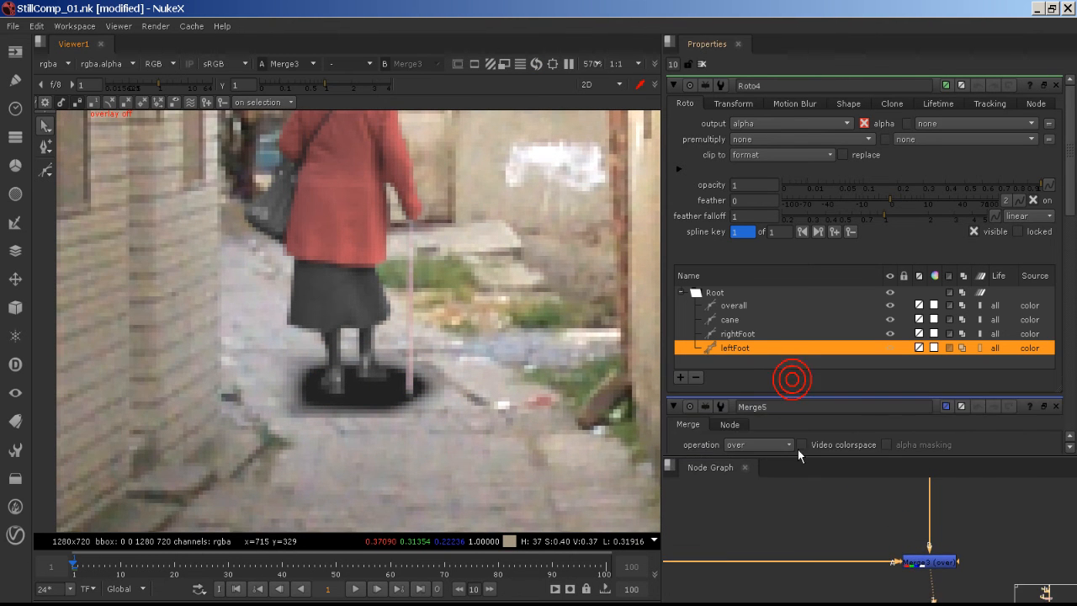
left_click(784, 304)
left_click_drag(931, 188, 877, 224)
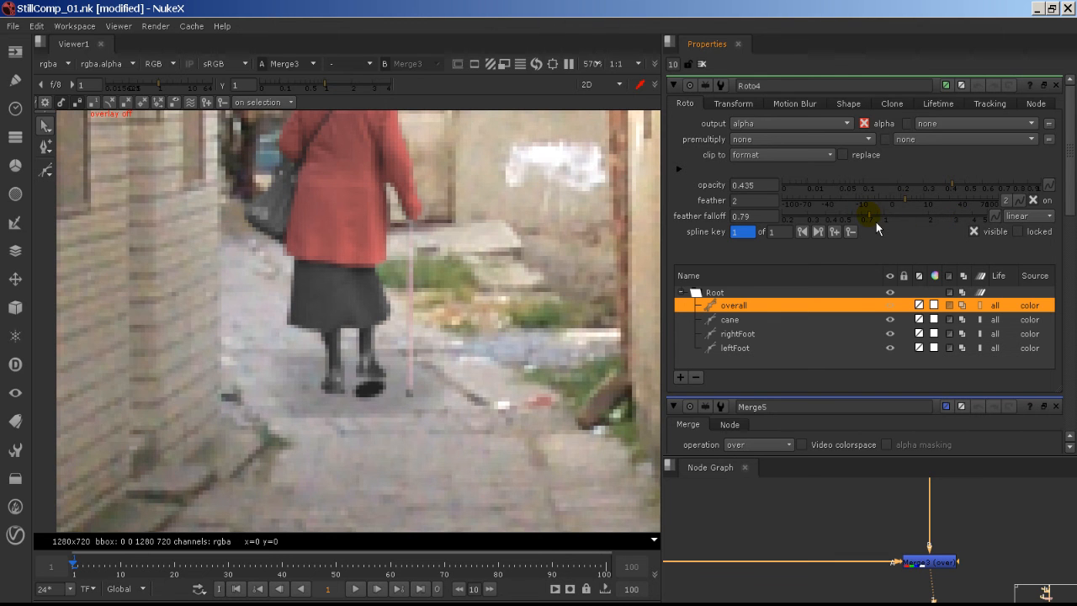
- Set the rightFoot shape's opacity to 0.475, feather to -32 and feather falloff to 0.24
left_click(739, 319)
left_click(741, 334)
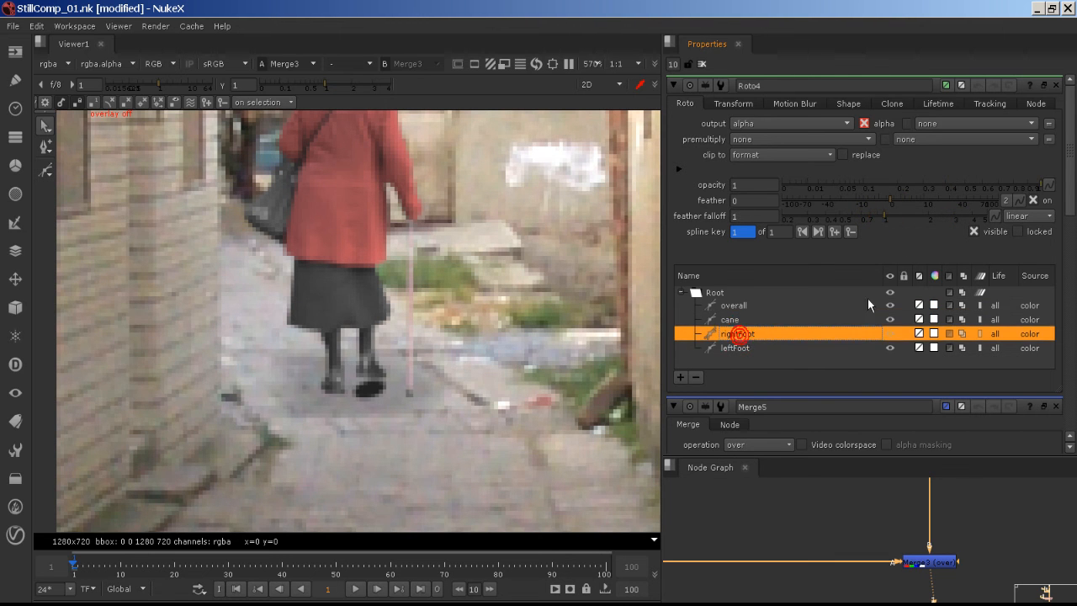
left_click_drag(882, 219, 874, 218)
left_click_drag(945, 196, 968, 195)
left_click_drag(912, 223, 836, 207)
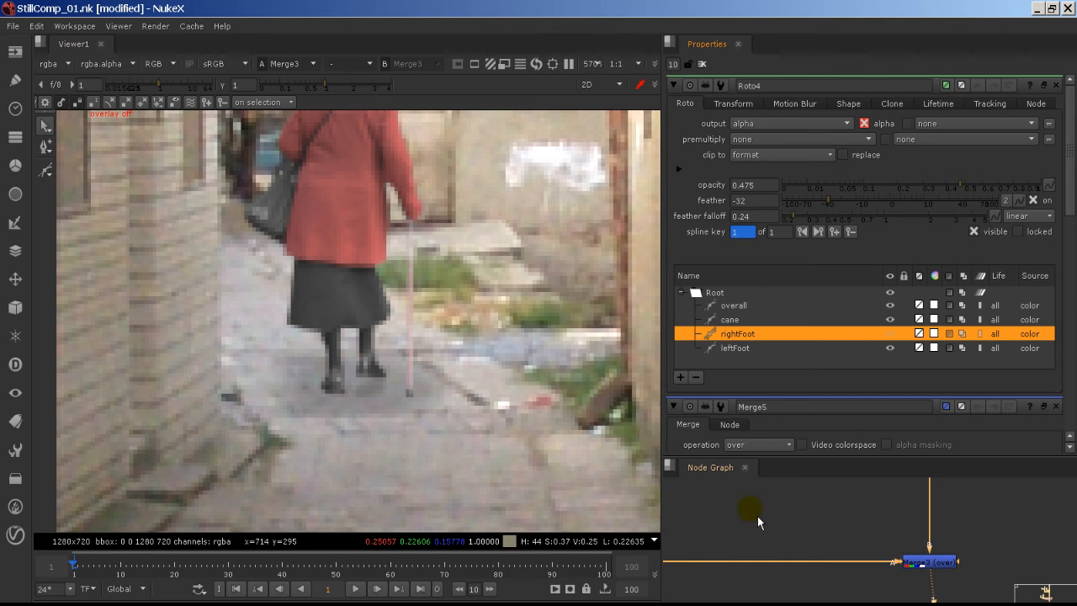
- Open Crop3's properties and extend its box downward below the woman's shadow to y 69
middle_click_drag(752, 513, 840, 543)
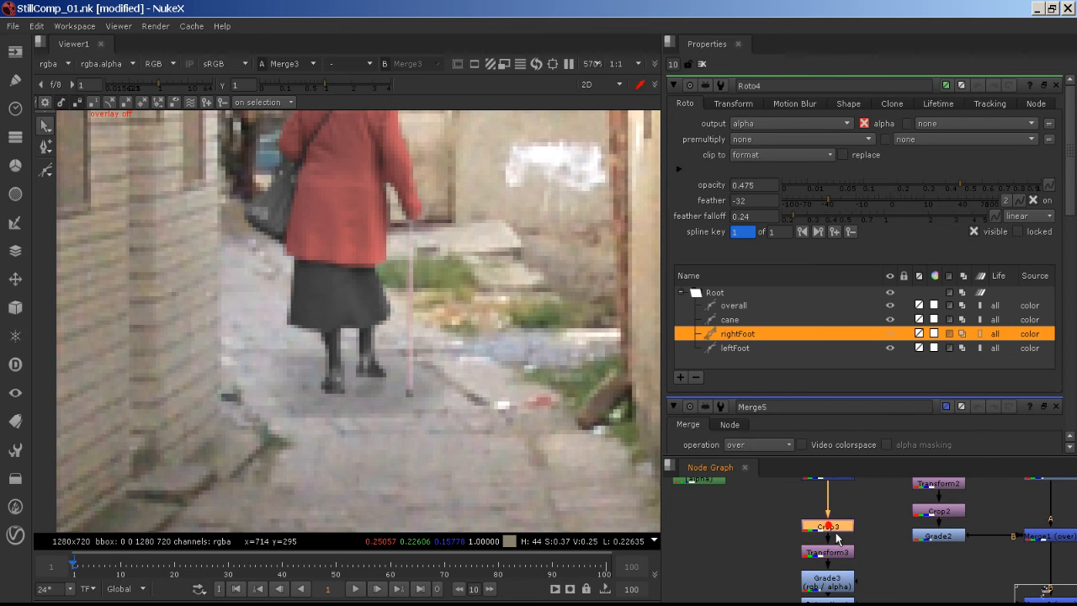
double_click(829, 527)
scroll(519, 423, "down", 5)
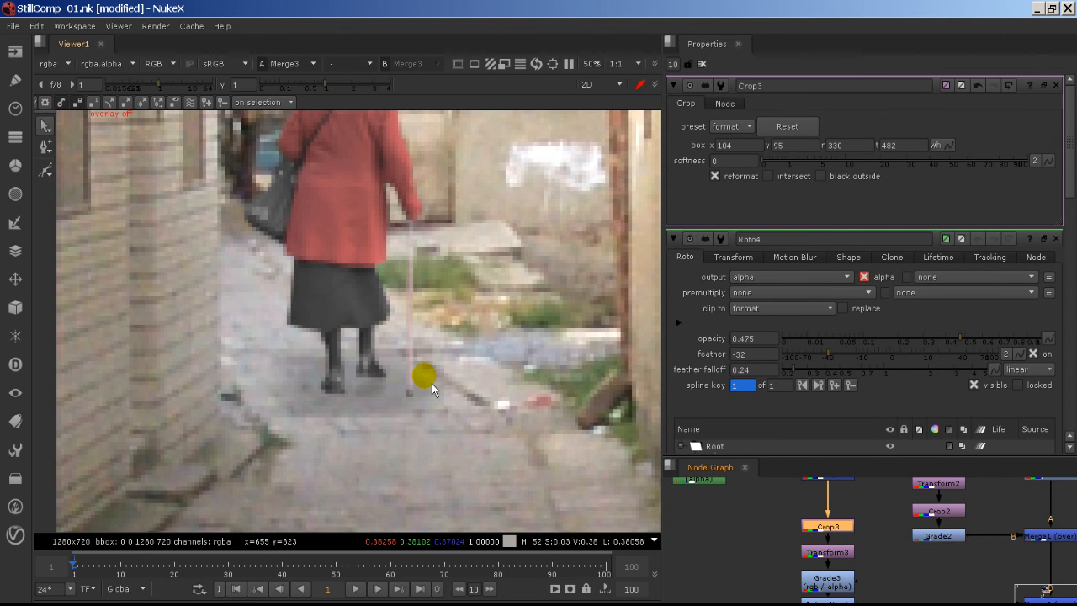
scroll(367, 377, "up", 4)
middle_click_drag(378, 266, 393, 394)
scroll(386, 393, "up", 5)
left_click_drag(320, 340, 319, 361)
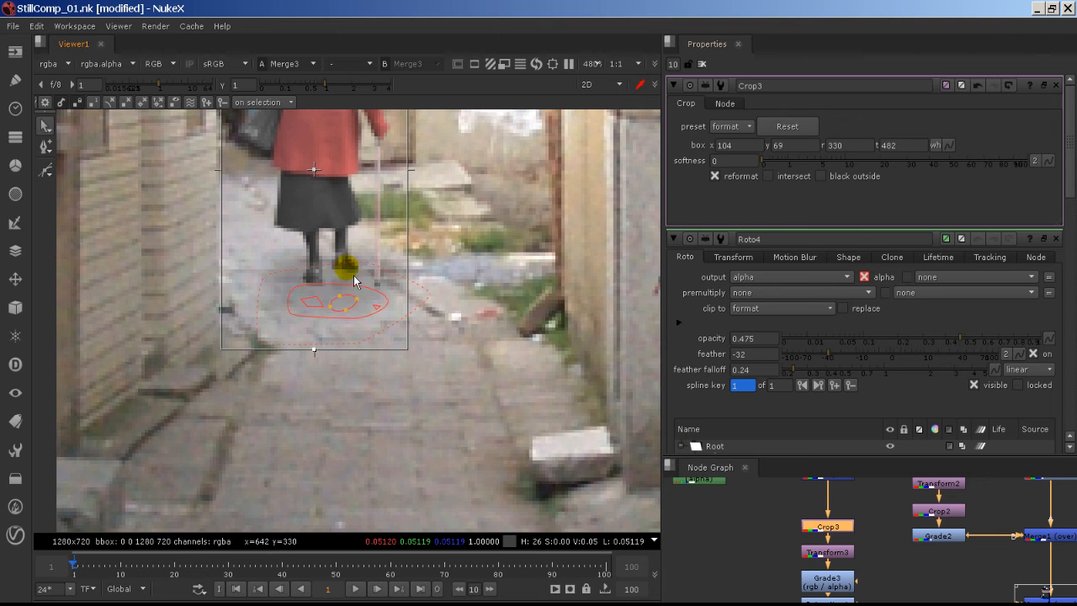
- Compare the outputs of Crop3 and Merge5 to examine how the roto shapes line up with the woman's feet
middle_click_drag(808, 539, 827, 576)
key("1")
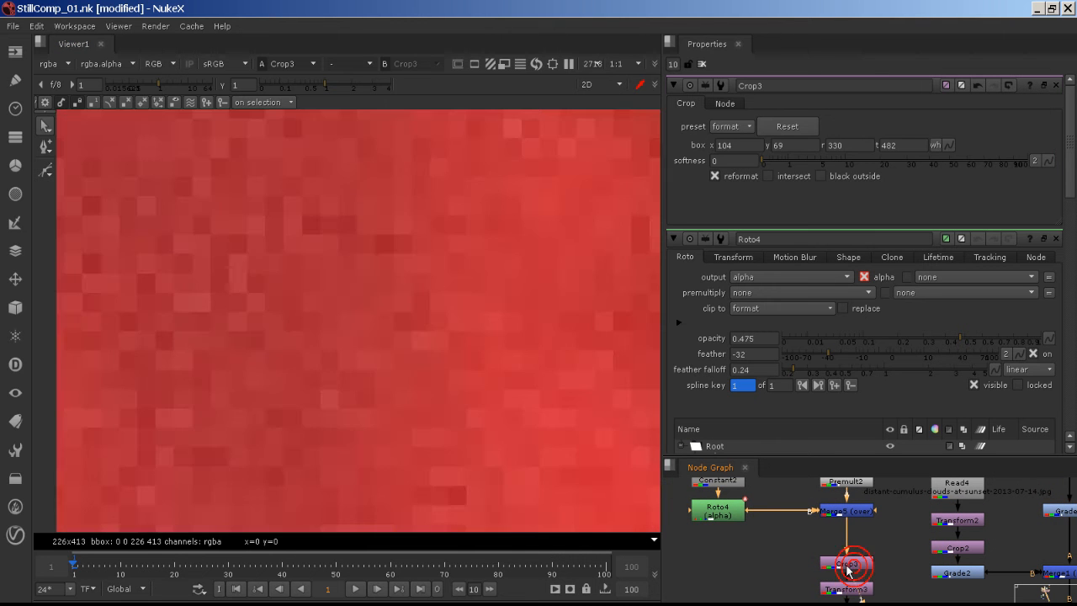
scroll(433, 454, "up", 3)
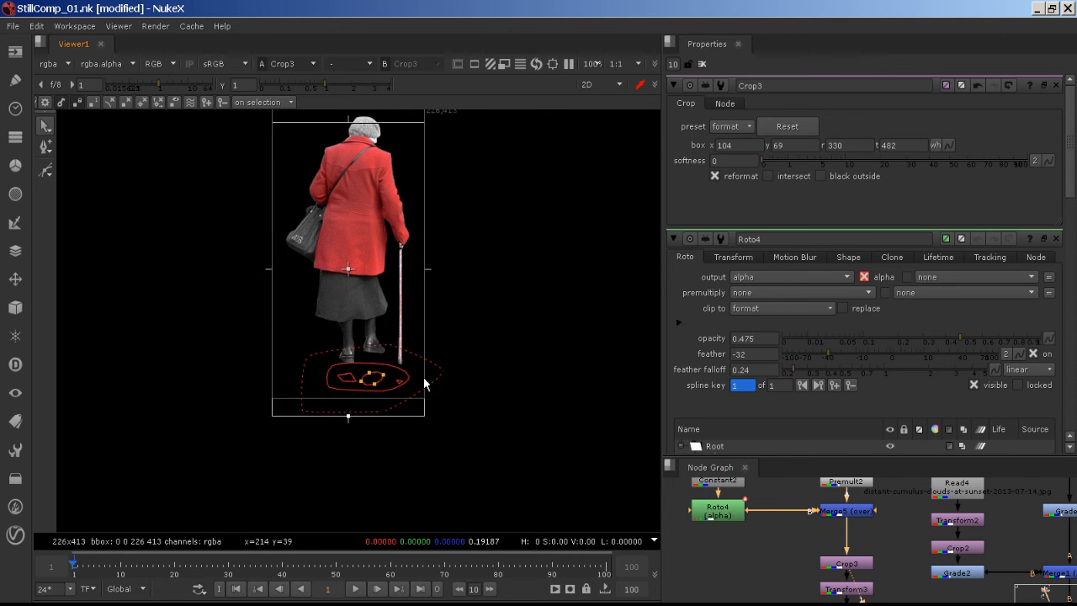
left_click(846, 511)
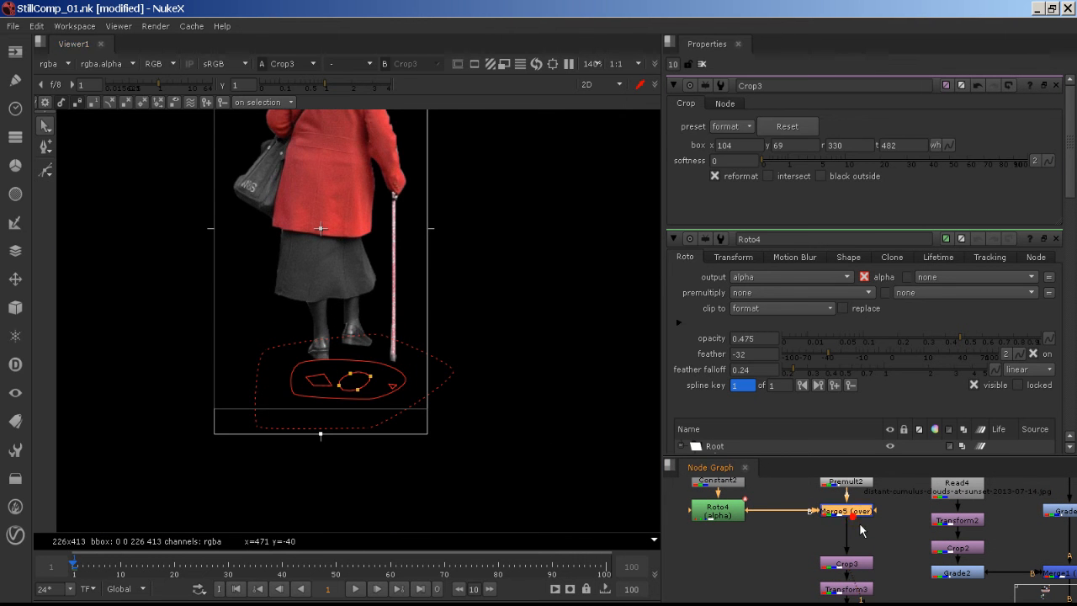
key("1")
scroll(464, 379, "up", 3)
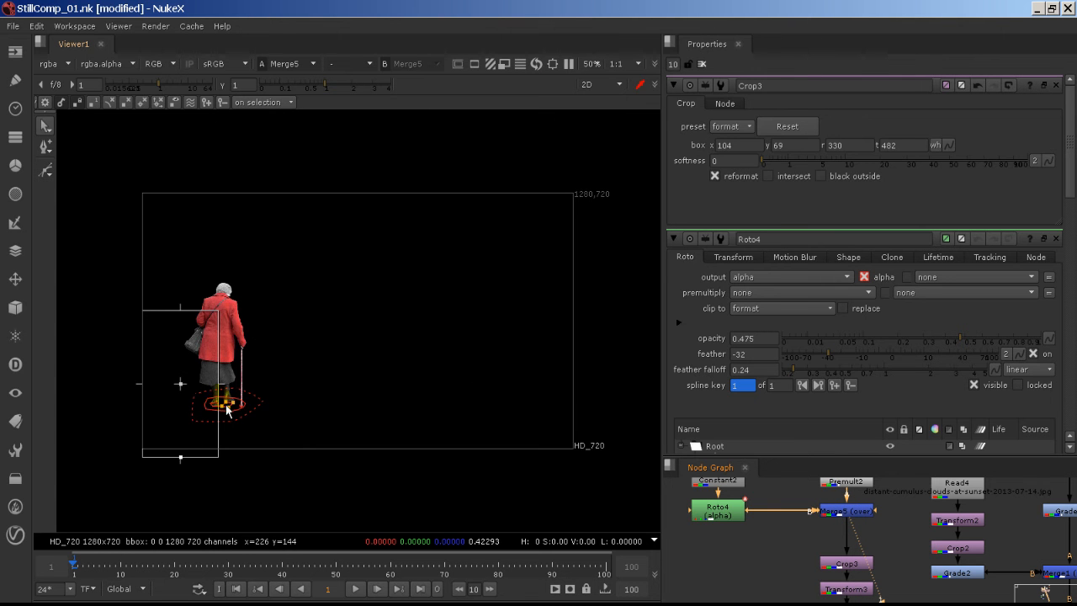
scroll(340, 407, "up", 3)
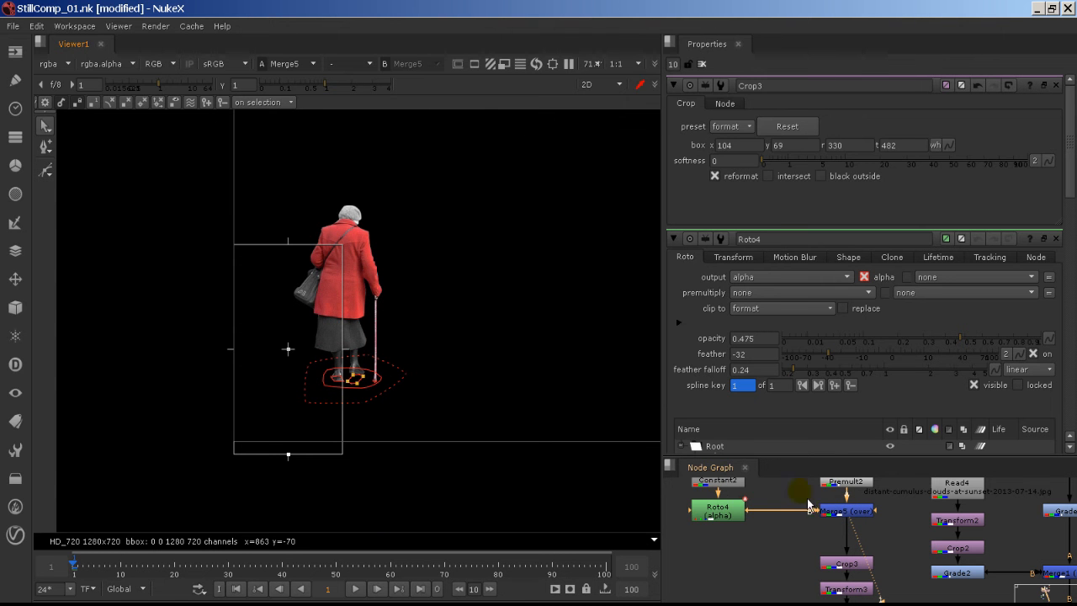
left_click(859, 510)
left_click(847, 563)
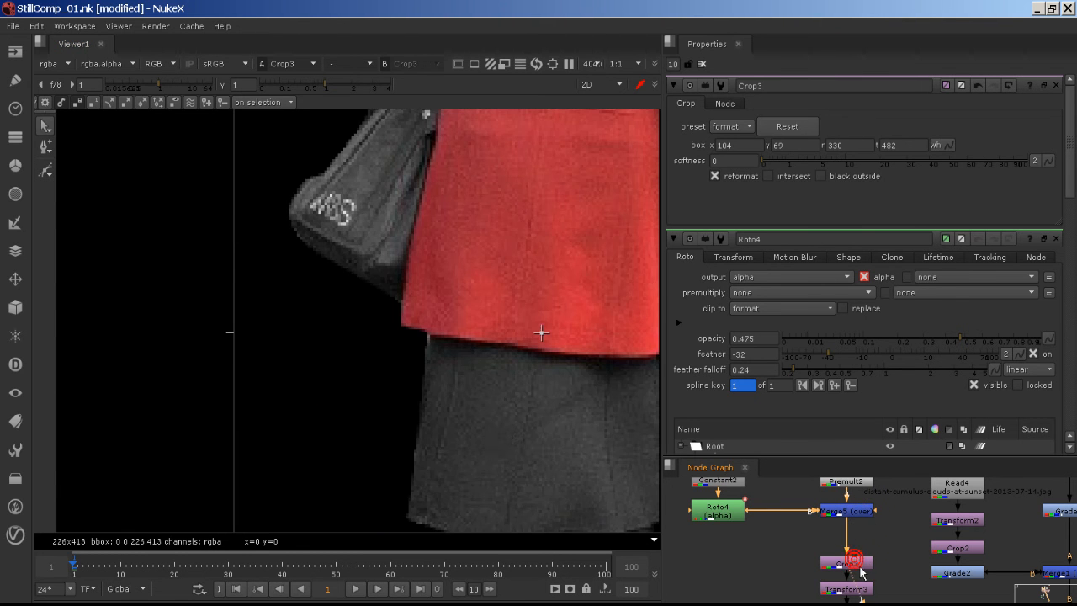
key("1")
scroll(484, 416, "down", 2)
scroll(484, 416, "down", 2)
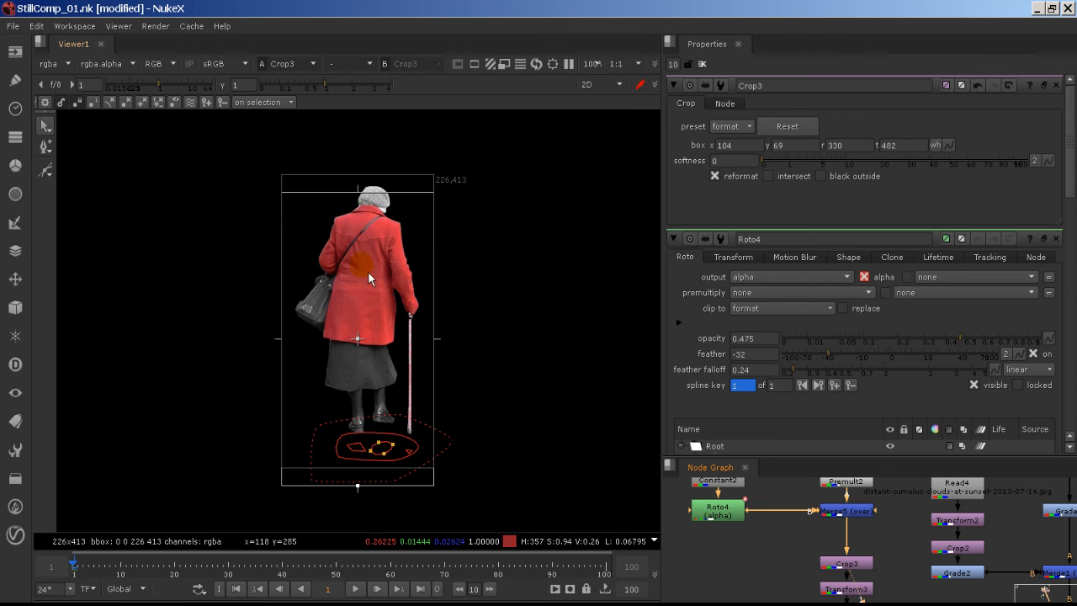
- Extend Crop3's box above the woman's head to t 506 and on the cane side to r 340
left_click_drag(362, 197, 362, 177)
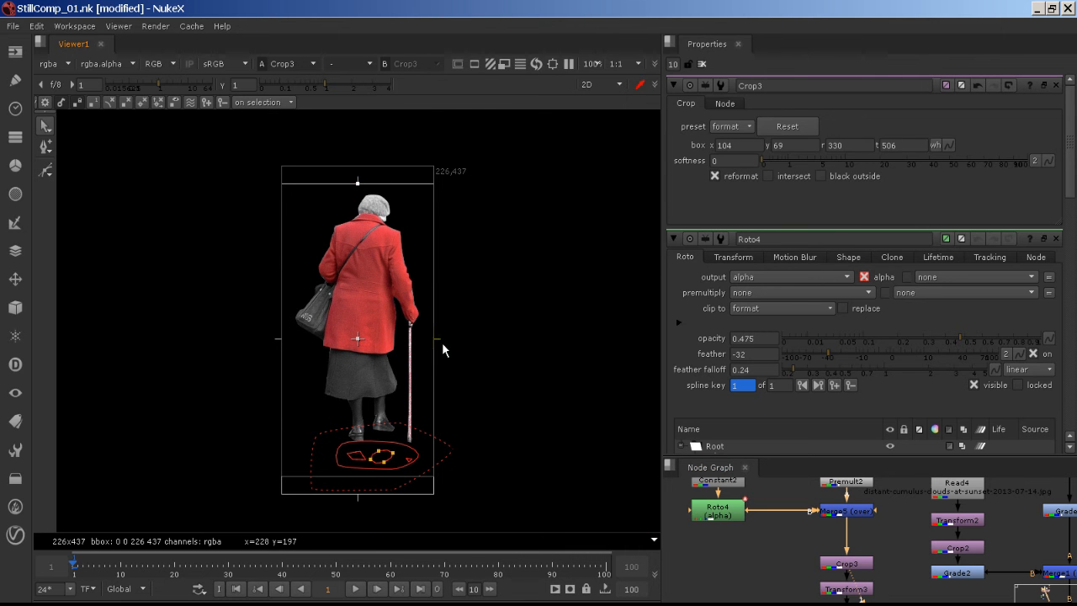
left_click_drag(439, 345, 447, 351)
left_click(863, 571)
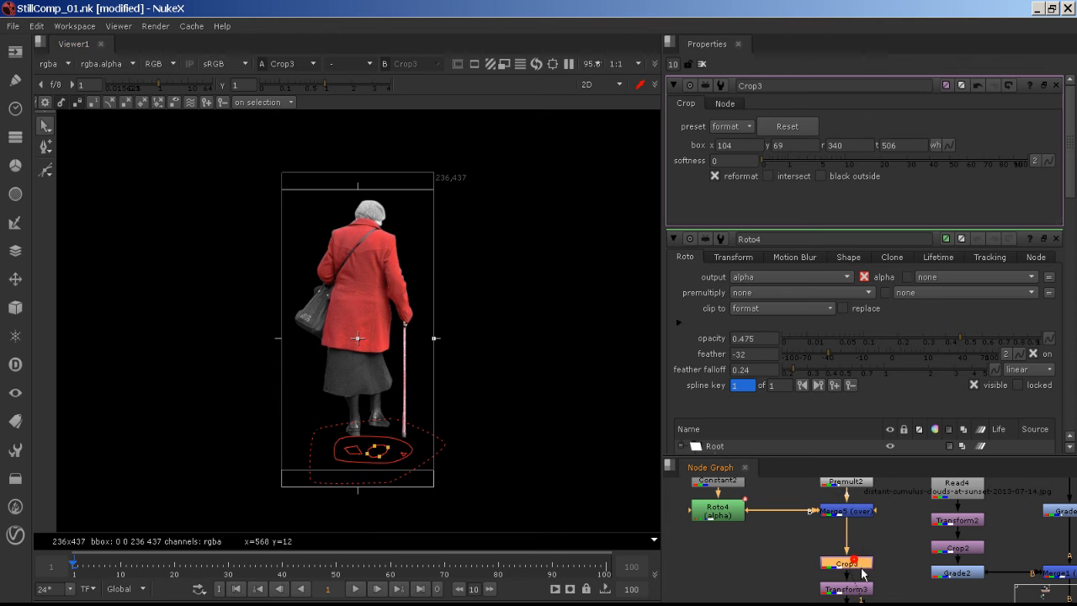
- Reset Crop3's box to the full format and shift the whole box to x 118, y 72
left_click(788, 126)
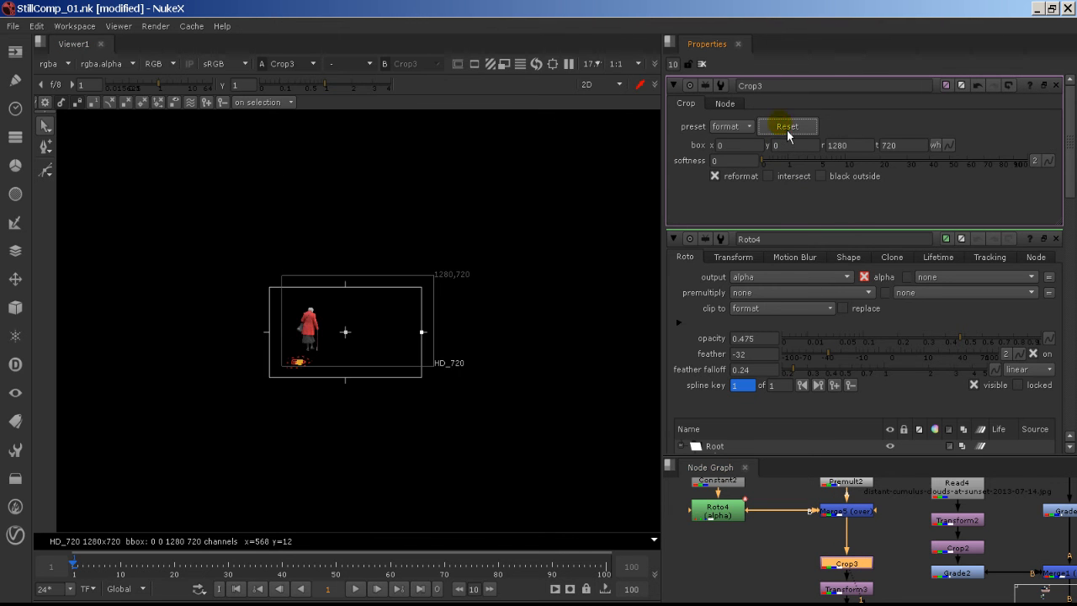
scroll(357, 314, "up", 3)
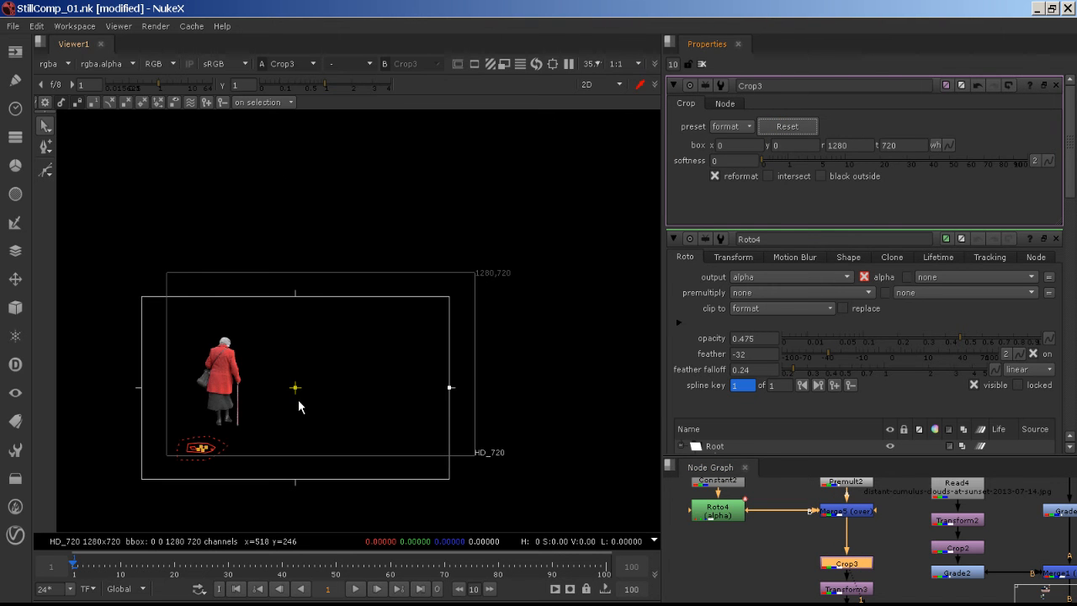
left_click_drag(304, 398, 332, 380)
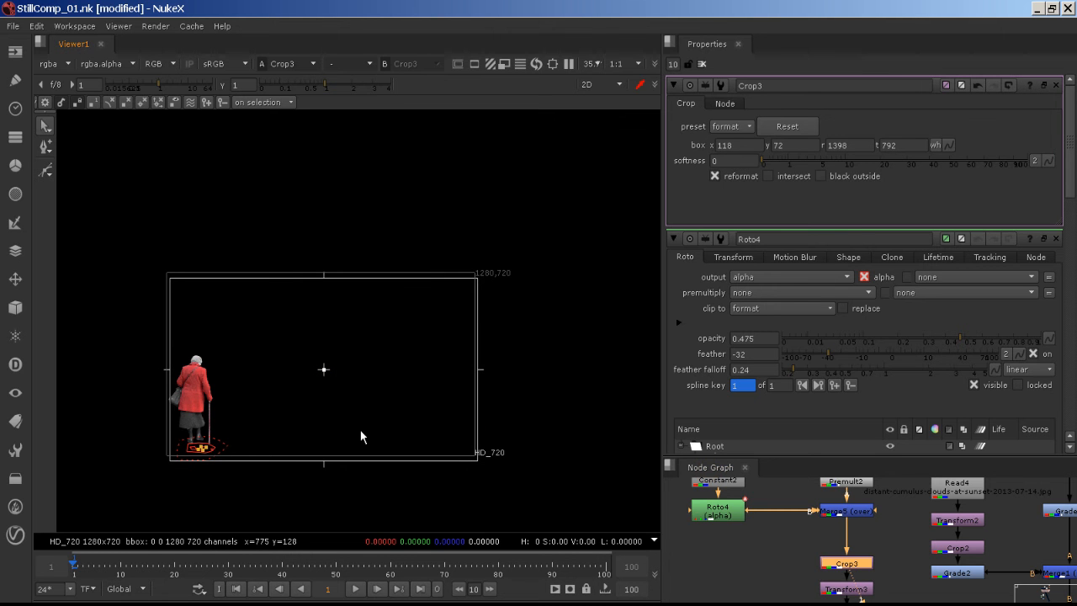
- Turn off Crop3's reformat, enable black outside, and pull the box's right edge in to r 526
left_click(716, 176)
left_click(821, 176)
scroll(314, 331, "up", 5)
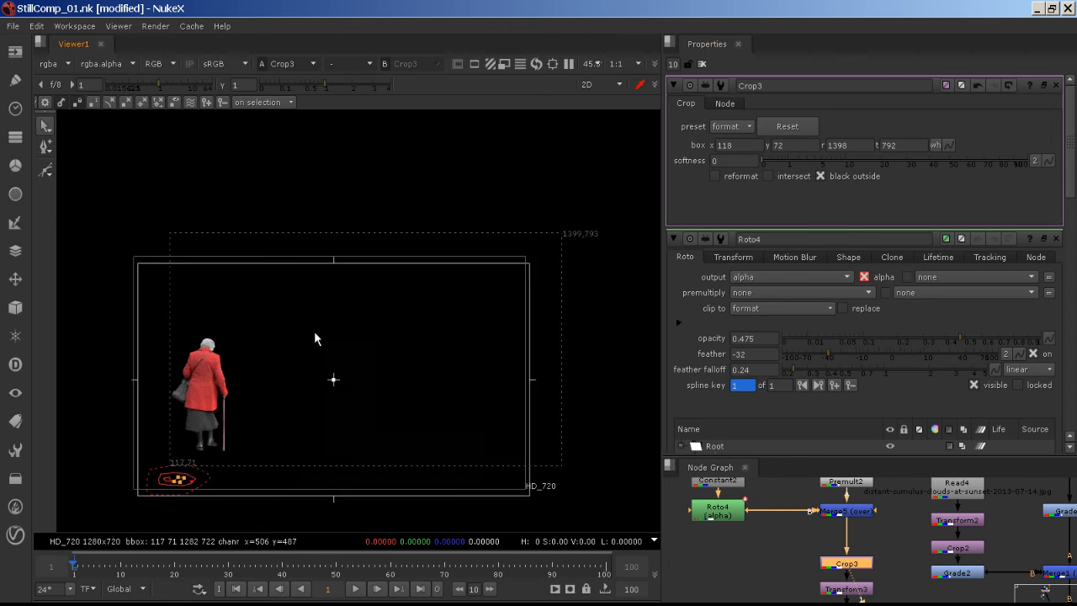
middle_click_drag(381, 416, 533, 308)
right_click(445, 348)
key("Escape")
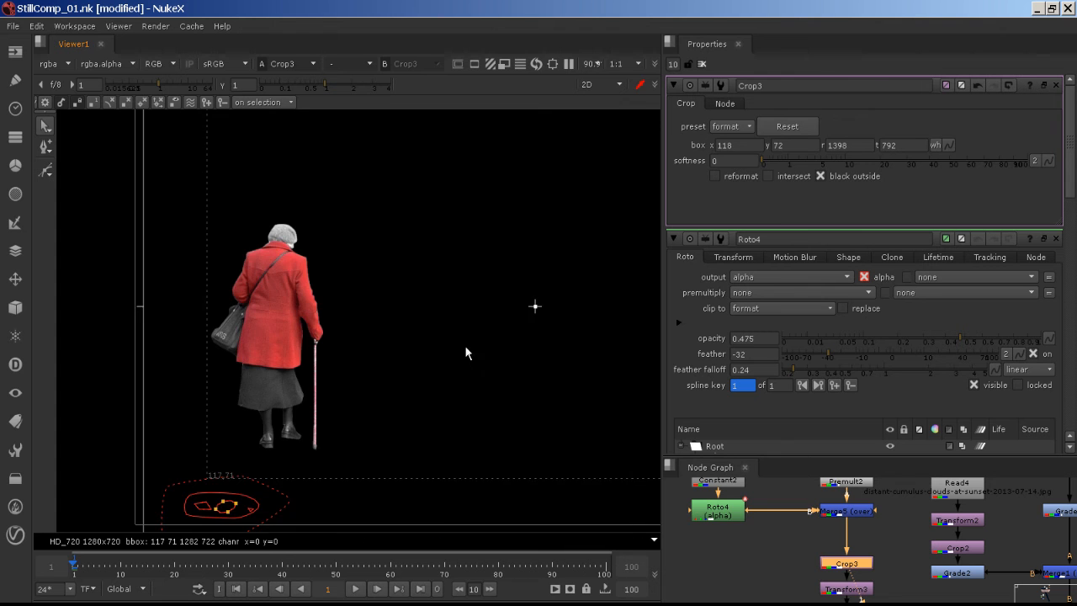
middle_click_drag(464, 351, 402, 351)
scroll(402, 351, "down", 3)
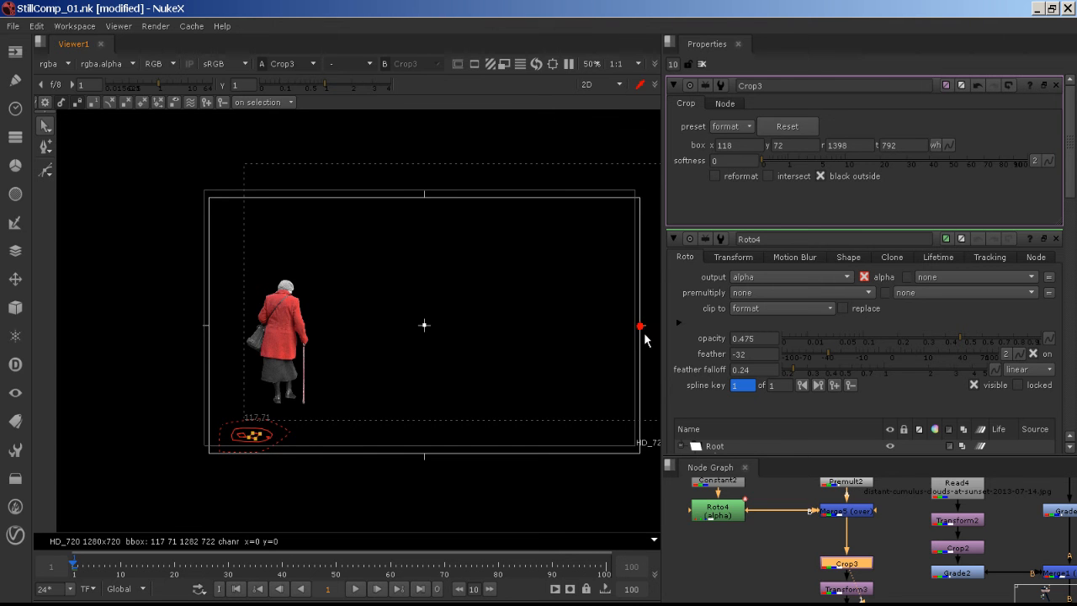
left_click_drag(643, 329, 347, 337)
- Compare Merge5 with Crop3, and replace Crop3 with a fresh Crop node directly after Merge5
left_click(846, 510)
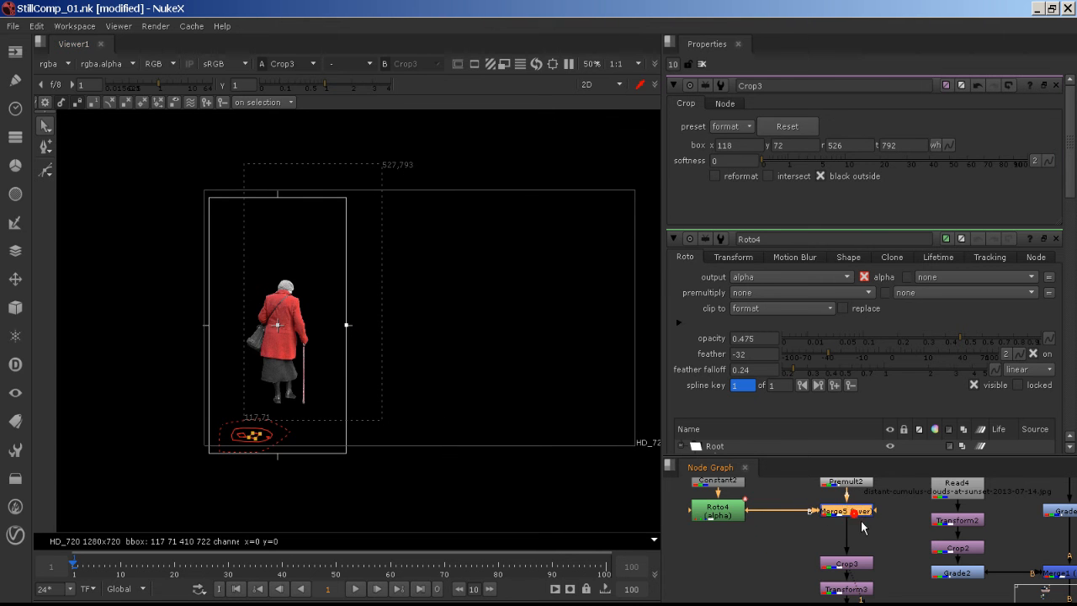
key("1")
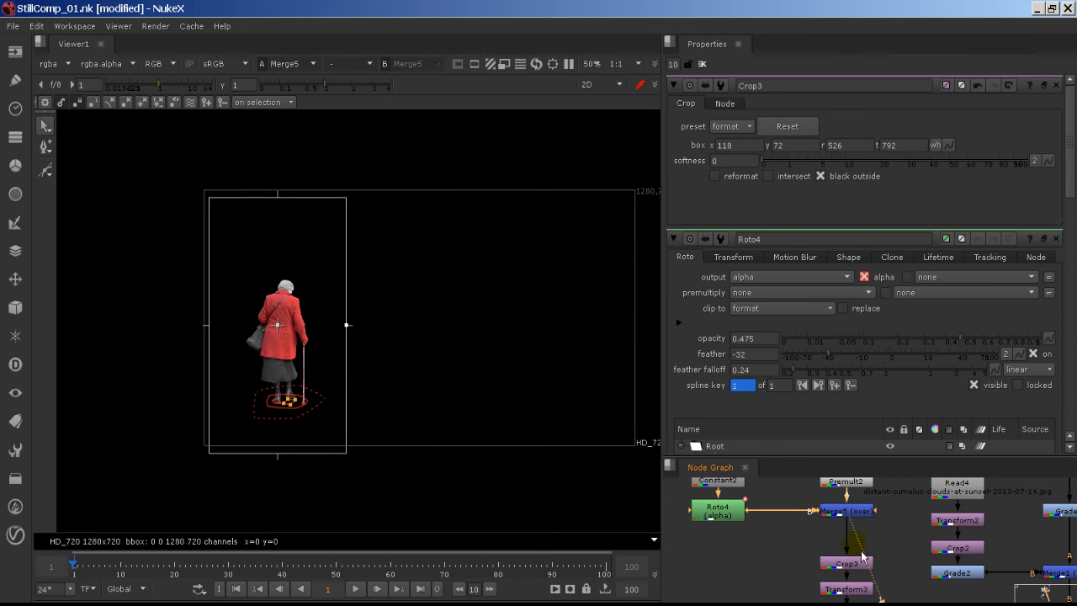
left_click(864, 563)
key("1")
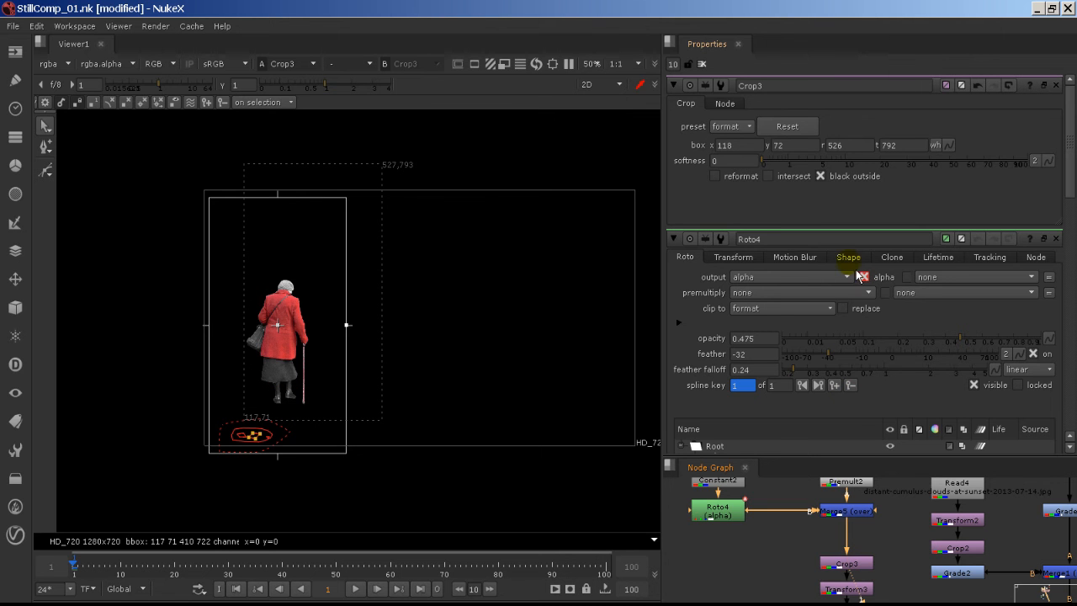
left_click(851, 564)
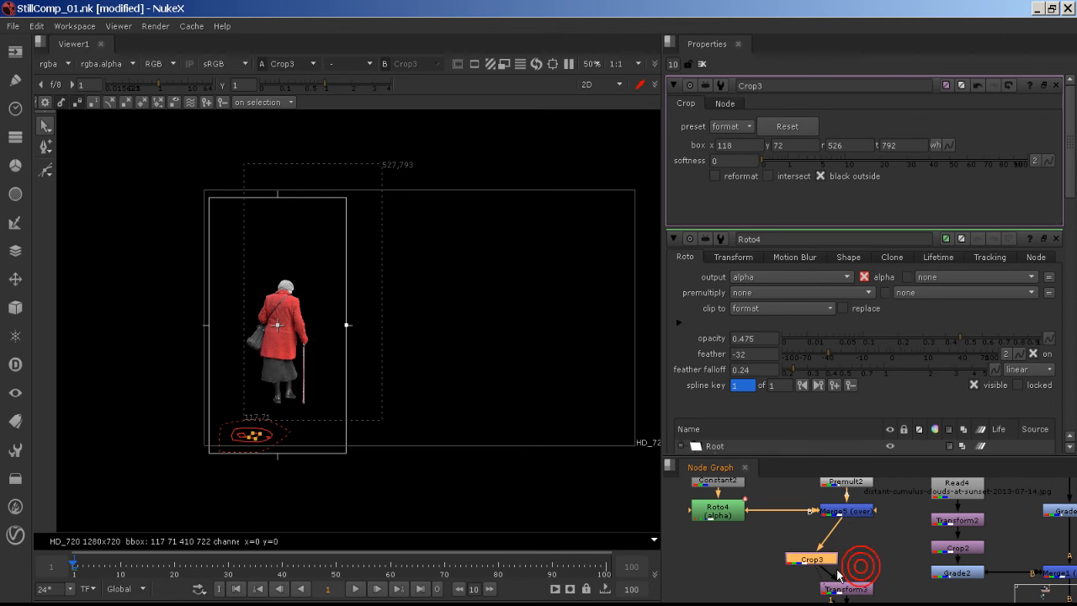
key("Delete")
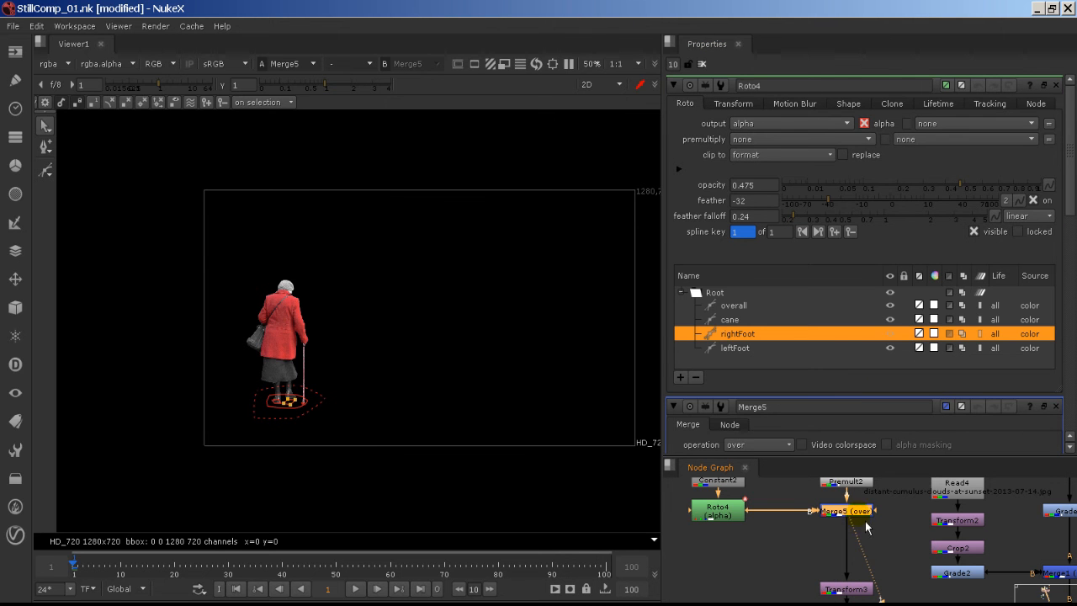
key("Tab")
type("cr")
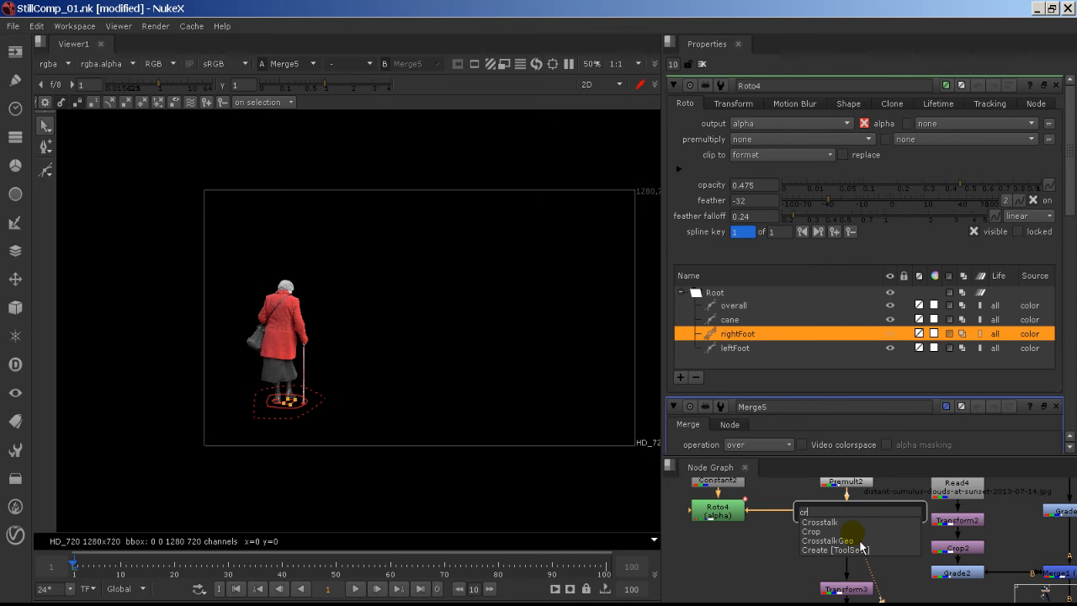
left_click(857, 533)
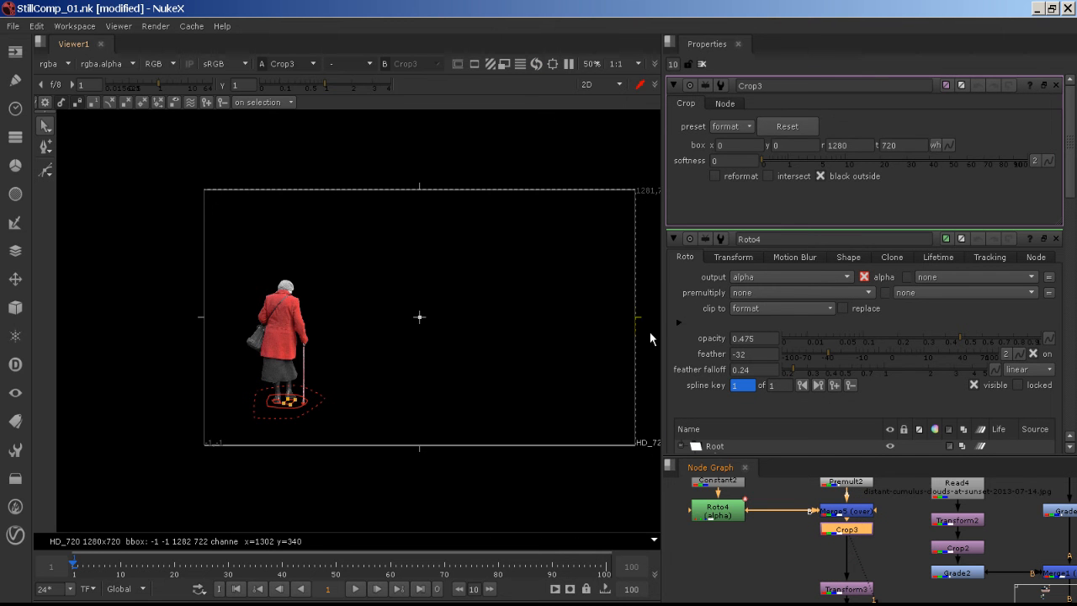
- Fit the new Crop3 box around the woman and her shadow at x 88, y 52, r 380, t 500
left_click_drag(651, 338, 396, 329)
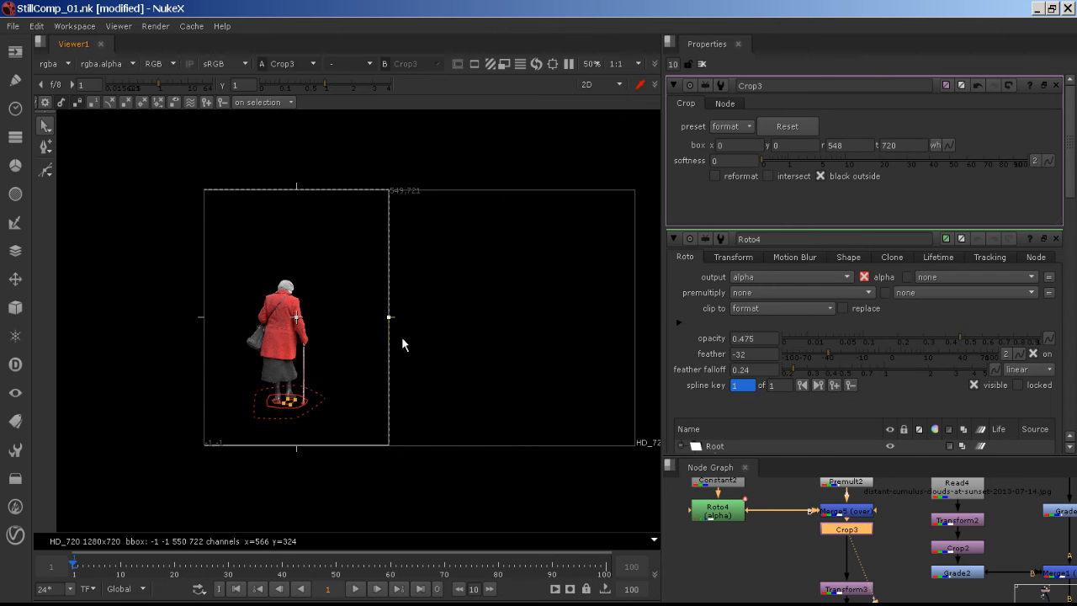
left_click_drag(389, 317, 344, 318)
left_click_drag(279, 197, 279, 272)
left_click_drag(210, 363, 234, 362)
left_click_drag(287, 459, 296, 439)
left_click_drag(349, 353, 335, 364)
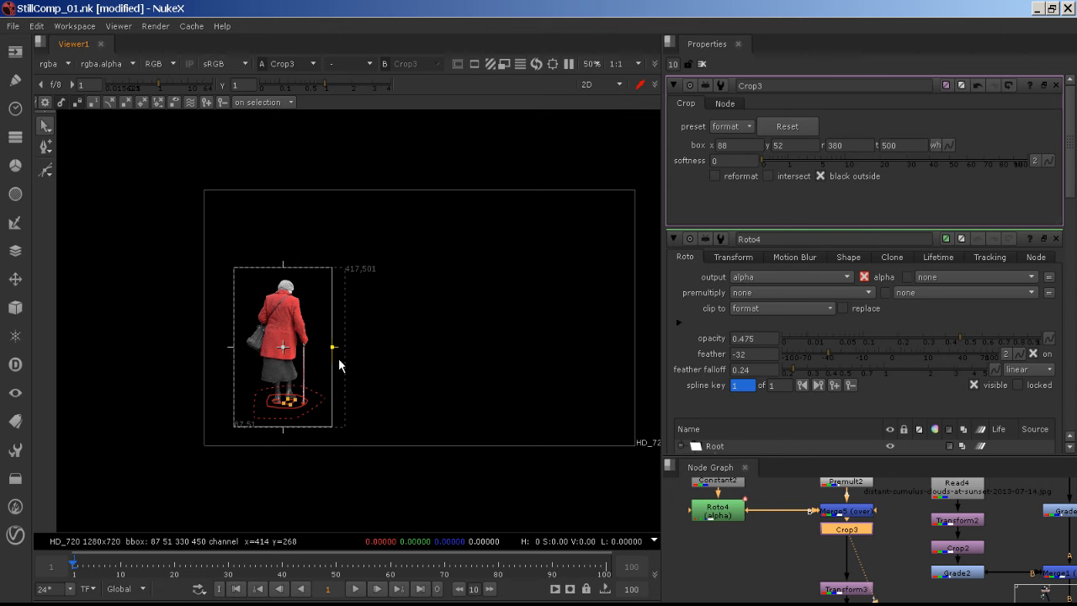
- View the Merge3 composite and examine the woman's position and ground shadow in the alley
scroll(875, 594, "up", 3)
middle_click_drag(876, 594, 793, 426)
mouse_move(851, 555)
middle_mouse_down()
mouse_move(822, 457)
mouse_move(760, 342)
middle_mouse_up()
middle_click_drag(843, 515, 843, 603)
left_click(834, 488)
key("1")
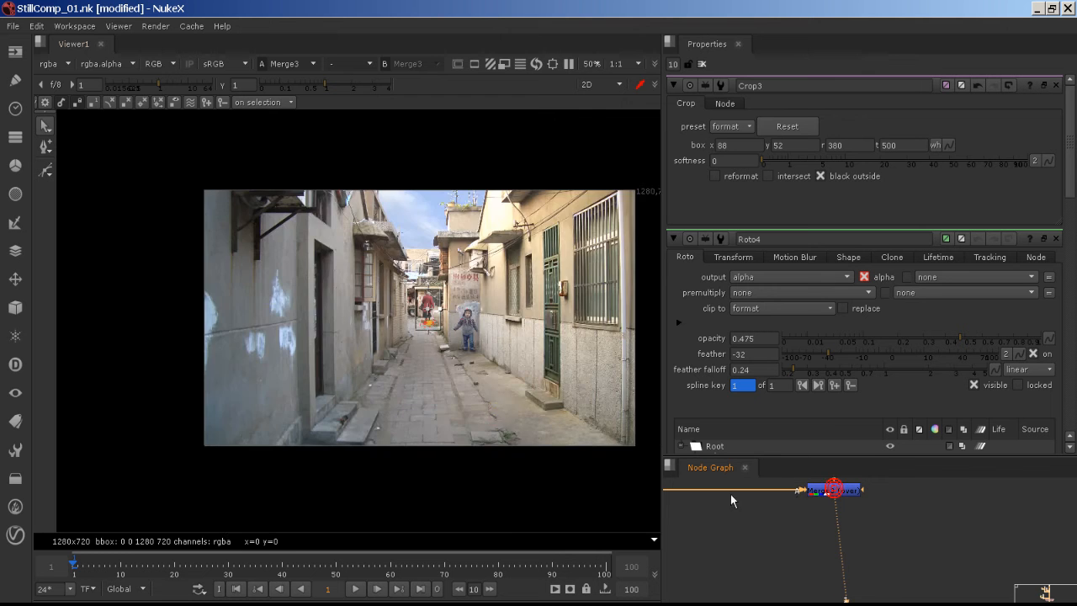
scroll(454, 336, "up", 6)
scroll(435, 316, "up", 3)
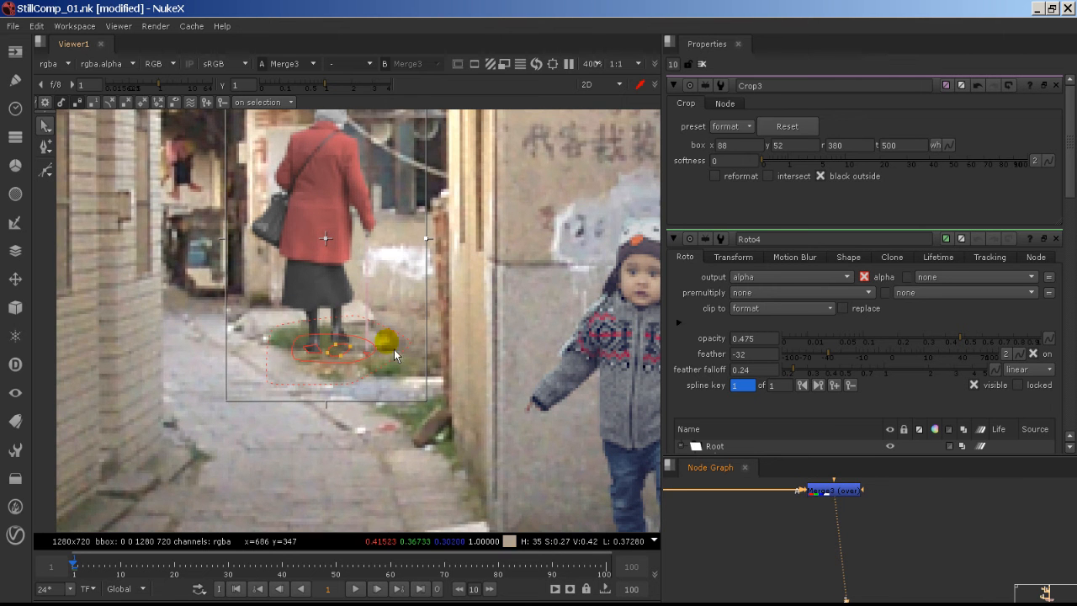
- Reposition the woman onto the alley paving by setting Transform3's translate to about x 491.6, y 144.6
middle_click_drag(757, 500, 935, 603)
right_click(852, 478)
middle_click_drag(813, 522, 841, 596)
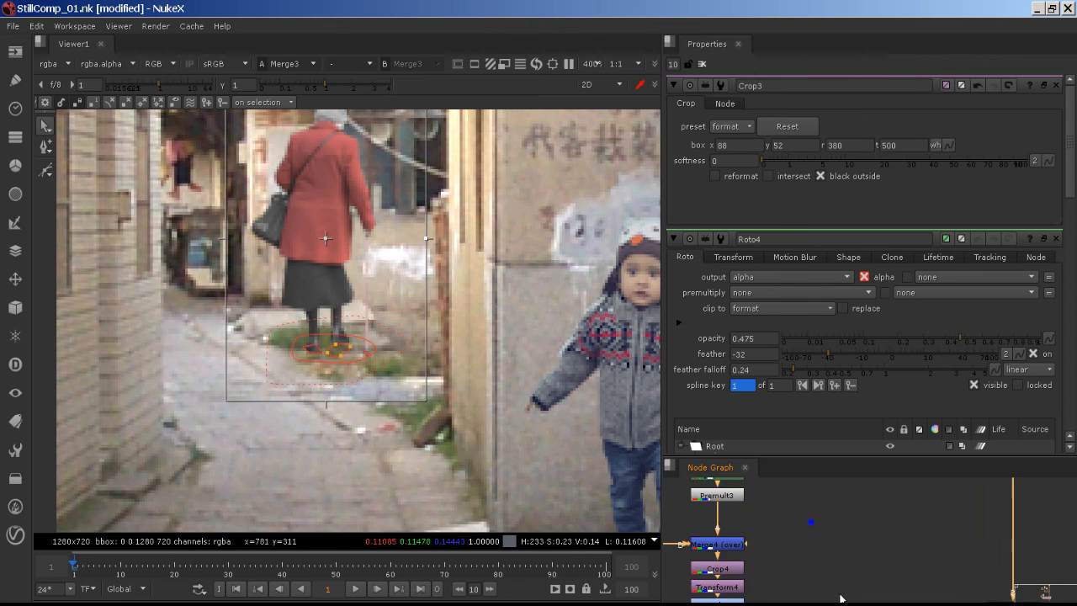
middle_click_drag(844, 512, 856, 598)
middle_click_drag(827, 551, 853, 530)
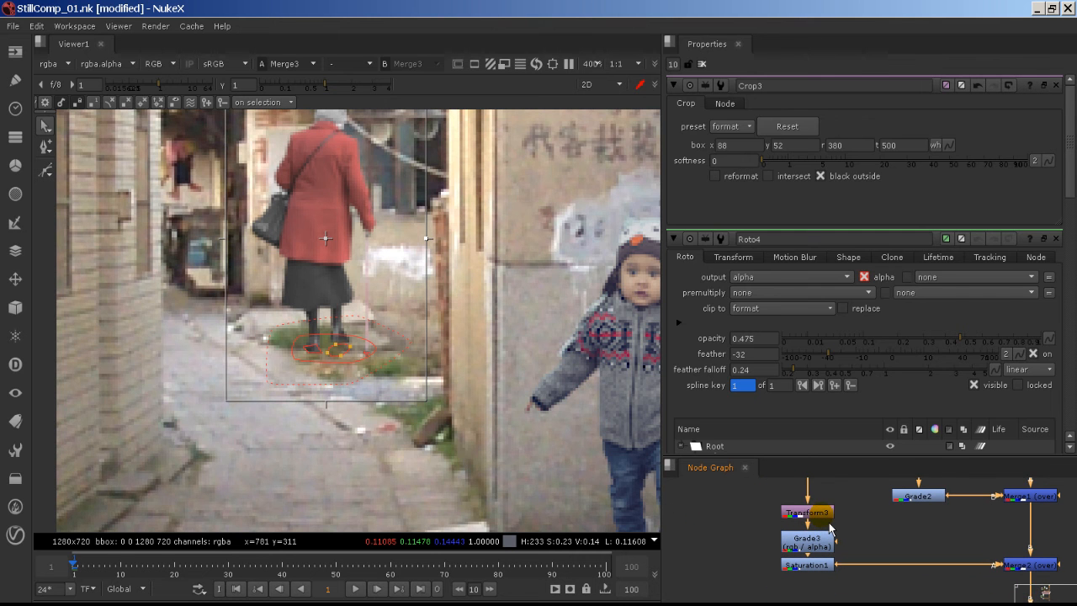
double_click(821, 514)
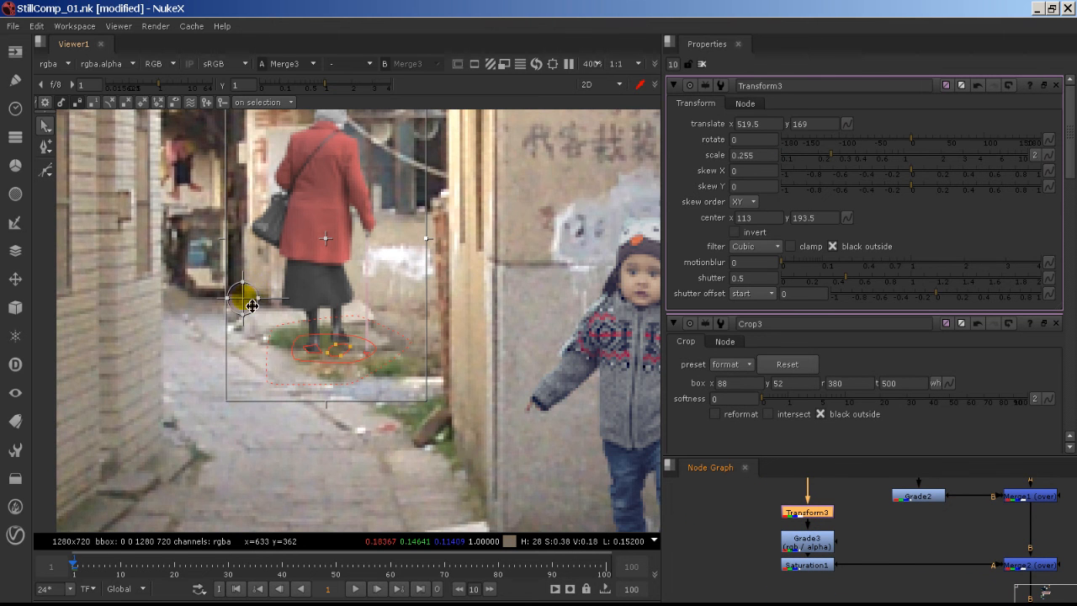
left_click_drag(250, 305, 167, 368)
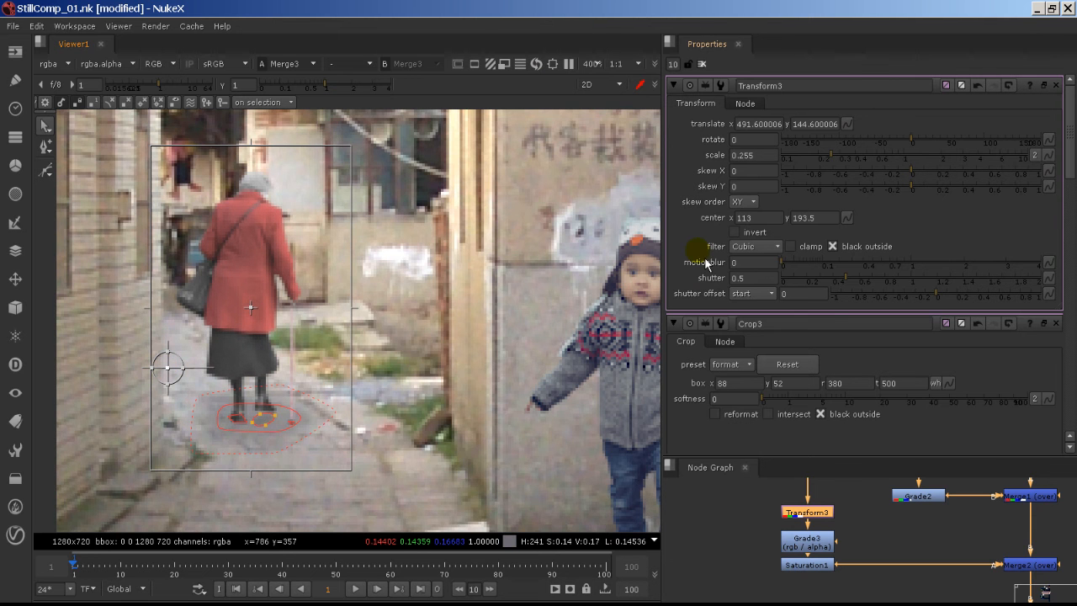
- Close all open node properties and check the woman's placement in the wider alley view
left_click(702, 64)
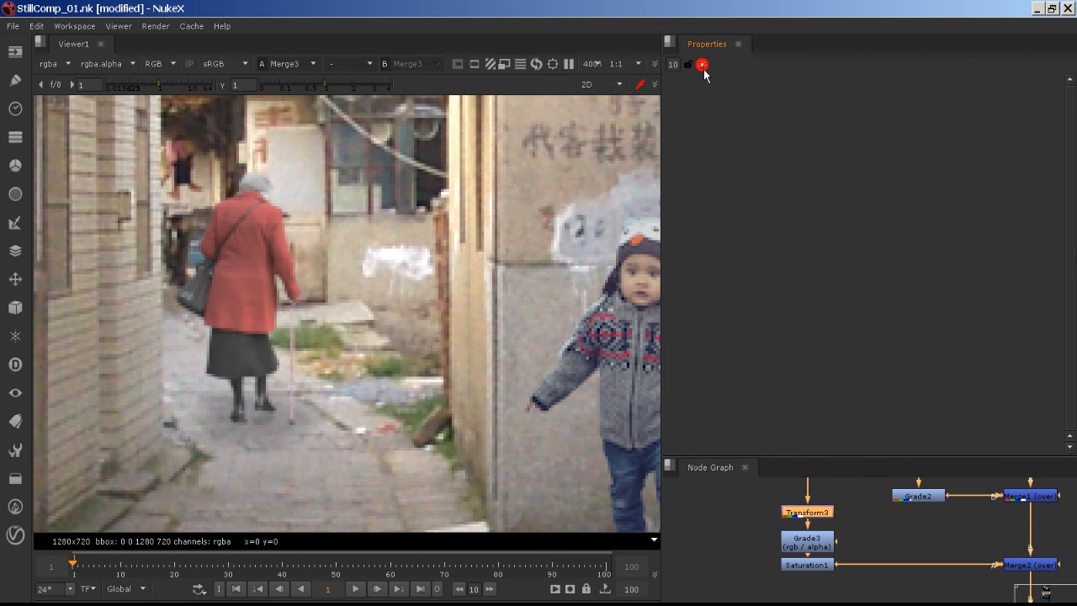
scroll(814, 521, "down", 3)
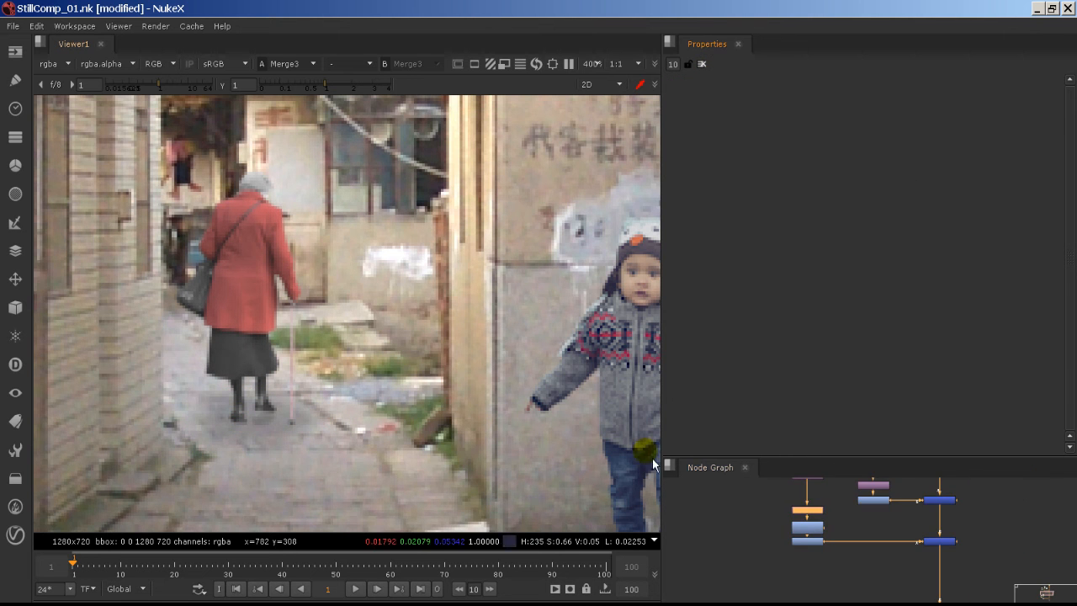
scroll(532, 387, "down", 5)
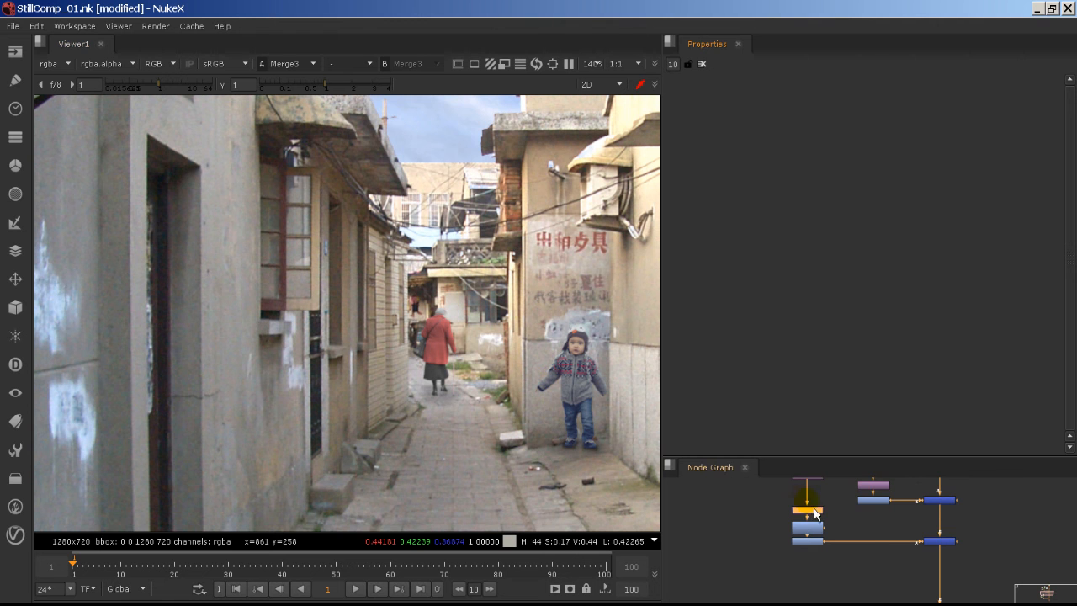
- Set Roto4's Root opacity to 0.565 and feather to 8.5 with the viewer overlay hidden
scroll(784, 517, "up", 3)
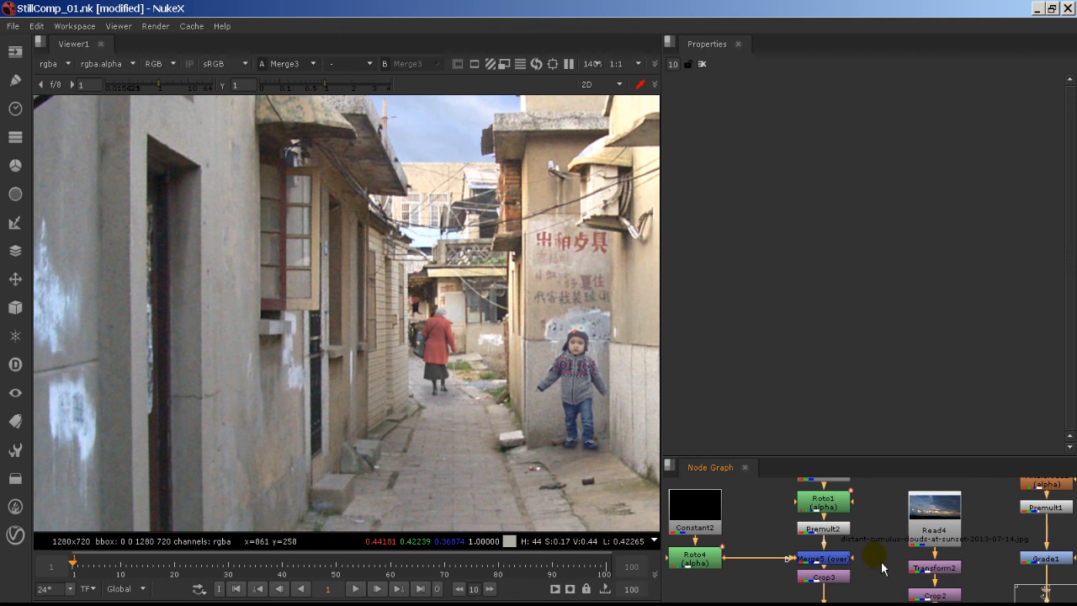
double_click(695, 557)
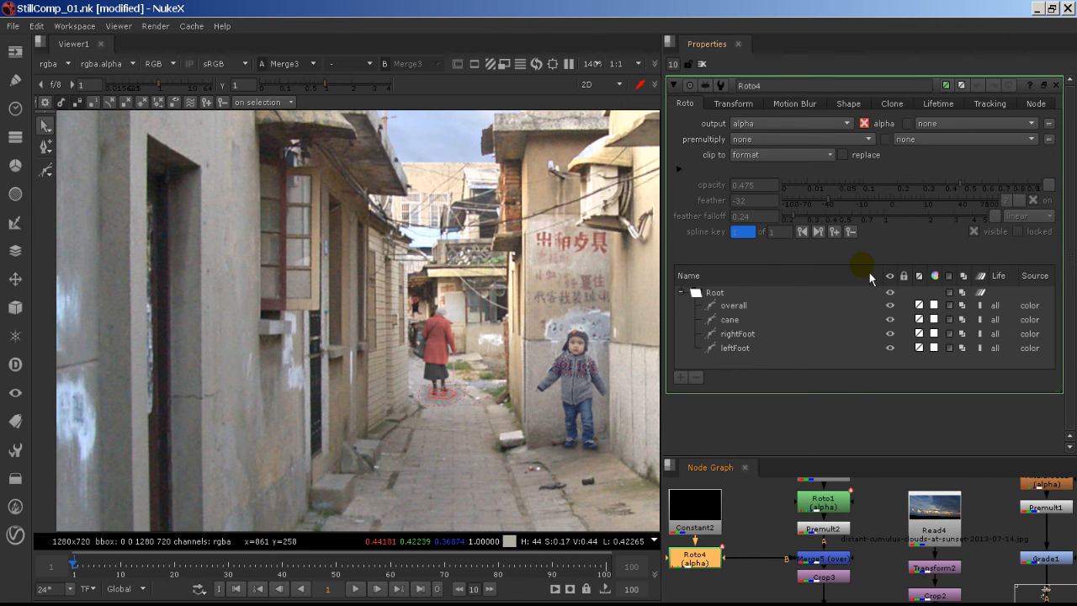
left_click(754, 292)
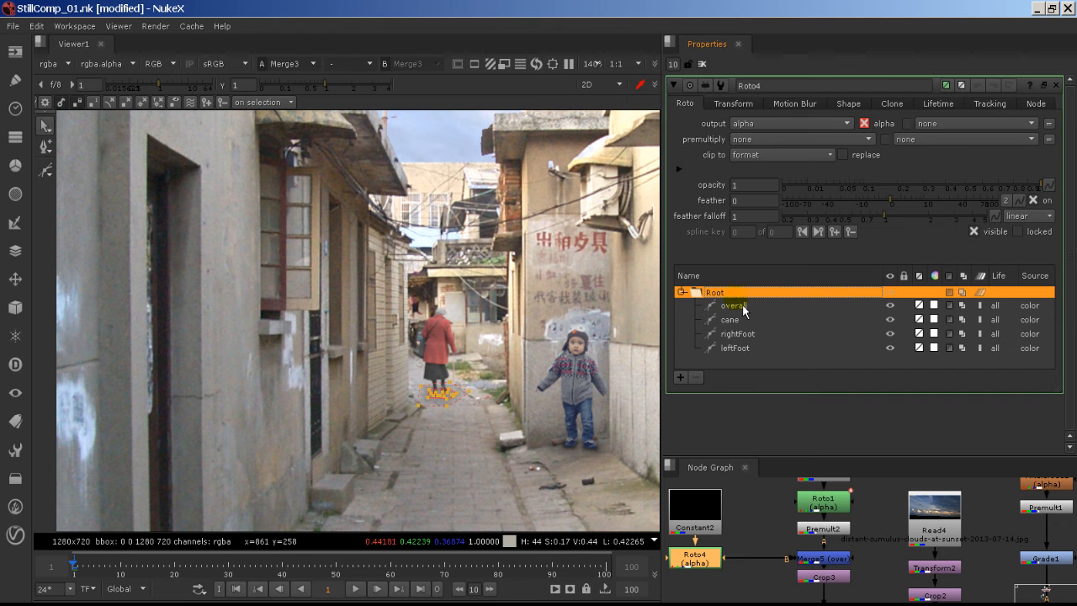
key("o")
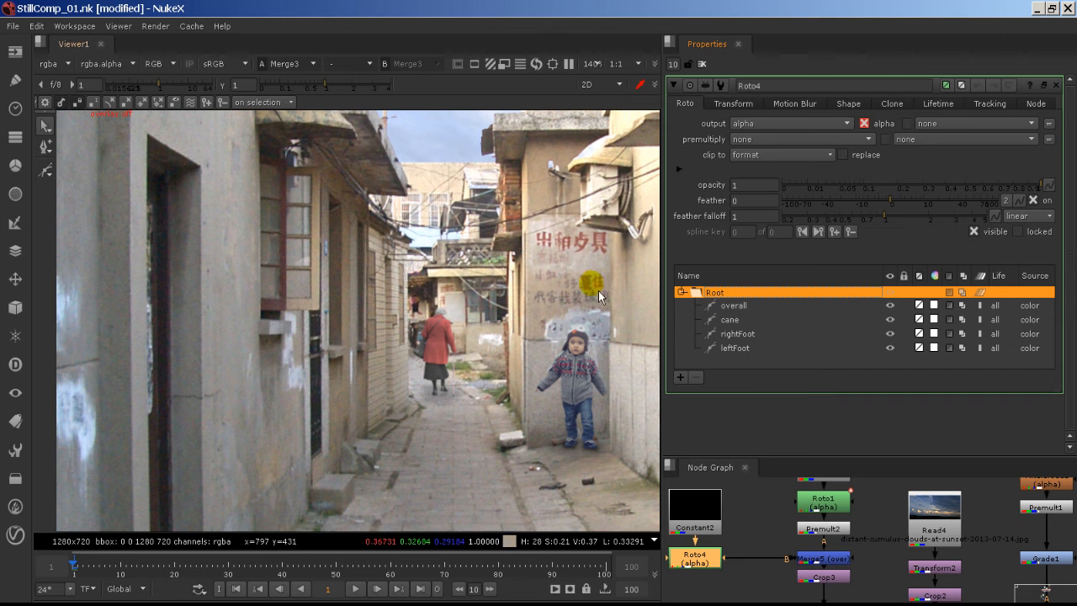
left_click_drag(941, 198, 985, 198)
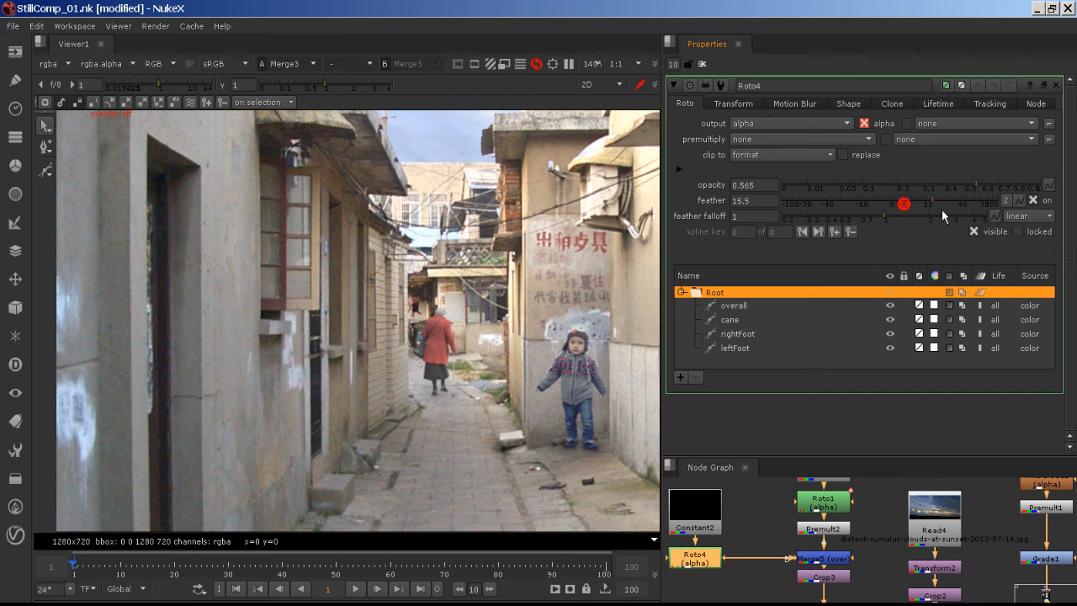
left_click_drag(902, 216, 929, 217)
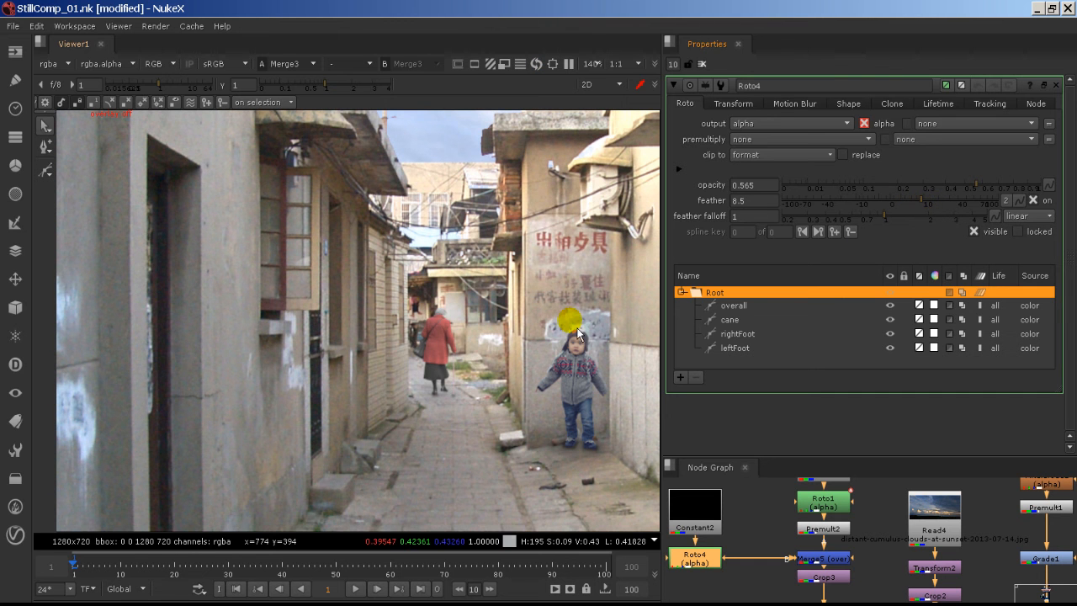
- Review the wider alley composite and its alpha channel, and inspect the node tree around Transform3 and Merge2
scroll(547, 324, "down", 2)
scroll(539, 330, "down", 1)
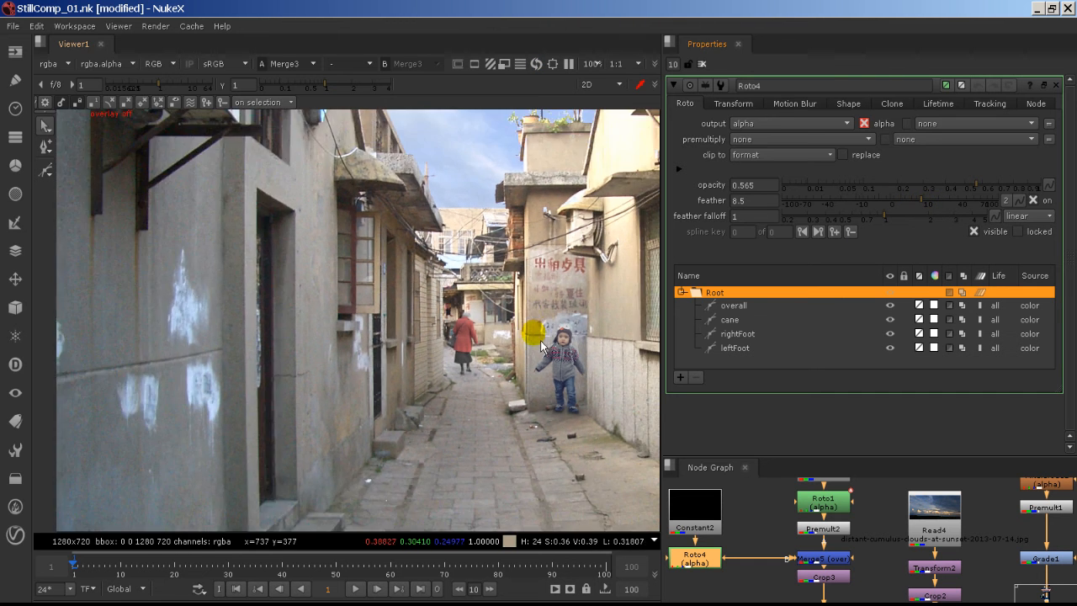
key("a")
key("a")
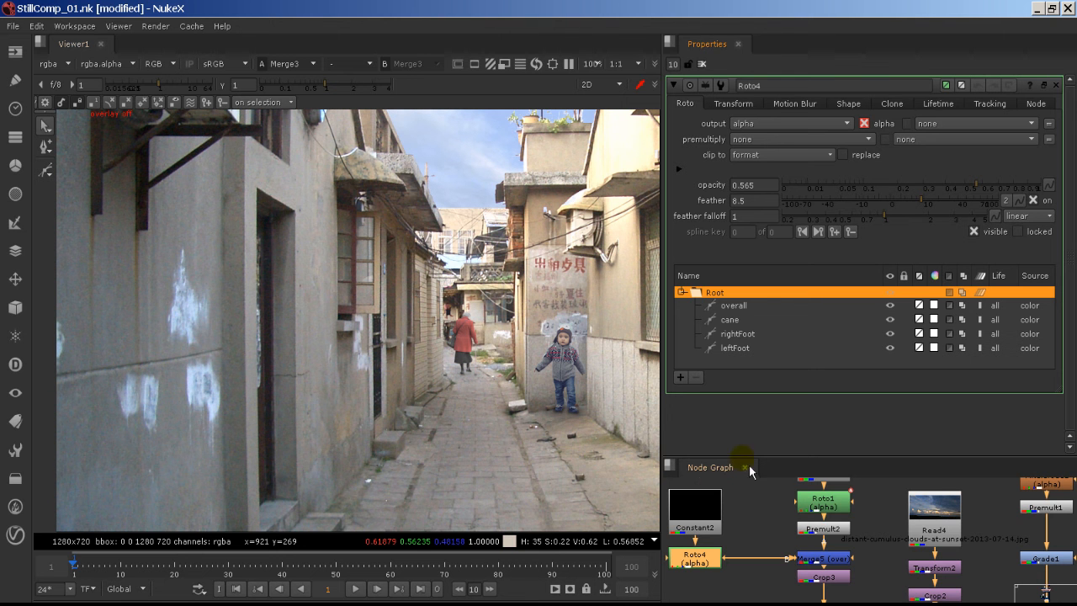
middle_click_drag(851, 529, 813, 503)
middle_click_drag(876, 533, 894, 584)
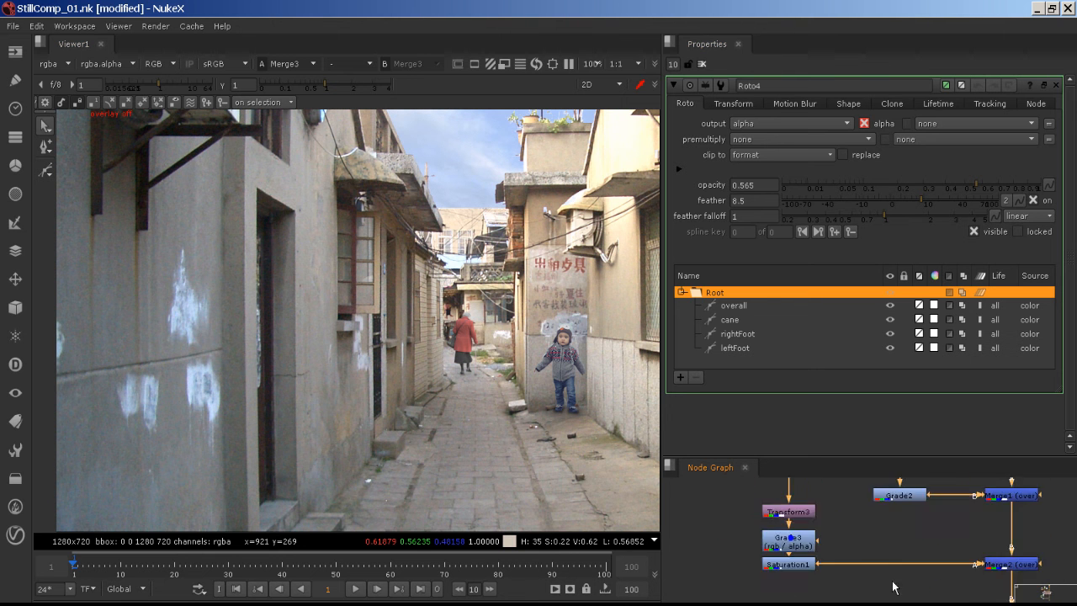
- Compare the alley composite with Roto4 disabled and enabled to check the effect of the woman's ground shadows
middle_click_drag(802, 528, 1042, 588)
key("d")
key("d")
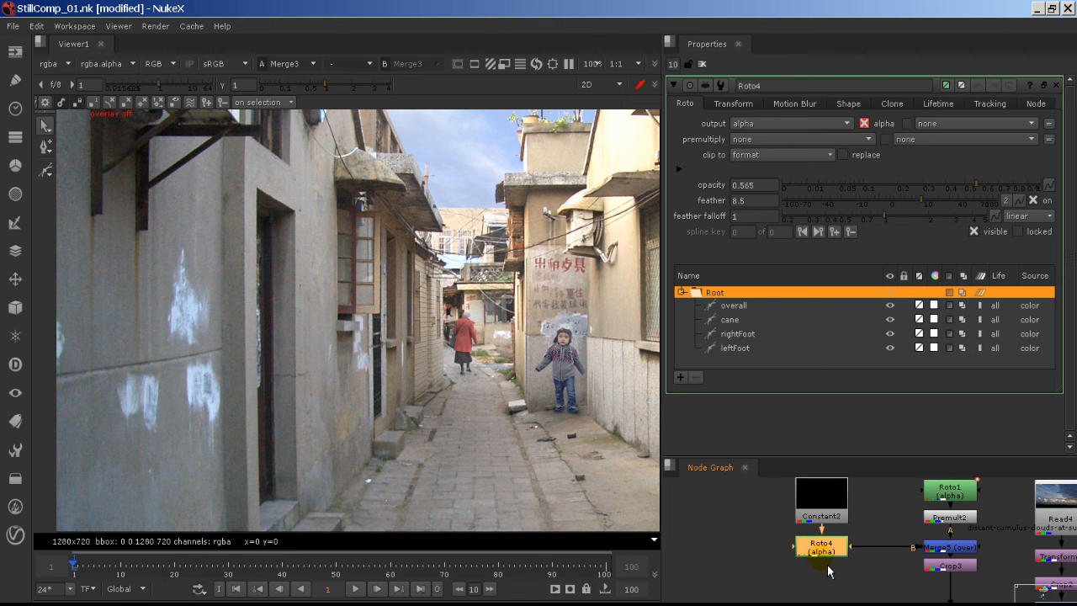
key("d")
key("d")
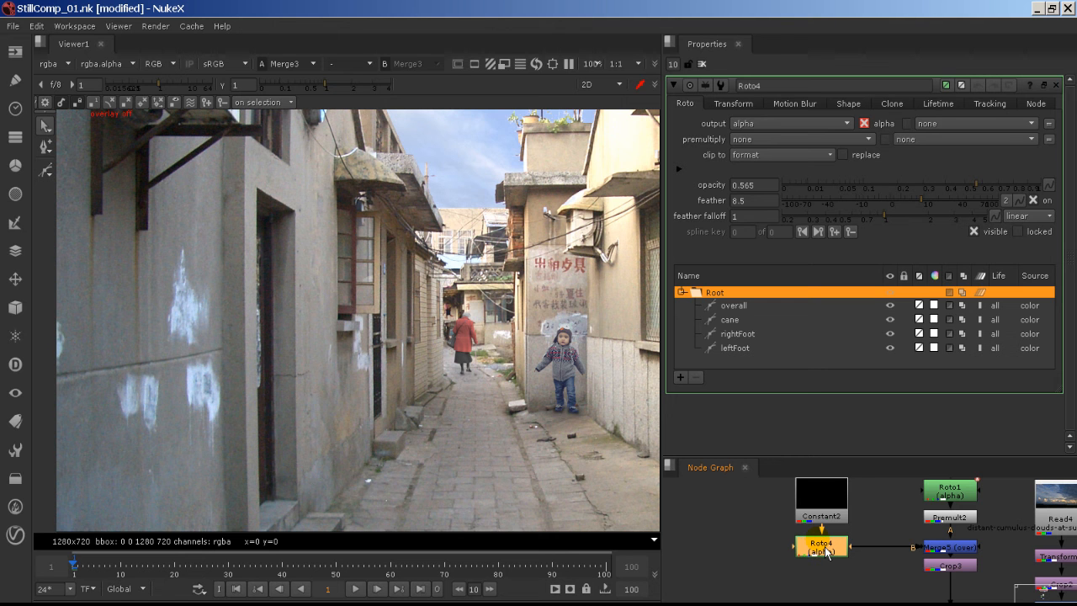
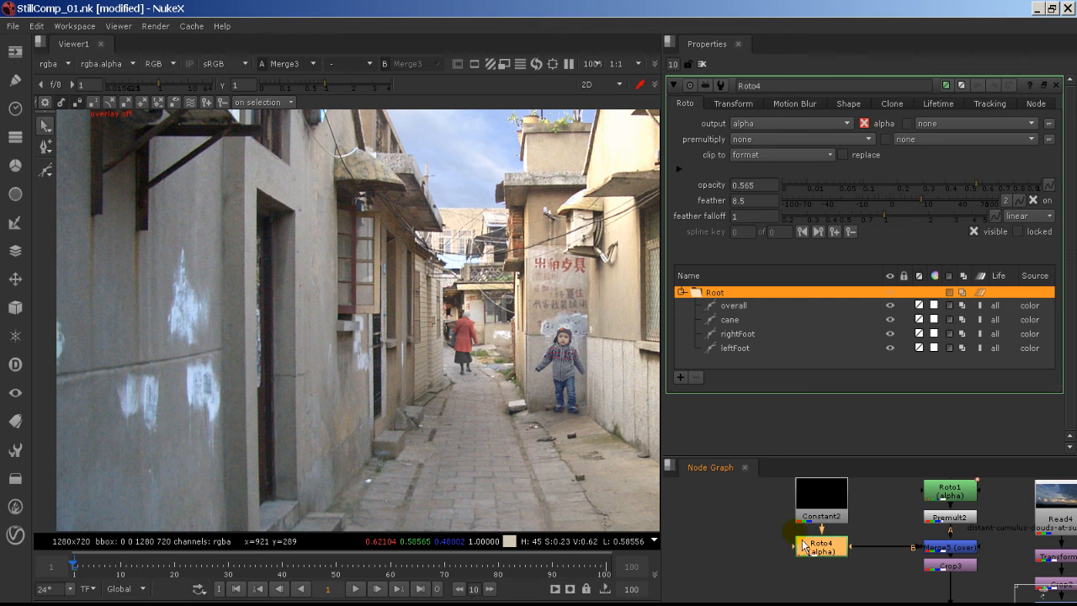
- Enlarge the node graph to full window and move Crop3 down to leave a gap below Merge5
left_click(745, 505)
key("f")
key("space")
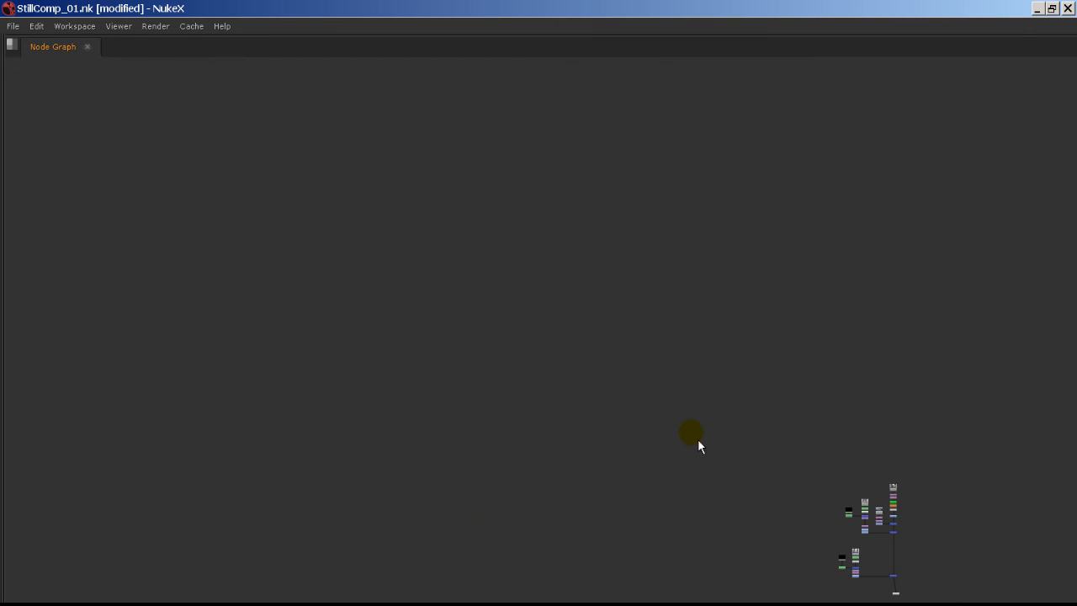
key("f")
scroll(679, 425, "up", 3)
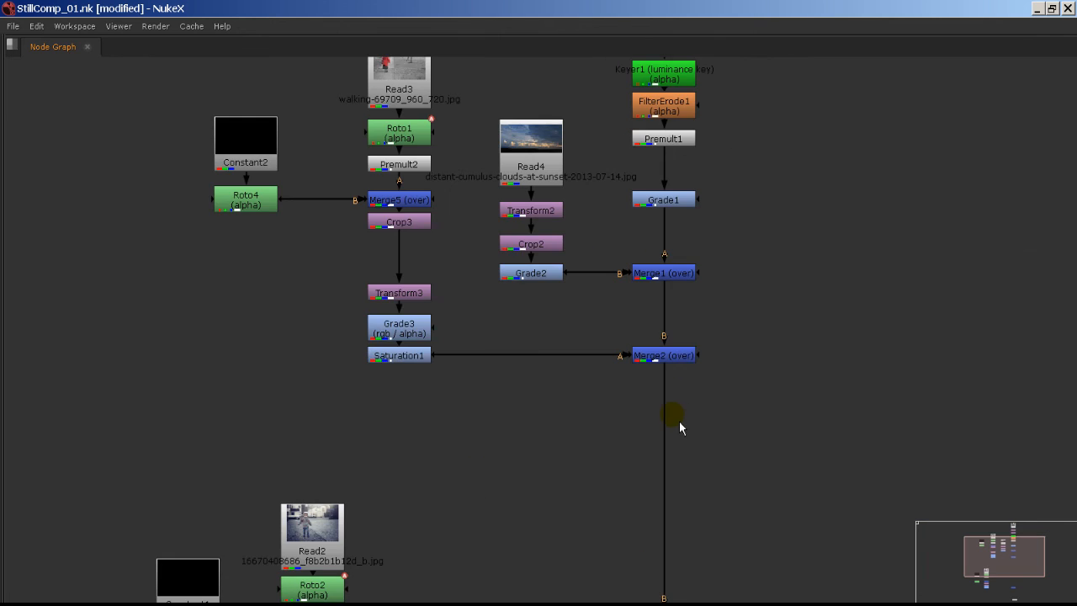
middle_click_drag(724, 234, 725, 468)
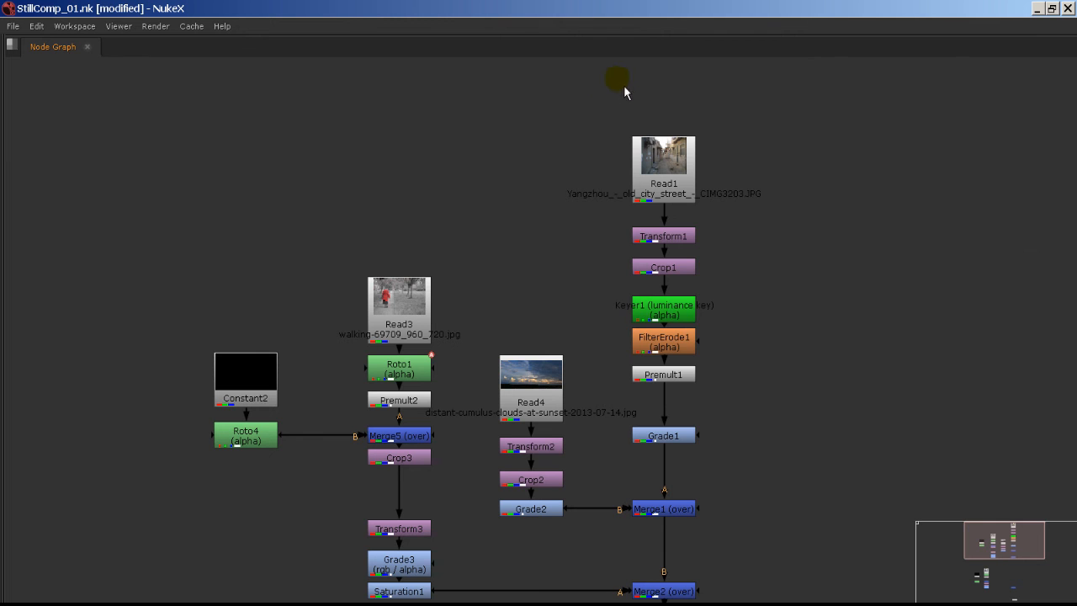
left_click_drag(603, 84, 480, 119)
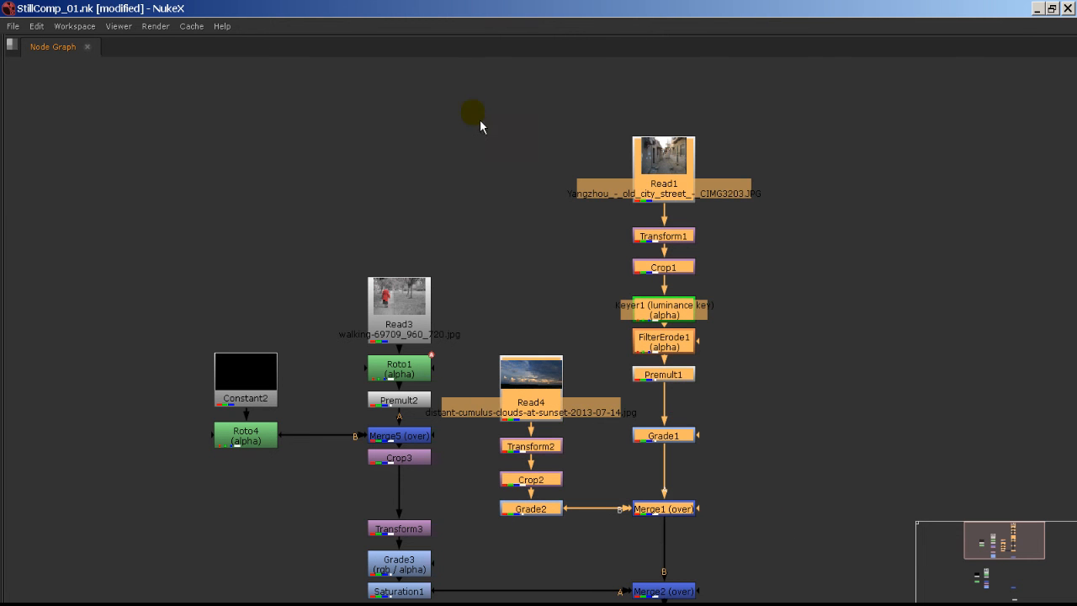
middle_click_drag(508, 315, 442, 335)
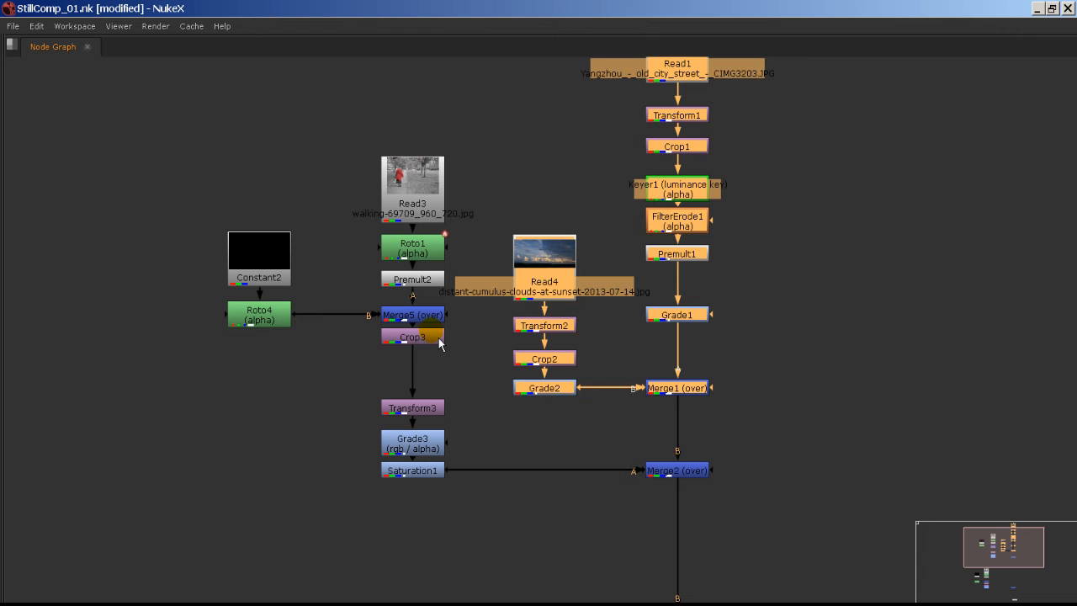
left_click_drag(439, 342, 439, 366)
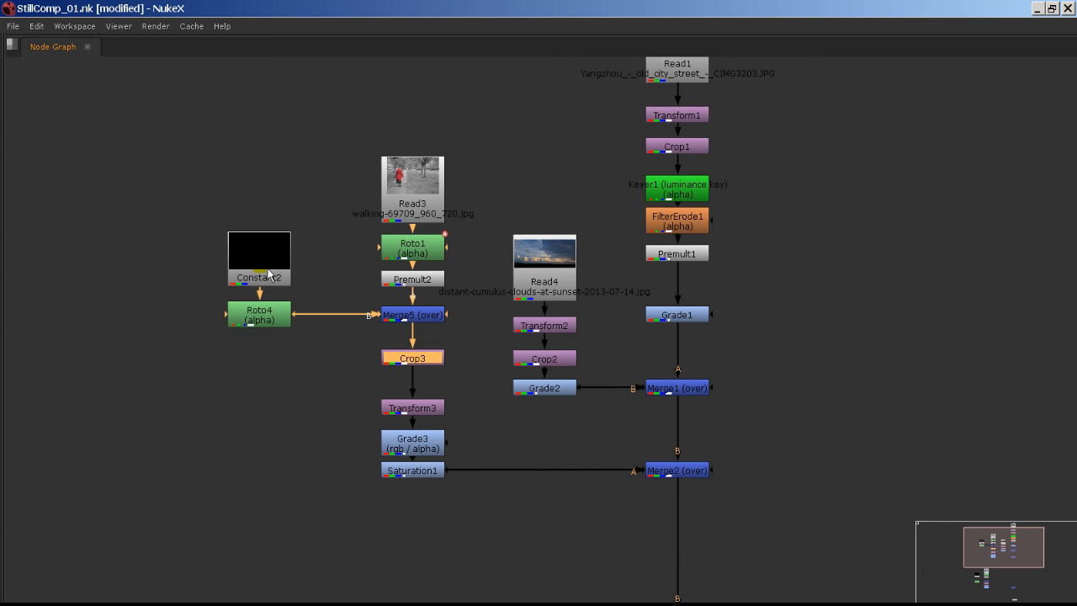
middle_click_drag(792, 348, 714, 240)
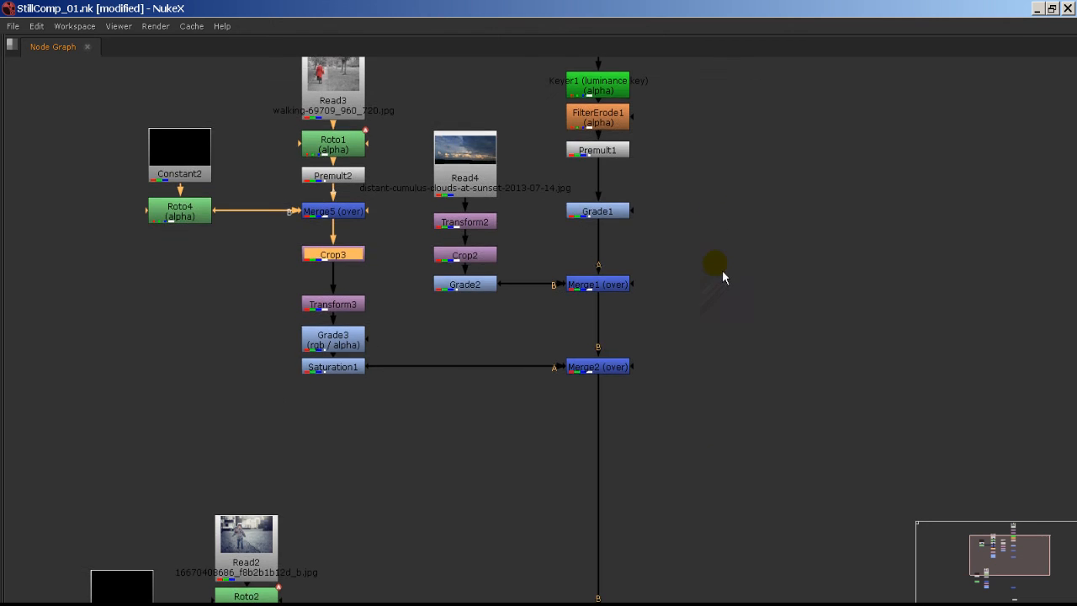
- Space out Premult3, Roto2 and Read2 in the boy's branch above Merge4
middle_click_drag(715, 433, 715, 215)
middle_click_drag(695, 459, 712, 334)
left_click(340, 304)
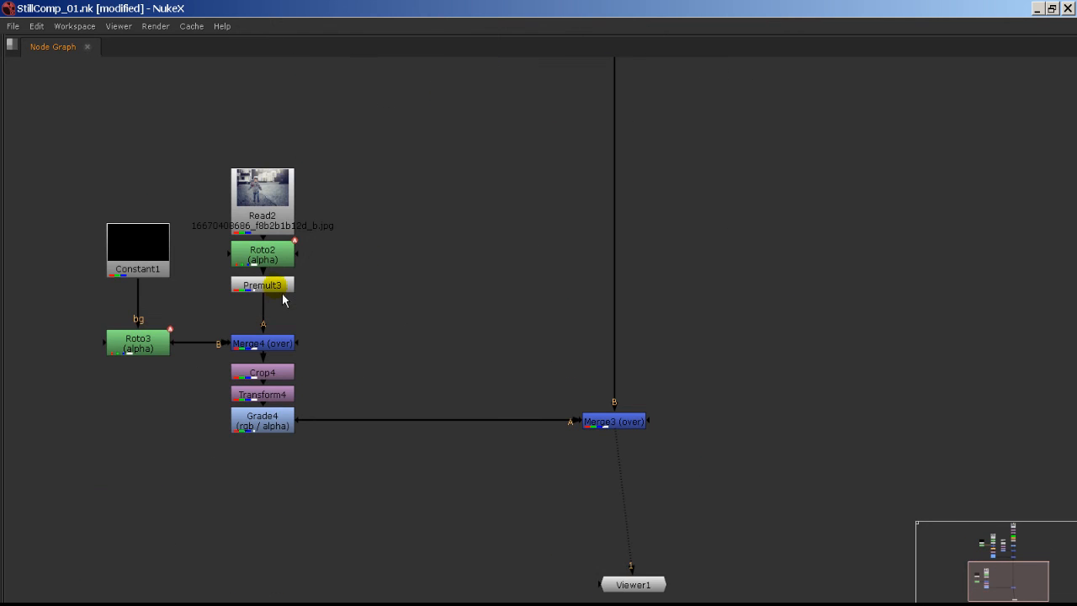
left_click_drag(283, 294, 277, 310)
left_click_drag(278, 262, 279, 272)
left_click_drag(277, 222, 277, 232)
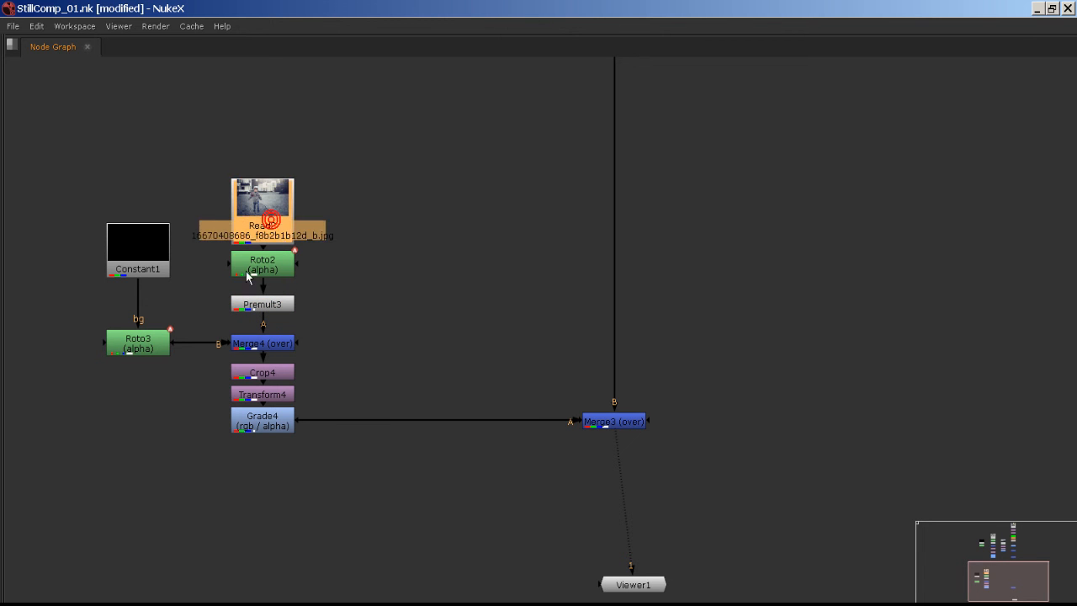
left_click(382, 309)
- Line up Viewer1 vertically beneath Merge3
middle_click_drag(408, 268, 696, 235)
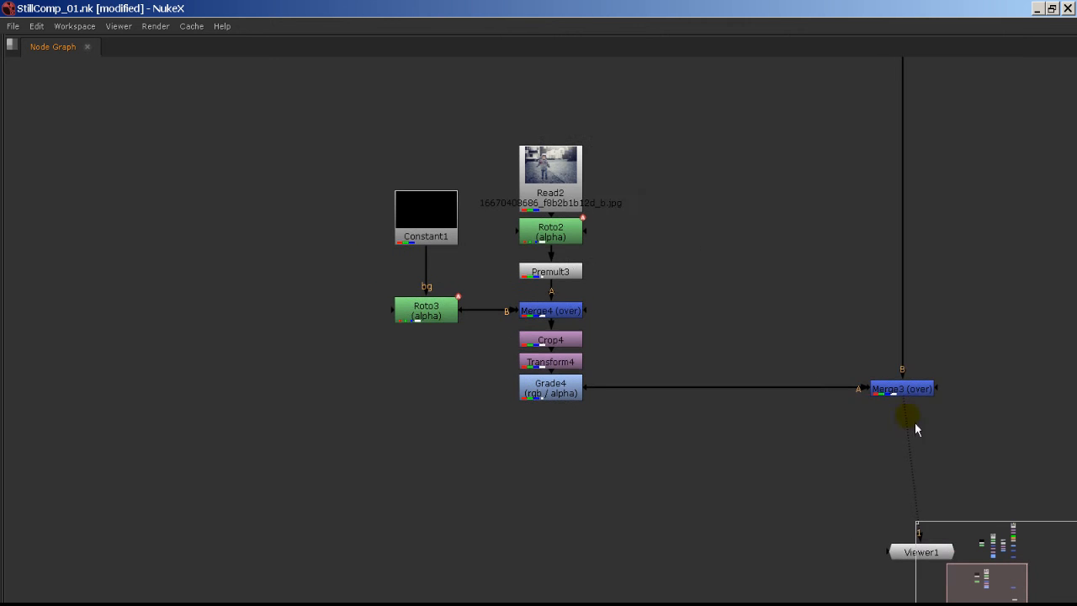
middle_click_drag(895, 420, 727, 392)
left_click_drag(765, 529, 745, 529)
middle_click_drag(638, 429, 645, 545)
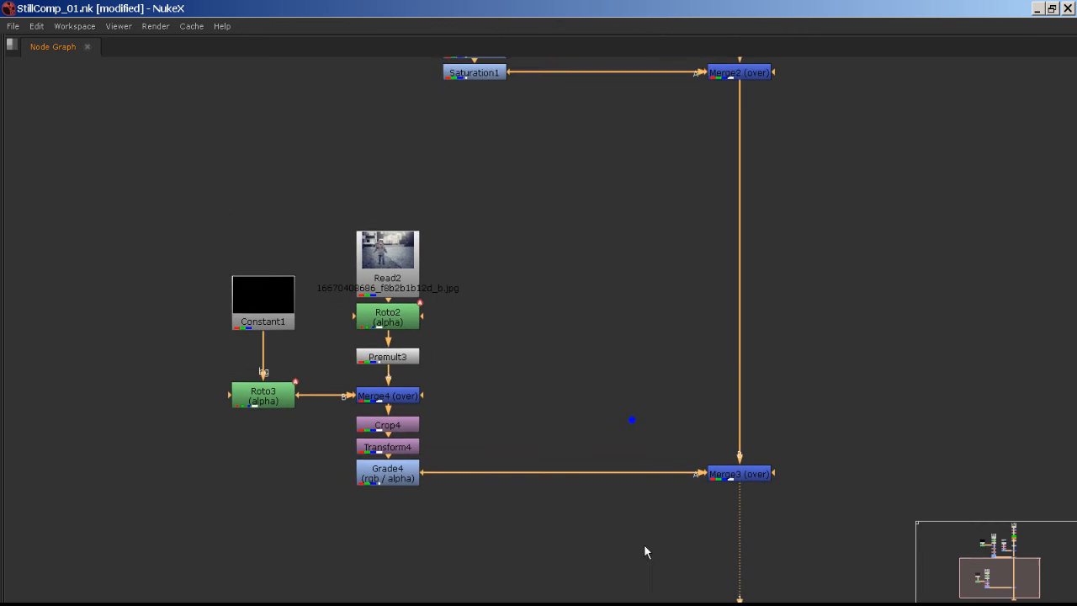
- Move Merge1 together with all its upstream nodes up, clear of the woman's Read3 branch
middle_click_drag(612, 362, 591, 528)
middle_click_drag(595, 313, 572, 532)
middle_click_drag(535, 501, 433, 554)
left_click(418, 380)
scroll(474, 402, "down", 5)
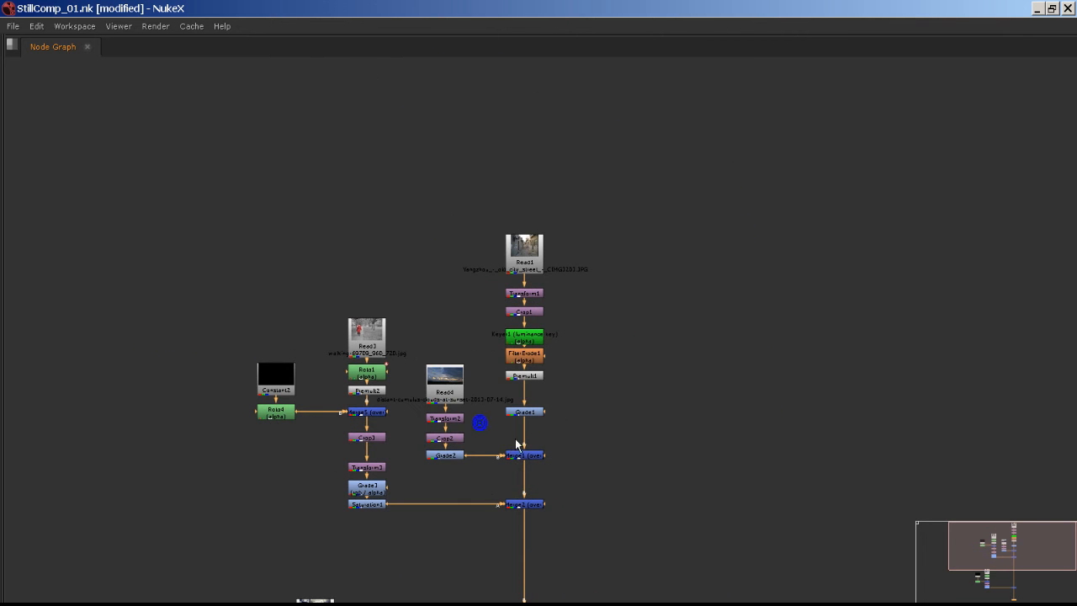
left_click(526, 448)
left_click_drag(532, 468, 539, 242, "ctrl")
middle_click_drag(566, 226, 551, 444)
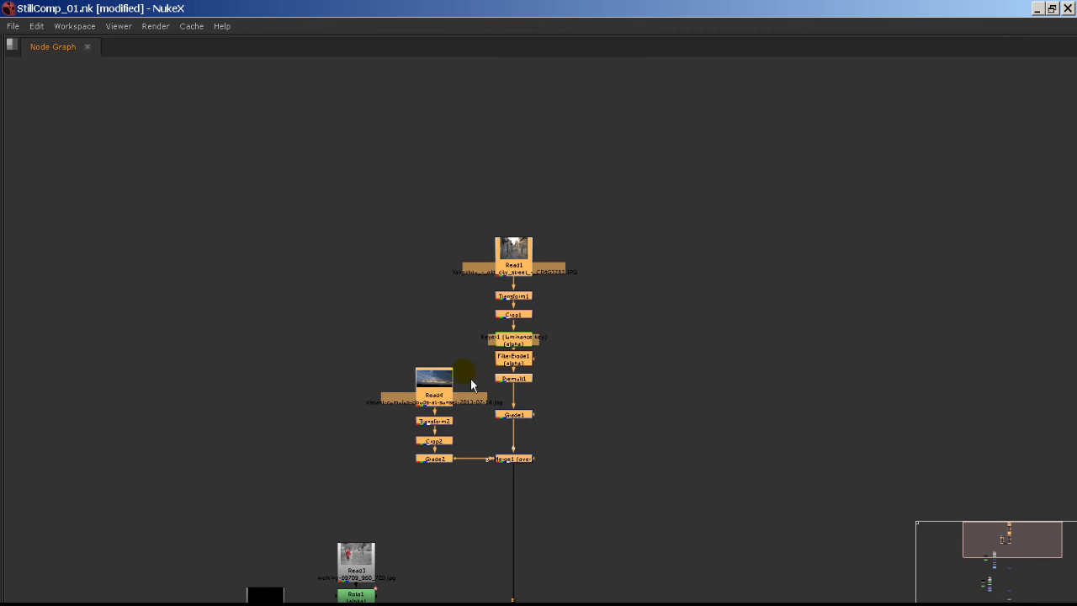
- Shift the Read4 sky branch farther from Merge1 and line up the boy's Read2 branch beneath the woman's branch
left_click(468, 328)
left_click_drag(392, 355, 373, 464)
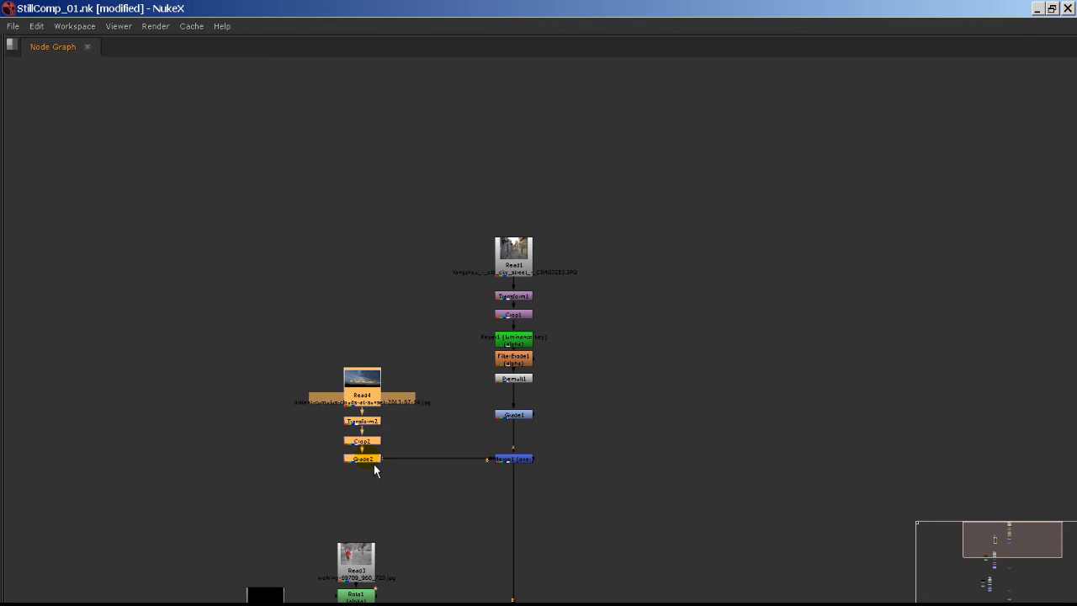
middle_click_drag(403, 561, 362, 416)
left_click_drag(368, 385, 153, 591)
left_click_drag(300, 573, 356, 579)
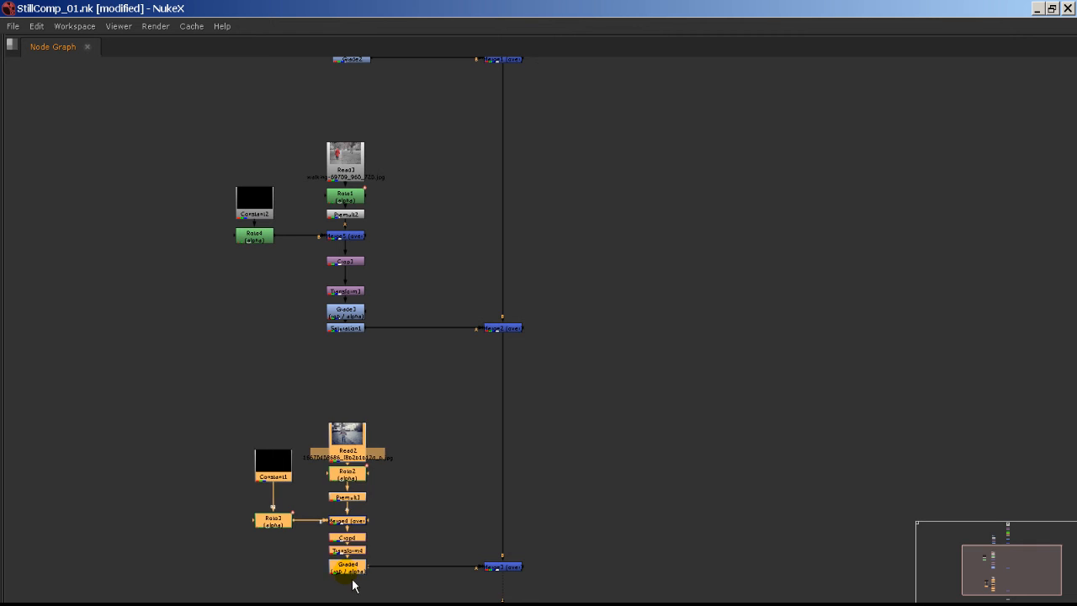
- Add a Backdrop around the boy's branch, enclosing Constant1, Roto3 and the nodes from Read2 to Grade4
left_click(413, 443)
middle_click_drag(410, 388, 401, 364)
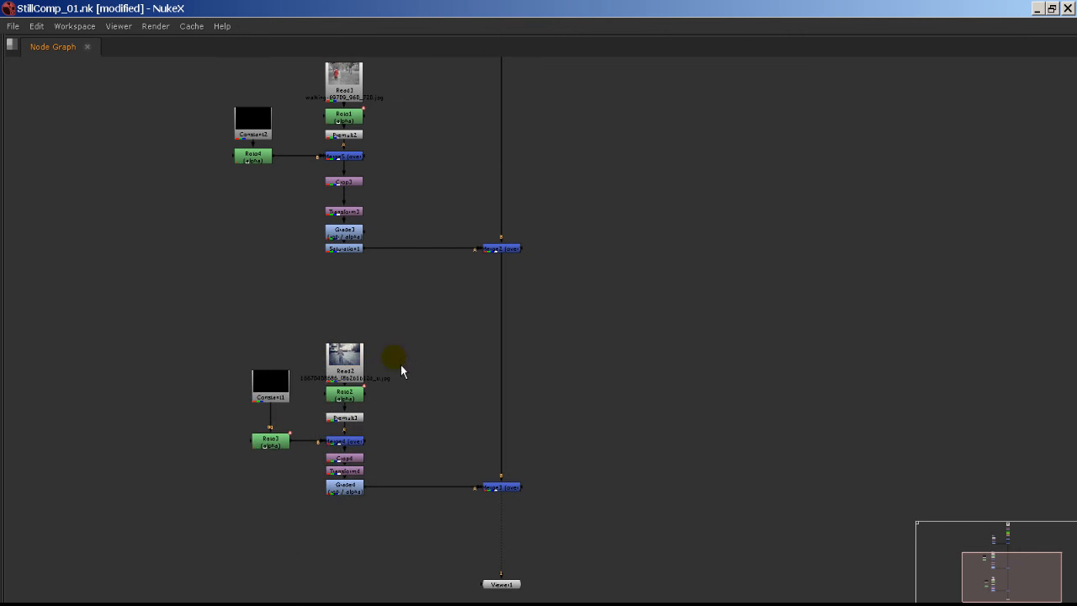
left_click_drag(404, 301, 199, 563)
key("Tab")
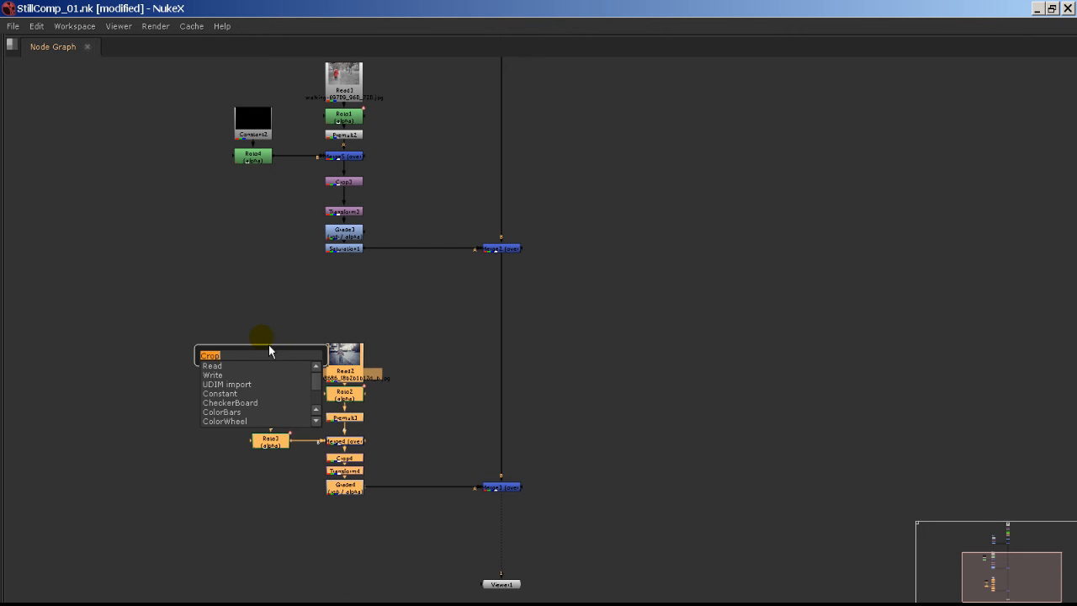
type("Backdrop")
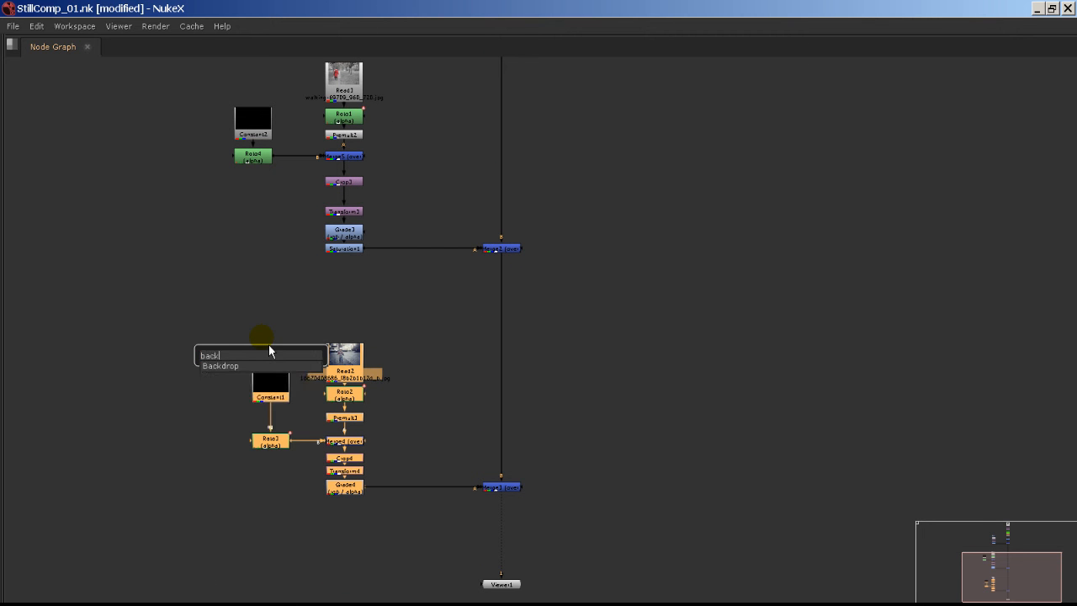
key("Return")
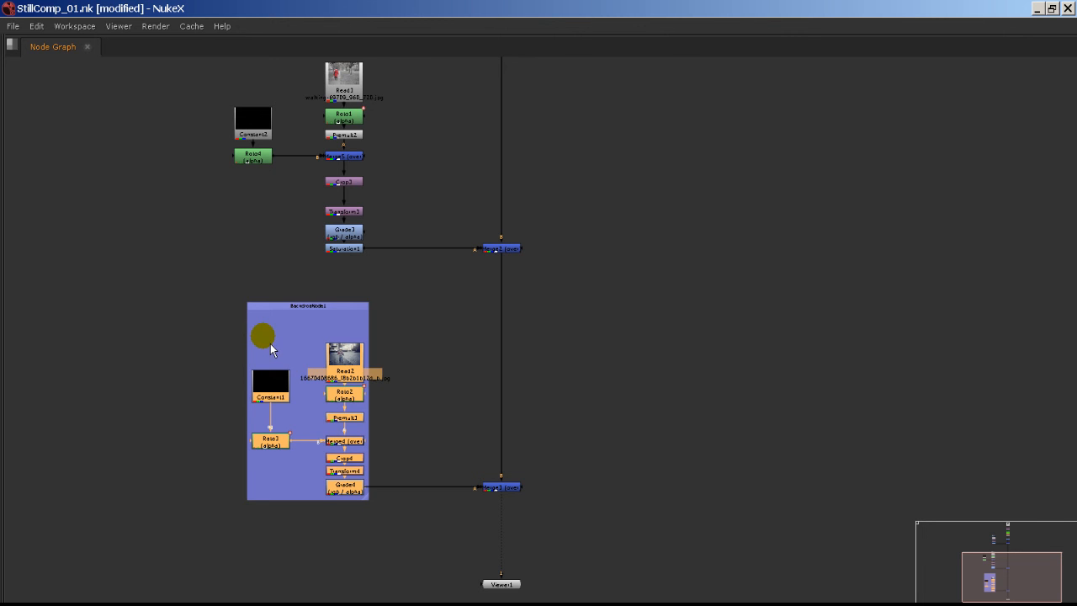
- Return to the full workspace and rename the new backdrop node with the boy's first name followed by _littleBoy
scroll(291, 300, "up", 4)
key("space")
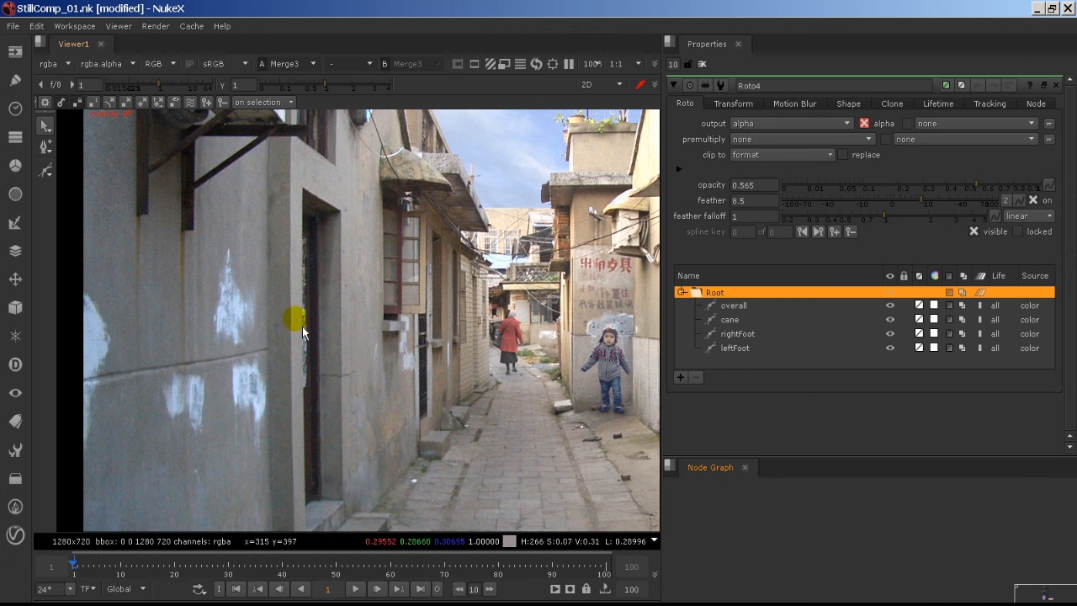
middle_click_drag(846, 485, 817, 545)
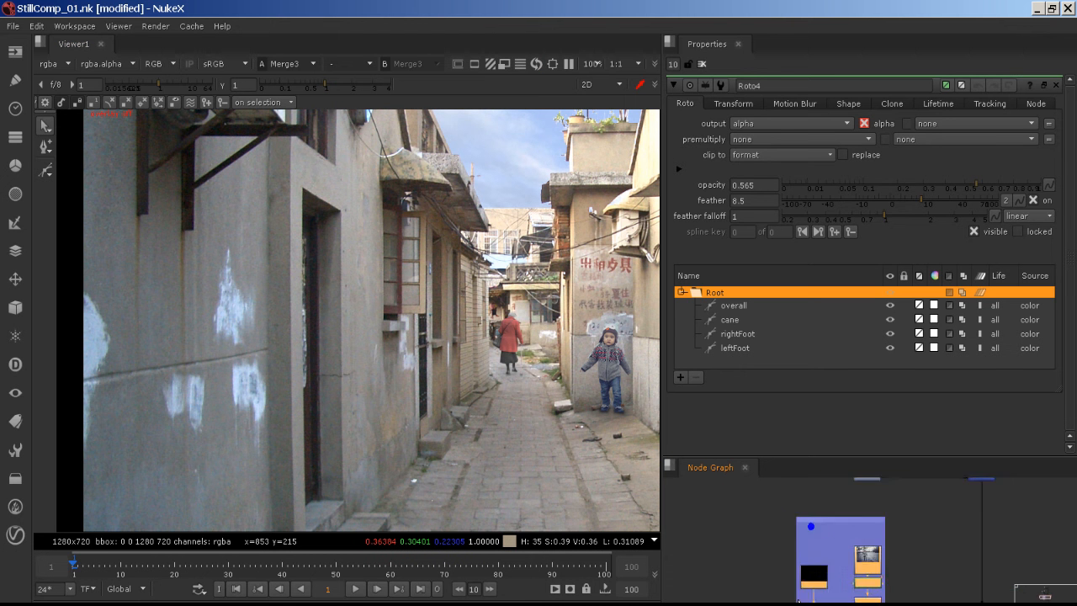
scroll(817, 545, "up", 3)
middle_click_drag(881, 513, 813, 579)
scroll(813, 579, "up", 1)
double_click(837, 529)
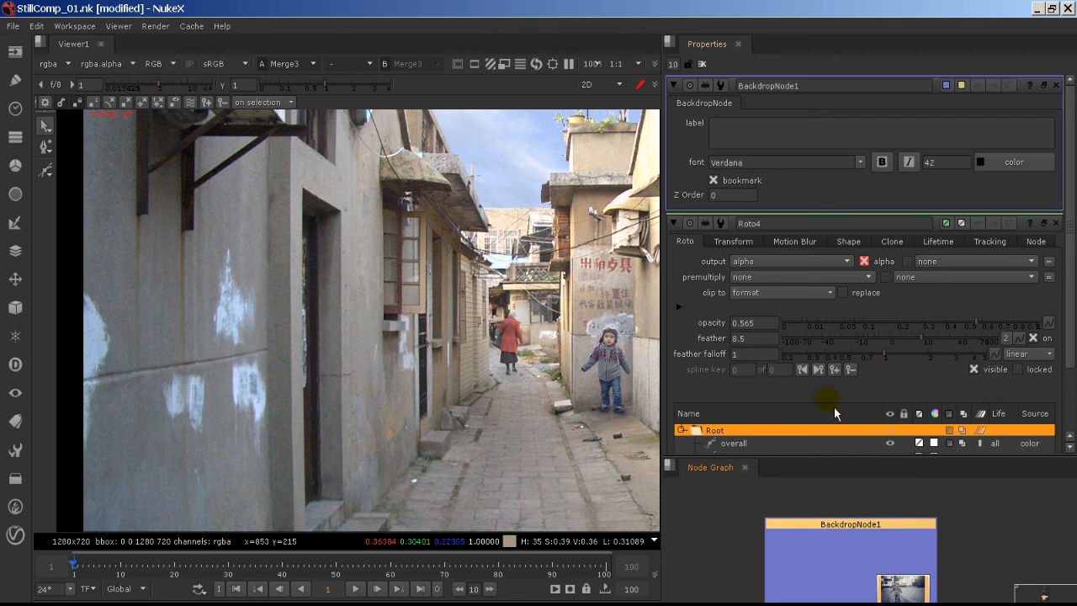
left_click_drag(797, 99, 695, 89)
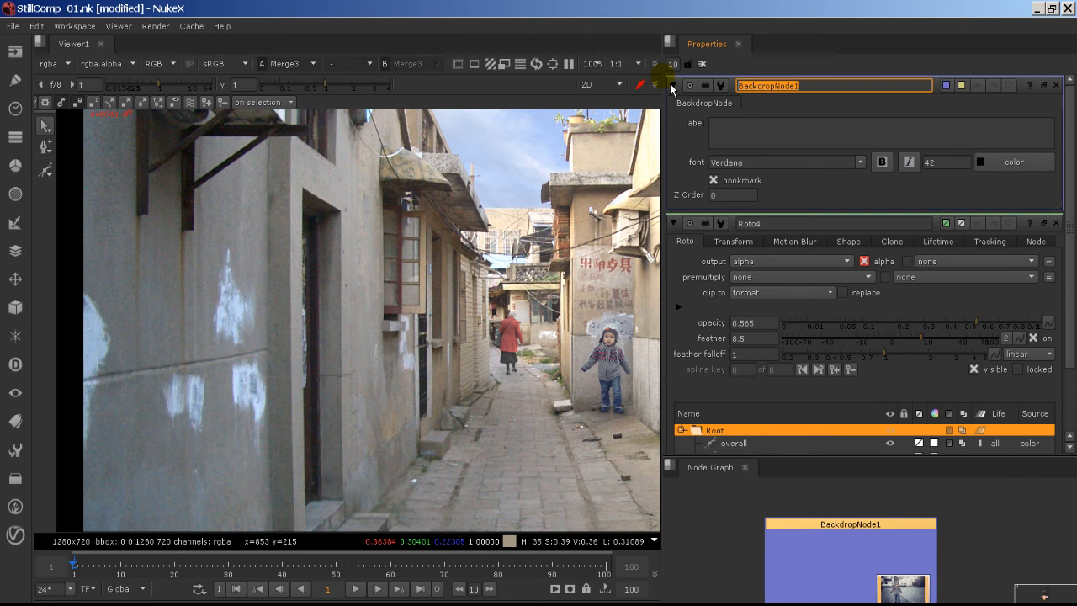
type("Colin_littleBoy")
key("Return")
- Label the backdrop with the boy's first name
left_click(789, 128)
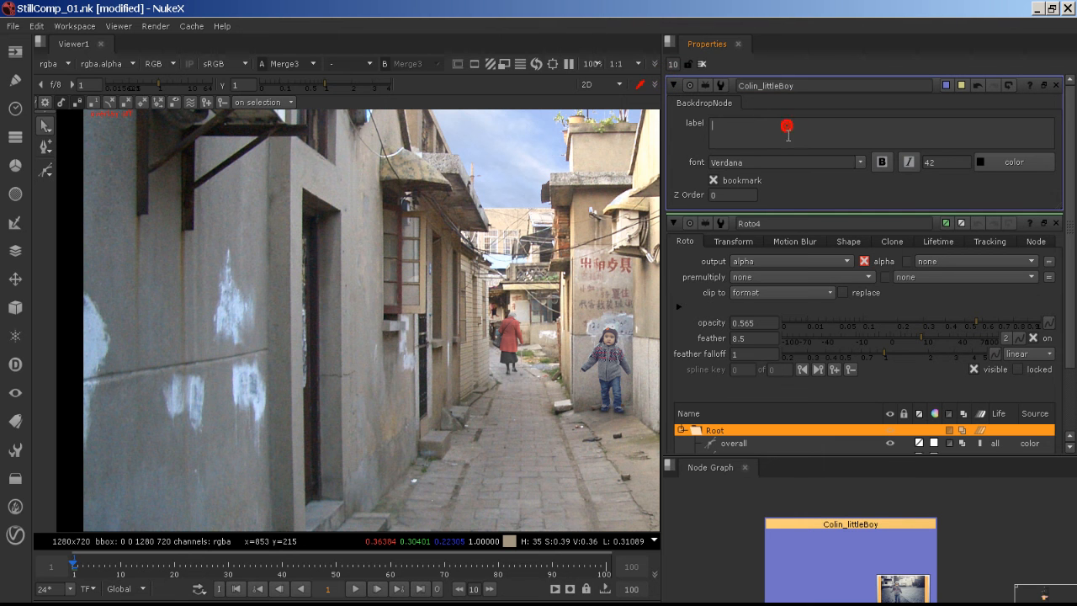
type("Colin")
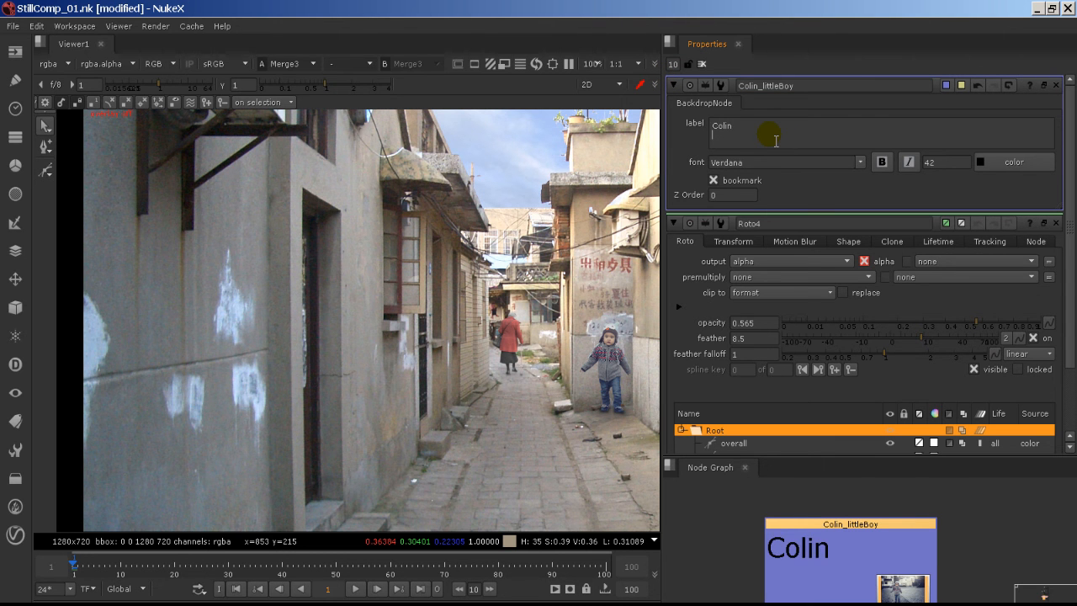
left_click(782, 495)
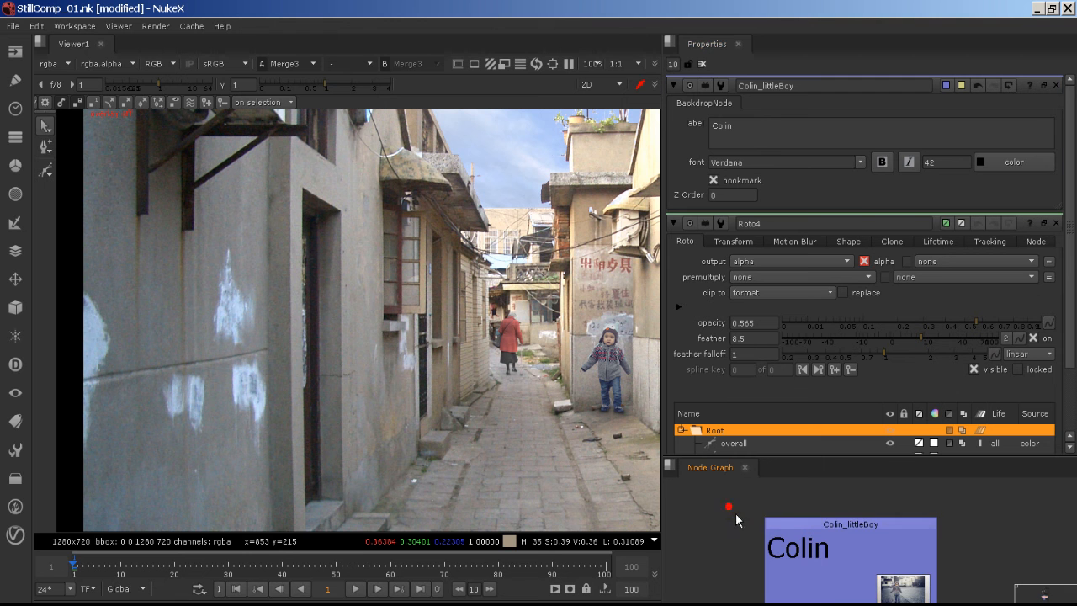
- Select the nodes of the woman's Read3 branch with Constant2 and Roto4, and open the node creation menu
middle_click_drag(844, 498, 778, 590)
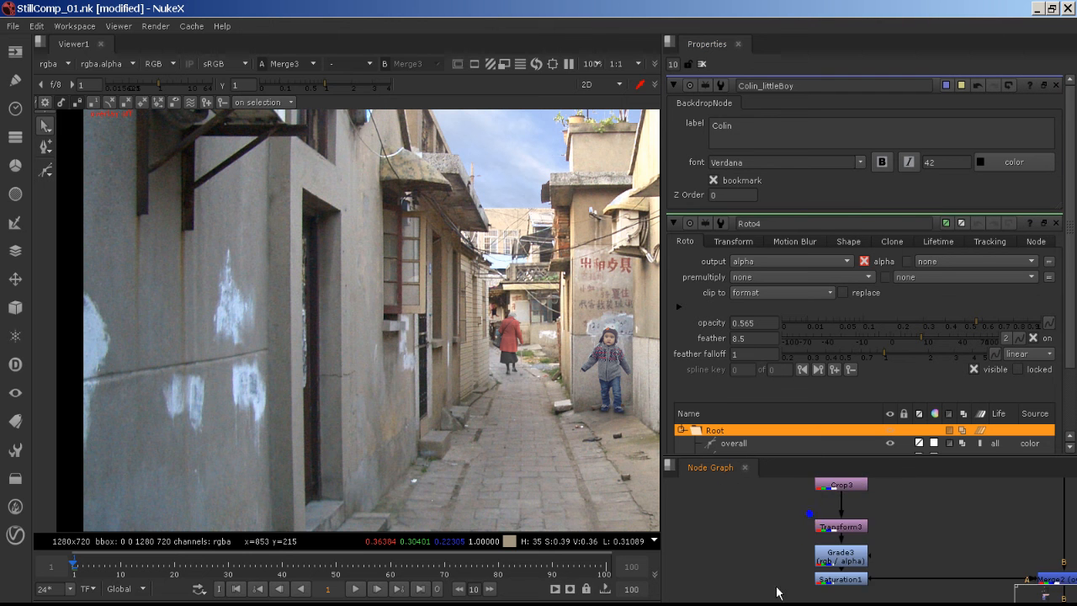
middle_click_drag(790, 540, 776, 577)
scroll(743, 533, "down", 3)
scroll(743, 539, "down", 1)
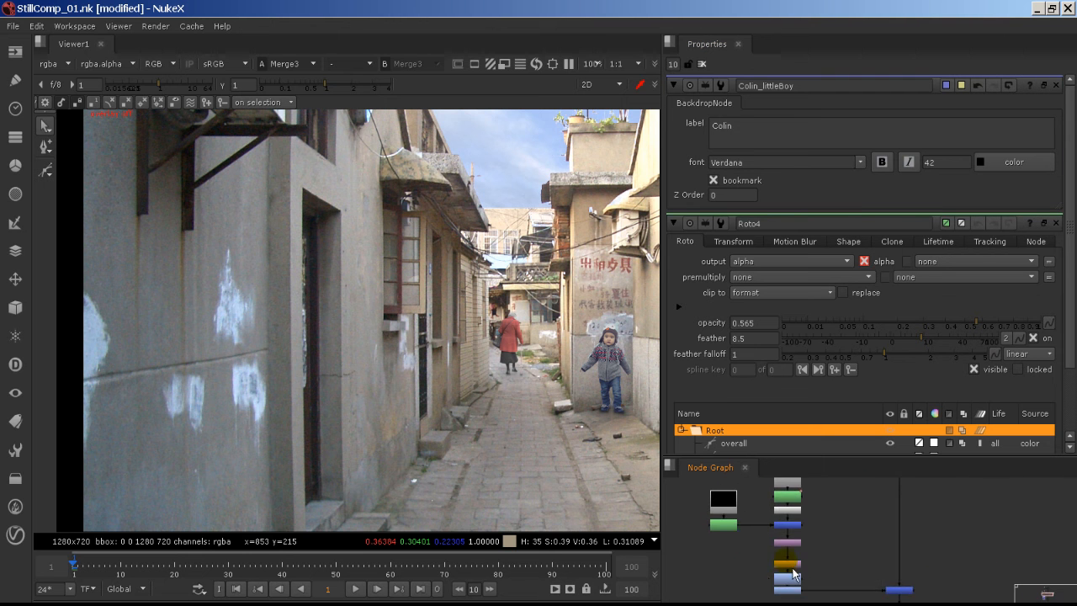
scroll(790, 562, "down", 2)
left_click_drag(729, 482, 819, 596)
right_click(785, 546)
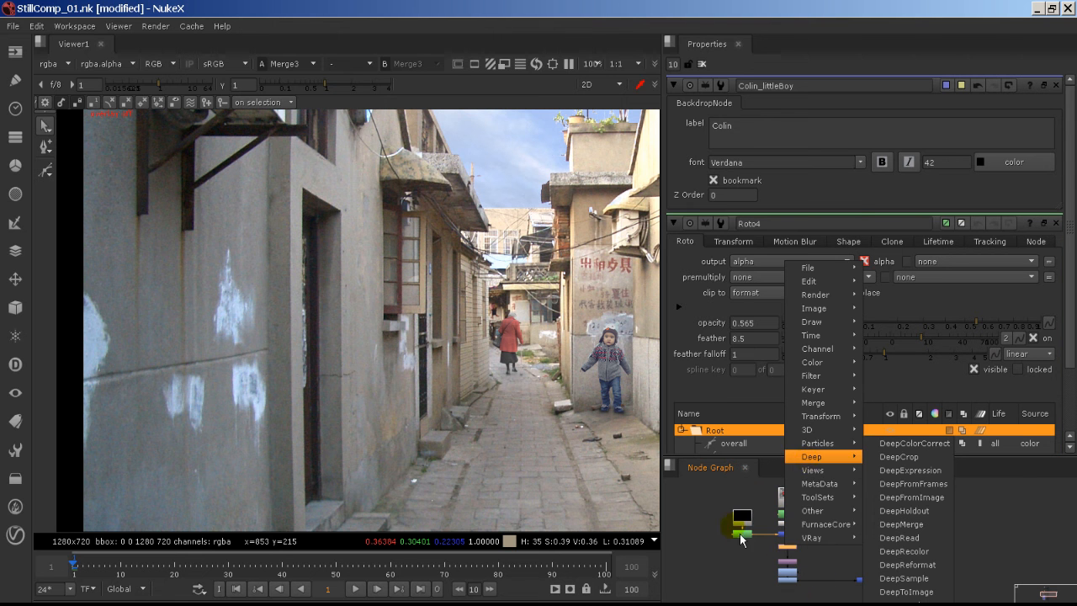
- Close the empty extra pane beneath the node graph and enlarge the node graph area
left_click_drag(725, 474, 731, 497)
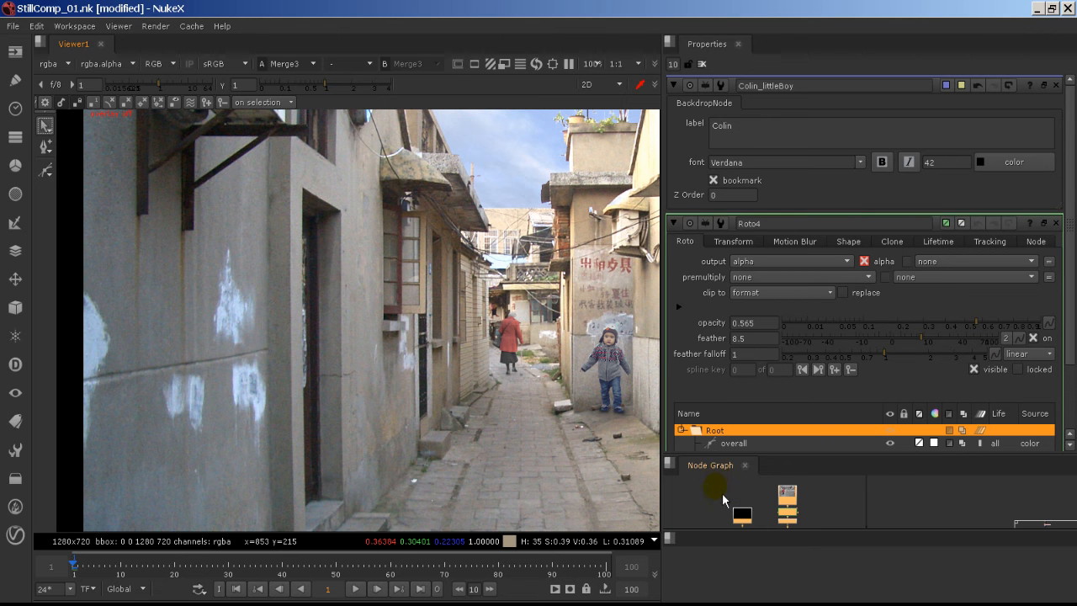
left_click(671, 538)
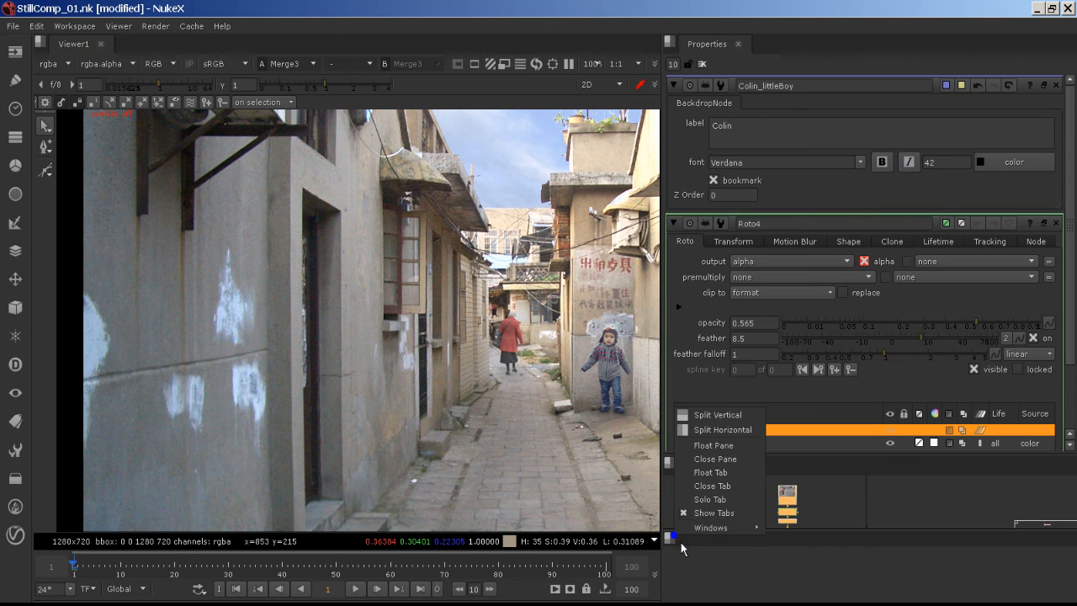
left_click(717, 488)
left_click(675, 540)
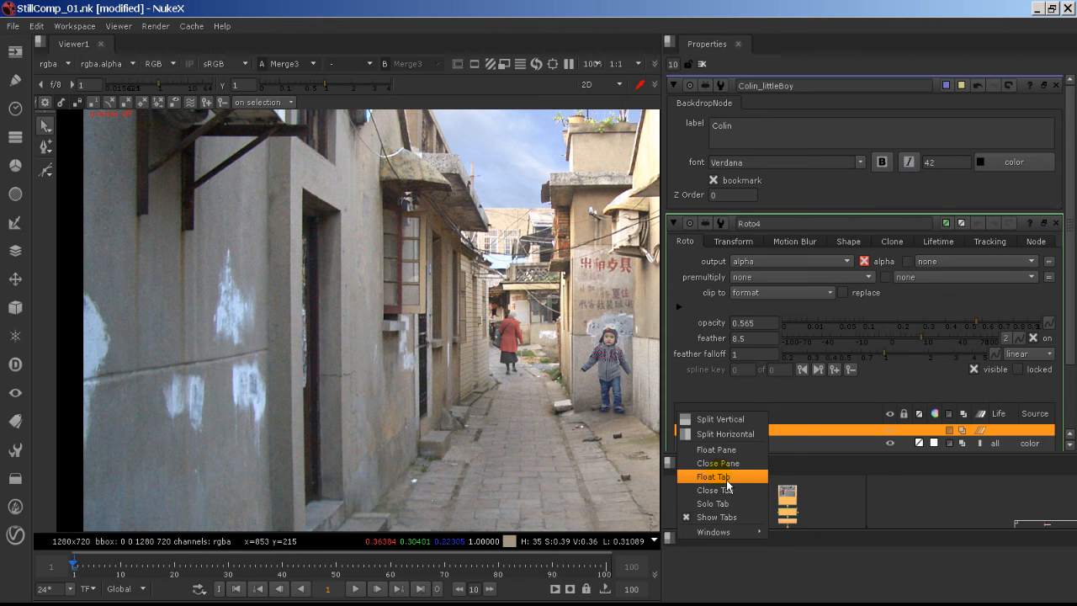
left_click(727, 489)
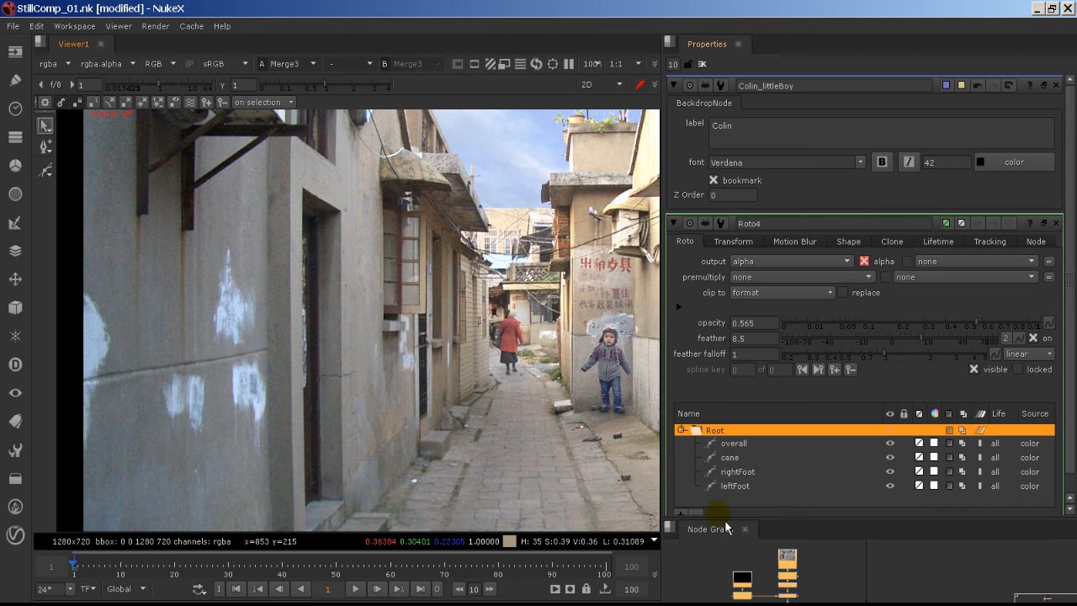
left_click_drag(770, 515, 784, 396)
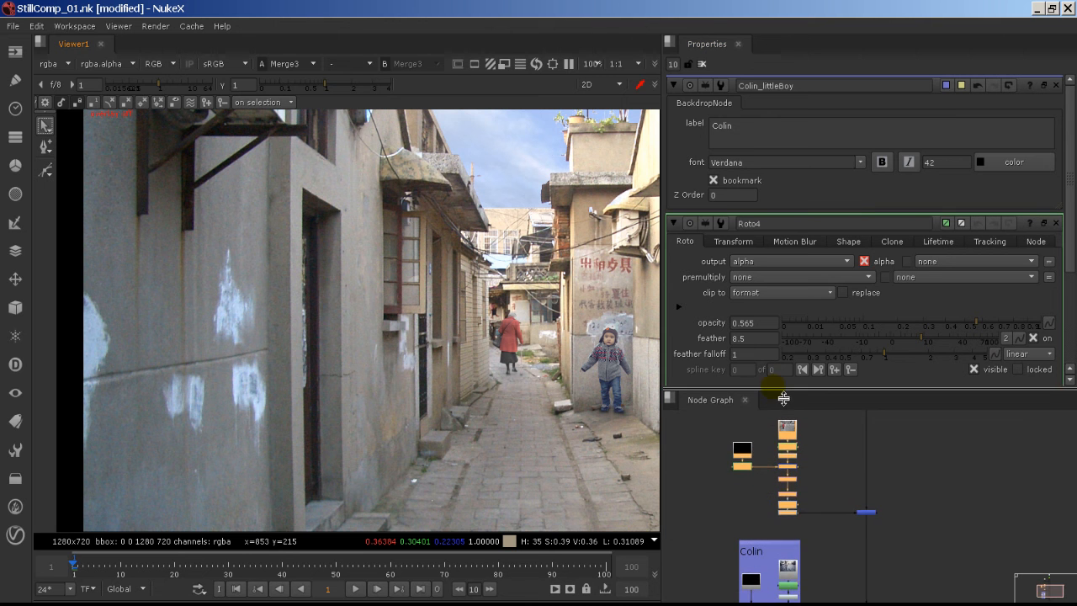
- Add a Backdrop around the woman's branch, enclosing Constant2, Roto4 and the nodes from Read3 to Saturation1
left_click_drag(708, 418, 792, 539)
key("Tab")
key("Return")
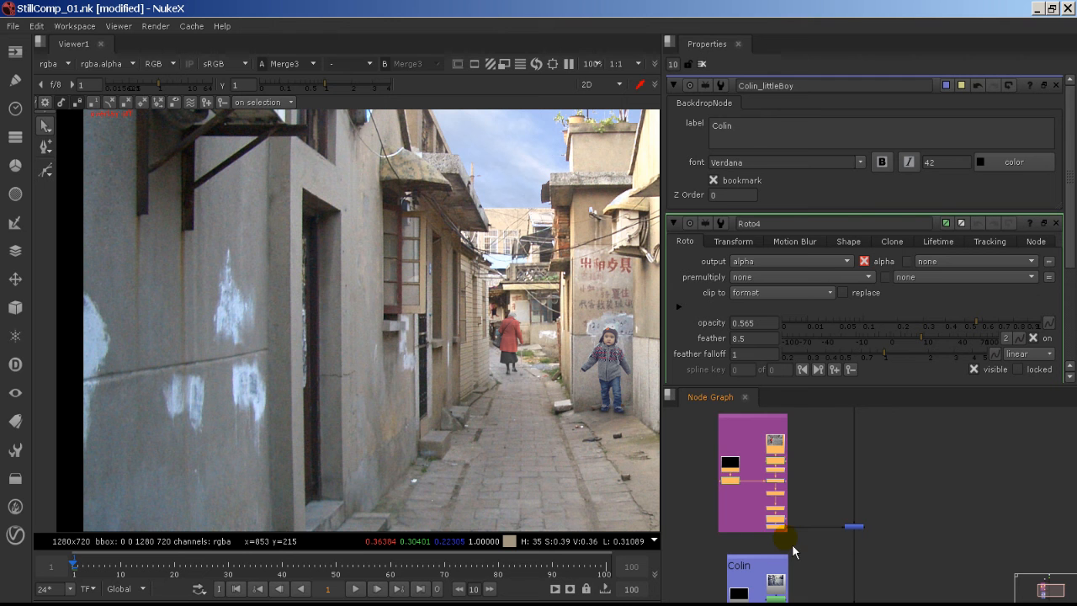
- Rename the woman's backdrop node with her first name followed by _oldLady, and label it with her first name
middle_click_drag(829, 525, 804, 563)
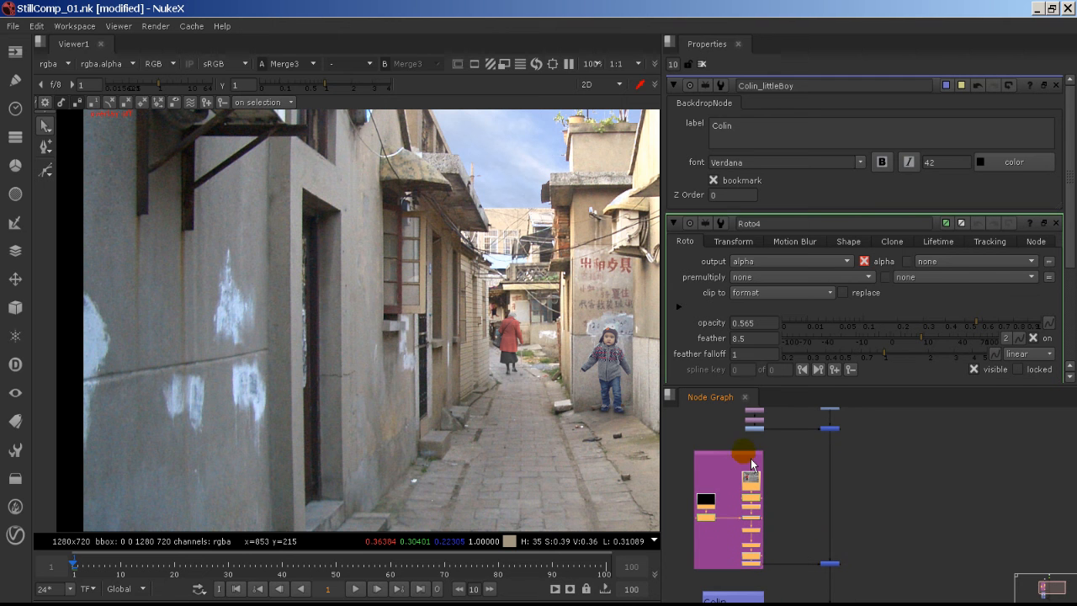
double_click(751, 463)
left_click(790, 84)
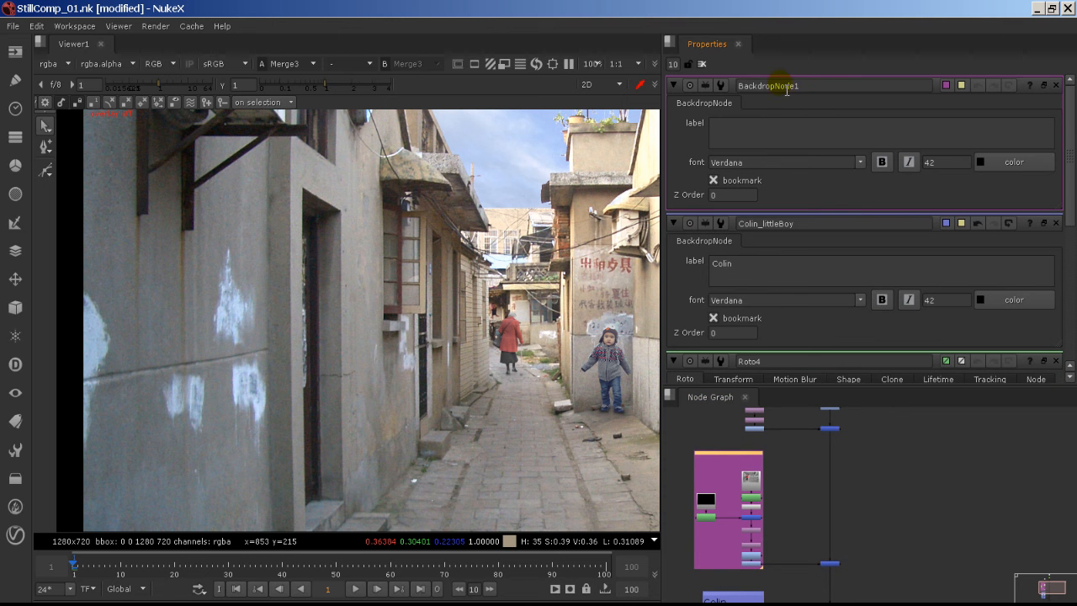
double_click(787, 87)
type("Helen_oldLady")
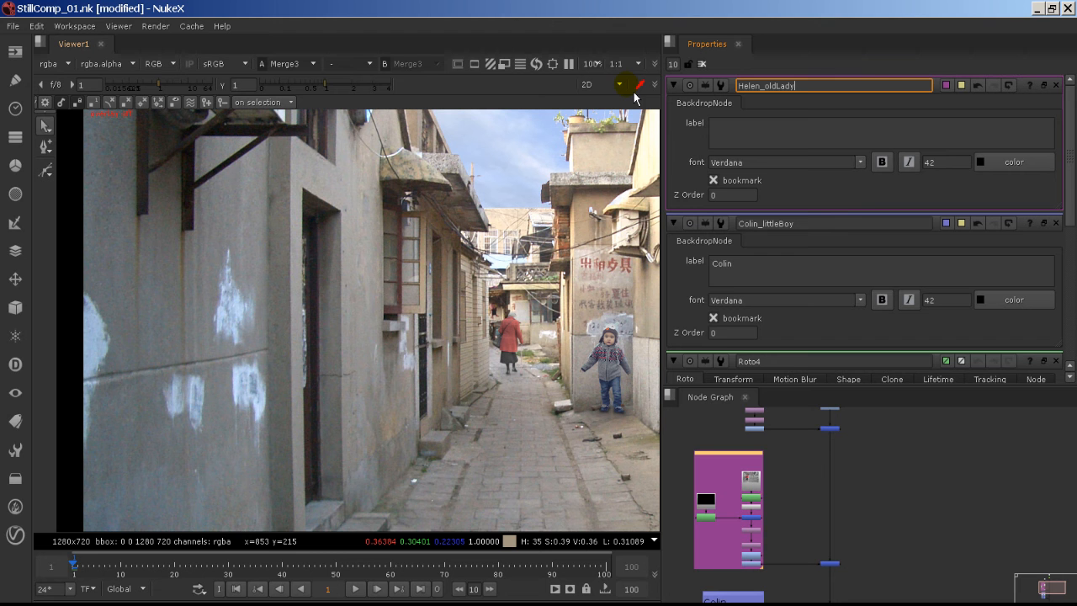
left_click(764, 131)
type("Helen")
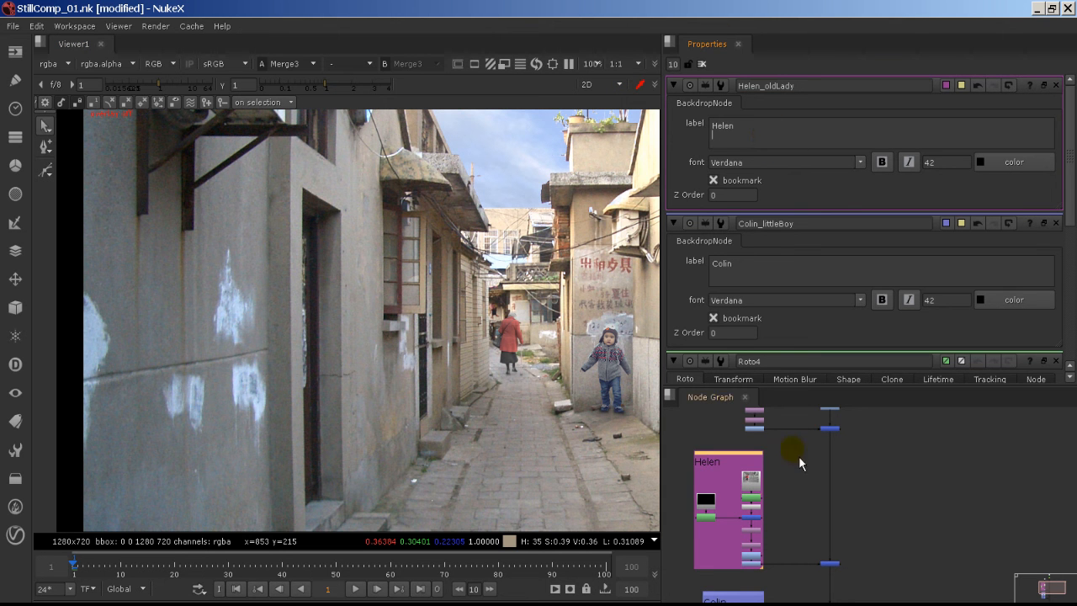
- Add a Backdrop around the sky branch, enclosing the nodes from Read4 to Grade2
middle_click_drag(799, 457, 826, 543)
left_click_drag(791, 462, 745, 535)
key("Tab")
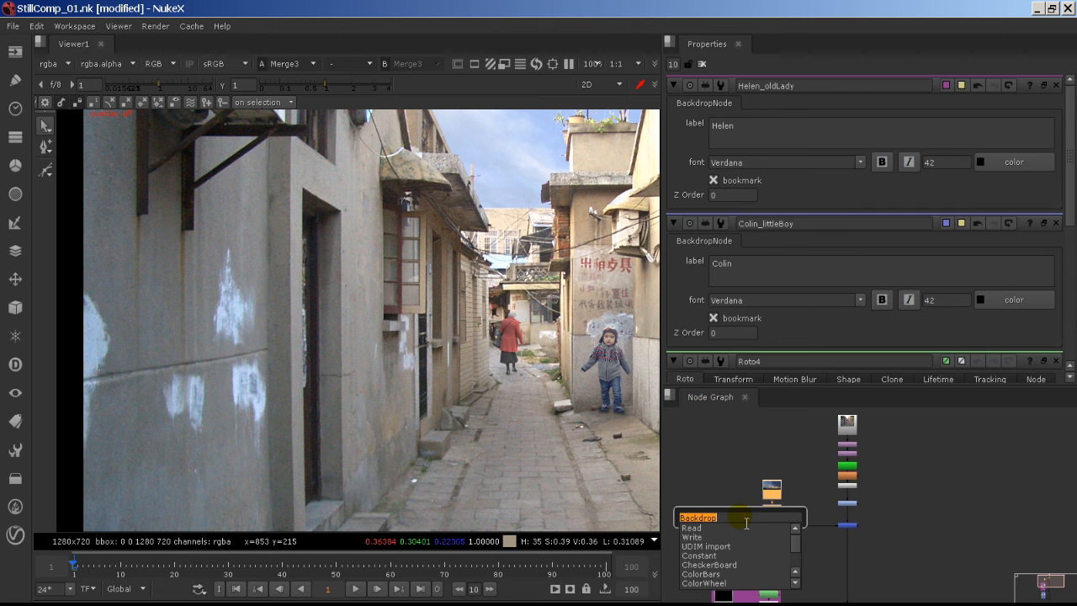
key("Return")
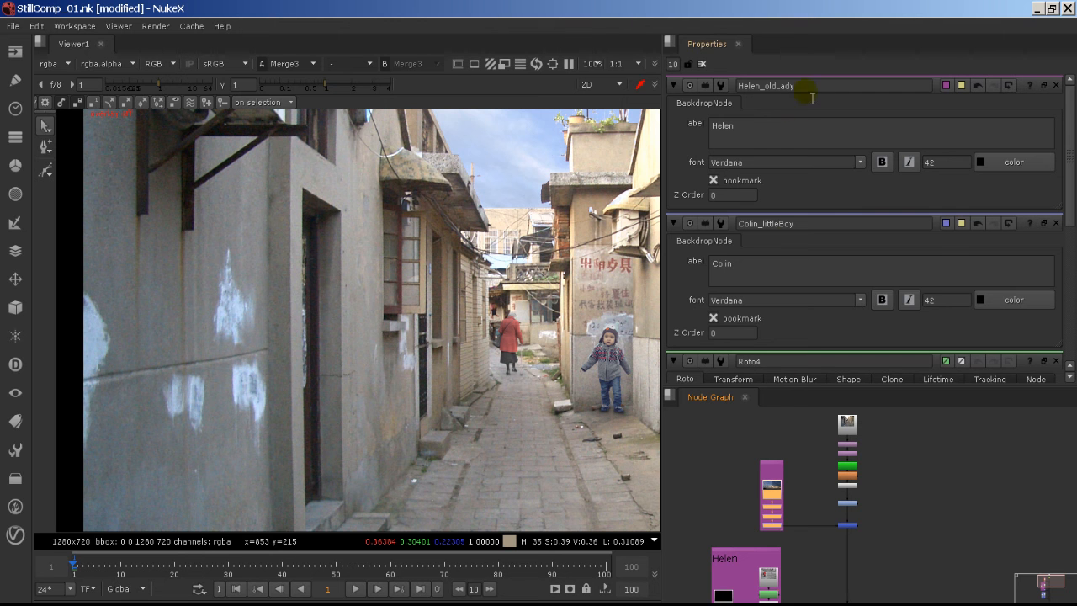
- Rename the sky branch's backdrop node as Sky and label it Sky
double_click(770, 468)
double_click(800, 86)
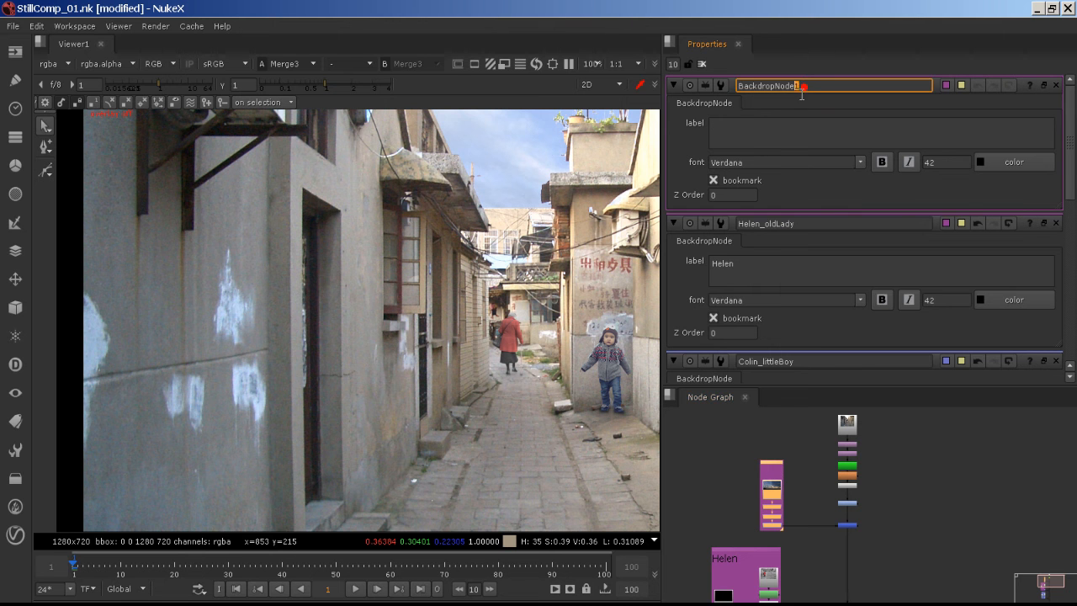
type("Sky")
left_click(725, 128)
type("S")
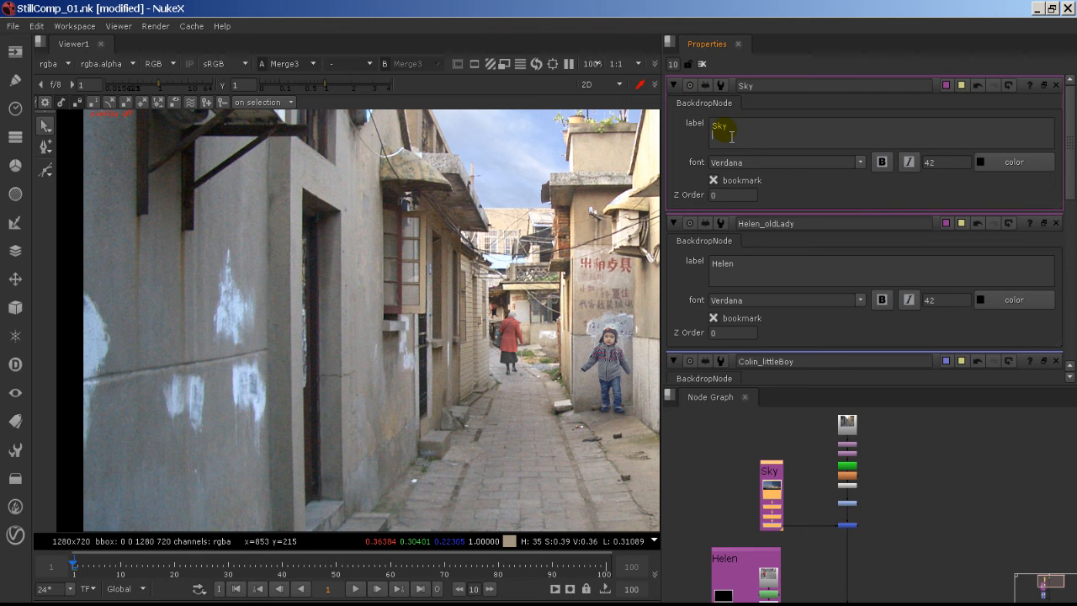
- Add a Backdrop around the alley footage branch, enclosing its nodes from the image down to Grade1
left_click_drag(899, 526, 810, 402)
key("Tab")
key("Return")
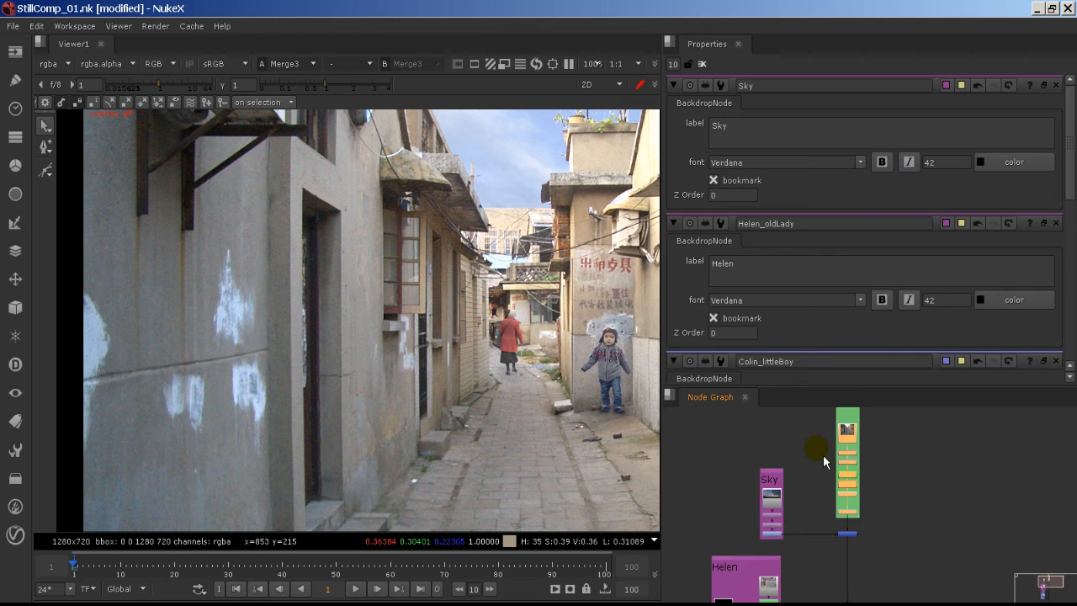
- Rename the alley branch's backdrop node as SourceFootage and label it Source
middle_click_drag(827, 480, 825, 521)
double_click(853, 451)
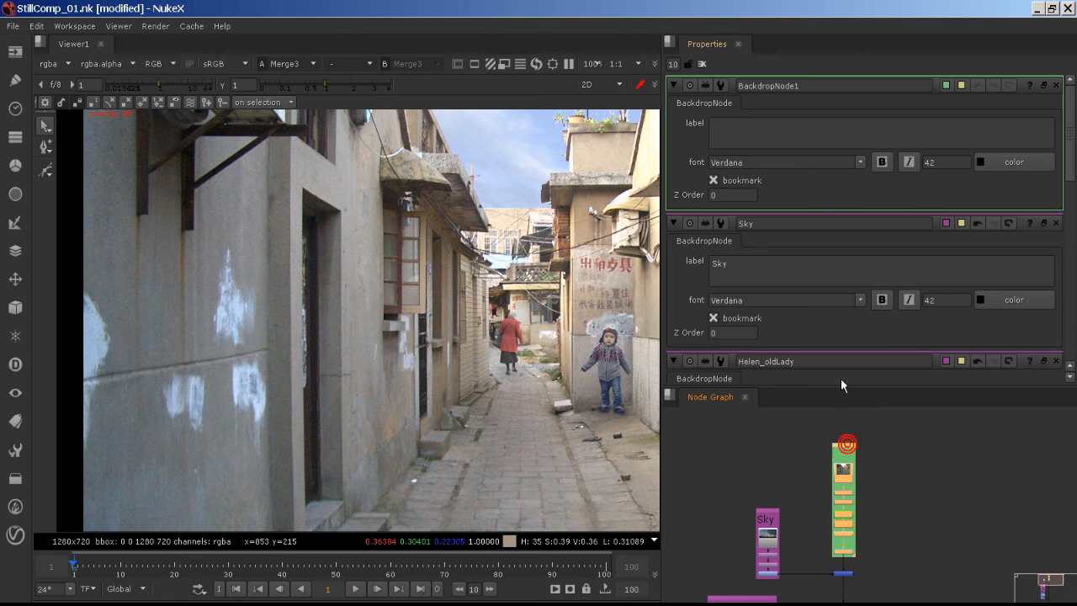
double_click(805, 85)
type("Sourc")
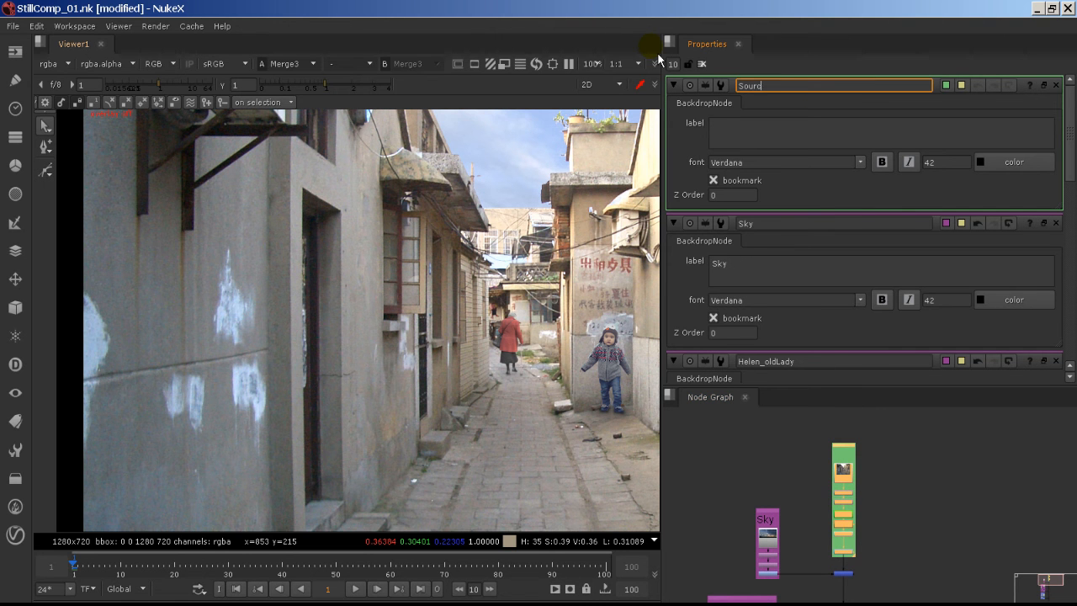
type("eFootage")
key("Tab")
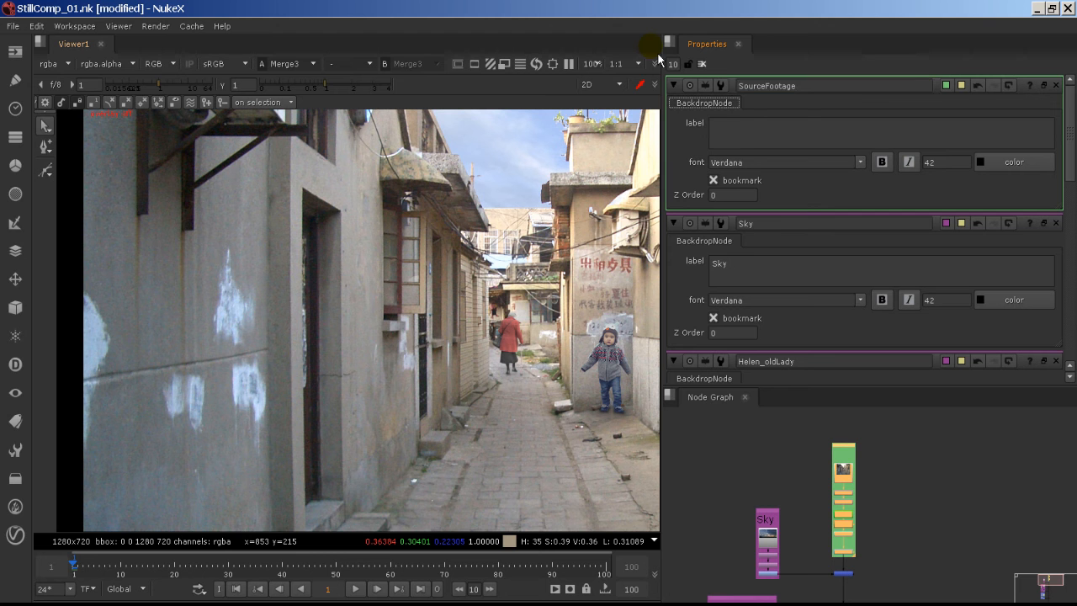
key("Tab")
type("Source")
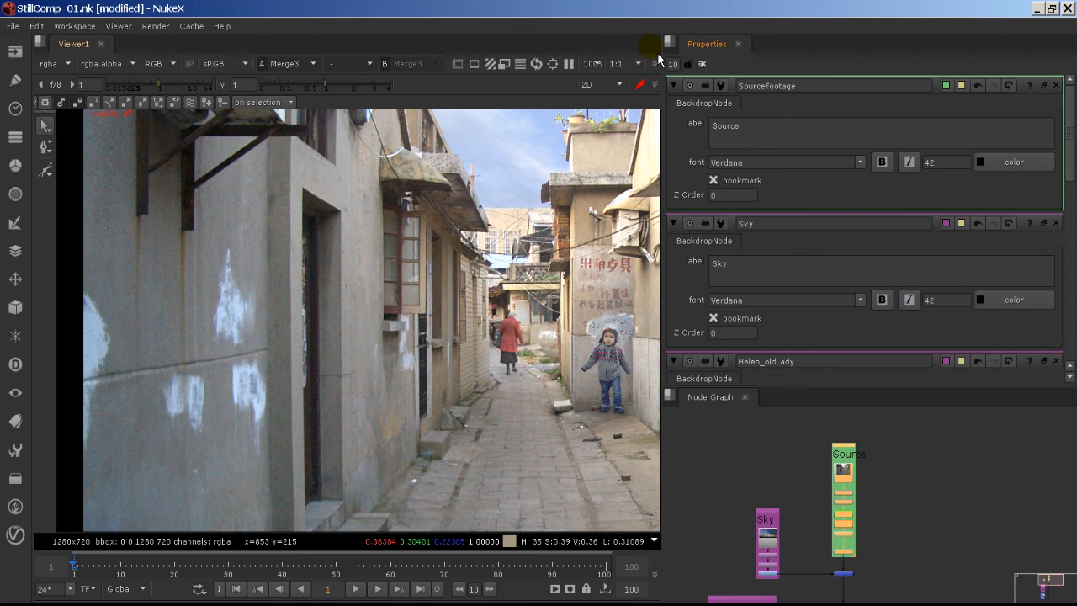
- Save the script and maximize the node graph around the backdrops
left_click(739, 481)
key("ctrl+s")
key("space")
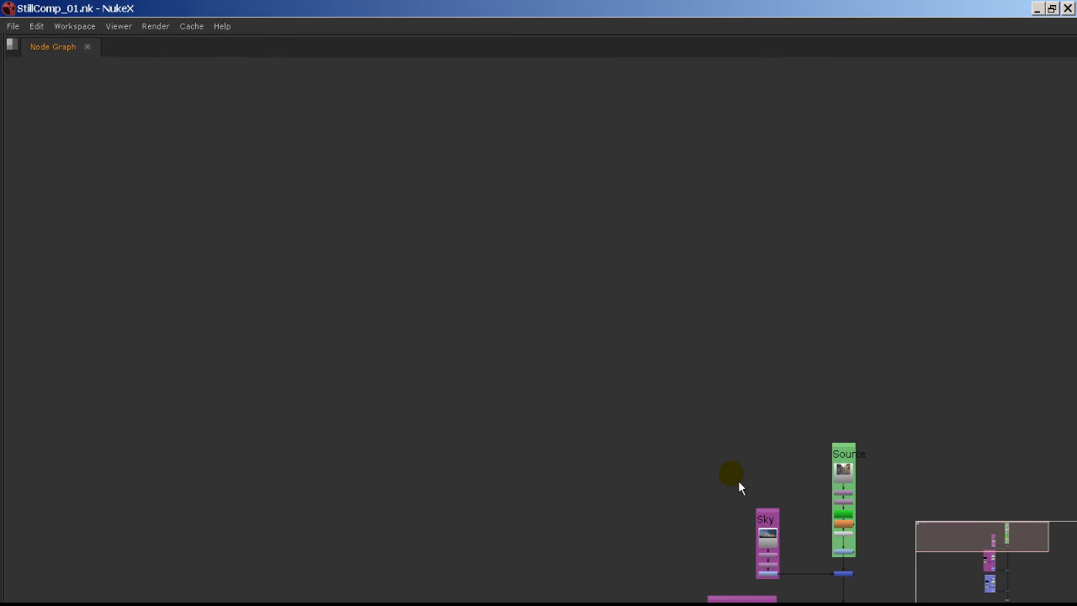
middle_click_drag(738, 481, 525, 256)
middle_click_drag(551, 303, 565, 151, "alt")
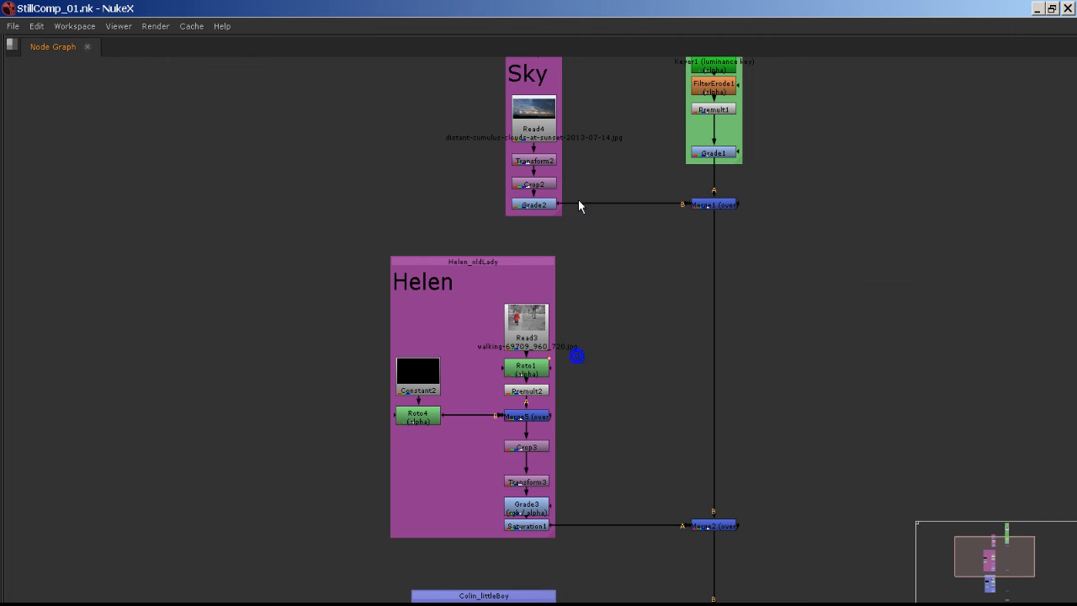
- Shift the woman's and the boy's backdrops sideways so their branches line up vertically under the Sky branch
left_click(531, 526)
left_click_drag(502, 266, 459, 287)
middle_click_drag(287, 292, 219, 202)
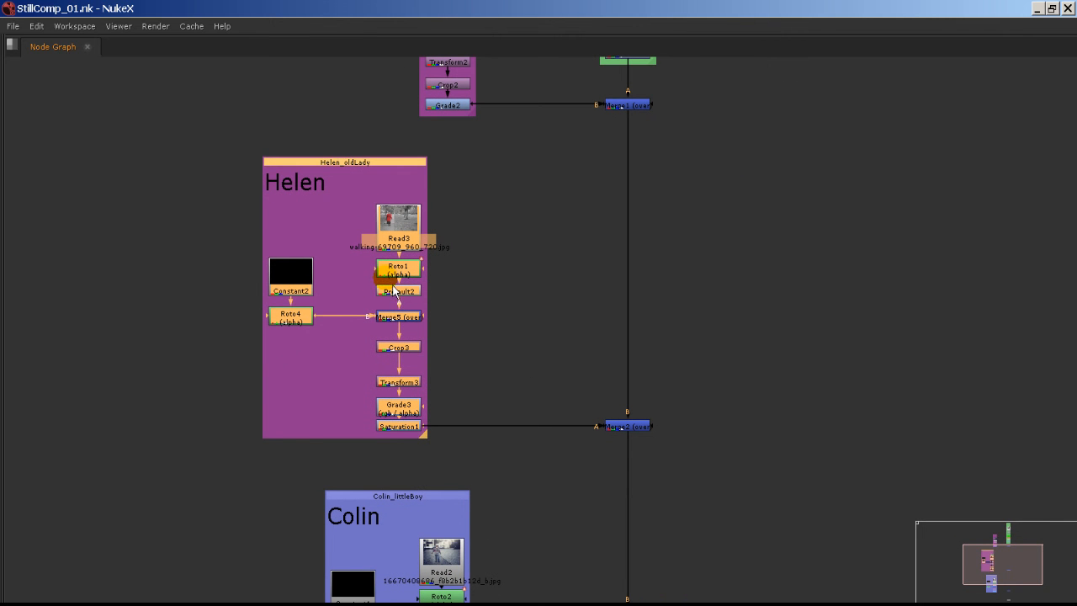
left_click_drag(345, 165, 392, 173)
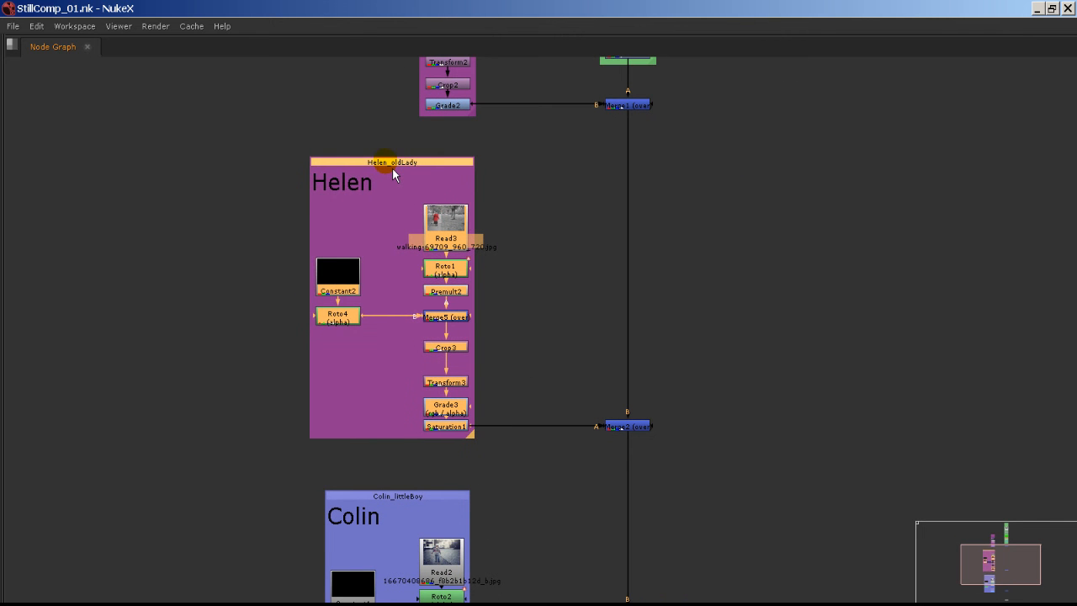
middle_click_drag(493, 346, 446, 184)
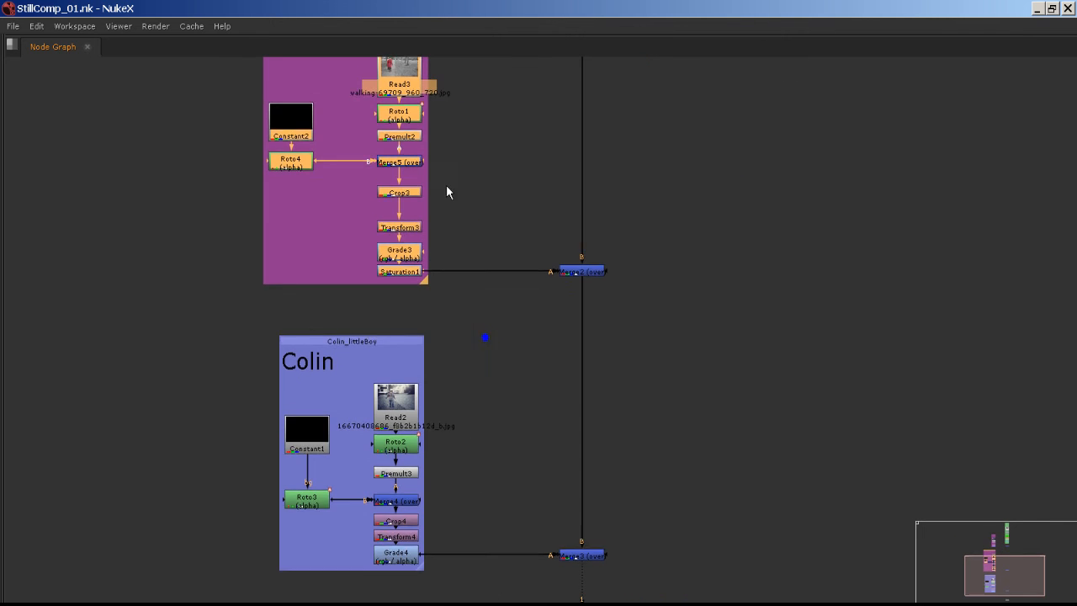
left_click(384, 338)
left_click_drag(383, 340, 389, 340)
left_click(487, 324)
scroll(502, 323, "down", 3)
middle_click_drag(531, 408, 536, 384)
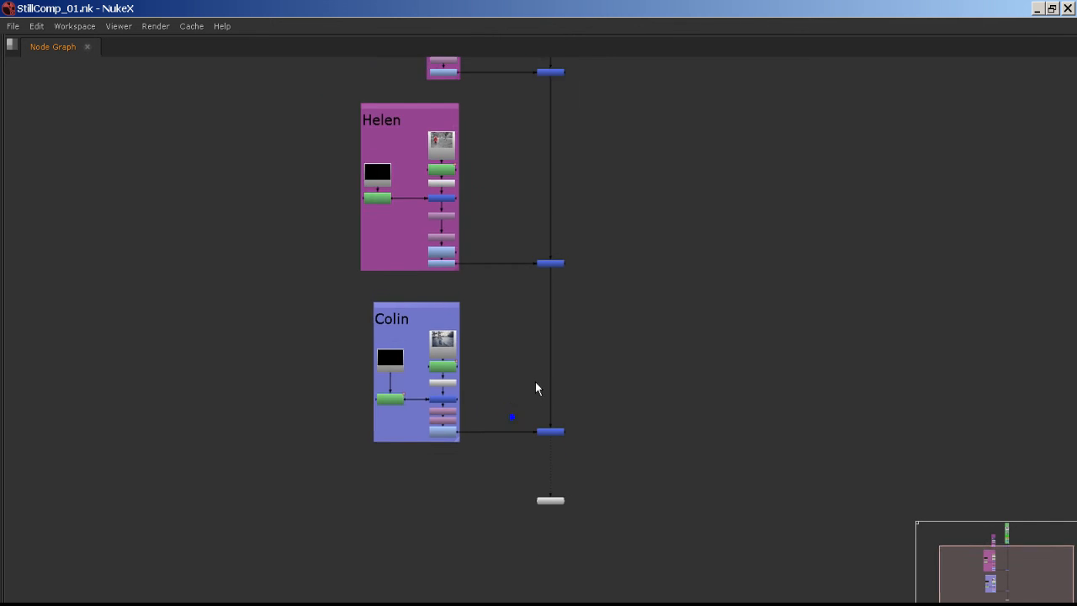
middle_click_drag(529, 199, 425, 232)
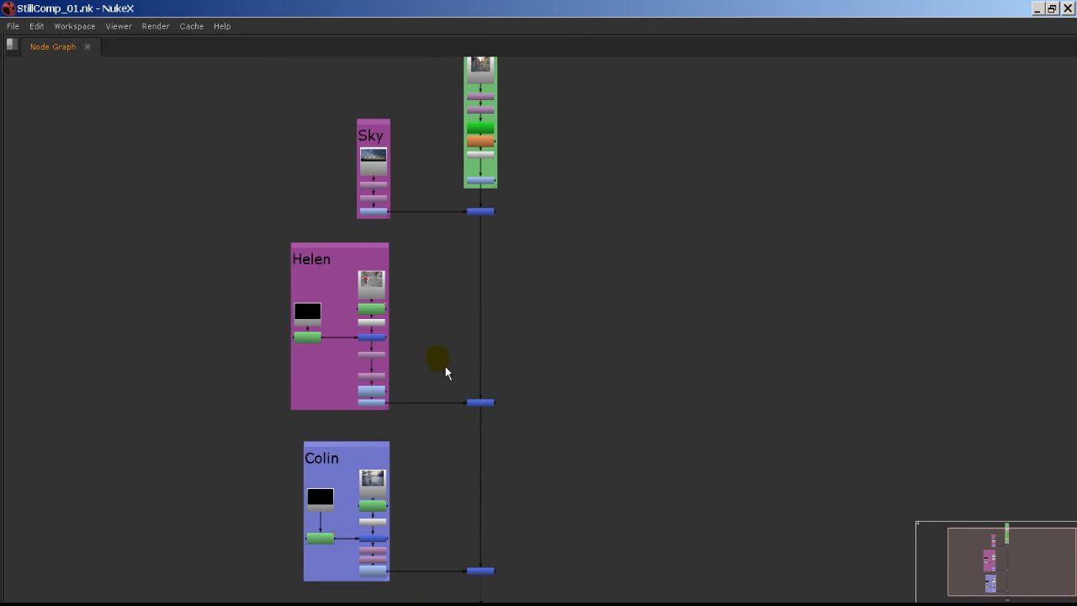
- Return to the full workspace and respell the first name in the boy's backdrop node name with a double l
left_click(364, 476)
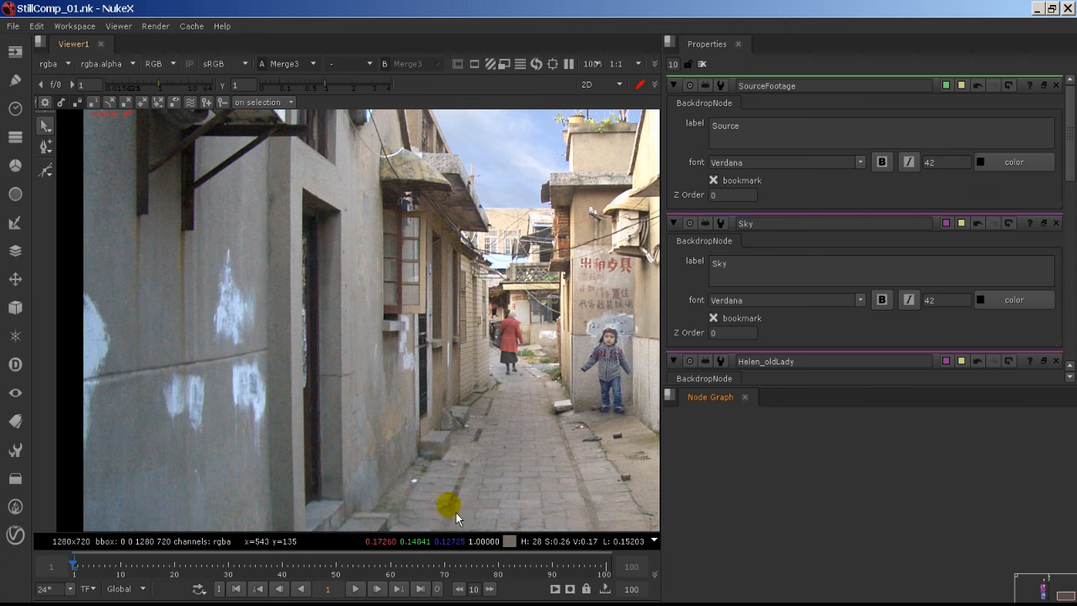
middle_click_drag(771, 445, 841, 584)
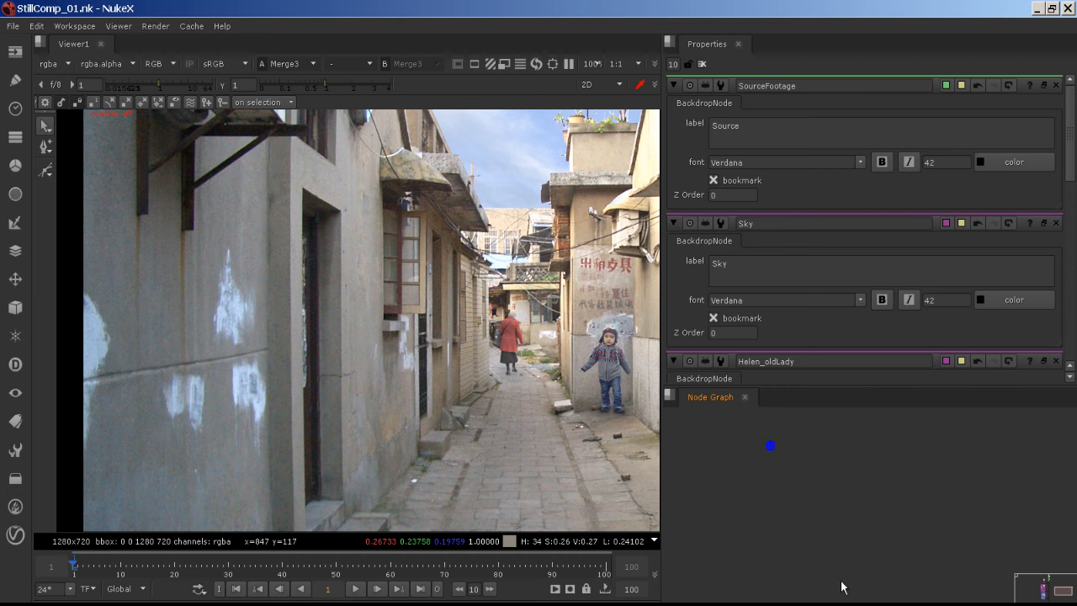
key("f")
scroll(844, 578, "up", 8)
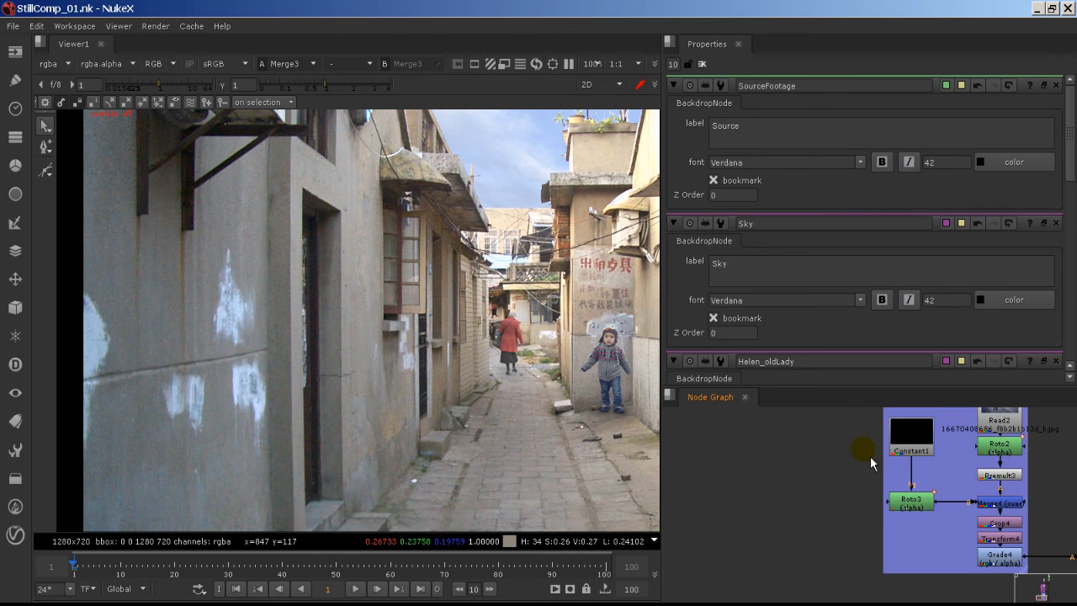
middle_click_drag(854, 478, 758, 601)
left_click(838, 500)
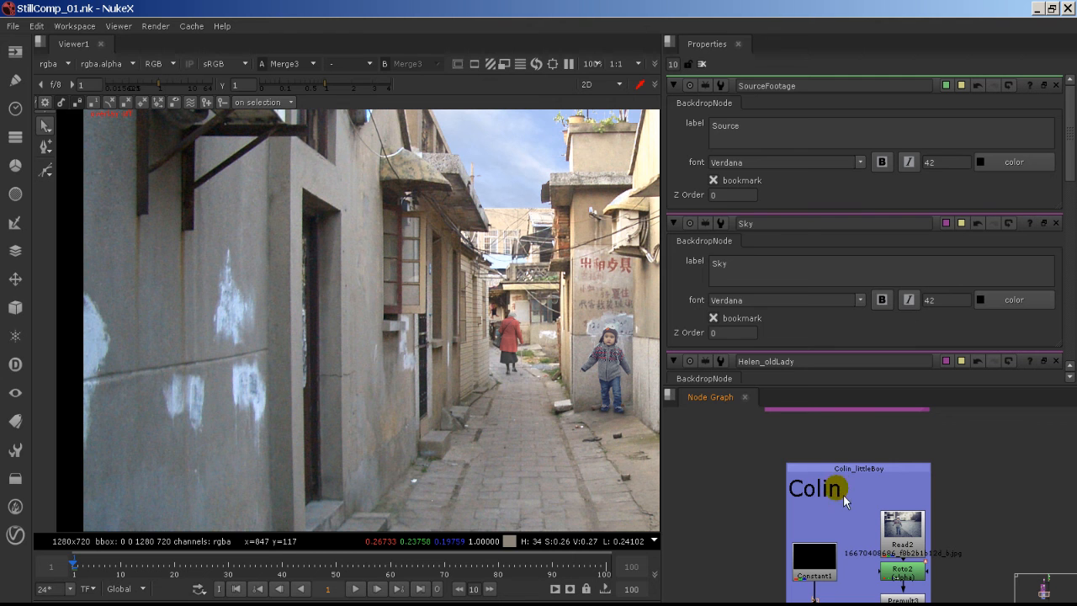
double_click(851, 484)
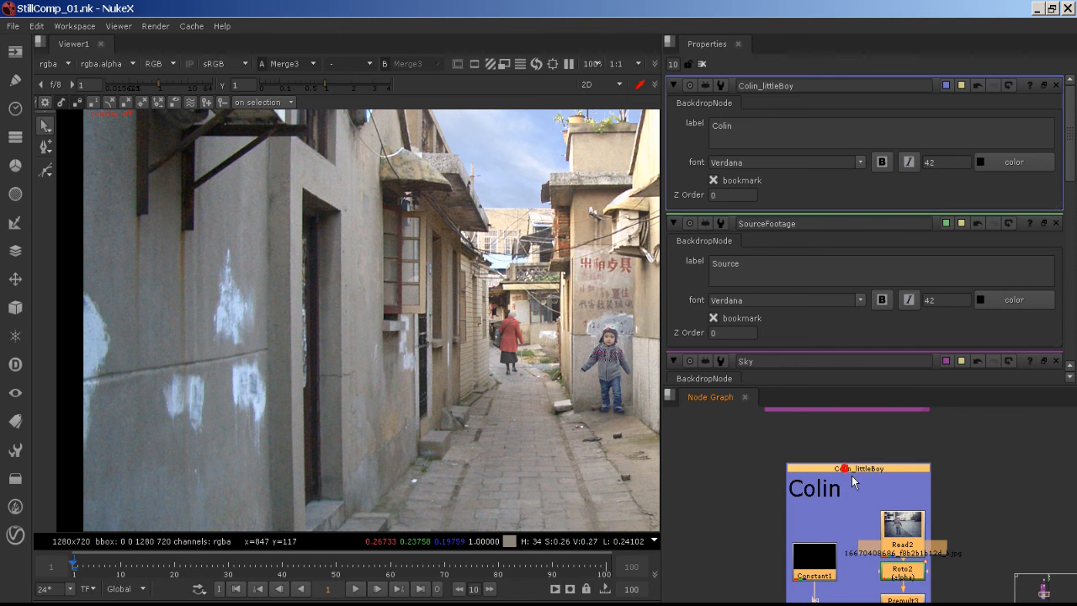
left_click(753, 86)
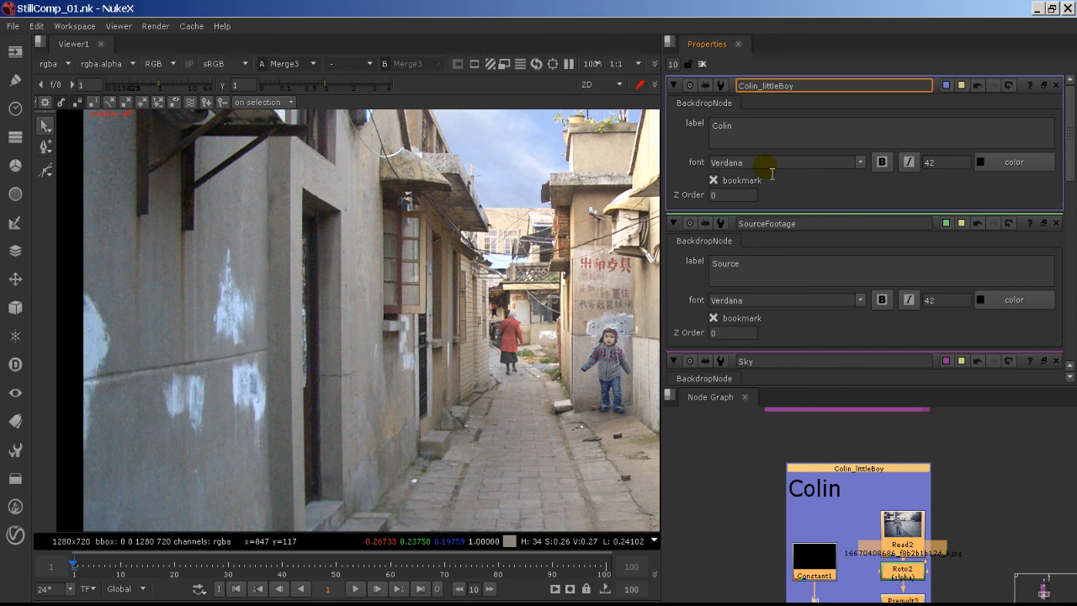
type("l")
key("Tab")
key("Tab")
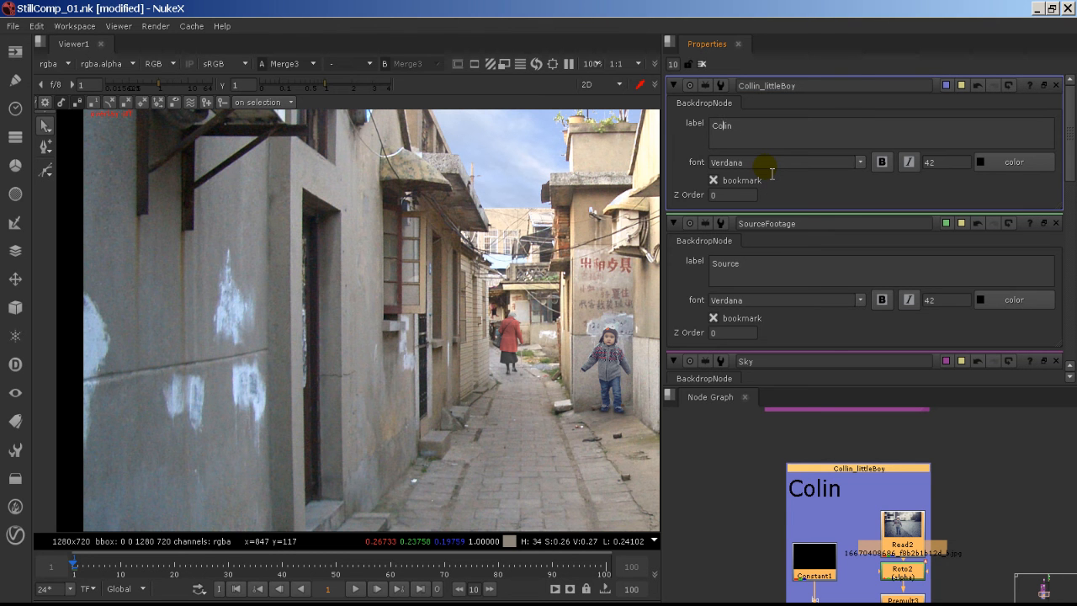
- Respell the first name in the boy's backdrop label with an initial K, a double l and an en ending
type("l")
key("Return")
key("BackSpace")
key("BackSpace")
type("e")
key("Home")
key("Delete")
type("k")
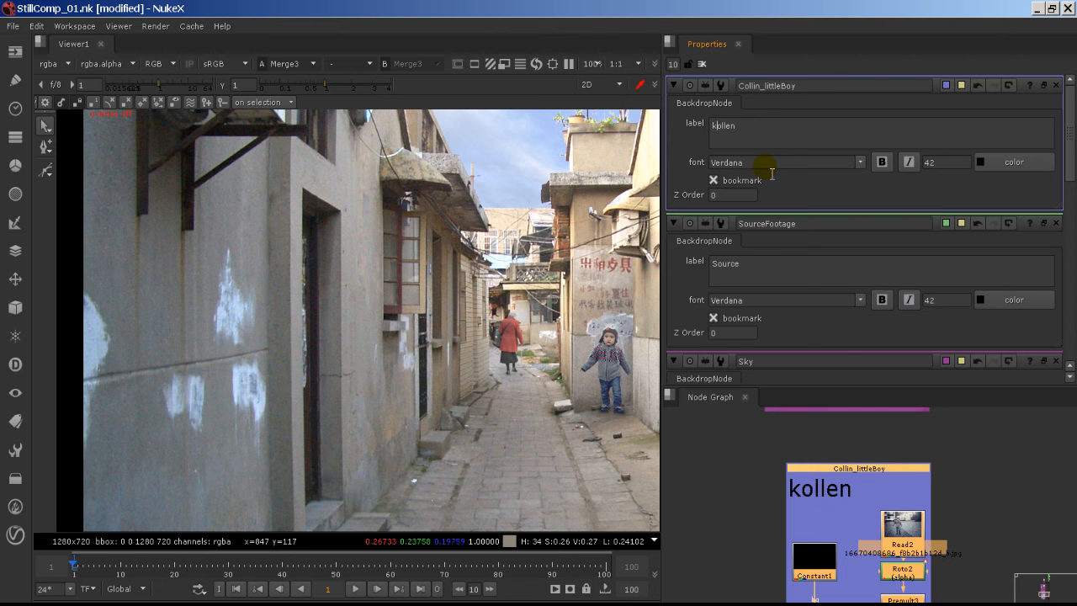
key("BackSpace")
type("K")
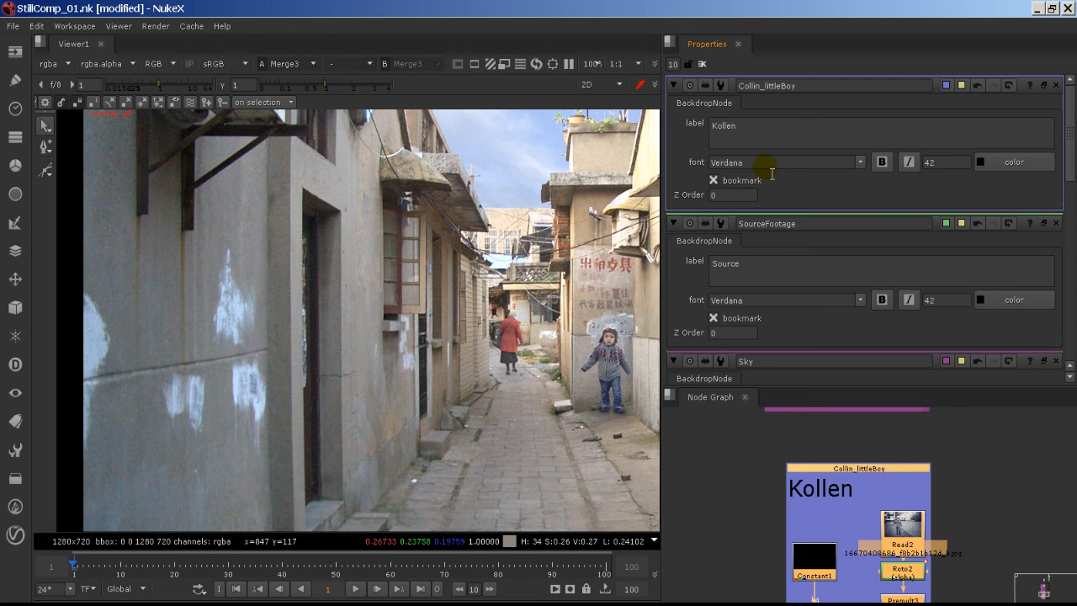
- Respell the first name in the boy's backdrop label with an initial C and an in ending
key("Delete")
type("l")
key("Home")
key("Delete")
type("C")
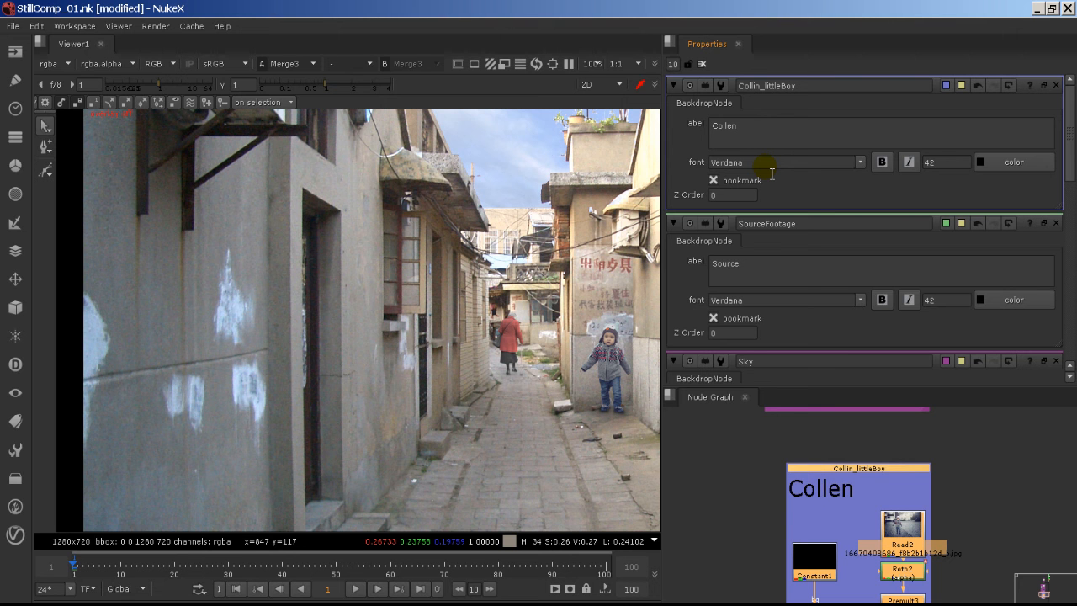
key("BackSpace")
type("i")
left_click(763, 451)
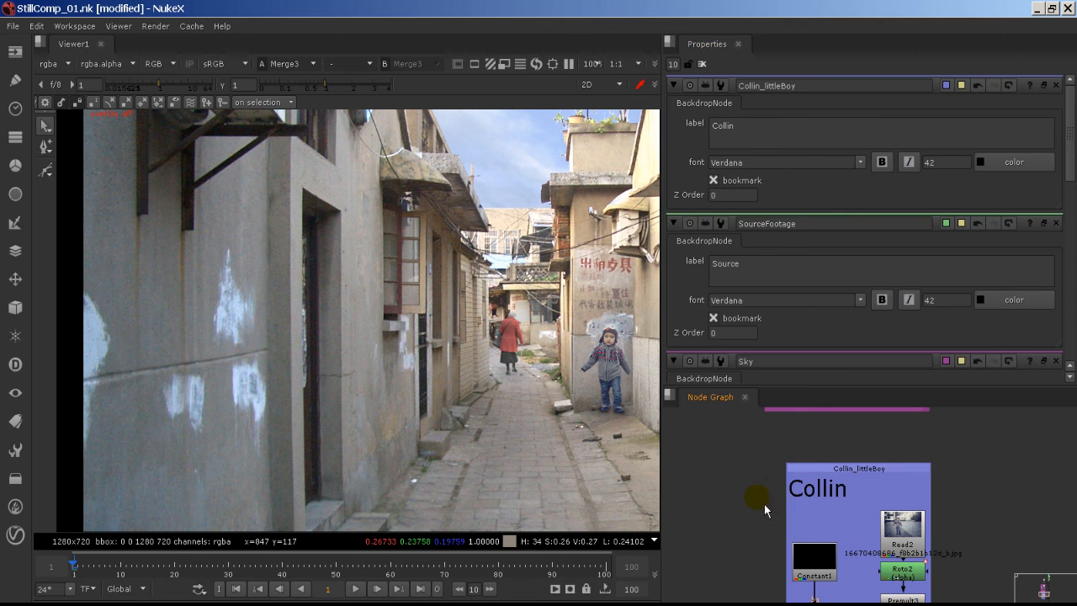
- Maximize the node graph and review the Source, Sky, woman's and boy's backdrops along the main branch
key("space")
middle_click_drag(721, 440, 502, 414)
scroll(672, 385, "down", 4)
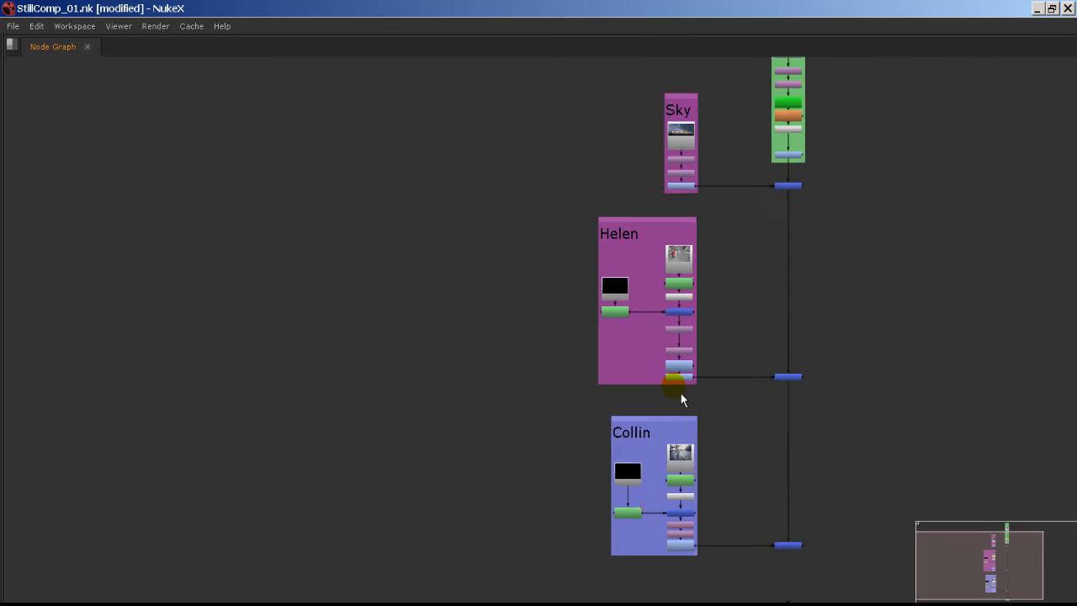
middle_click_drag(701, 315, 578, 322)
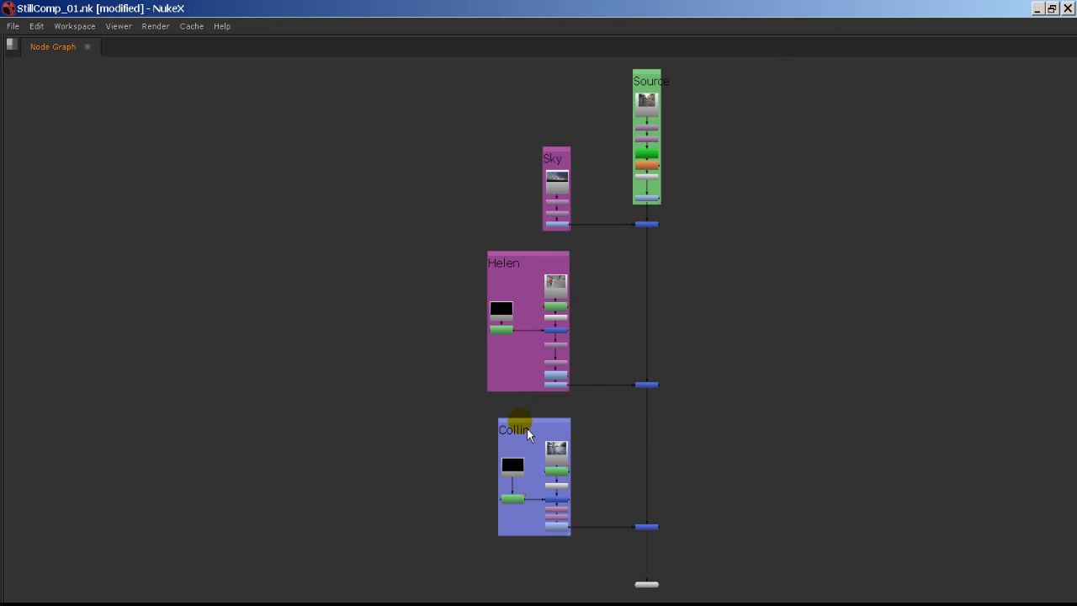
left_click(661, 77)
left_click(565, 165)
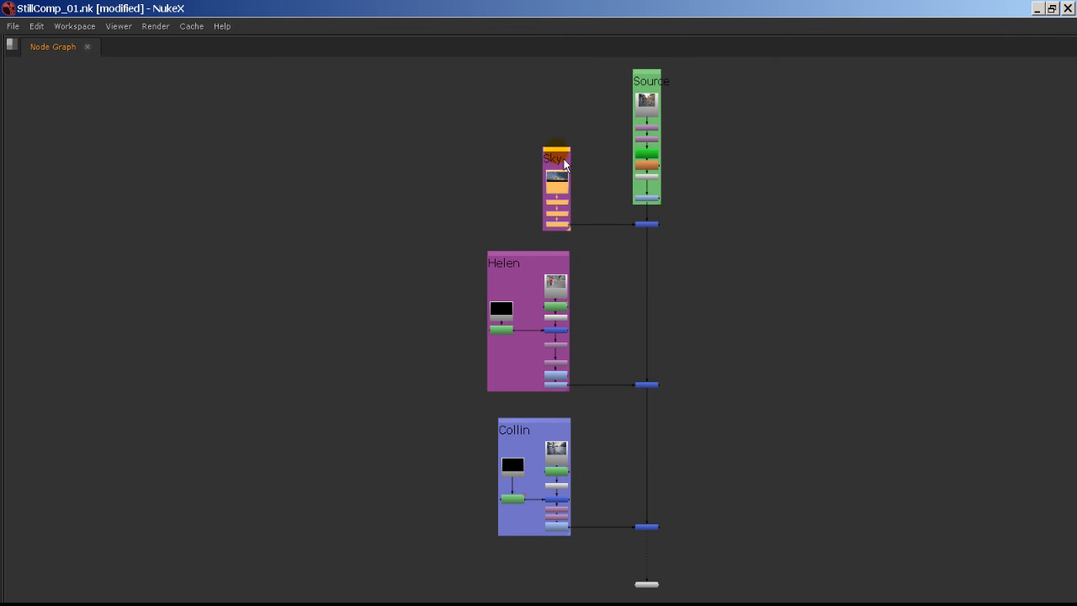
left_click(522, 263)
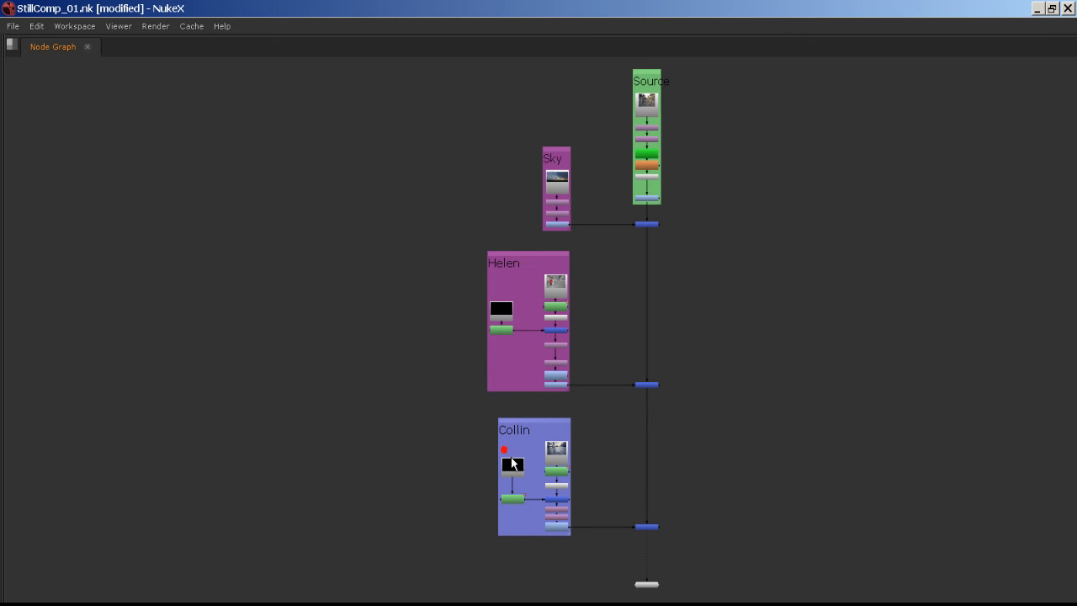
left_click_drag(671, 212, 606, 585)
left_click(693, 457)
middle_click_drag(649, 513, 587, 493)
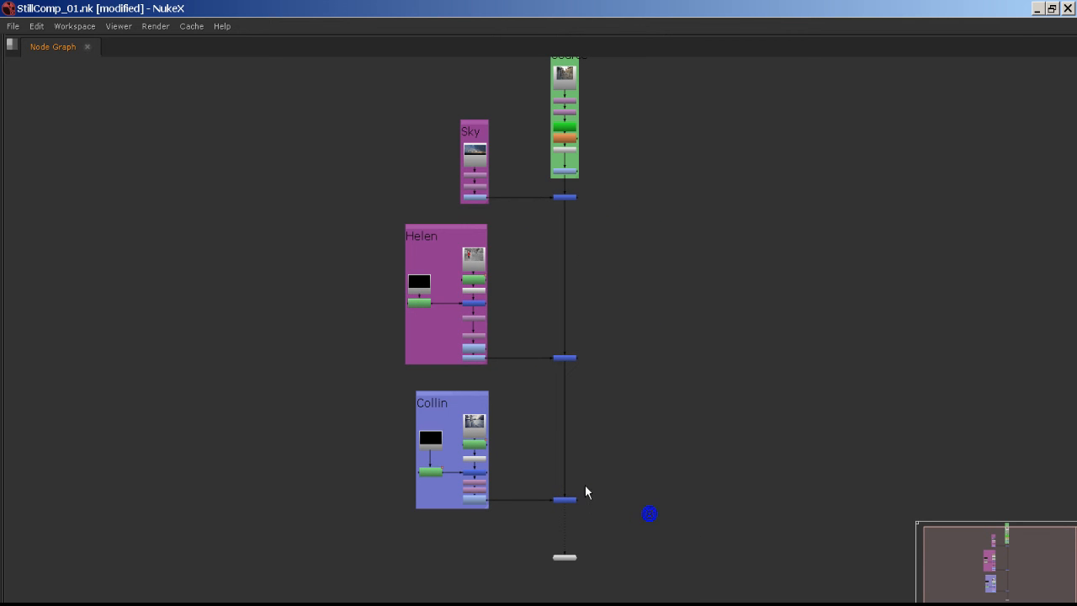
- Save the script, then return to the full workspace and frame the alley composite in the viewer
key("ctrl+s")
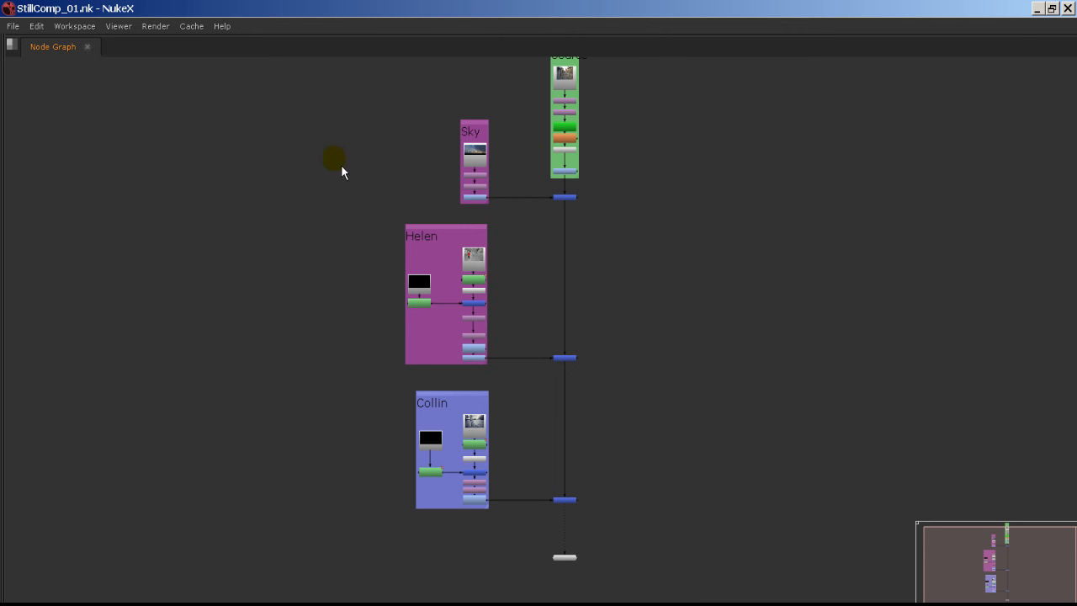
key("space")
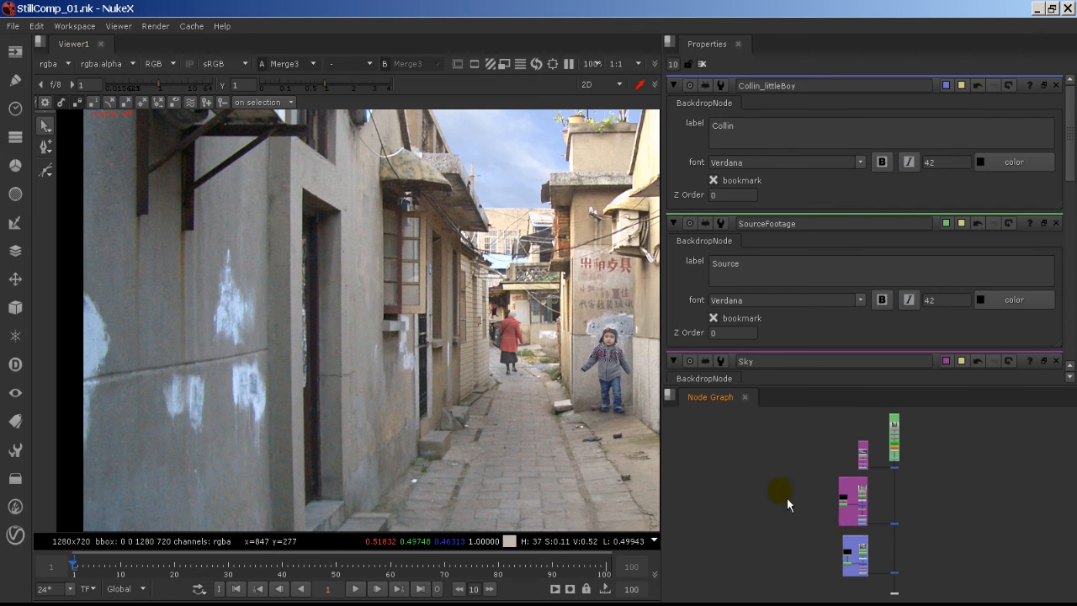
left_click(800, 500)
scroll(561, 435, "down", 1)
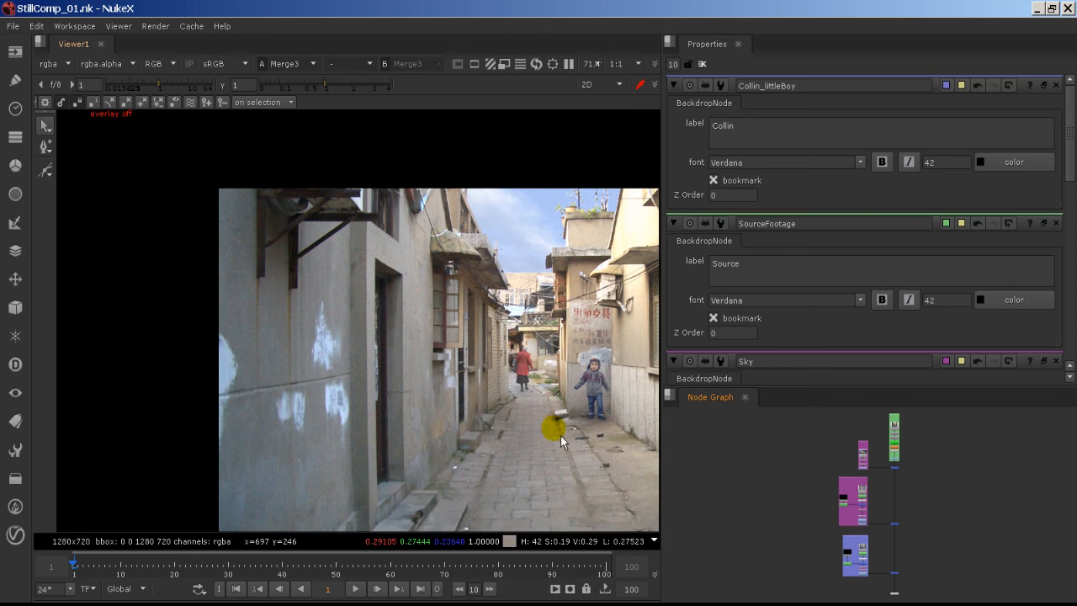
middle_click_drag(530, 422, 335, 357)
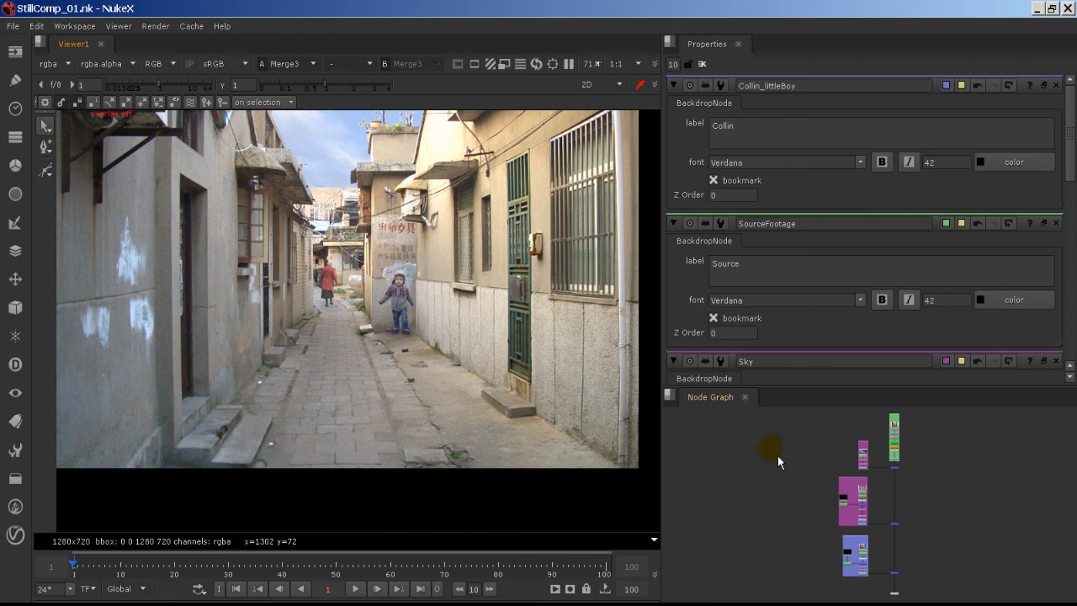
- Select the nodes of all four backdrop branches with their merges and open the file commands
left_click_drag(923, 407, 803, 591)
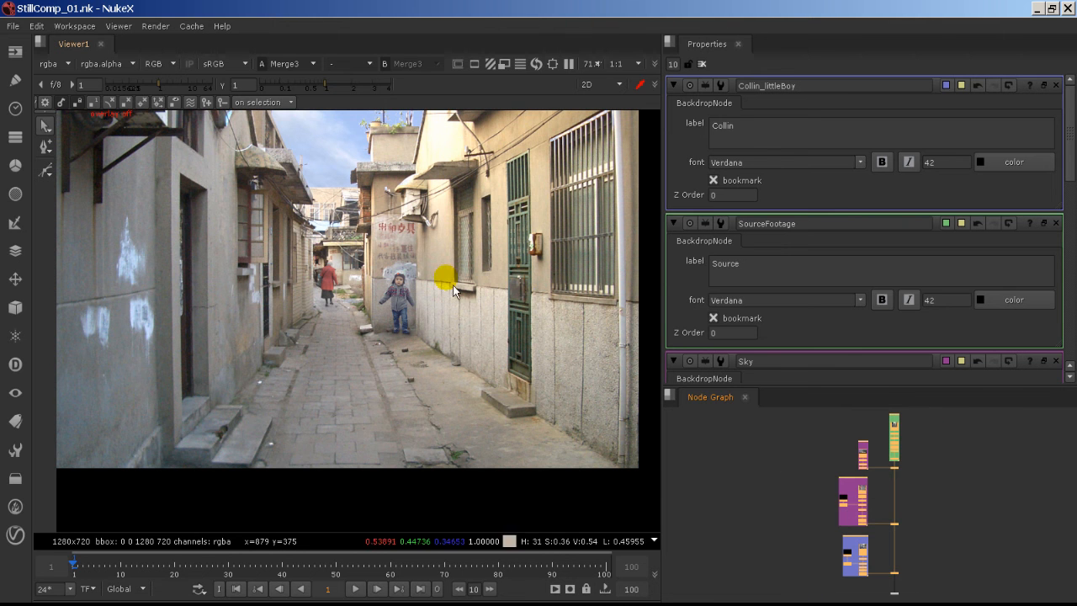
left_click(13, 26)
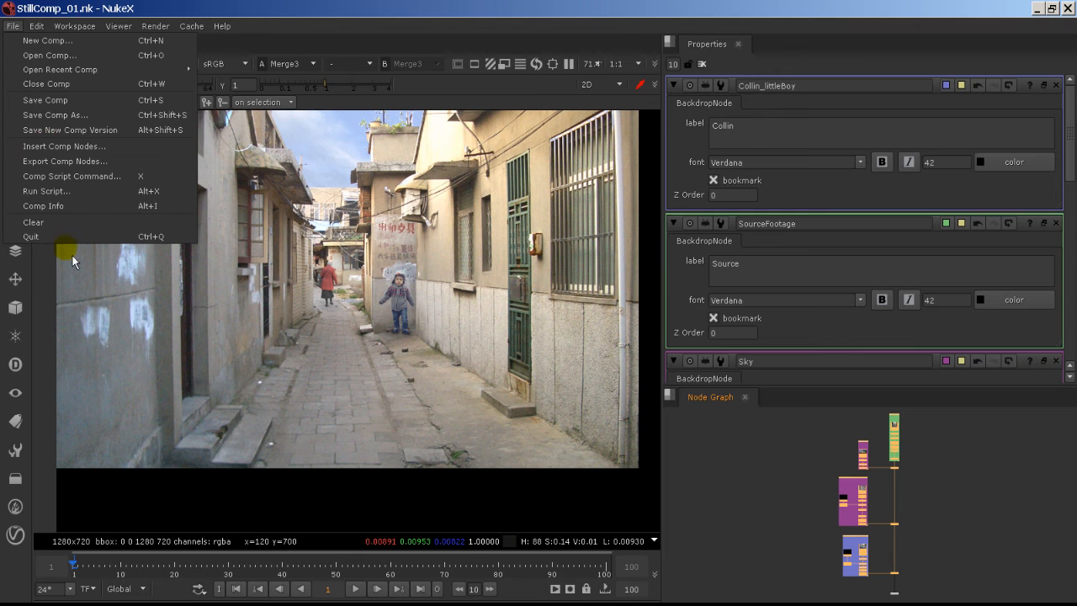